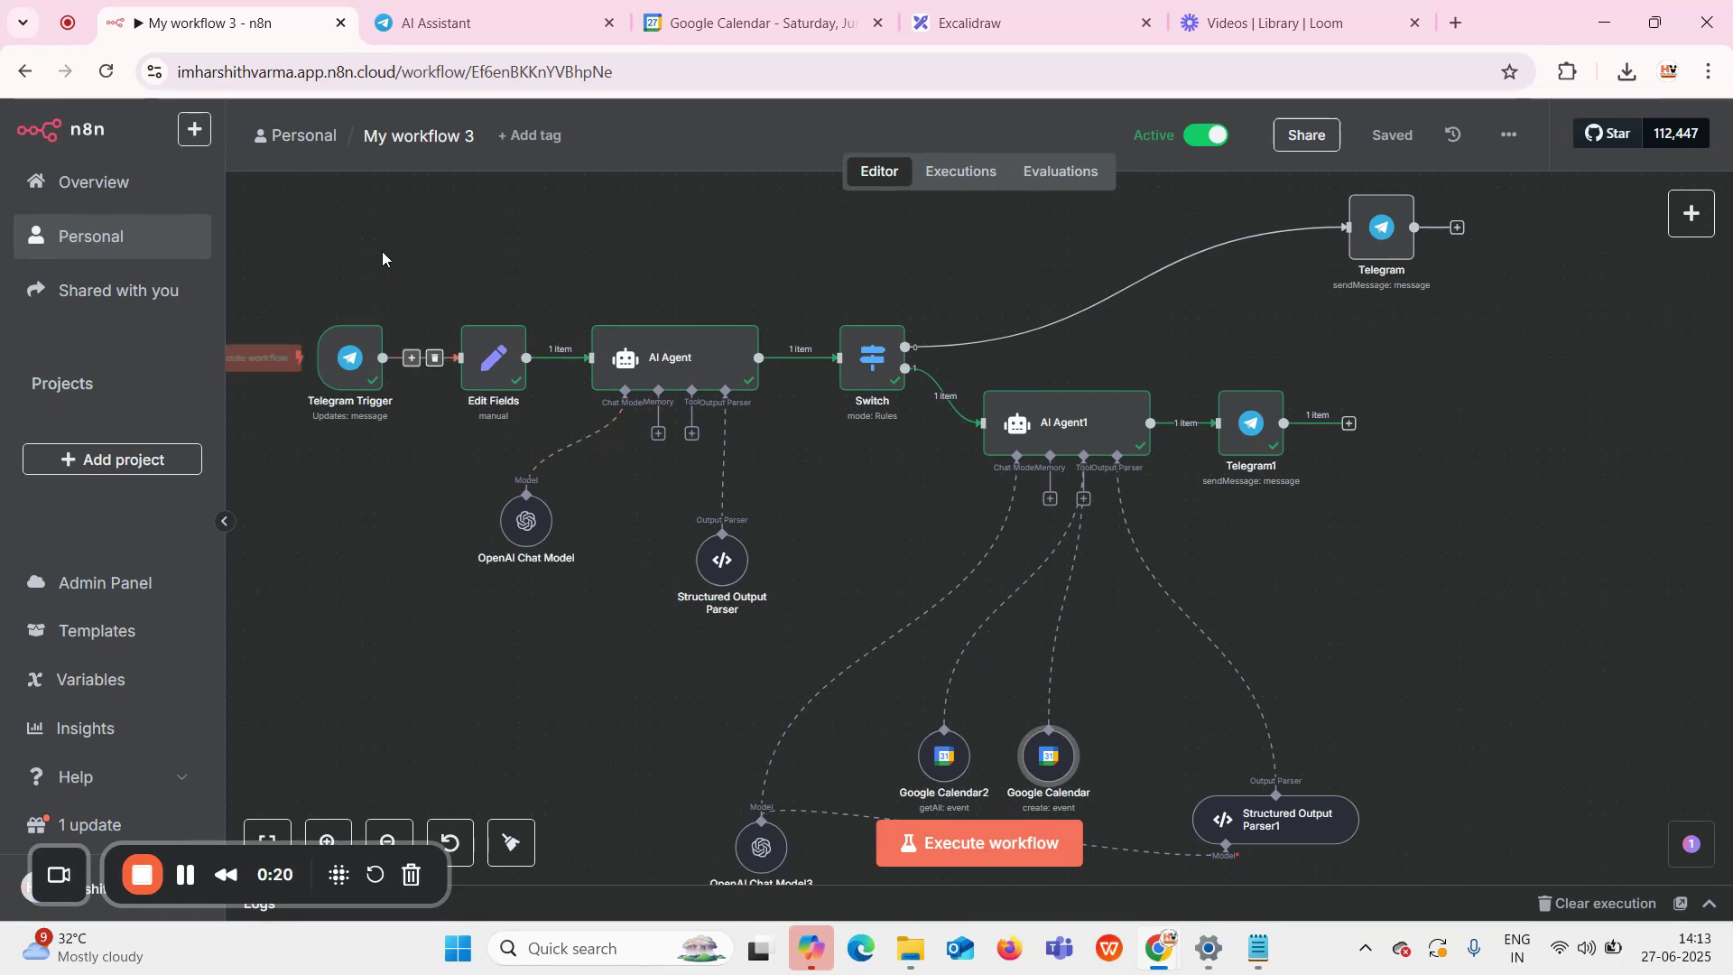
Switch to the AI Assistant chat in Telegram, postpone the system restart by an hour, and start the bot
mouse_move(268, 353)
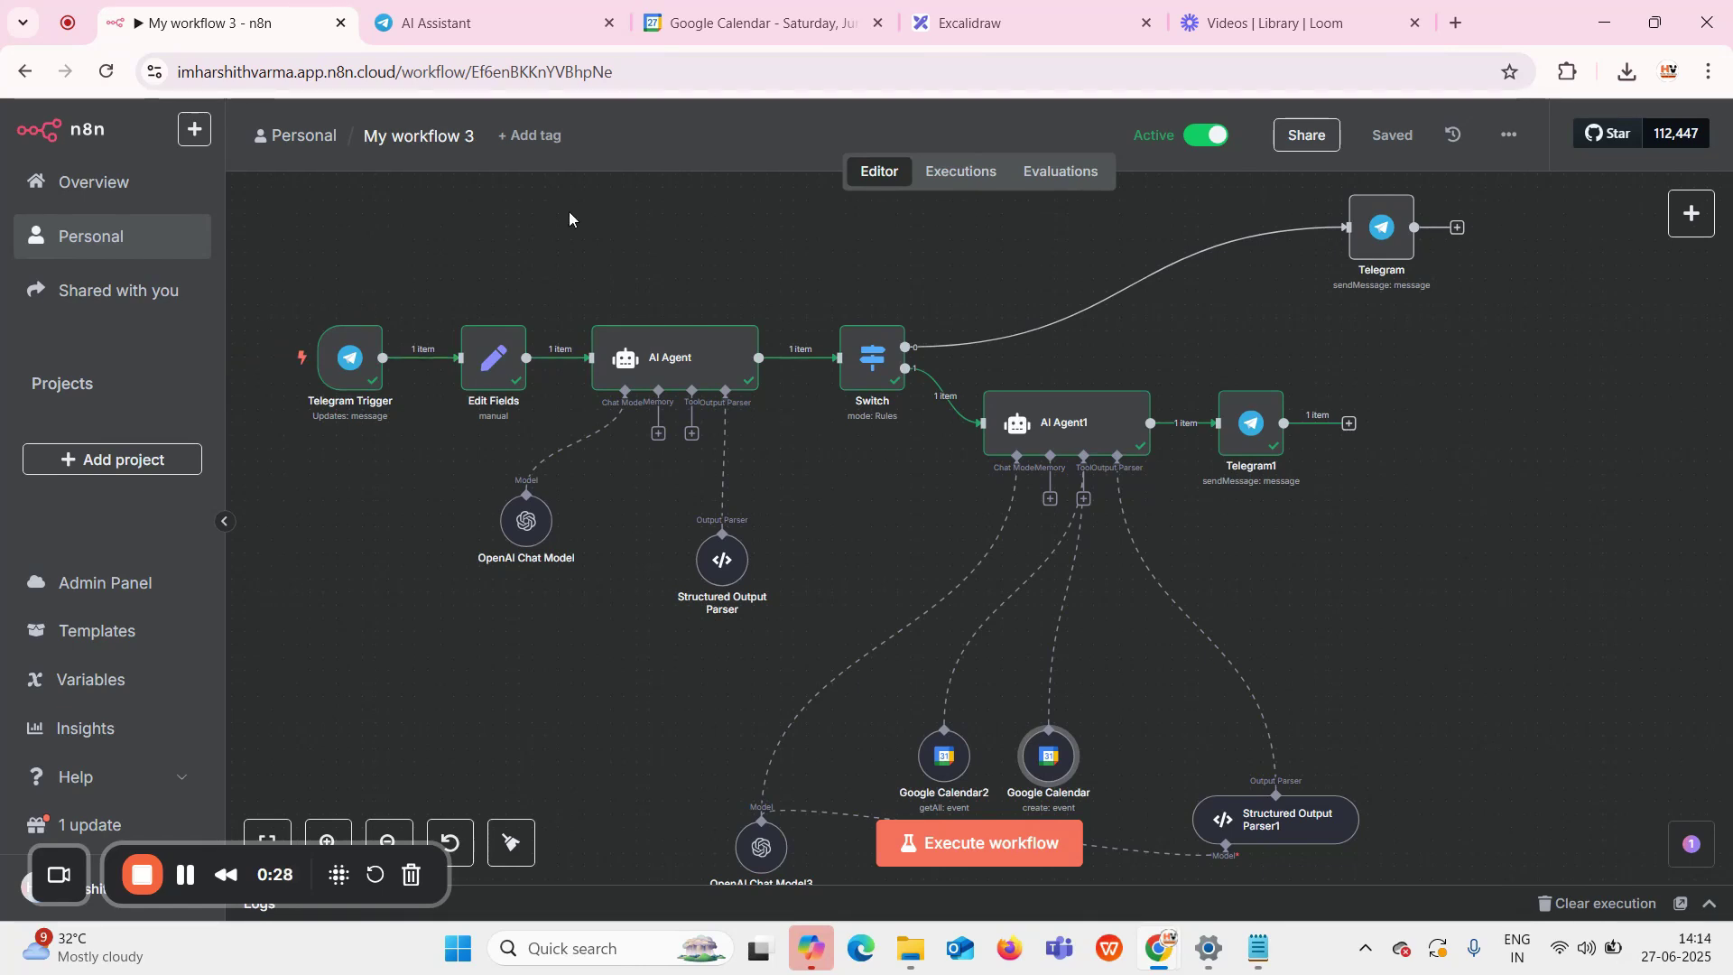
click(500, 20)
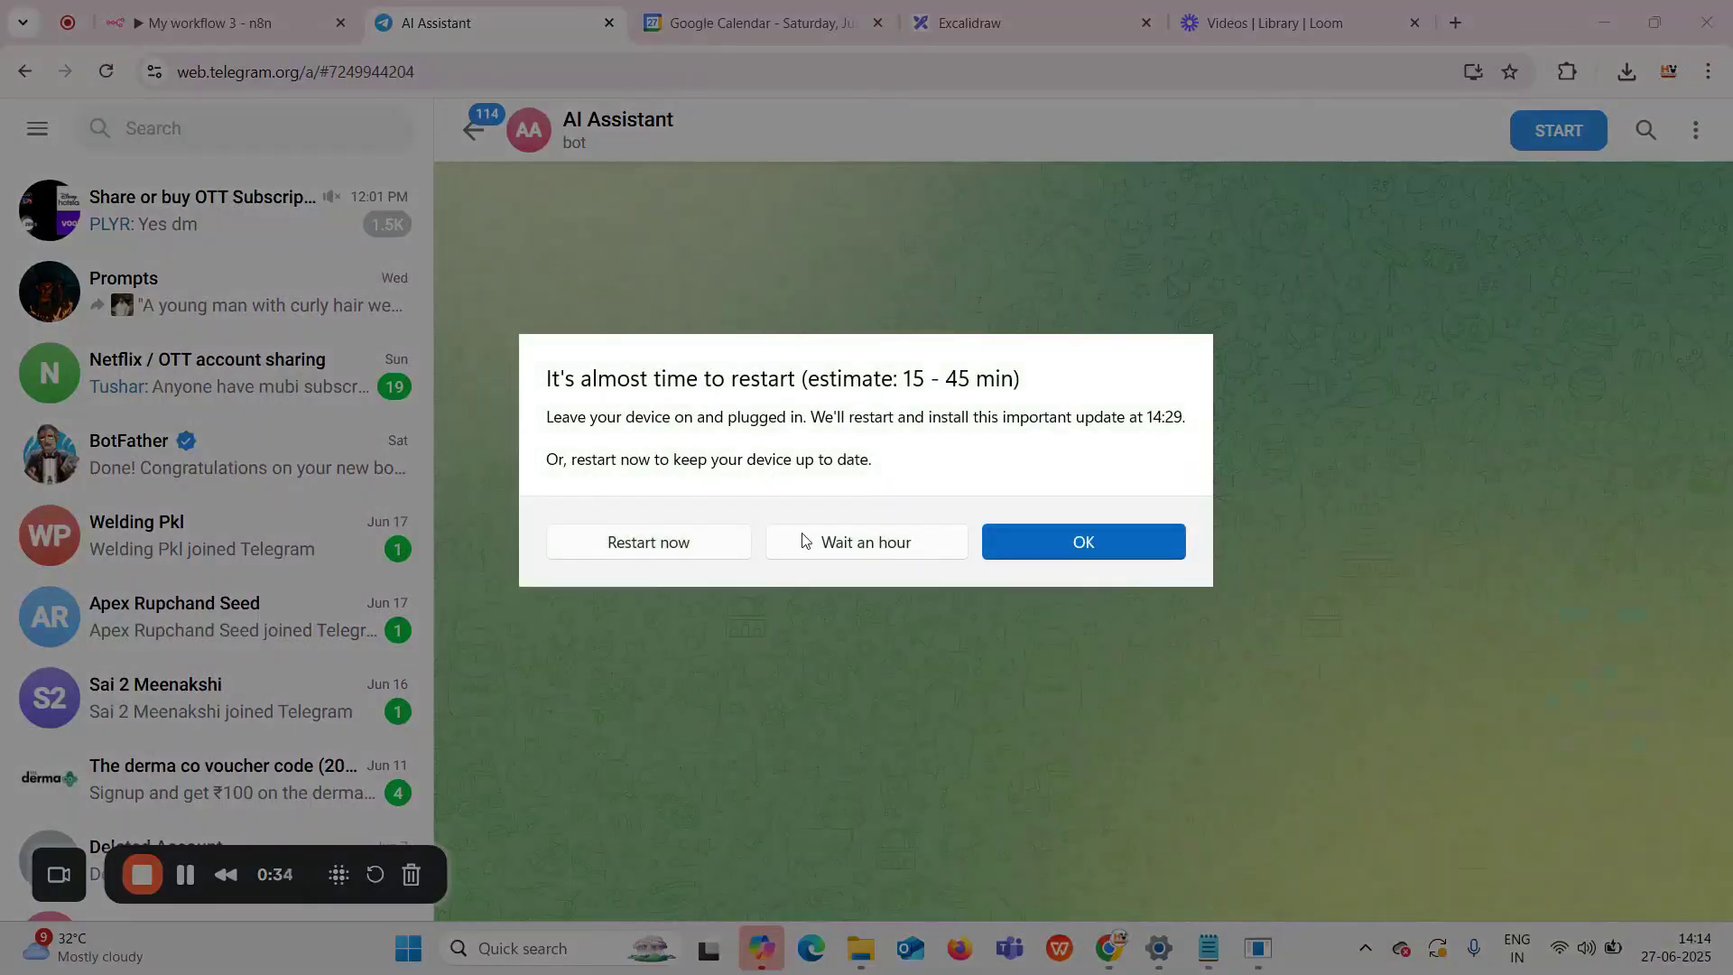
click(807, 542)
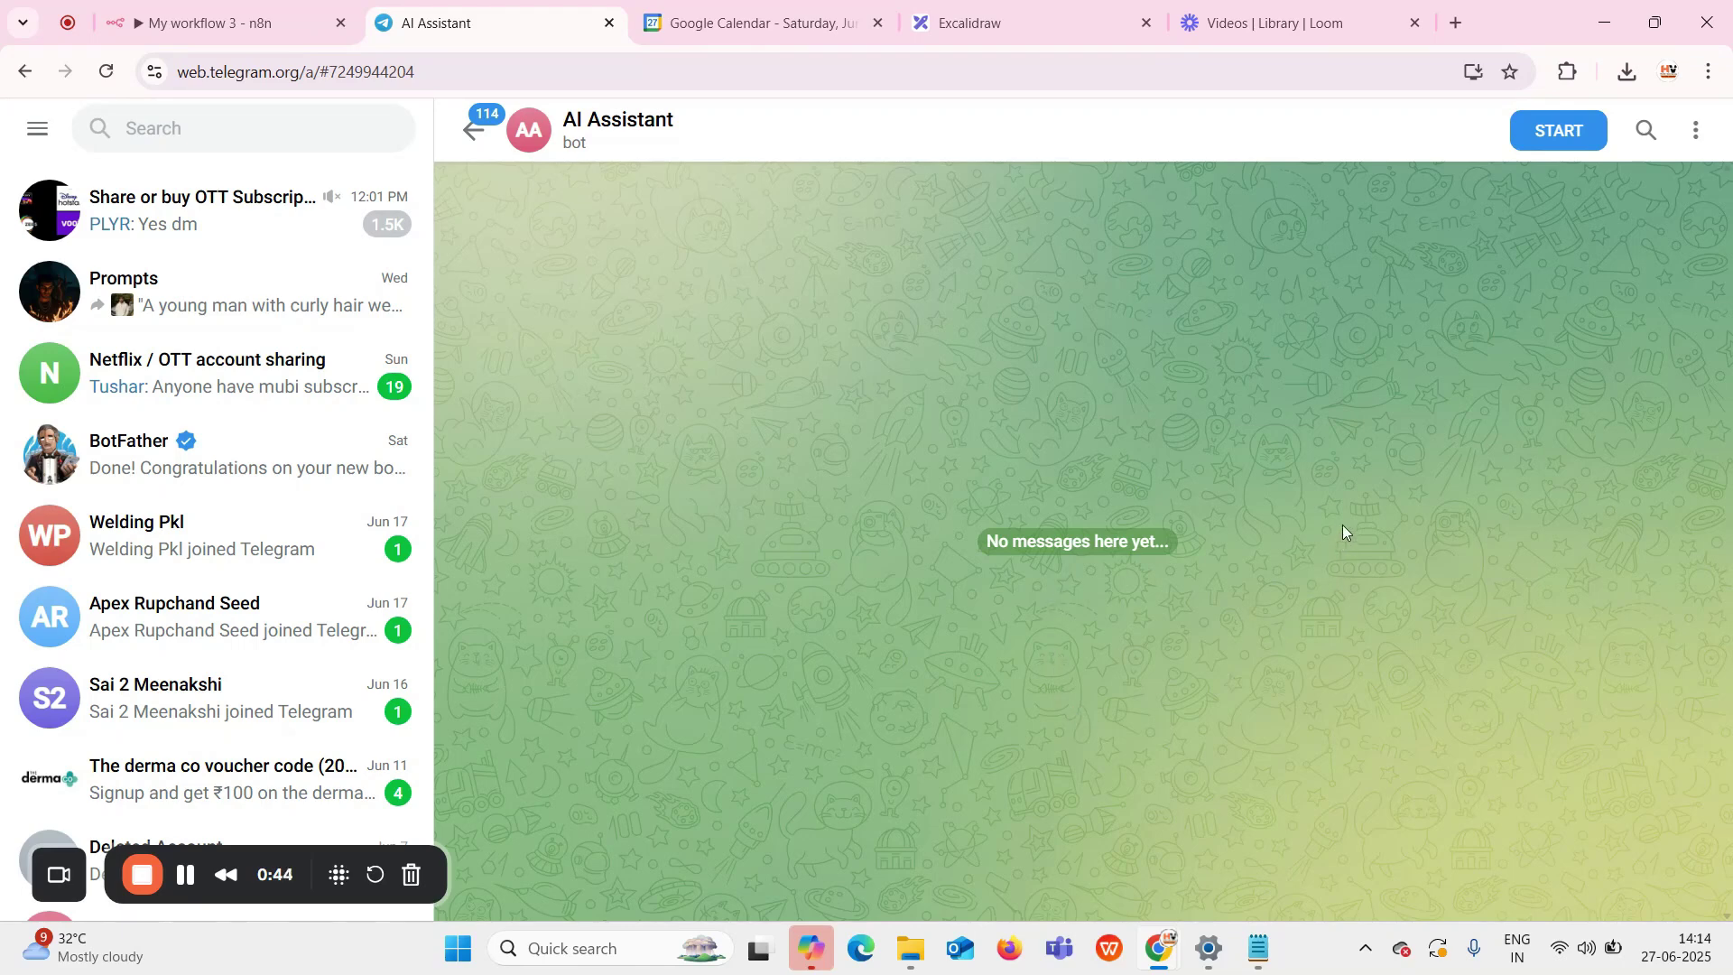
click(1557, 128)
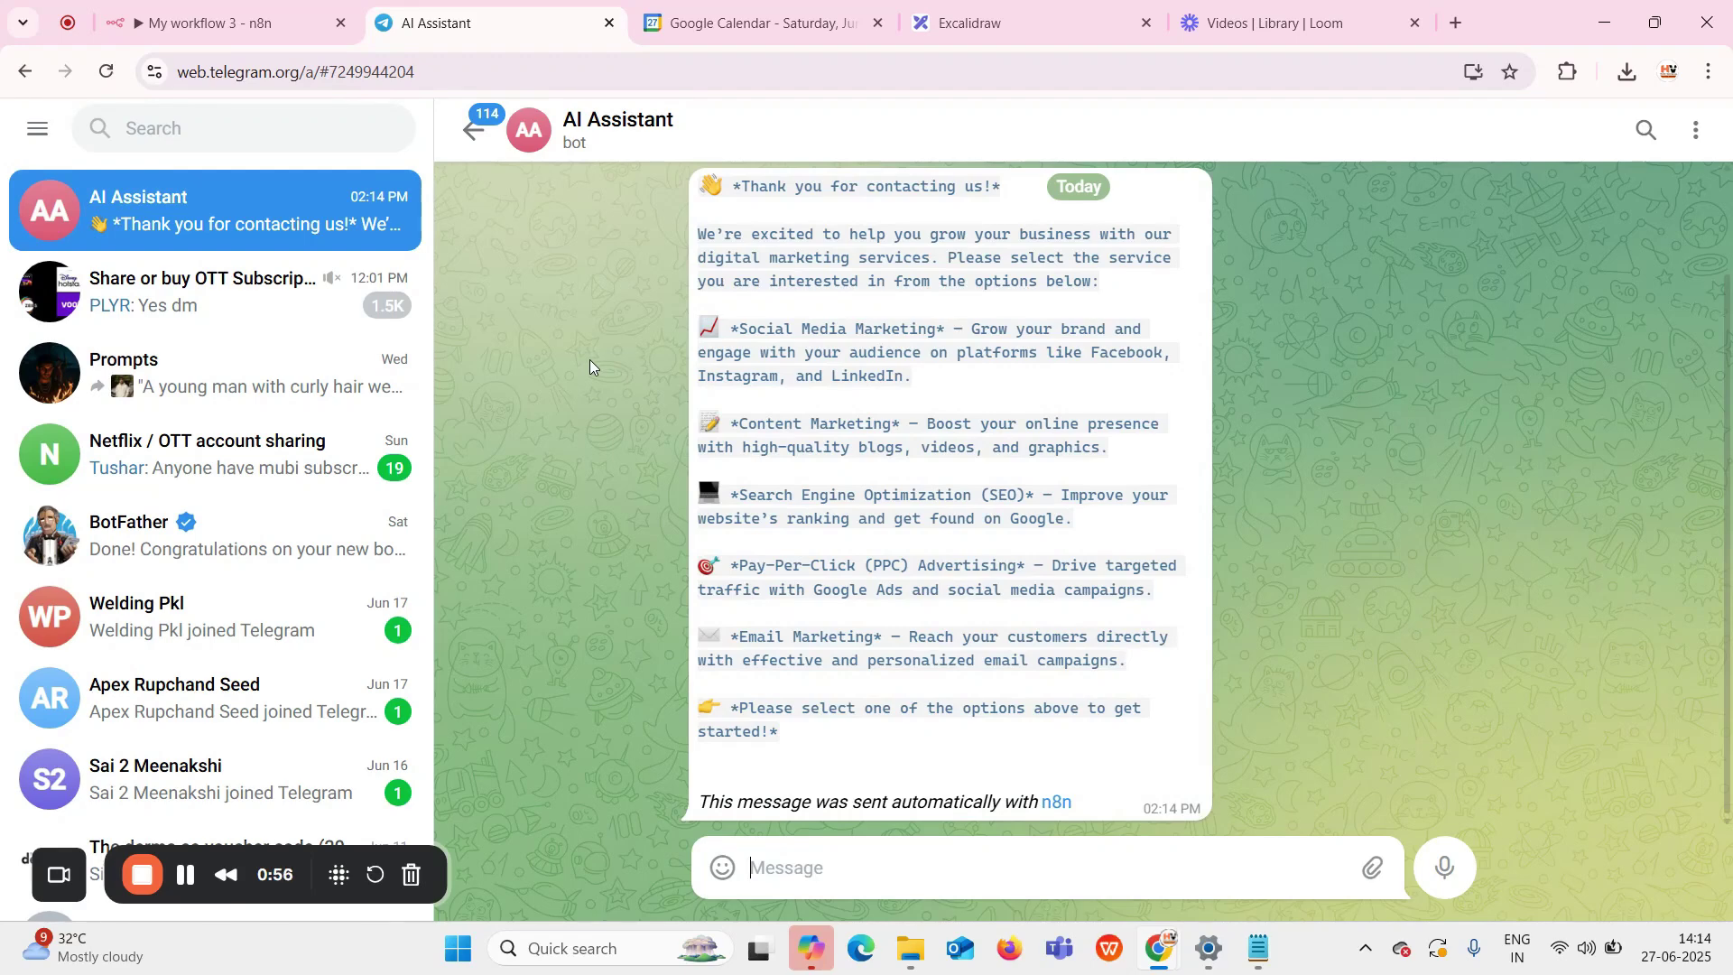
scroll(1399, 453, up, 2)
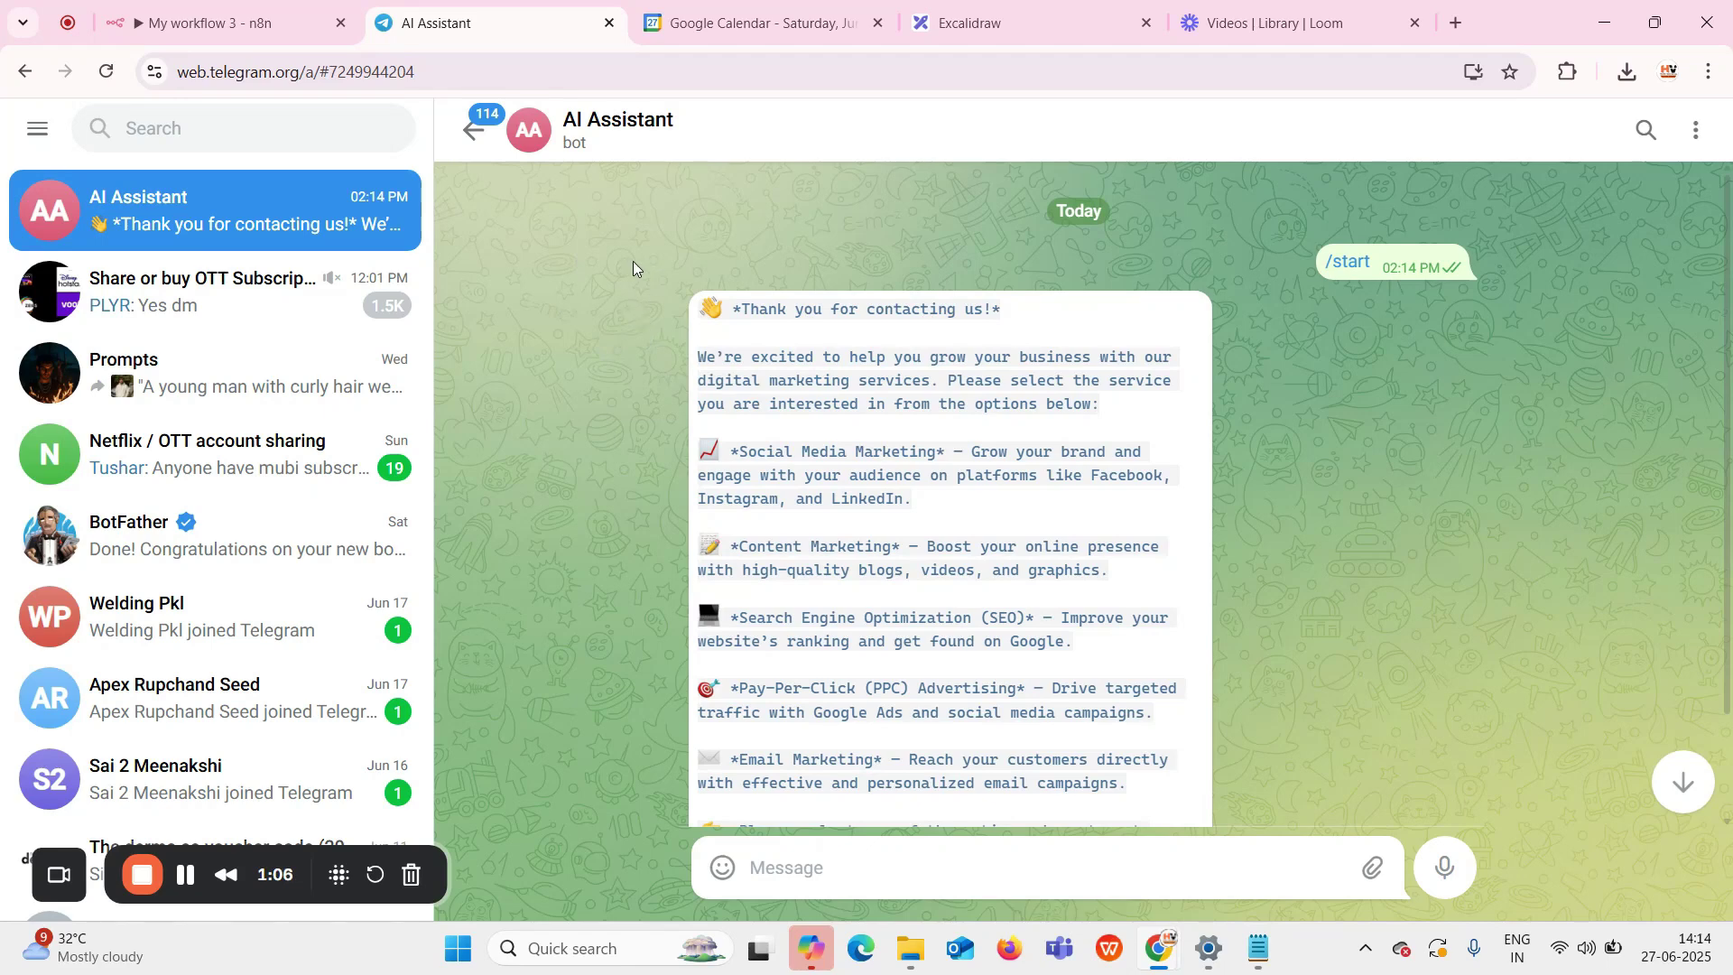
scroll(636, 529, down, 2)
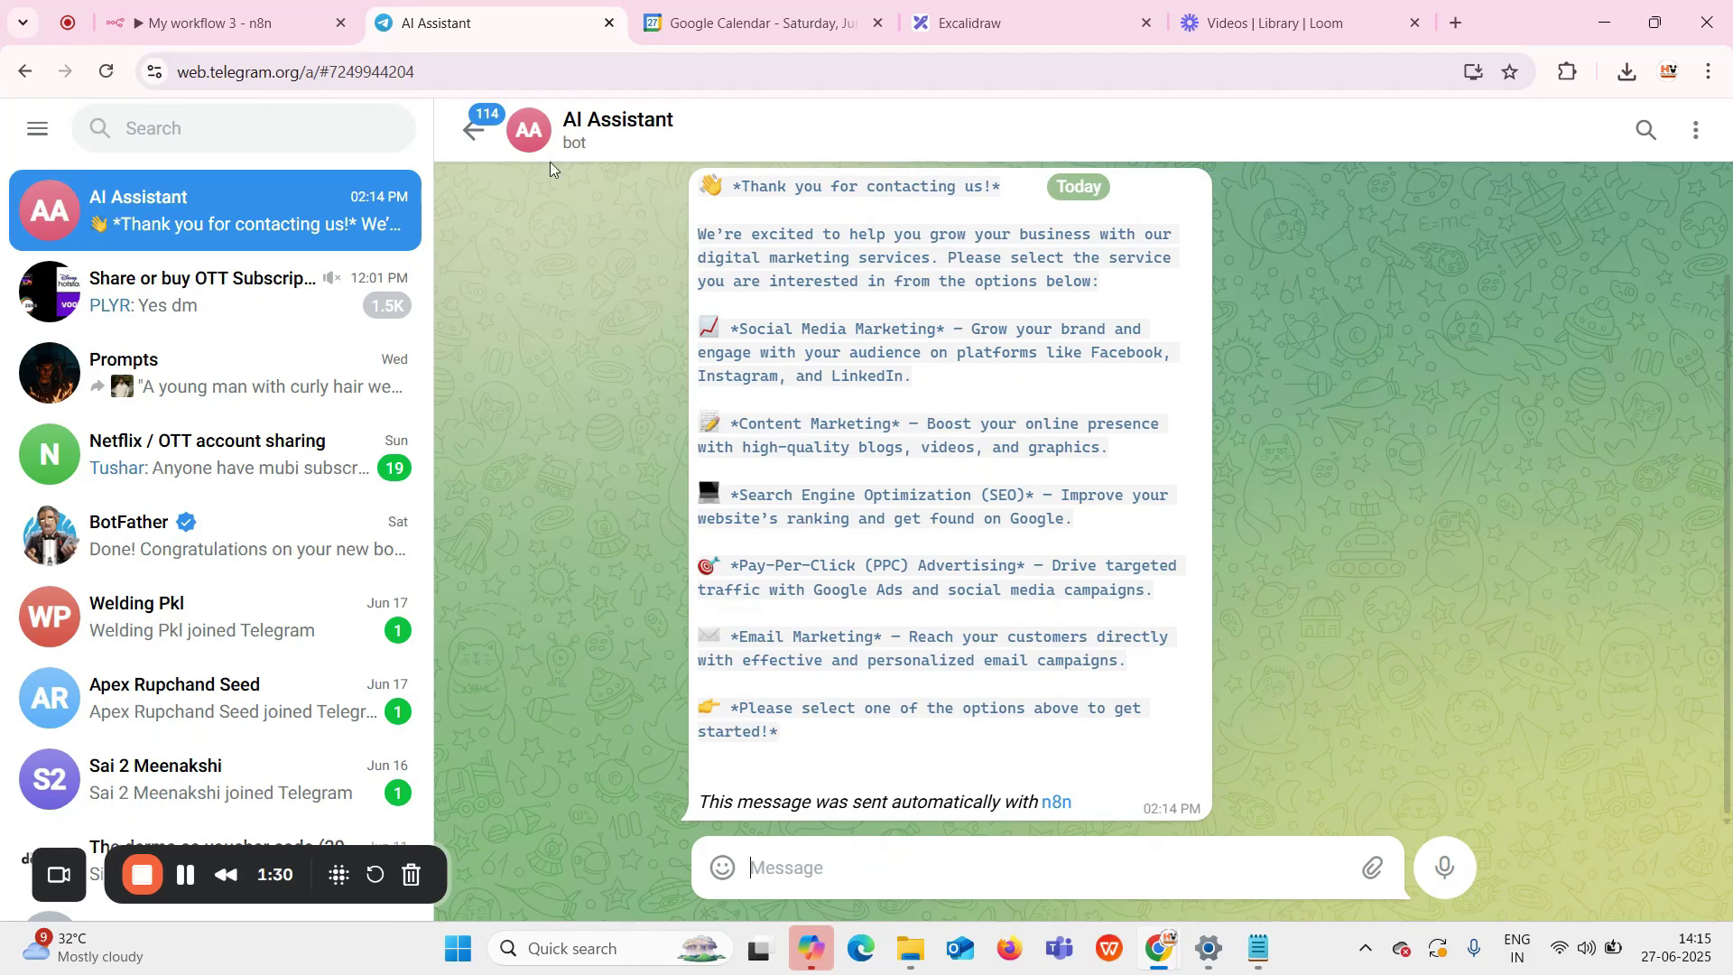
Send the message "I want email marketing" to the AI Assistant bot in Telegram
click(226, 23)
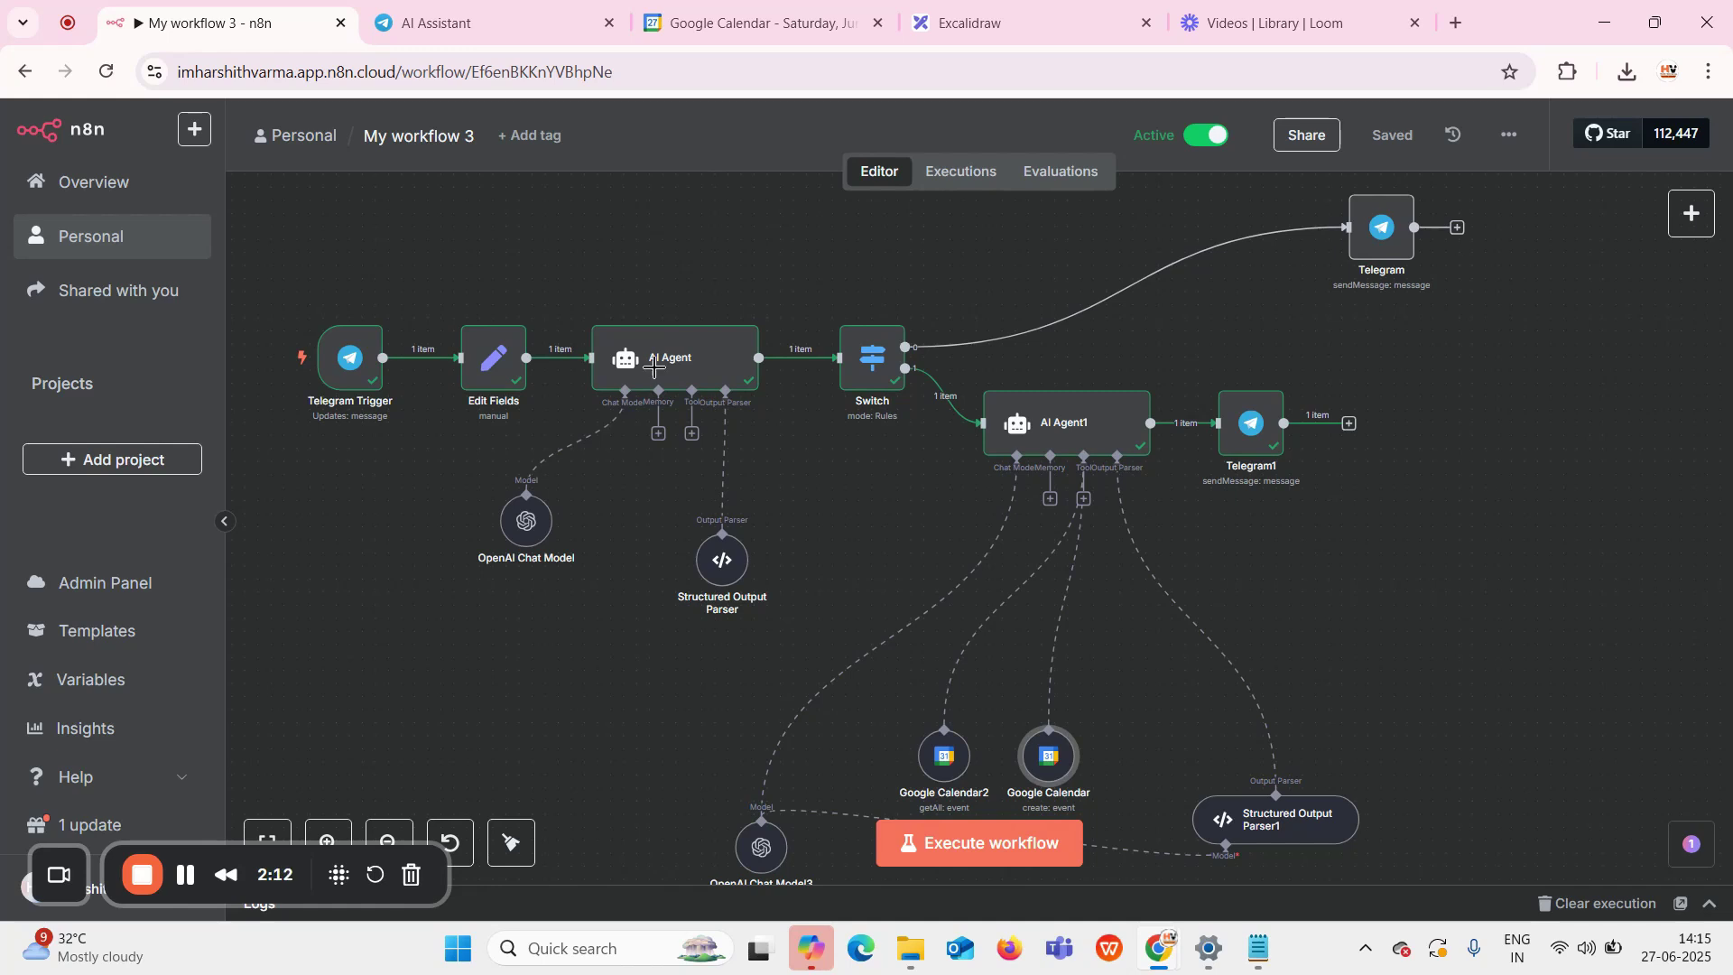
click(528, 21)
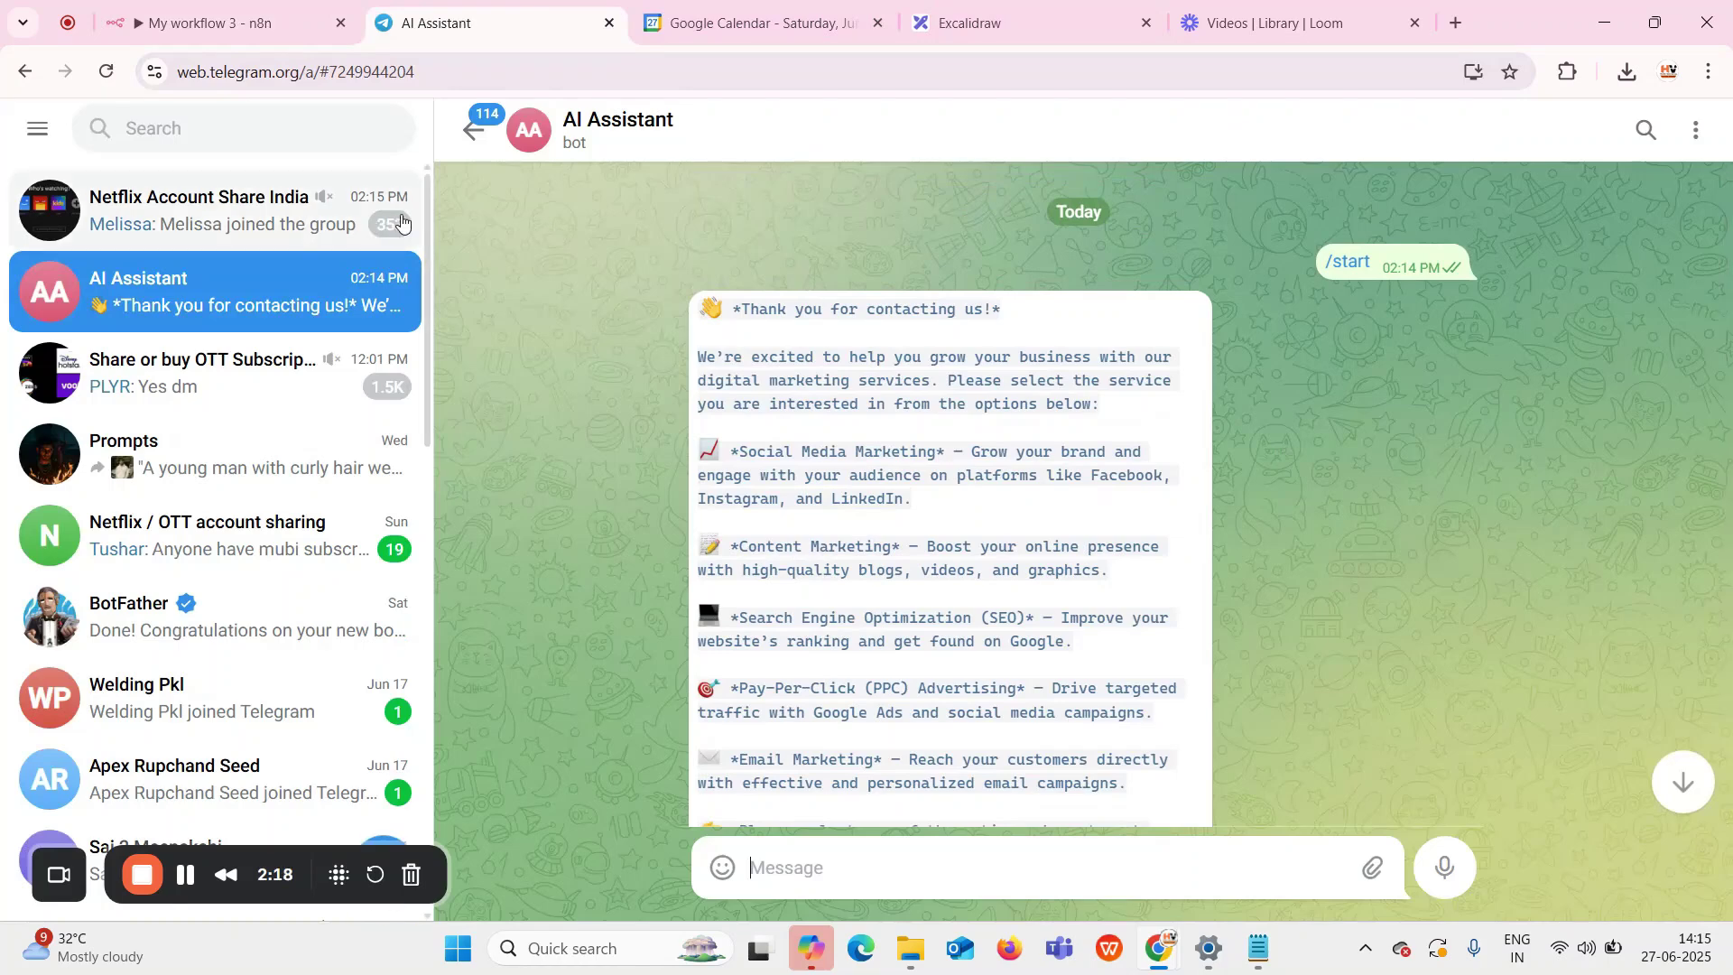
scroll(571, 375, down, 2)
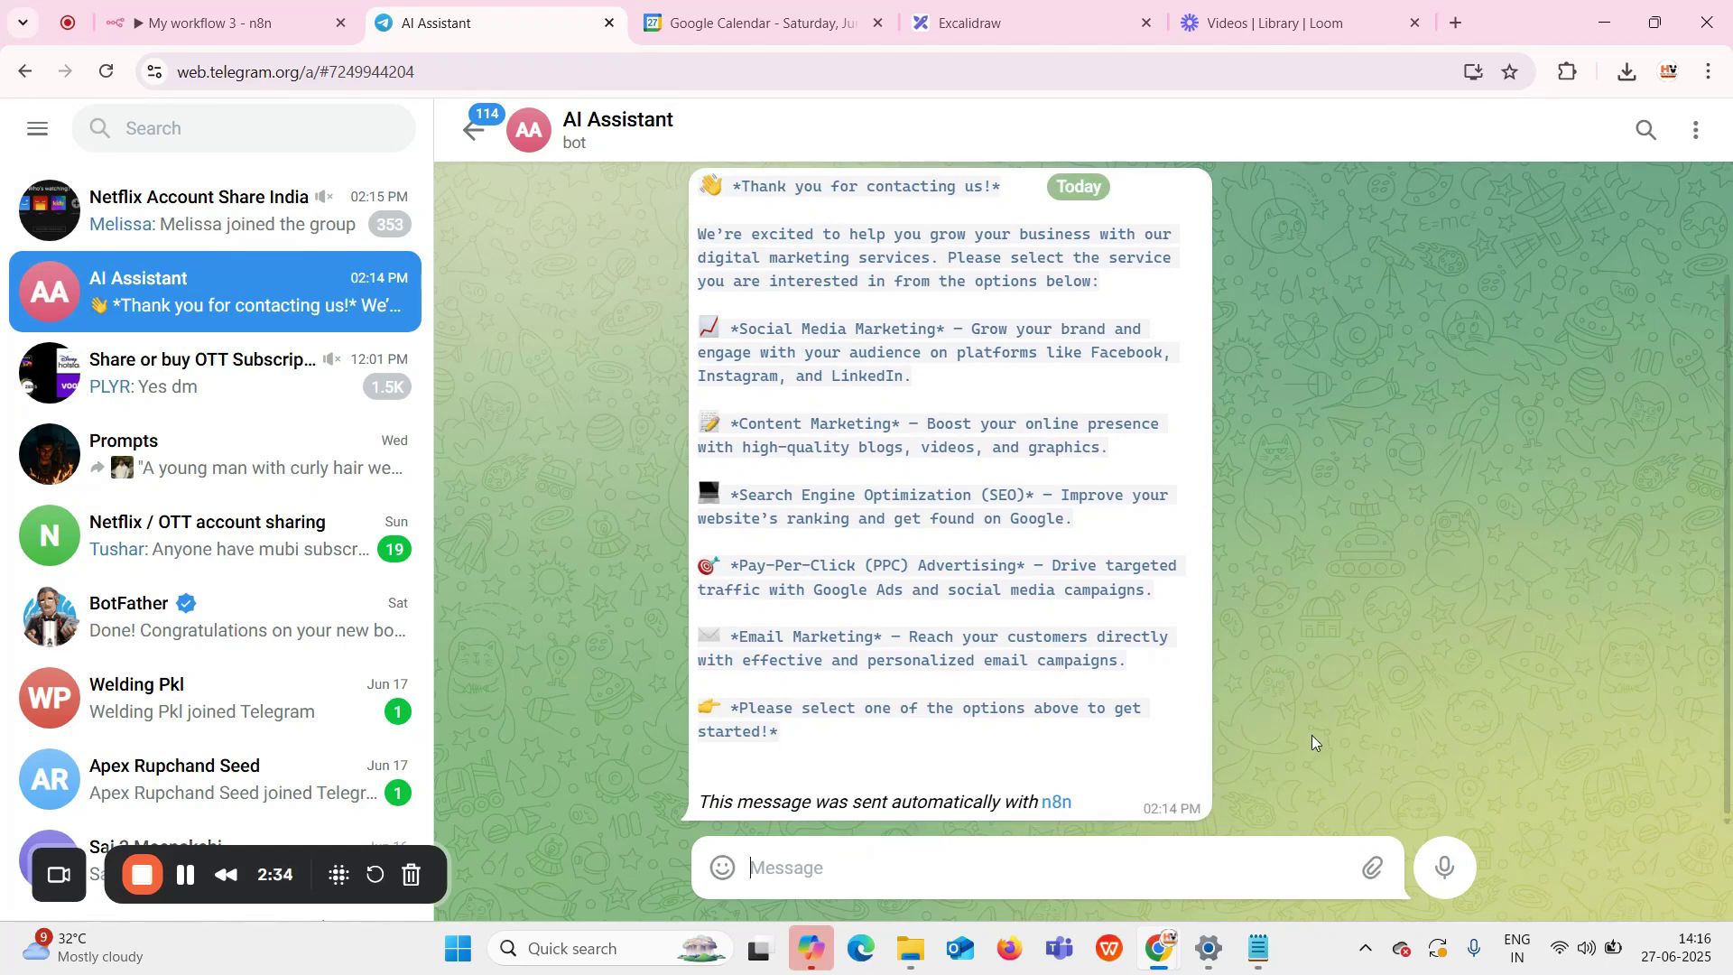
text(I want email ma)
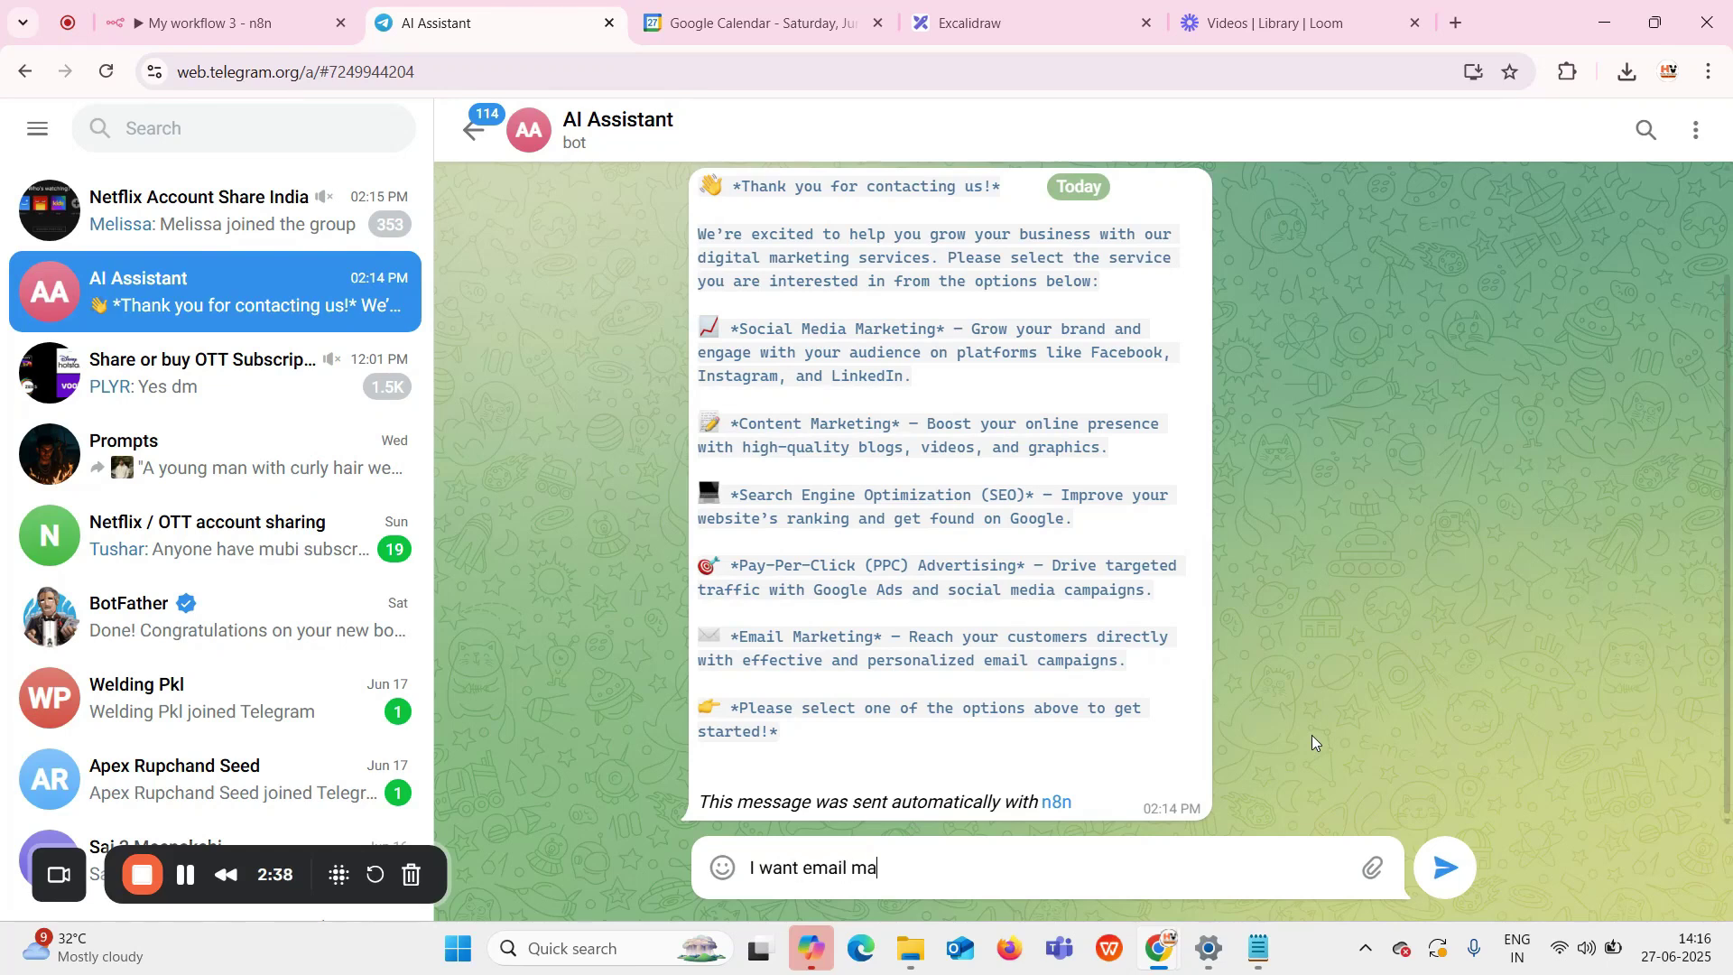
text(rketing)
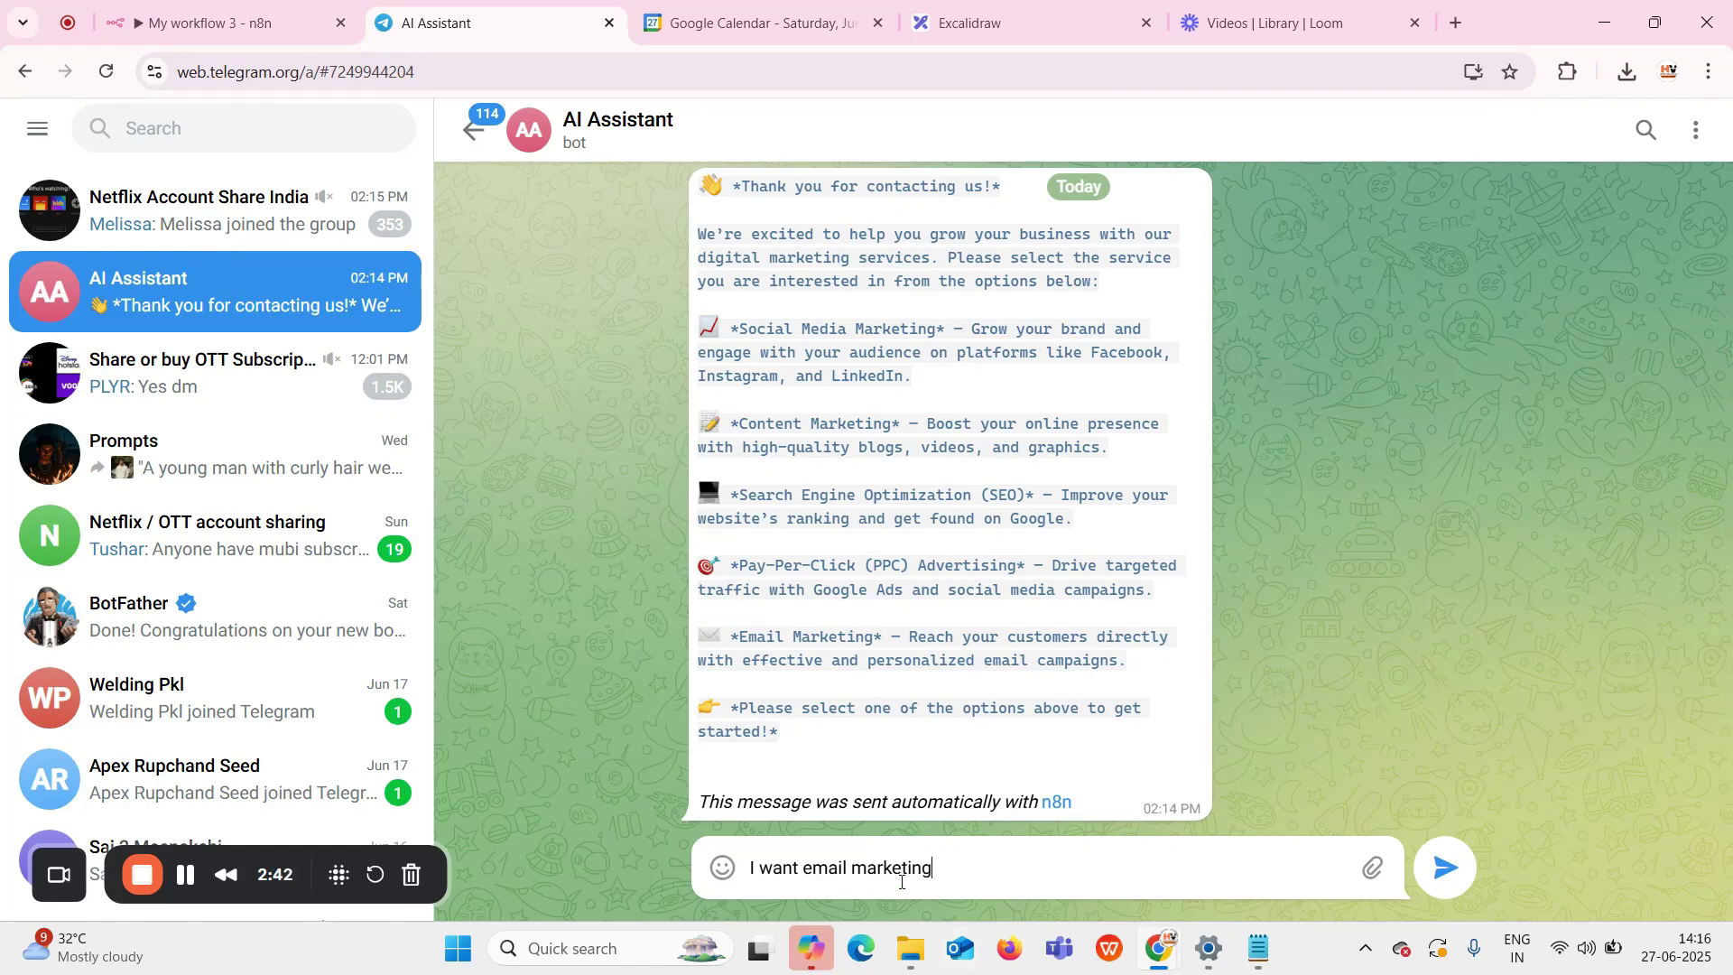
click(1445, 868)
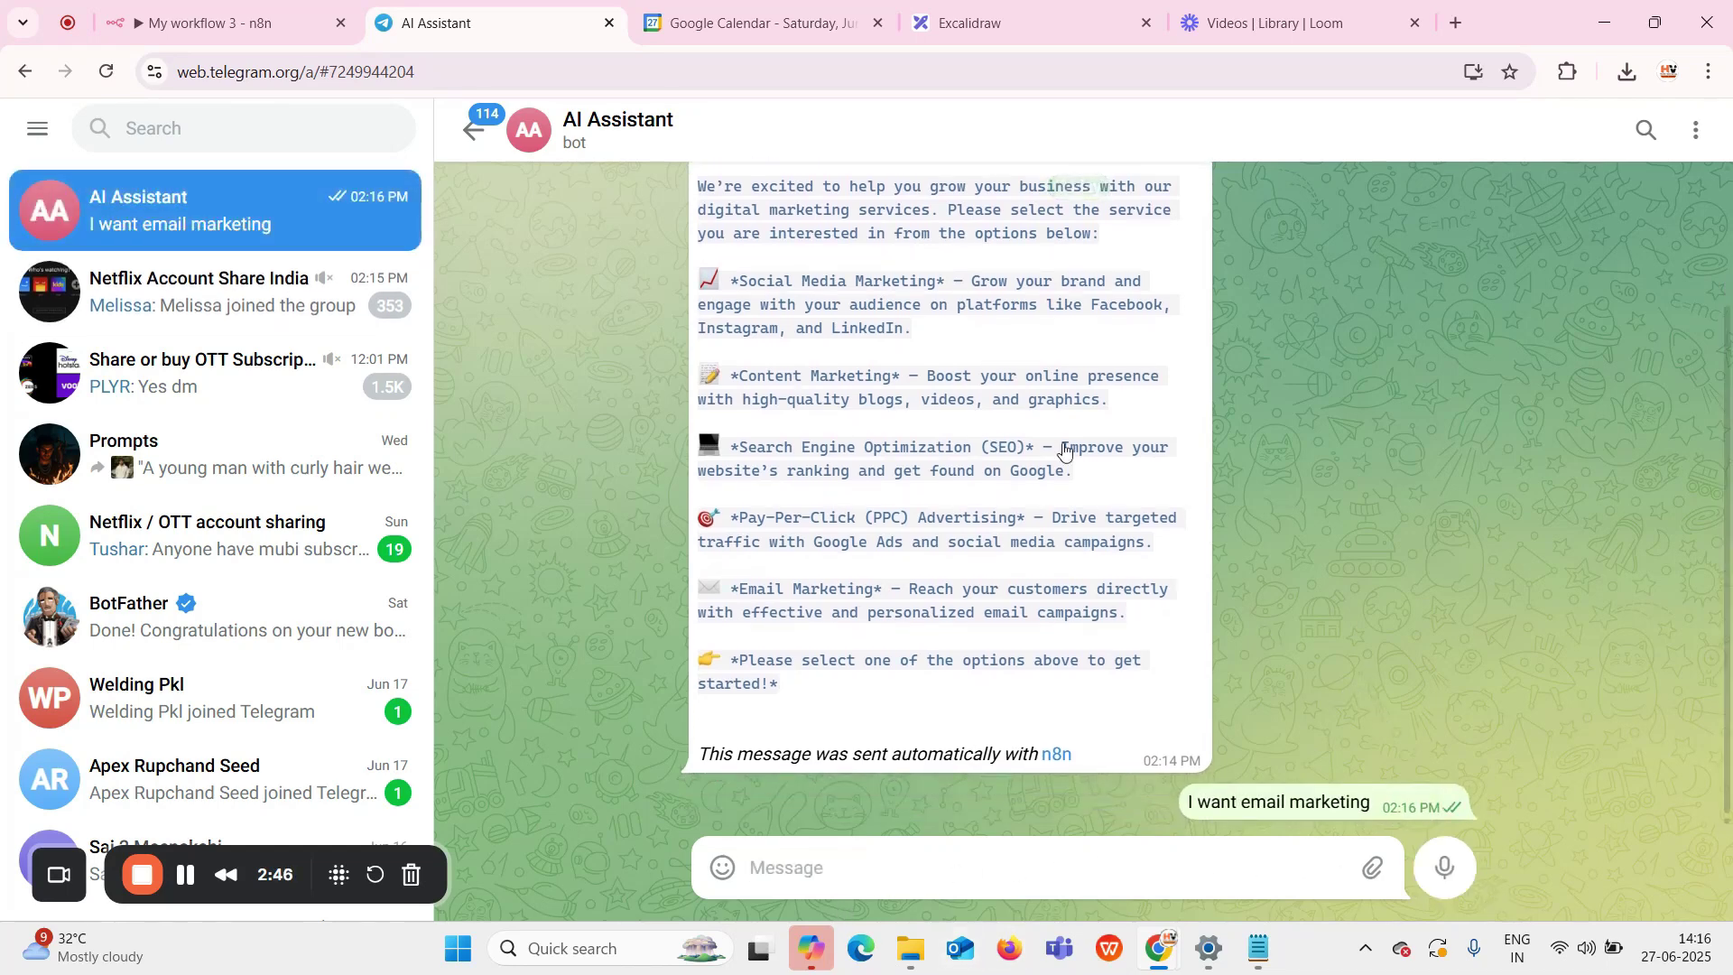
Read the bot's meeting reply in Telegram and check the June 28, 2025 schedule in Google Calendar
click(217, 22)
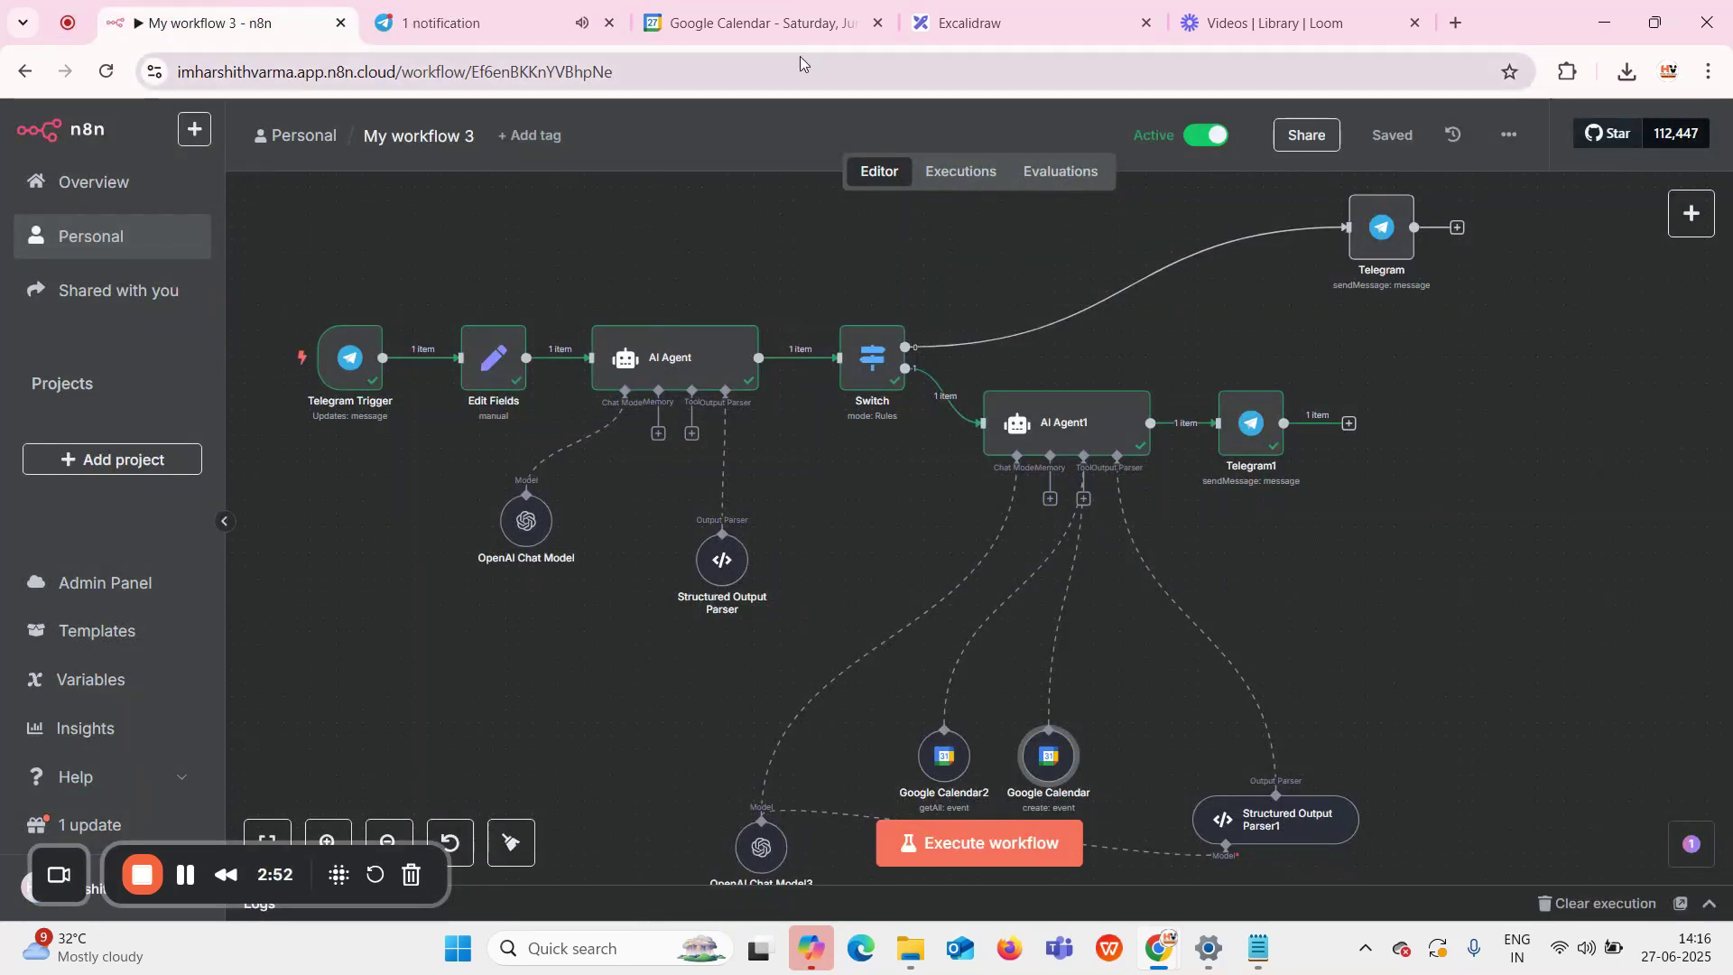
click(484, 25)
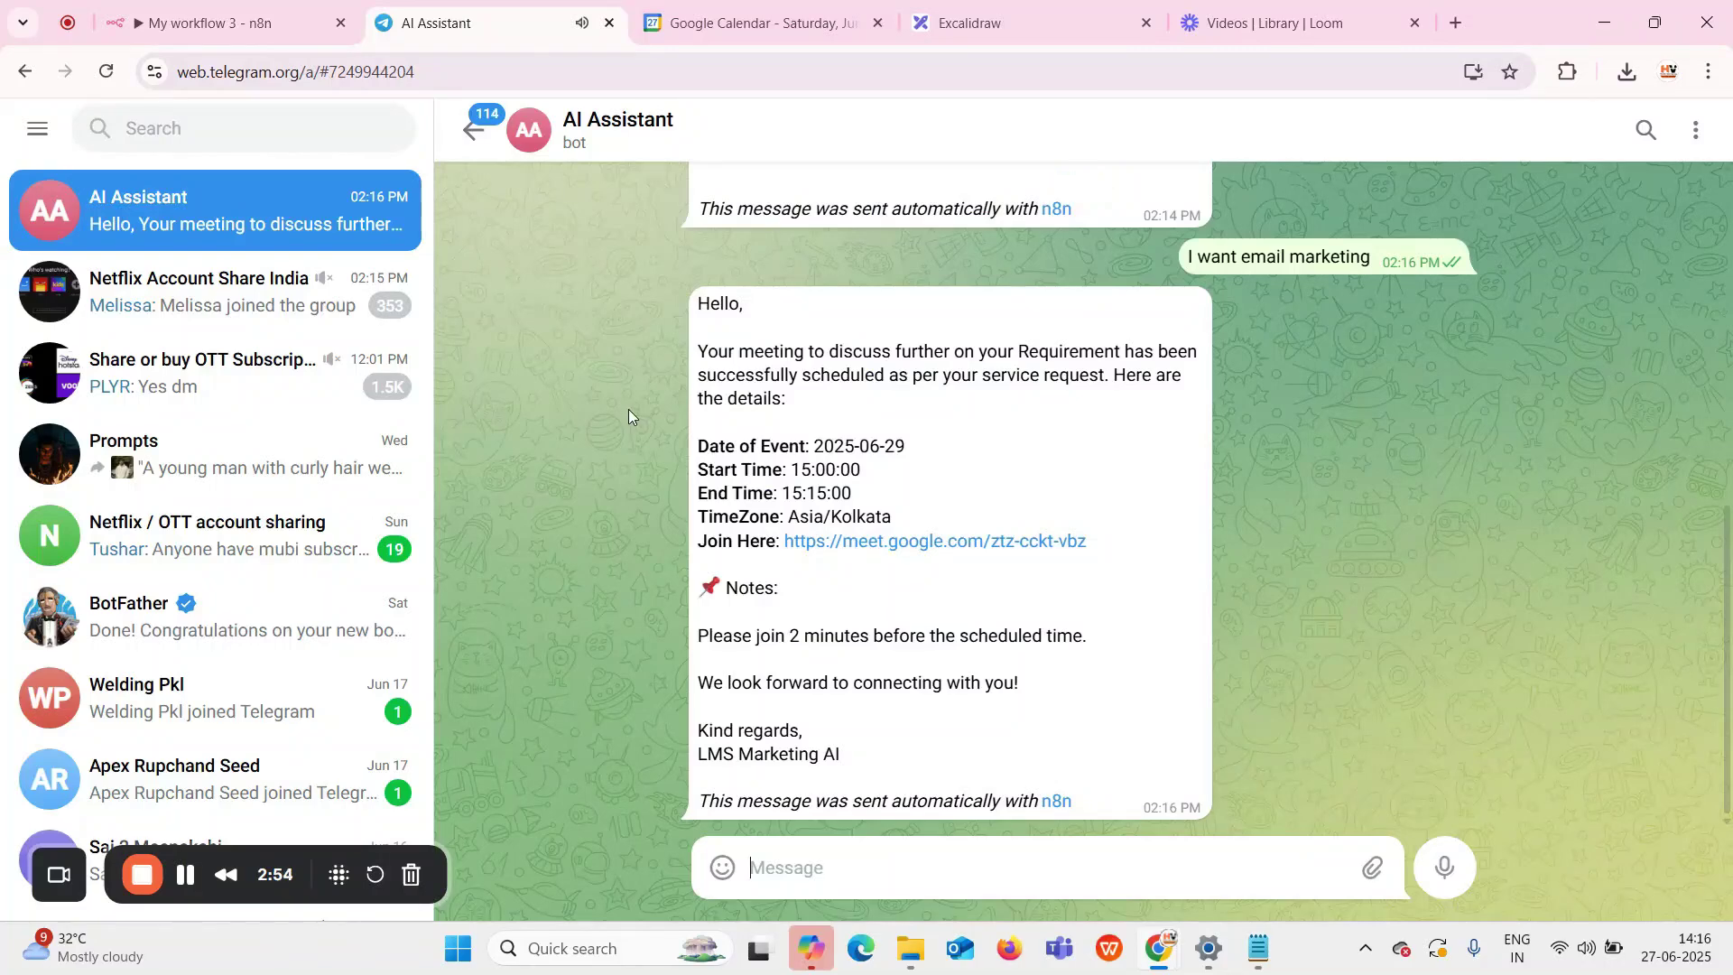
scroll(781, 444, up, 3)
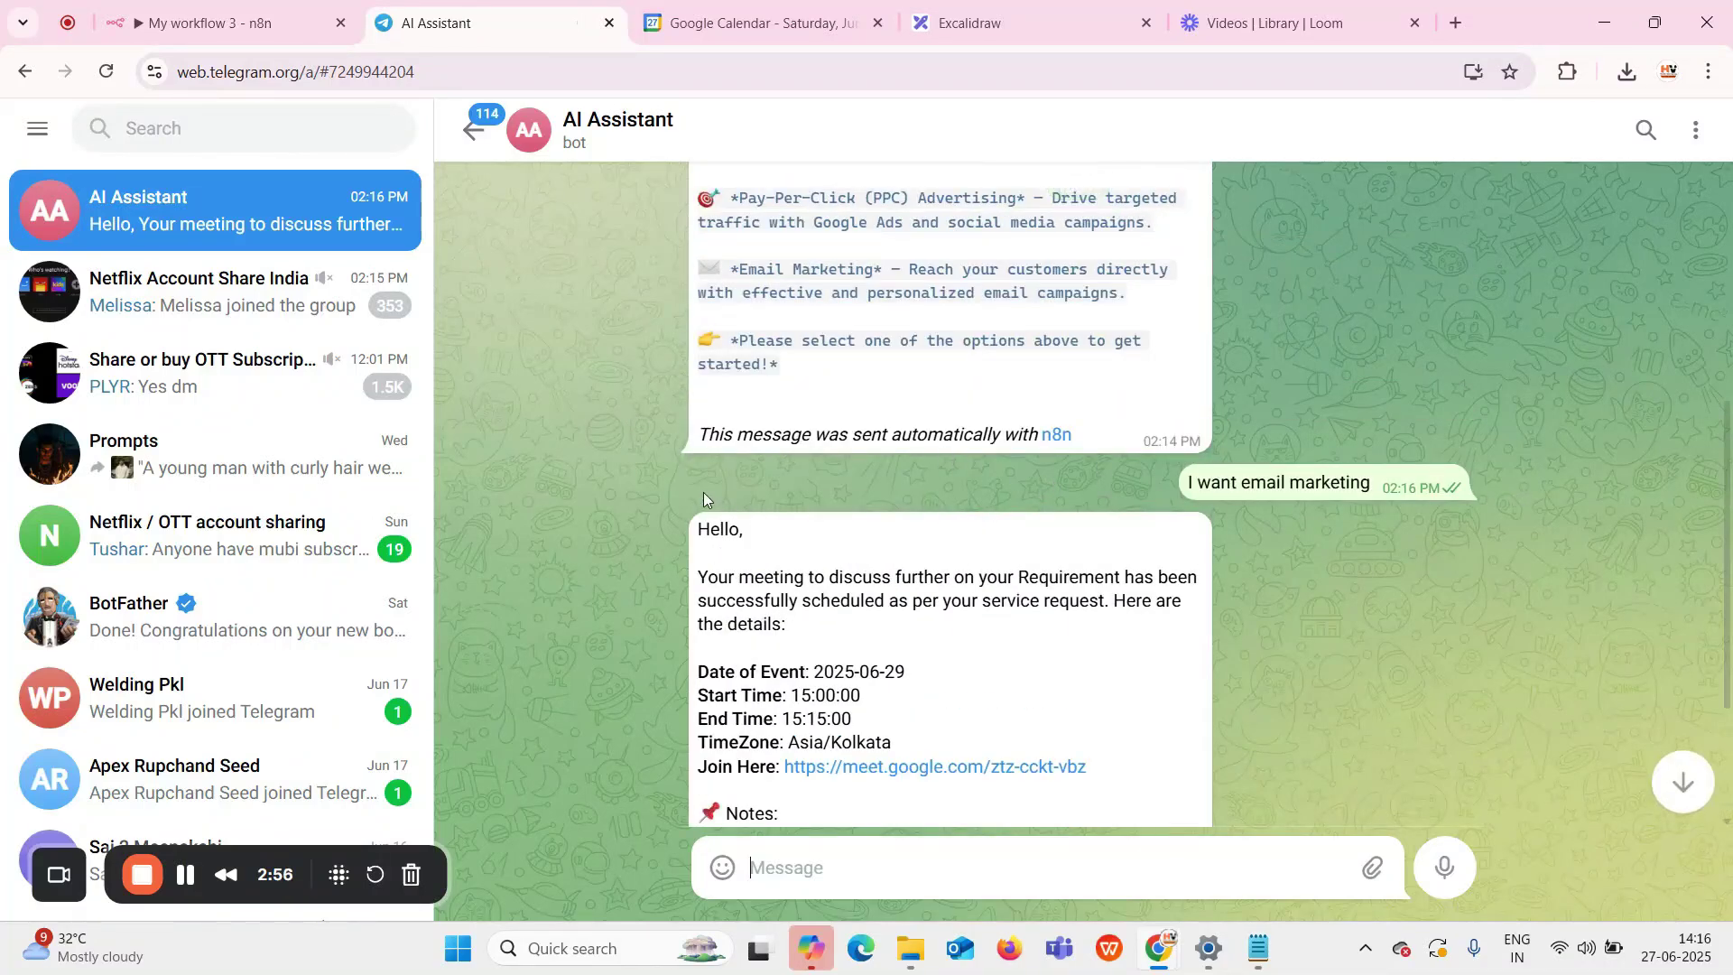
scroll(630, 576, down, 3)
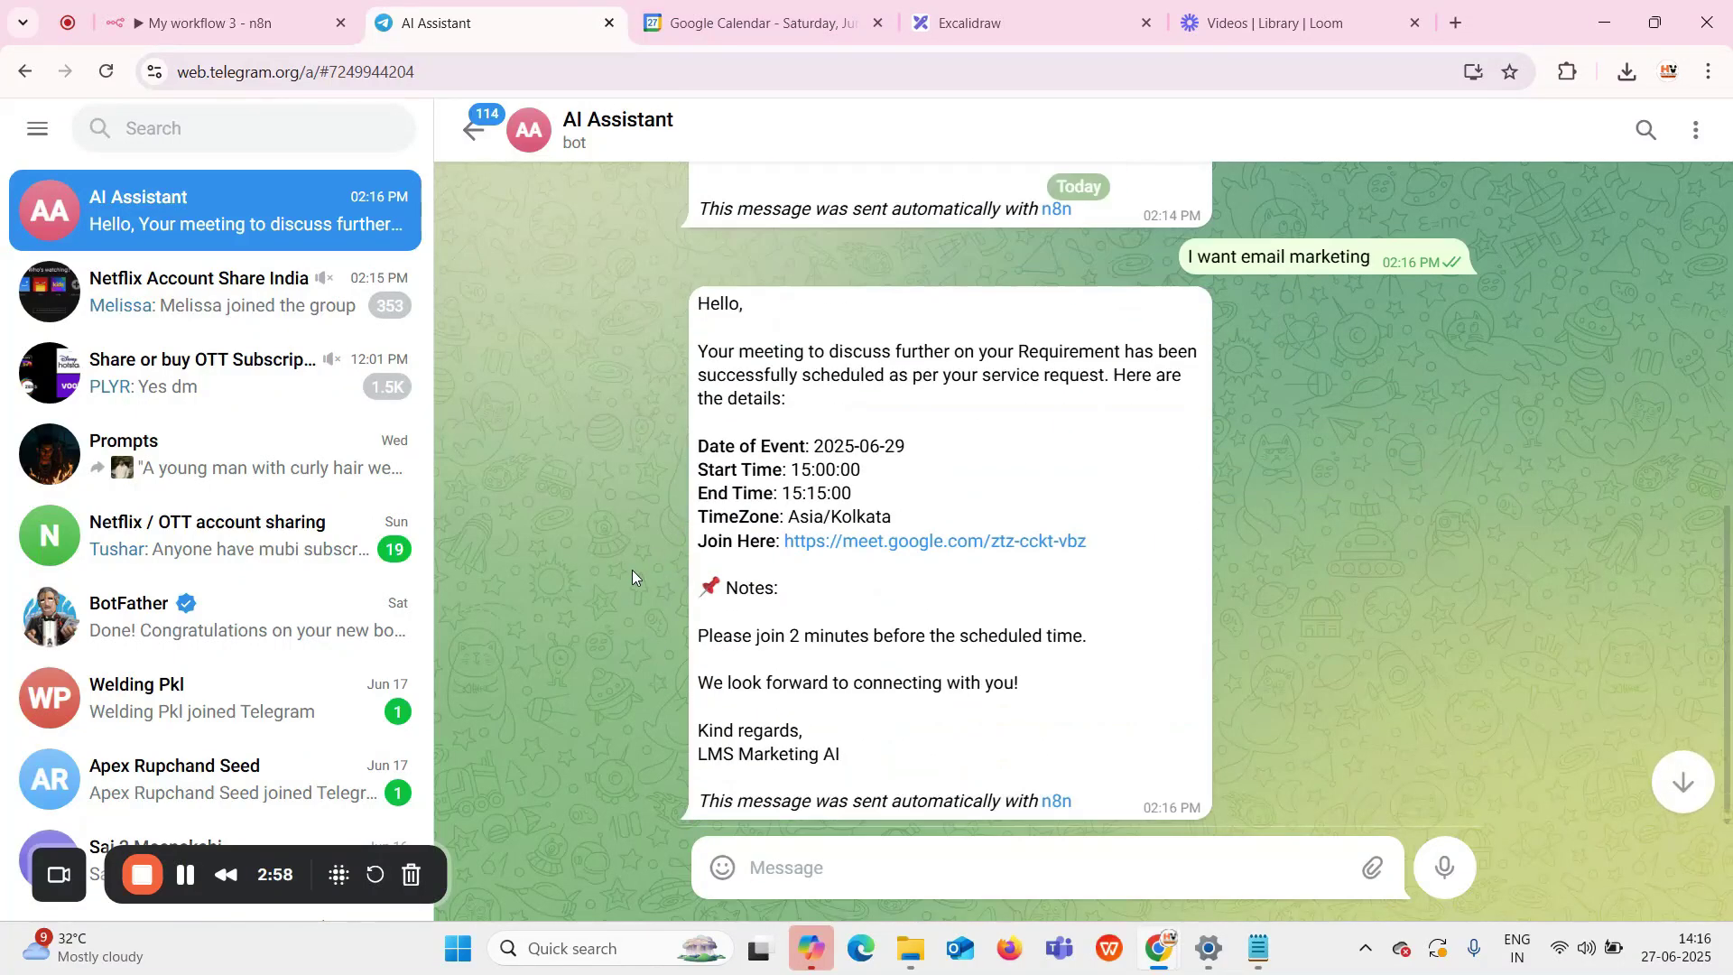
click(161, 24)
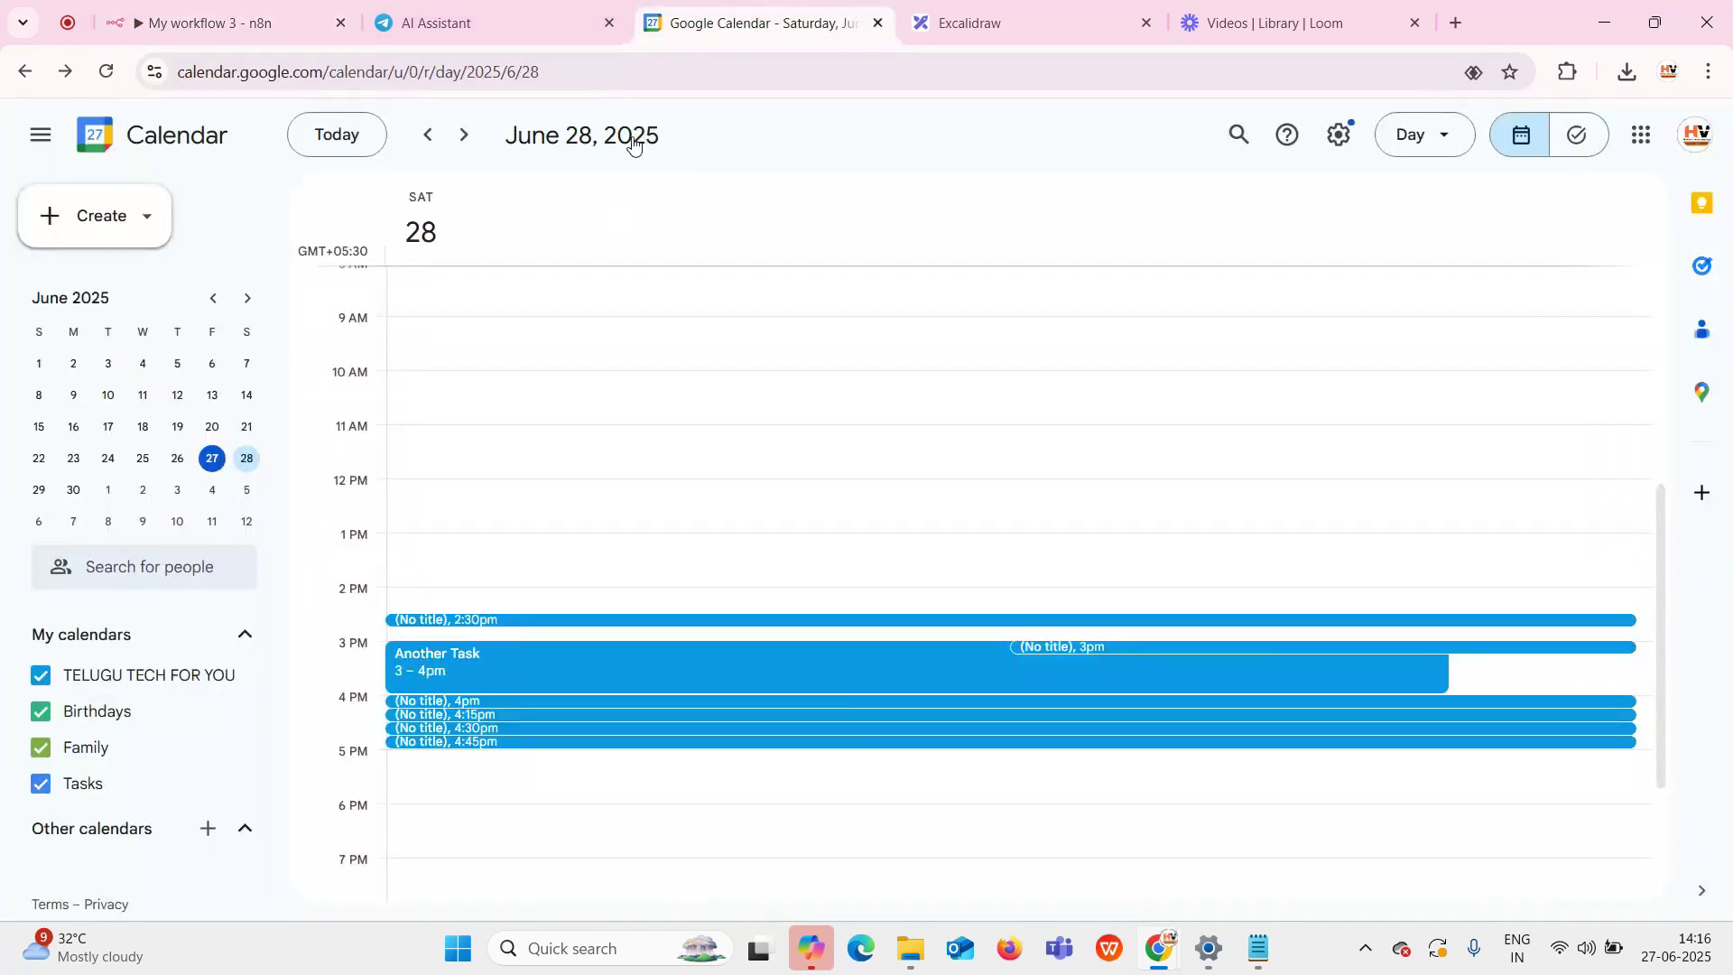
click(731, 23)
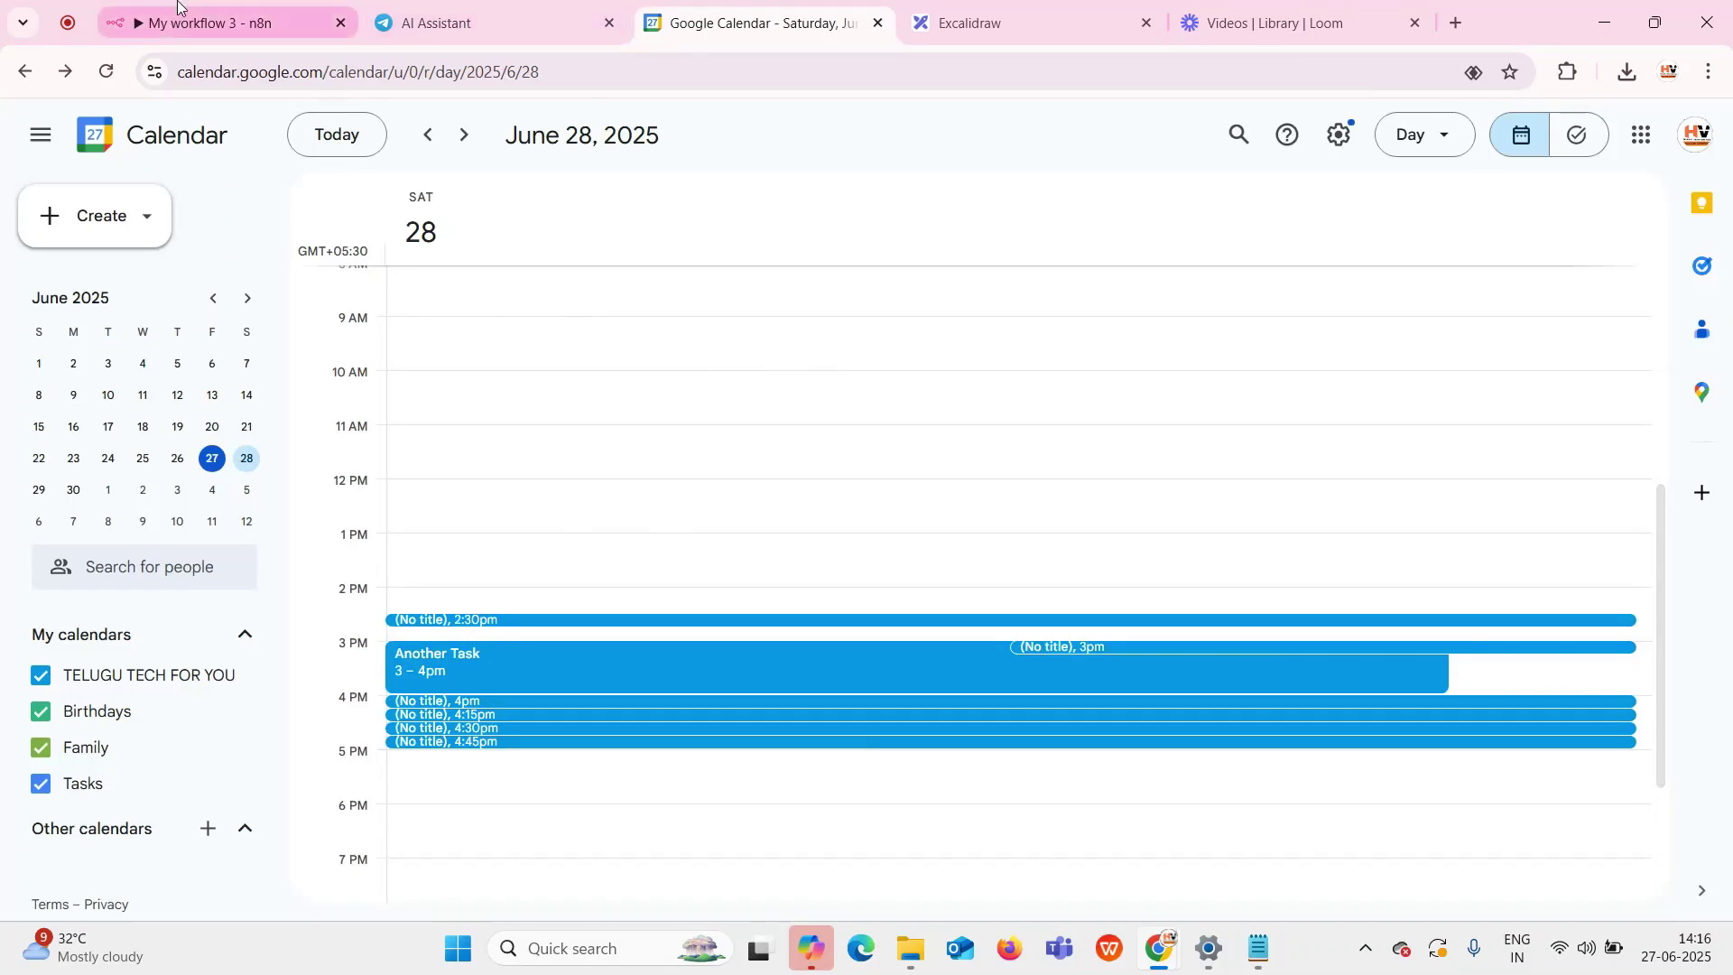
click(217, 22)
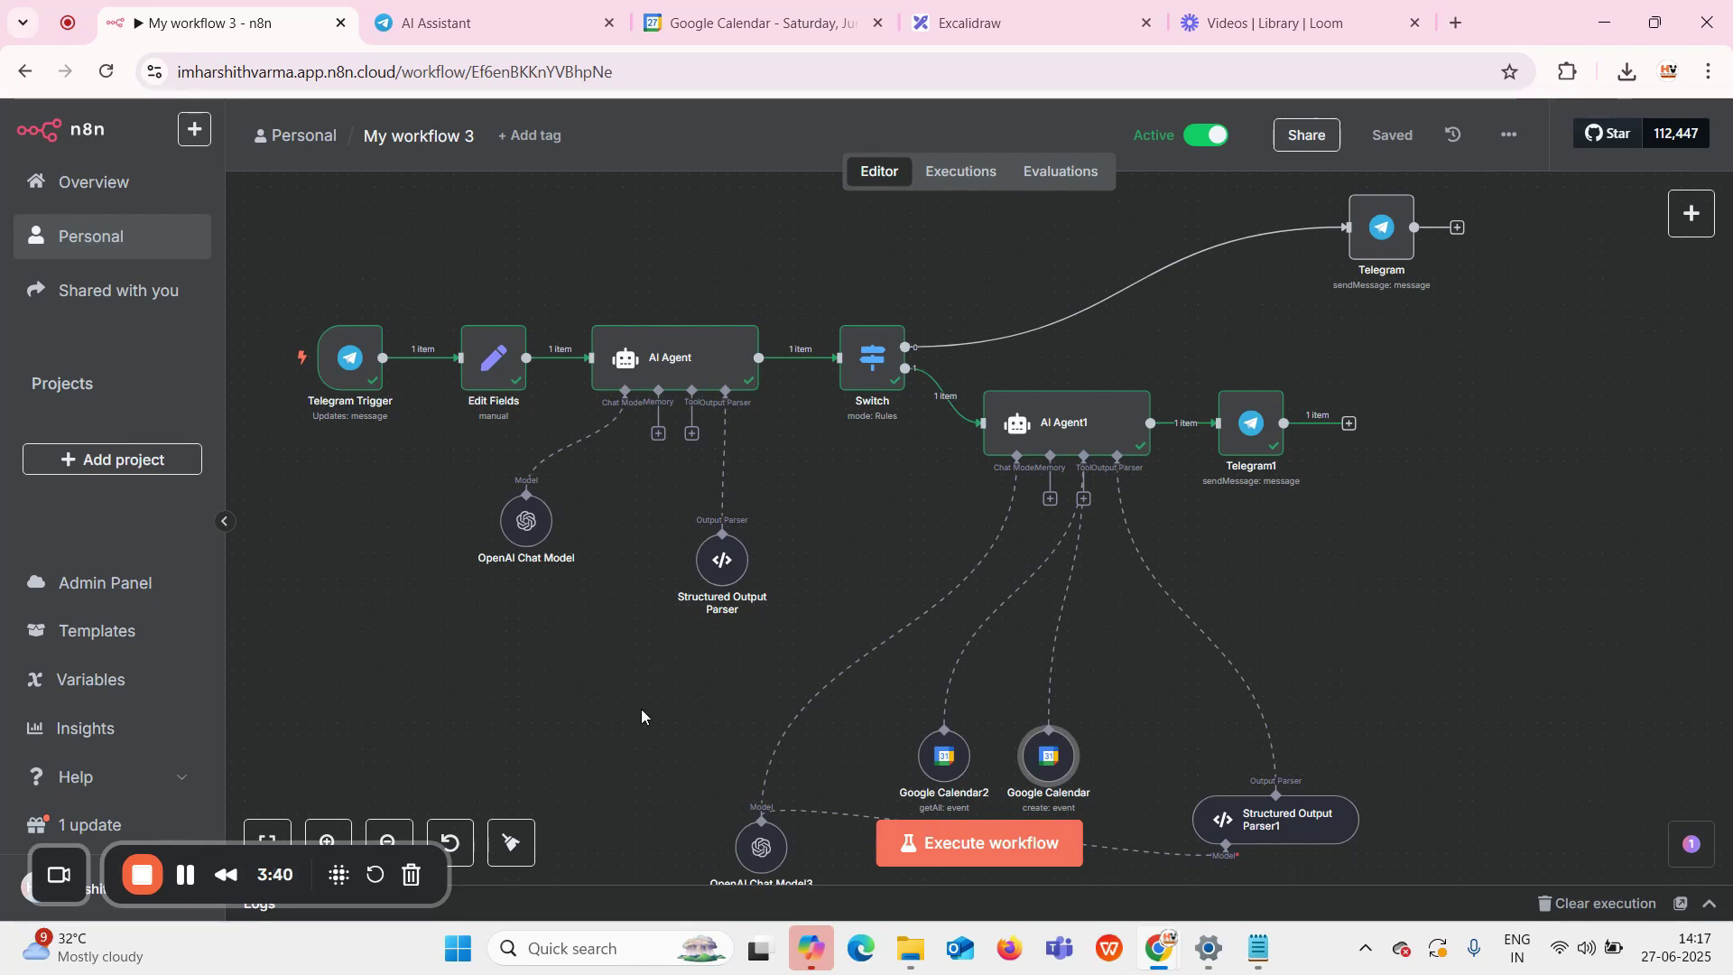
Compare the Telegram conversation with the n8n workflow and examine the message-routing flowchart in Excalidraw
click(538, 22)
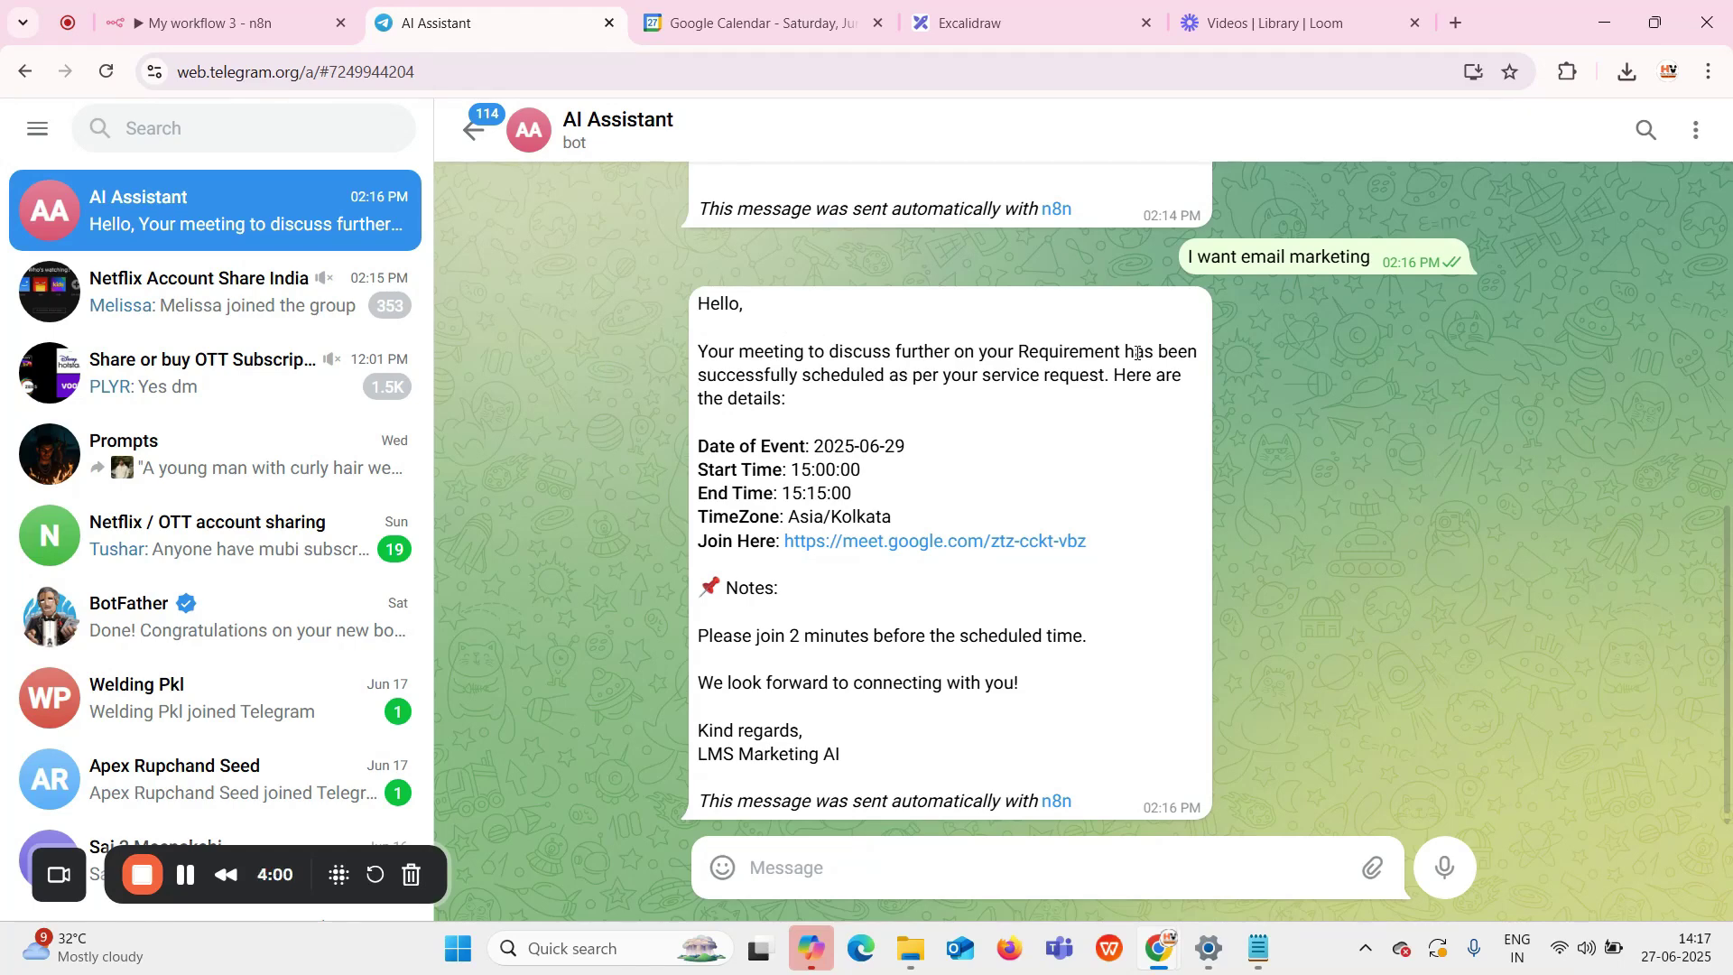
scroll(1222, 401, up, 3)
scroll(1238, 392, down, 3)
click(256, 14)
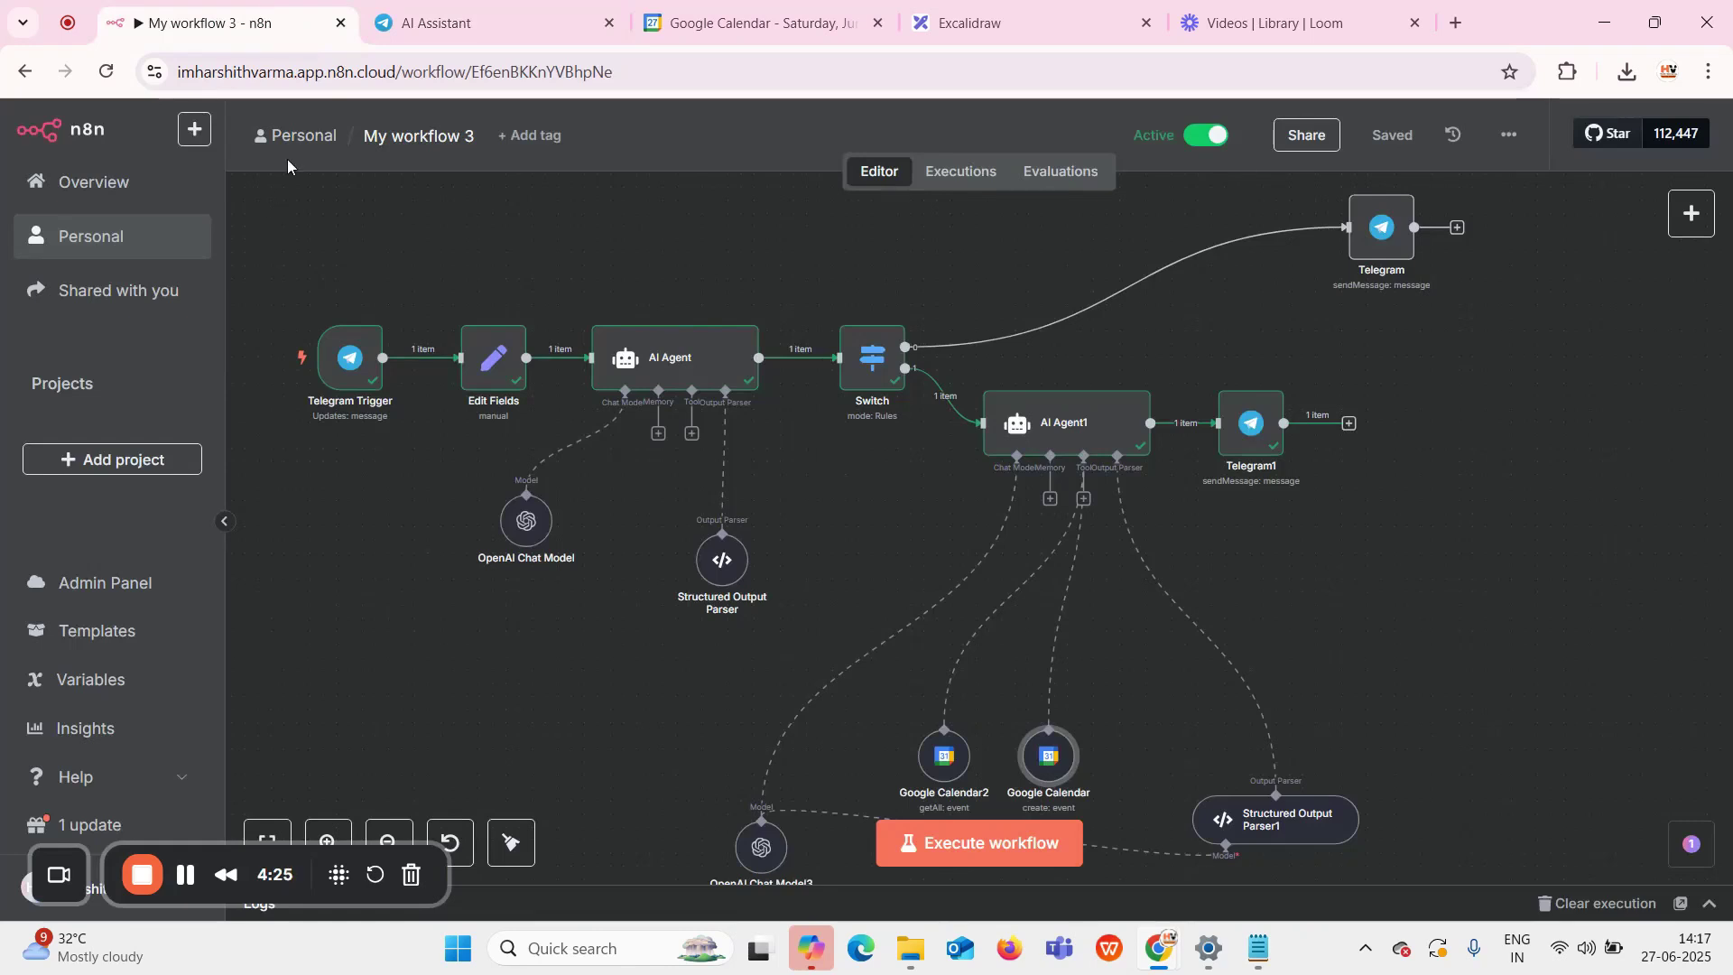
click(433, 23)
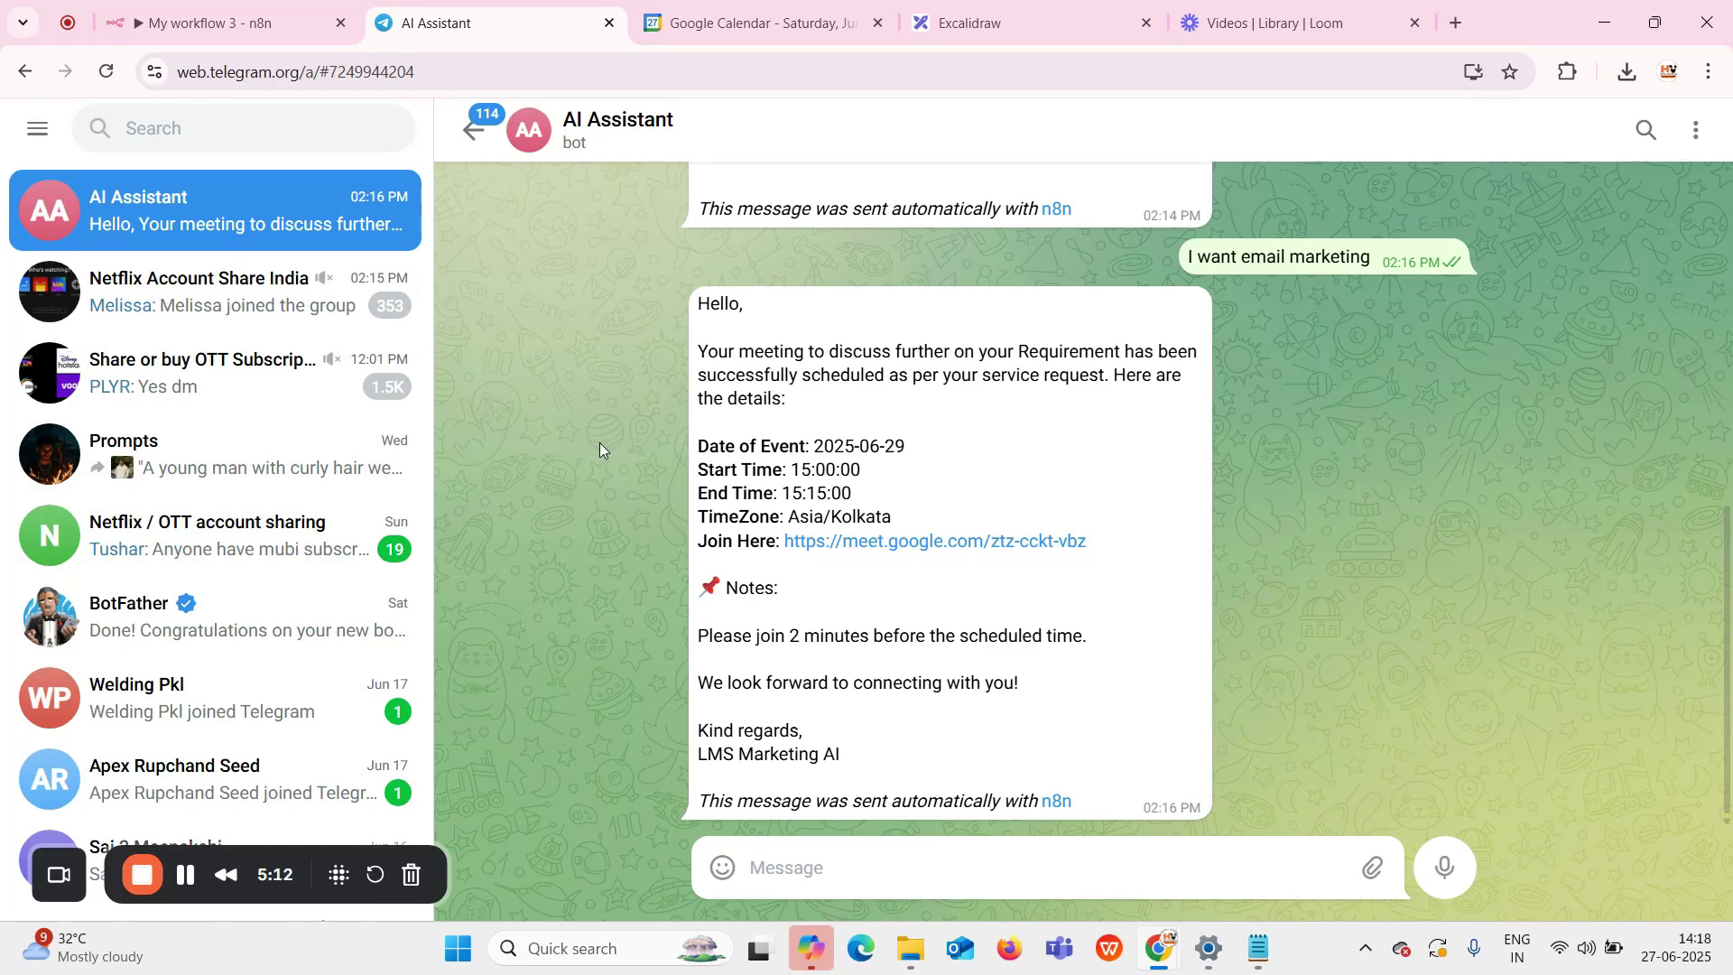
click(226, 23)
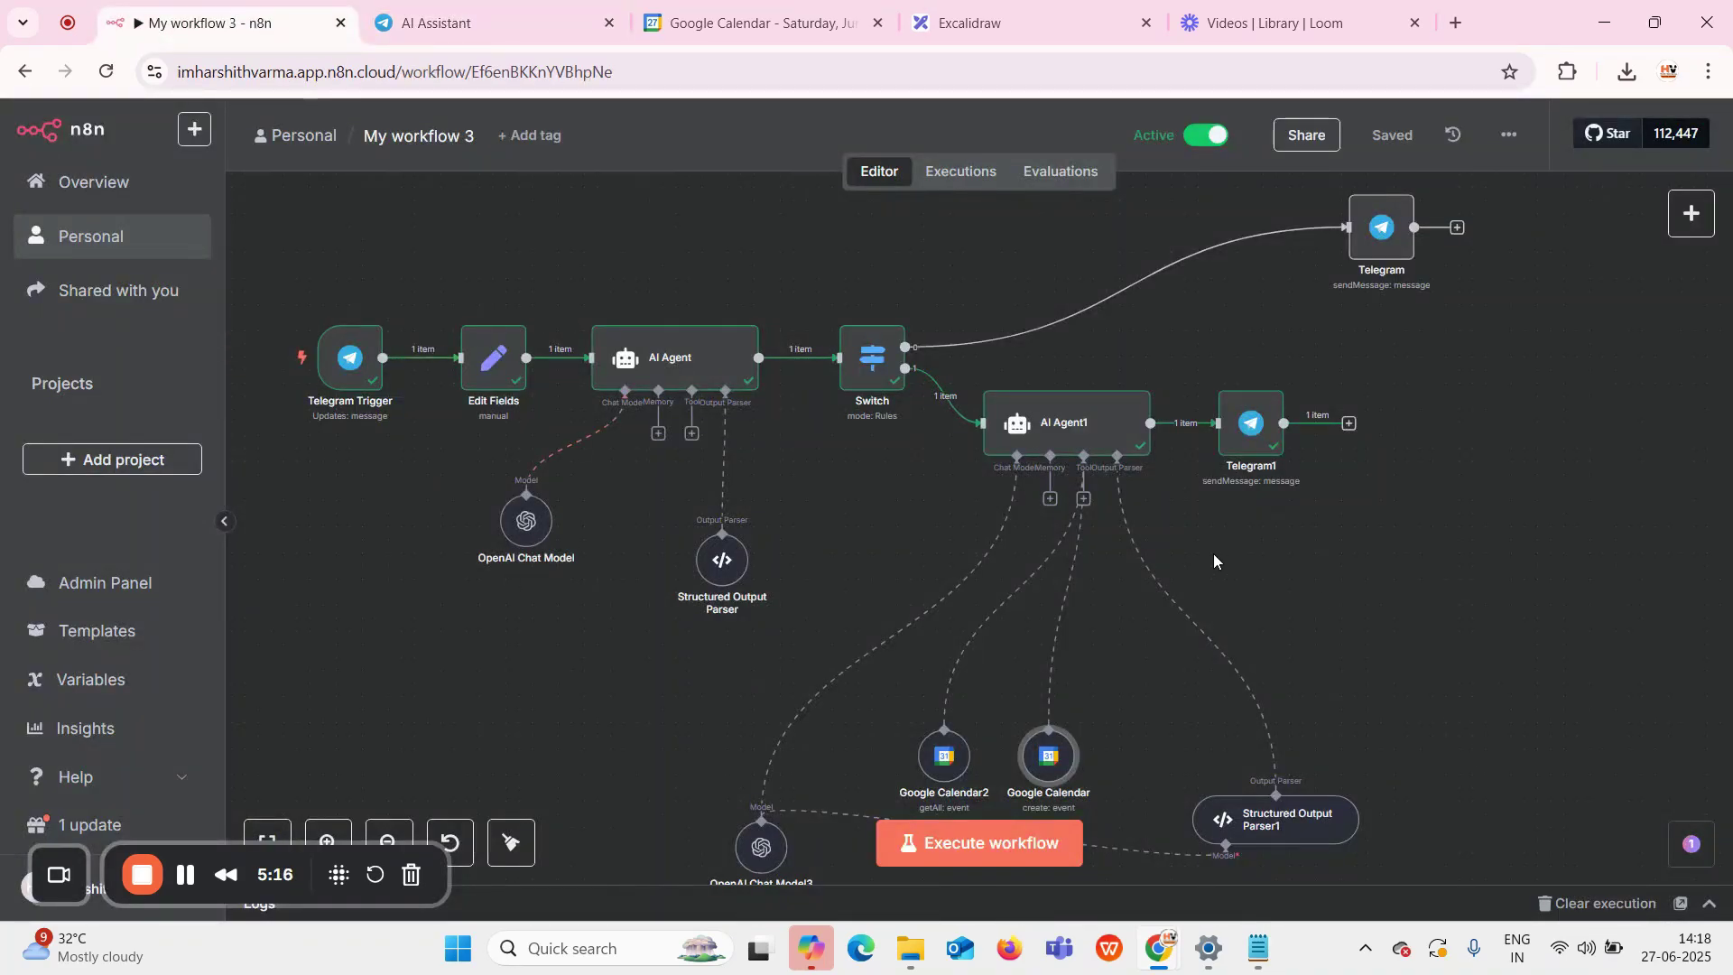
click(959, 19)
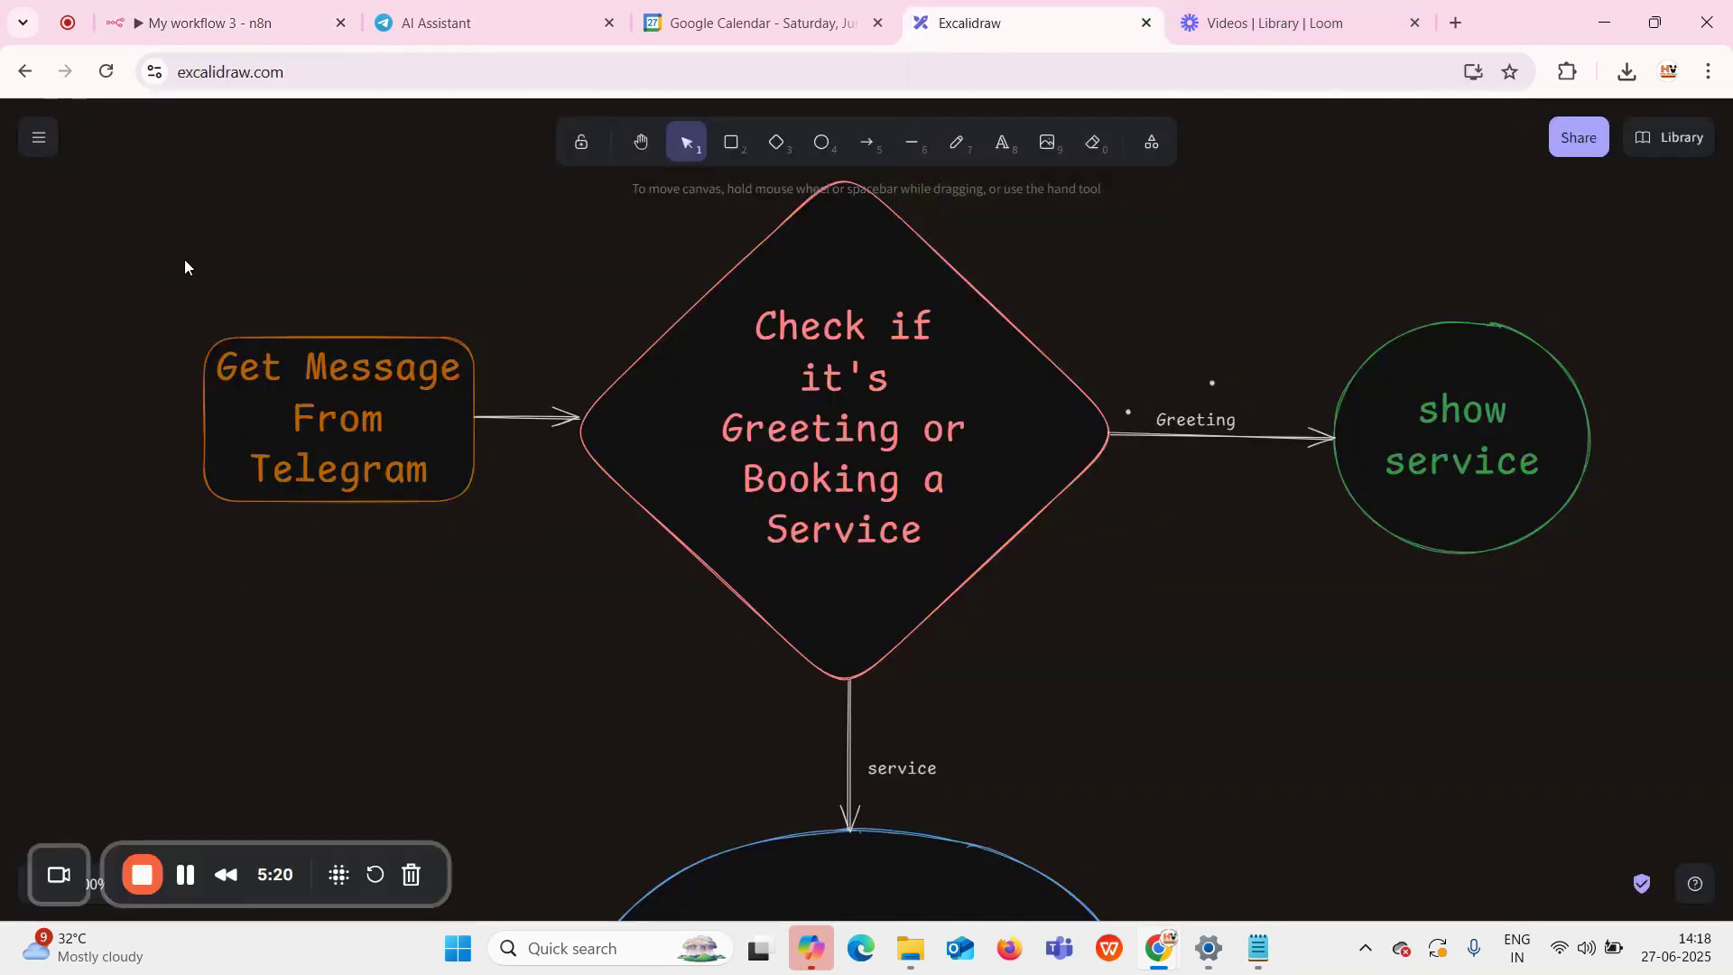
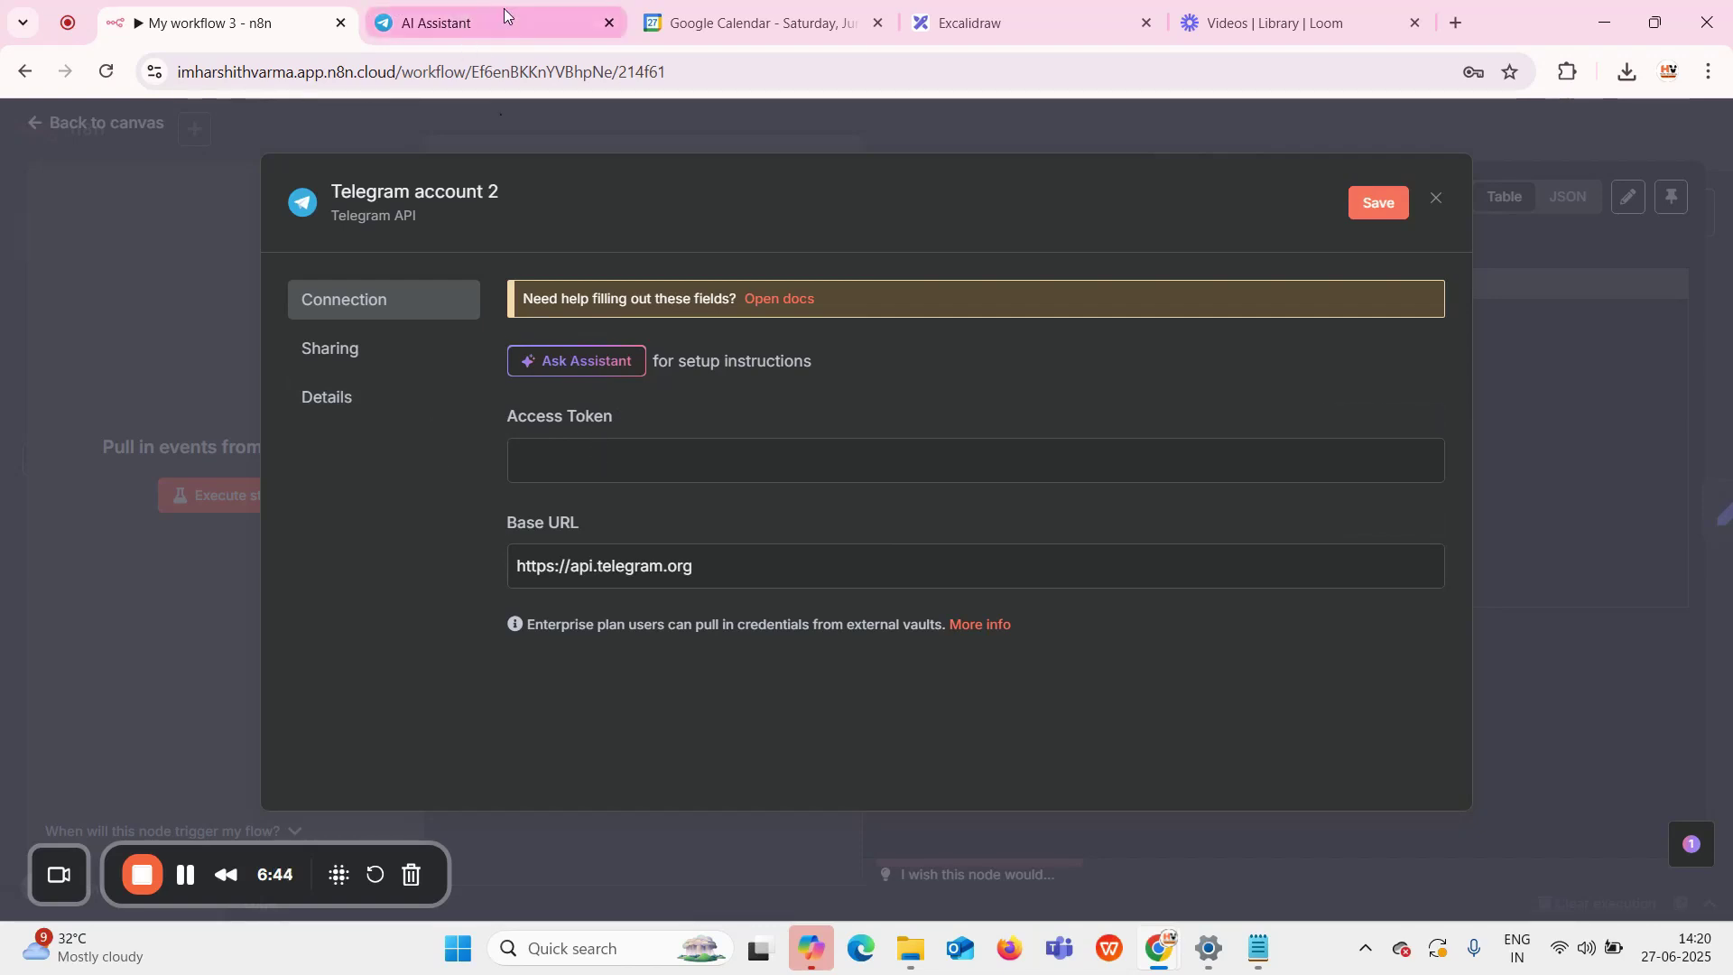
Search Telegram for the verified BotFather chat and issue its /newbot command
click(501, 22)
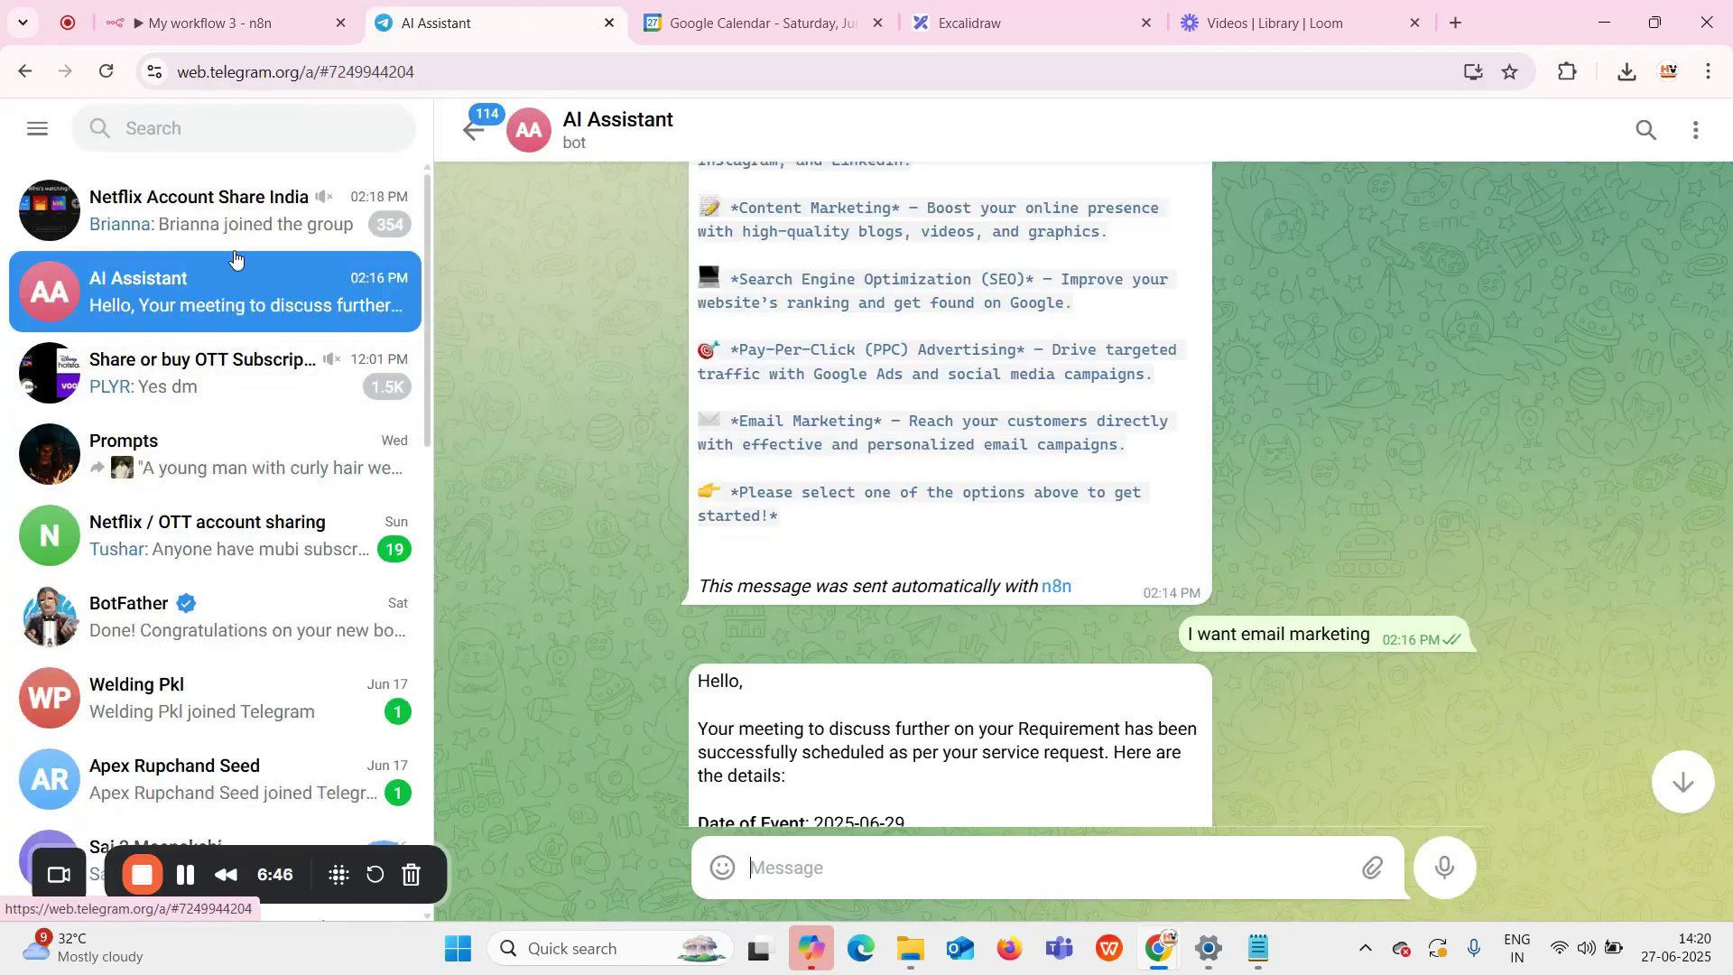
click(257, 139)
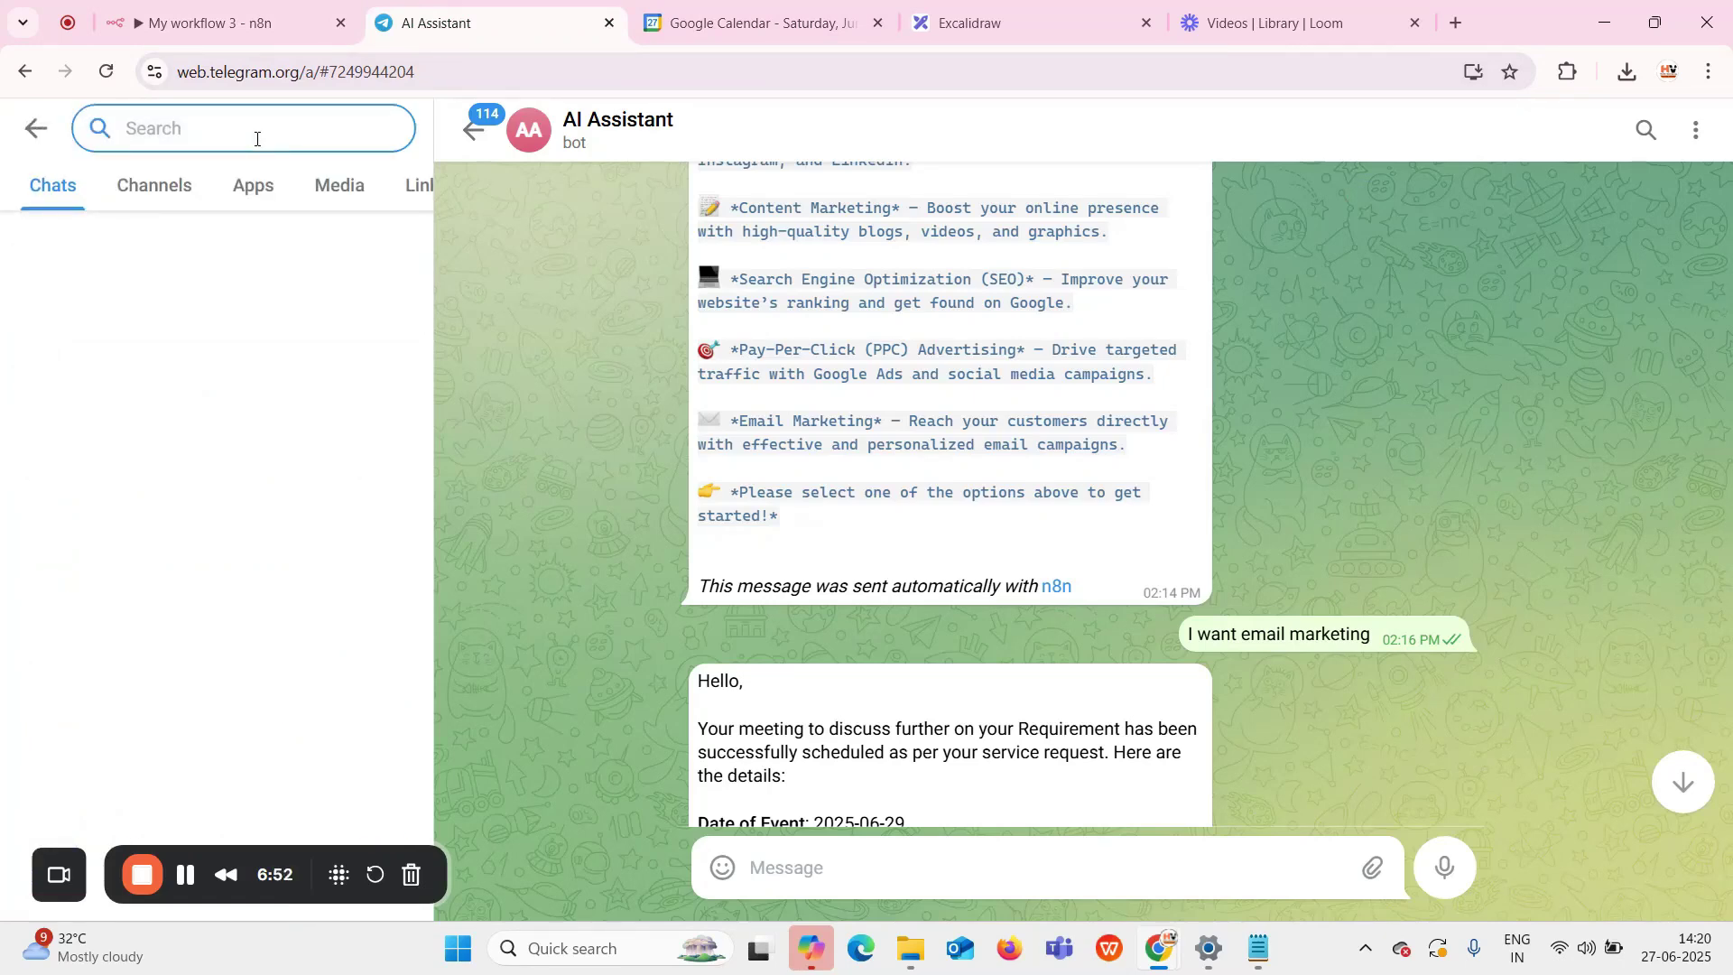
text(botf)
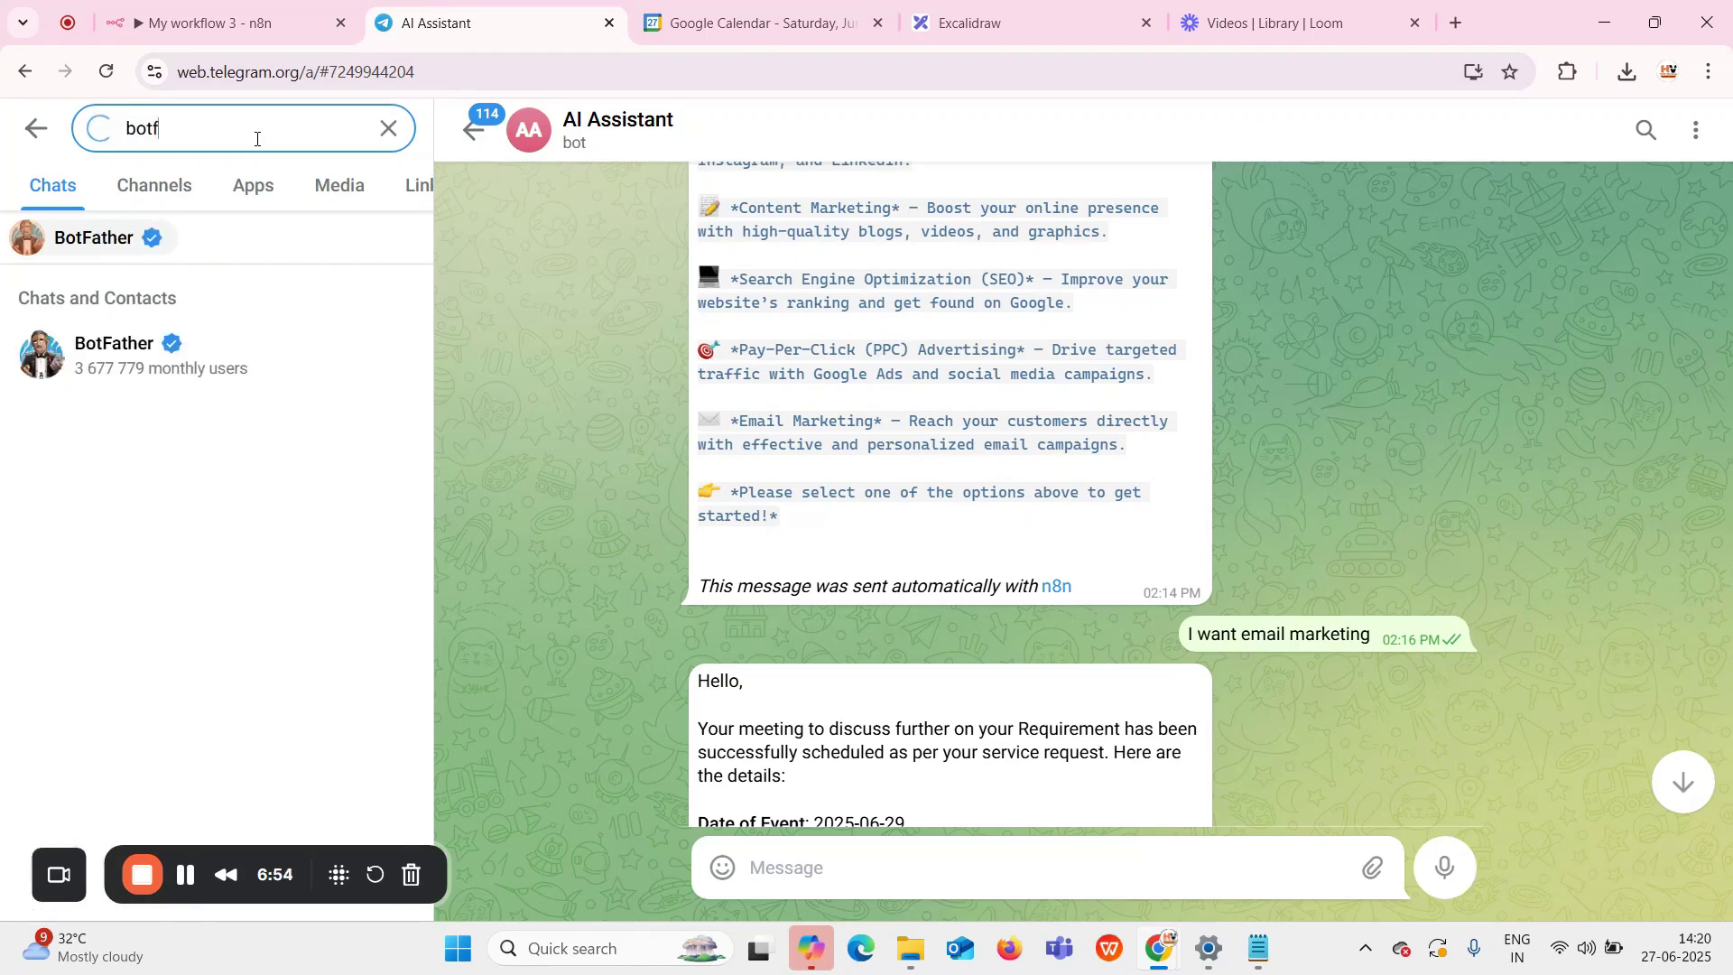
text(ather)
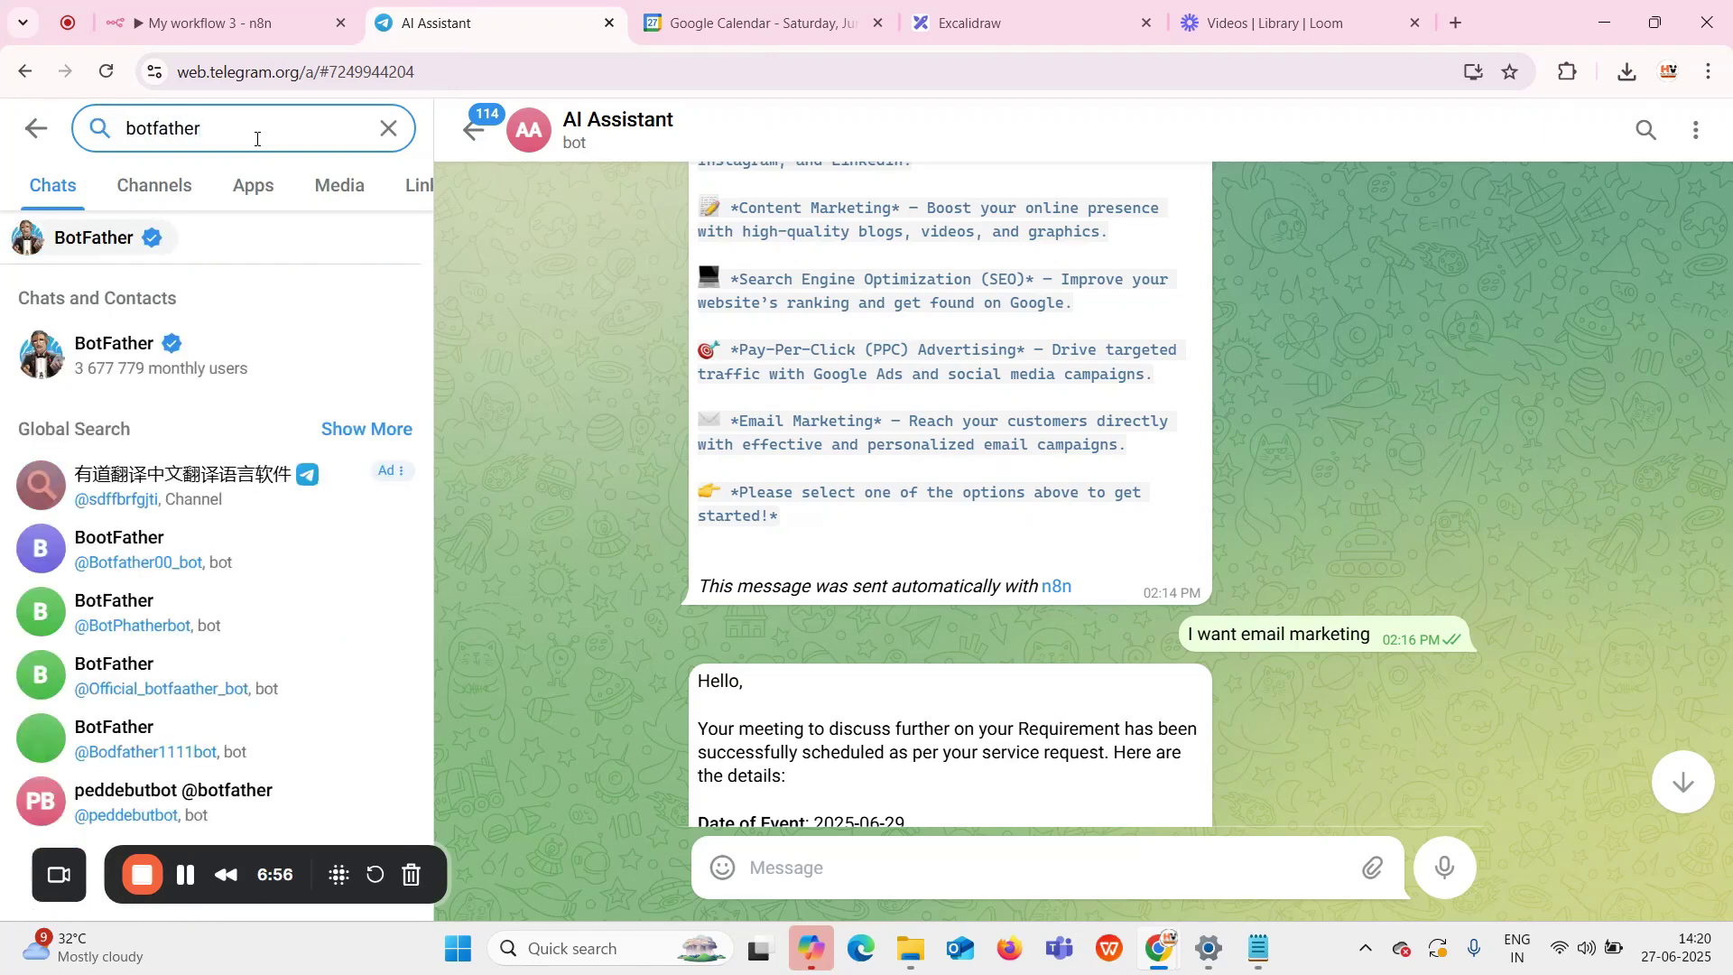
click(88, 360)
scroll(1385, 578, up, 5)
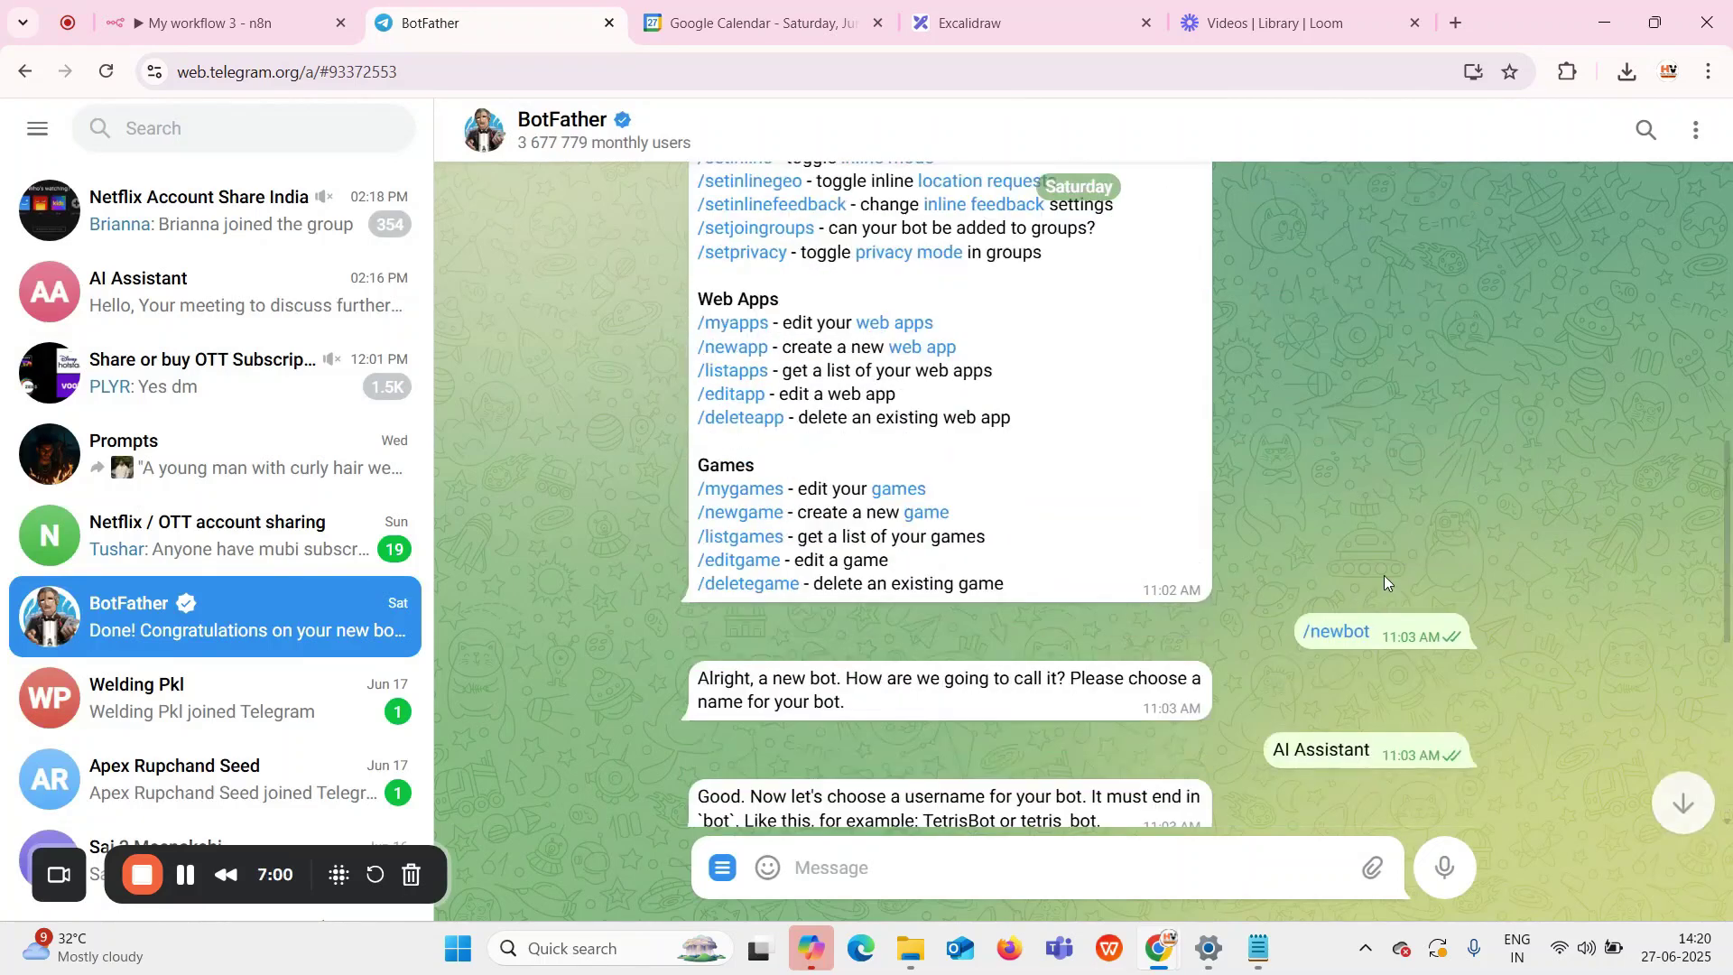
double_click(1338, 639)
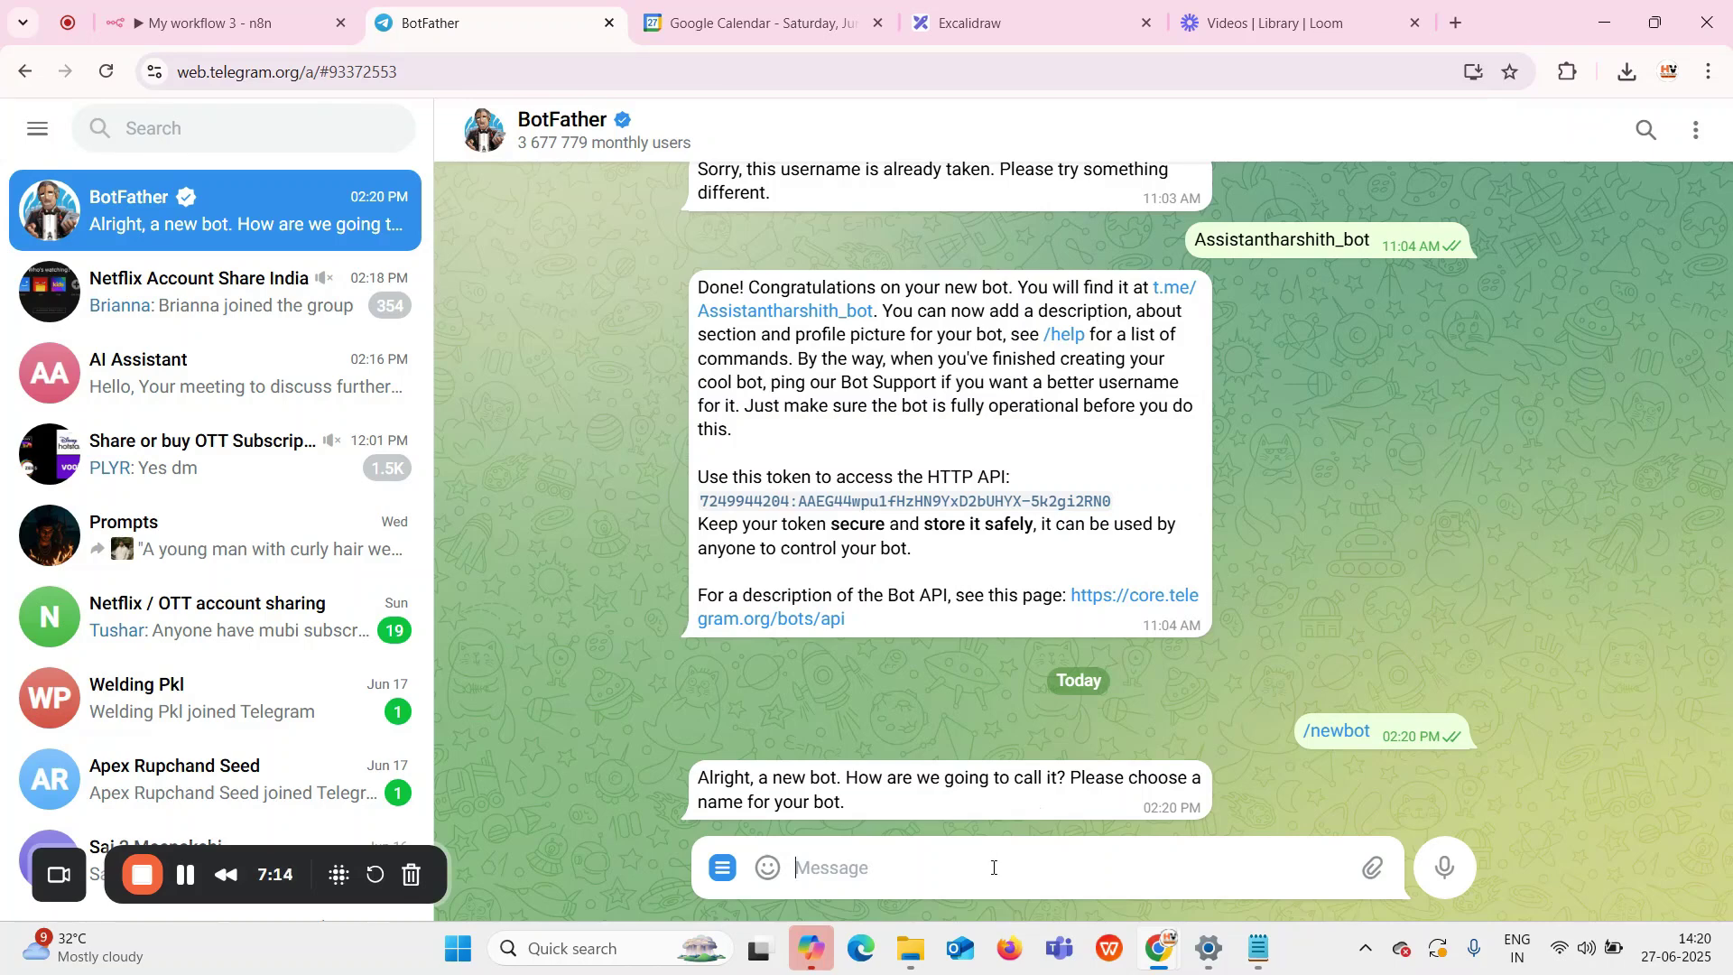
Submit the new bot's display name to BotFather, using the owner's first name followed by "_Bot_helper"
text(Harshith_Bot_)
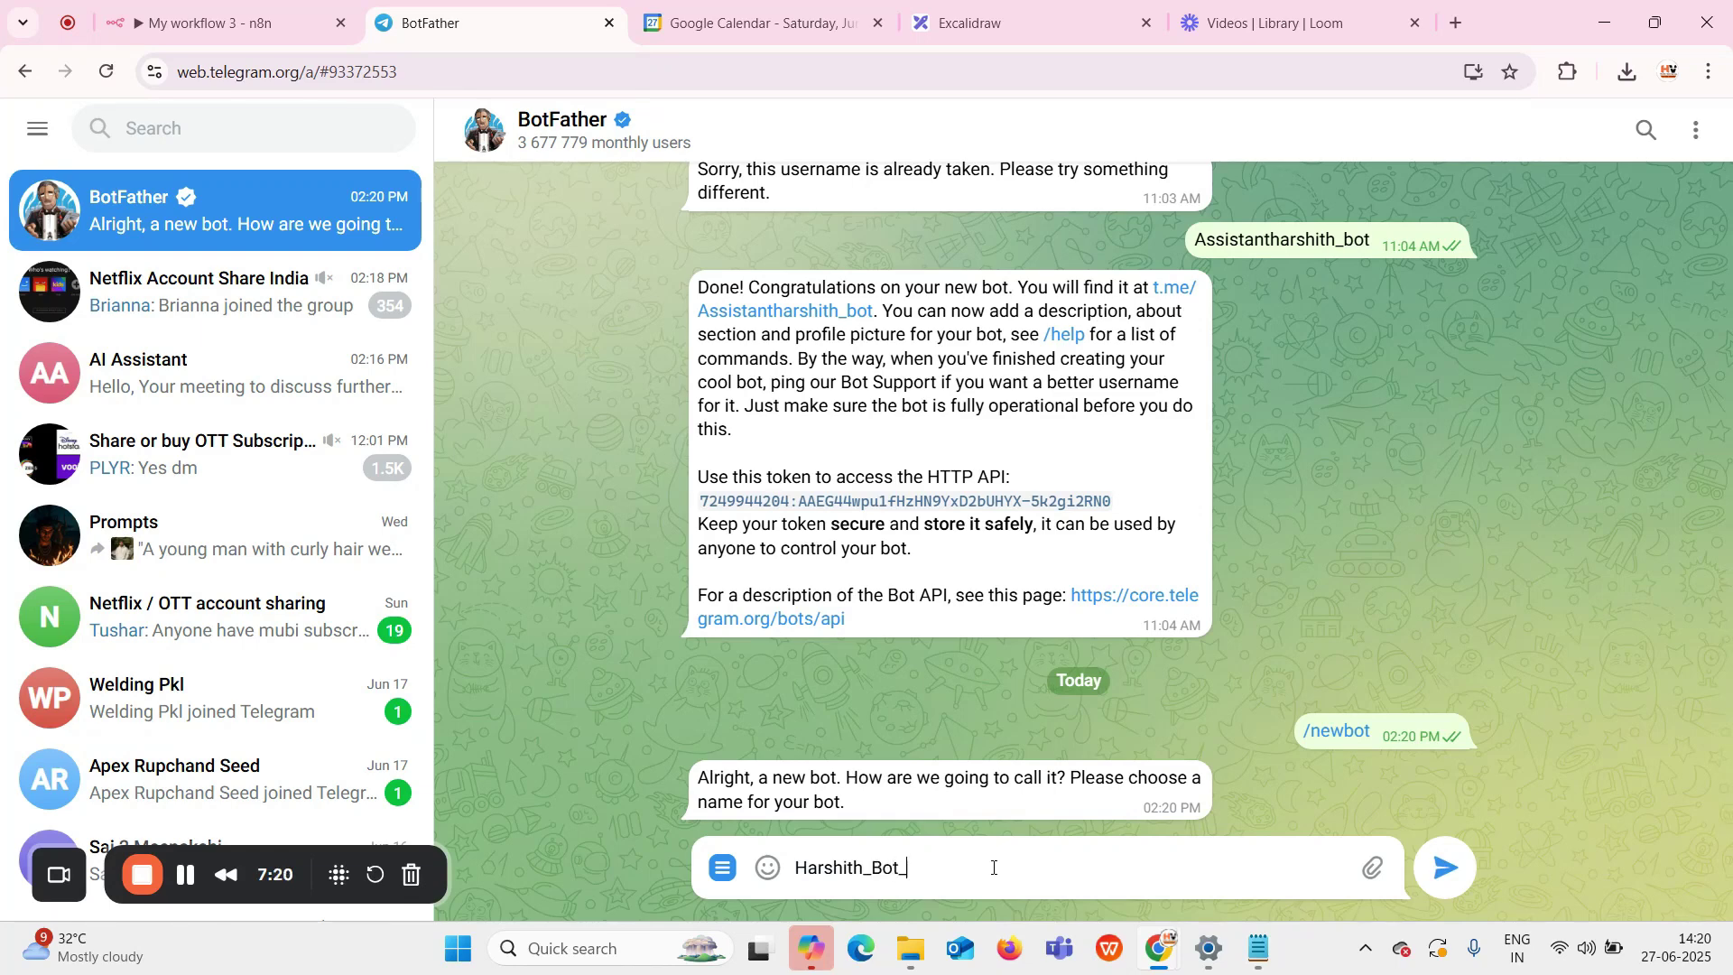
text(helper)
key(Return)
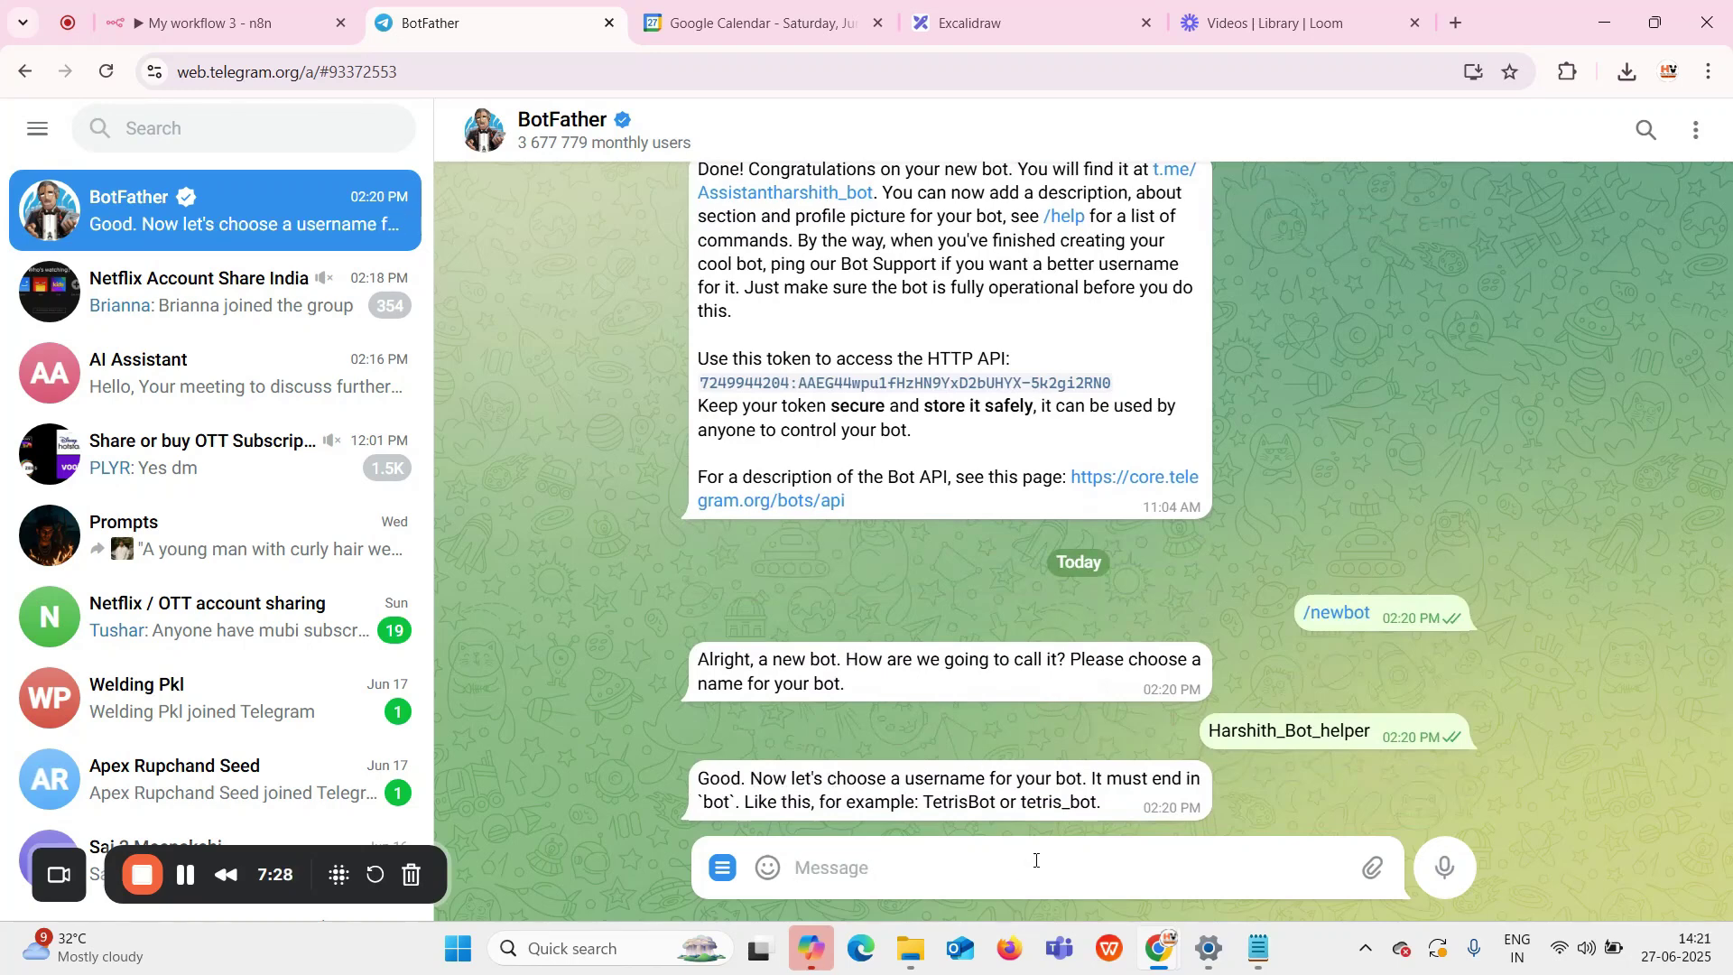
Try to register the owner's first name followed by "_bot" as the new bot's username
text(harshith_bo)
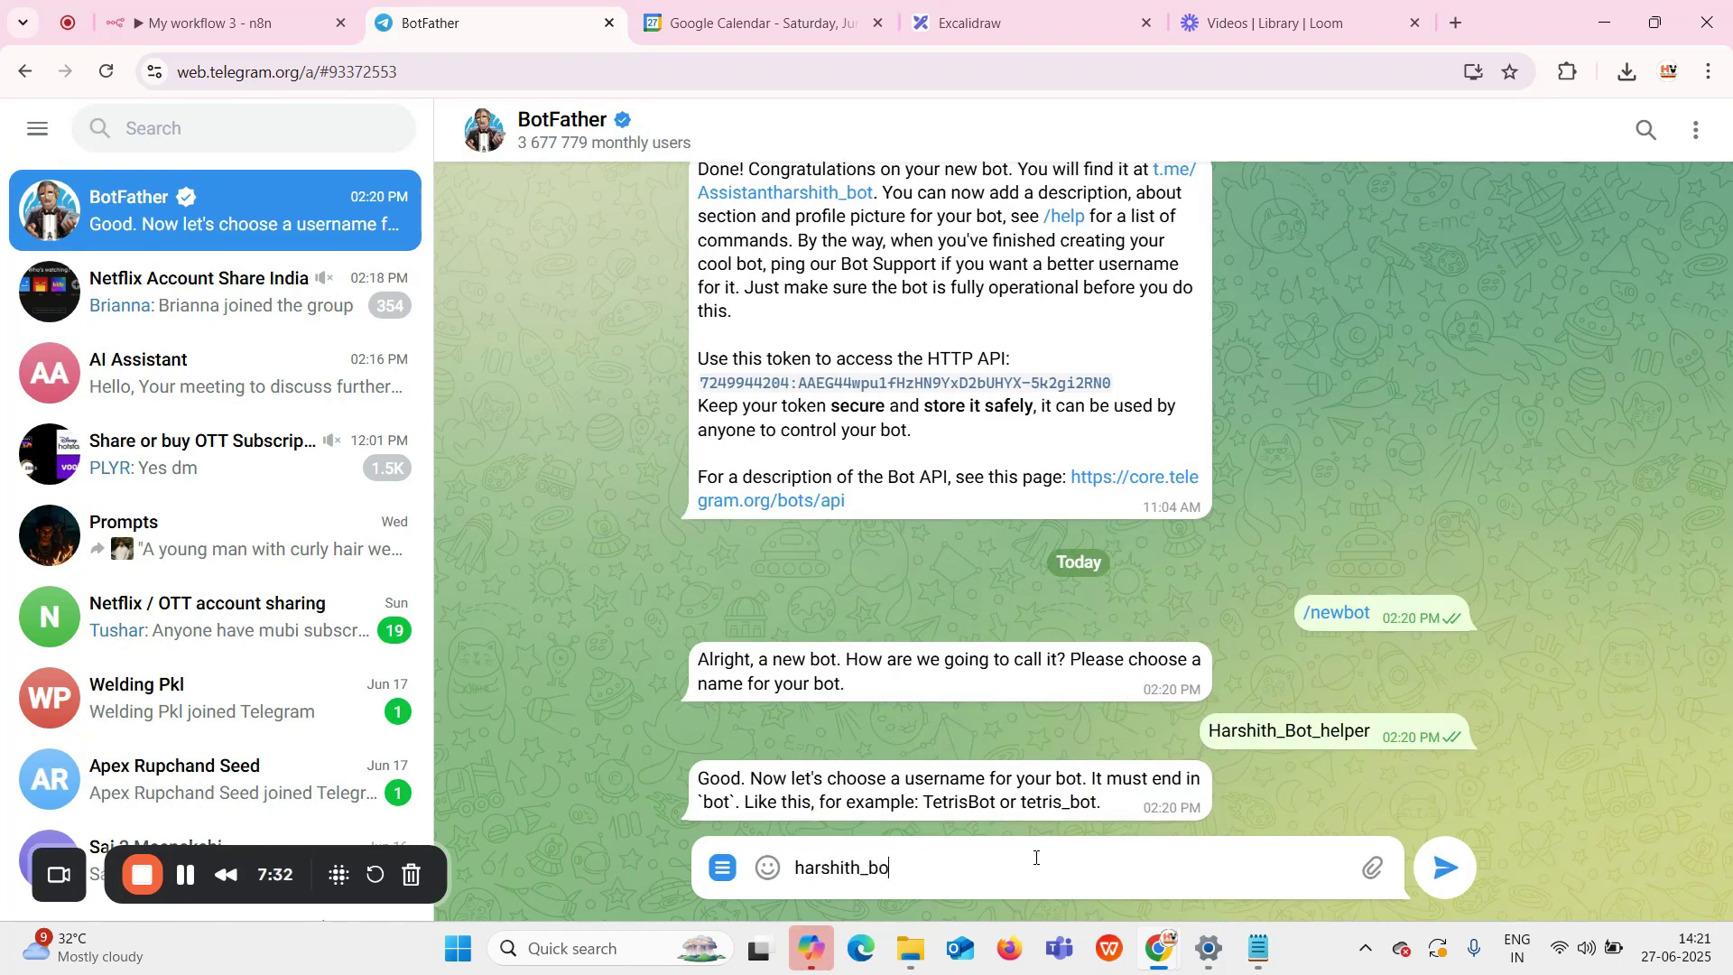
text(t)
key(Return)
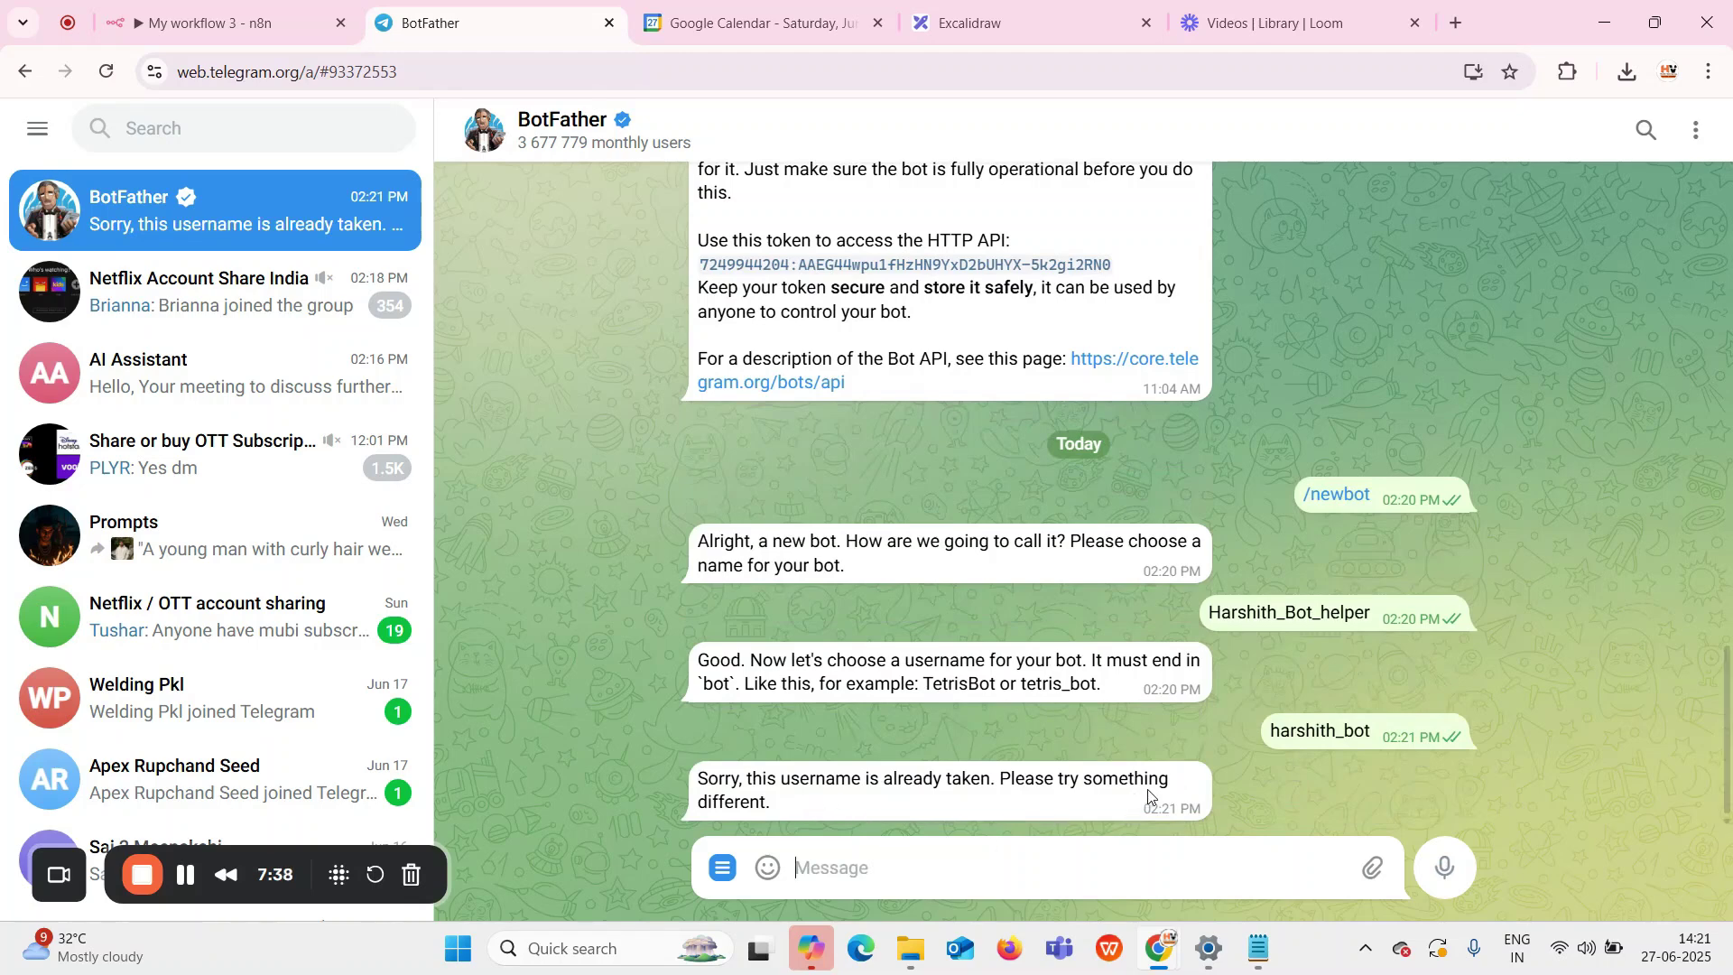
Try to register a variant of the owner's first name followed by "100098" as the bot username, and check it against the earlier "_bot" attempt
text(arshith100098)
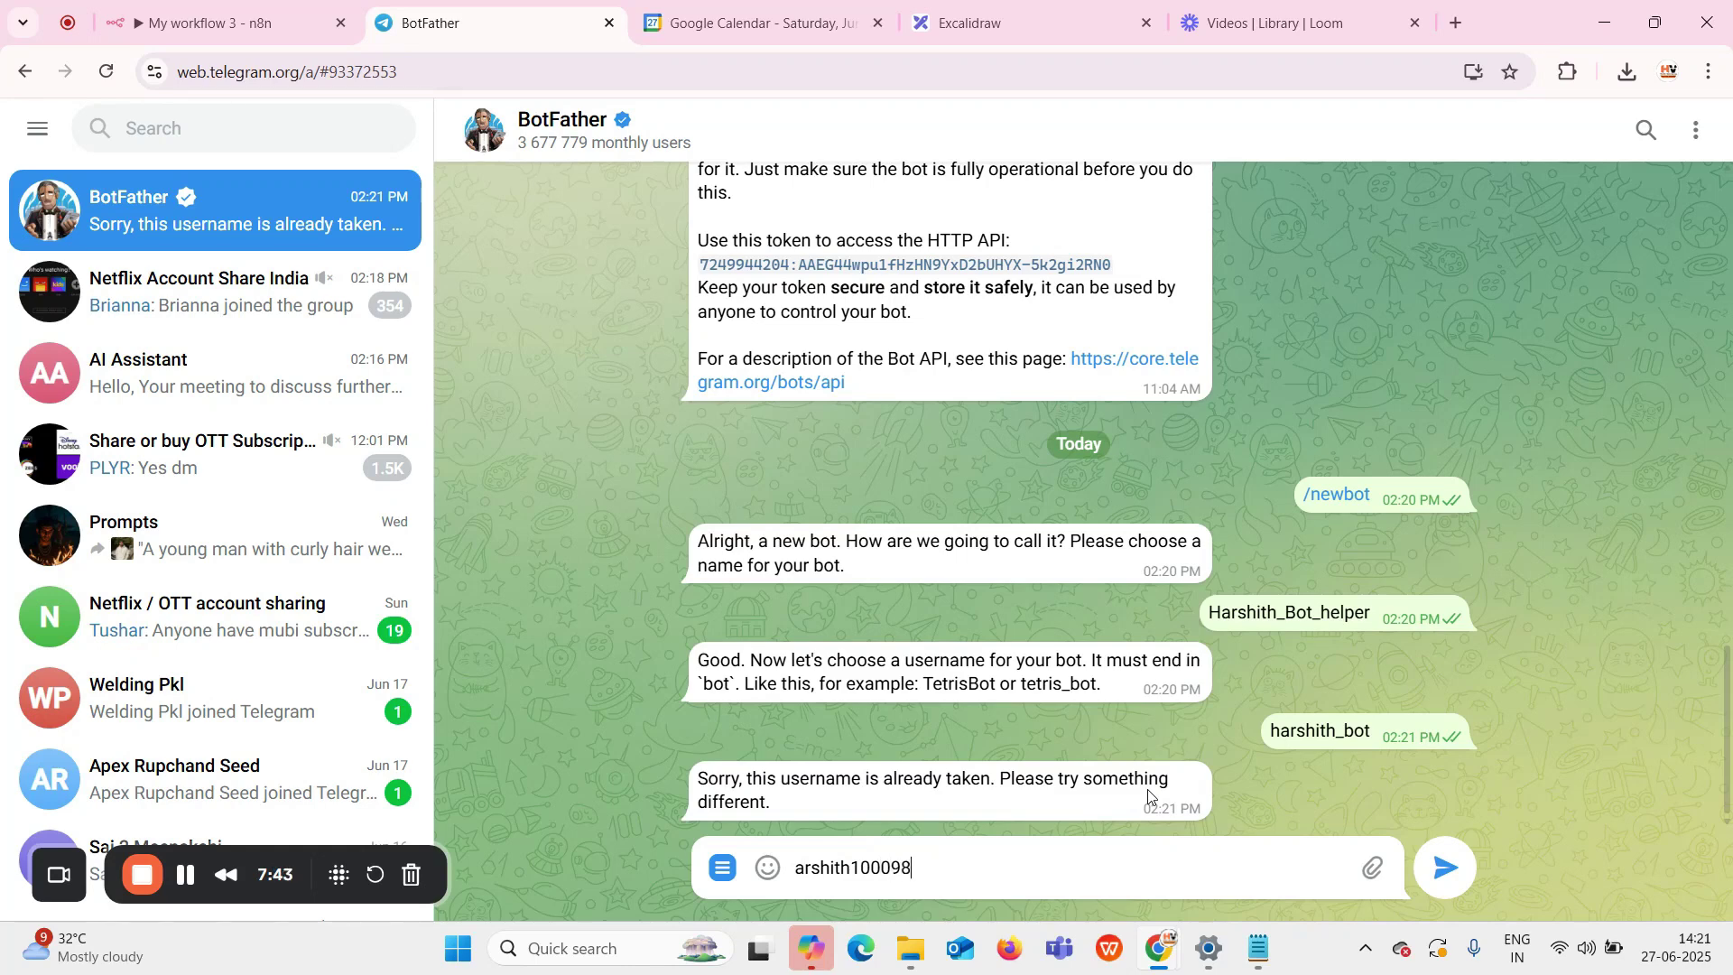
key(Return)
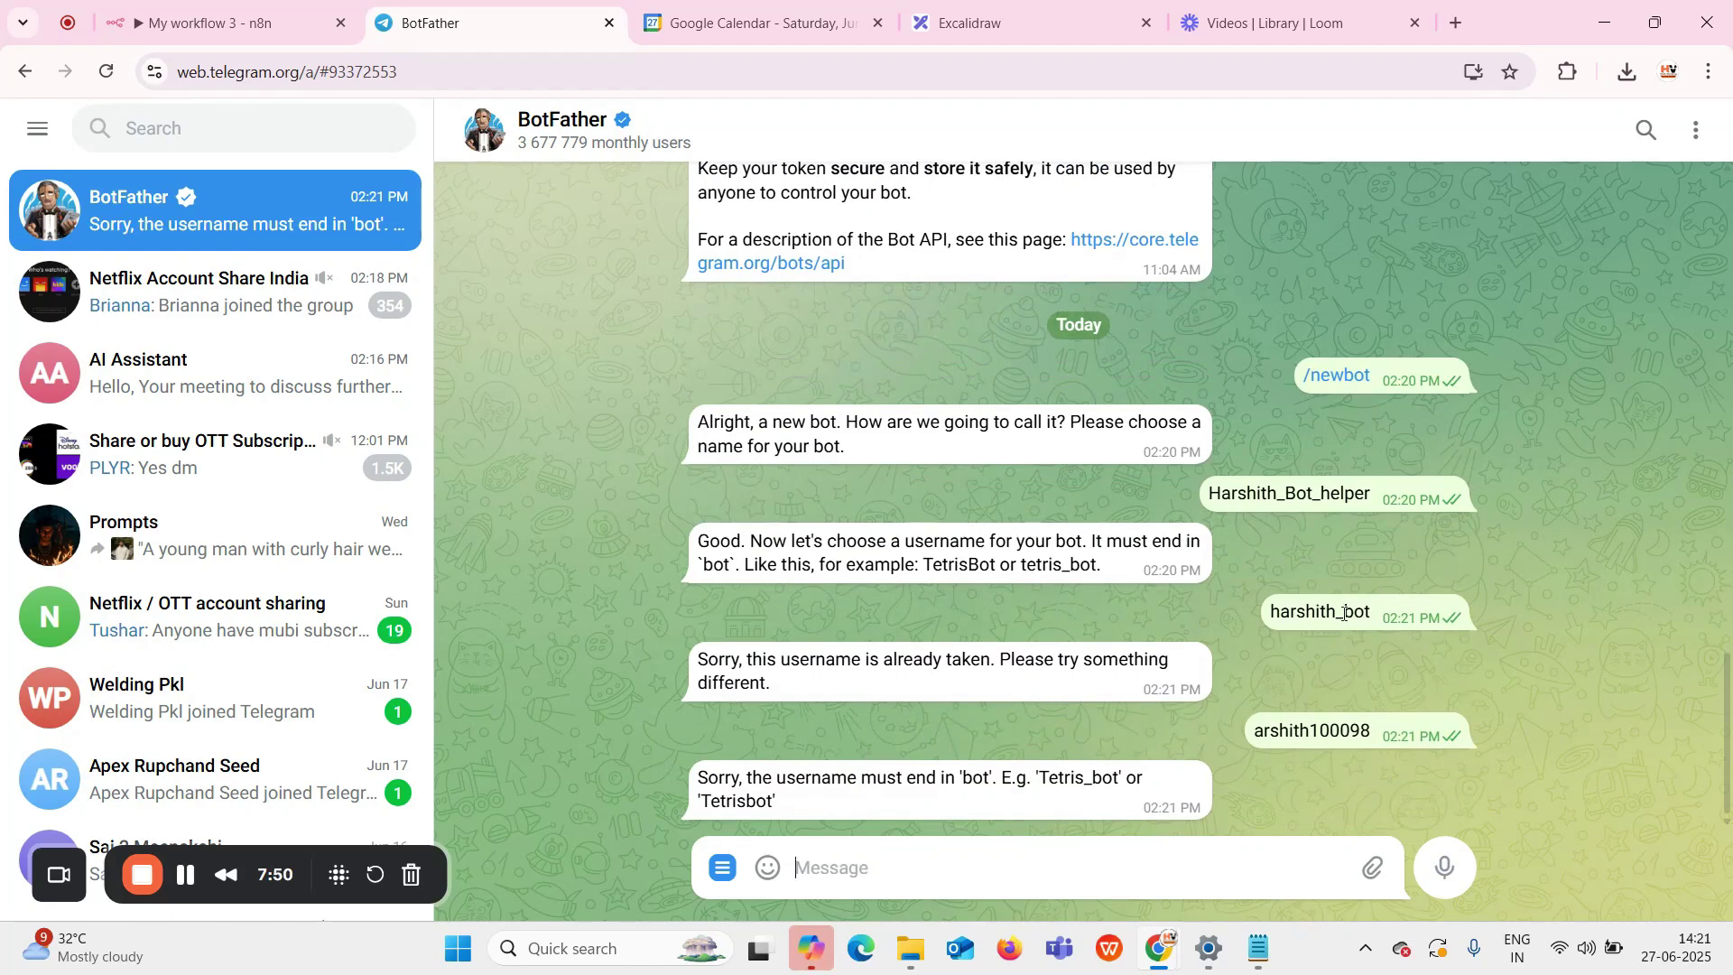
drag(1379, 617, 1304, 611)
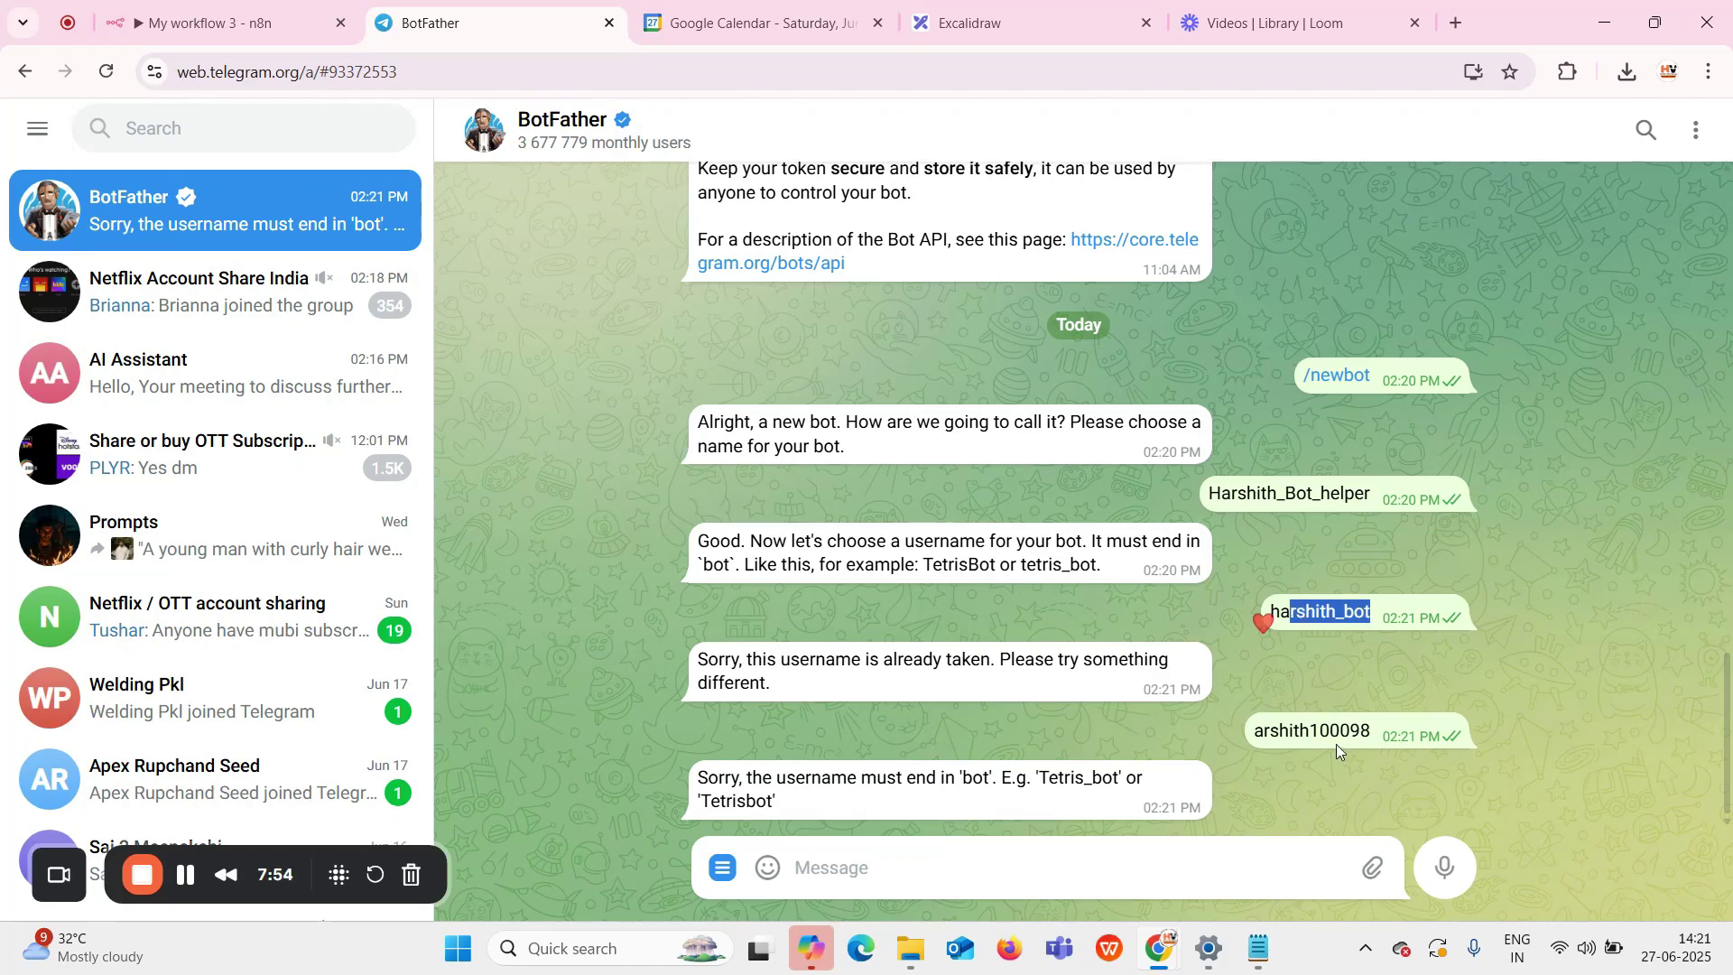
Register the owner's first name followed by "9999999_bot" as the new bot's username with BotFather
click(1169, 864)
text(ha)
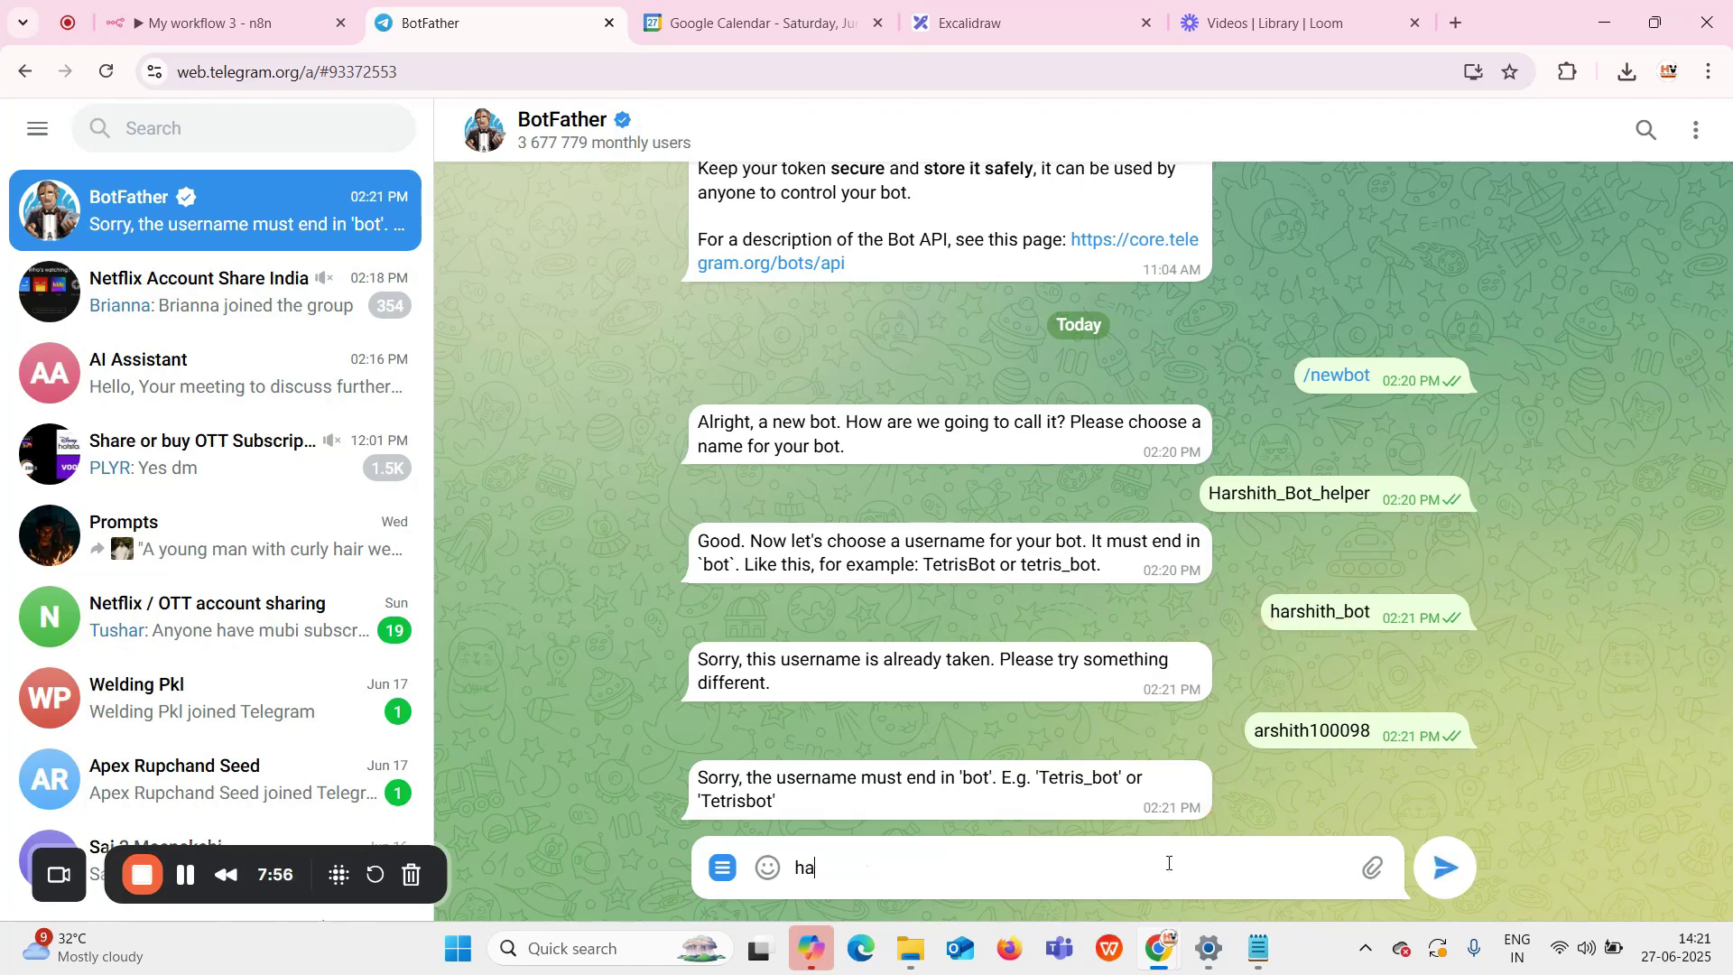
text(rshith9999999)
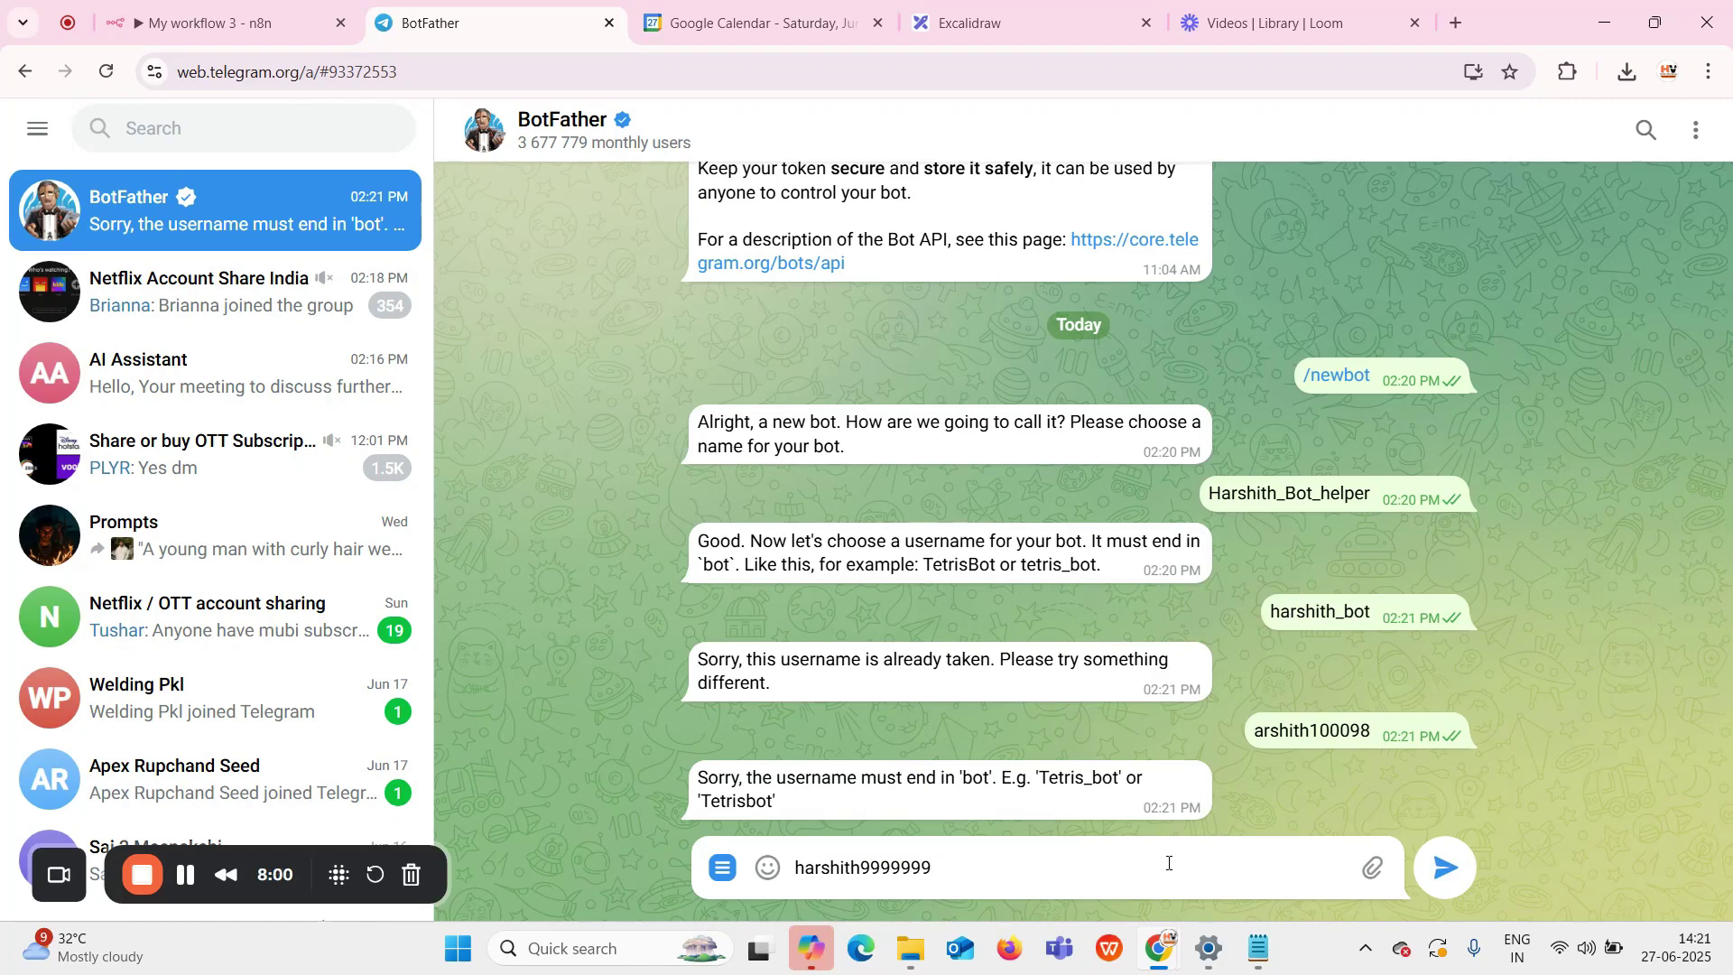
text(_bot)
key(Return)
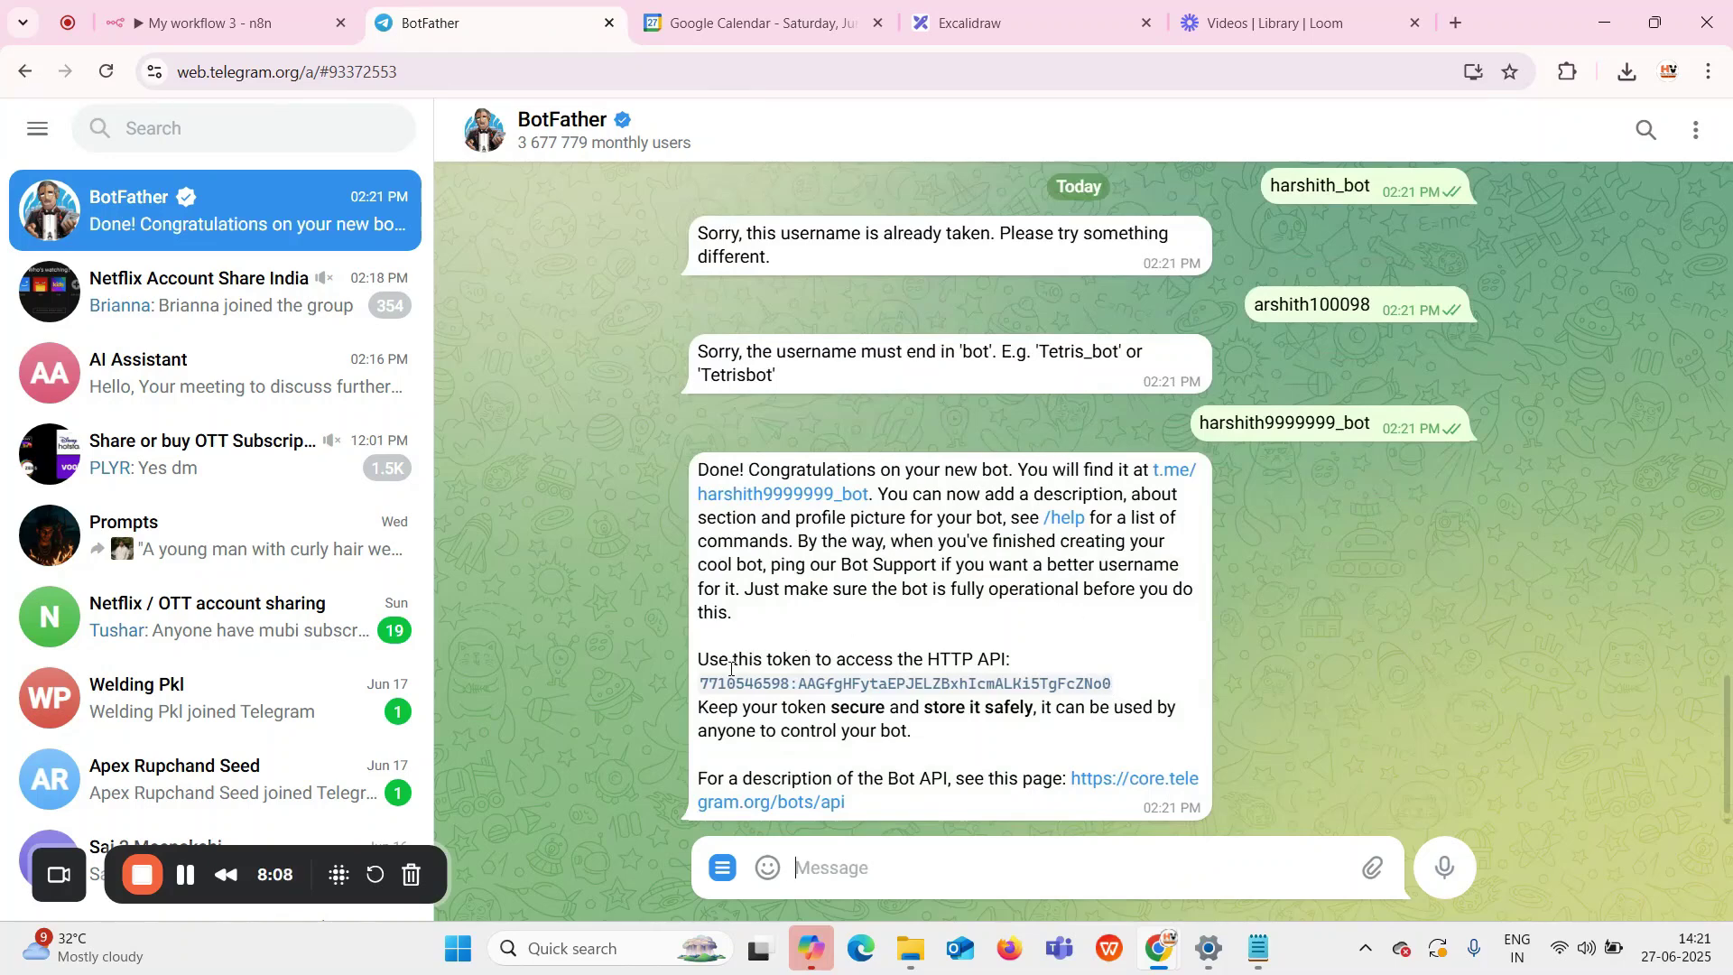
Copy the new bot's HTTP API token from BotFather and go to the Access Token field of n8n's new Telegram credential
mouse_move(697, 683)
mouse_down()
mouse_move(1025, 681)
mouse_move(834, 660)
mouse_move(697, 686)
mouse_up()
click(1103, 684)
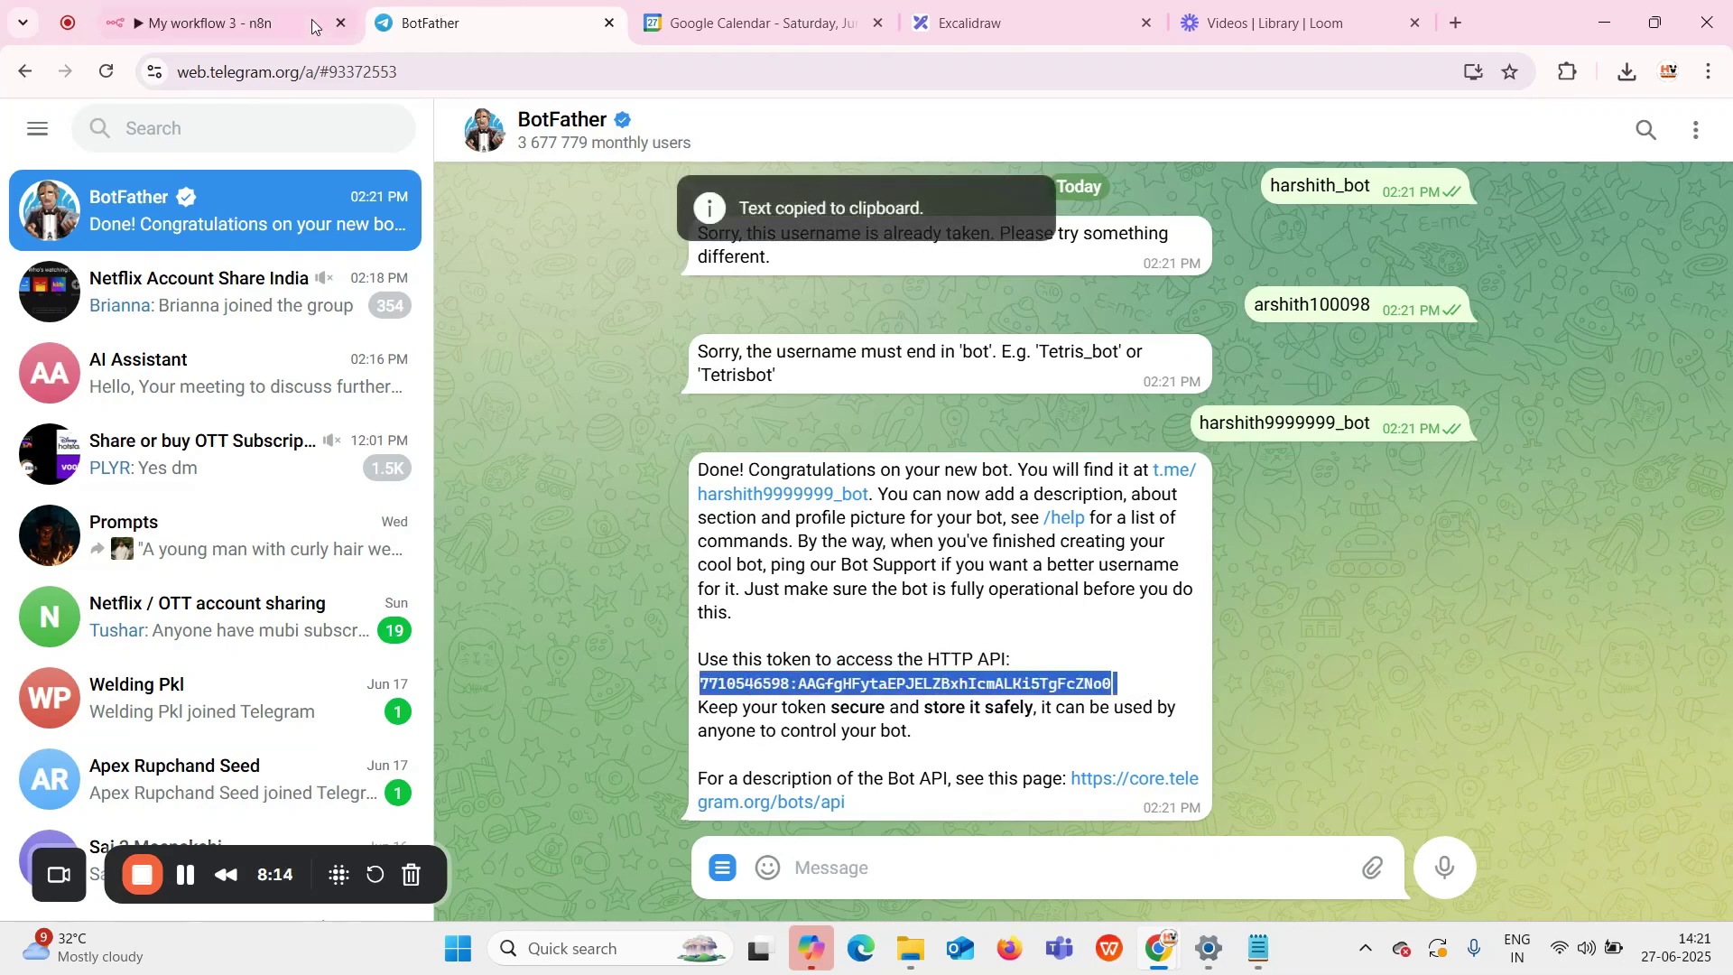
click(278, 22)
click(553, 461)
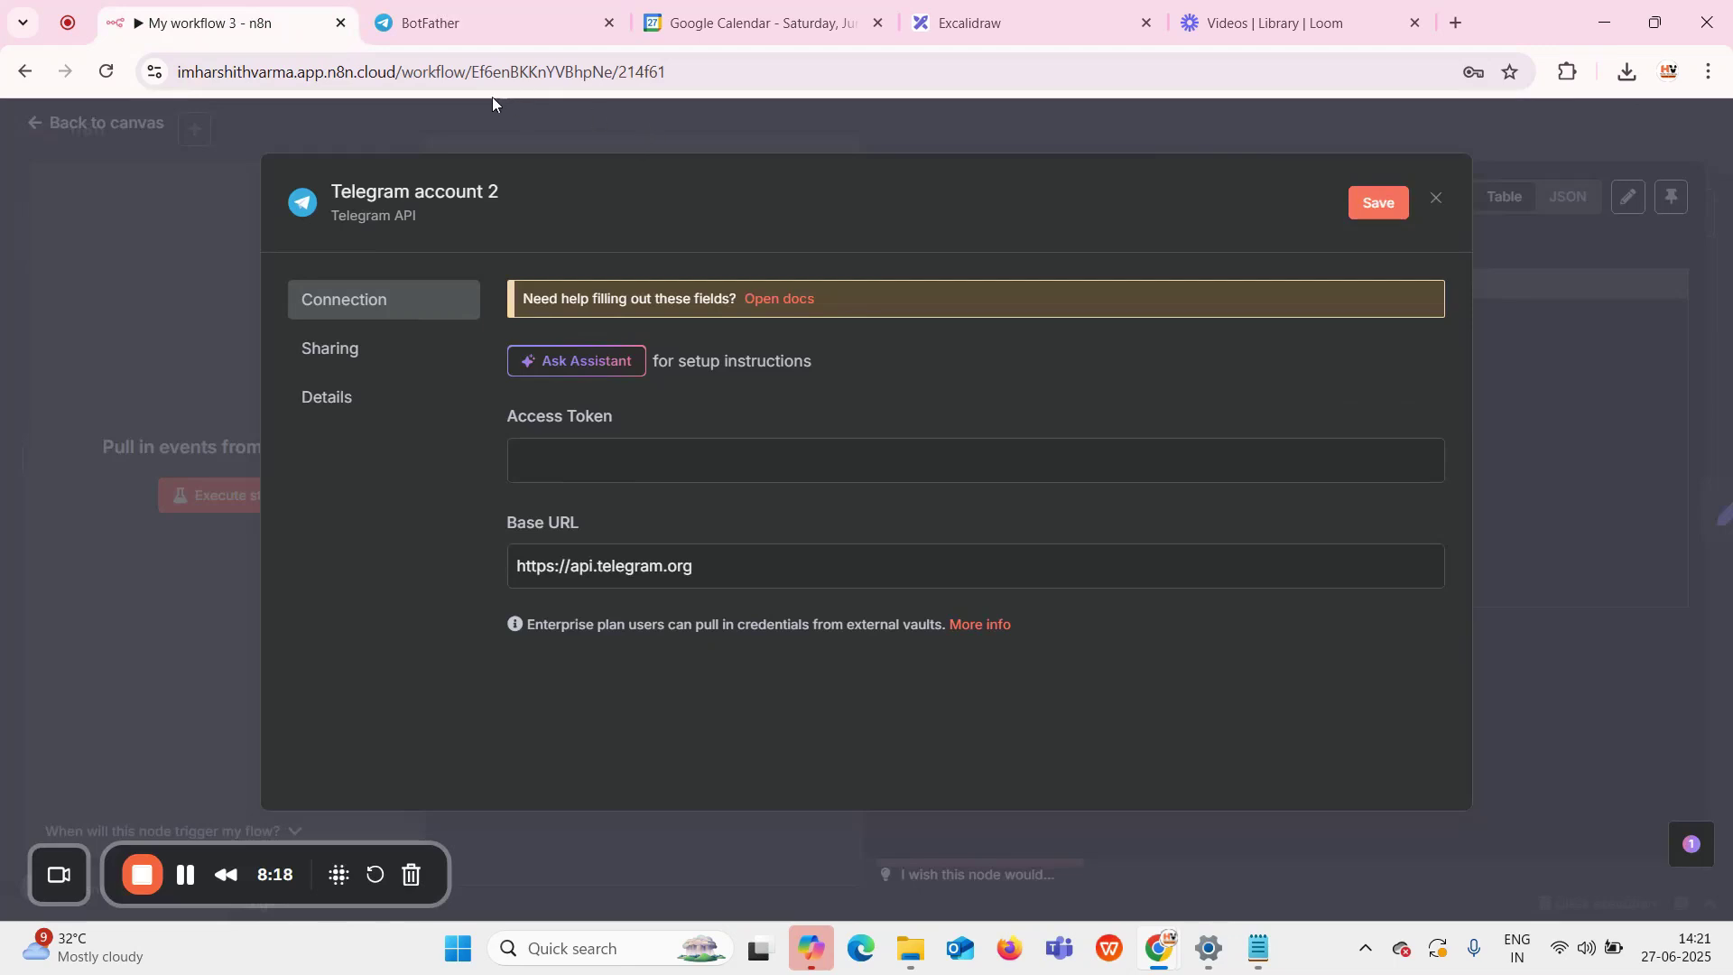
Review the earlier bot's token message in the BotFather chat, and close the n8n Telegram credential without entering a token
click(492, 22)
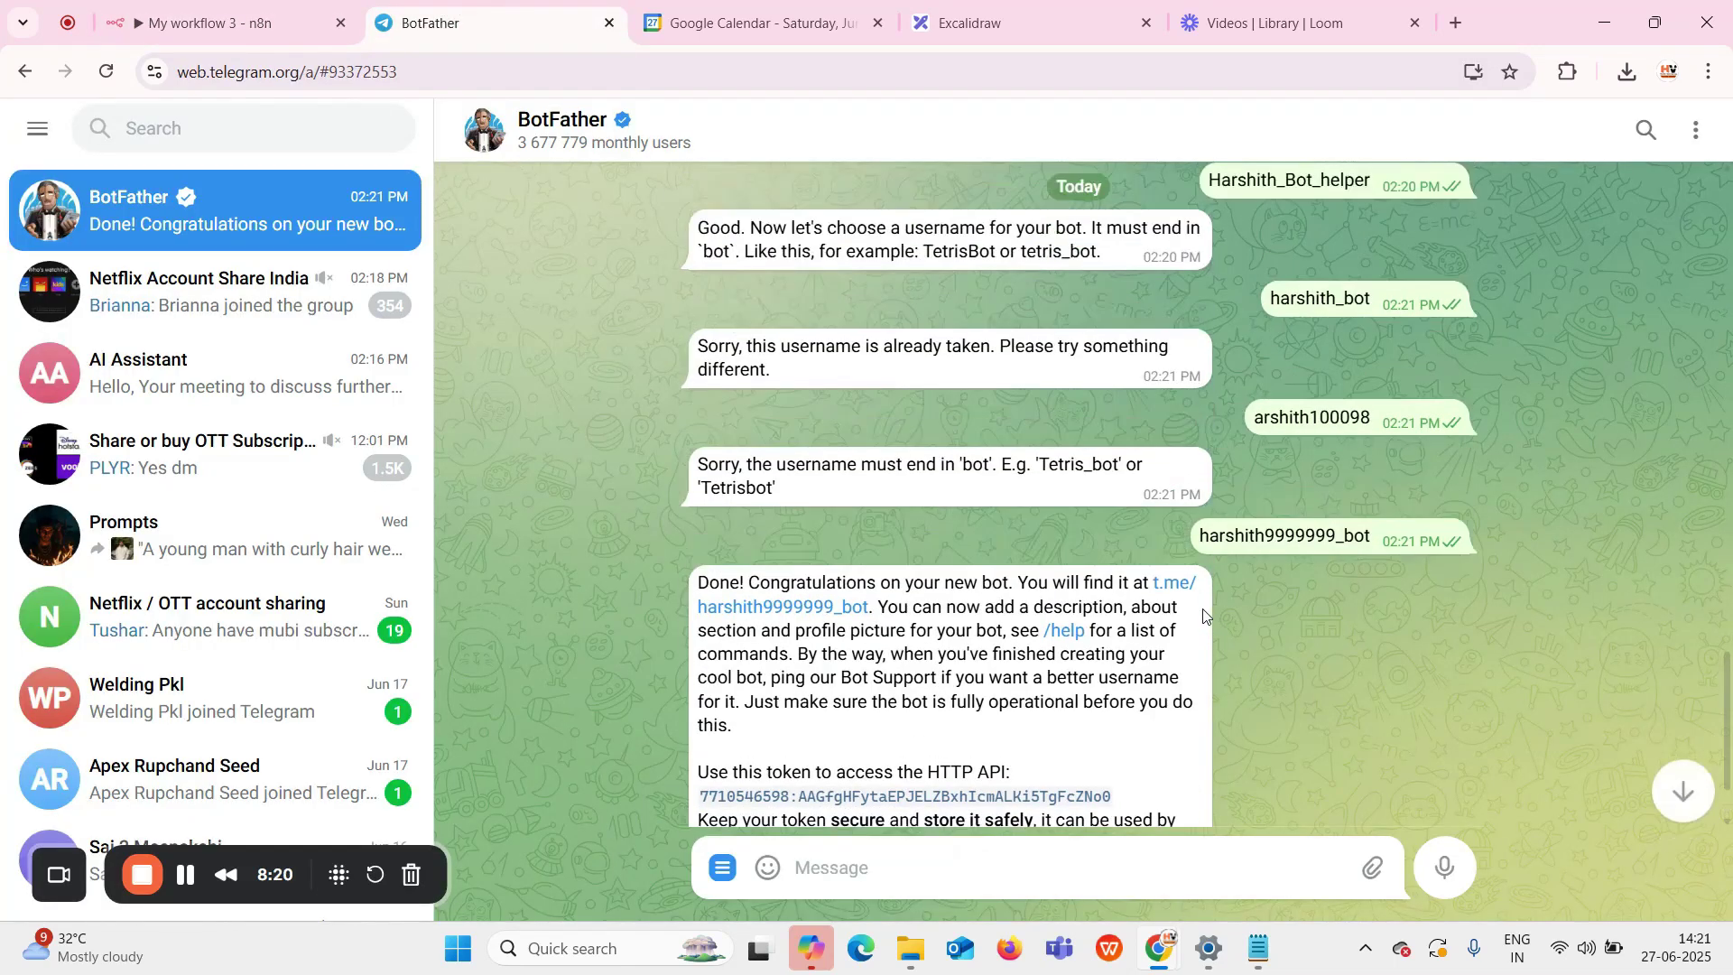
scroll(1202, 607, up, 6)
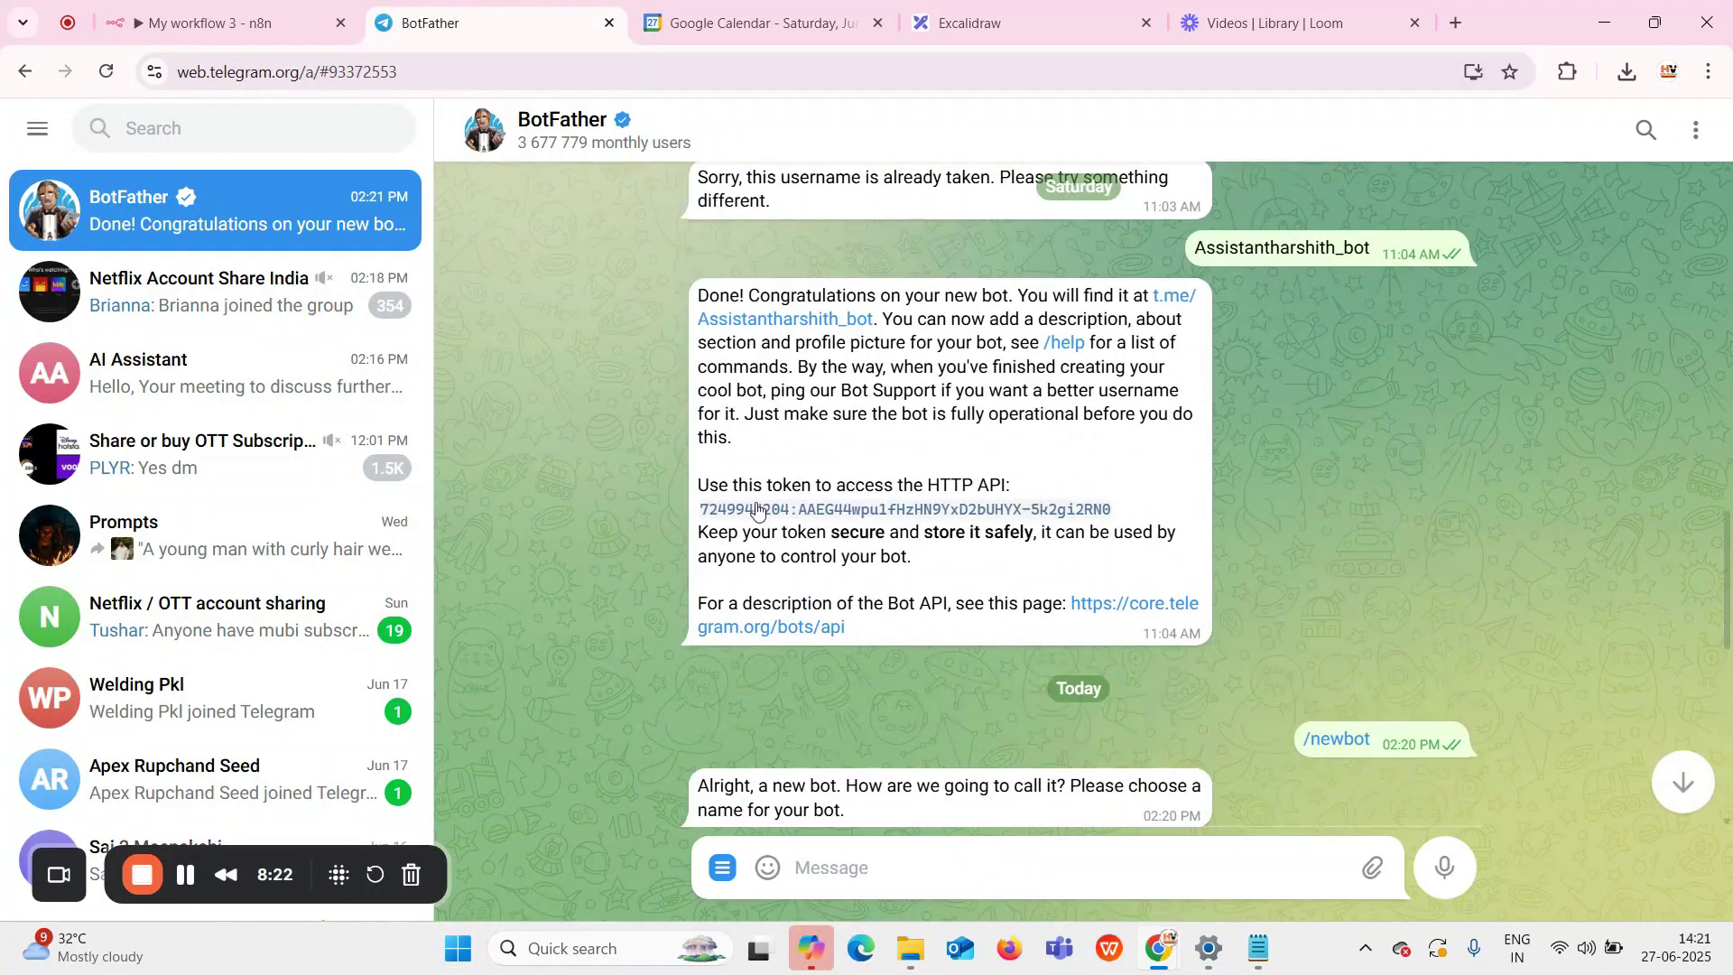
click(274, 22)
click(1040, 123)
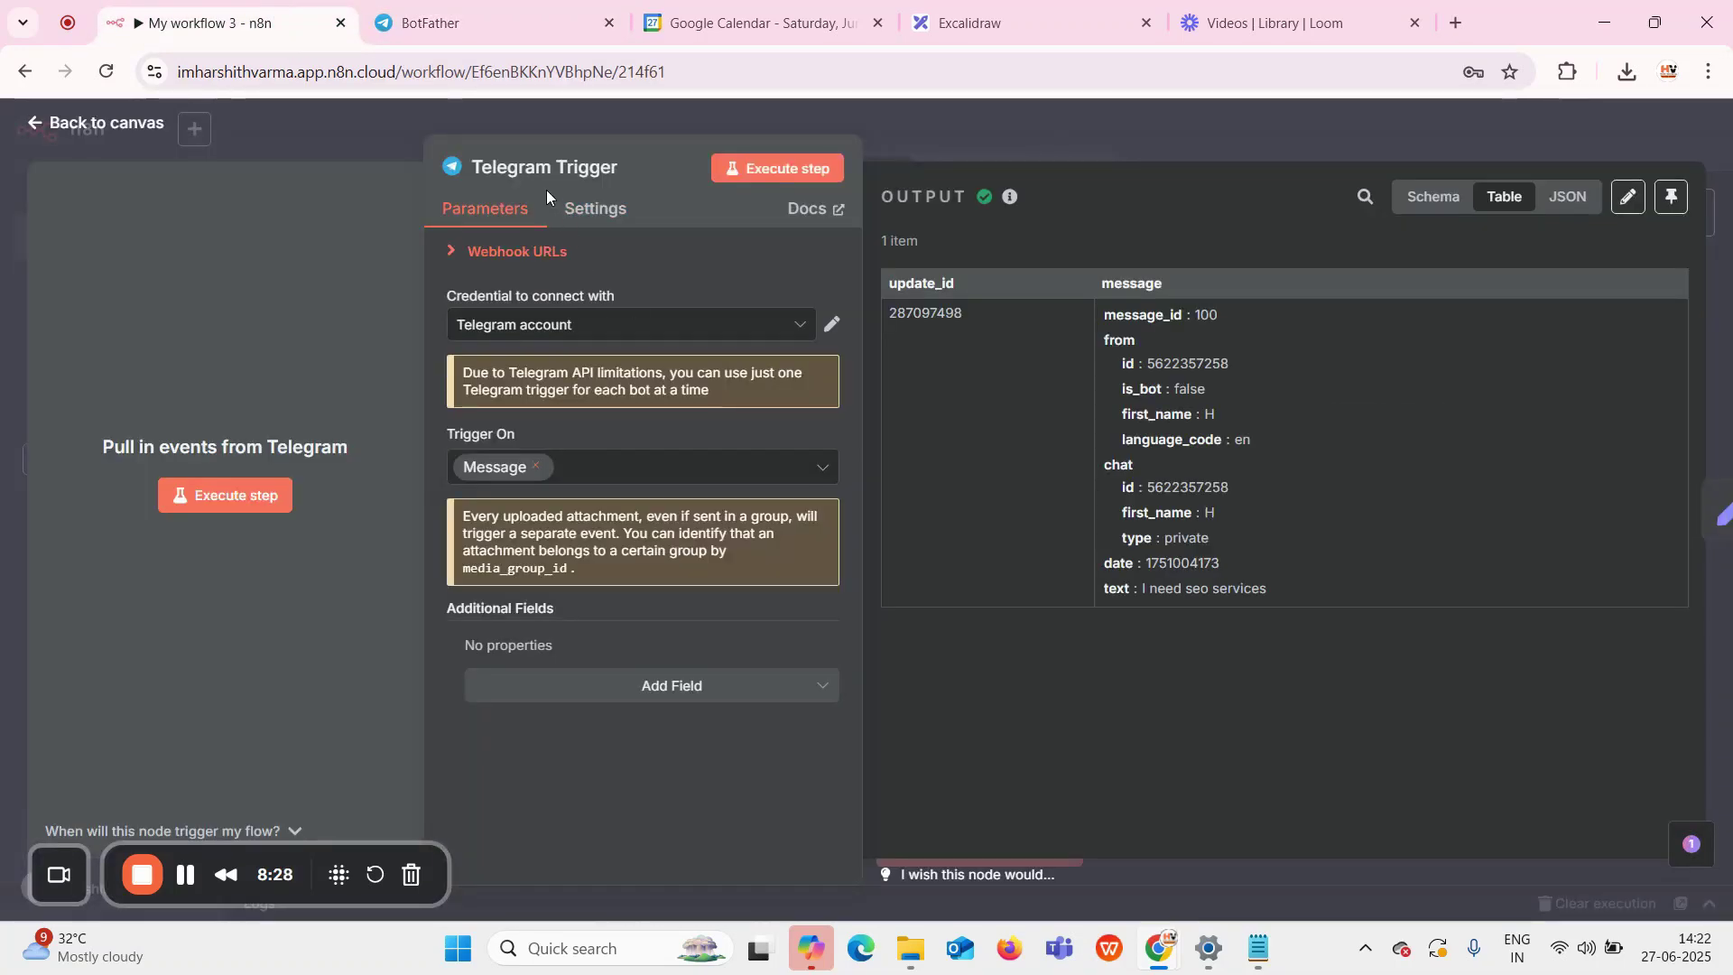
Reopen the Telegram Trigger node and view which credentials it offers
click(390, 125)
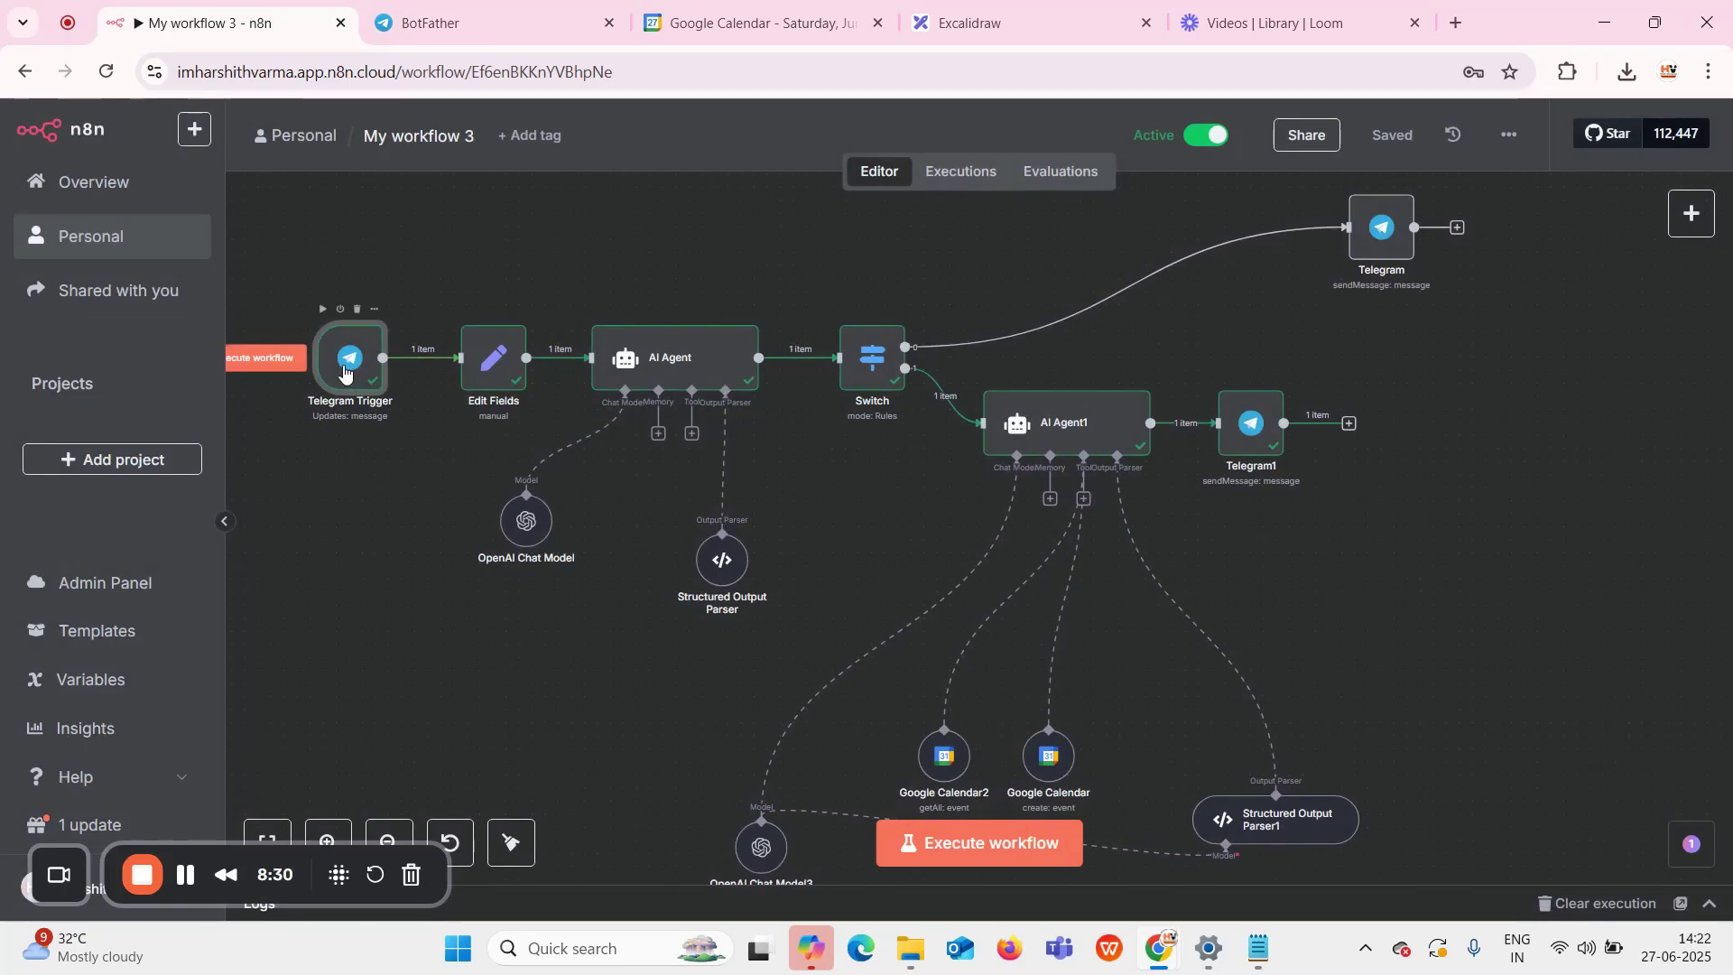
double_click(352, 361)
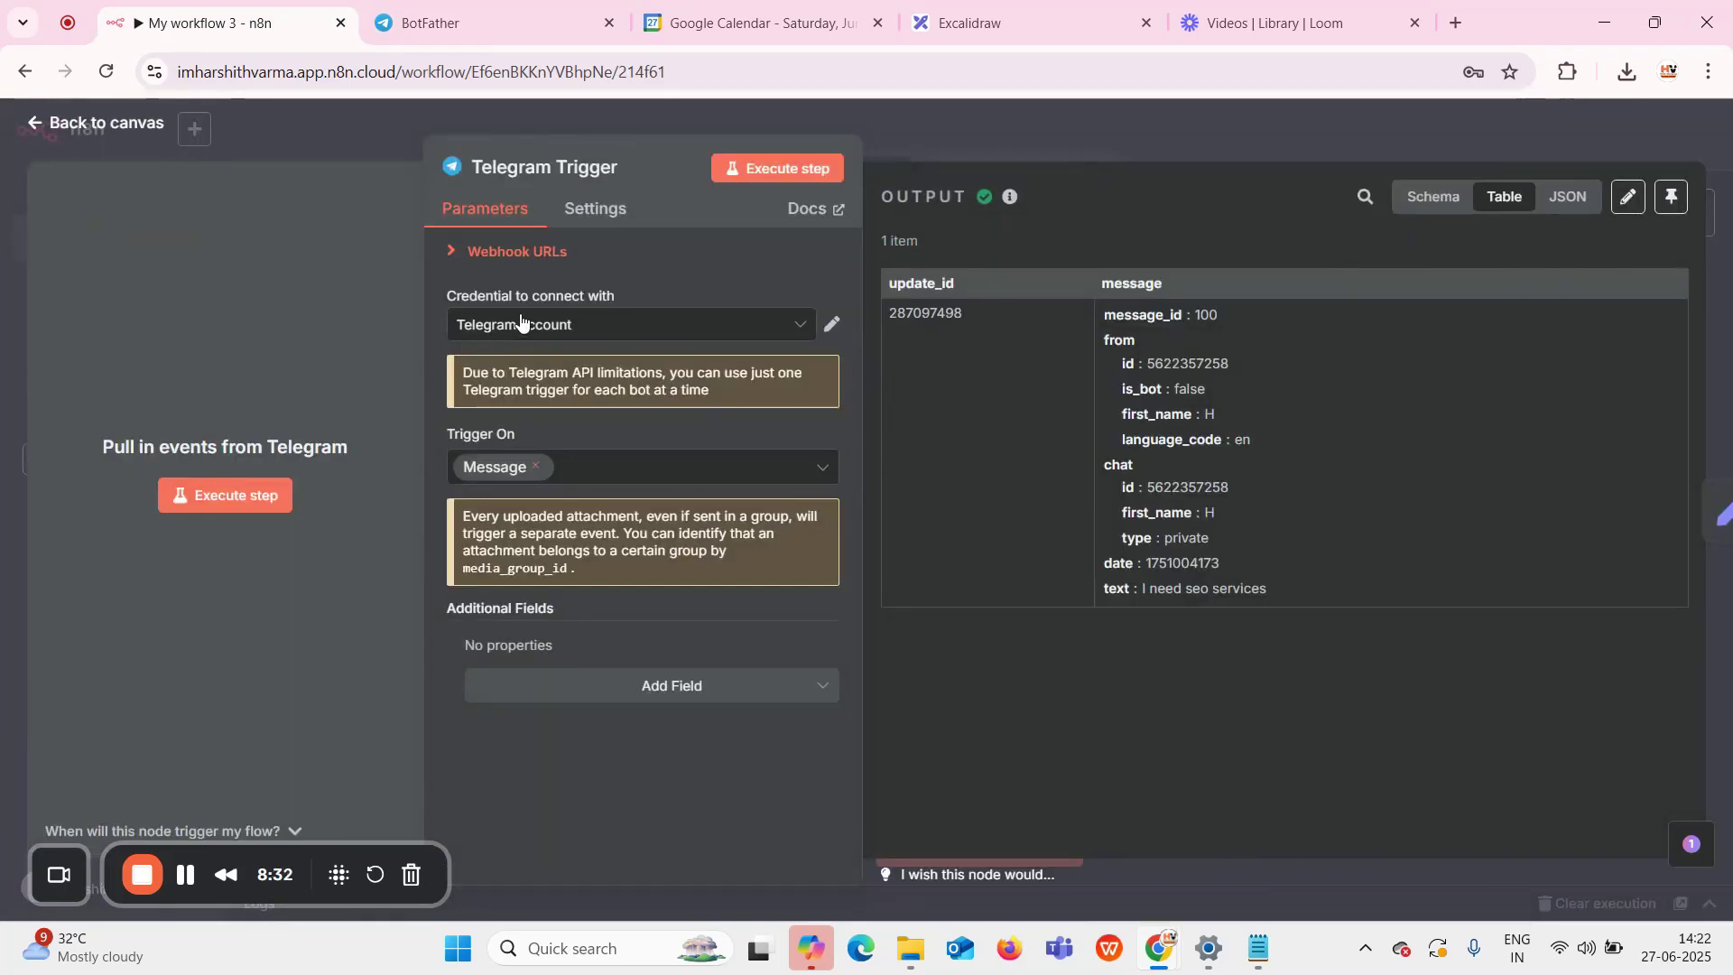
click(522, 323)
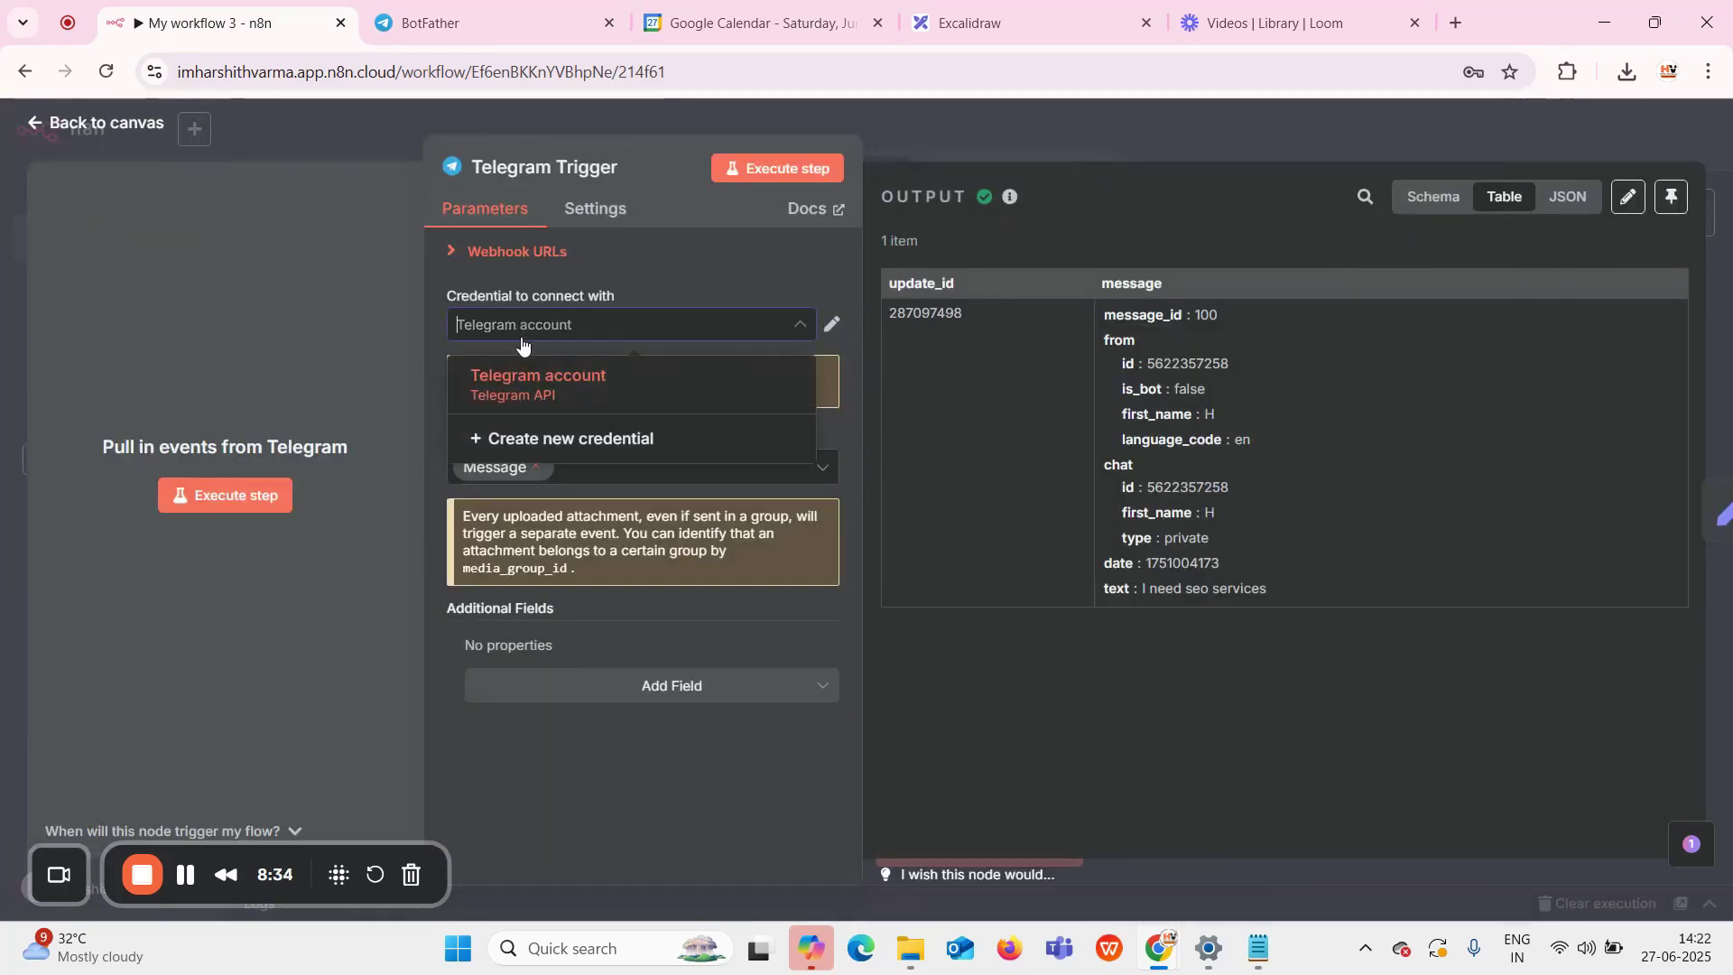
click(377, 312)
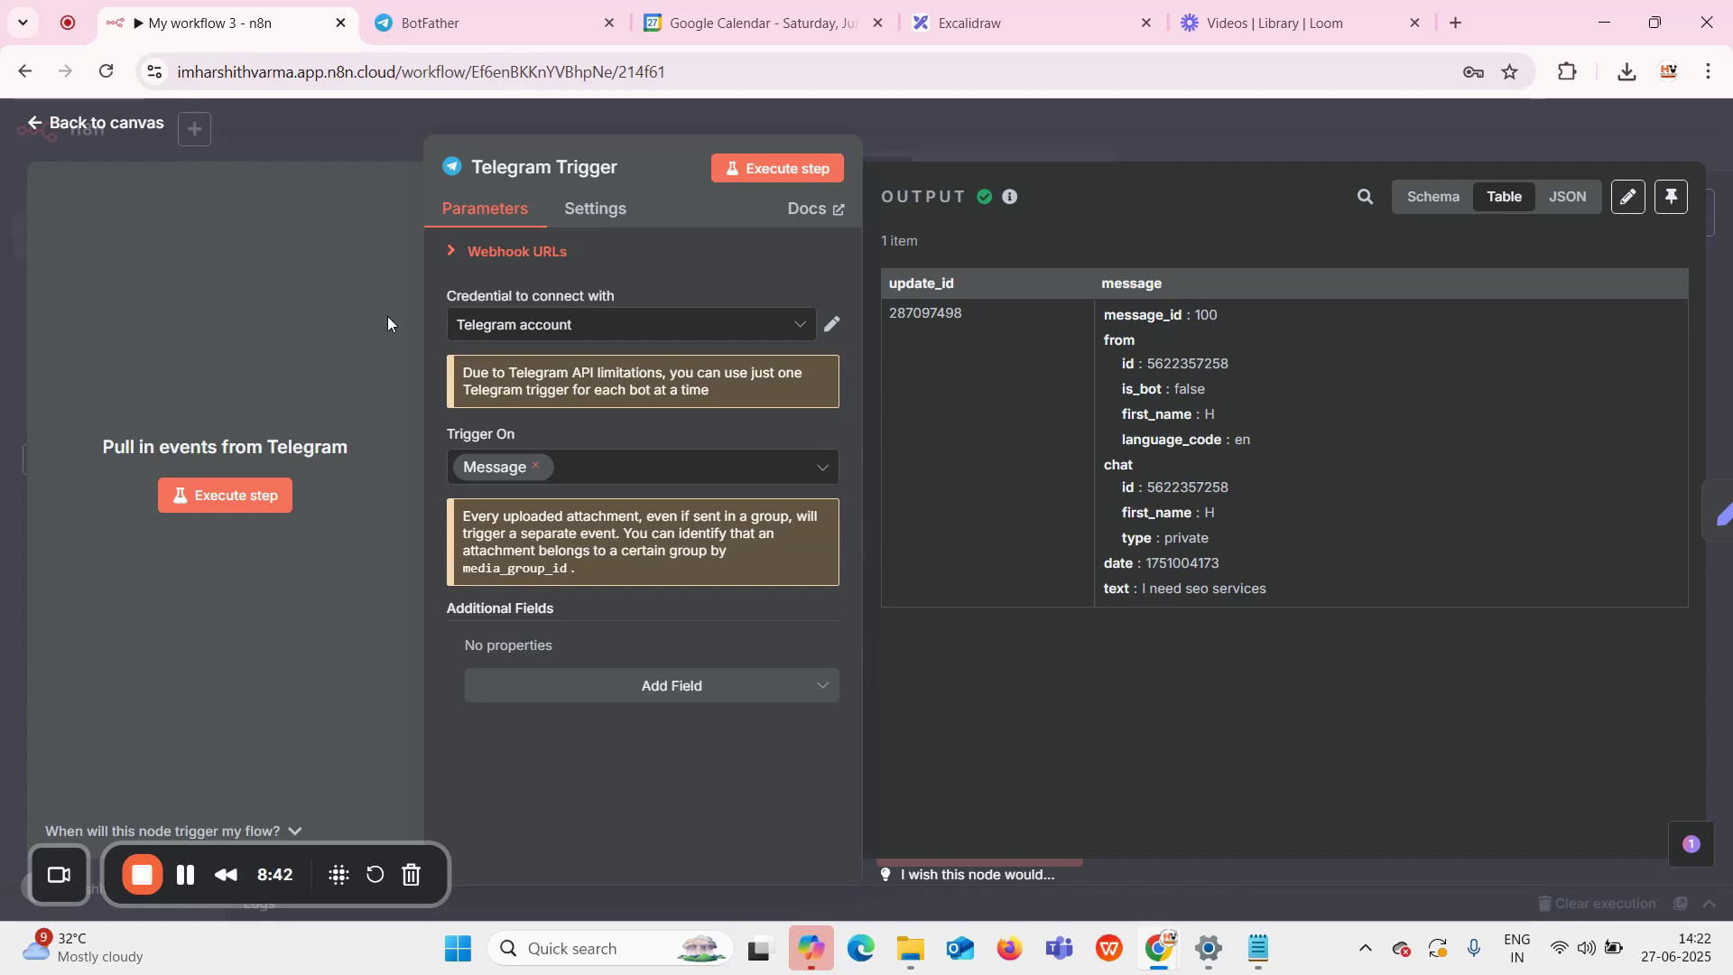
Examine the update types available for Trigger On in the Telegram Trigger, keeping Message selected, and return to the canvas
click(598, 455)
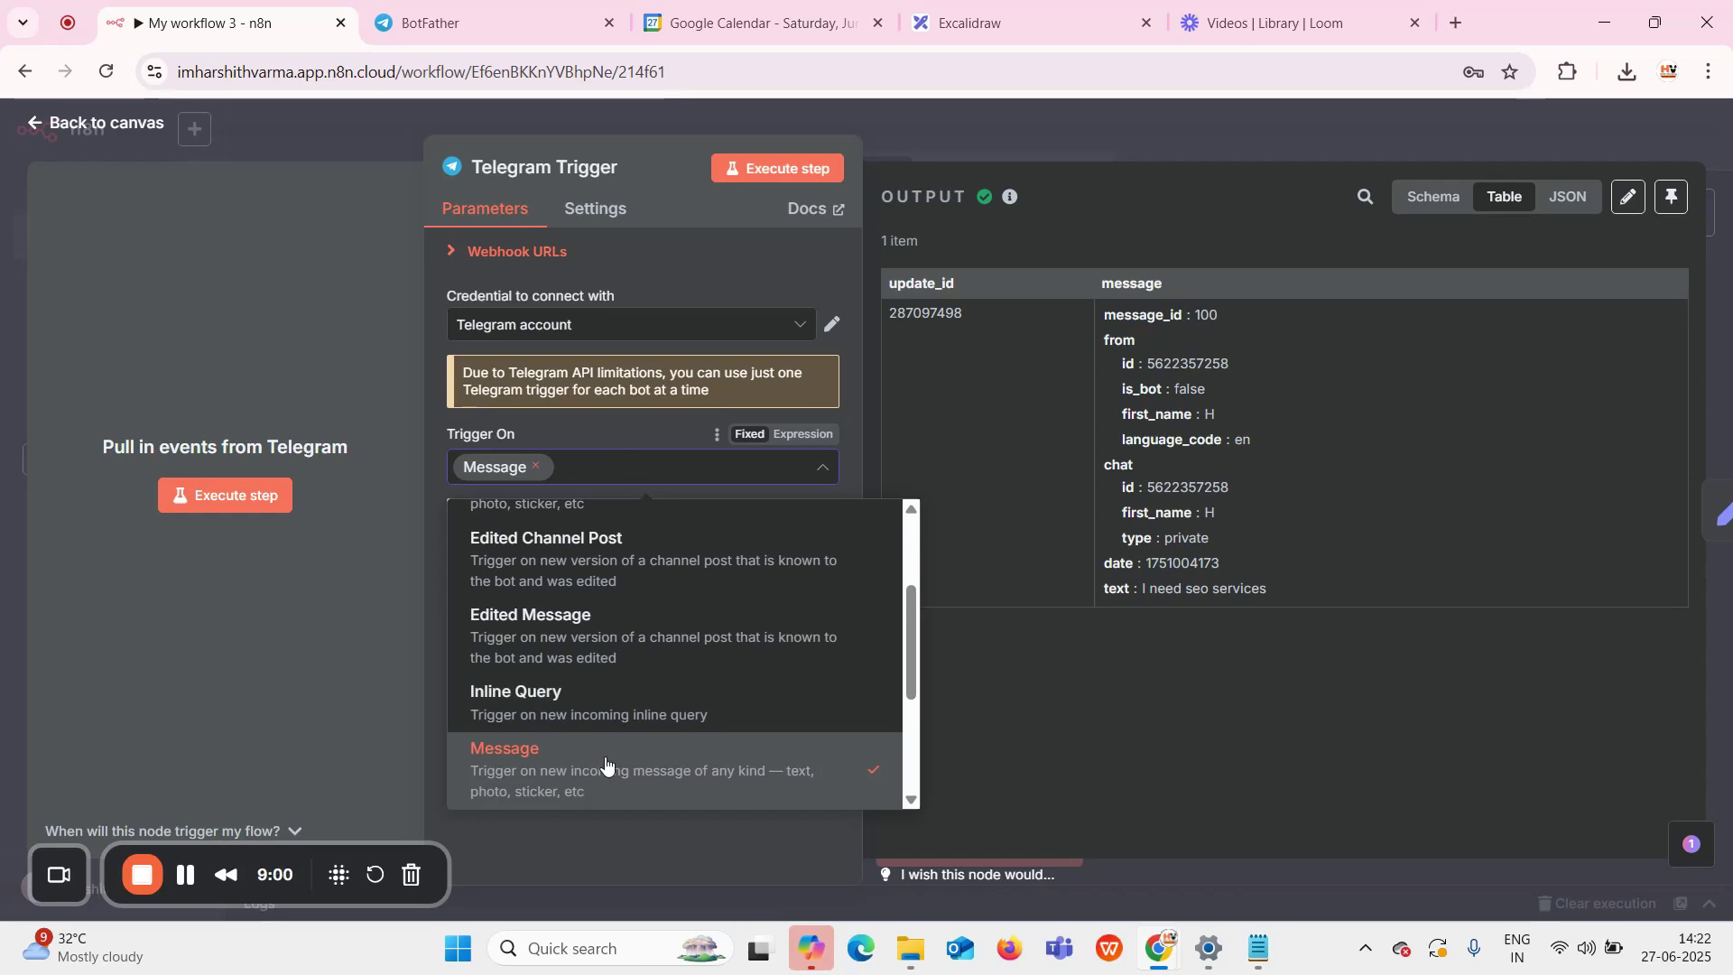
scroll(605, 765, up, 3)
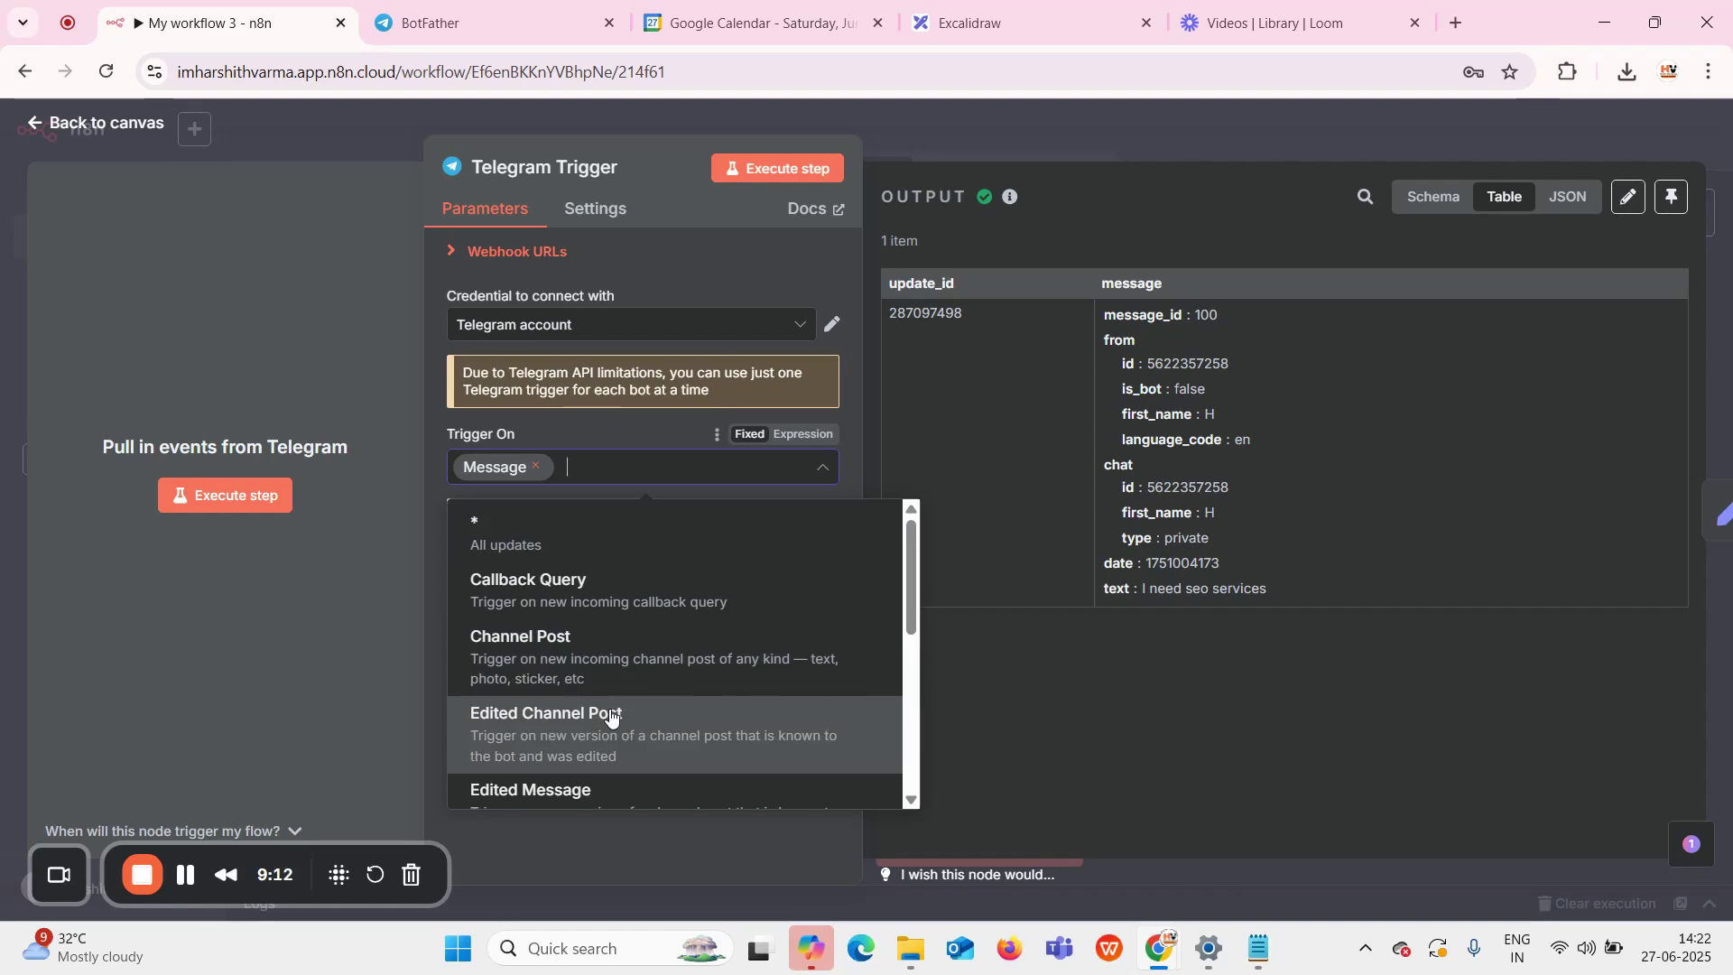
scroll(610, 718, down, 2)
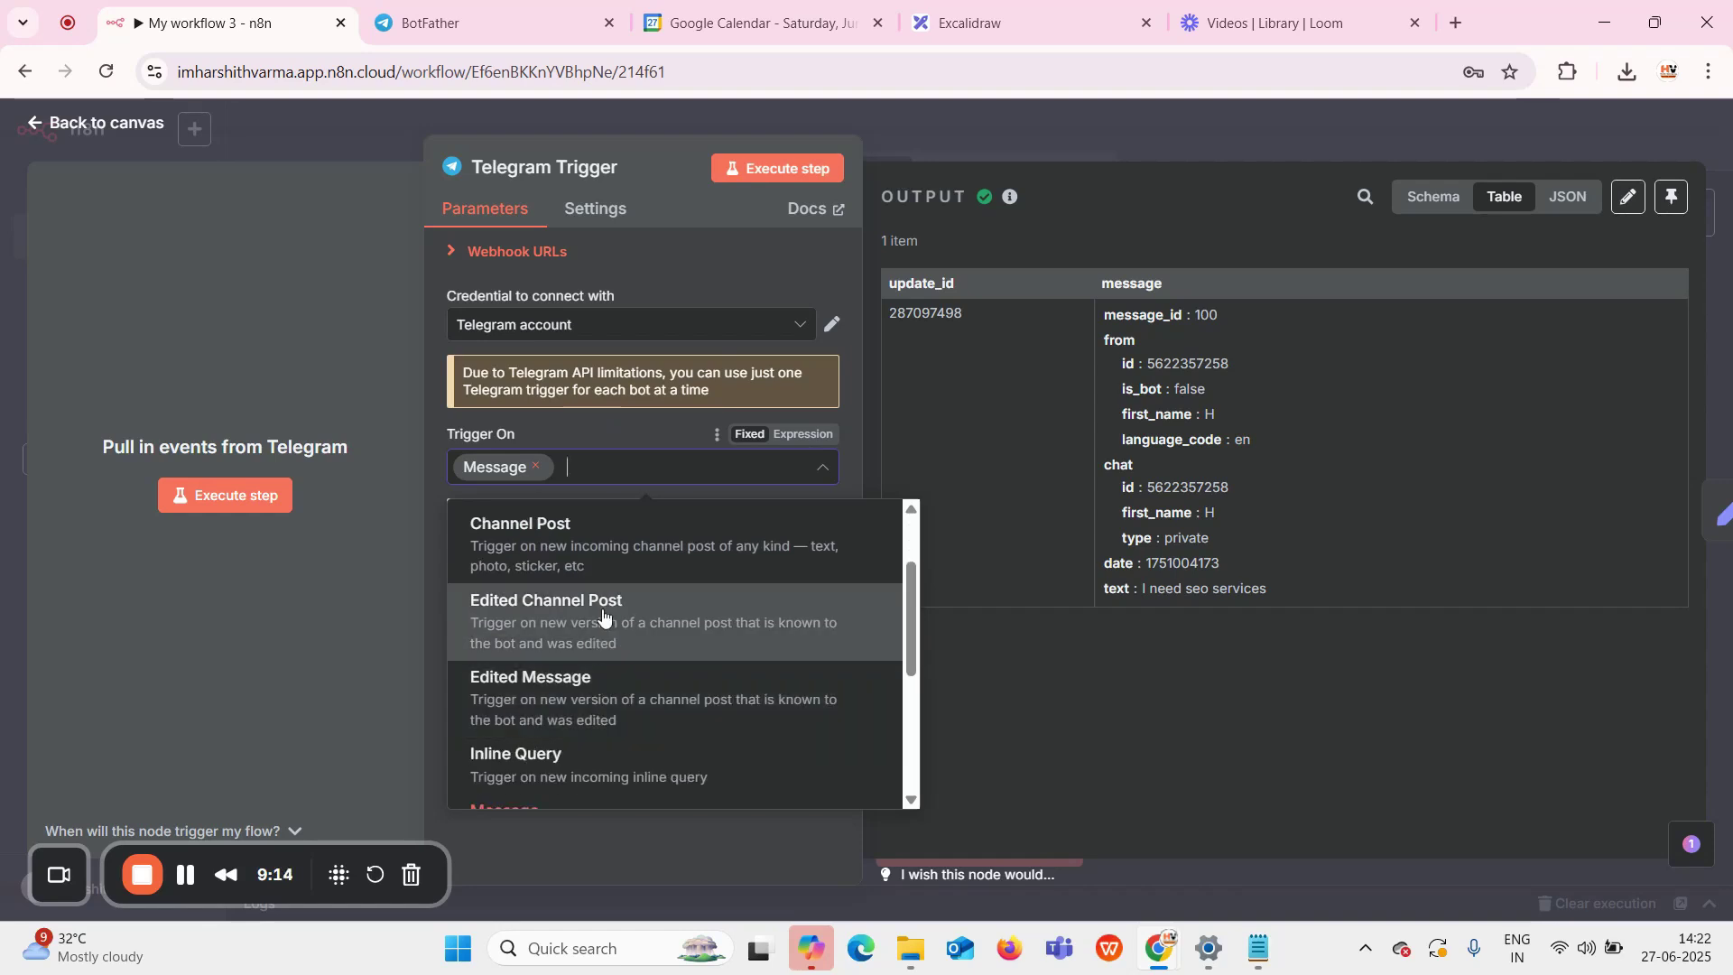
scroll(666, 677, down, 3)
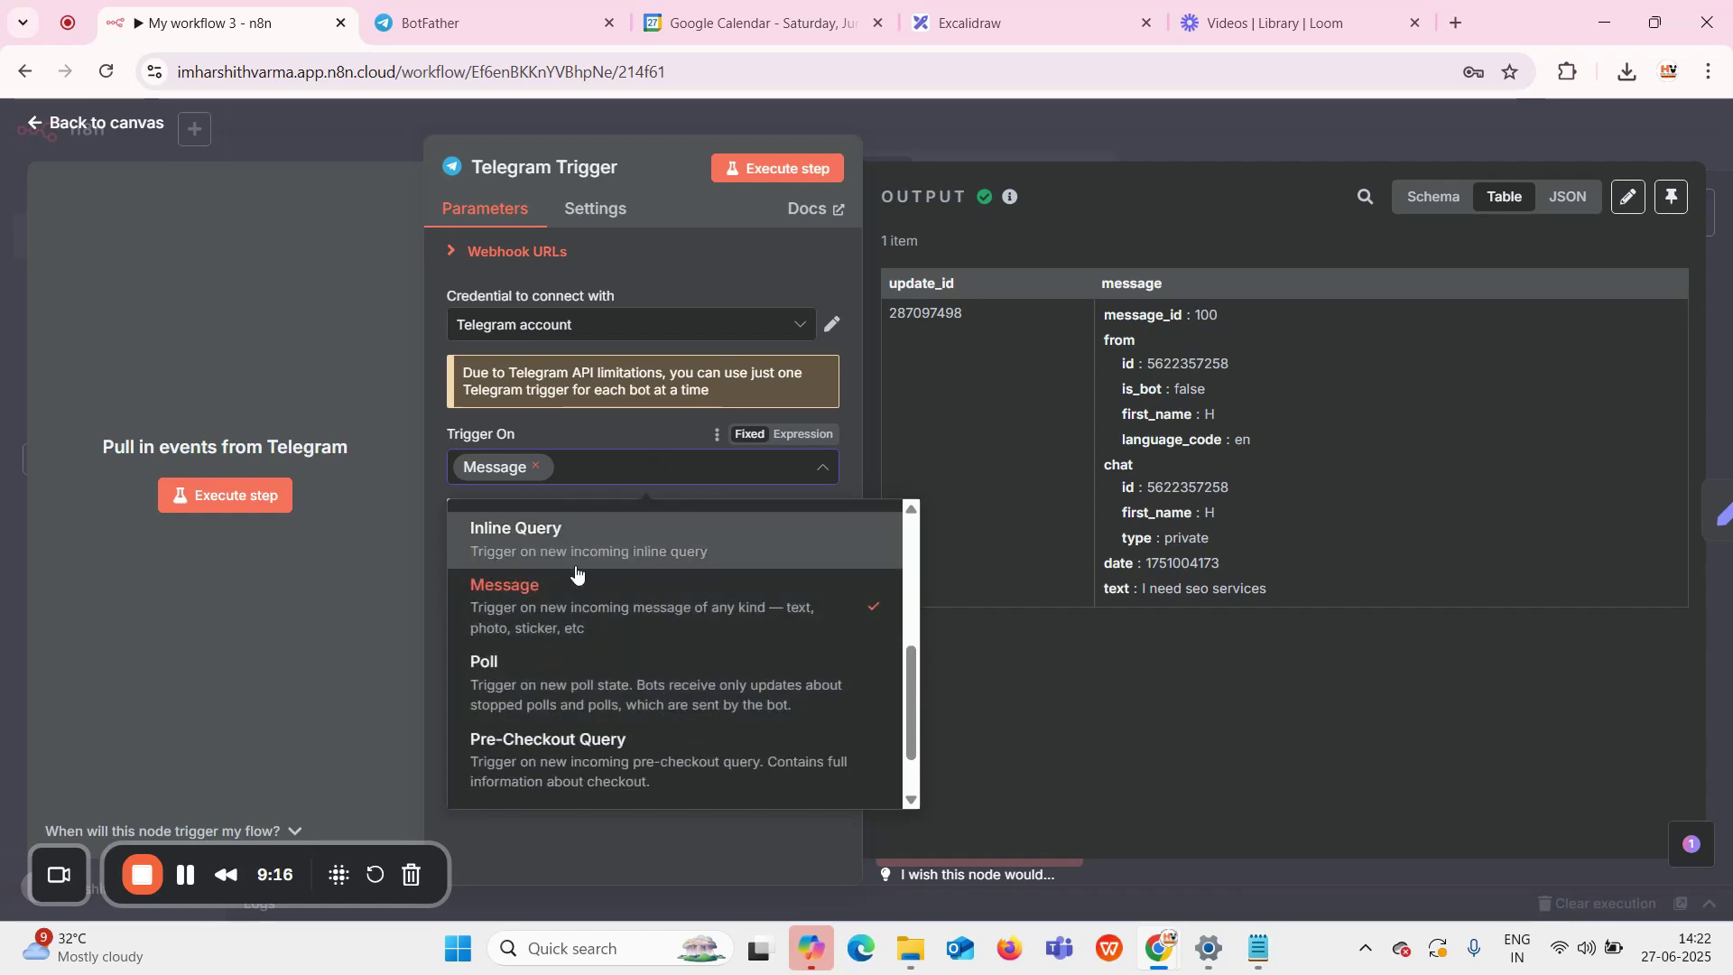
scroll(592, 560, down, 1)
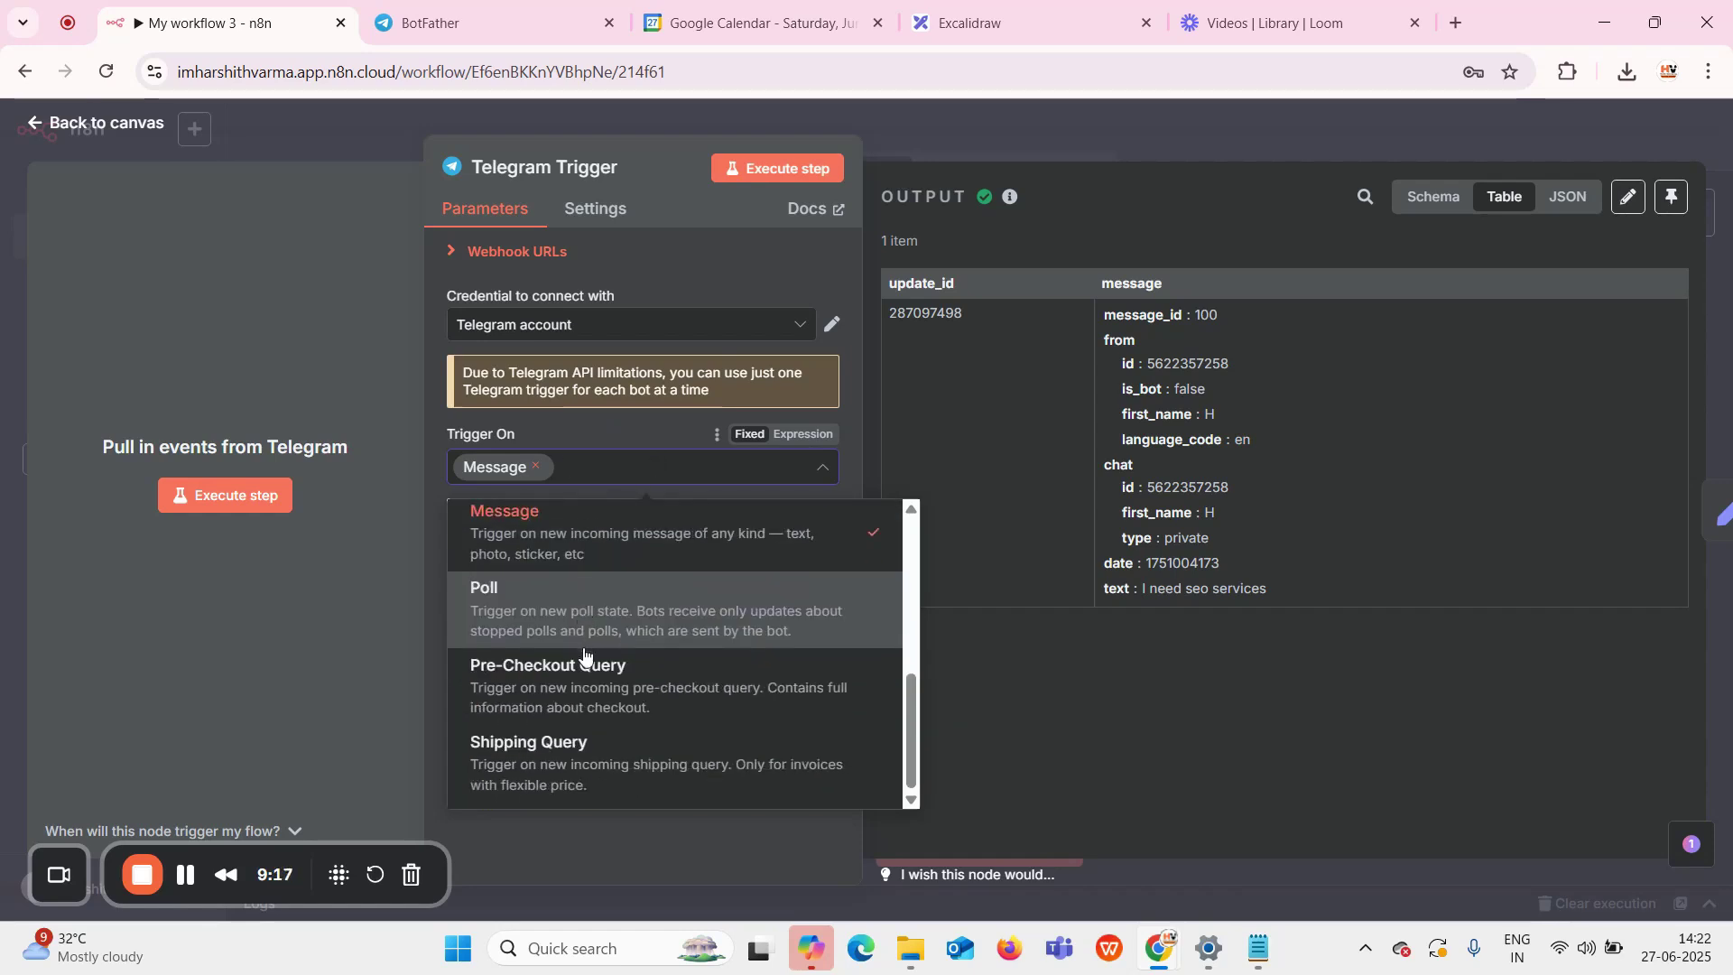
click(608, 540)
click(588, 540)
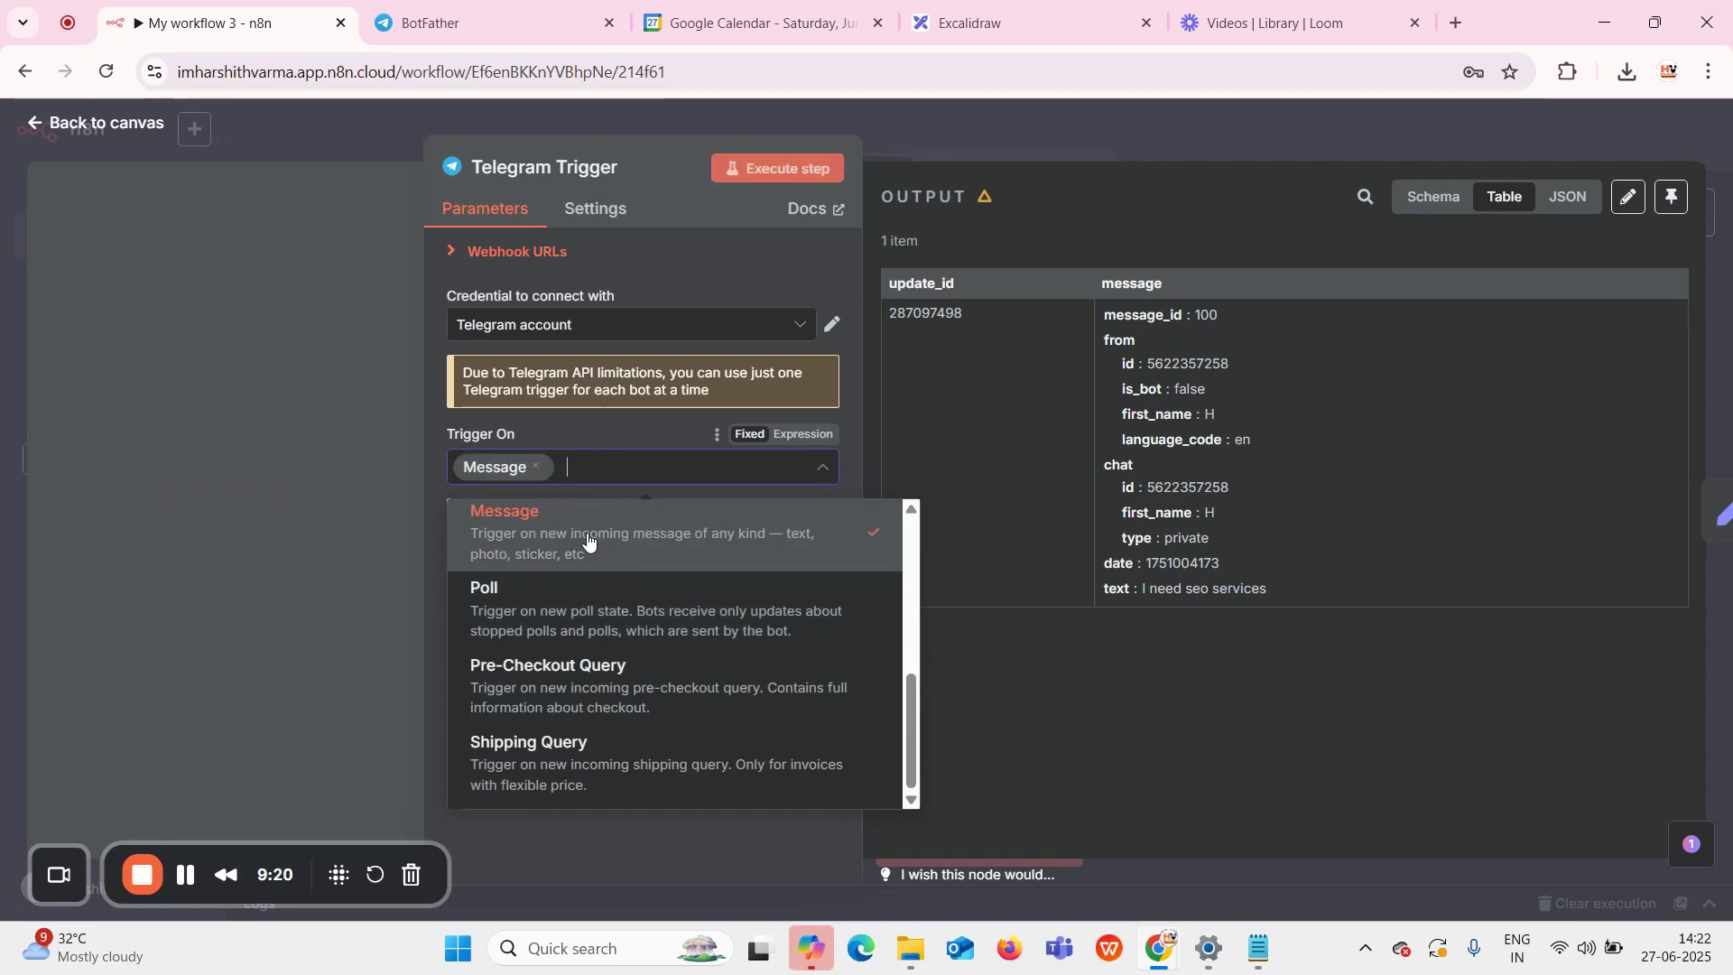
click(398, 338)
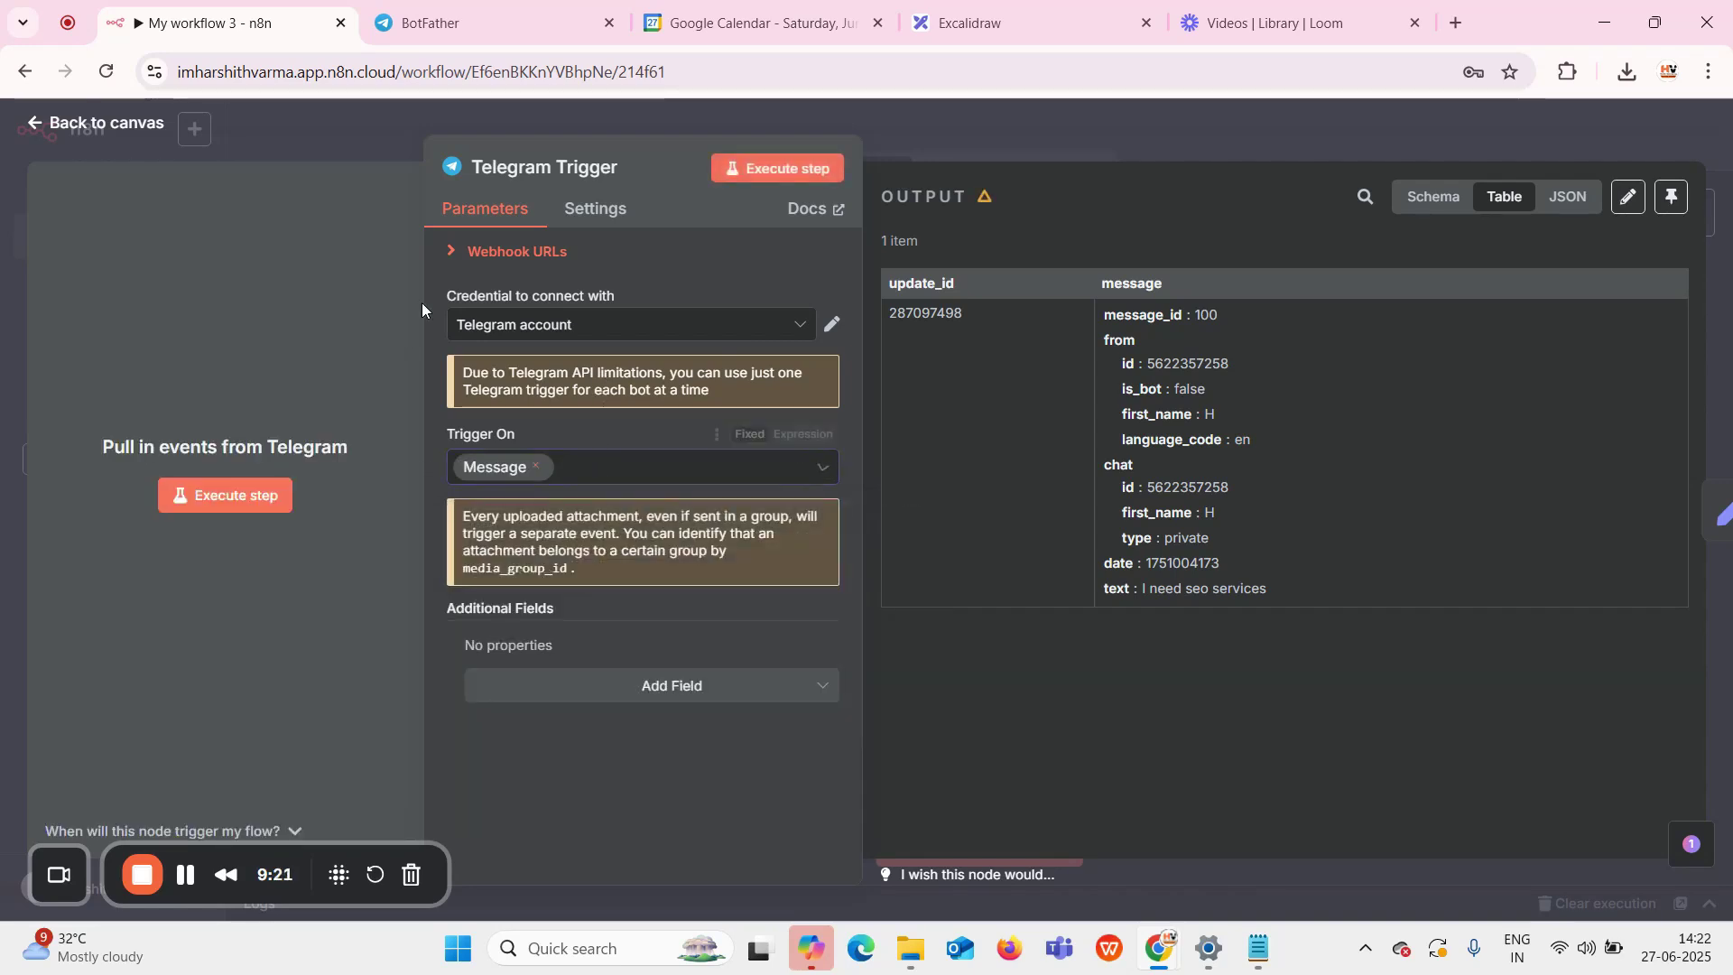
click(874, 116)
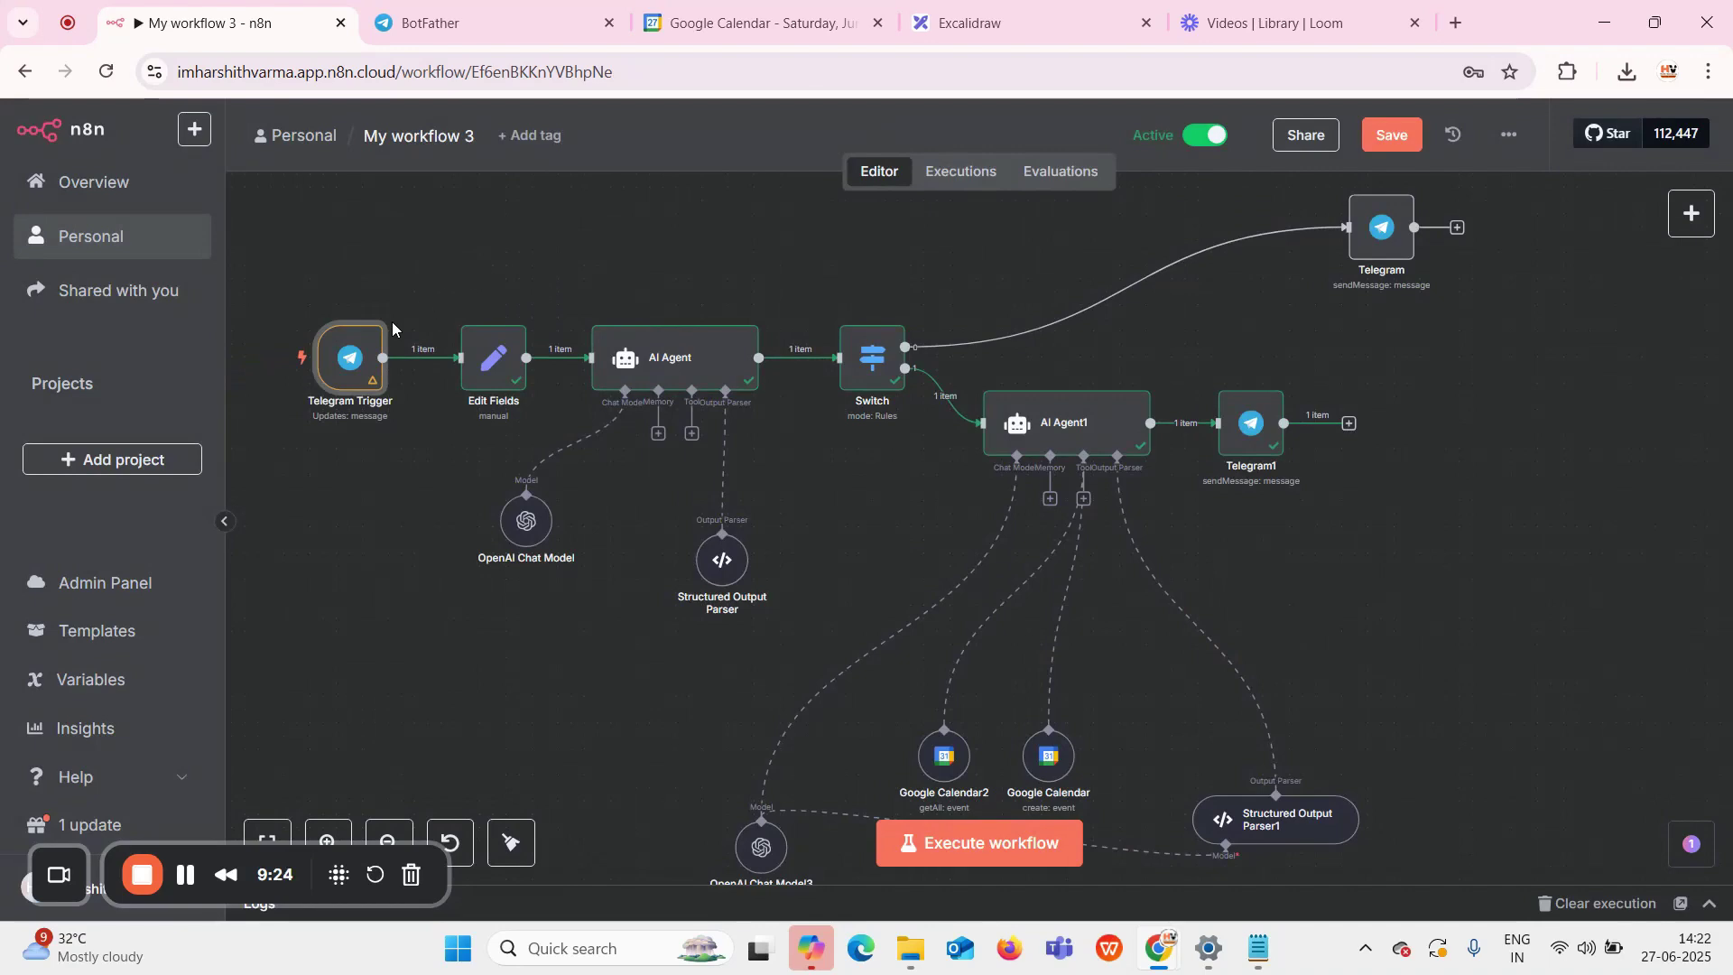
Try to execute the Telegram Trigger step, and save and deactivate the workflow
double_click(327, 379)
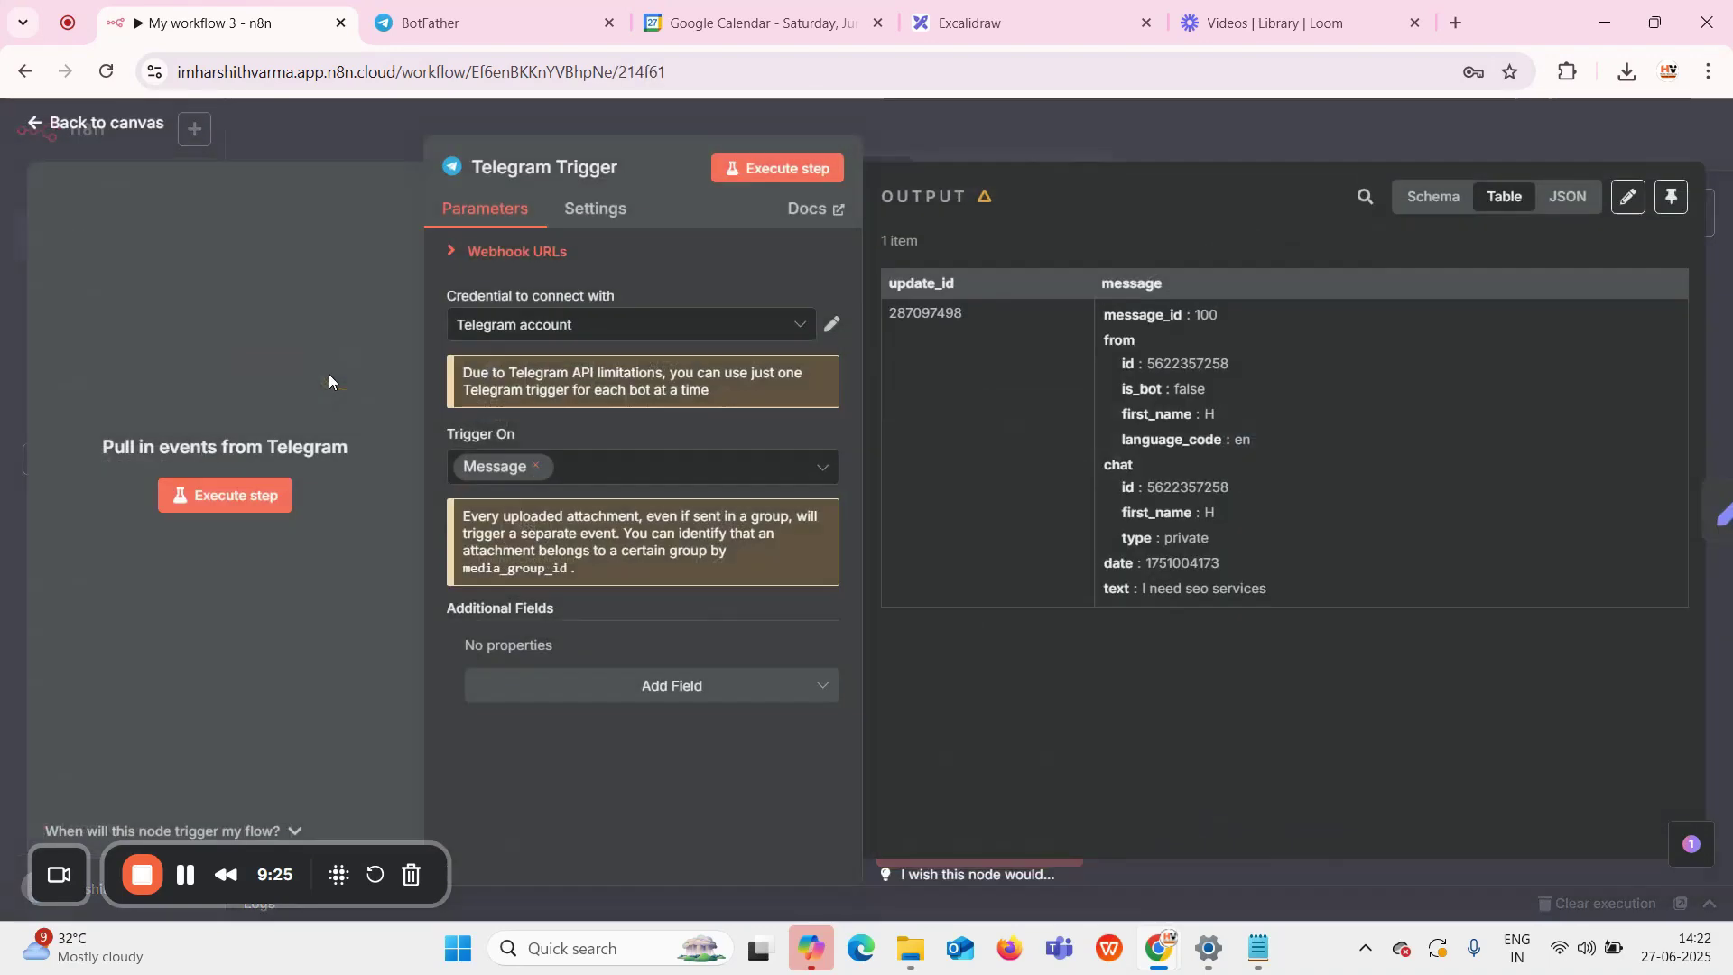
click(806, 171)
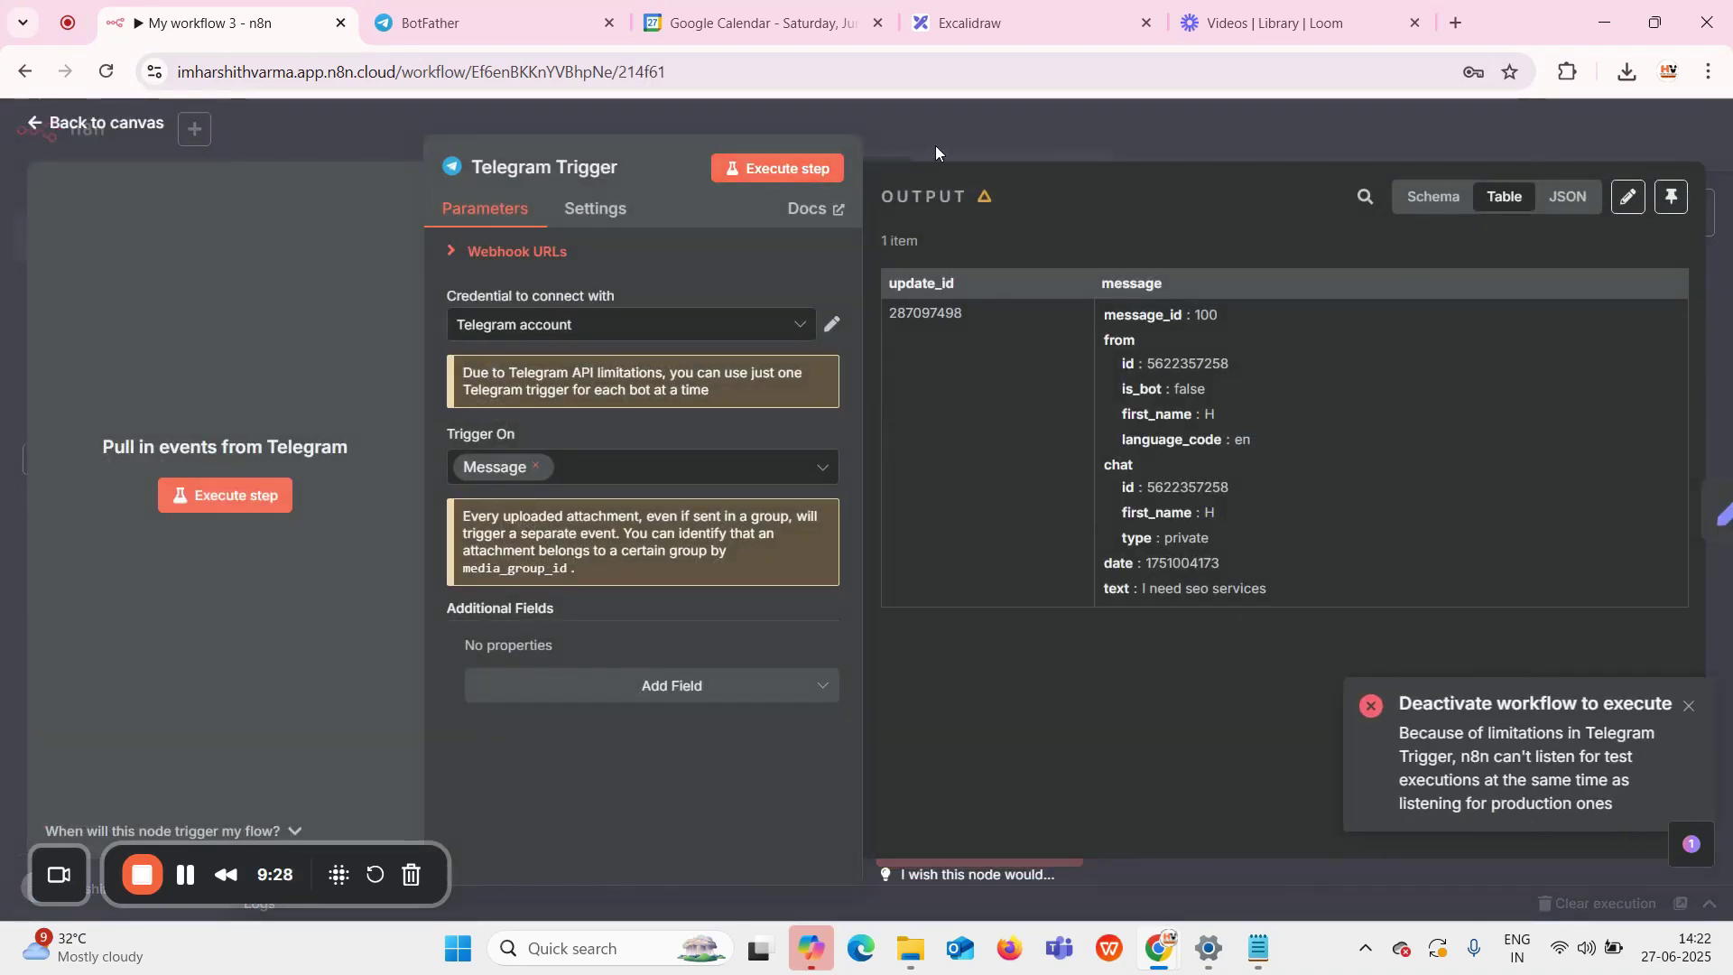
click(945, 129)
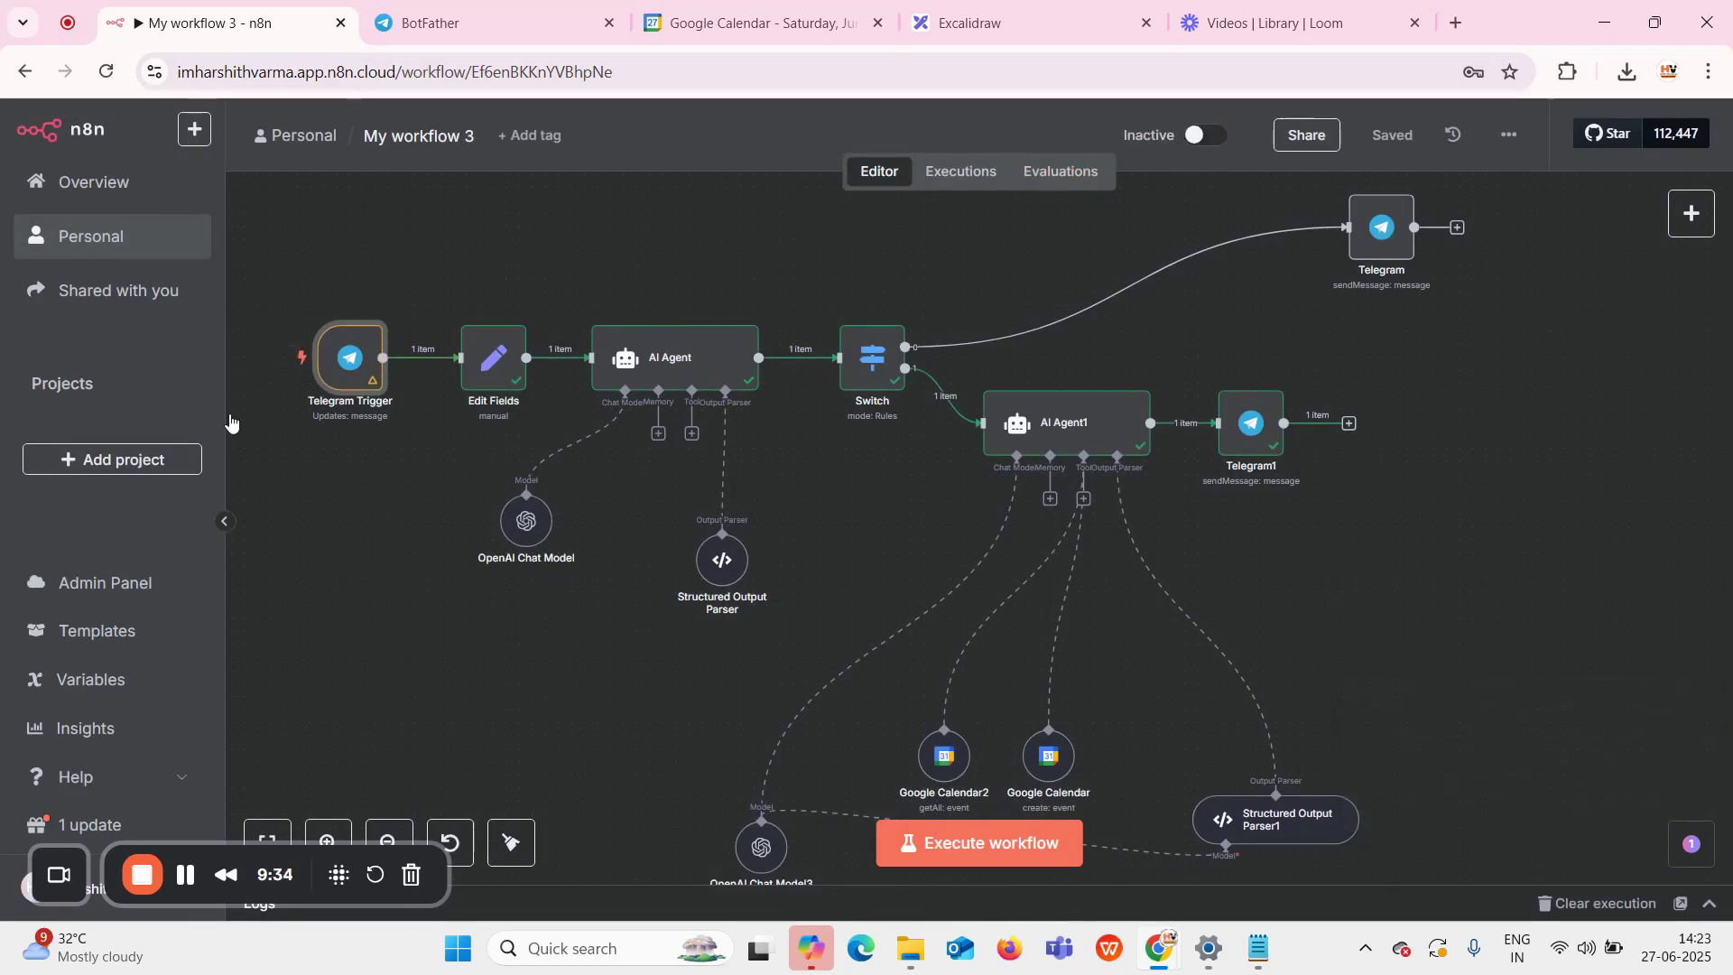
Execute the Telegram Trigger step so it listens for a test event, and return to the canvas
mouse_move(316, 313)
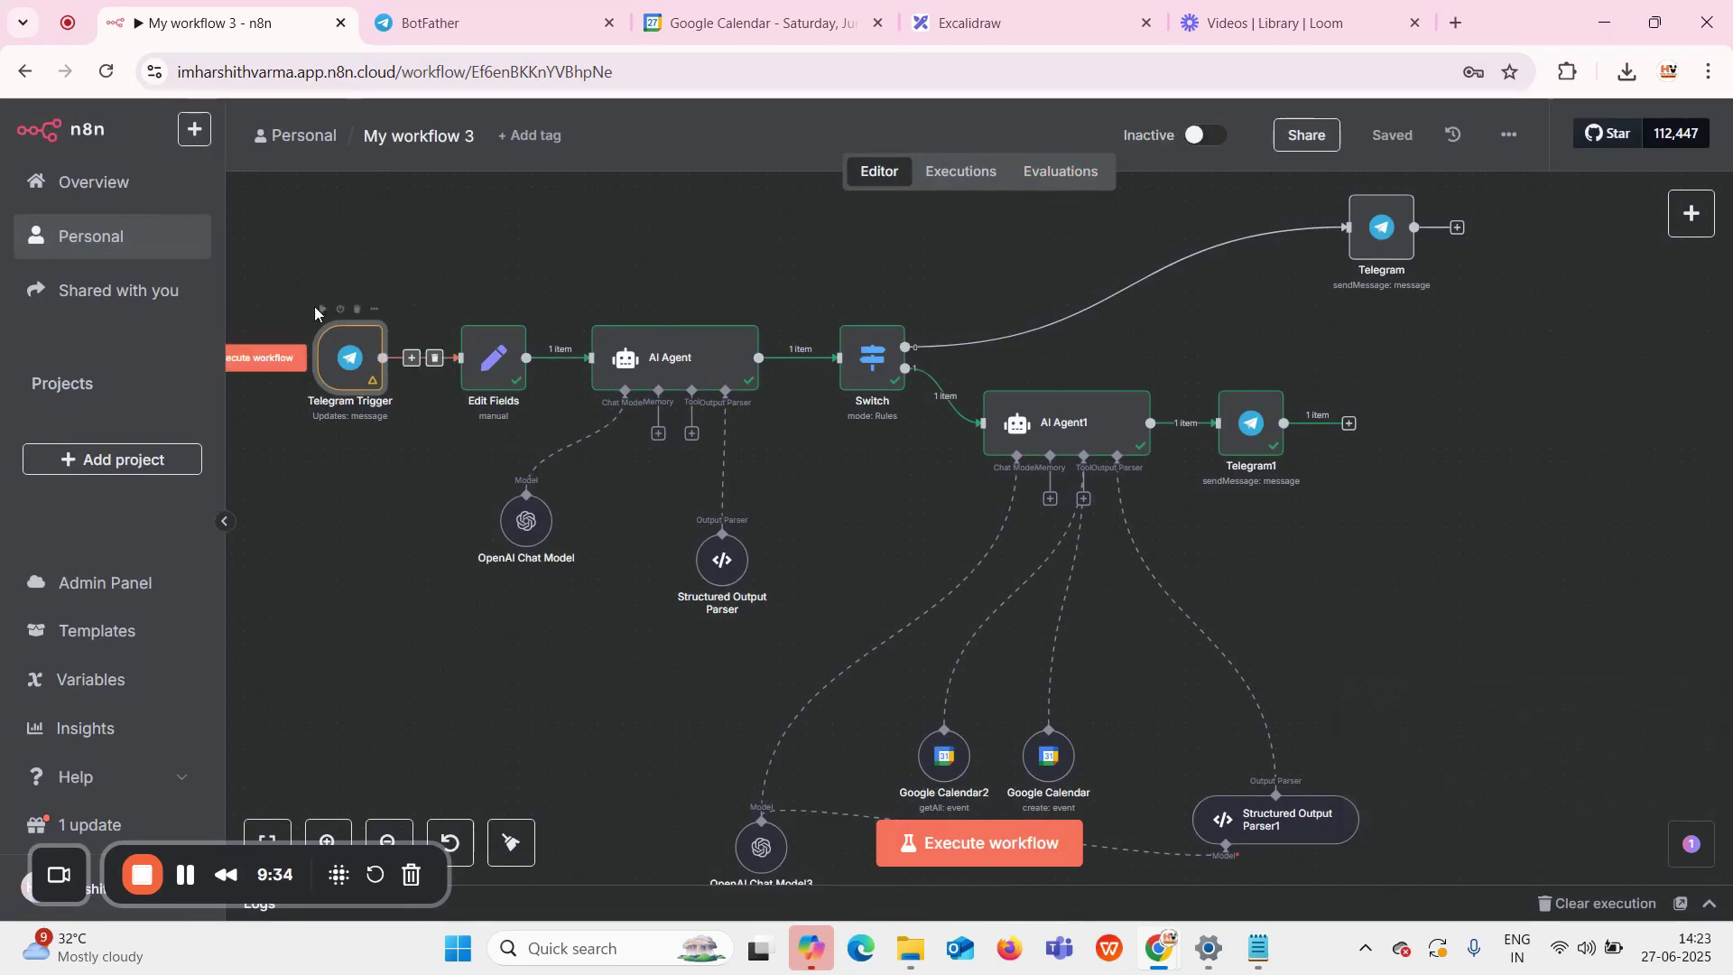
double_click(339, 347)
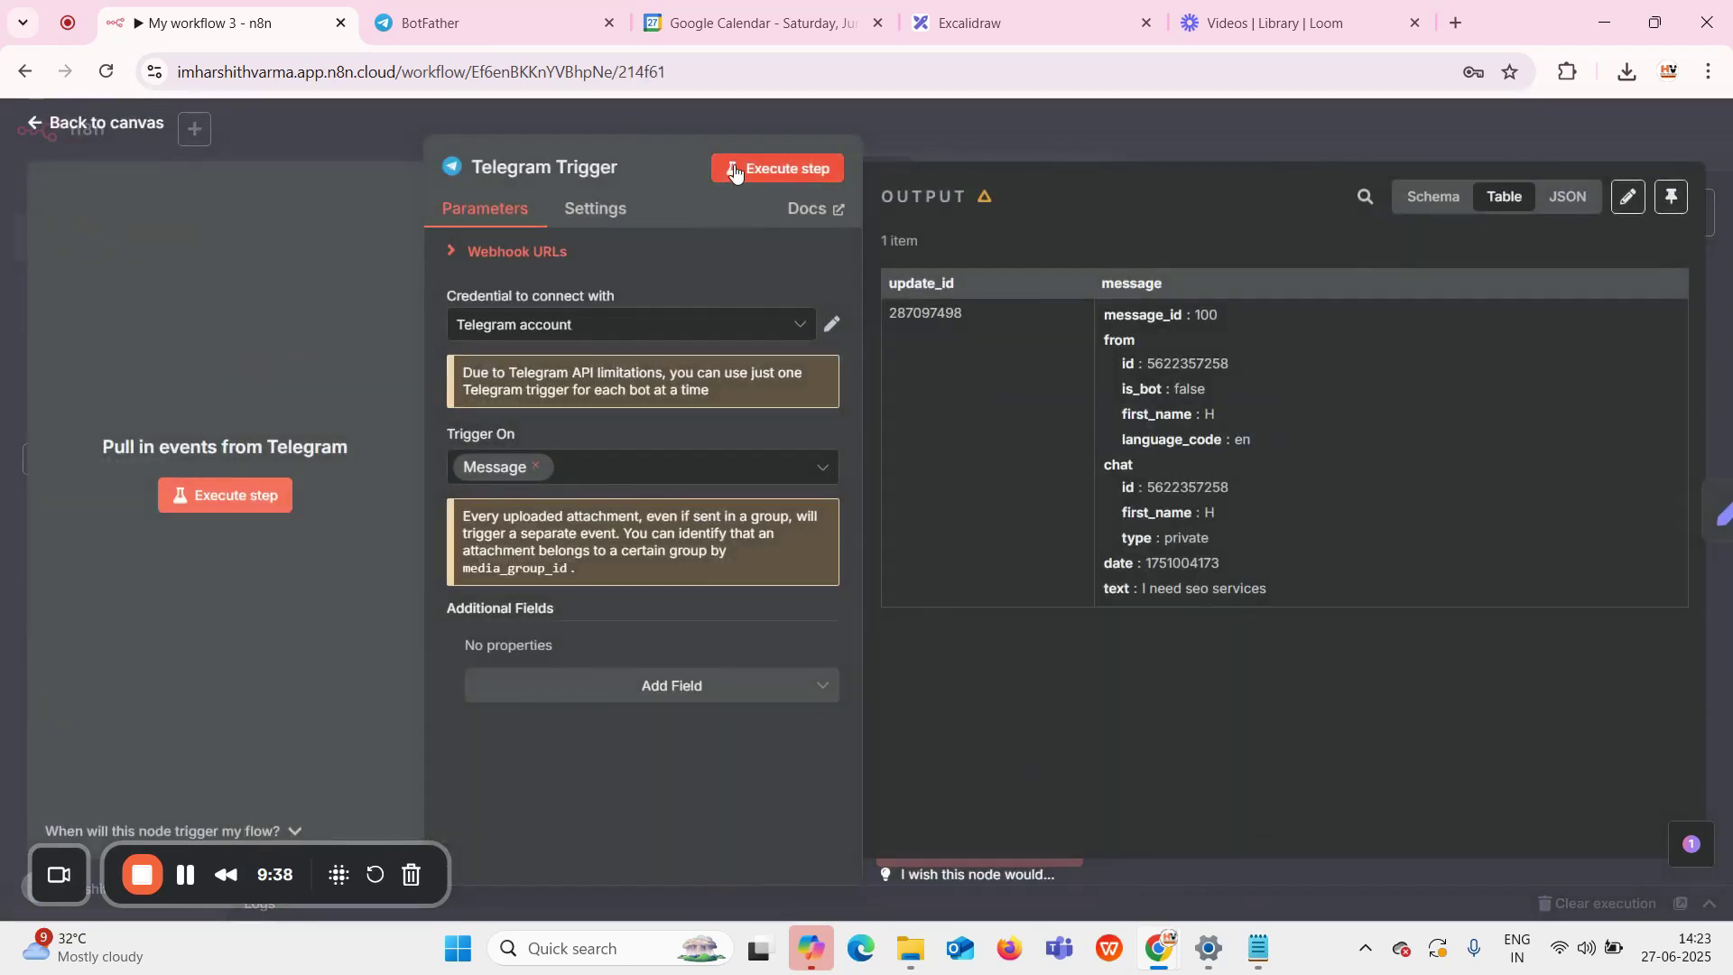
click(733, 166)
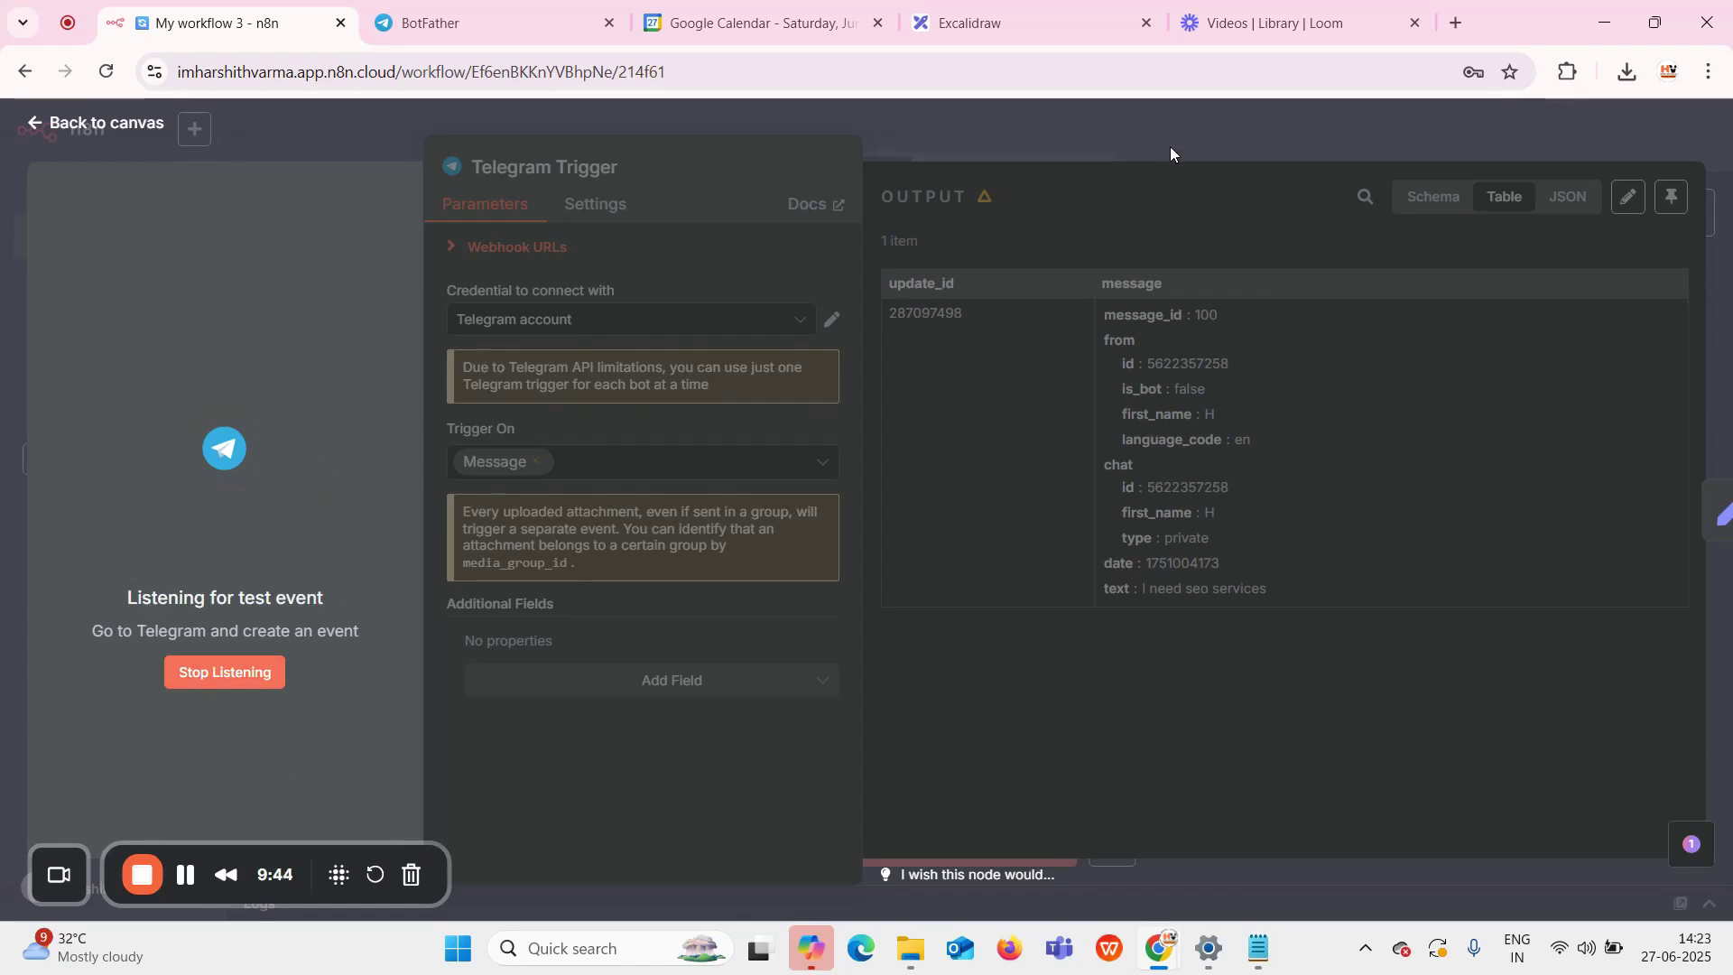
click(987, 133)
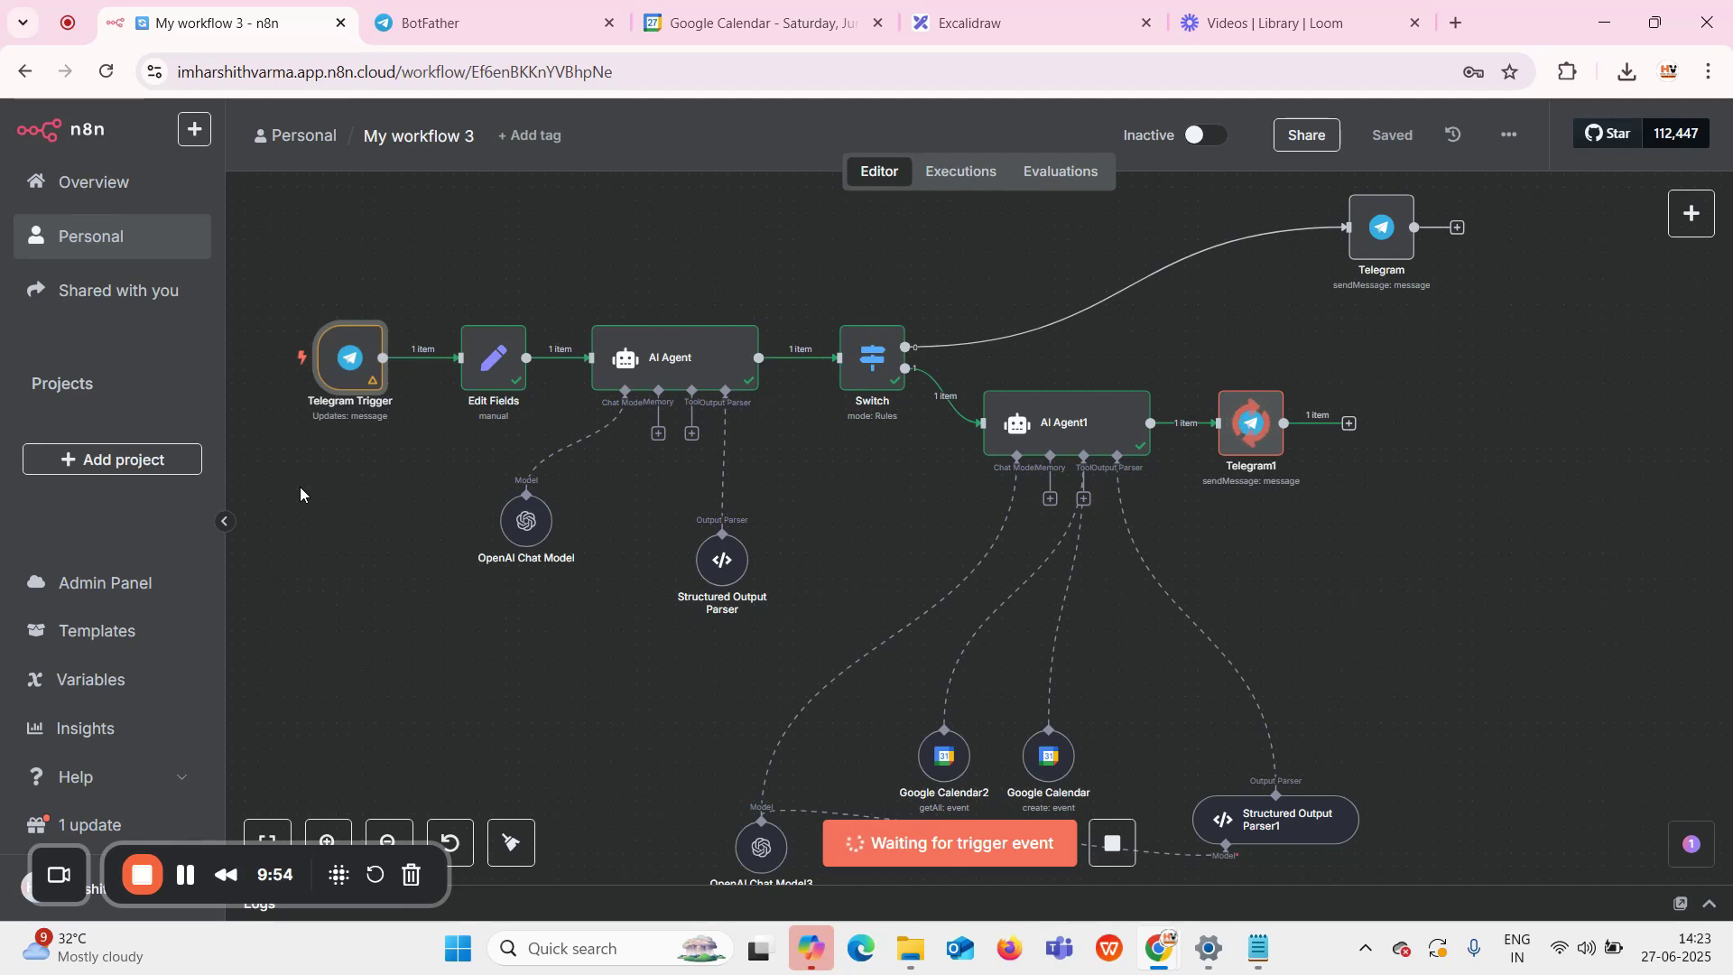
Open the Edit Fields node and add an empty String field below the Telegram_Message mapping
click(481, 357)
double_click(481, 356)
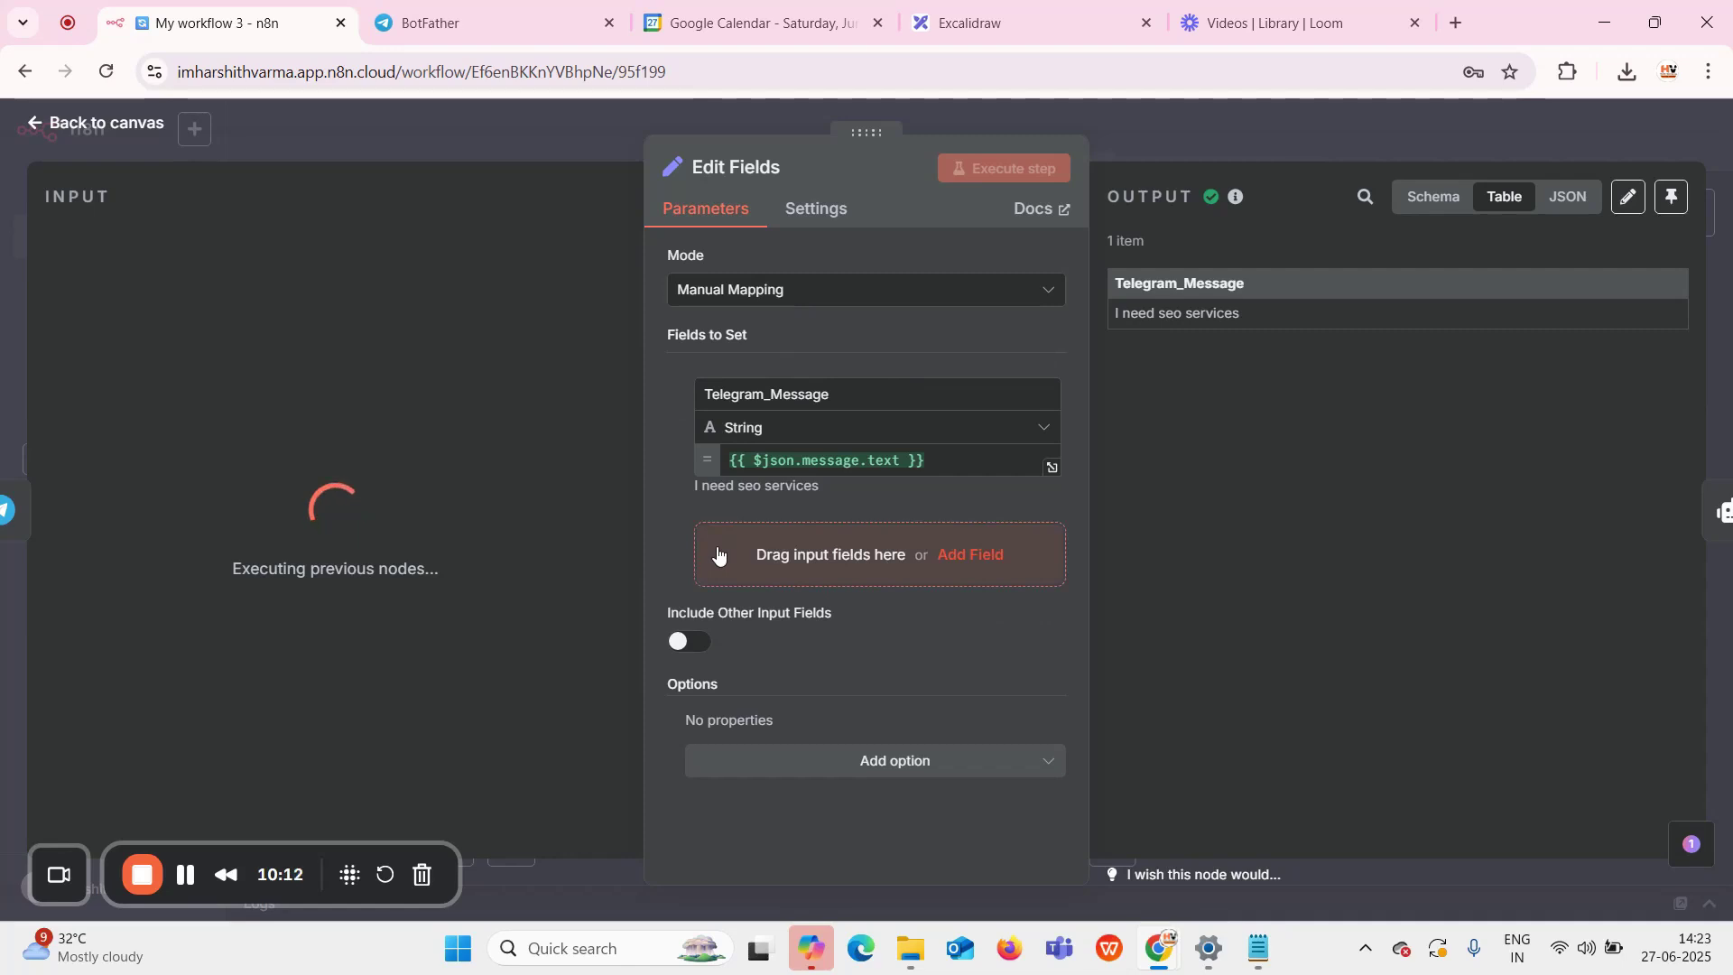
click(959, 566)
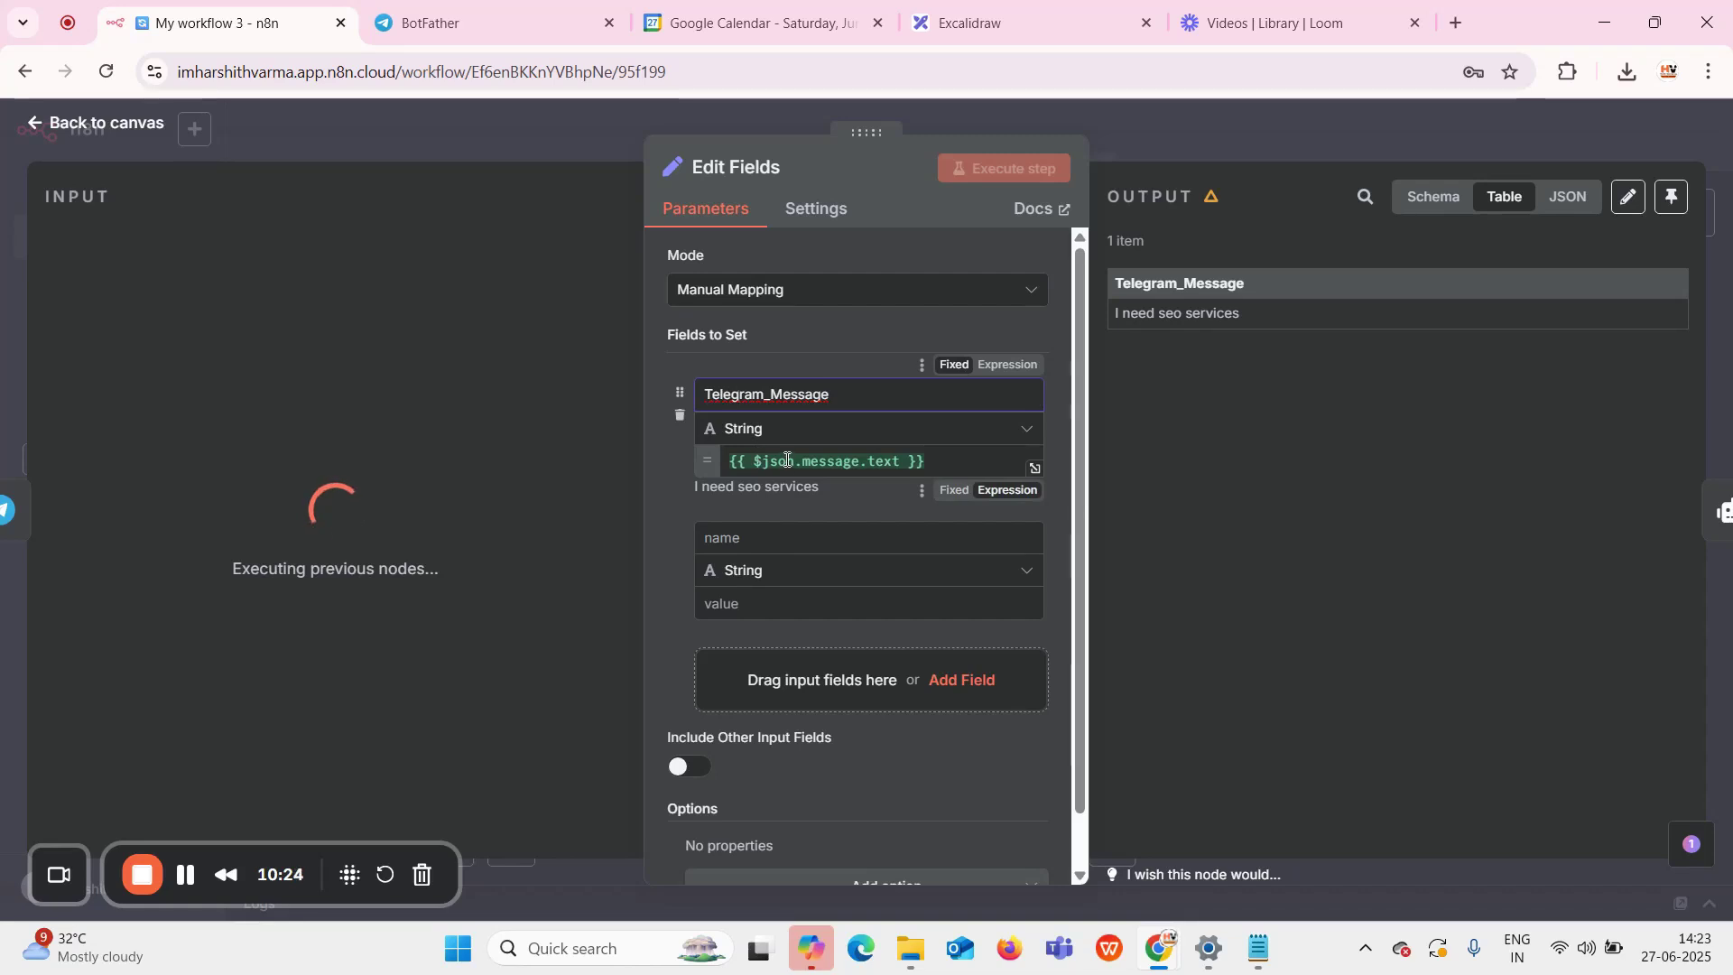
mouse_move(785, 461)
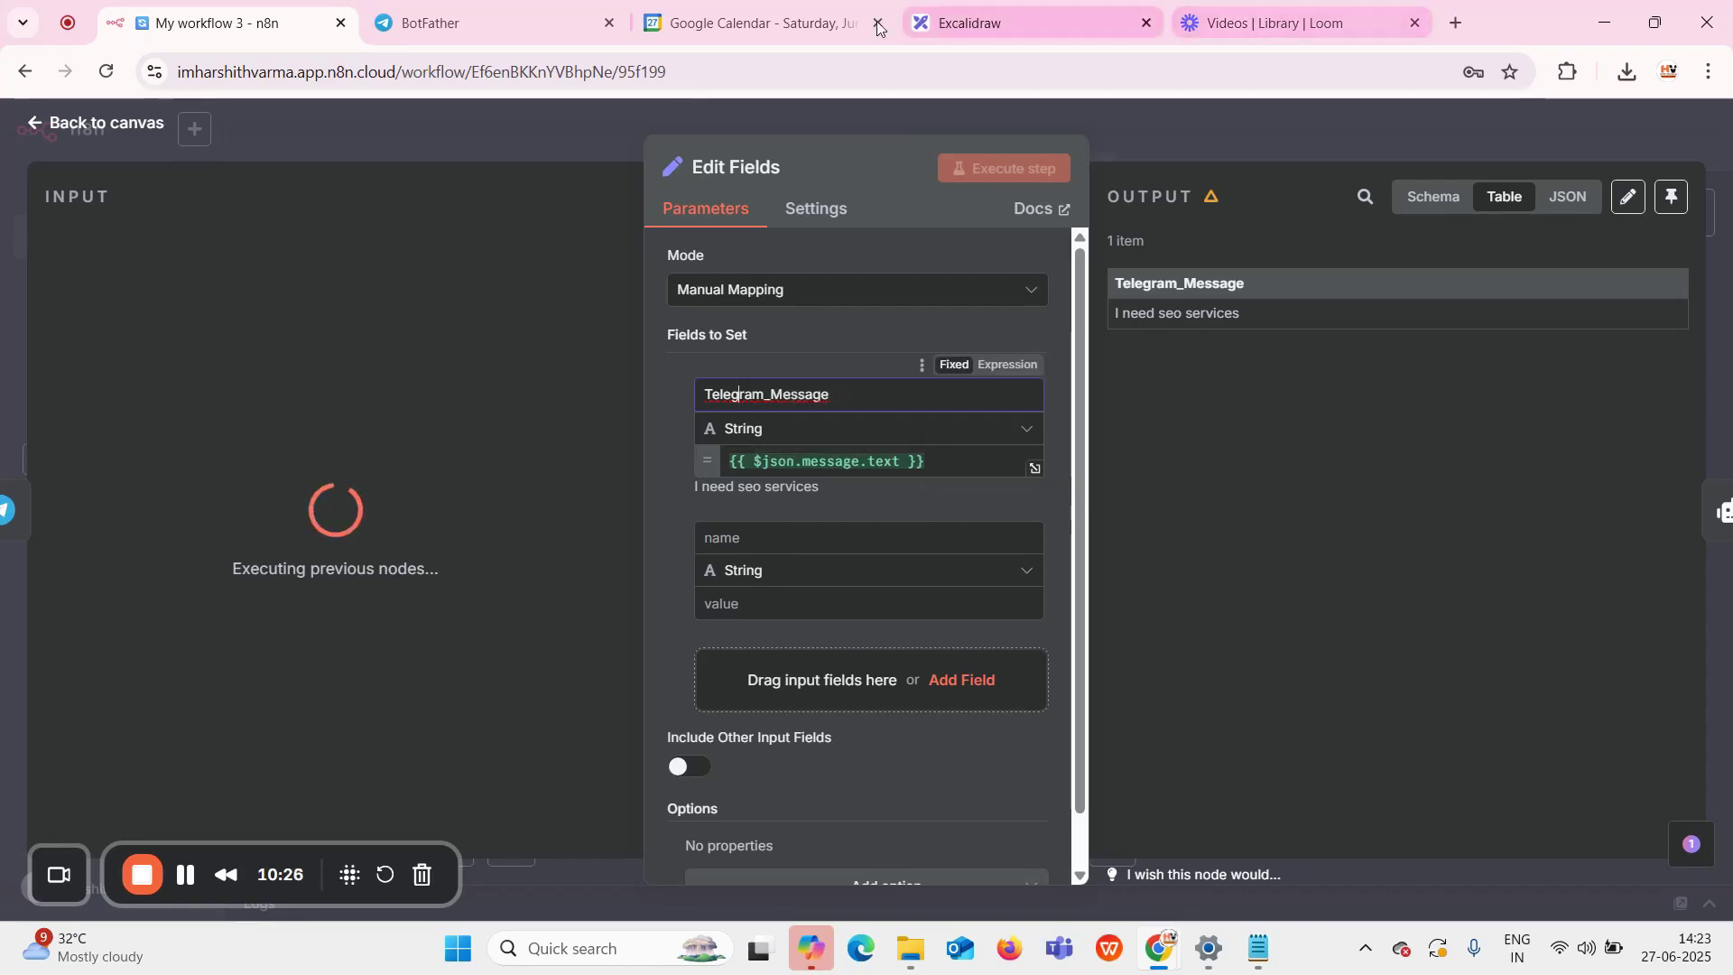
Switch to Telegram and send "My Message" to the AI Assistant bot
click(464, 24)
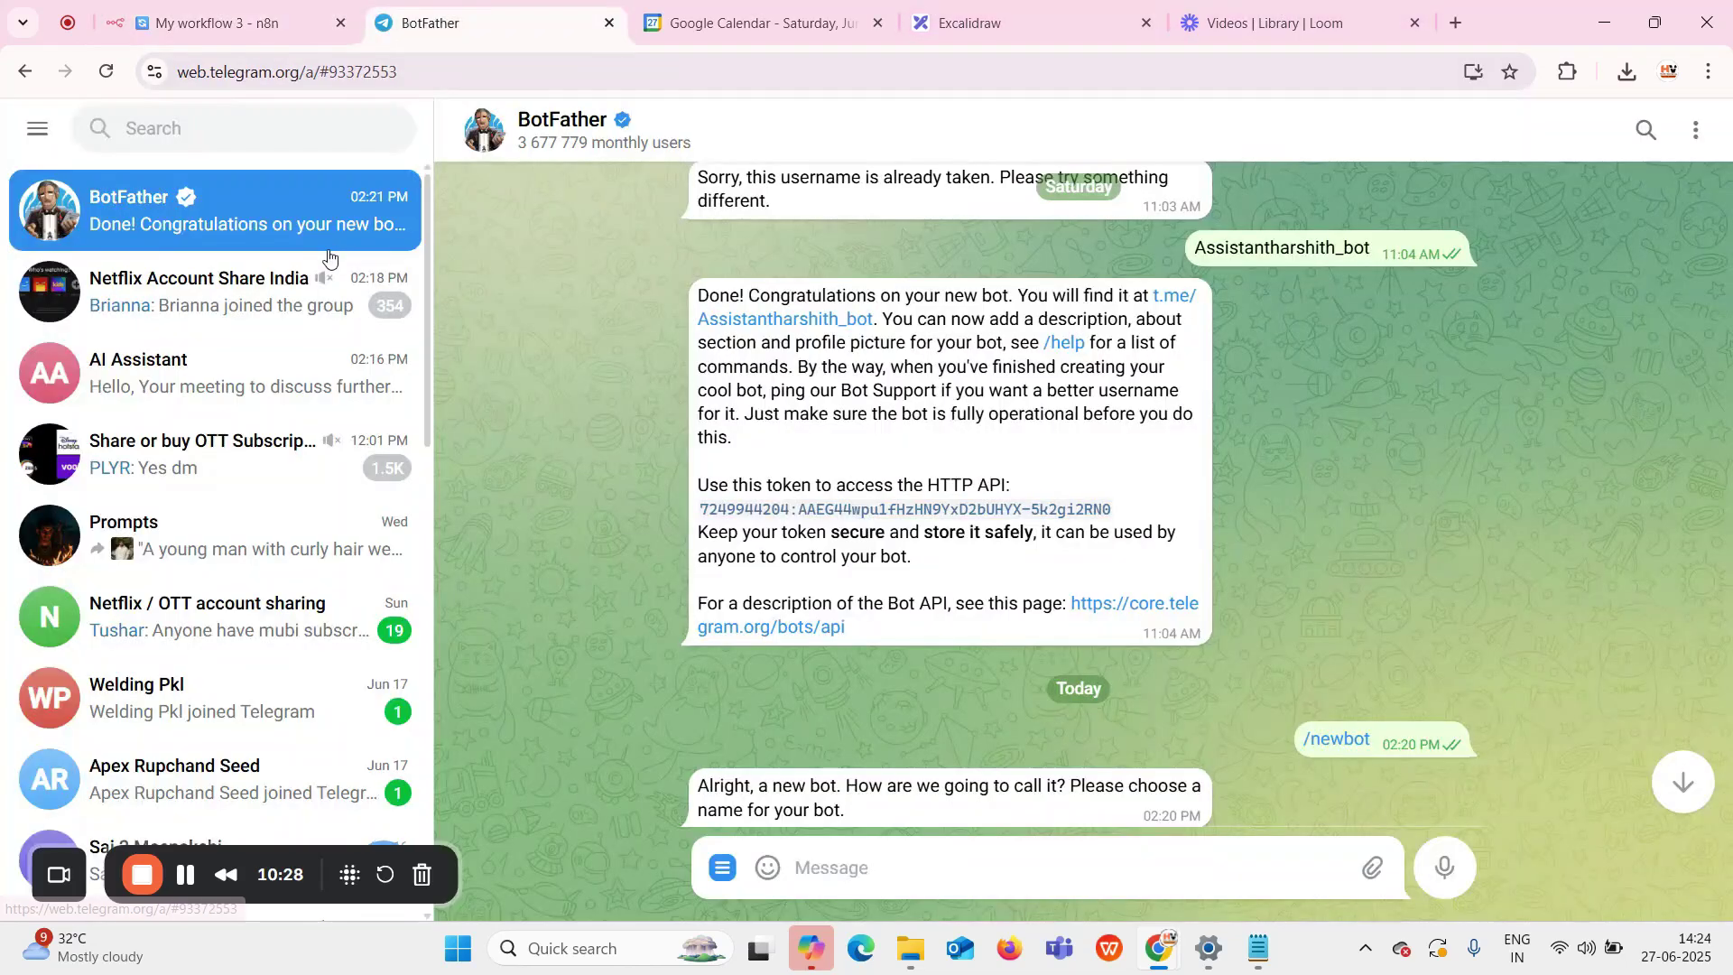
click(298, 387)
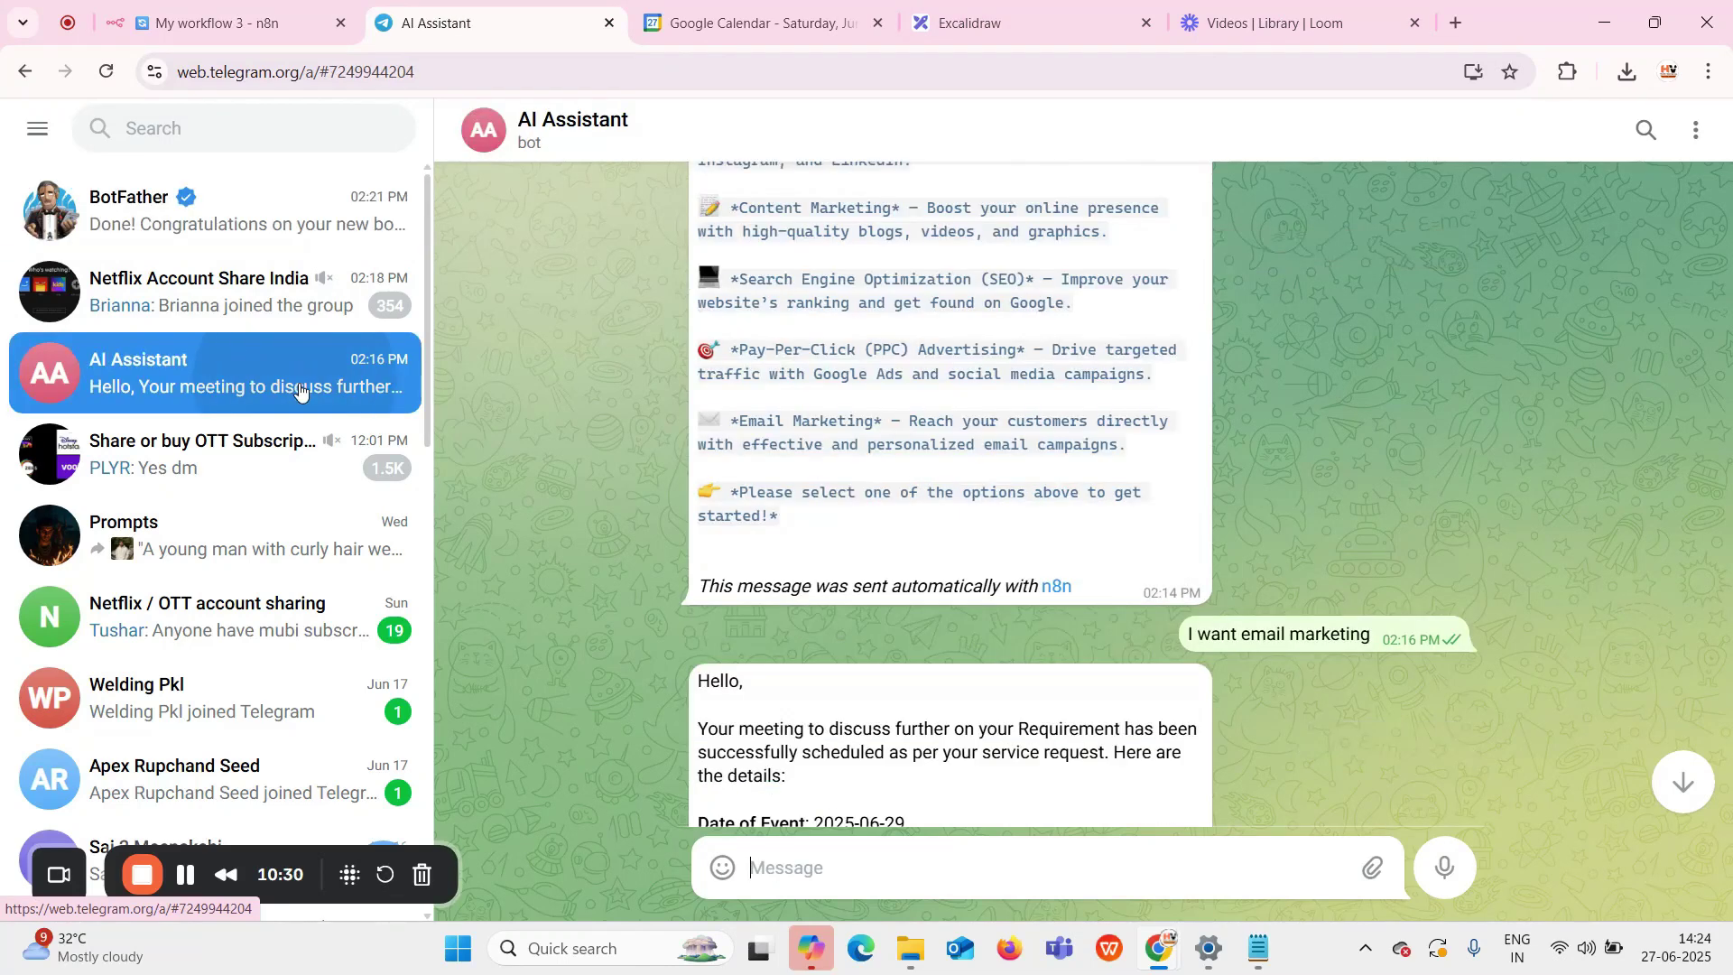
scroll(645, 631, down, 2)
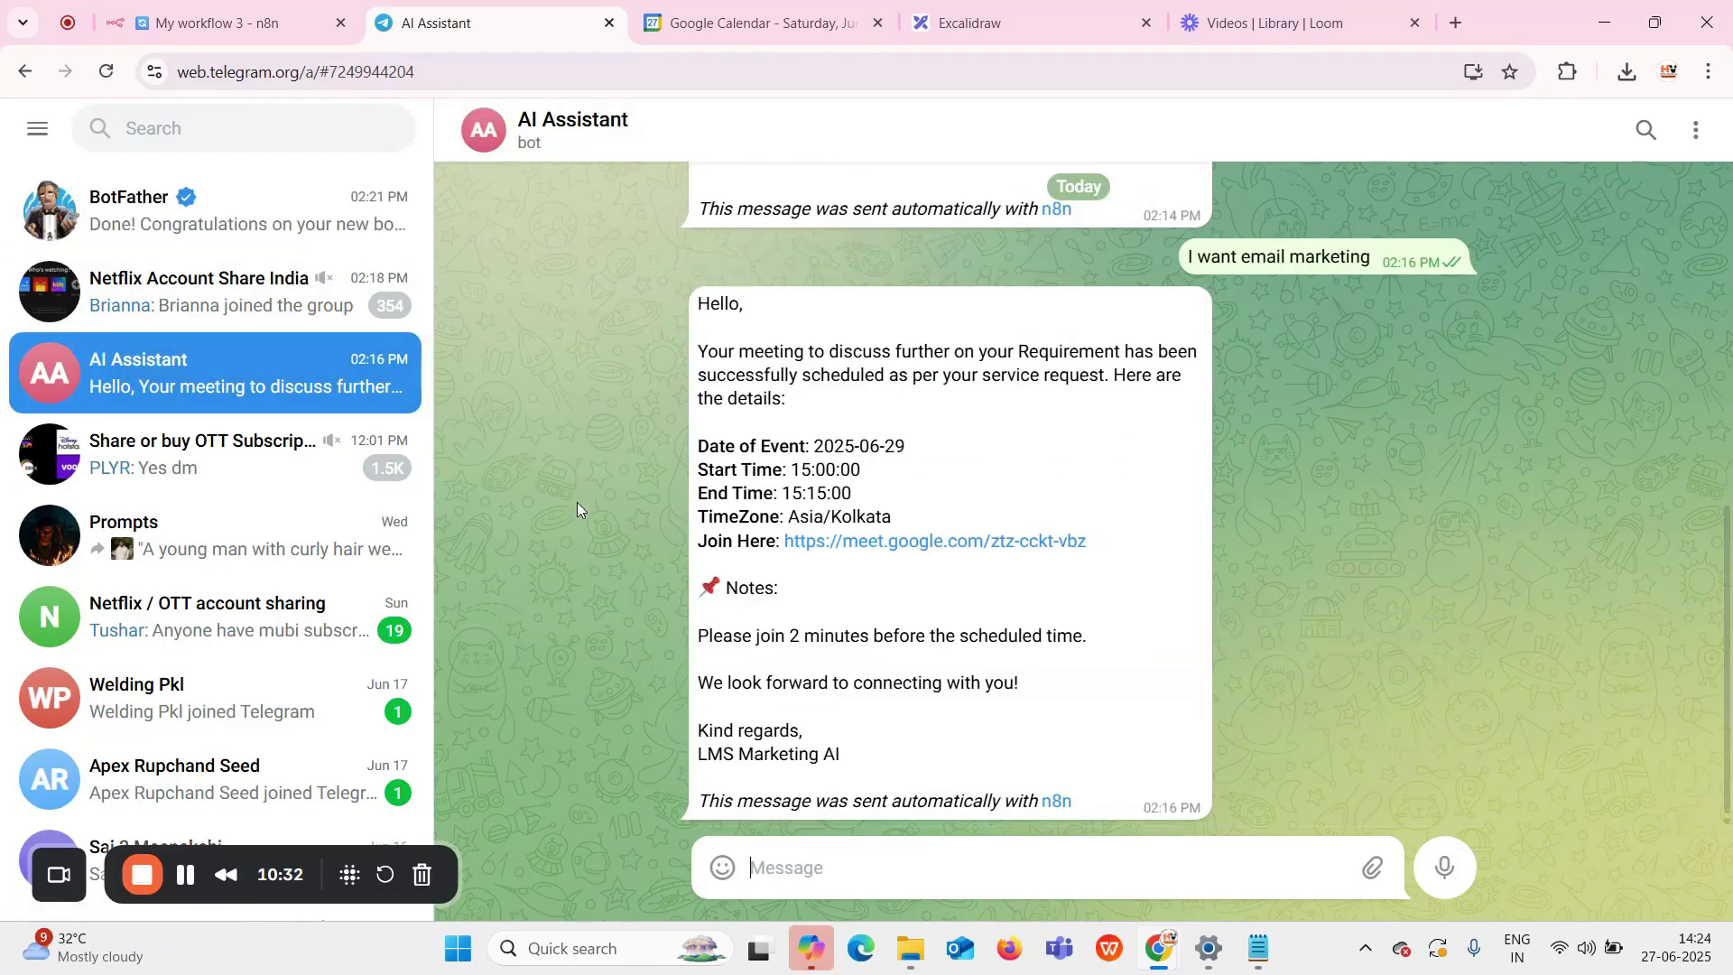
text(Hi)
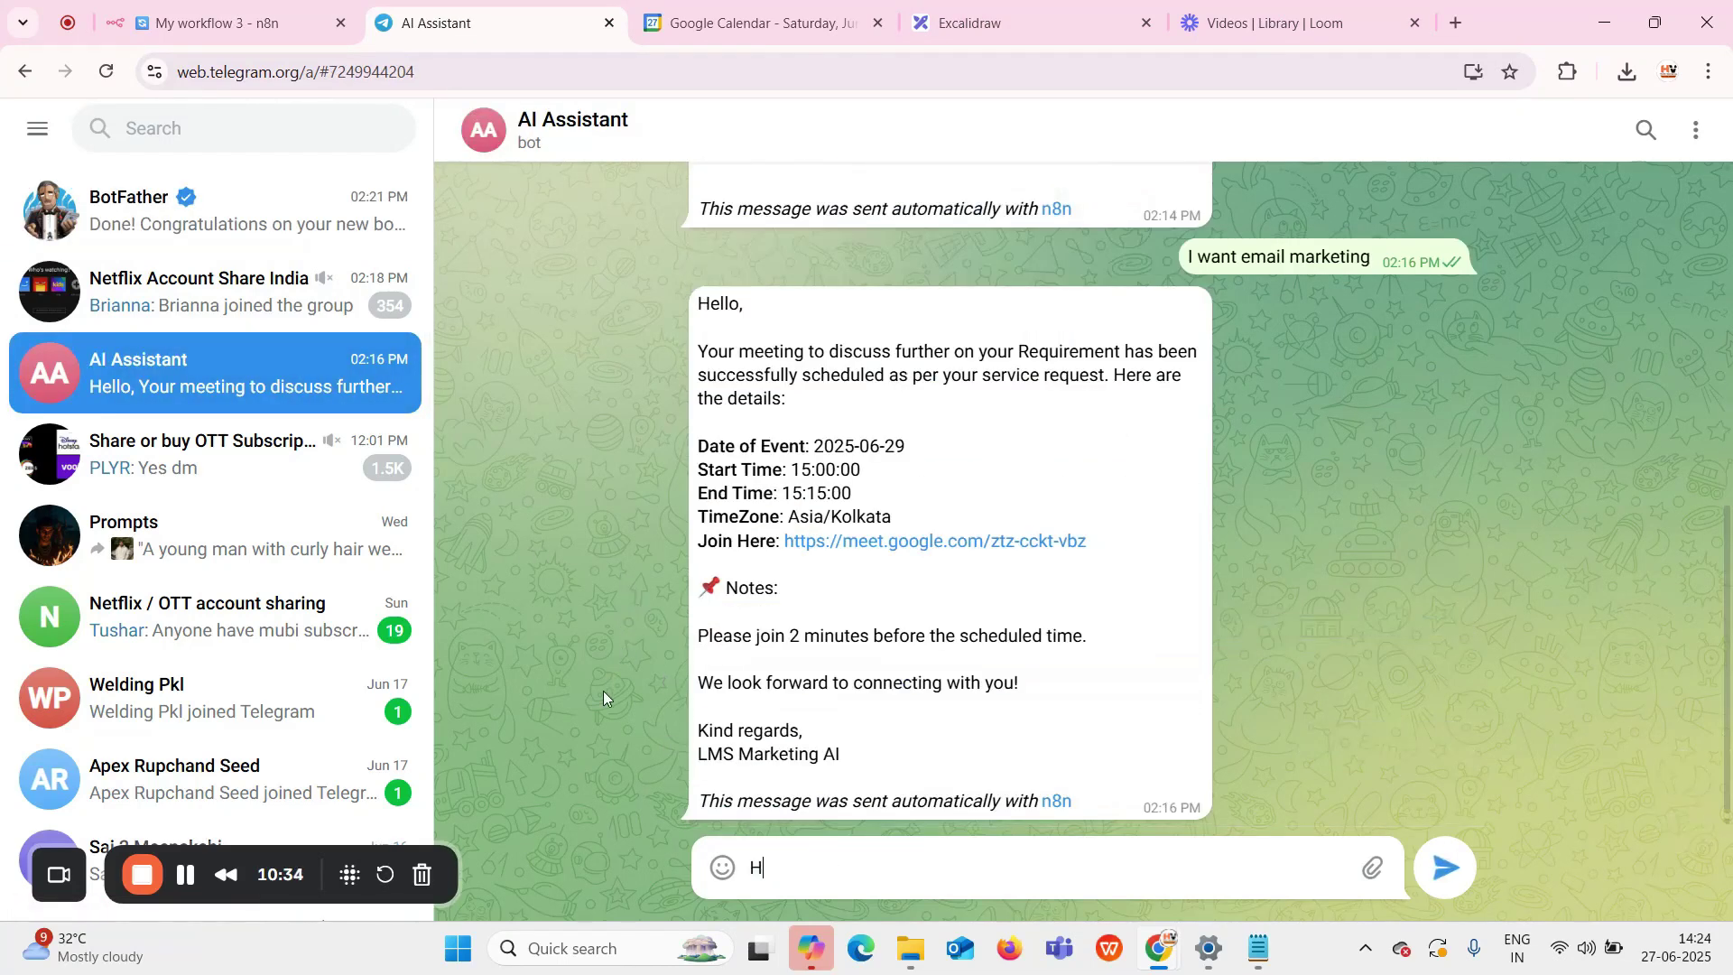
key(BackSpace)
key(BackSpace)
text(My message)
key(Return)
Return to n8n, examine the received message text in the Telegram Trigger output, and go back to the canvas
click(190, 24)
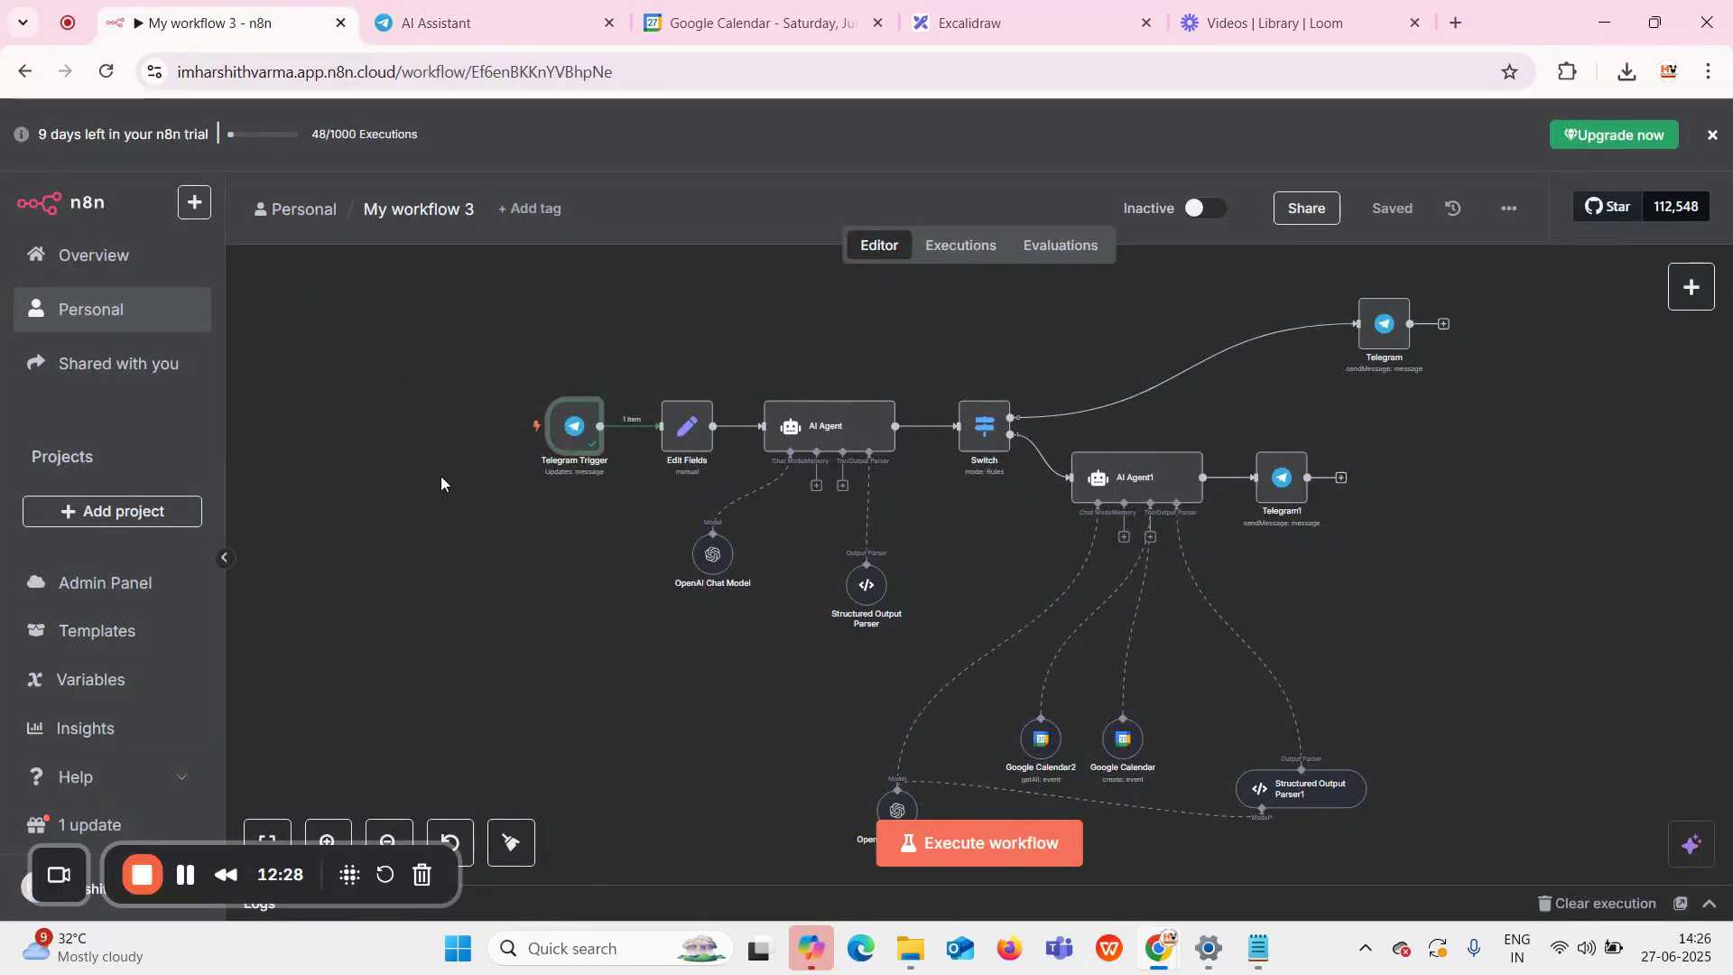
double_click(572, 428)
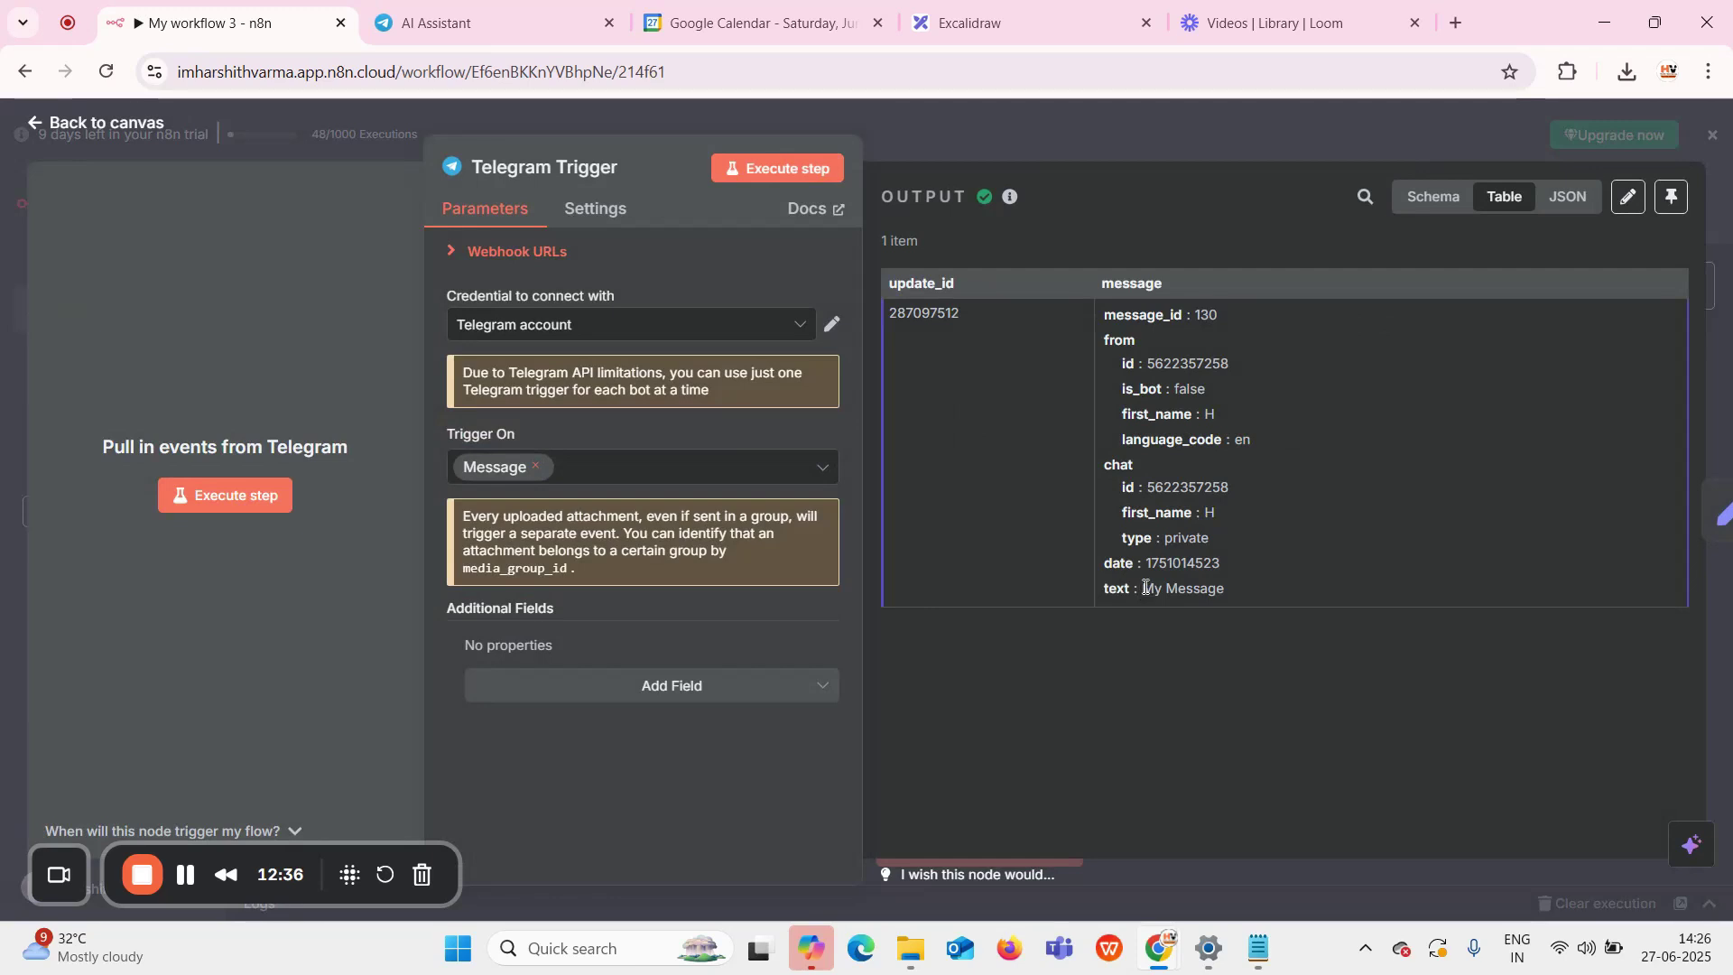
drag(1140, 588, 1229, 589)
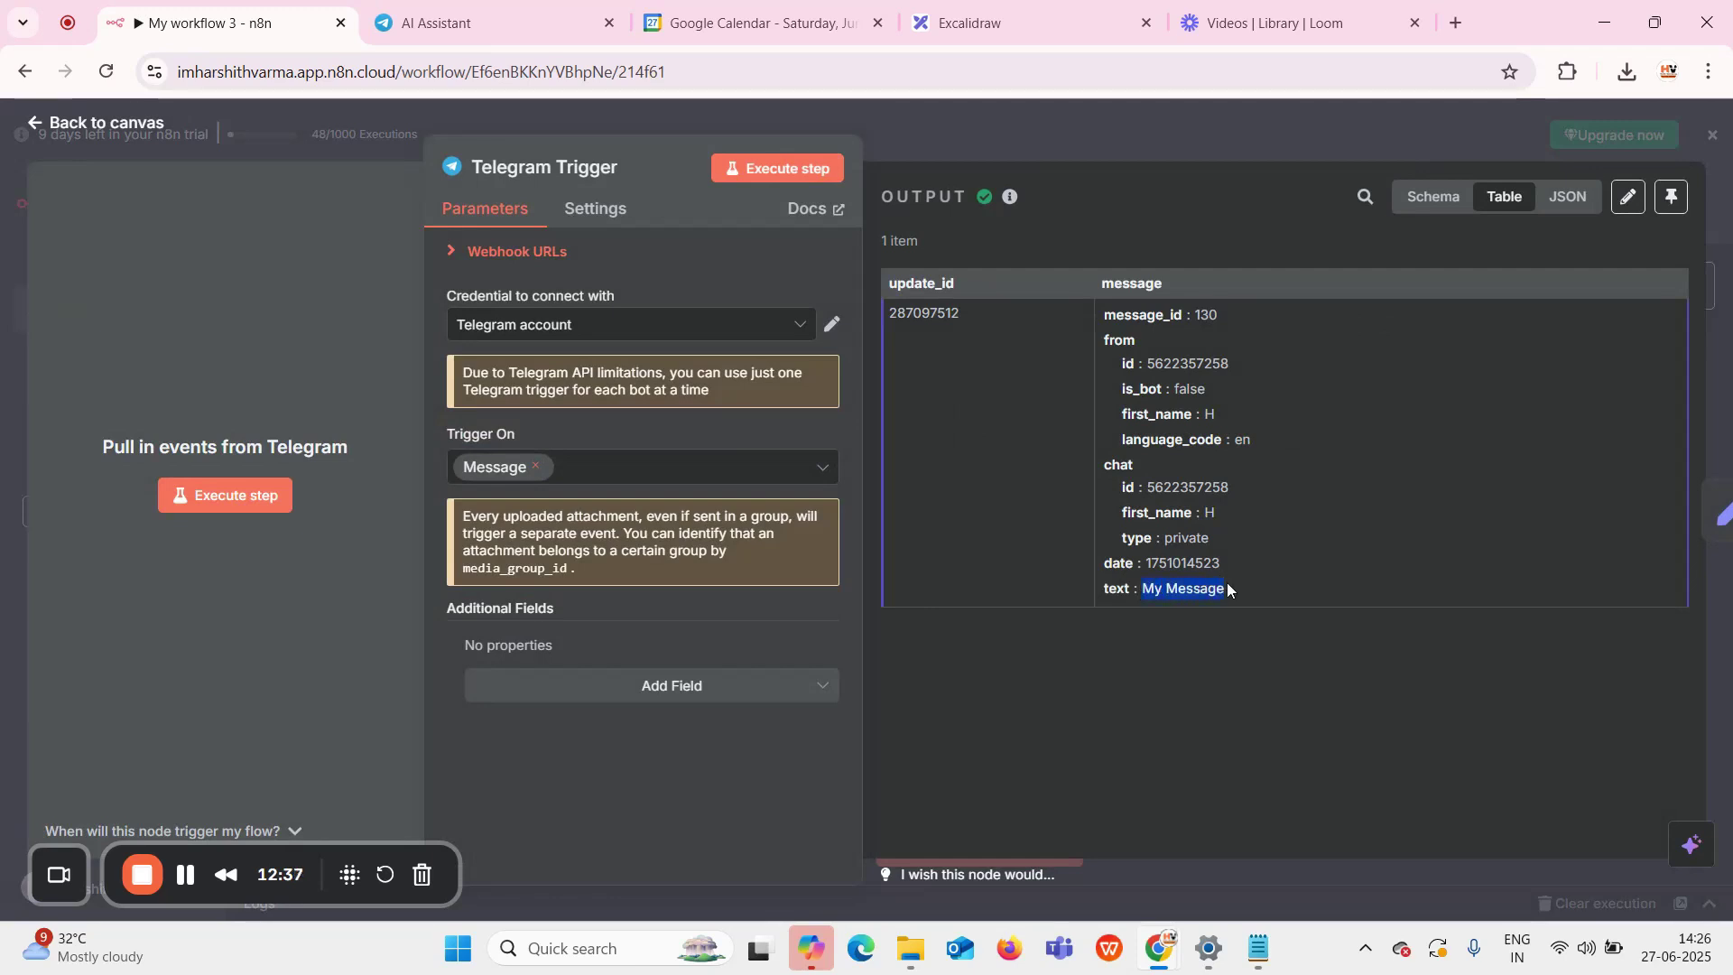
click(1102, 107)
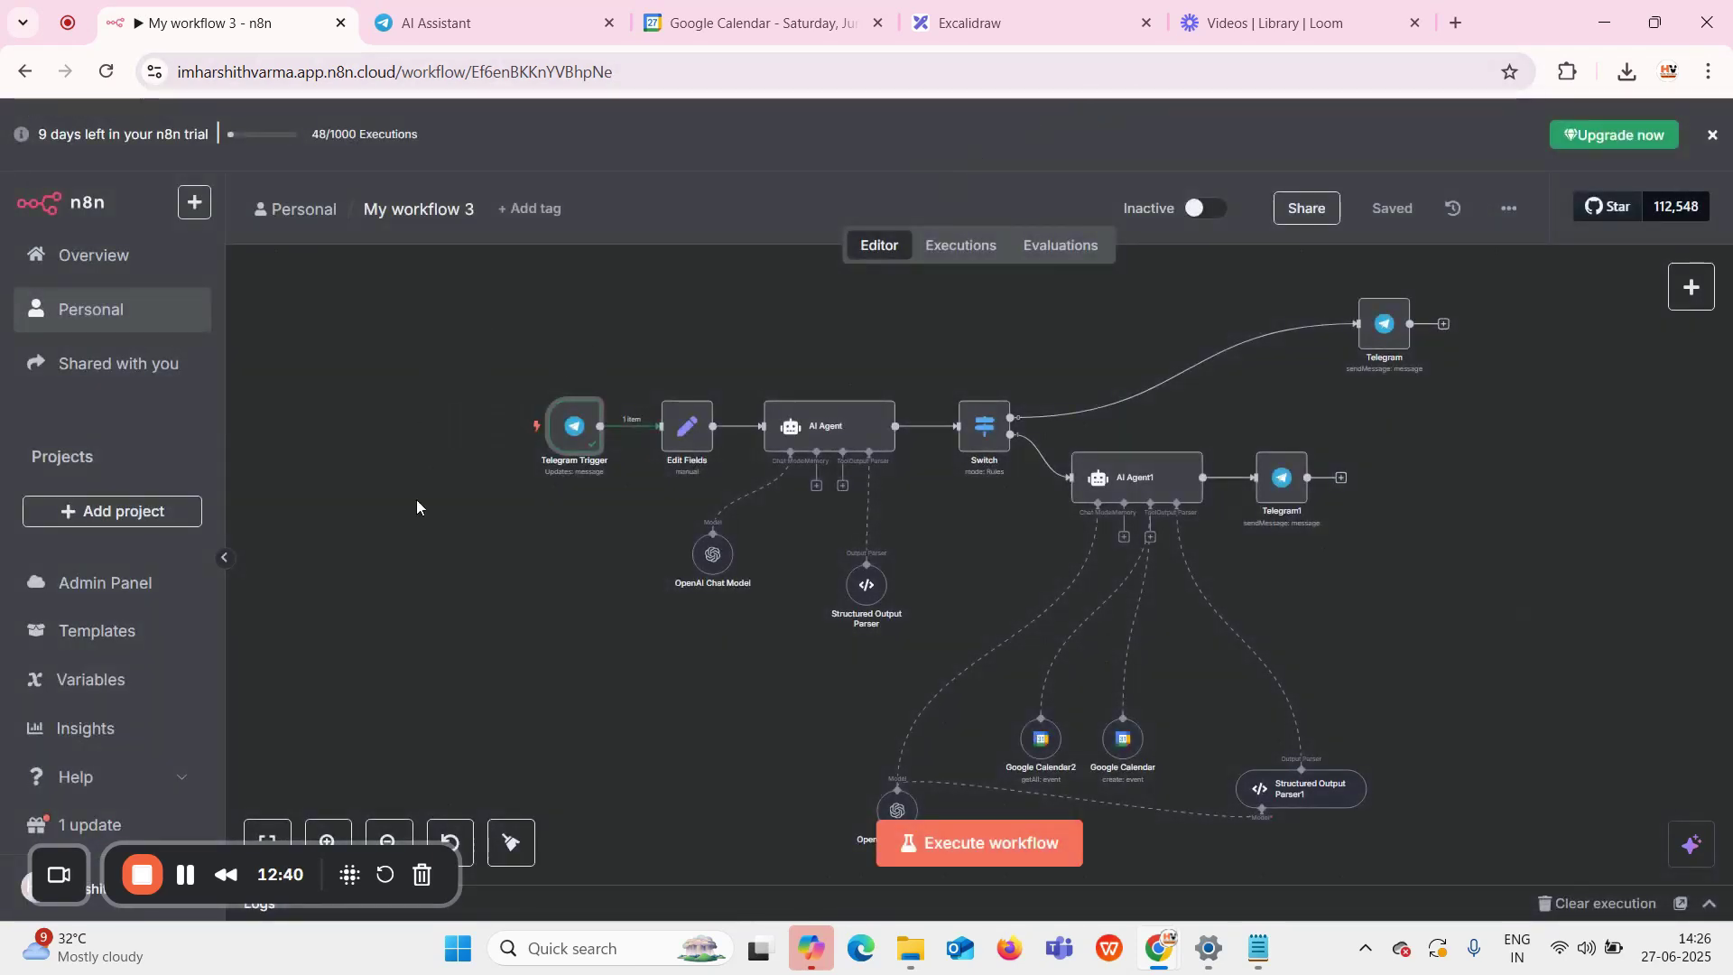
Open the Edit Fields node and clear the expression in the Telegram_Message value
click(685, 440)
double_click(683, 439)
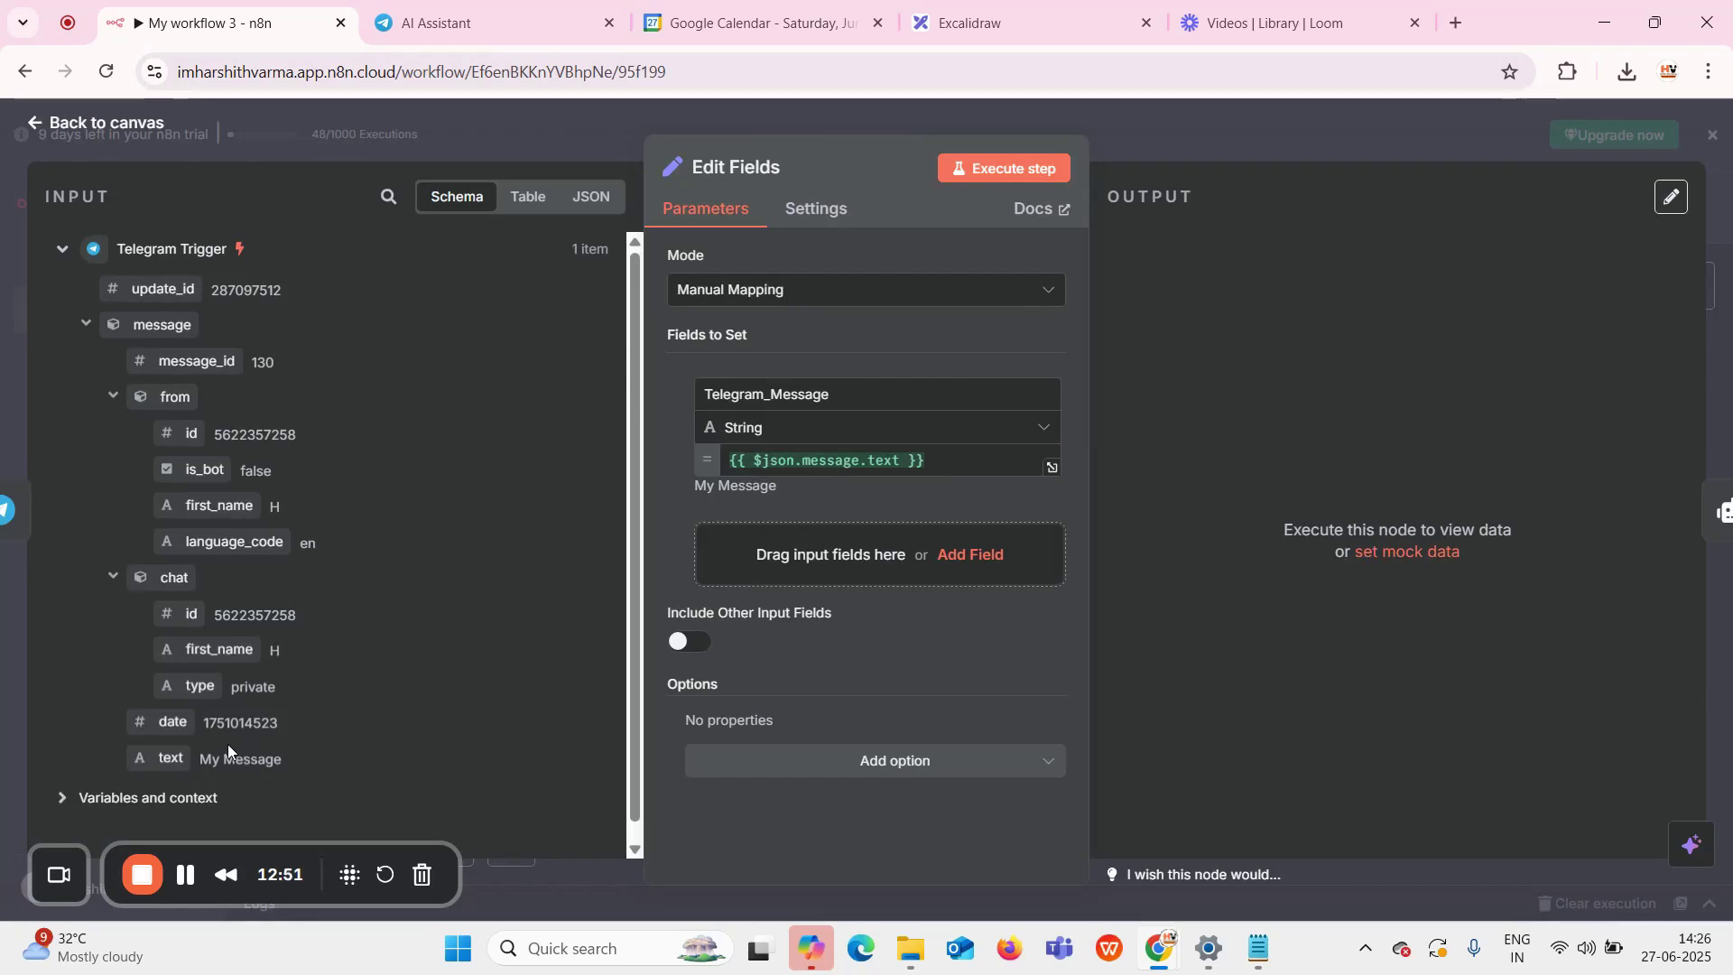
drag(168, 763, 990, 475)
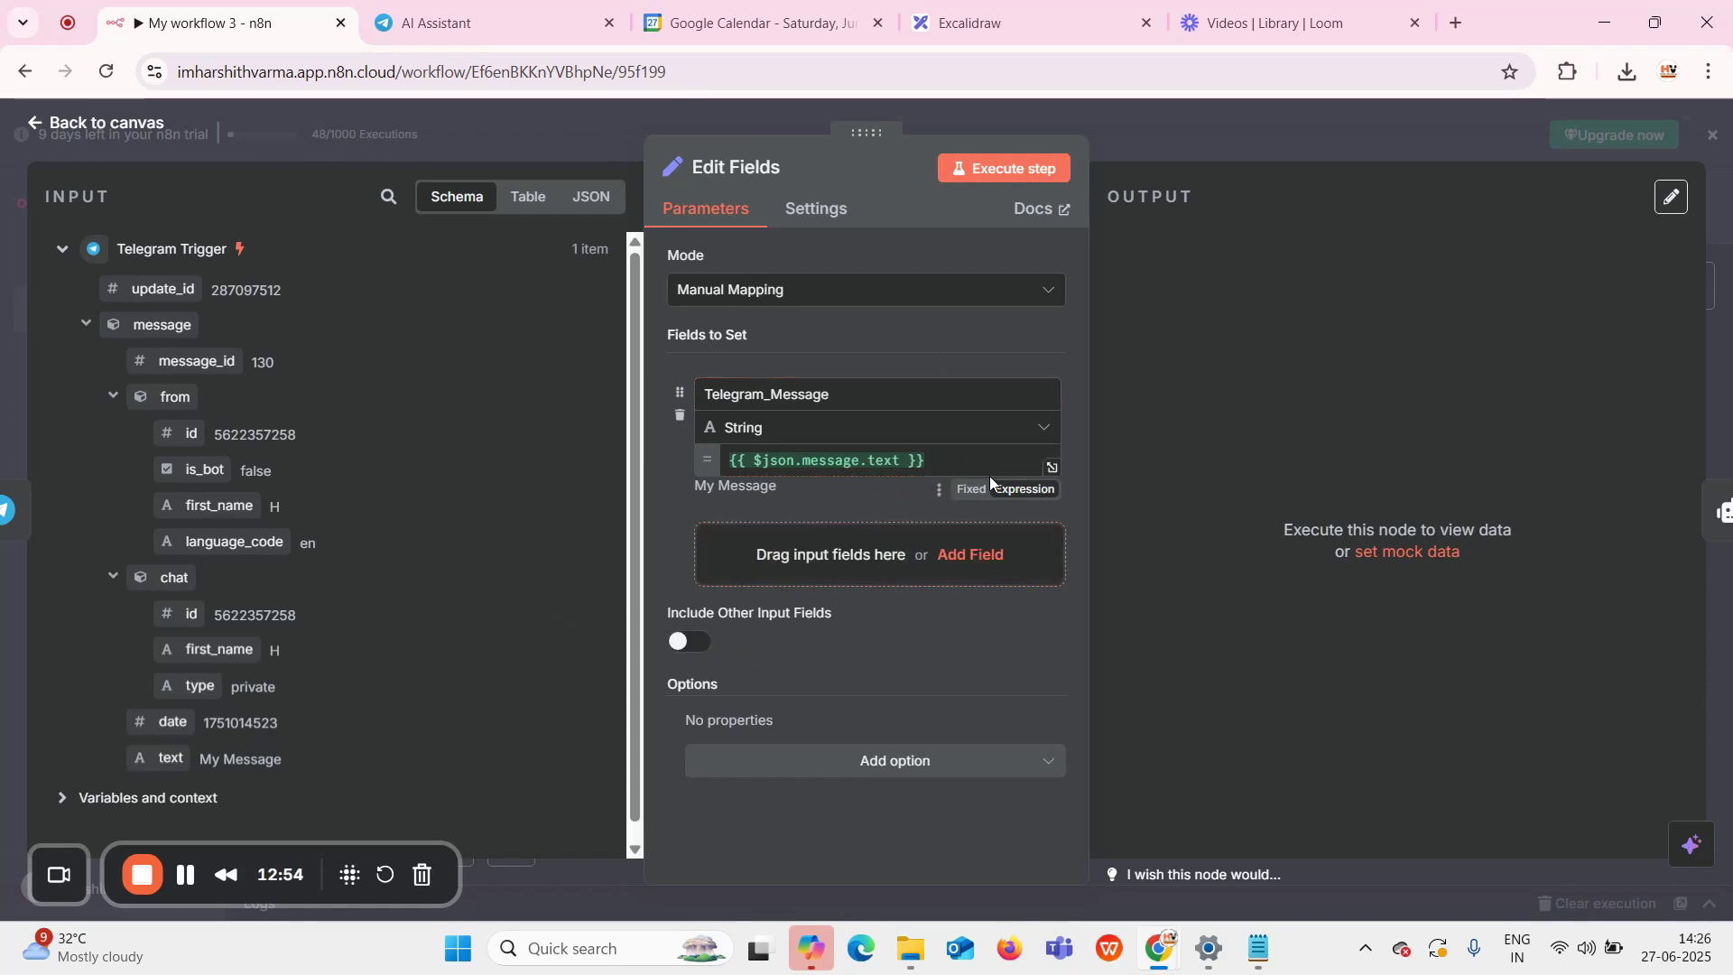
click(964, 467)
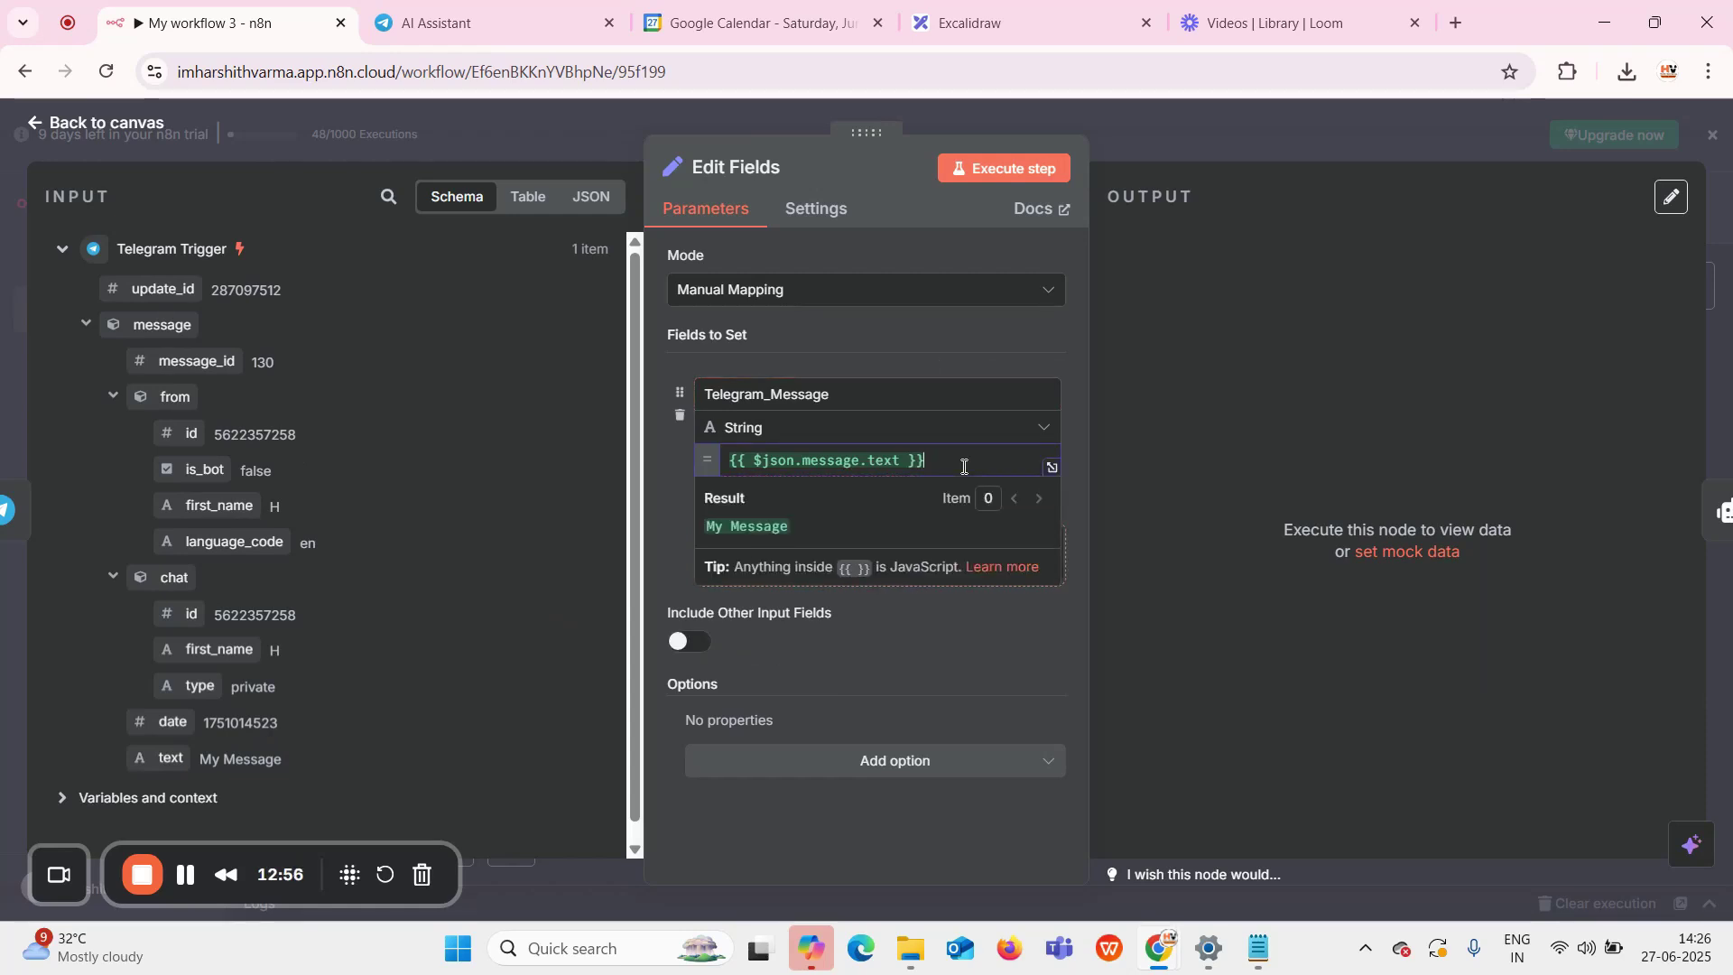
key(BackSpace)
key(BackSpace)
key(BackSpace)
key(BackSpace)
key(BackSpace)
key(BackSpace)
key(BackSpace)
key(BackSpace)
key(BackSpace)
key(BackSpace)
key(BackSpace)
key(BackSpace)
key(BackSpace)
key(BackSpace)
key(BackSpace)
key(BackSpace)
key(BackSpace)
key(BackSpace)
key(BackSpace)
key(BackSpace)
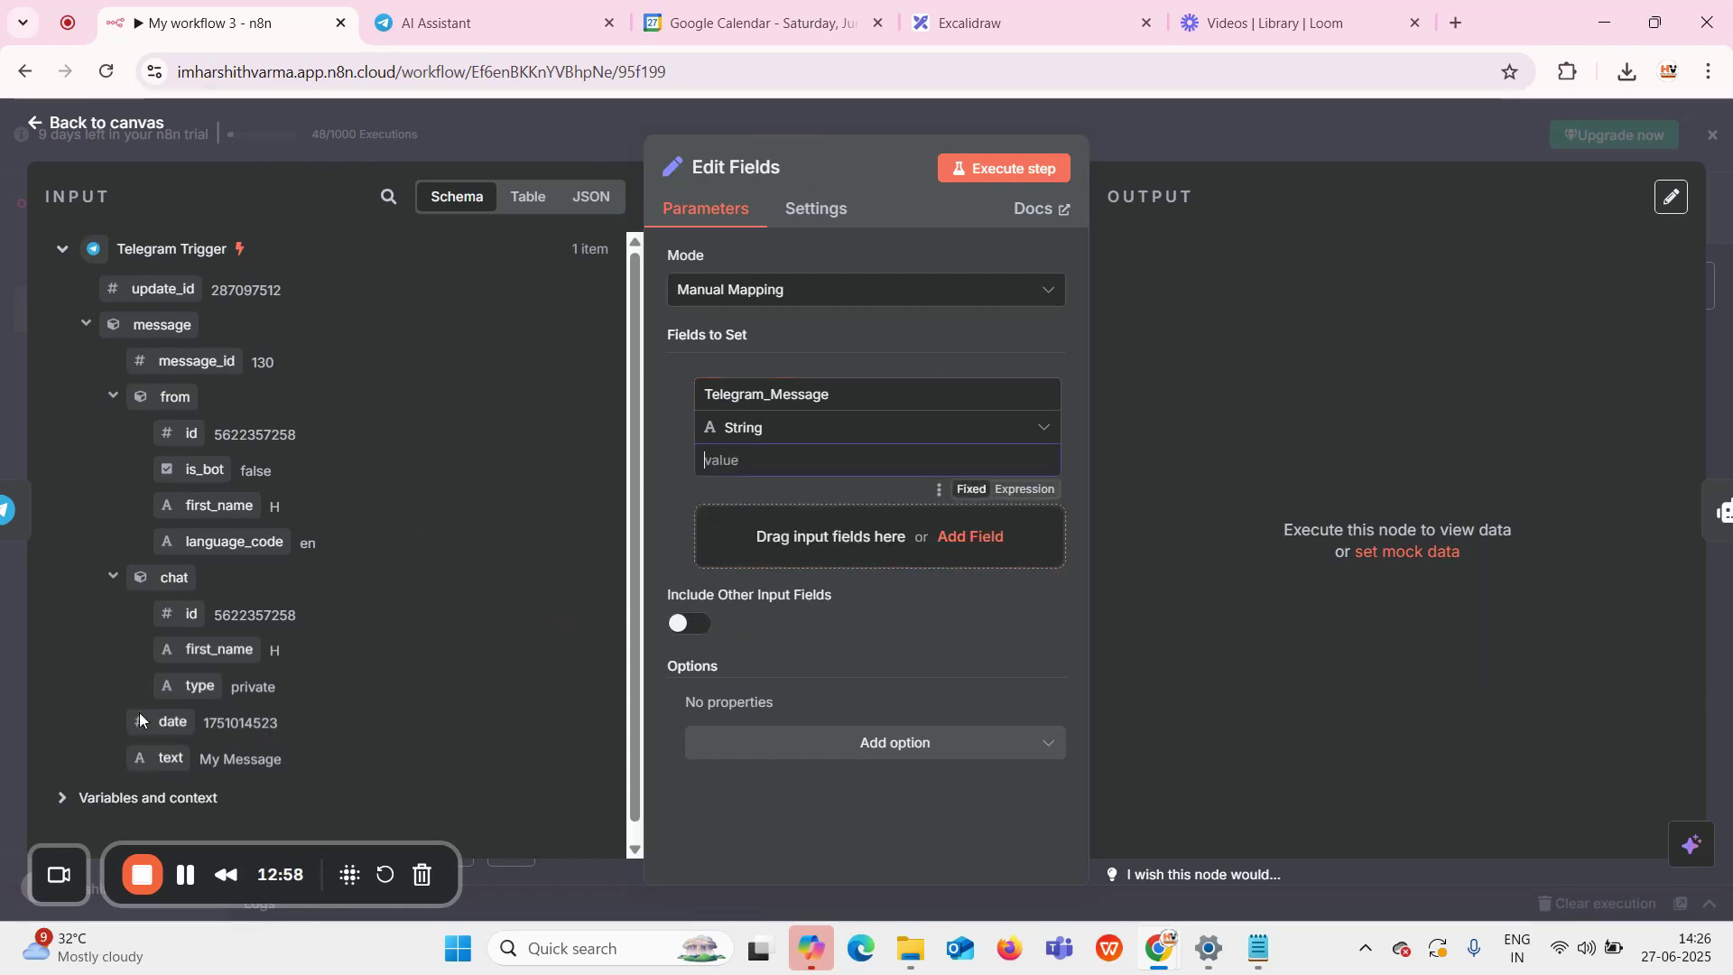
Map the Telegram Trigger's message text to the Telegram_Message value, execute the Edit Fields step, and return to the canvas
drag(163, 758, 706, 475)
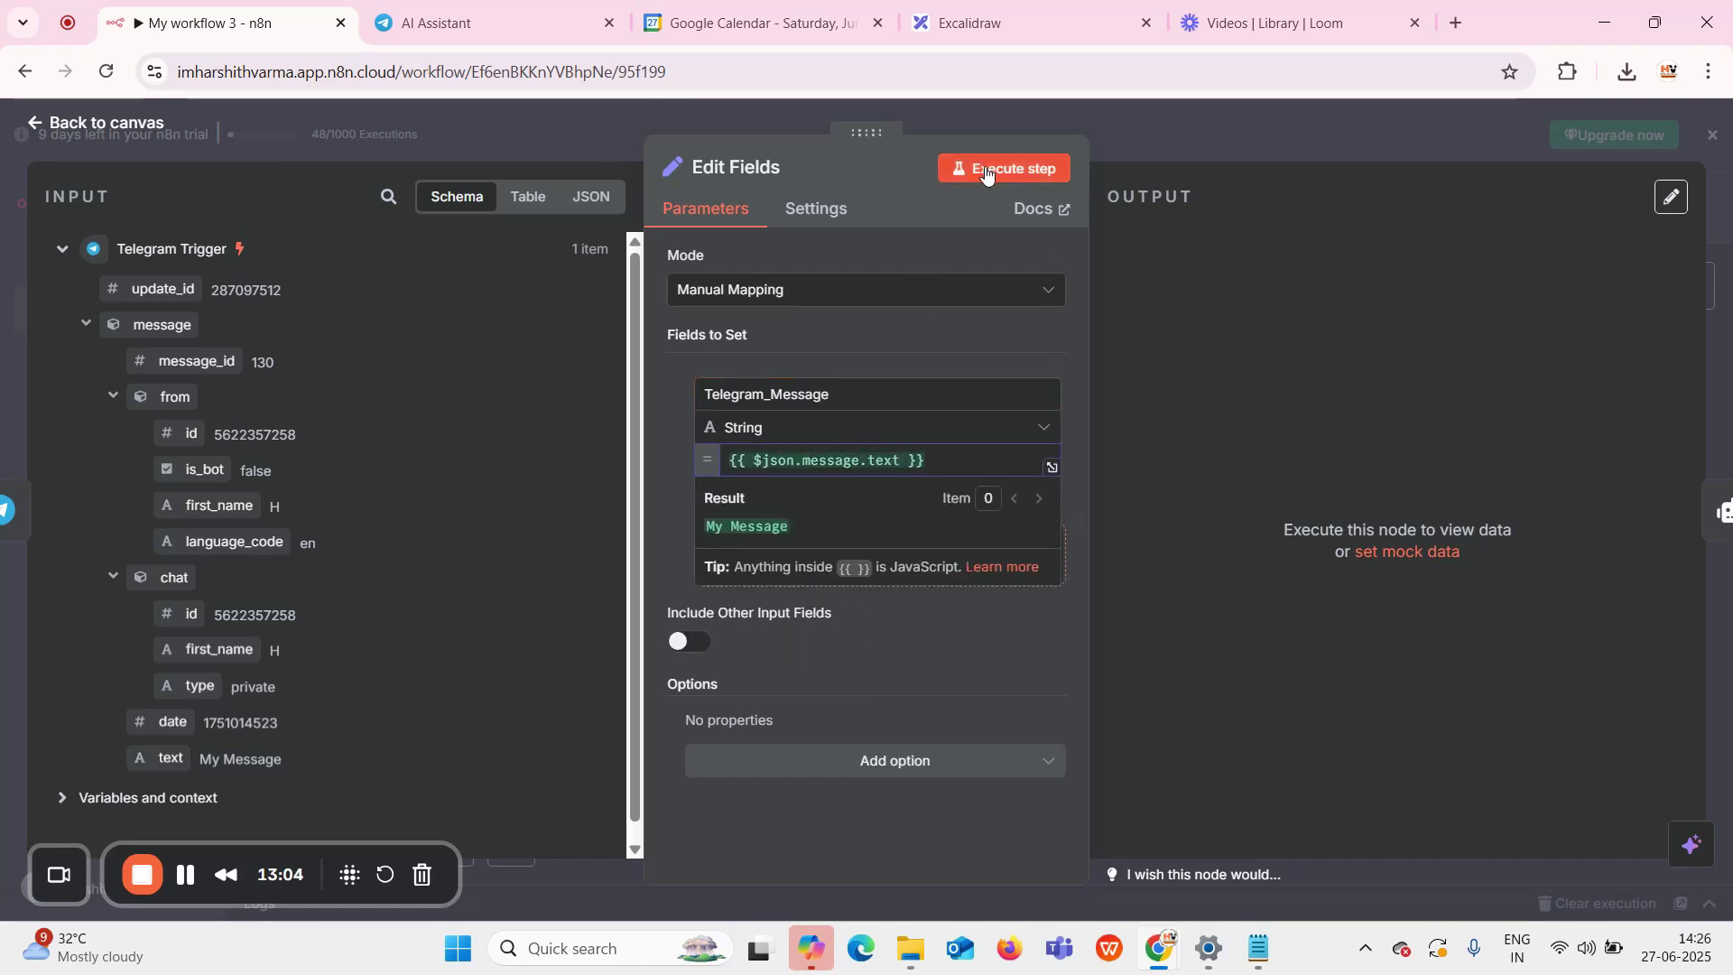
click(987, 169)
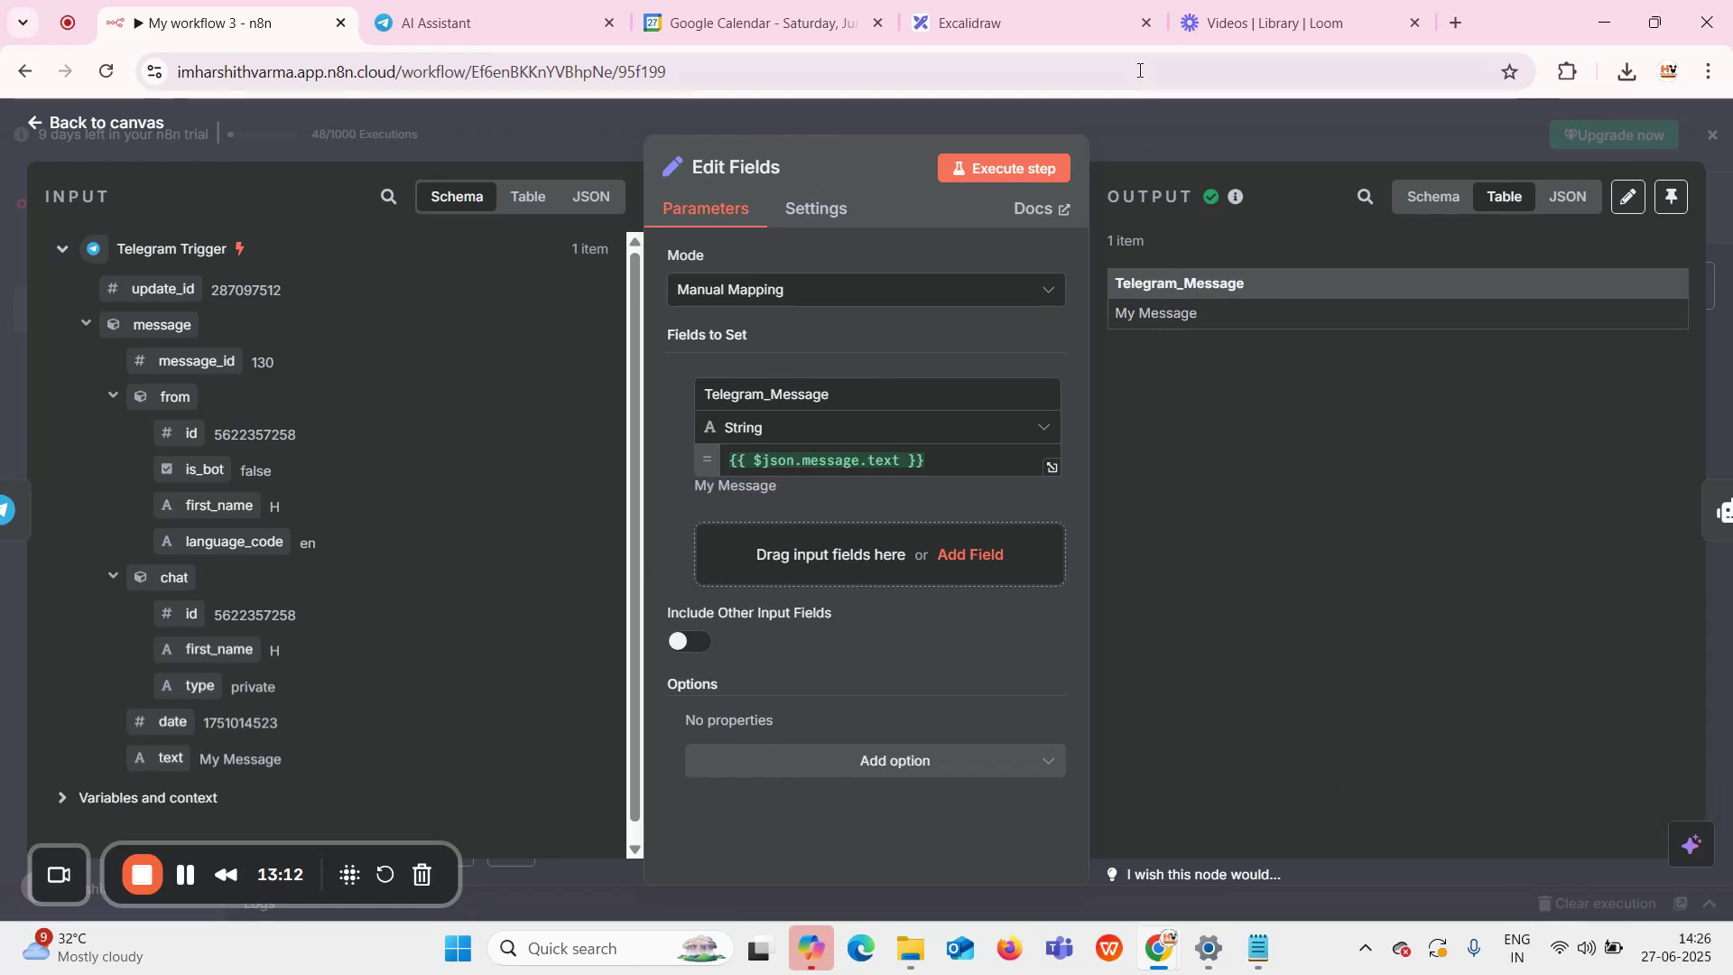
click(1182, 123)
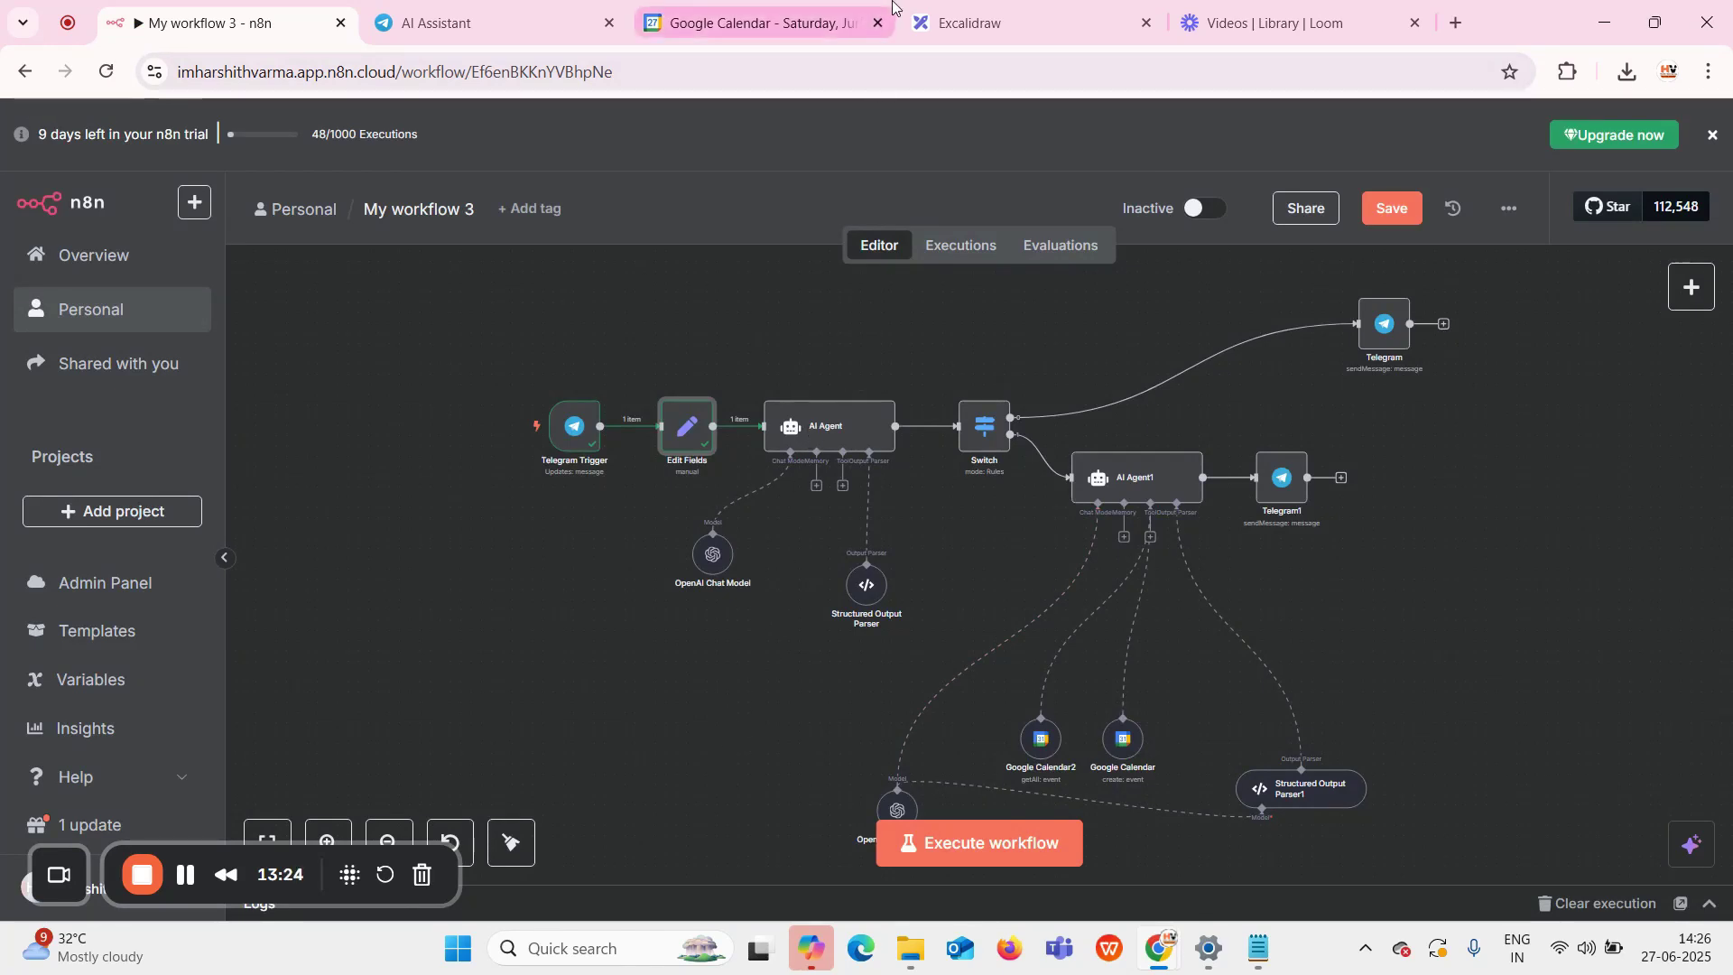
Review the greeting-or-booking decision in the Excalidraw flowchart and check the AI Assistant chat in Telegram
click(996, 36)
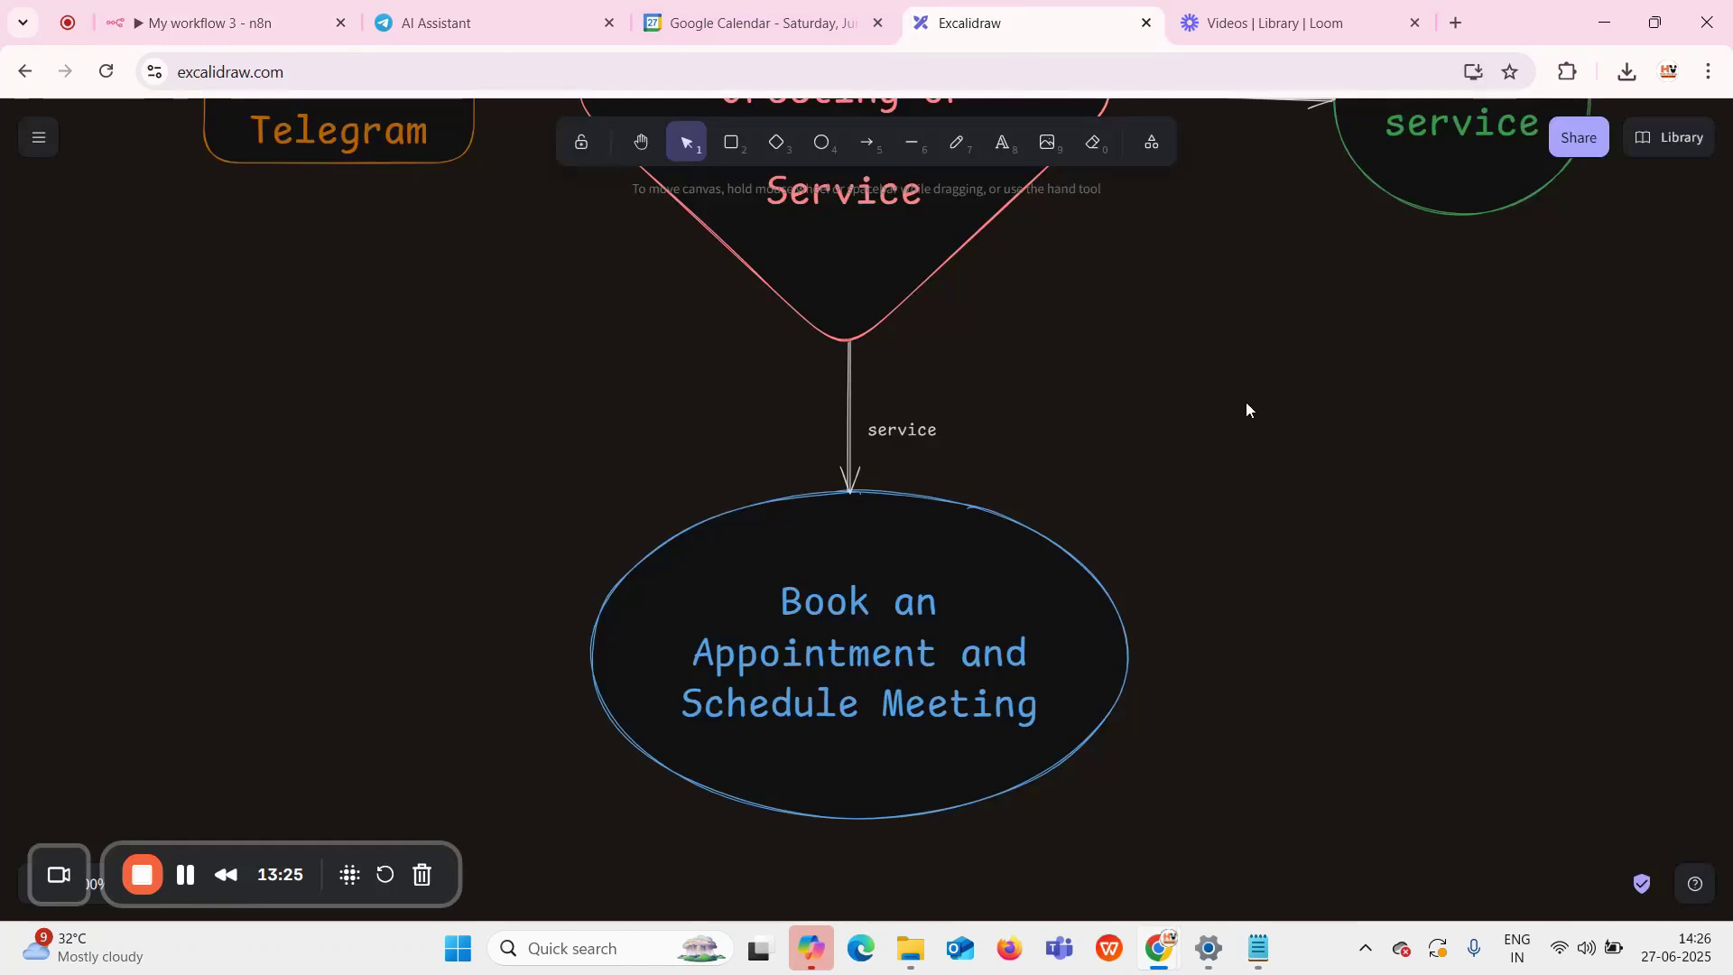
scroll(1248, 403, up, 1)
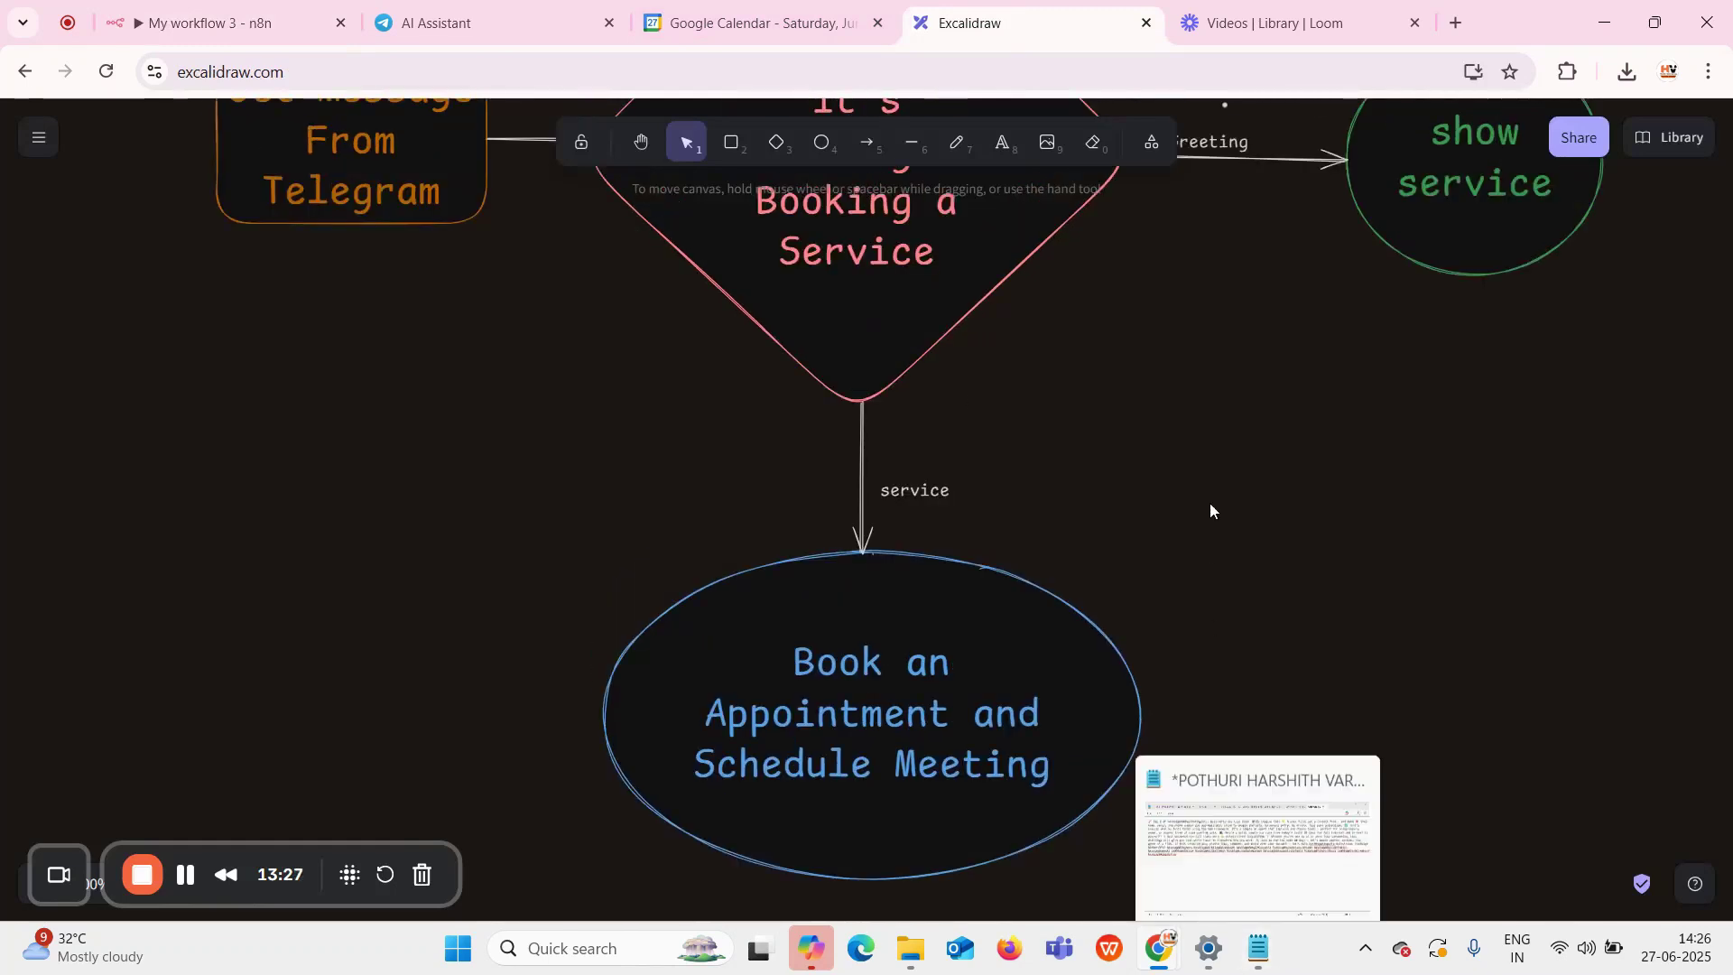
drag(1233, 322, 1227, 632)
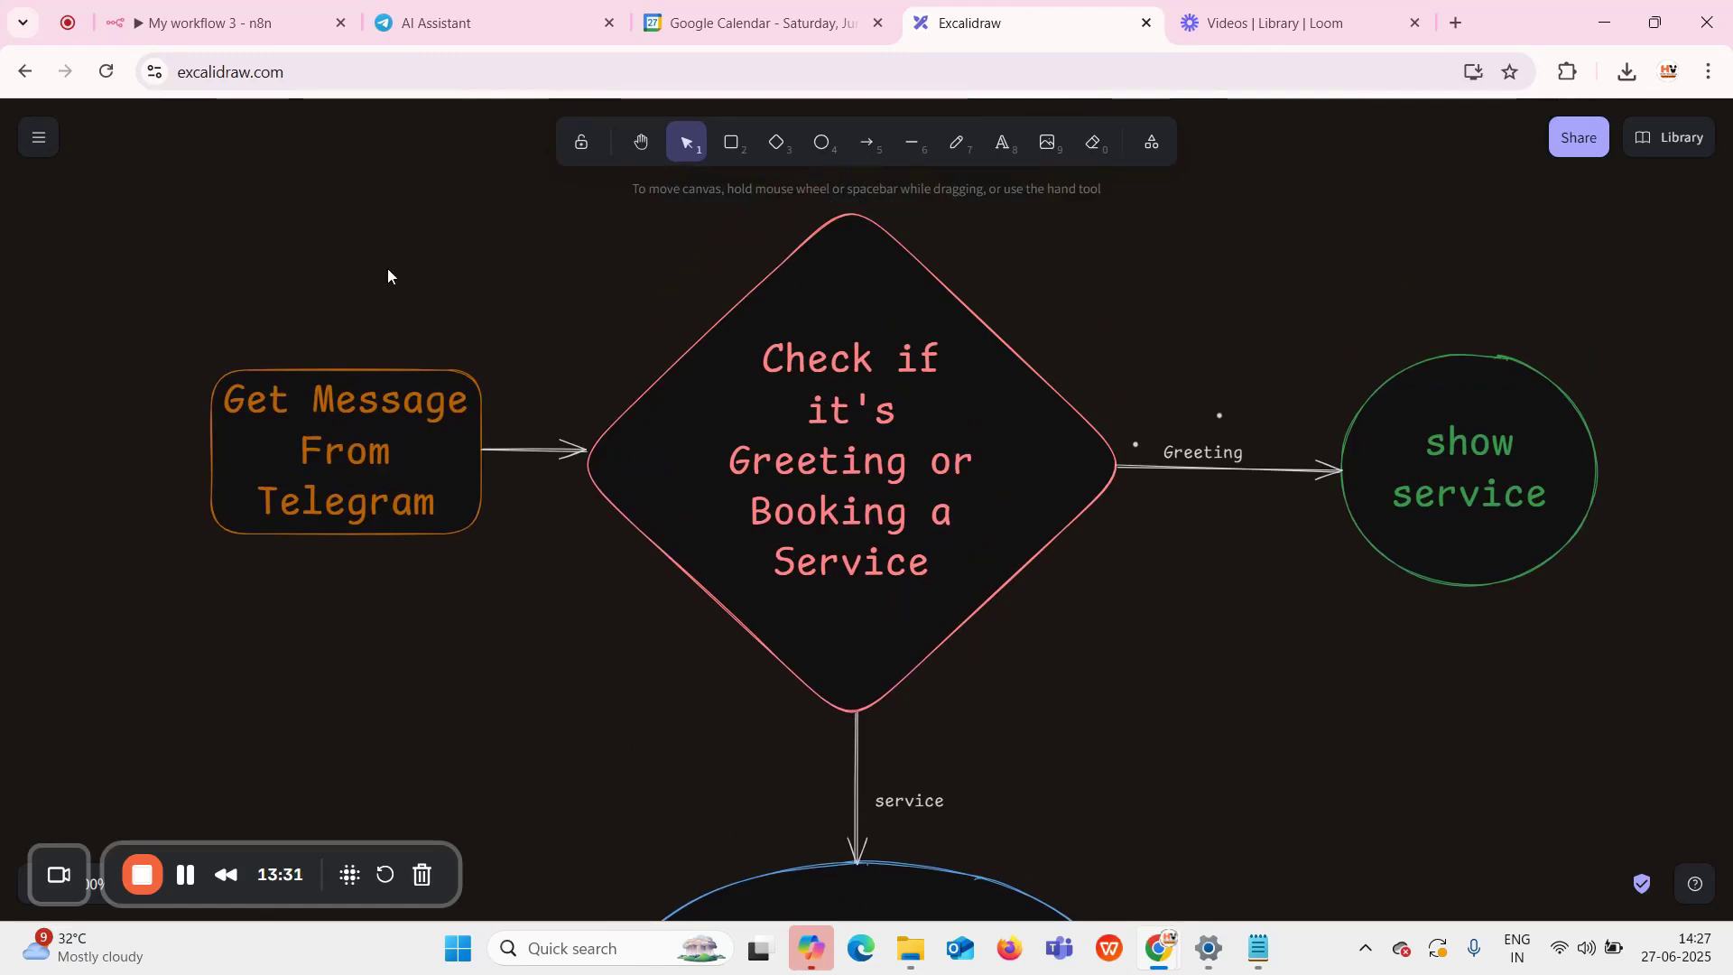
click(484, 24)
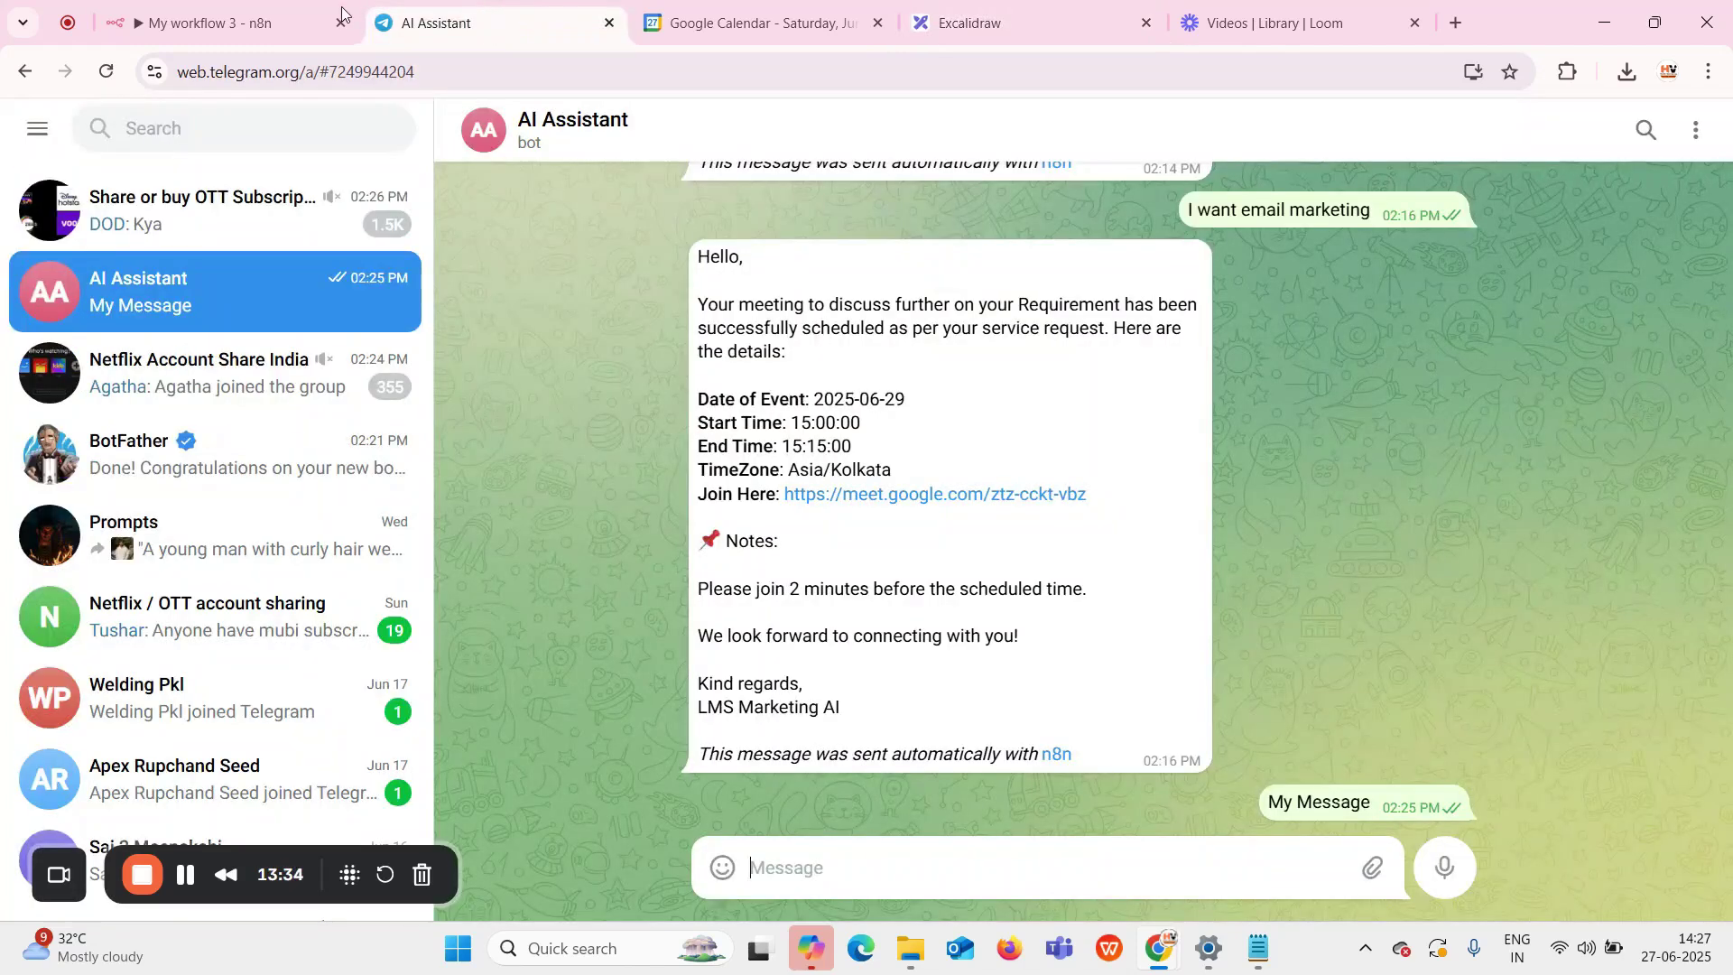
Switch to n8n, read the AI Agent's classification prompt and output format setting, and return to the canvas
click(230, 24)
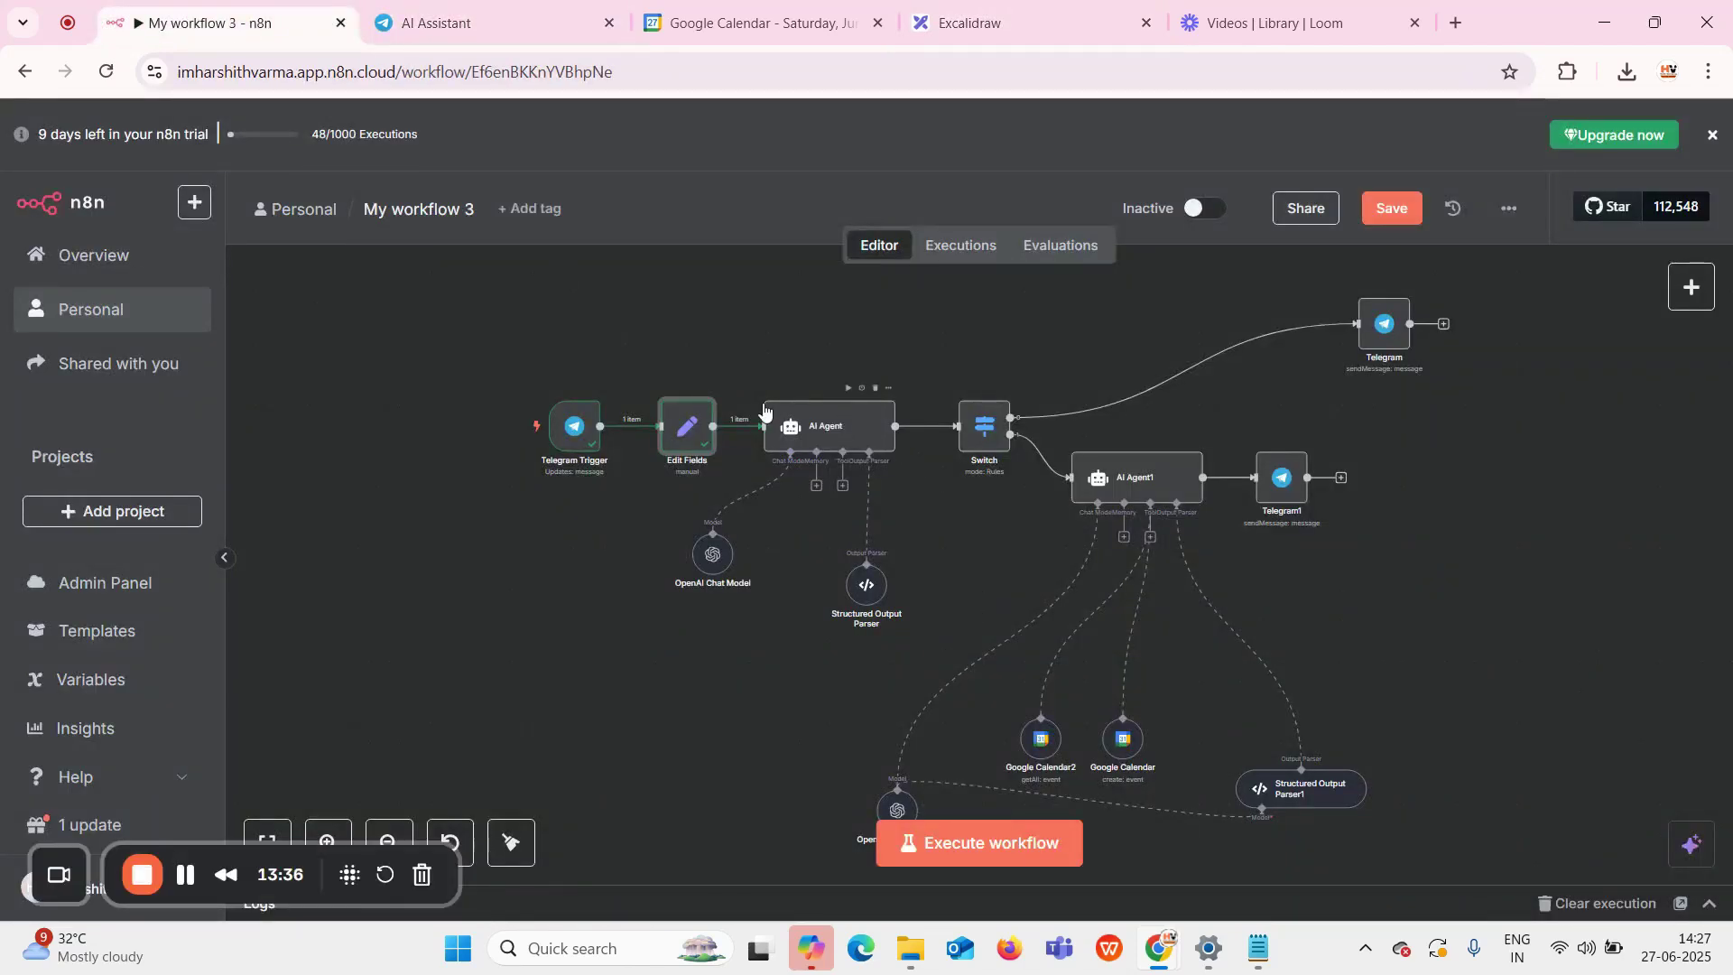
click(788, 433)
double_click(788, 431)
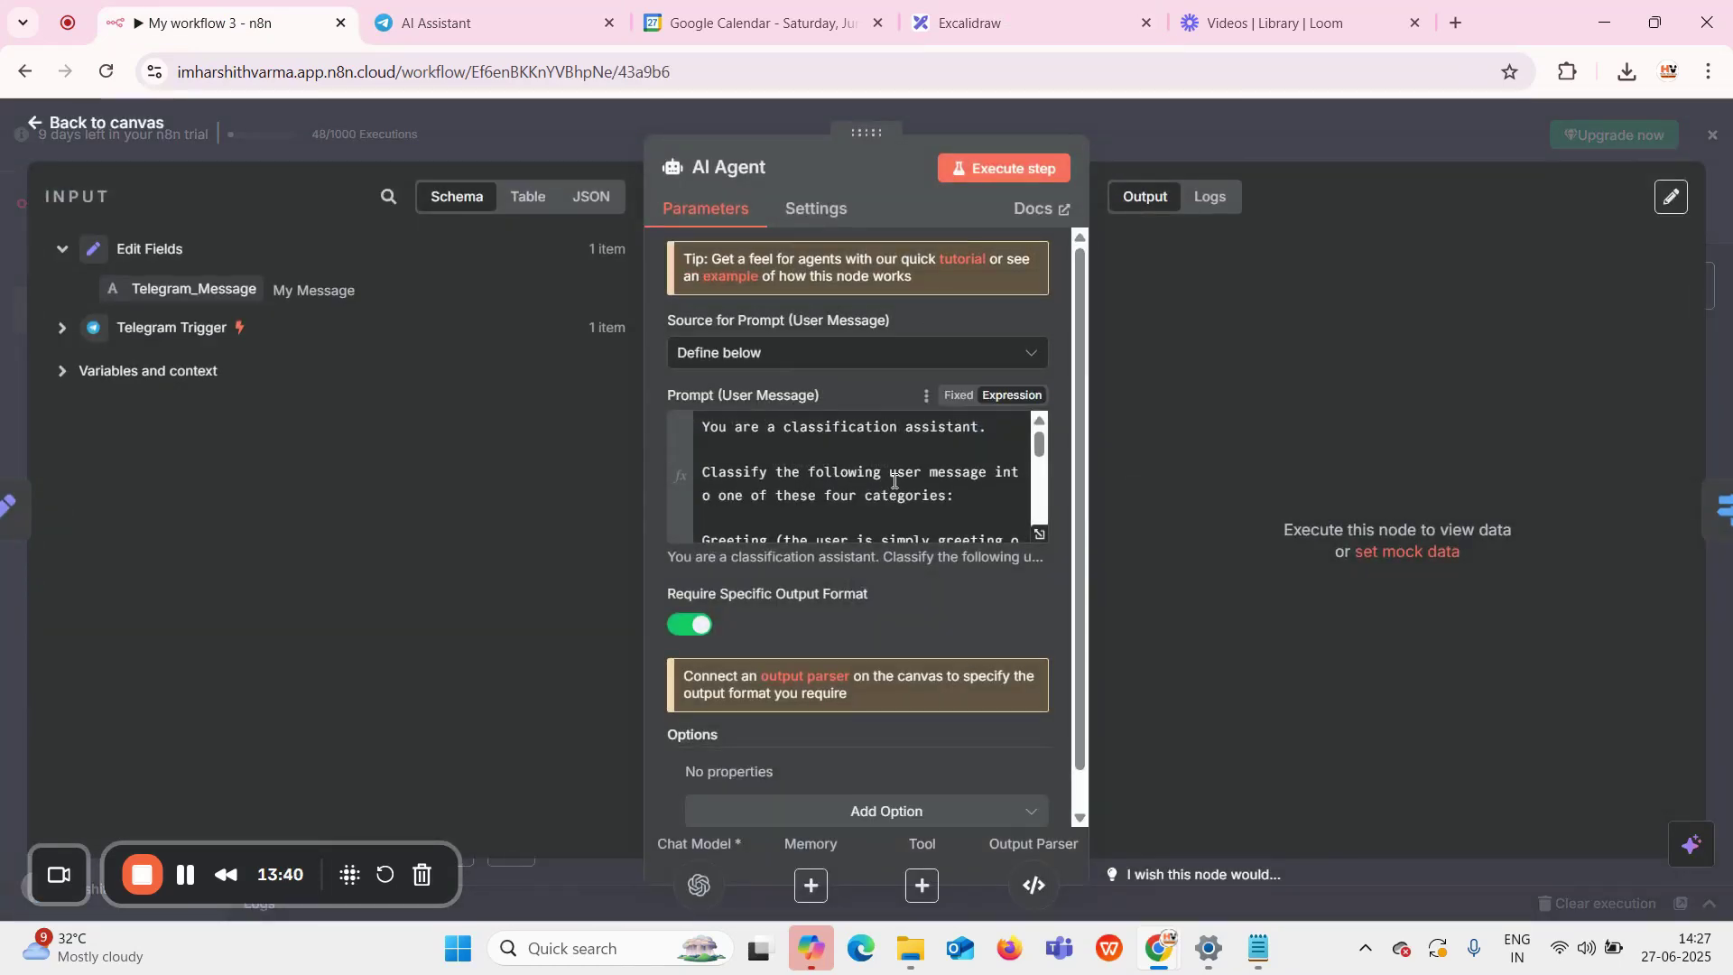
click(1040, 534)
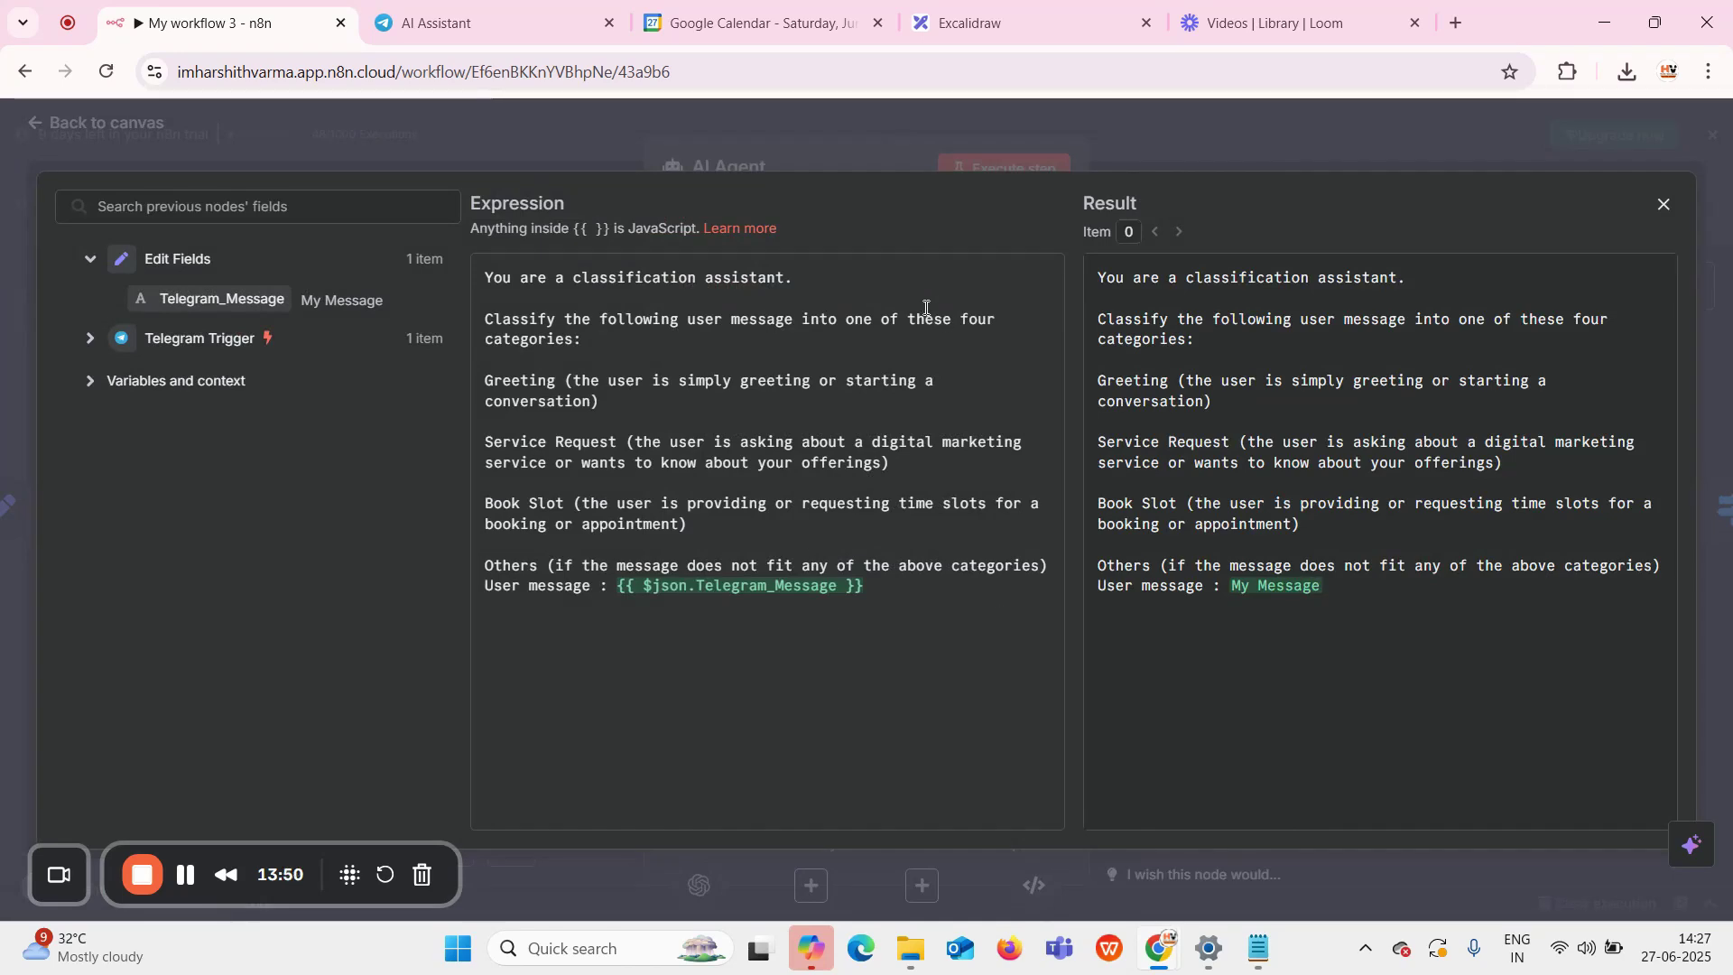
click(1241, 140)
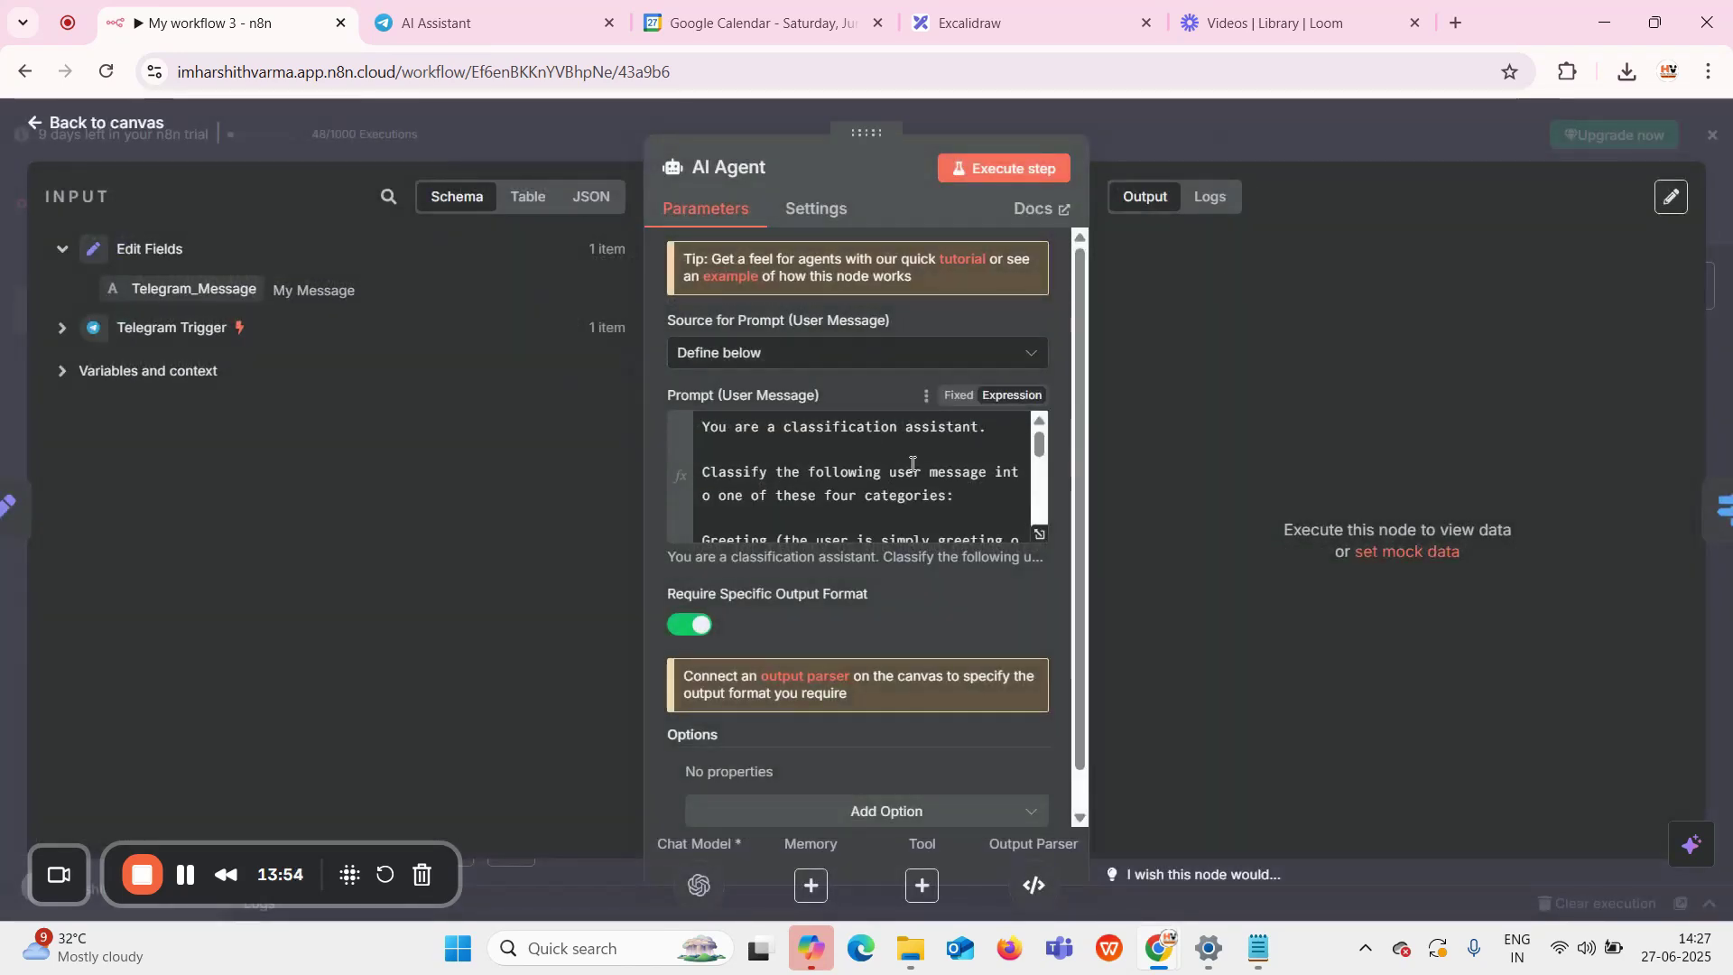
scroll(916, 474, down, 5)
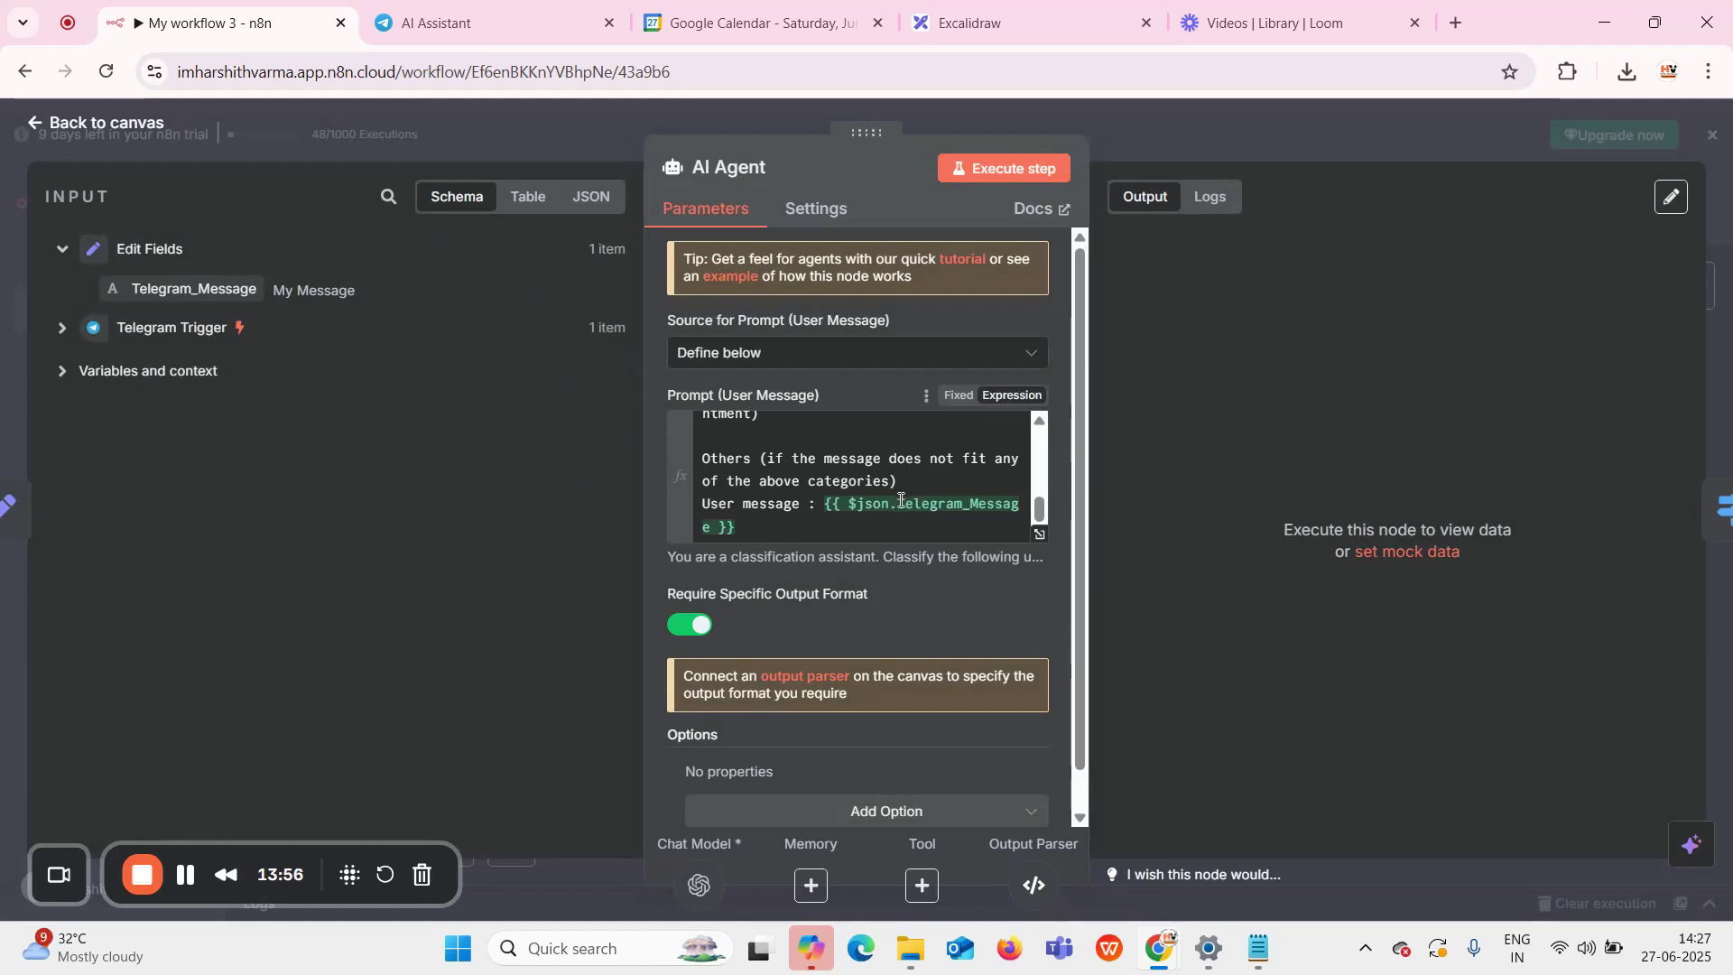
scroll(901, 499, down, 1)
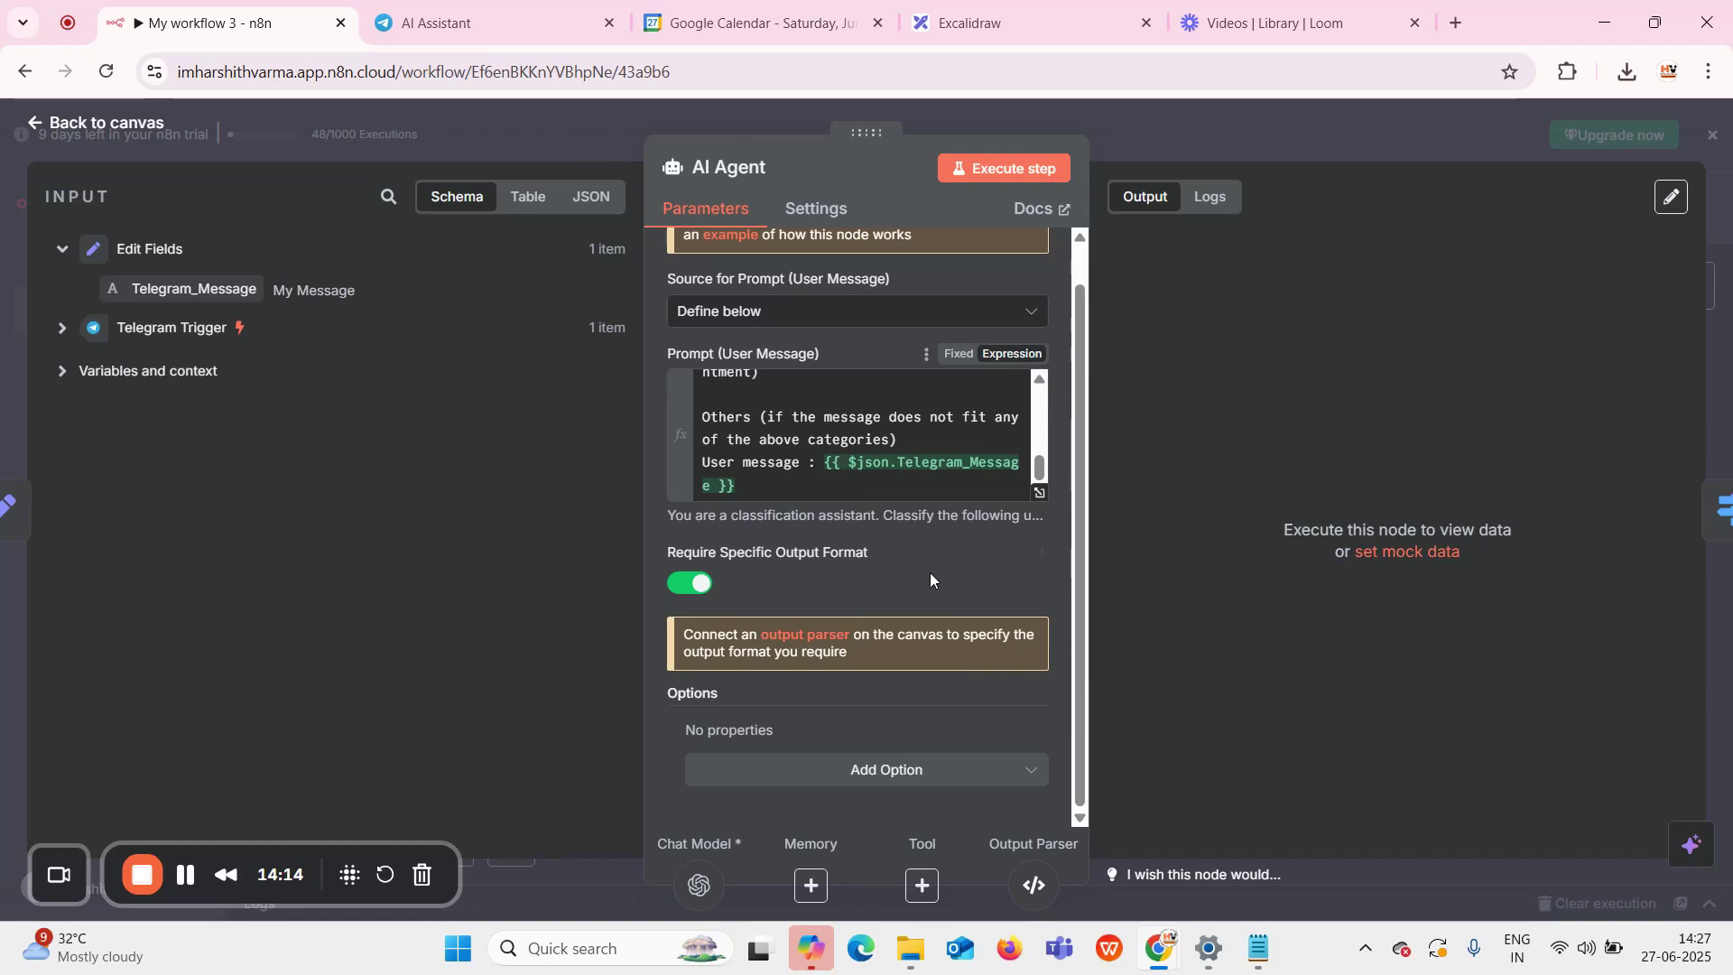
click(1064, 110)
Examine the chat model and output parser connected to the AI Agent on the canvas
scroll(821, 524, up, 2)
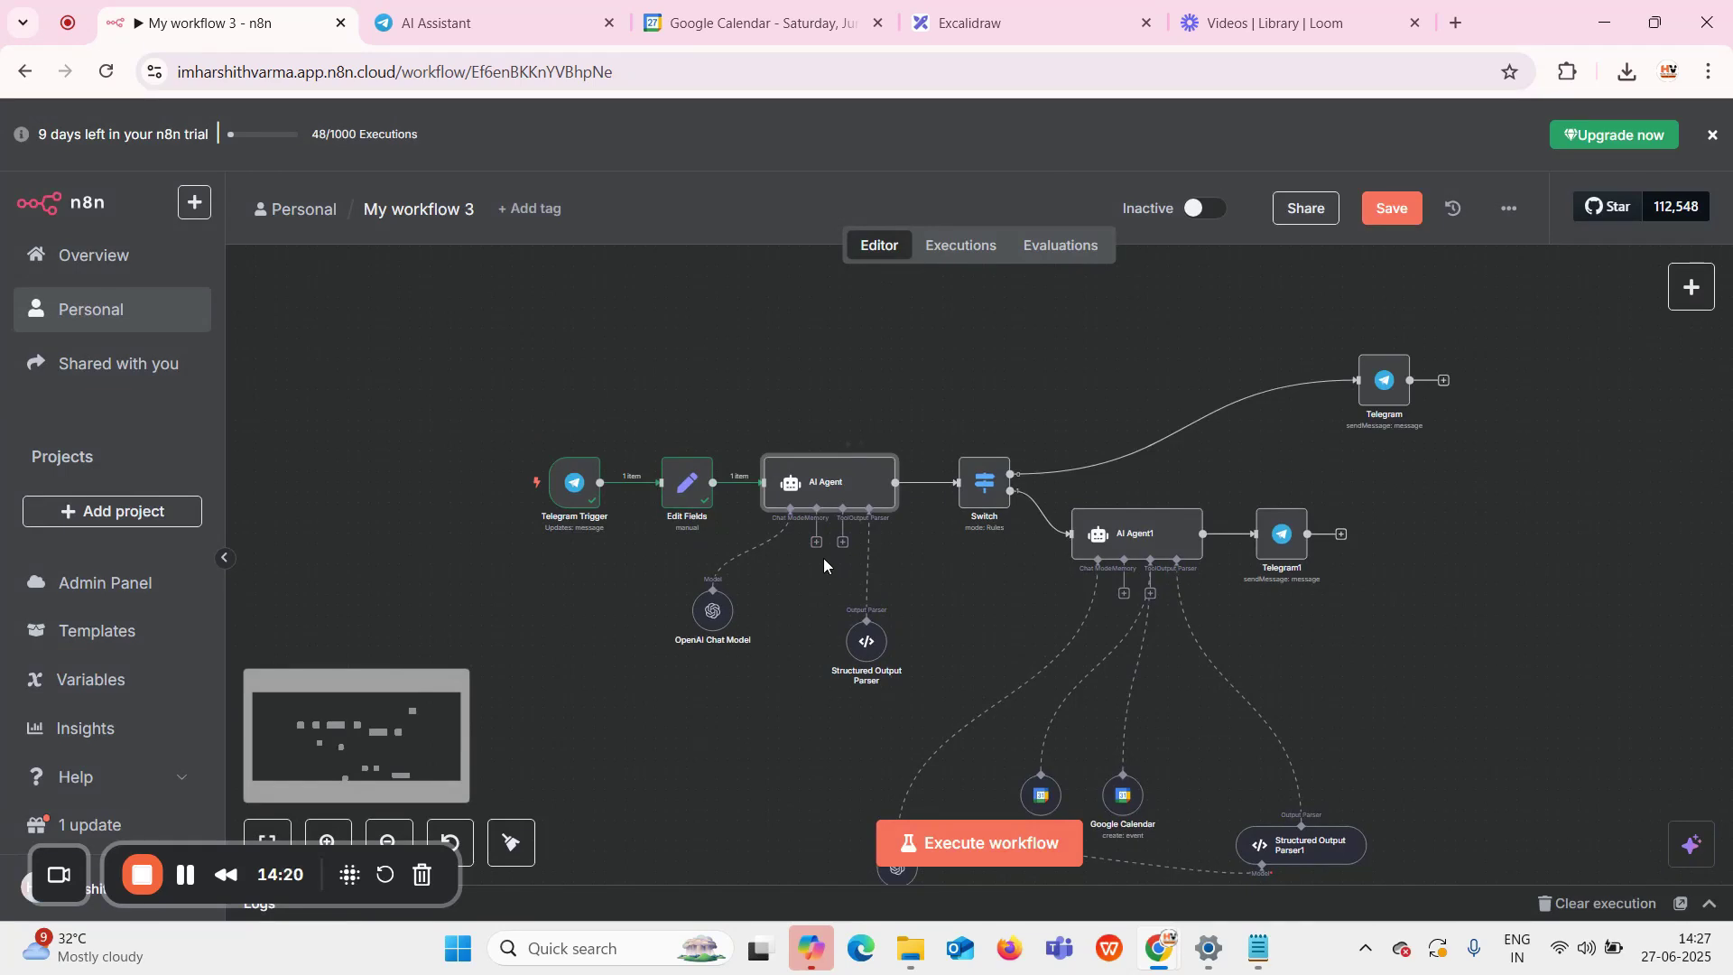
scroll(824, 566, up, 2)
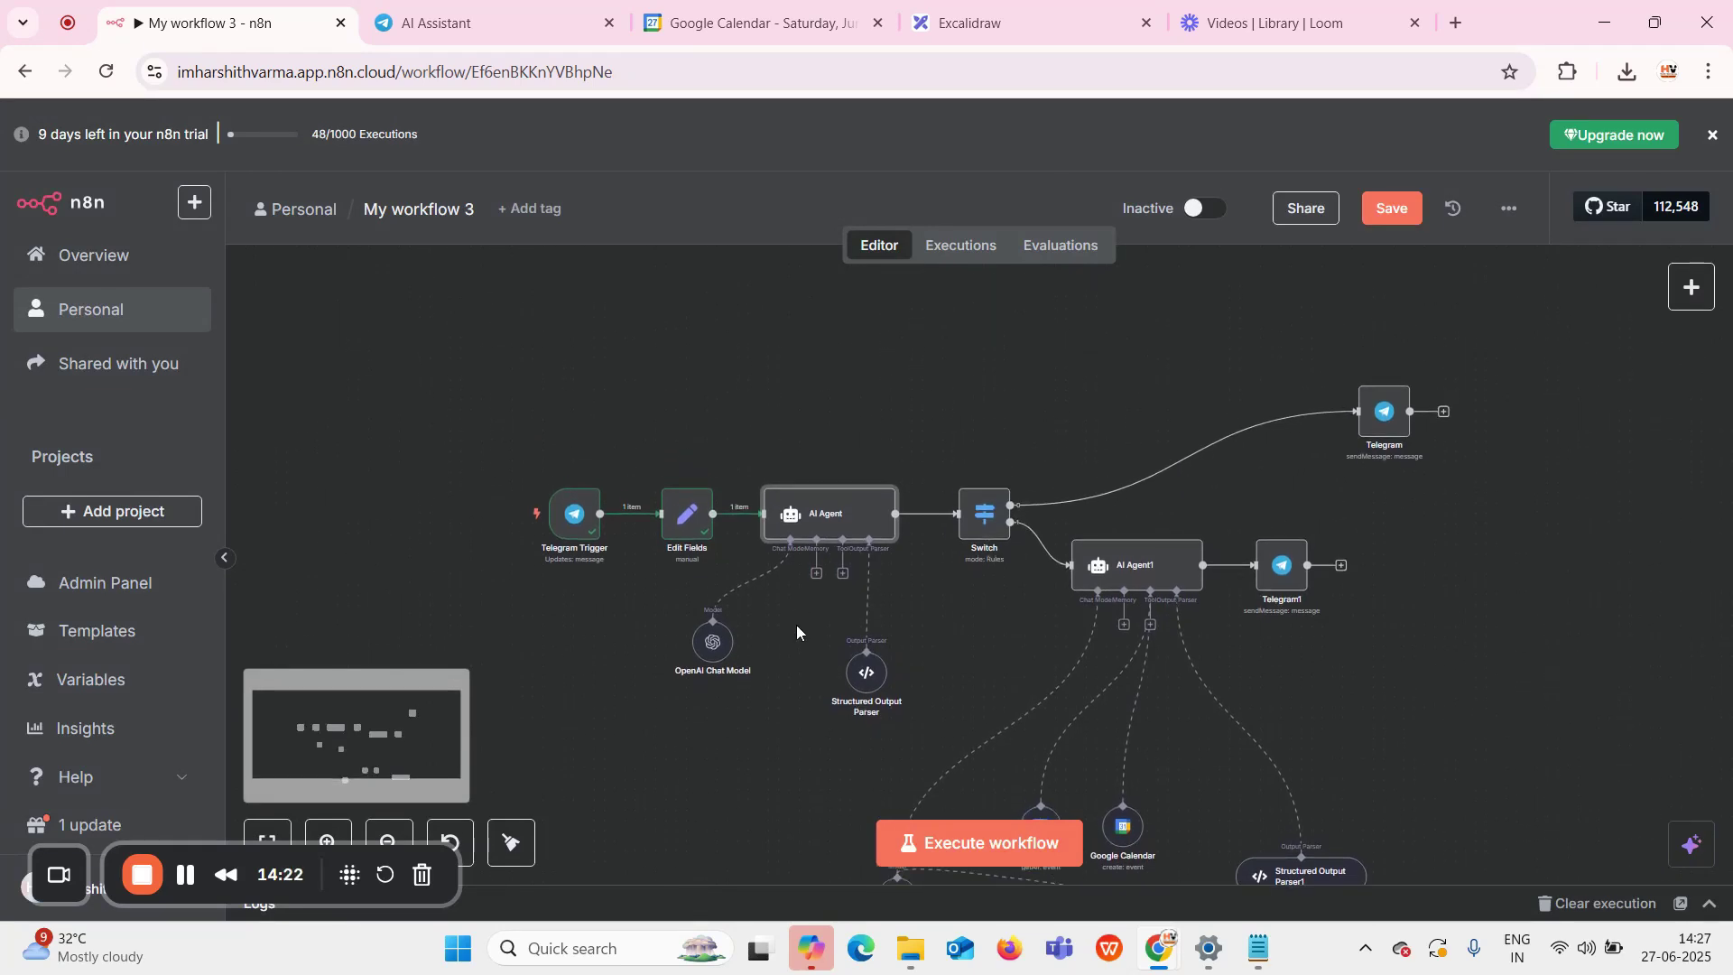
scroll(797, 632, up, 2)
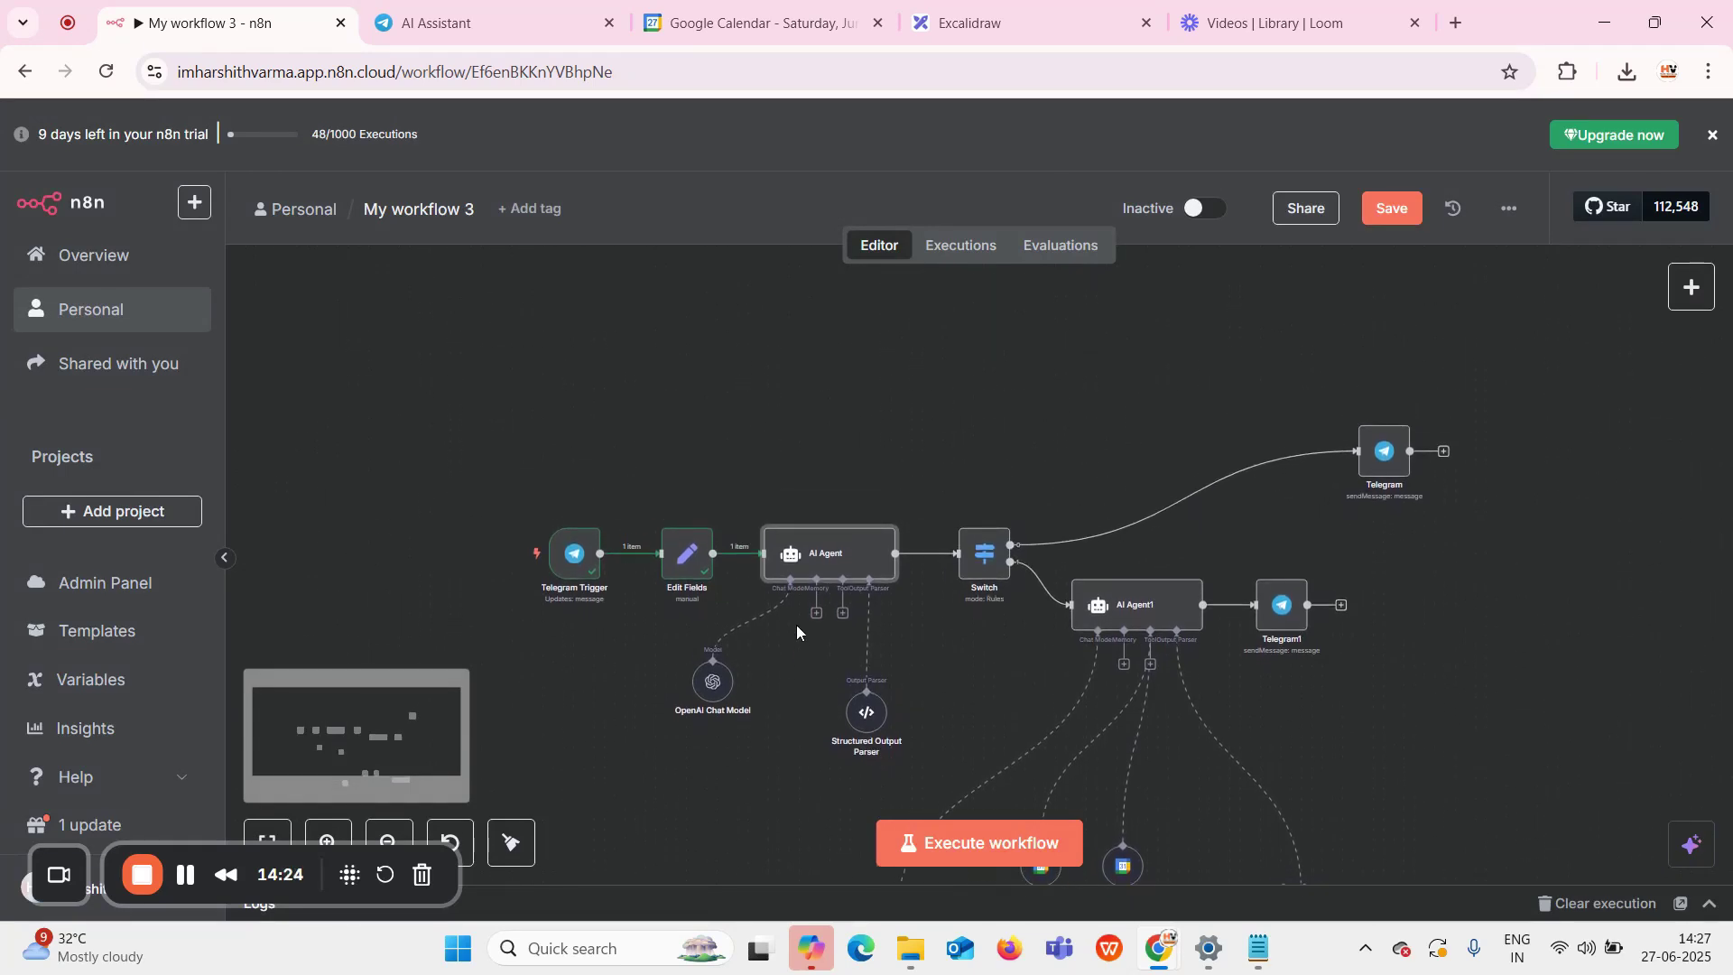
scroll(796, 625, down, 5)
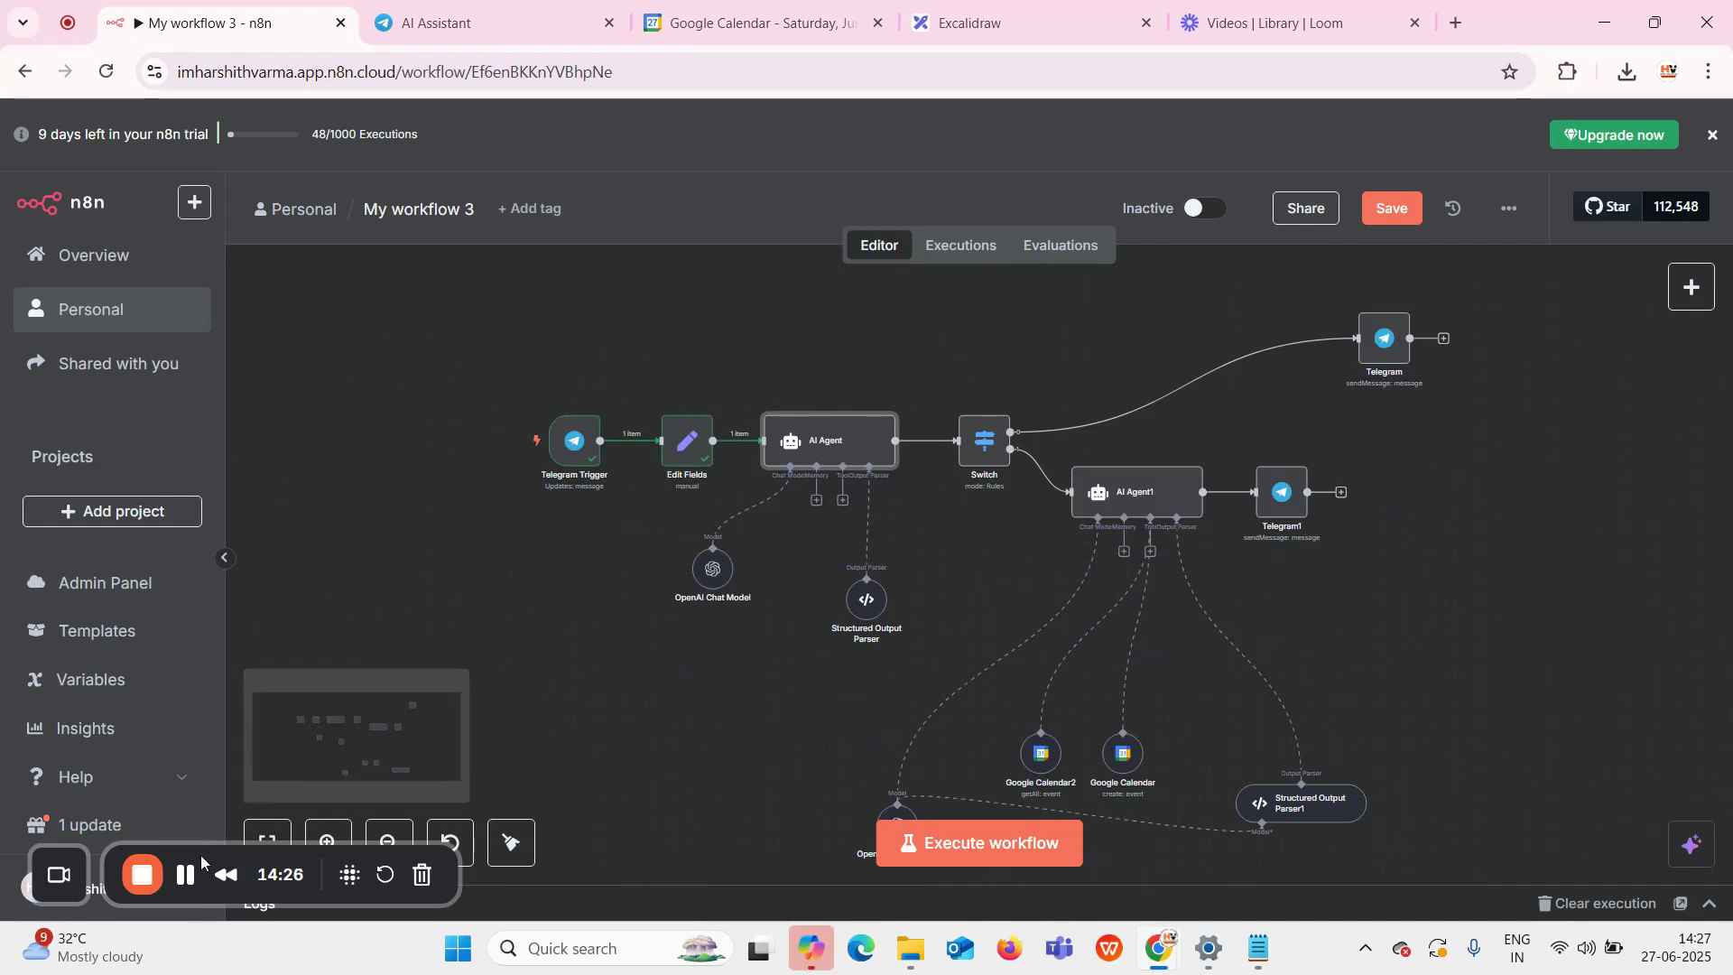
click(330, 839)
click(331, 839)
drag(816, 426, 894, 558)
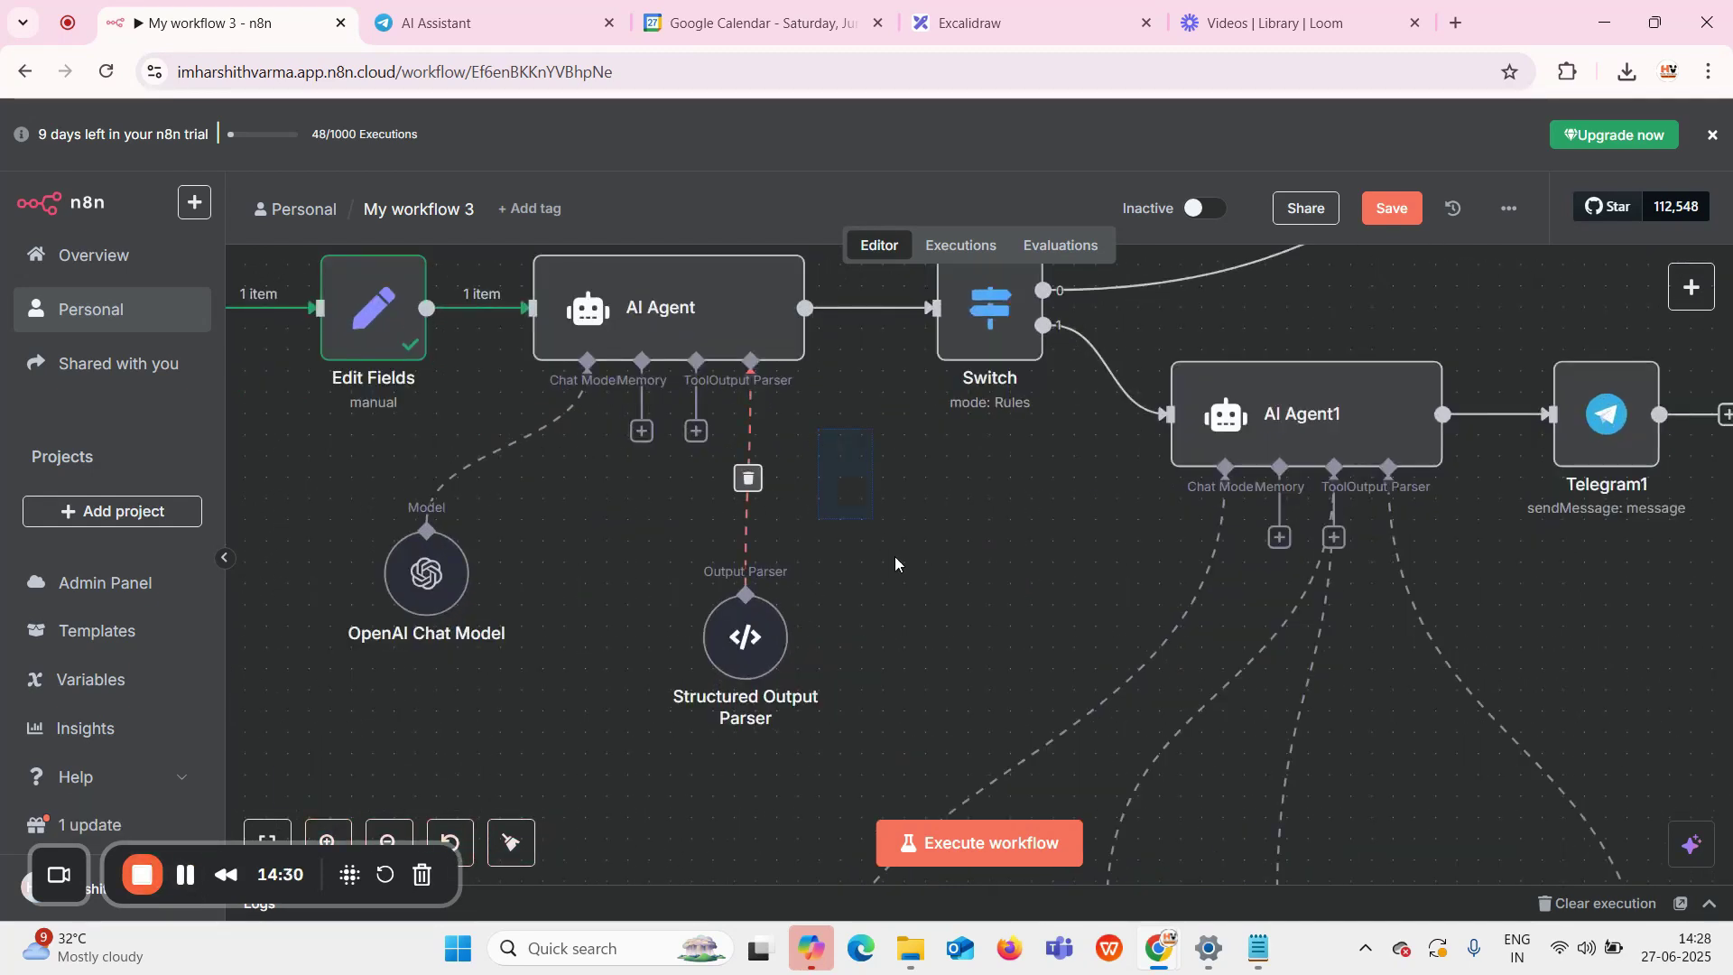
scroll(858, 578, left, 3)
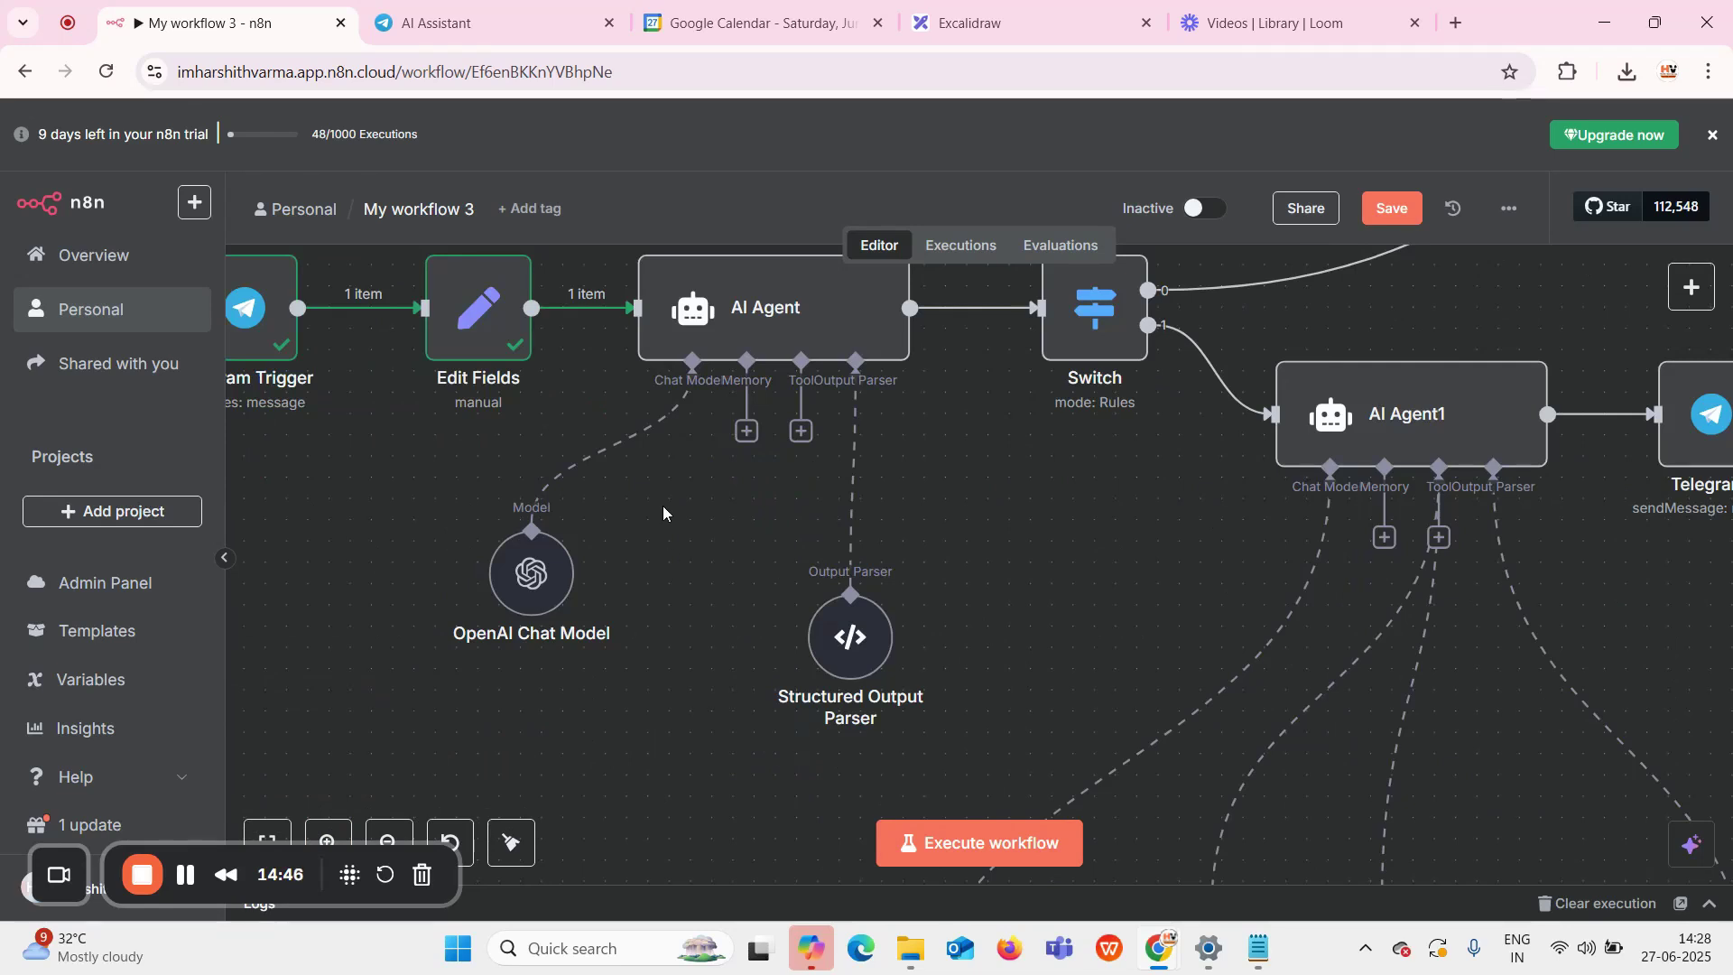
Open the OpenAI Chat Model node and view the form for a new OpenAI credential, closing it without saving
double_click(538, 579)
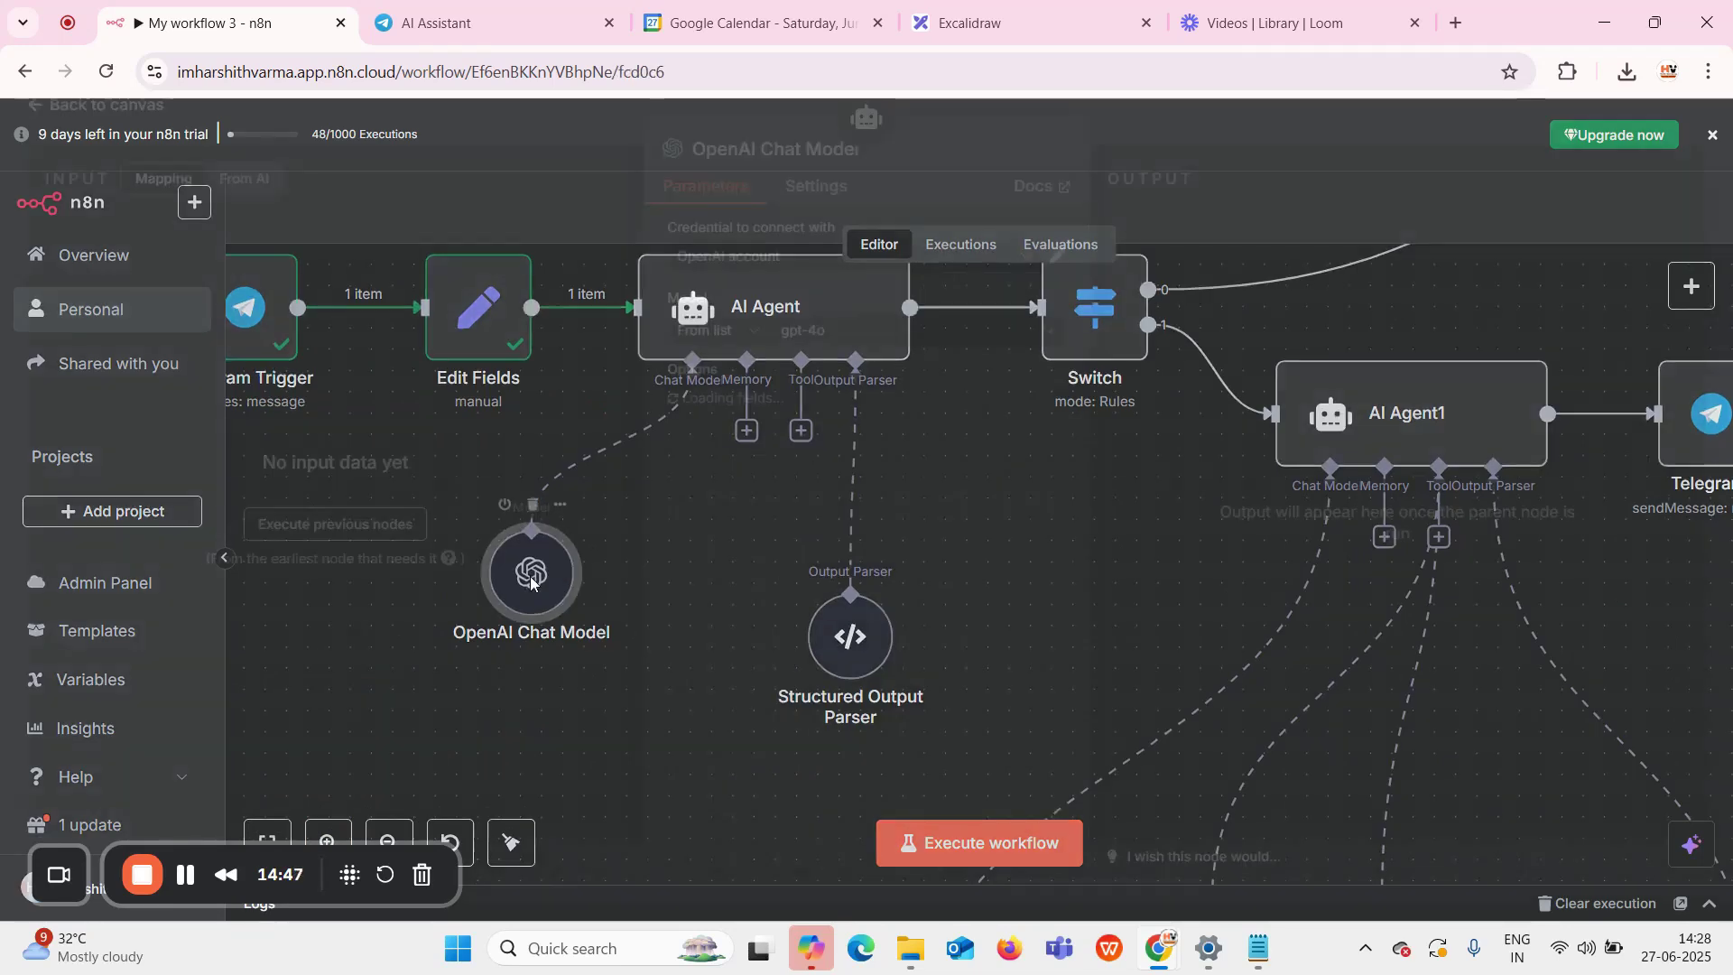
click(763, 274)
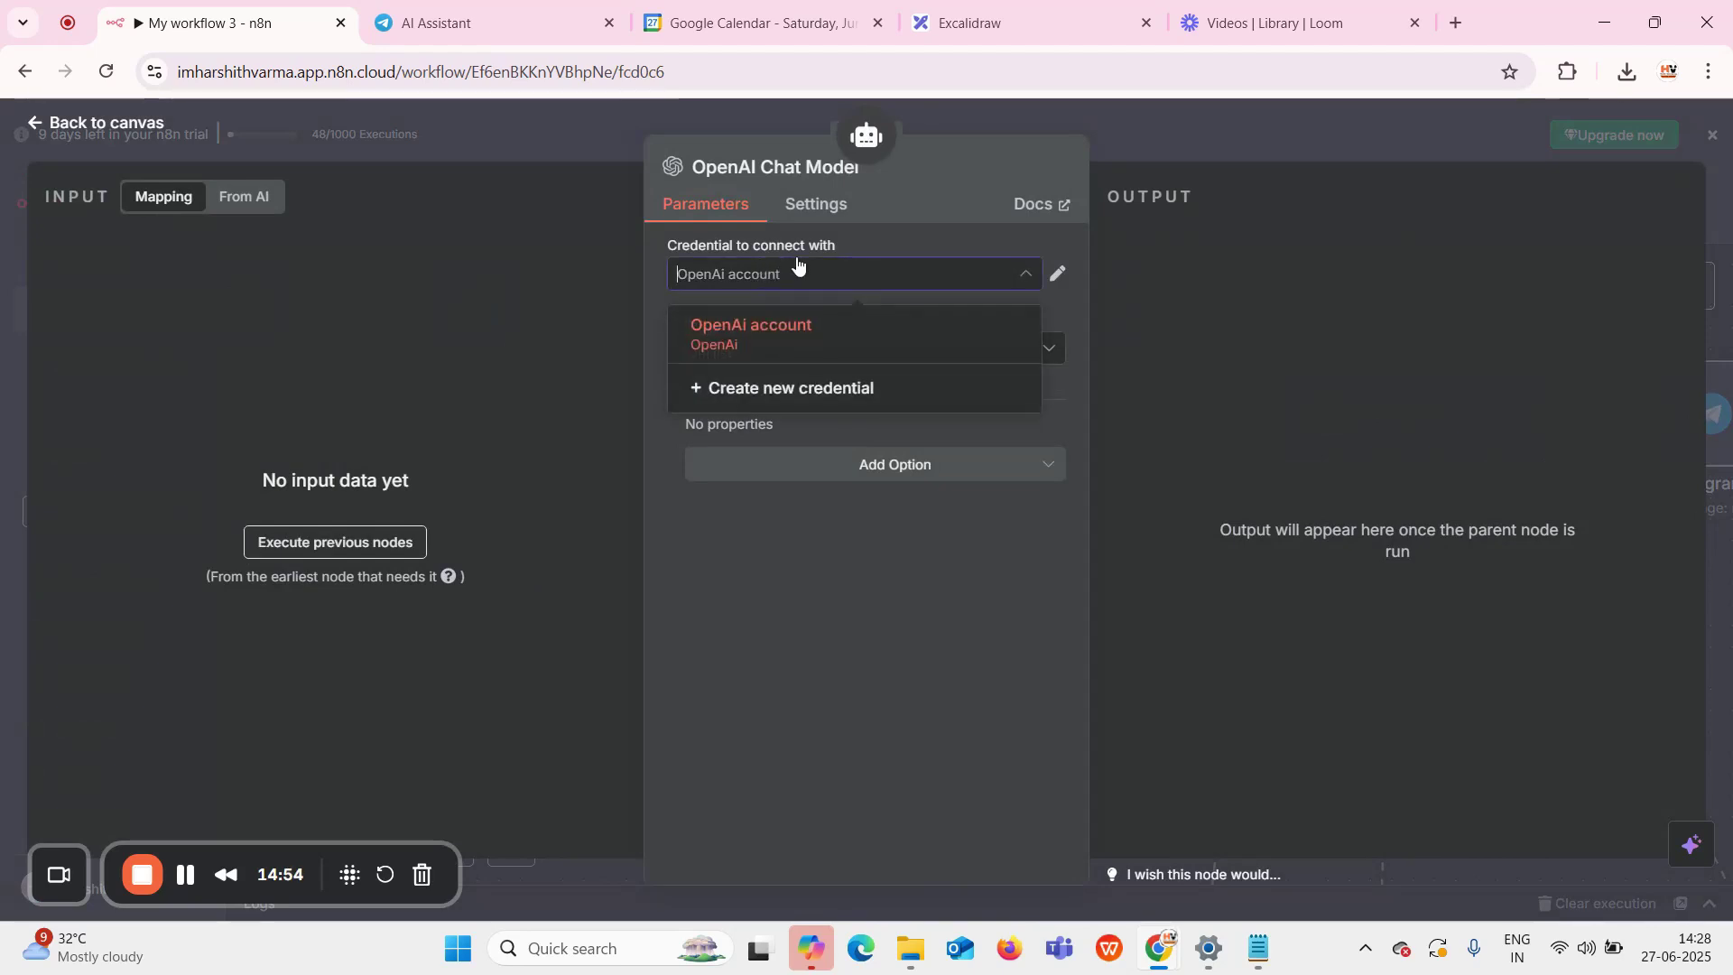
click(820, 390)
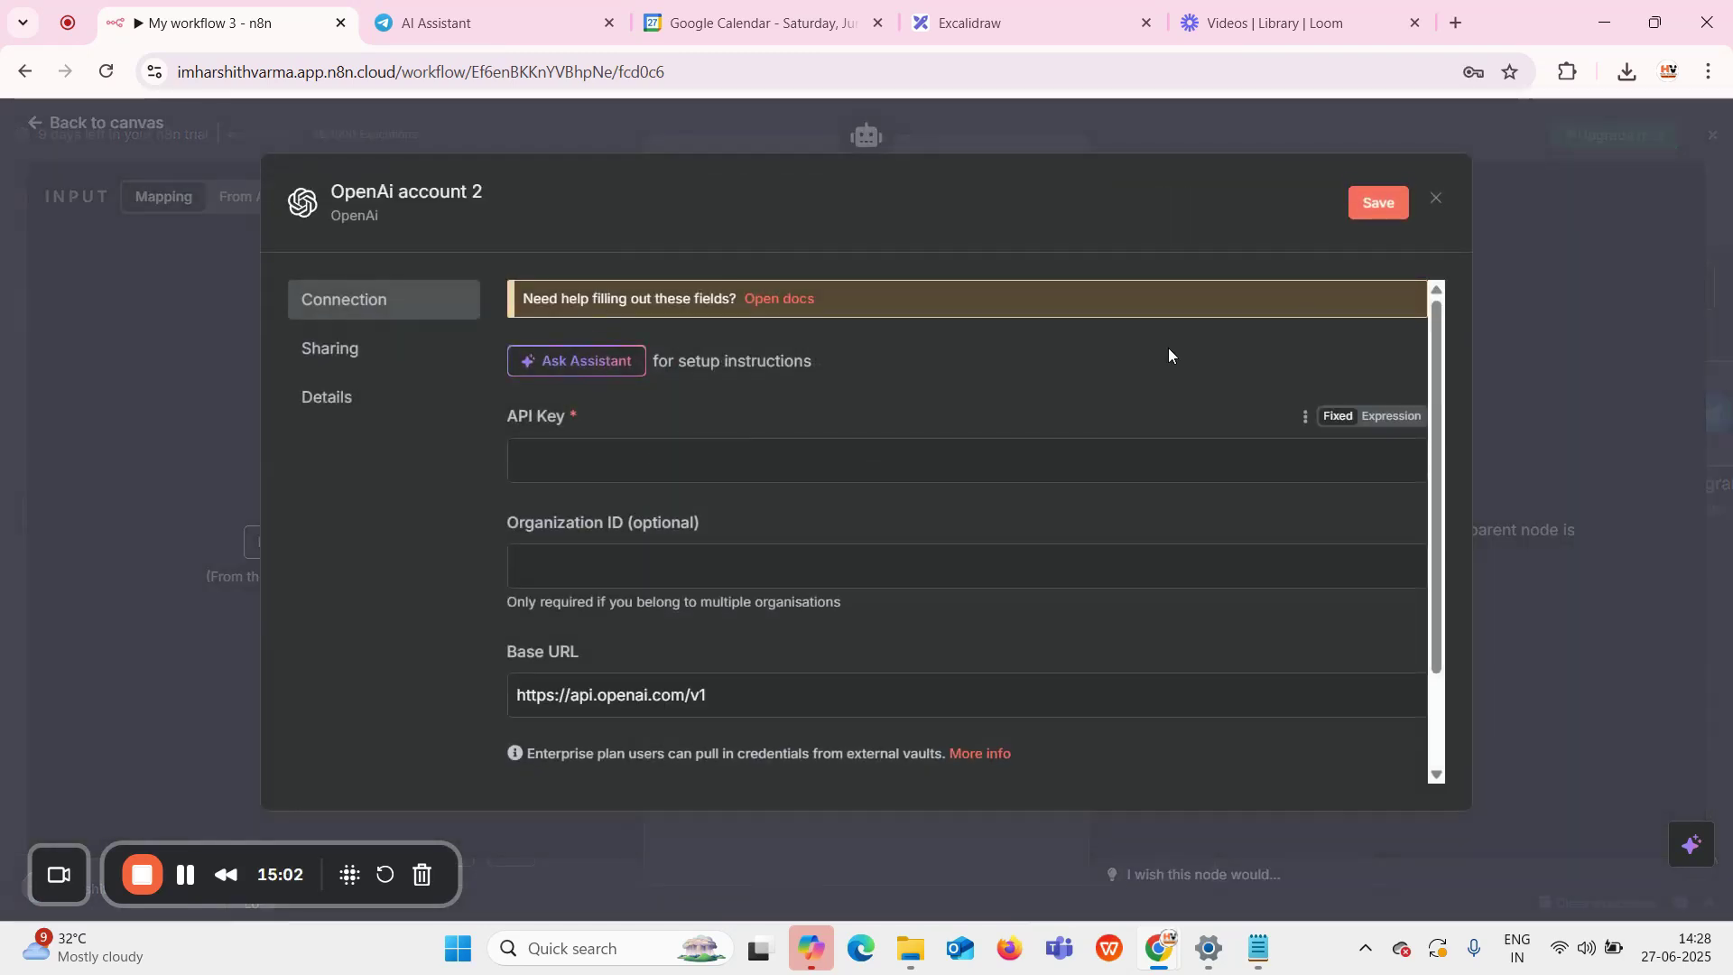
click(1435, 200)
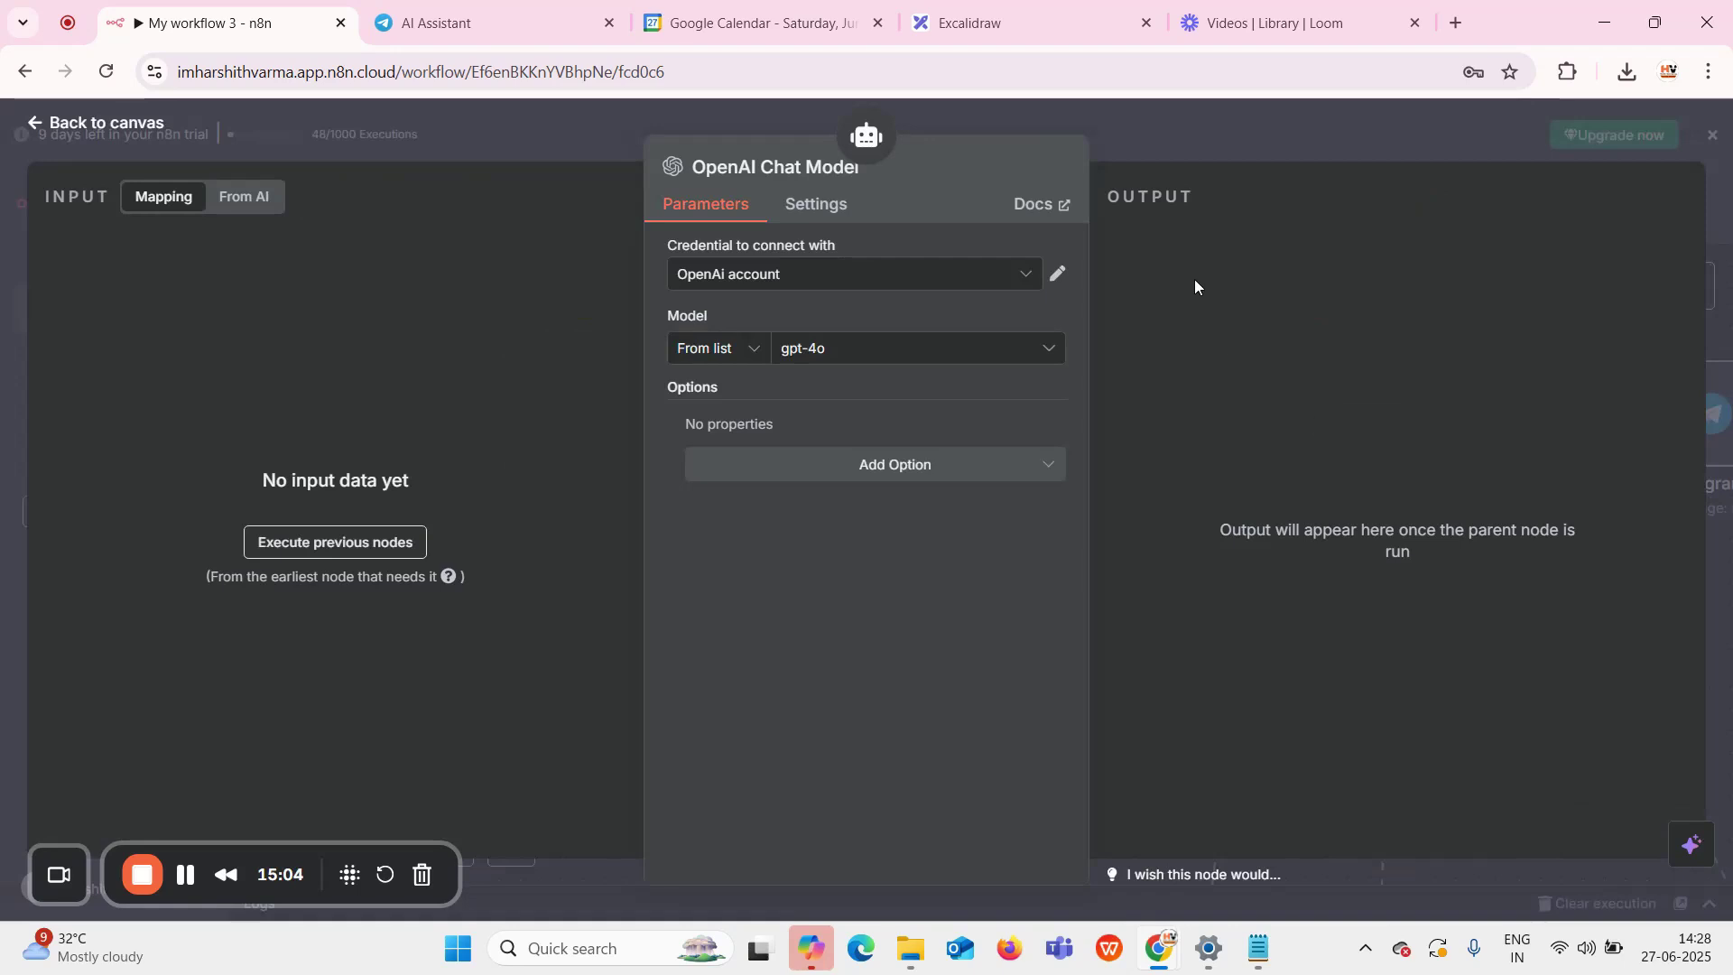
Choose gpt-4o as the model for the OpenAI Chat Model and return to the canvas
click(892, 364)
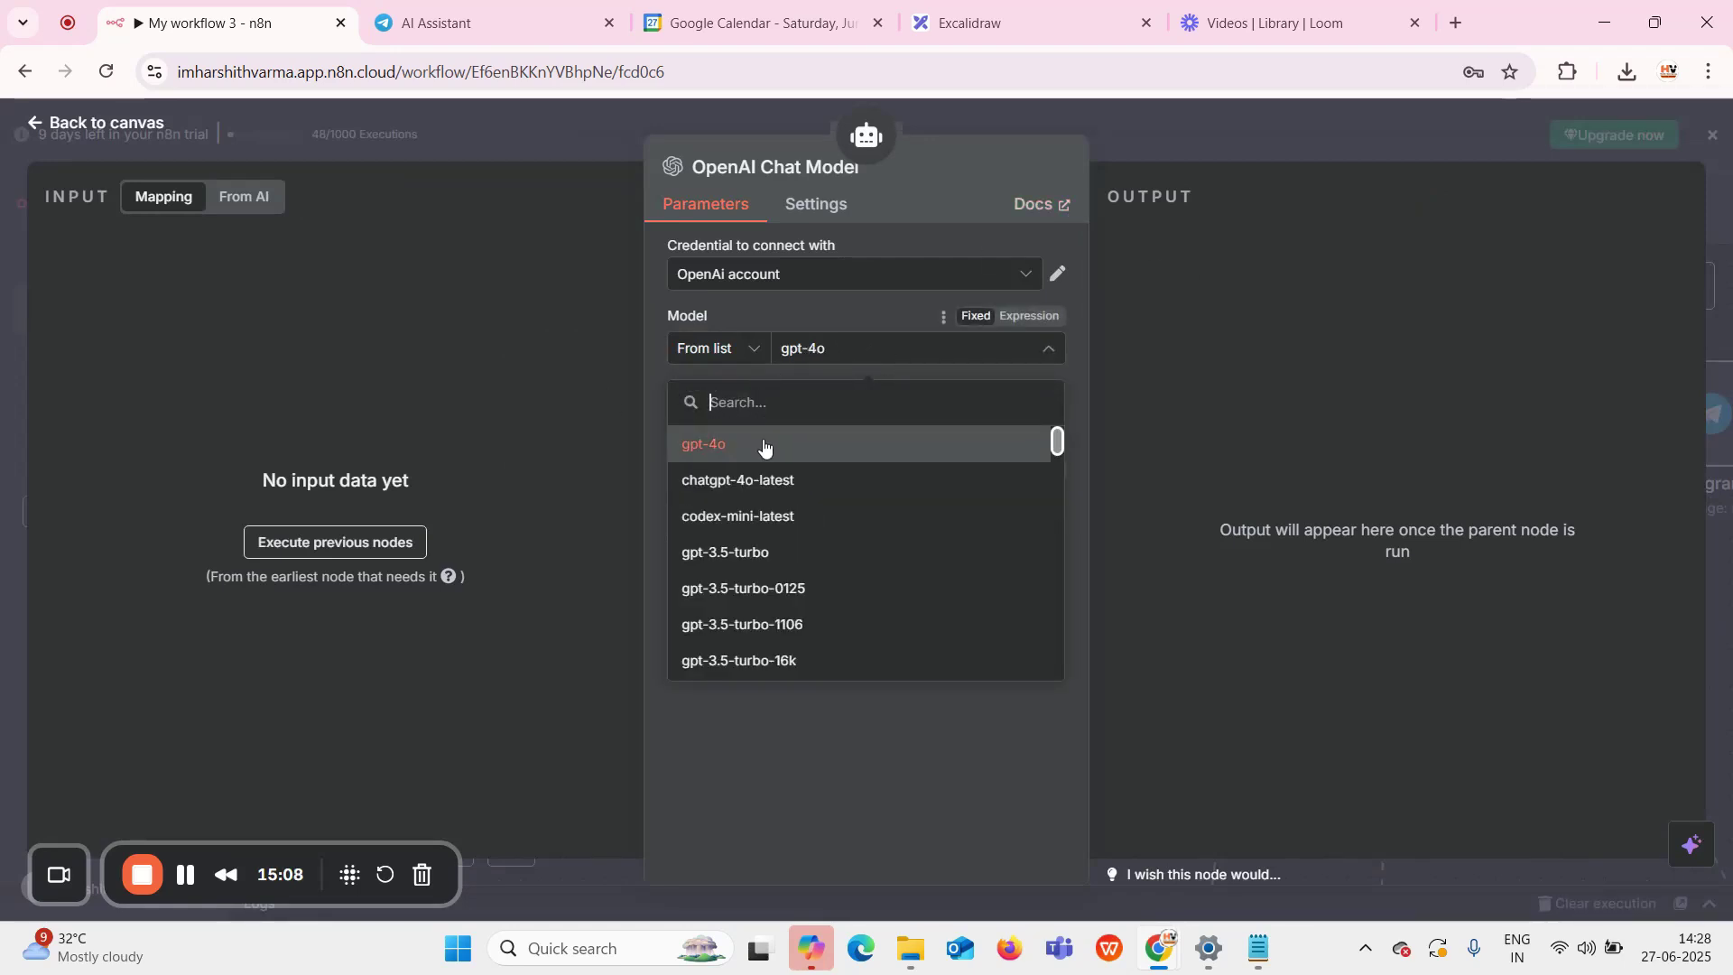
click(765, 448)
click(1190, 139)
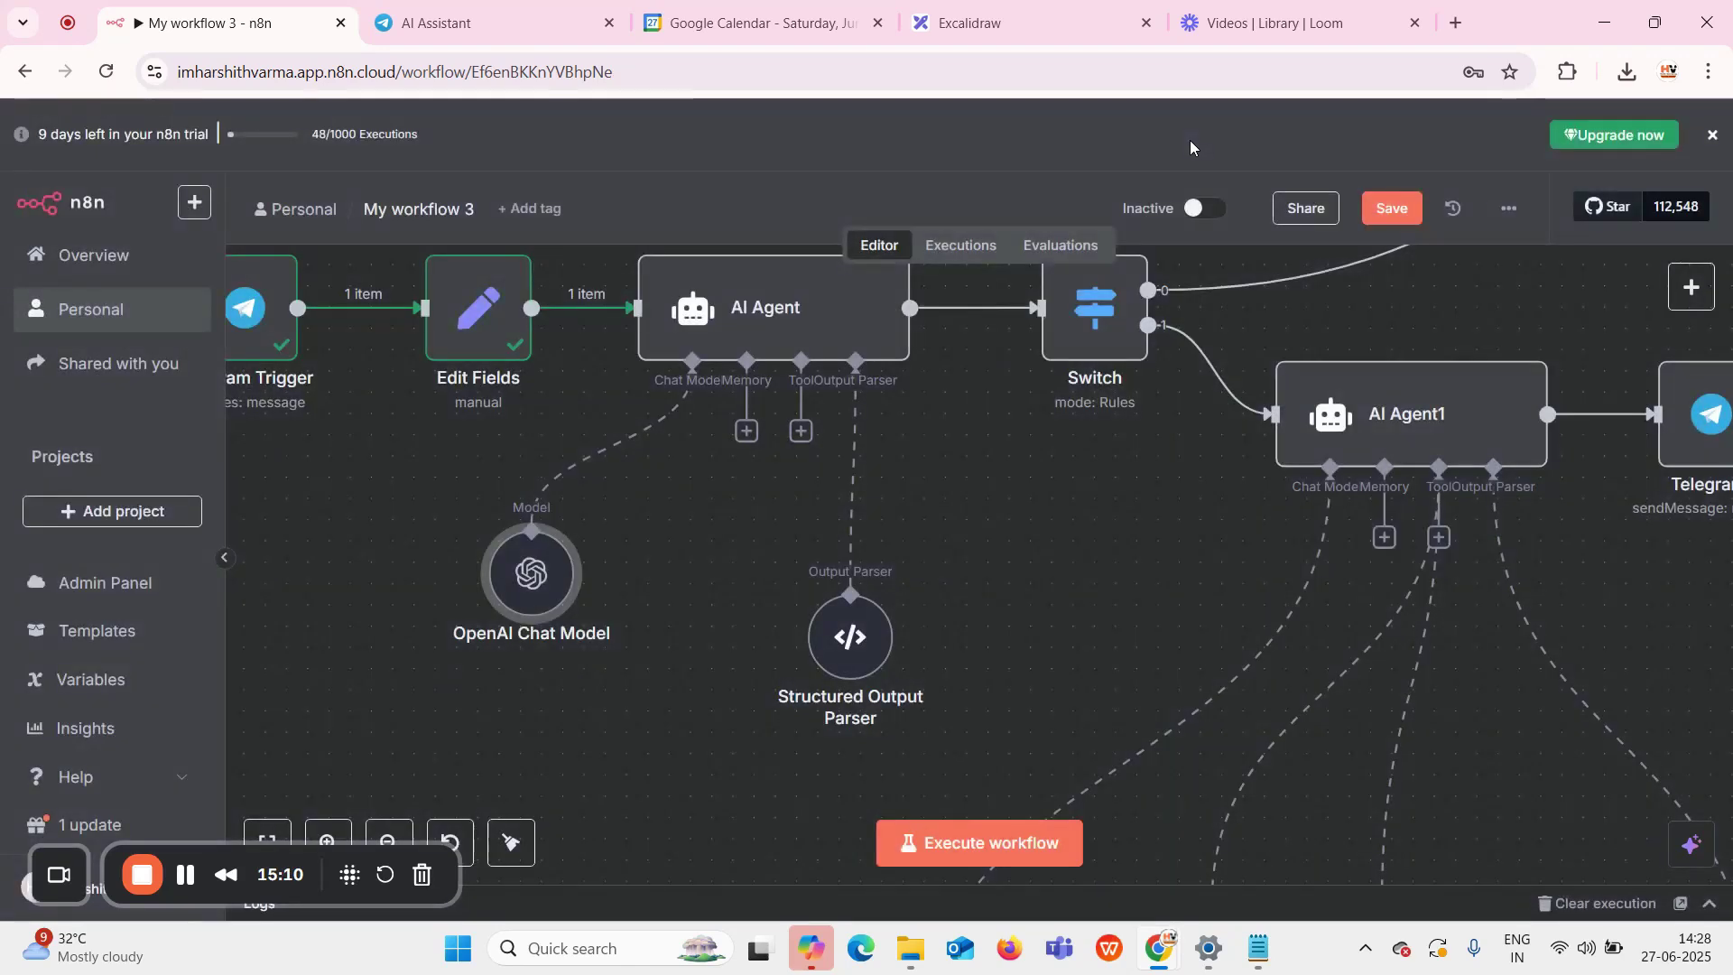
Review the AI Agent's Require Specific Output Format setting and its output parser note, and return to the canvas
double_click(747, 298)
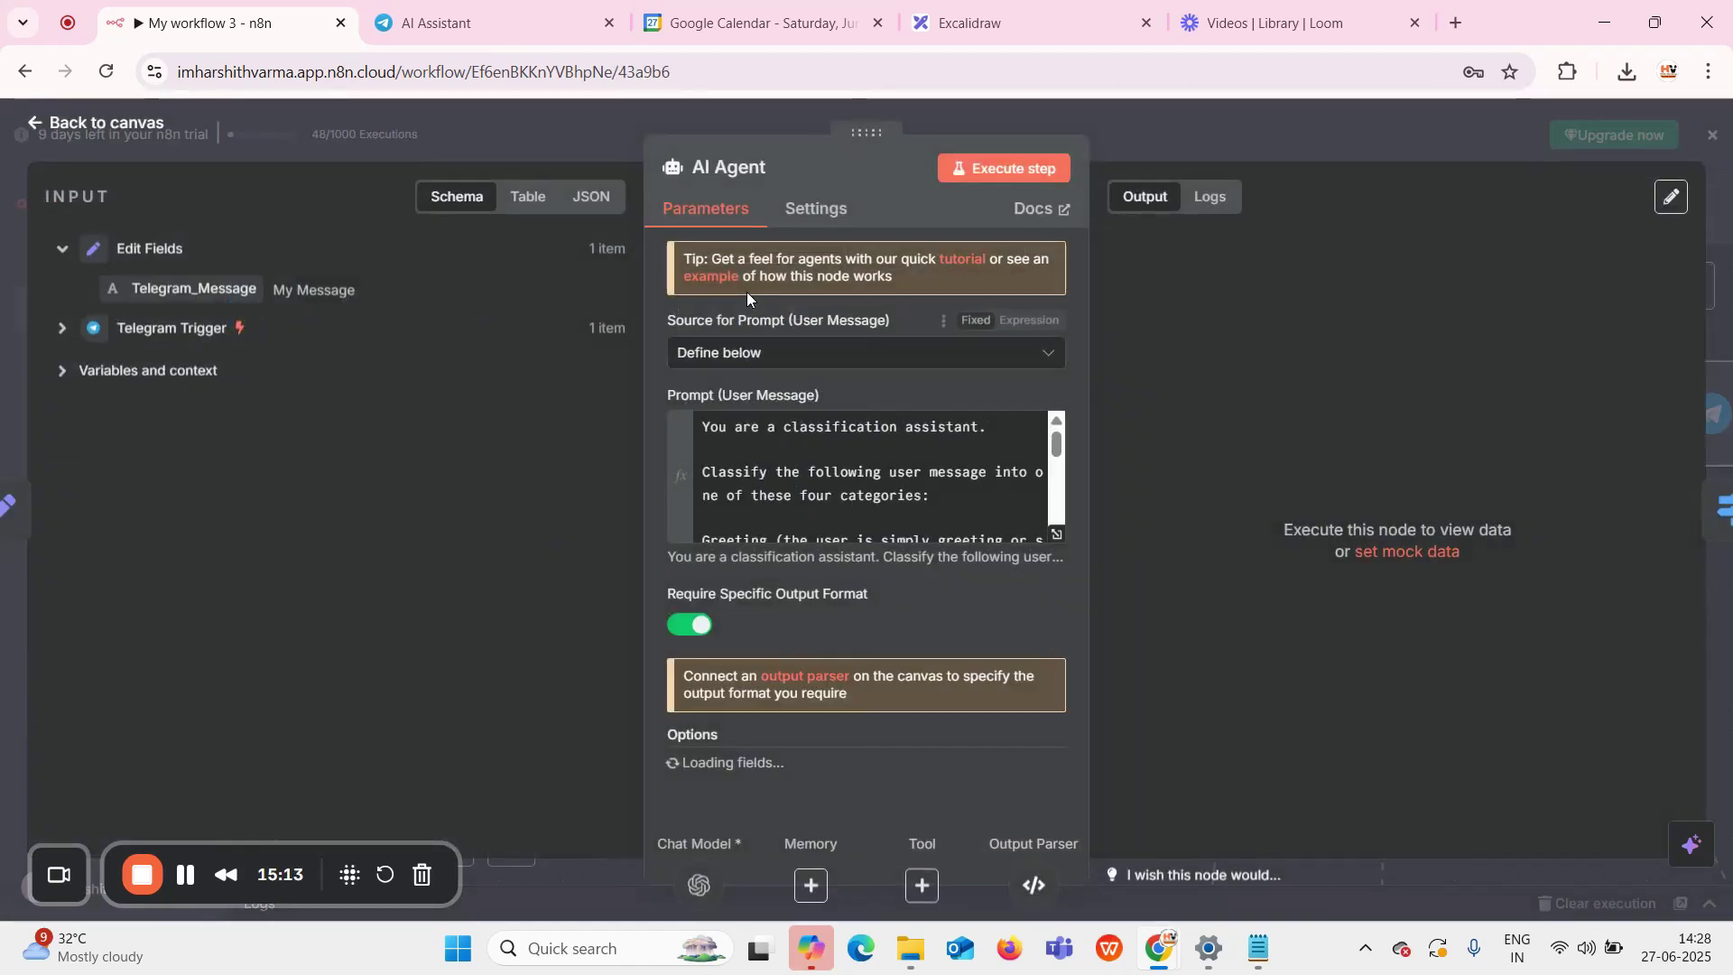
scroll(810, 641, down, 1)
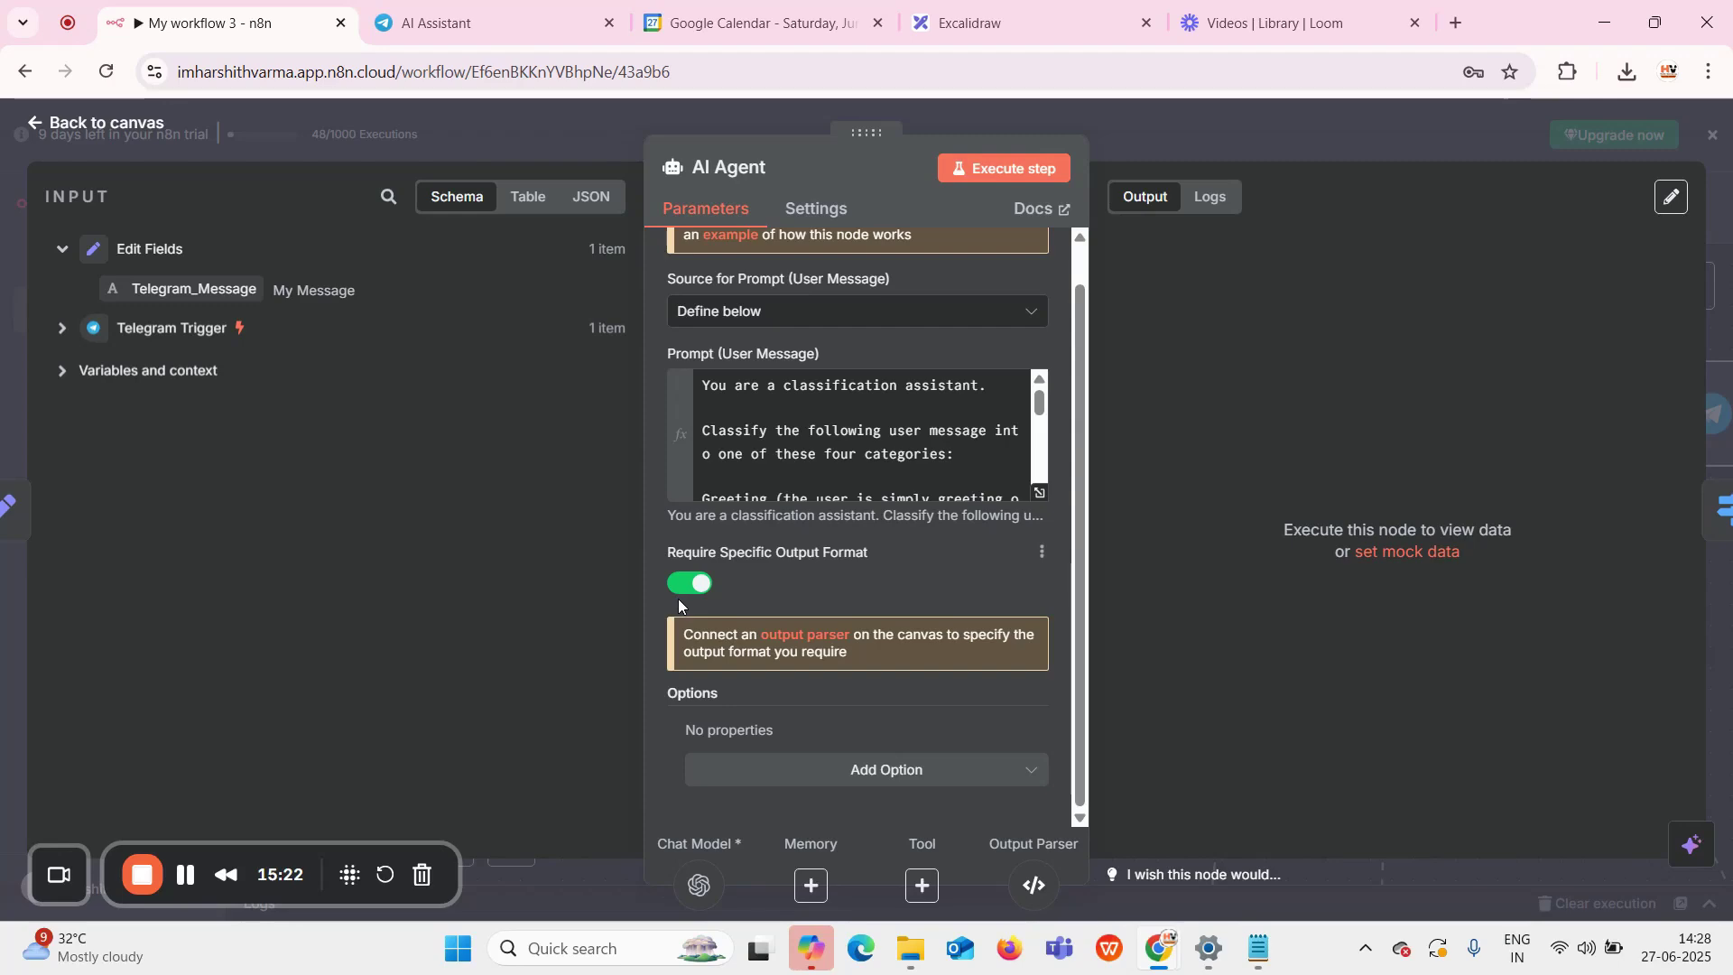
click(1116, 123)
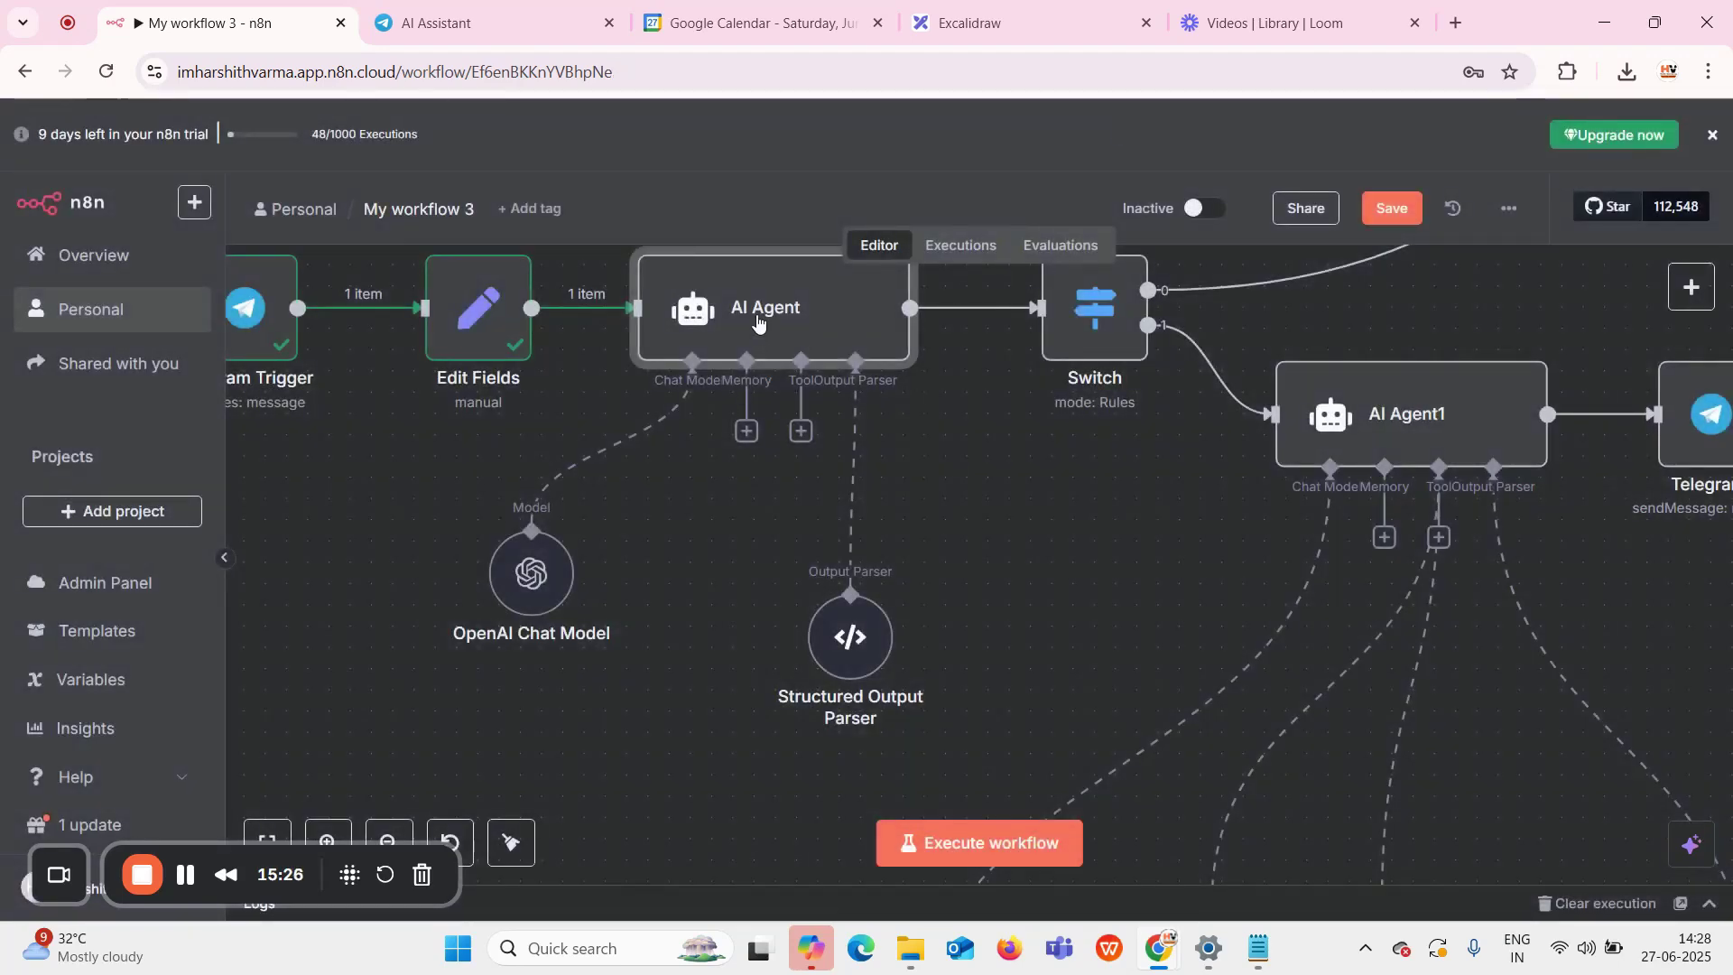
double_click(757, 311)
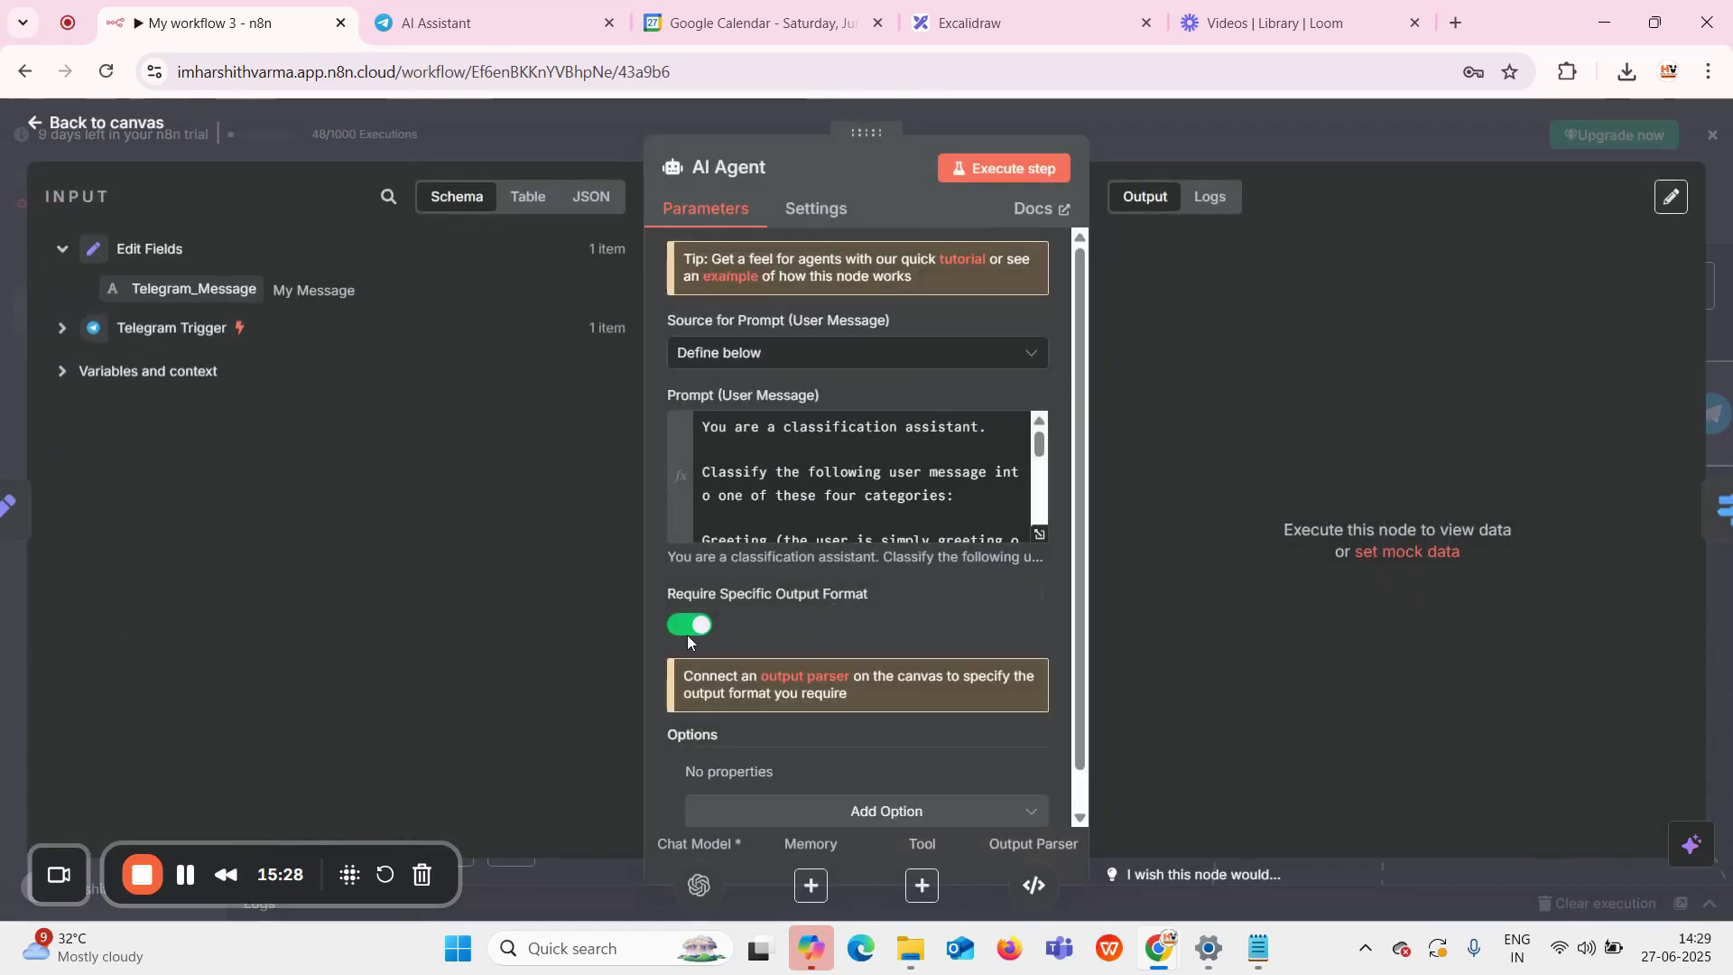
click(1180, 116)
Open the Structured Output Parser attached to the AI Agent, read its schema type and JSON example, and close it
mouse_move(857, 398)
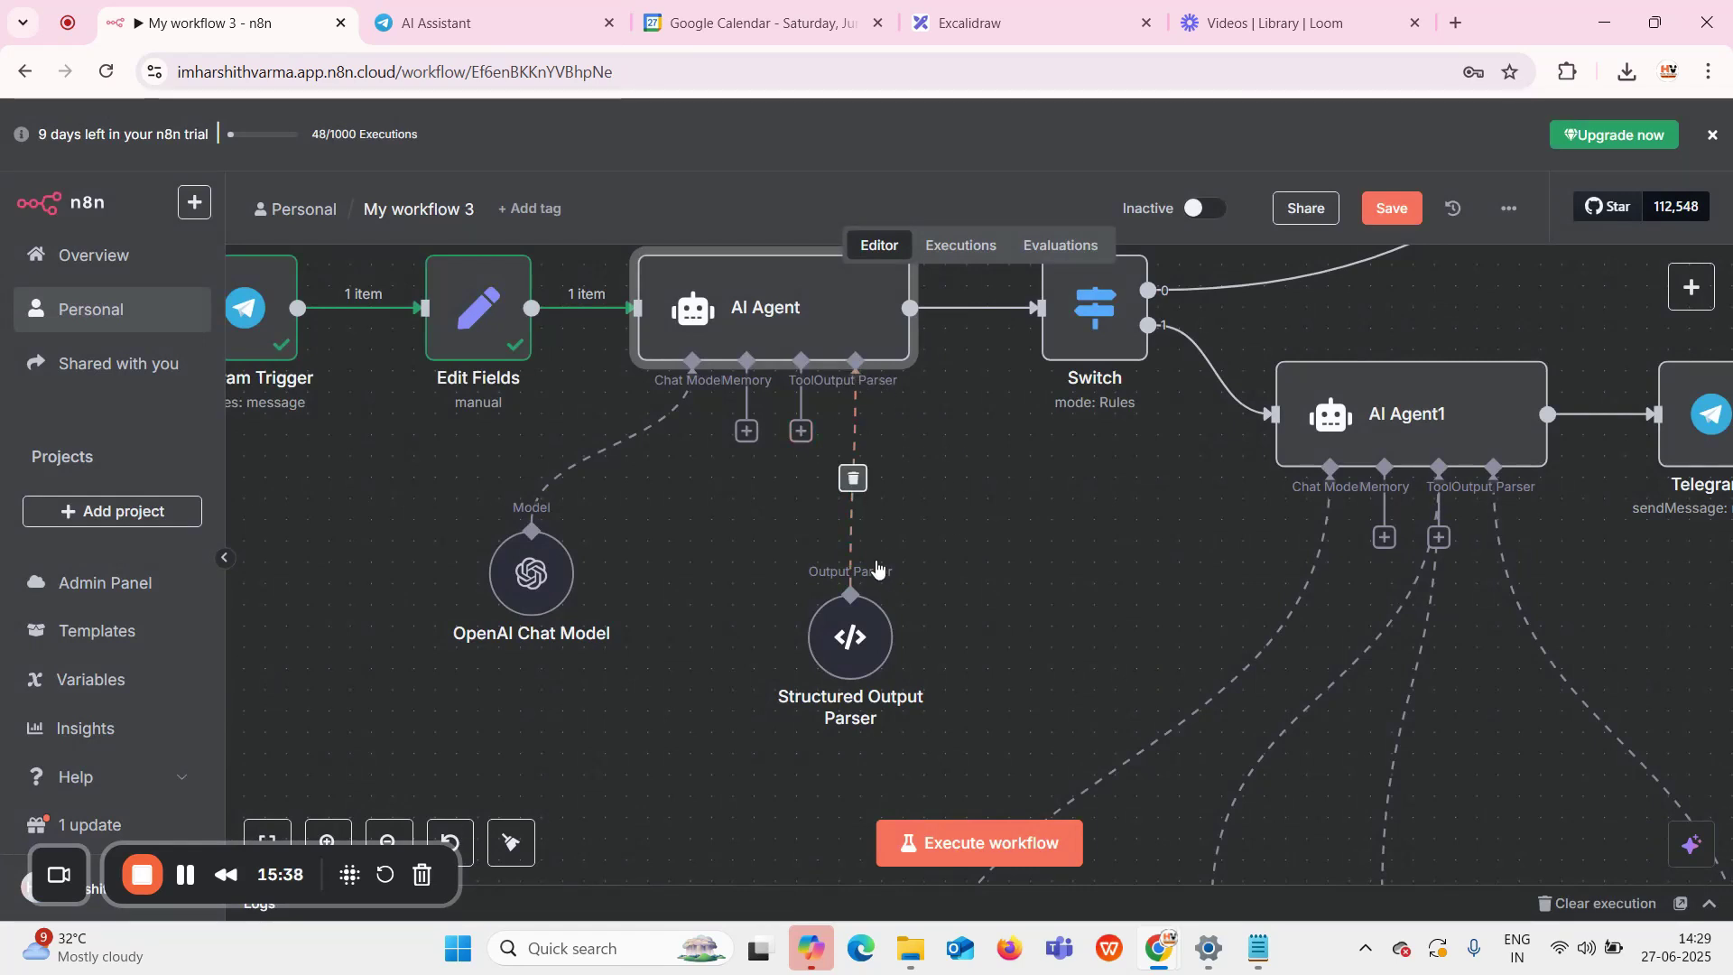
mouse_move(866, 642)
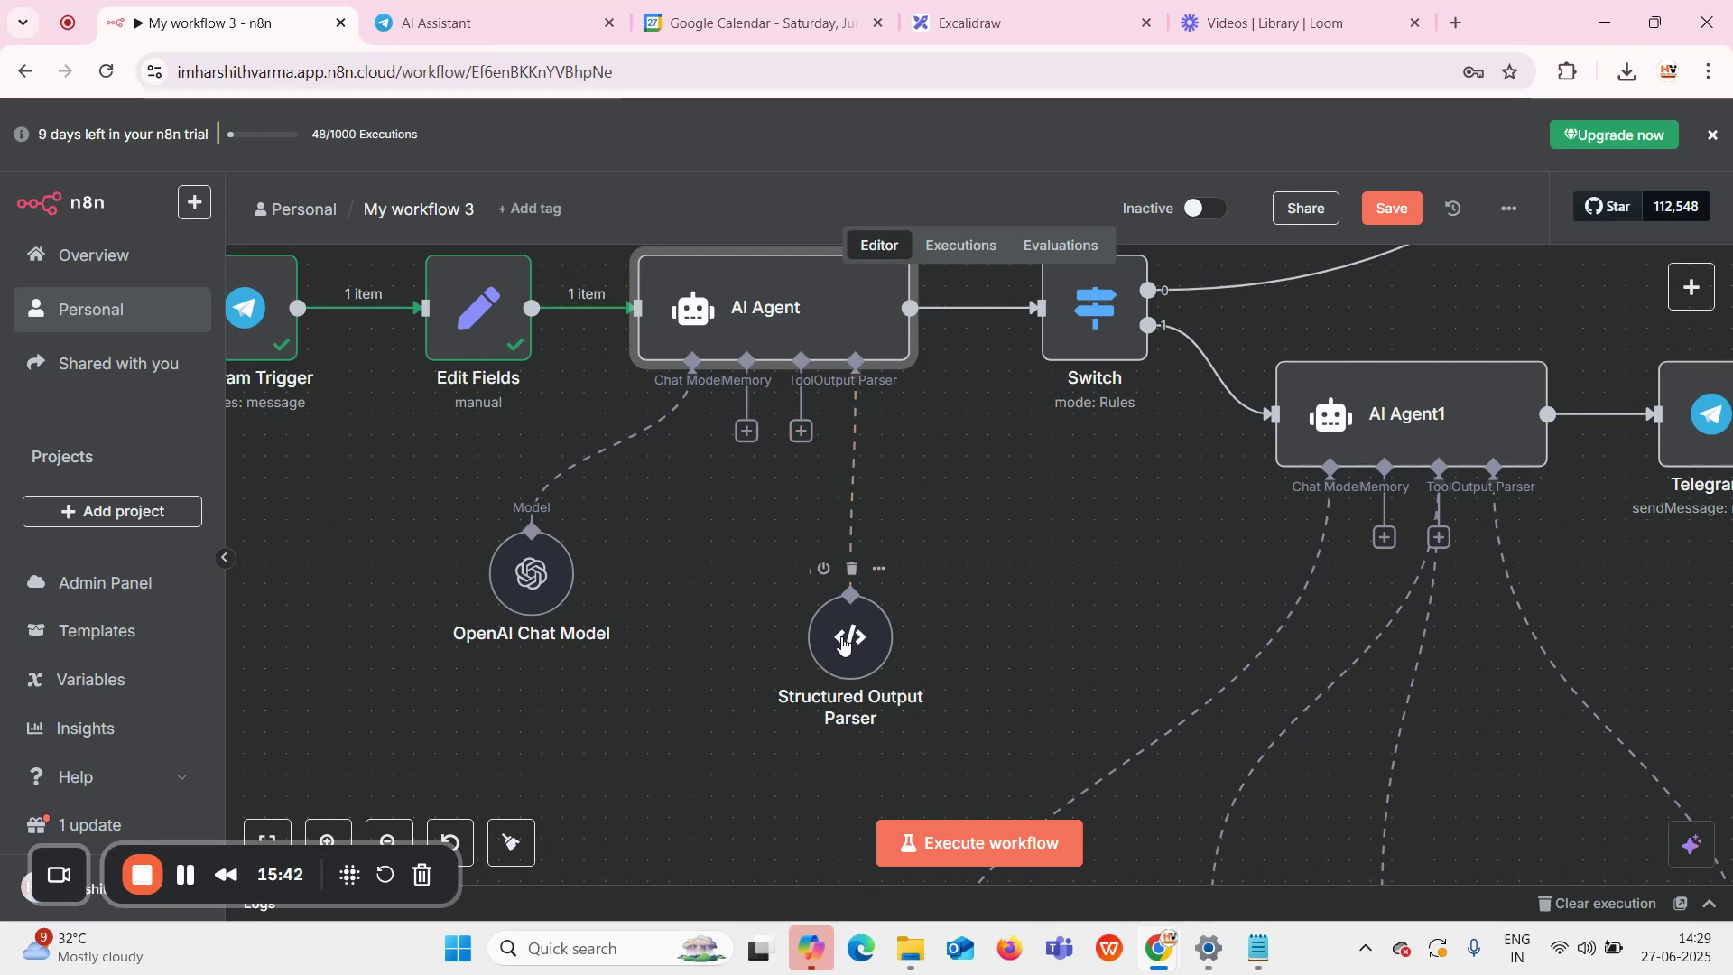
double_click(841, 643)
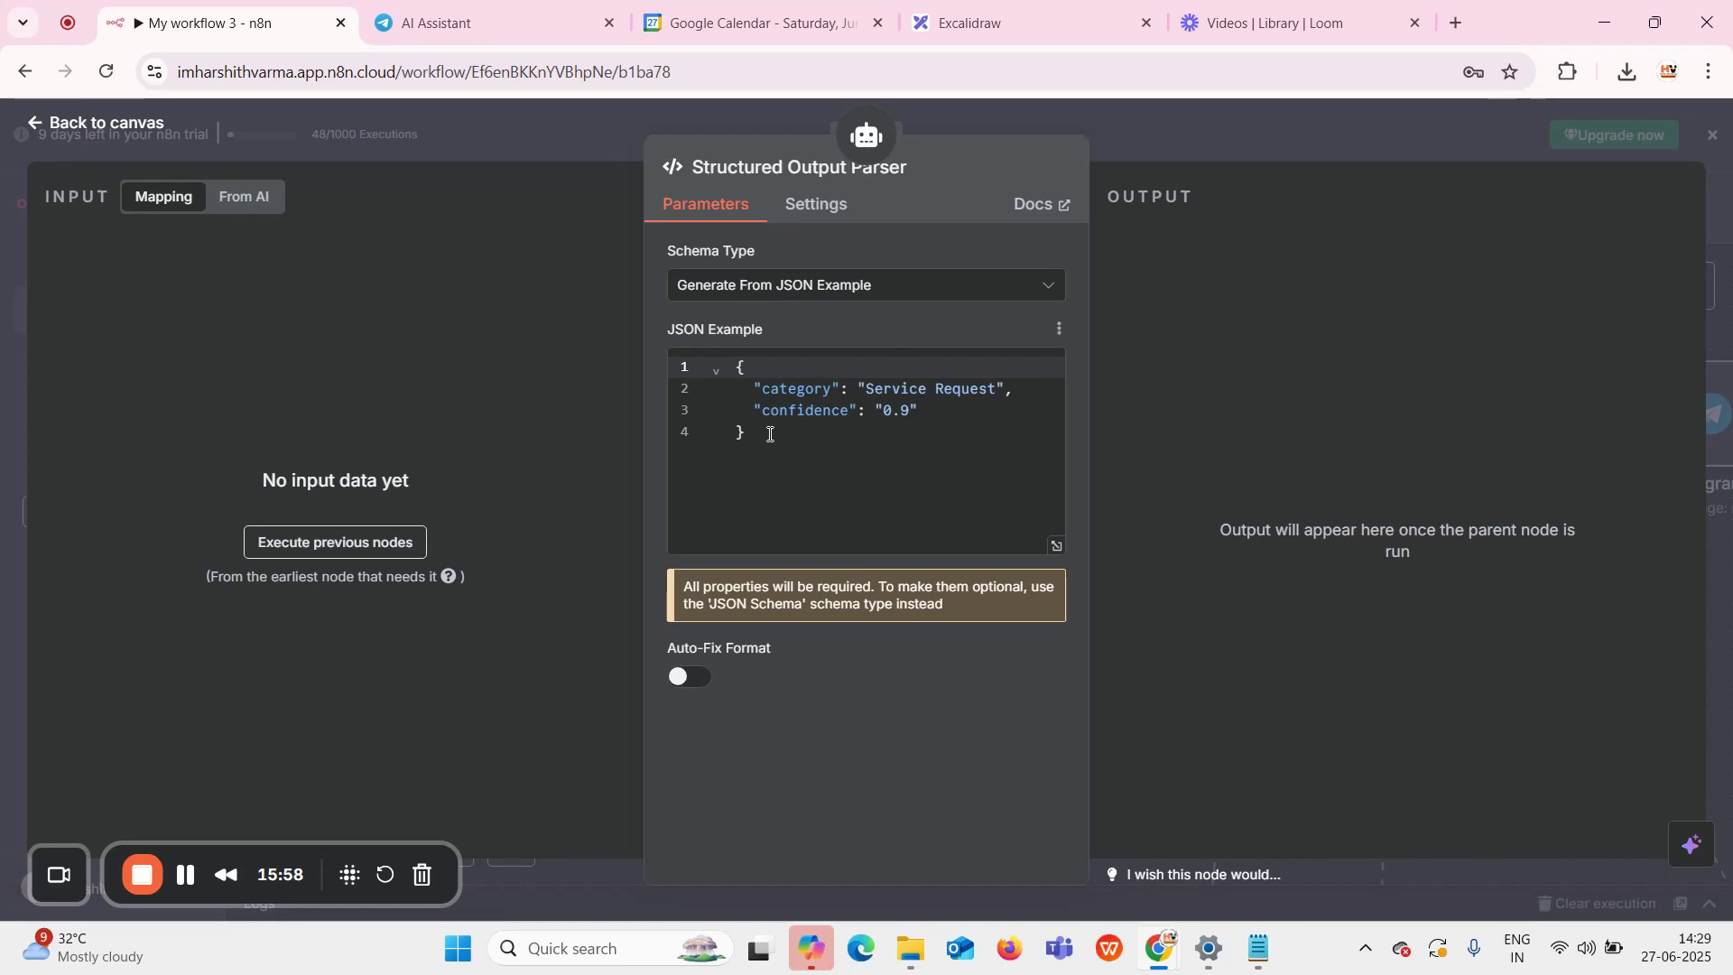
click(1121, 109)
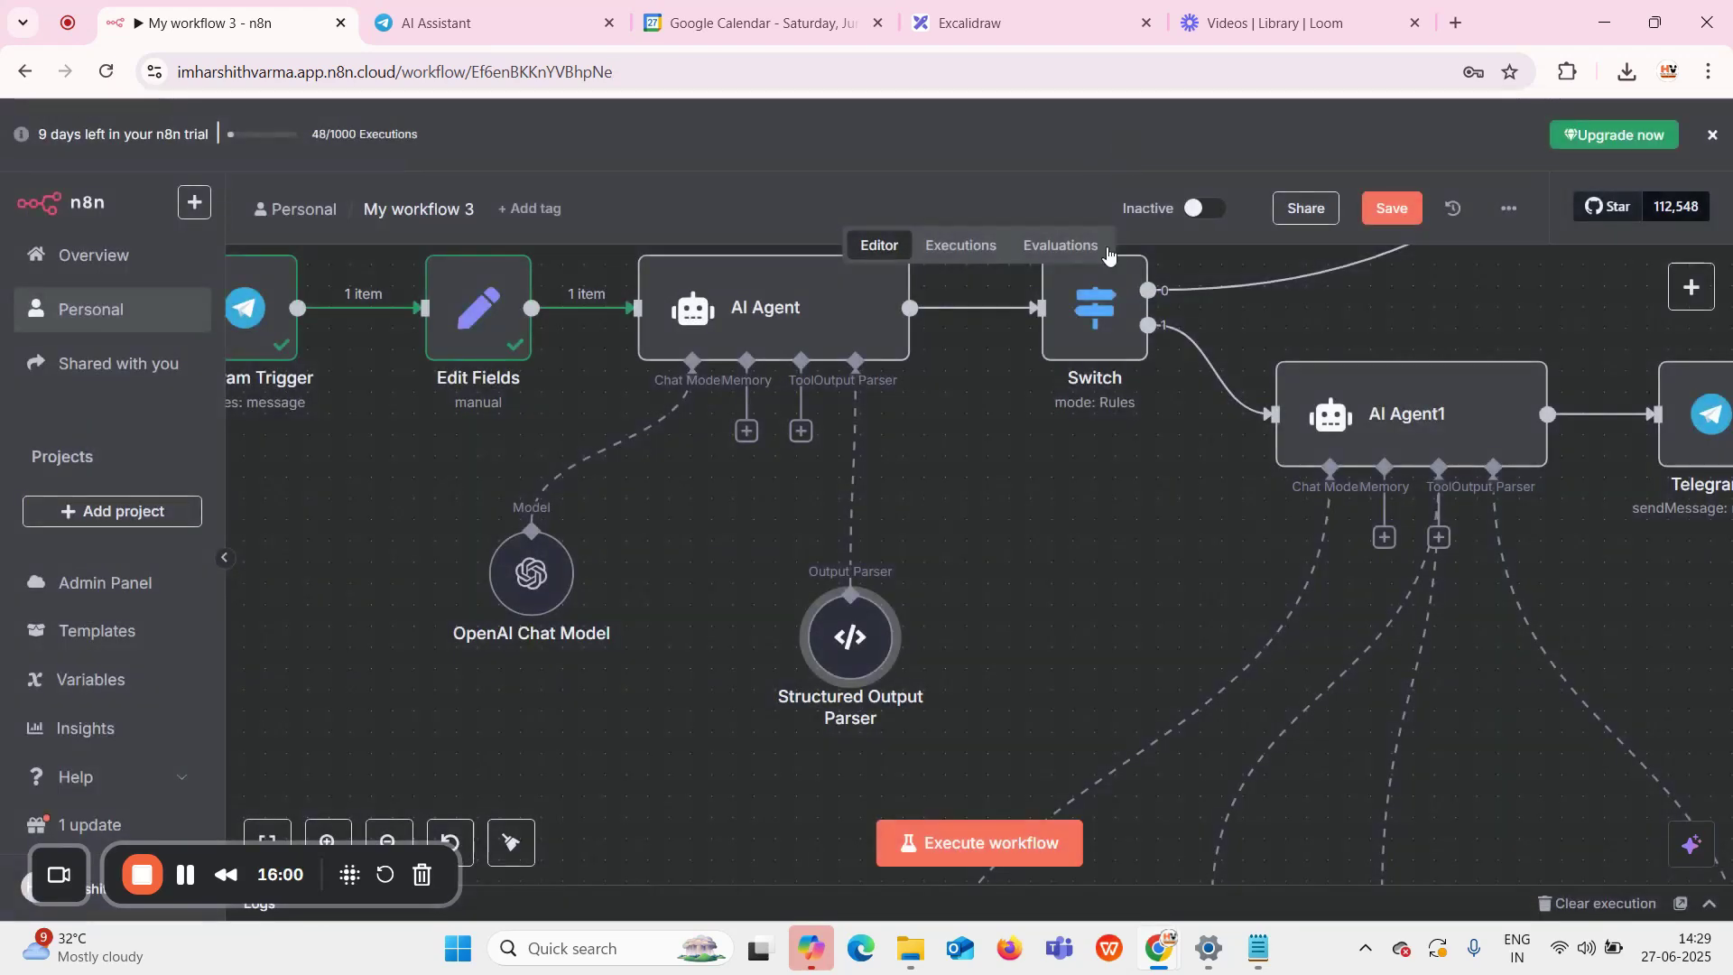
Execute the AI Agent step on the "My Message" input to test its classification
scroll(865, 483, up, 1)
double_click(751, 369)
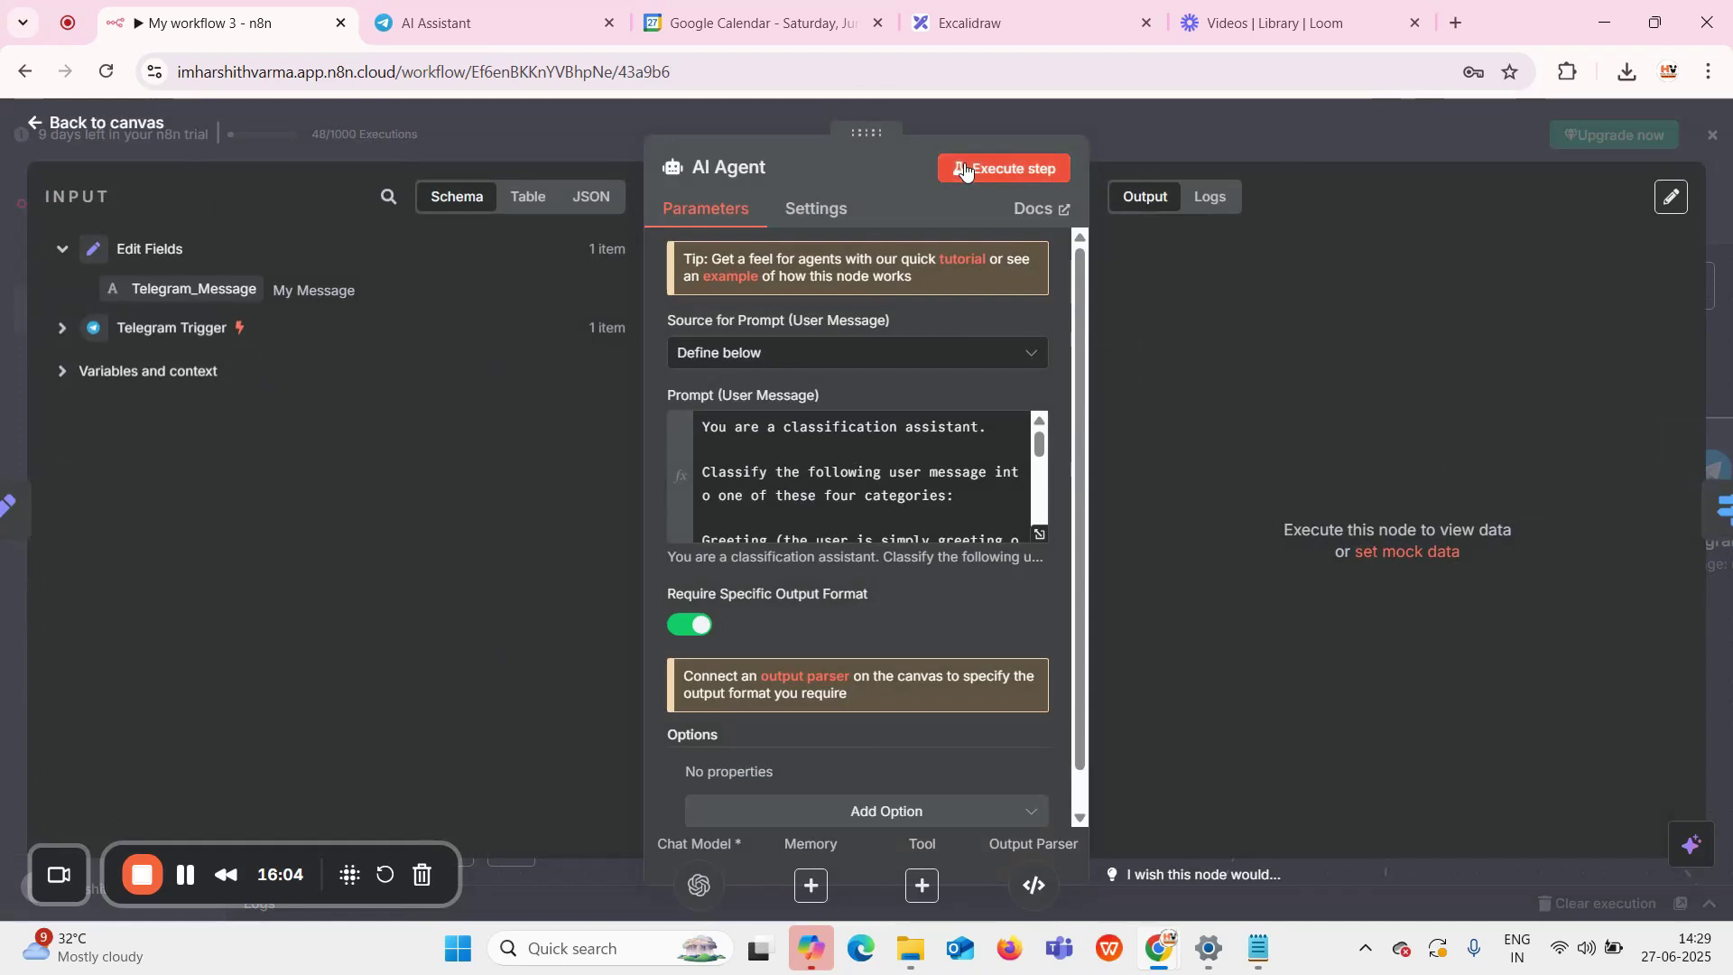
click(965, 169)
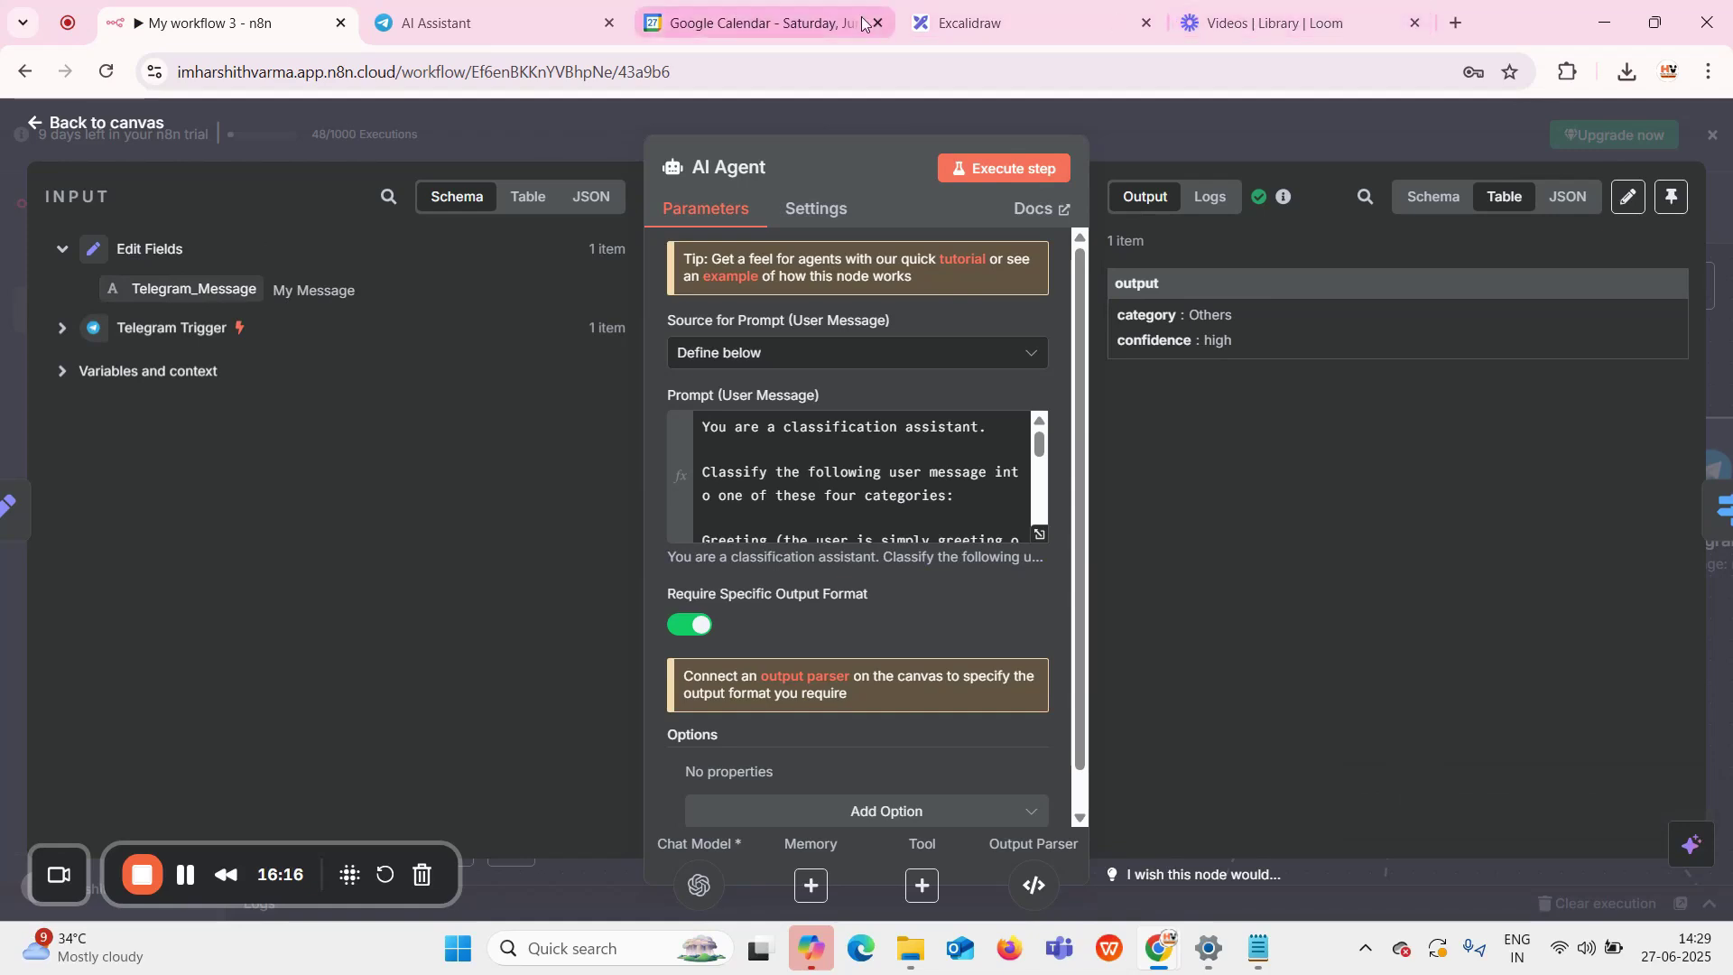
Compare the greeting and service branches of the Excalidraw flowchart with the AI Agent's output in n8n, and return to the canvas
click(993, 23)
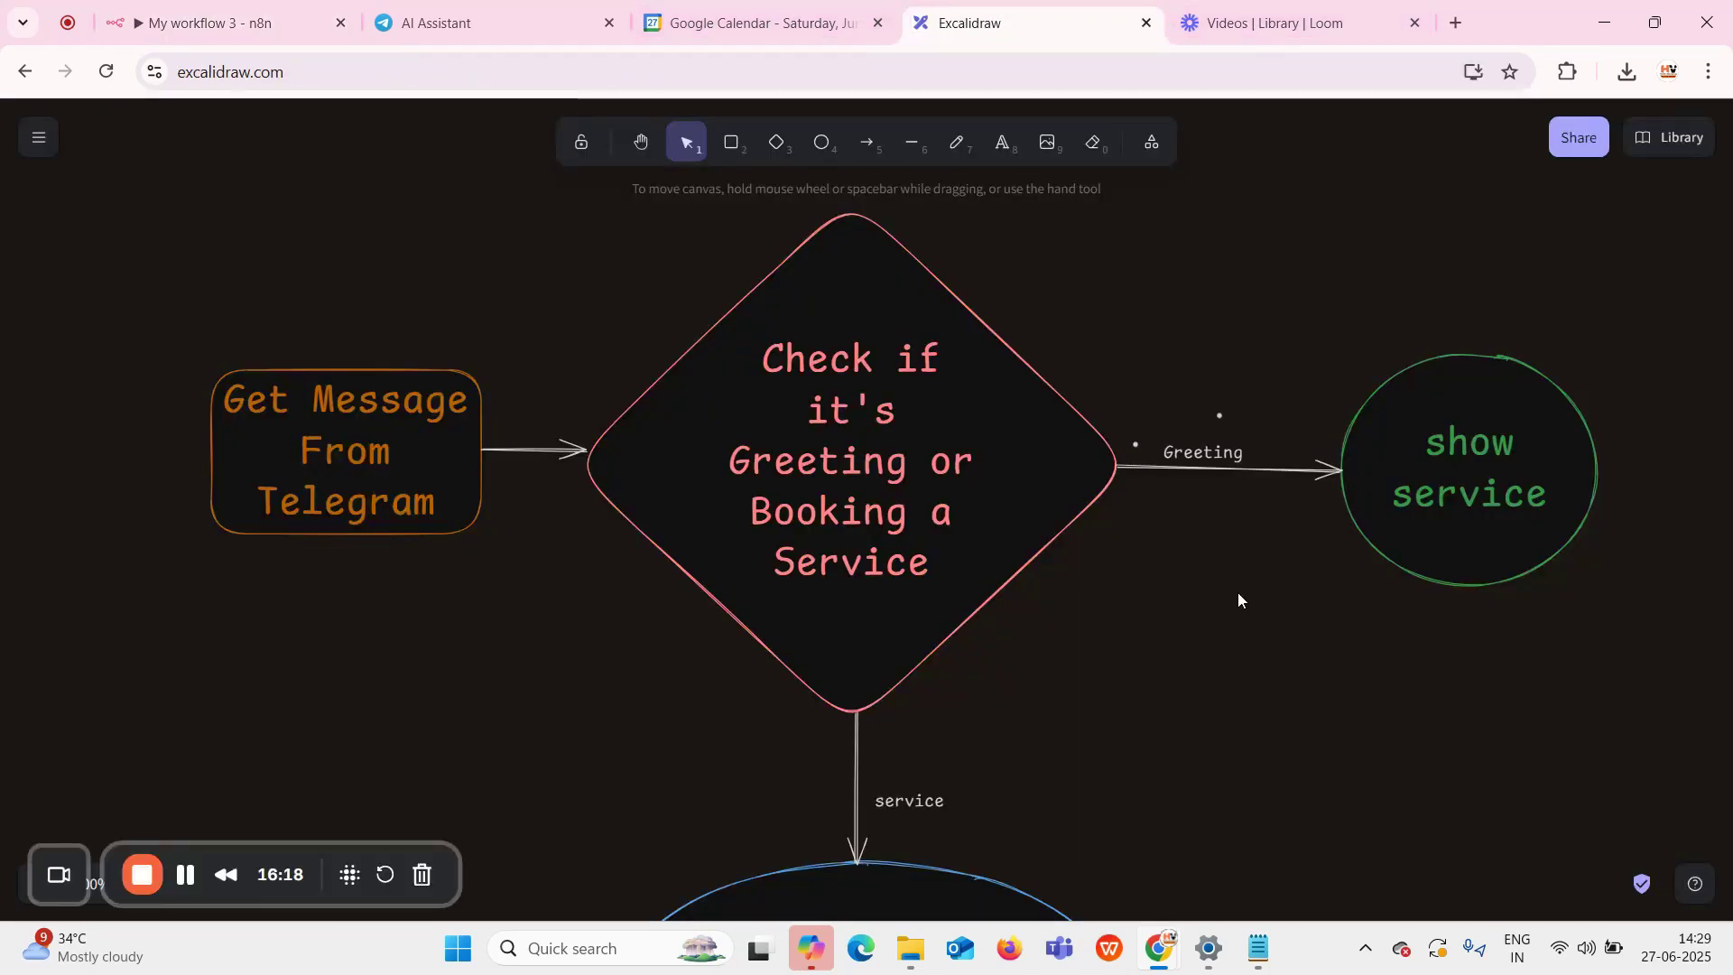
drag(1264, 694, 1285, 311)
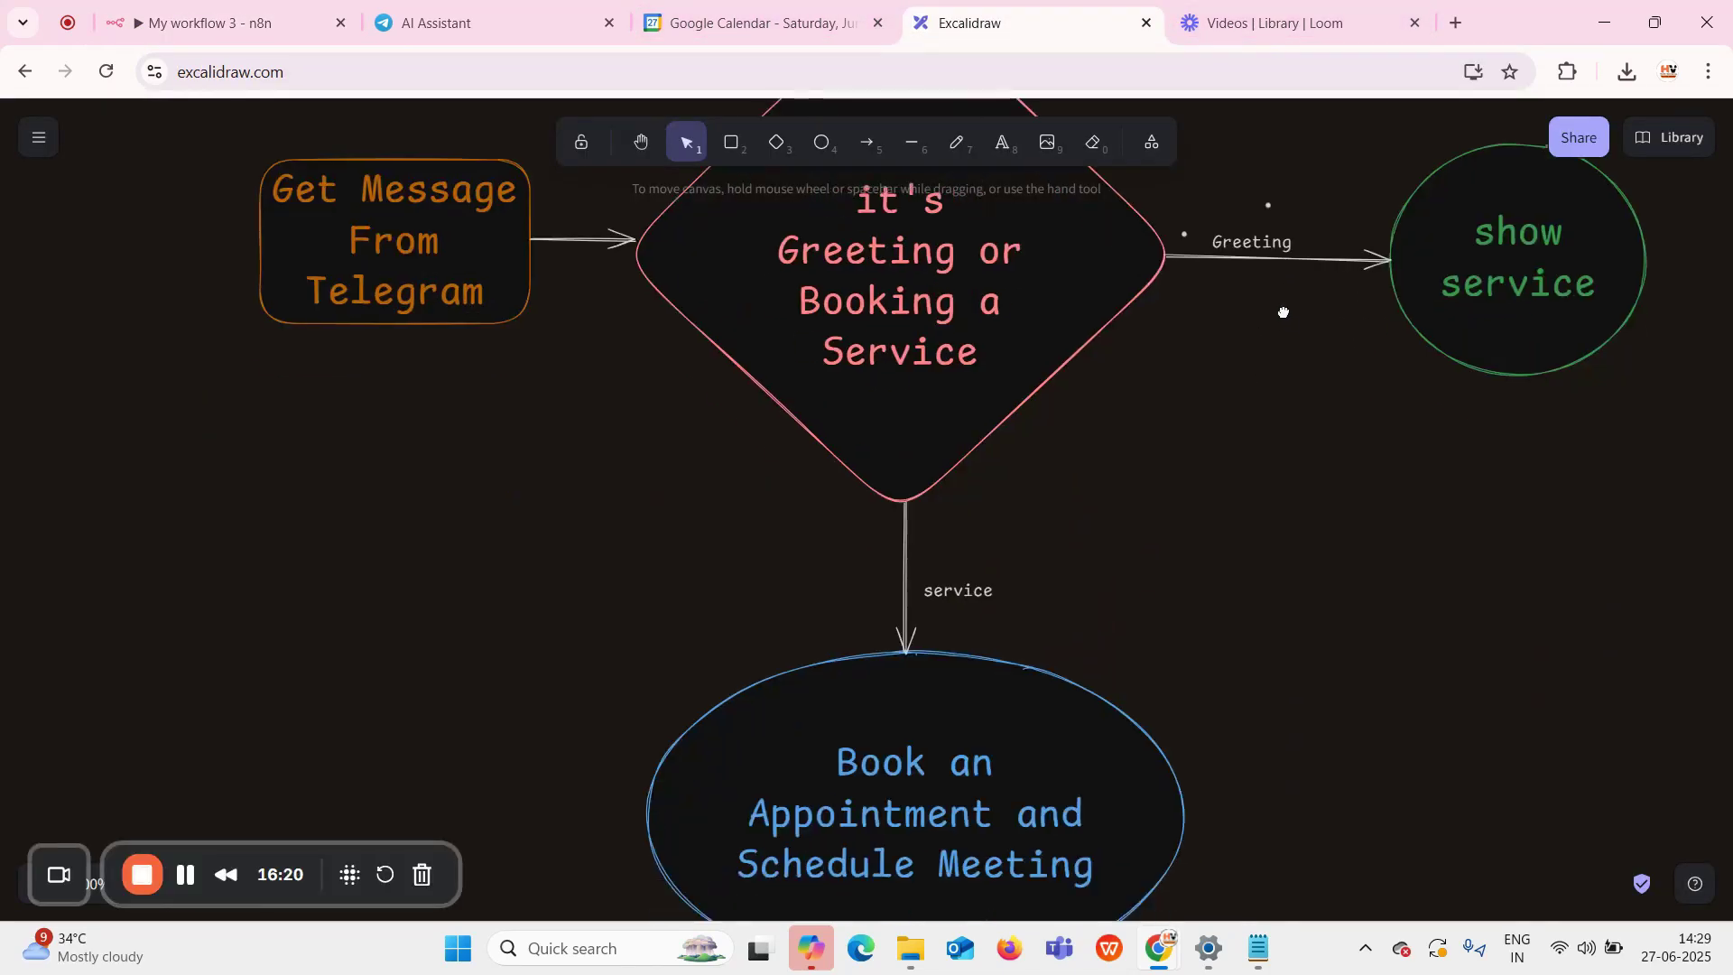
click(256, 23)
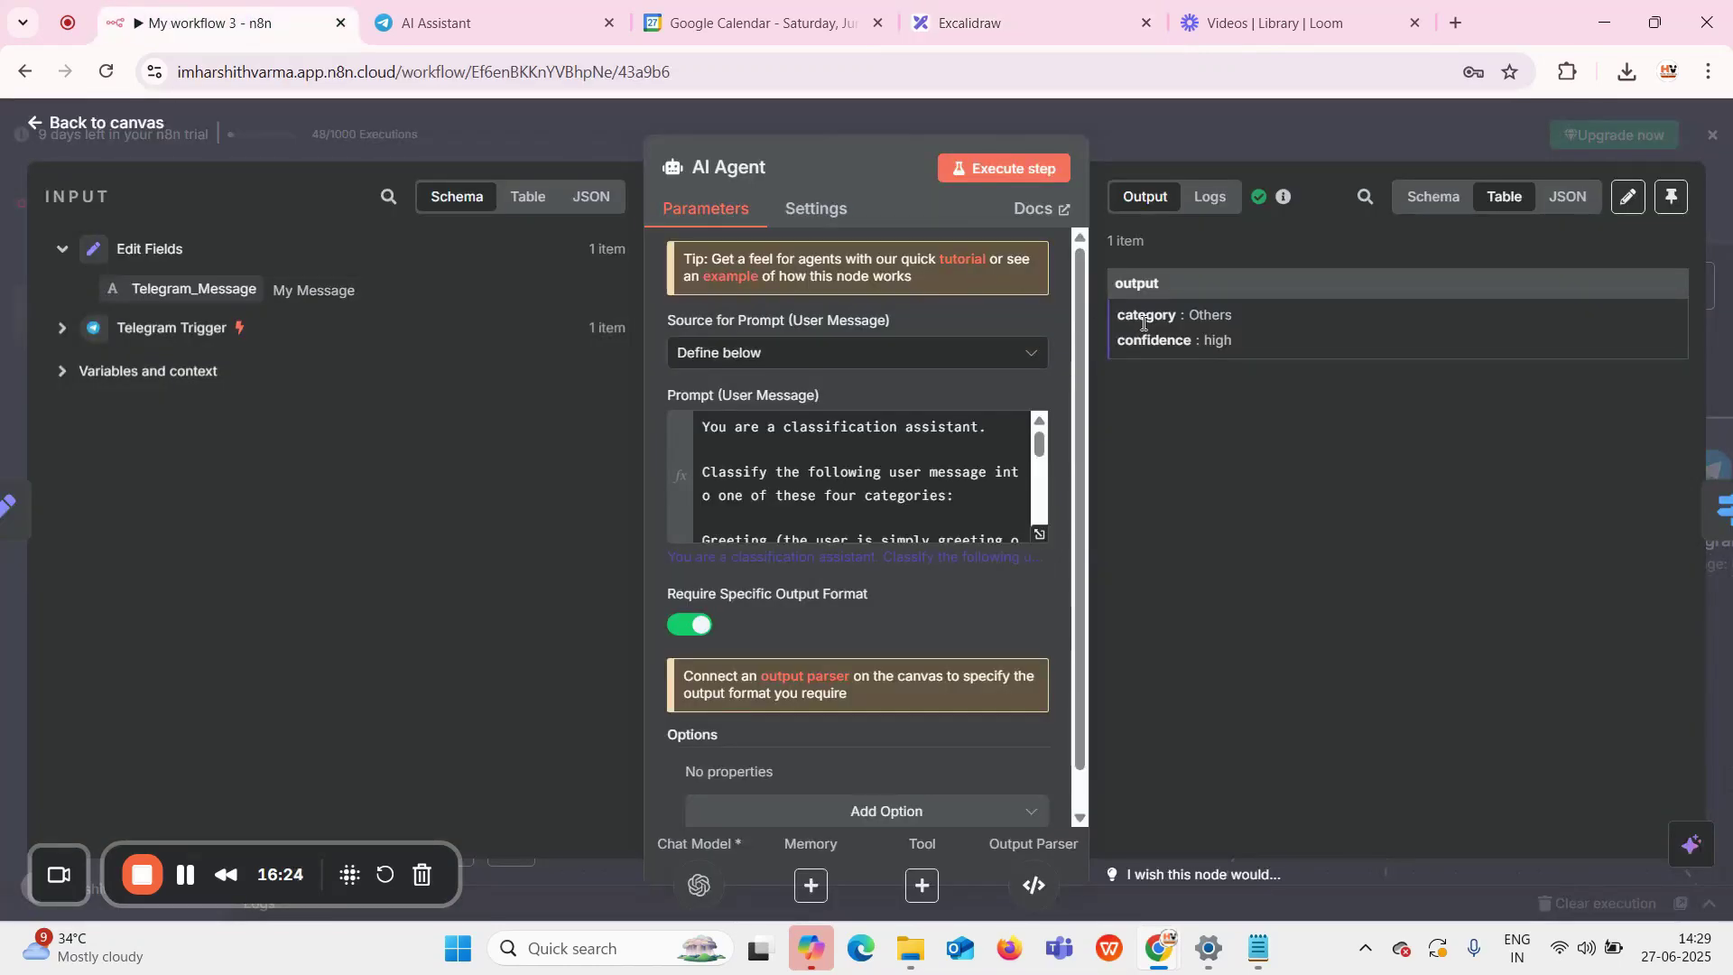
click(1205, 132)
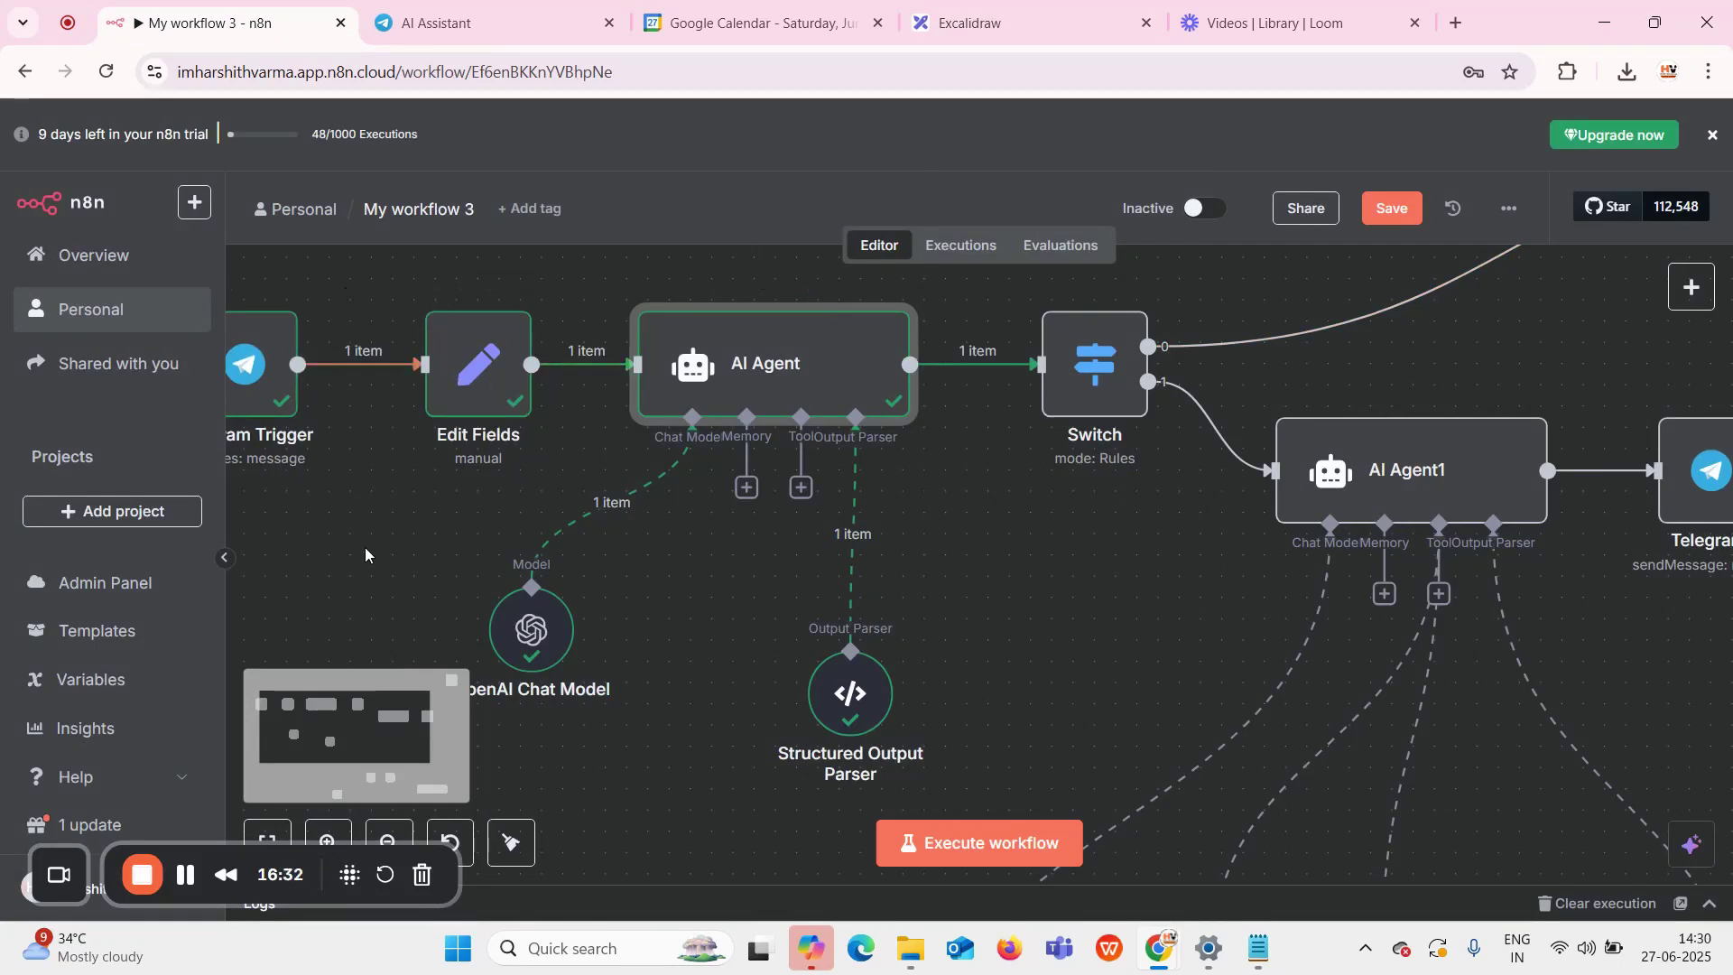
Execute the Telegram Trigger, switch to Telegram and send "Hi" to the AI Assistant bot
drag(471, 542, 840, 517)
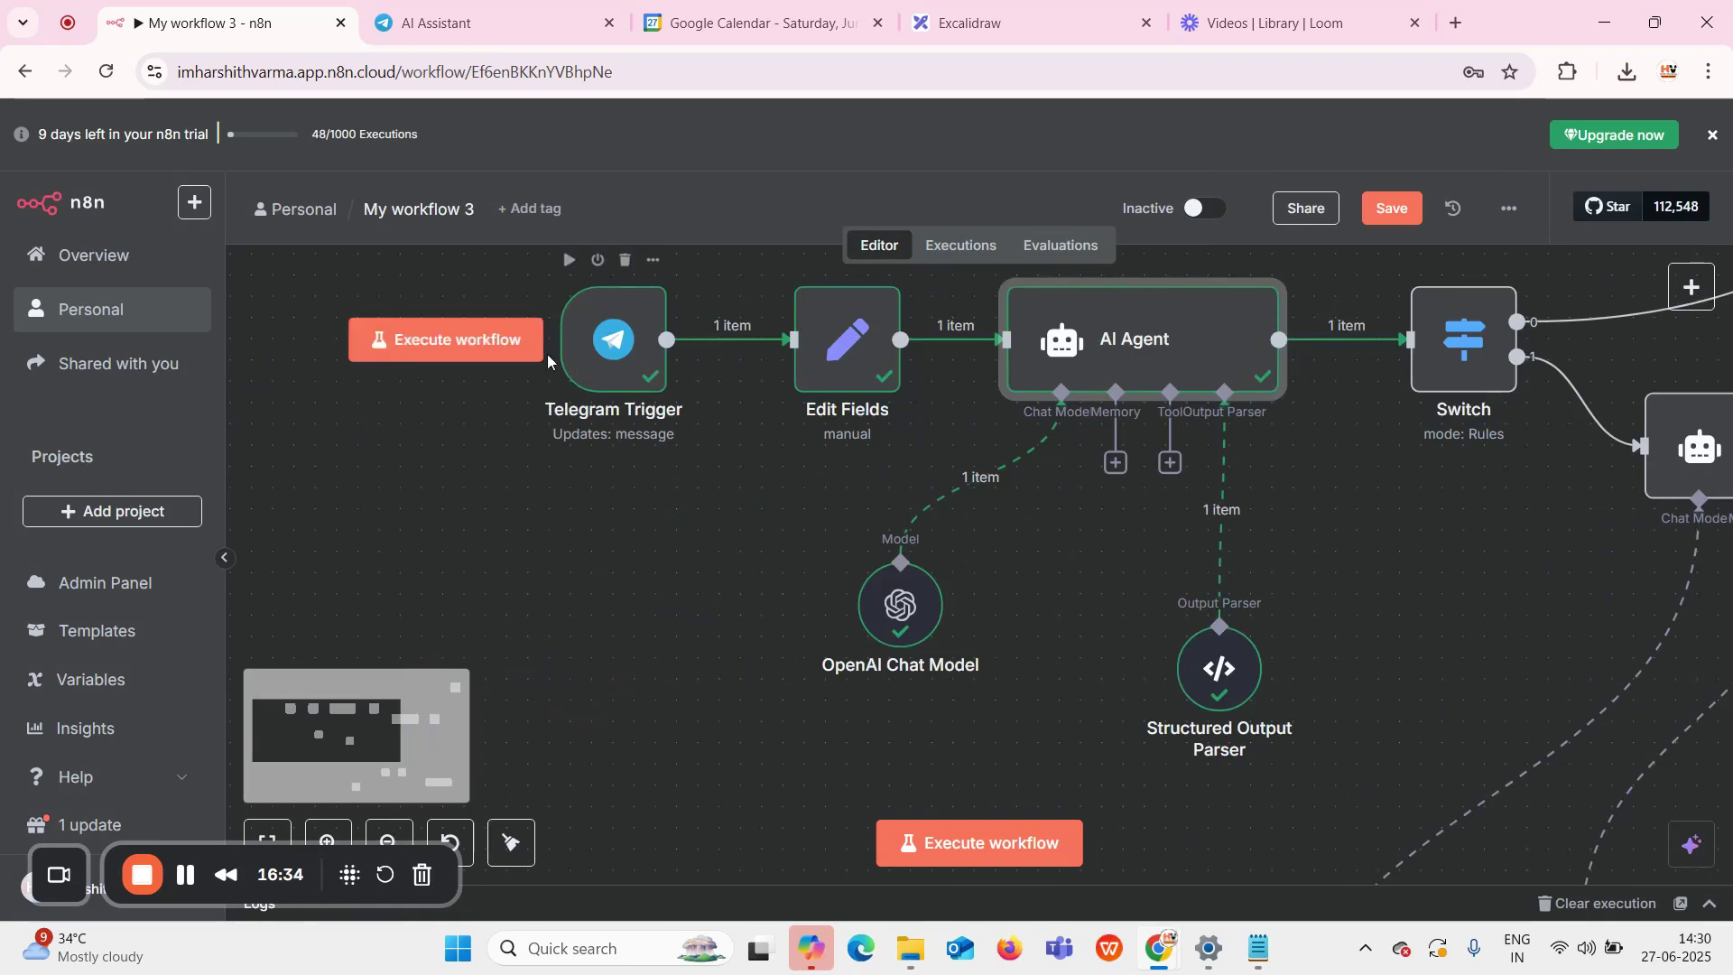
click(567, 261)
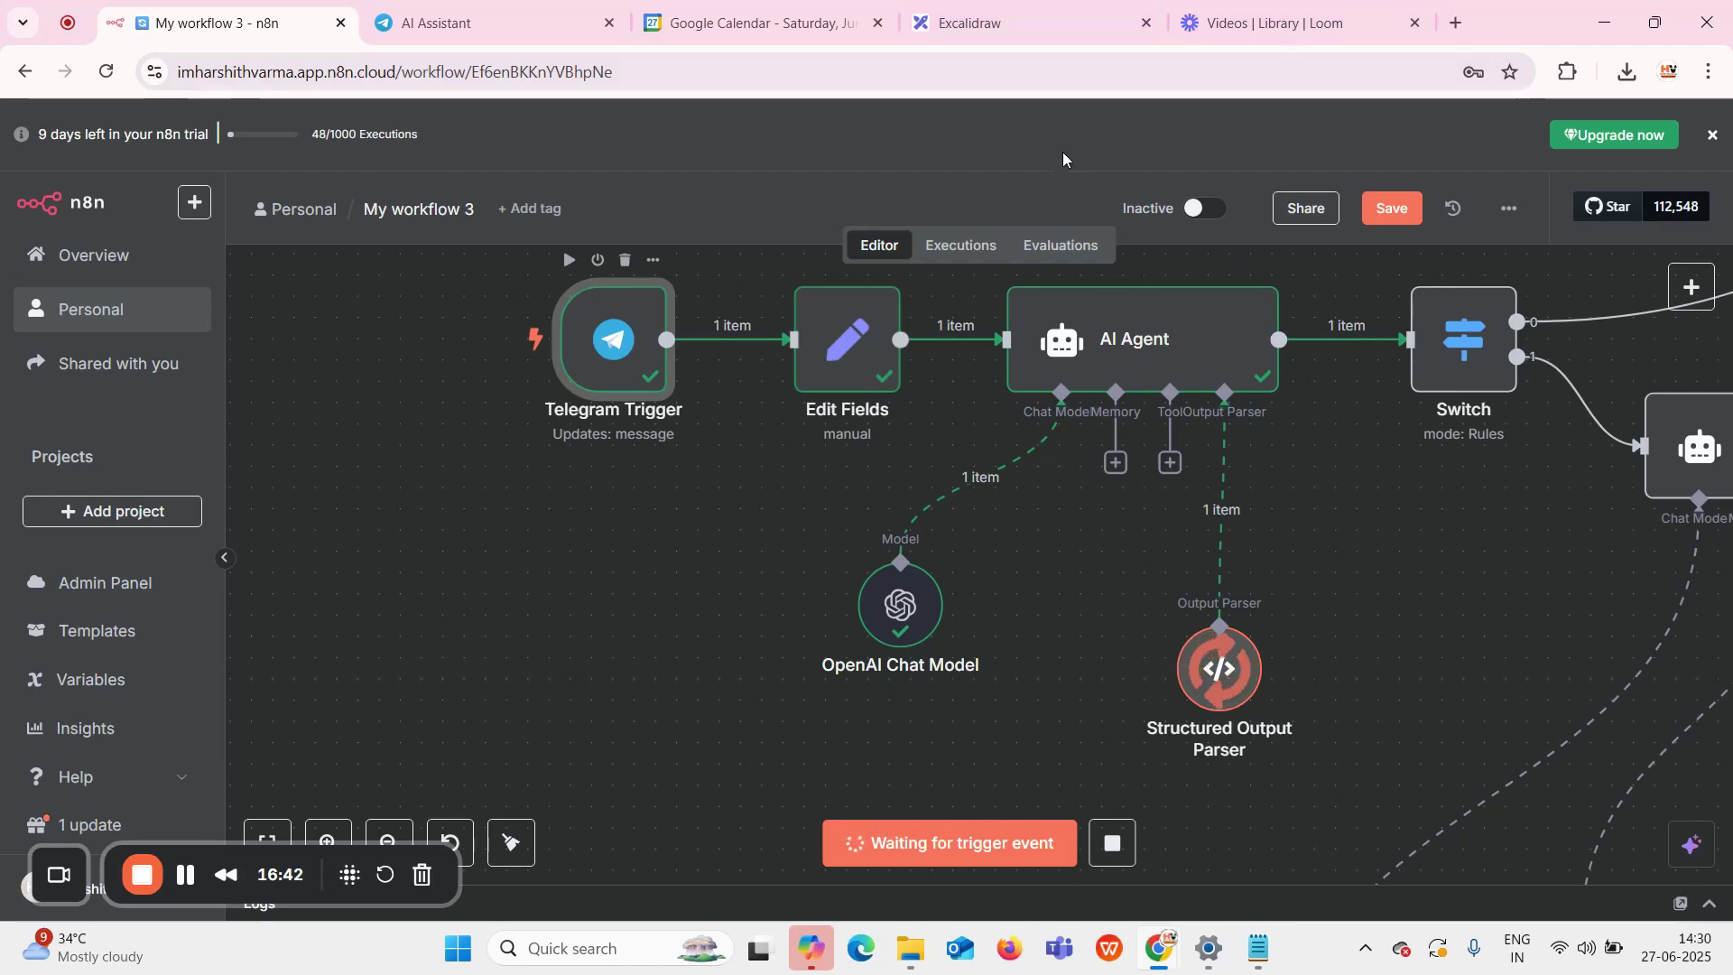
click(478, 23)
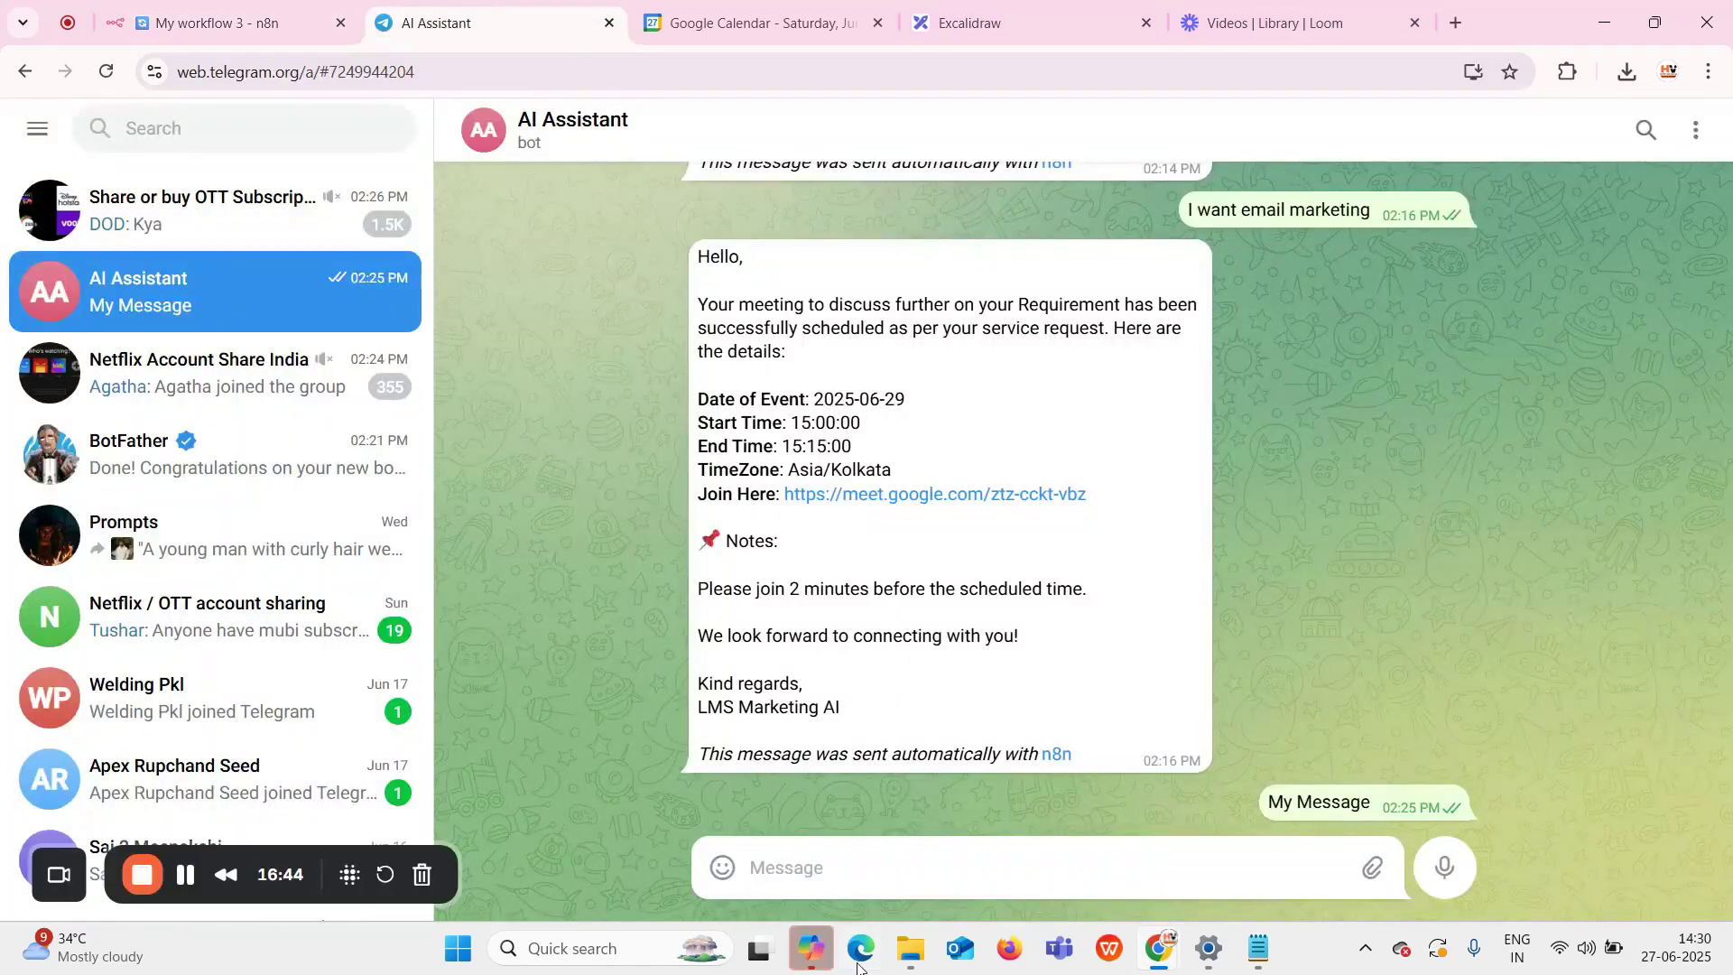
click(896, 874)
text(Hi)
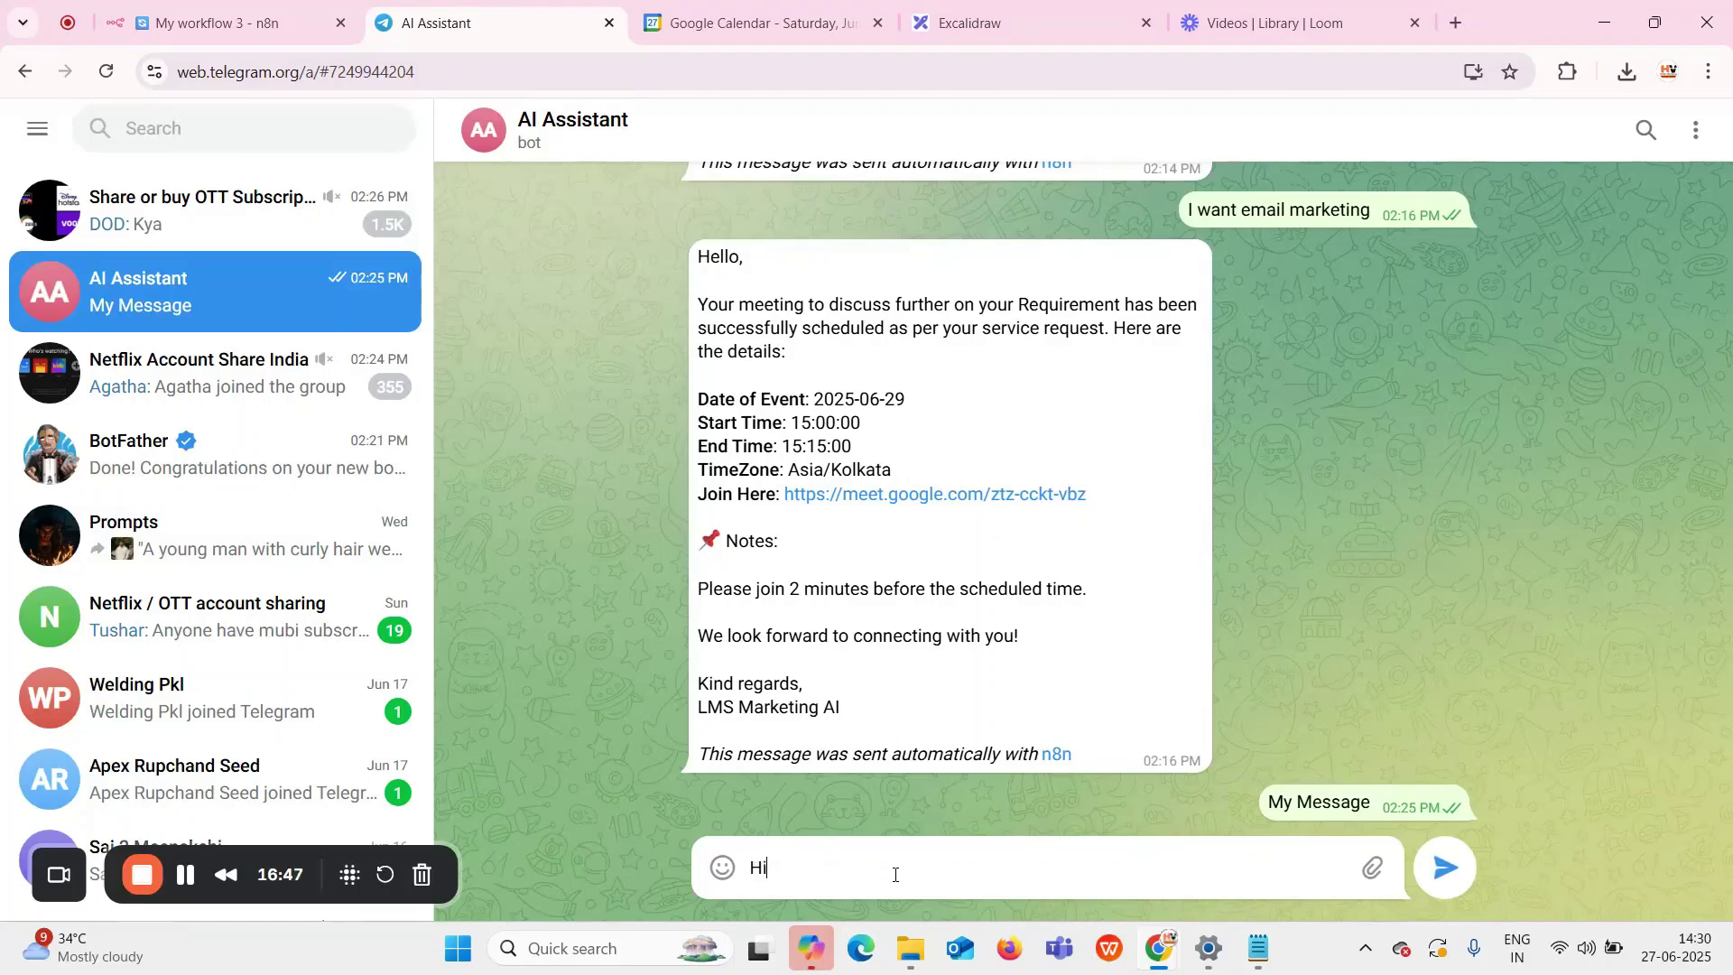
key(Return)
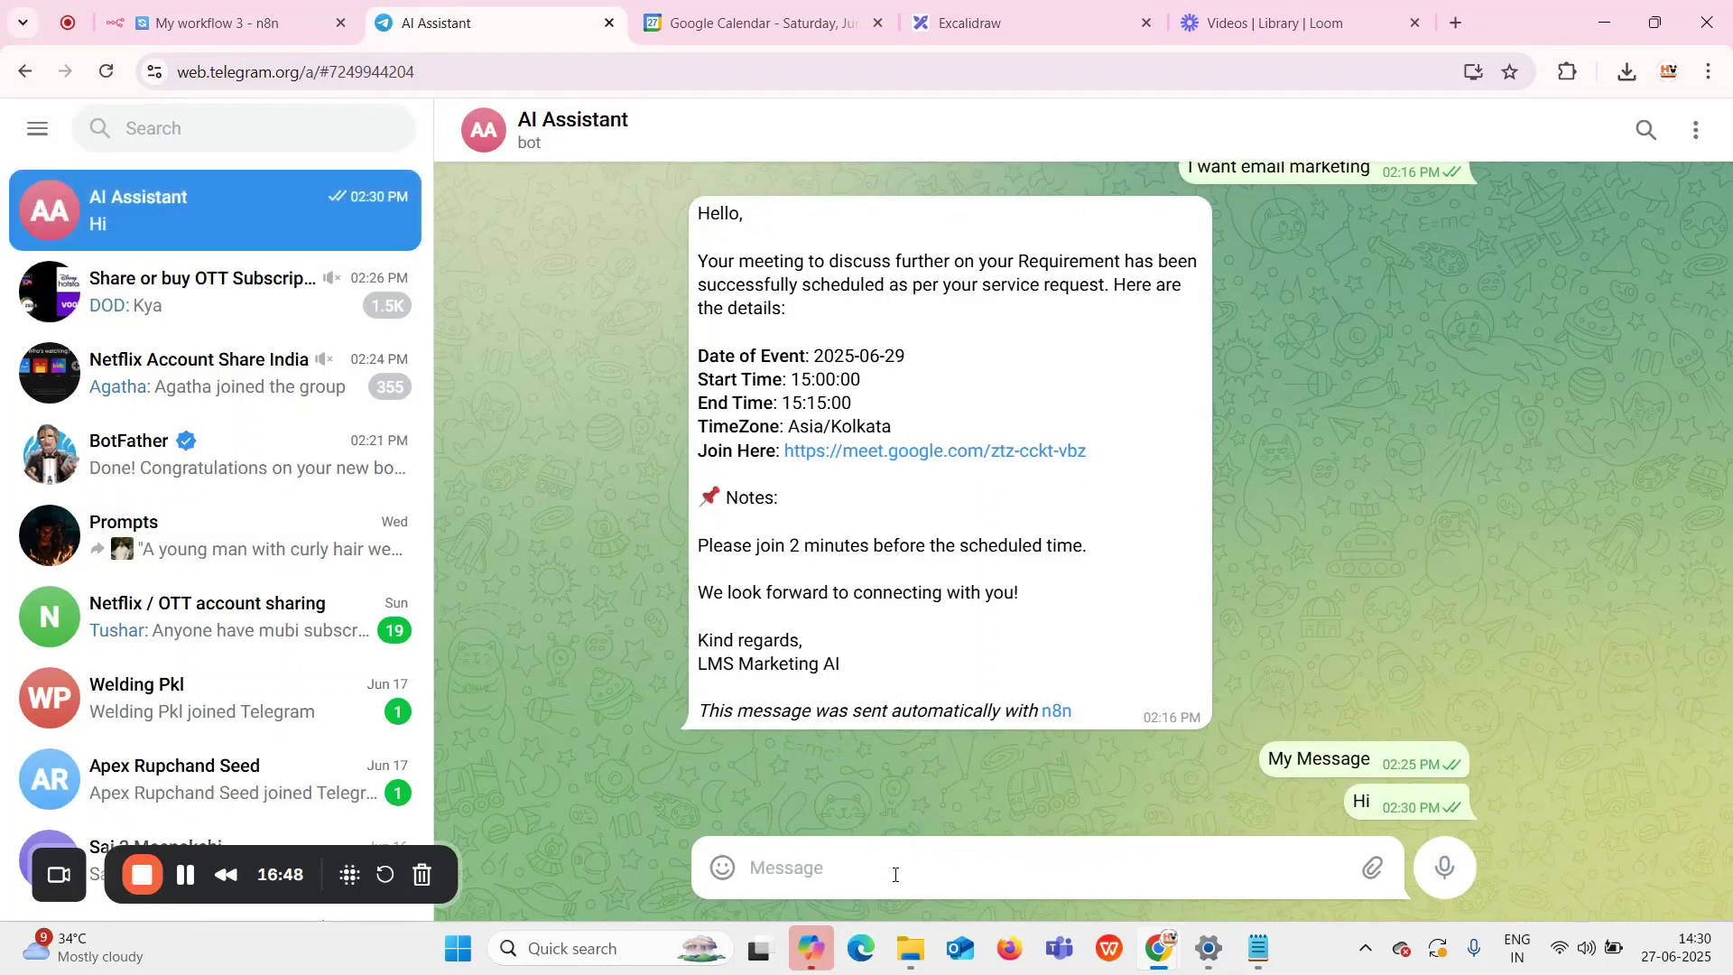
Switch to n8n, check the Telegram Trigger's output for the received message, and return to the canvas
click(271, 22)
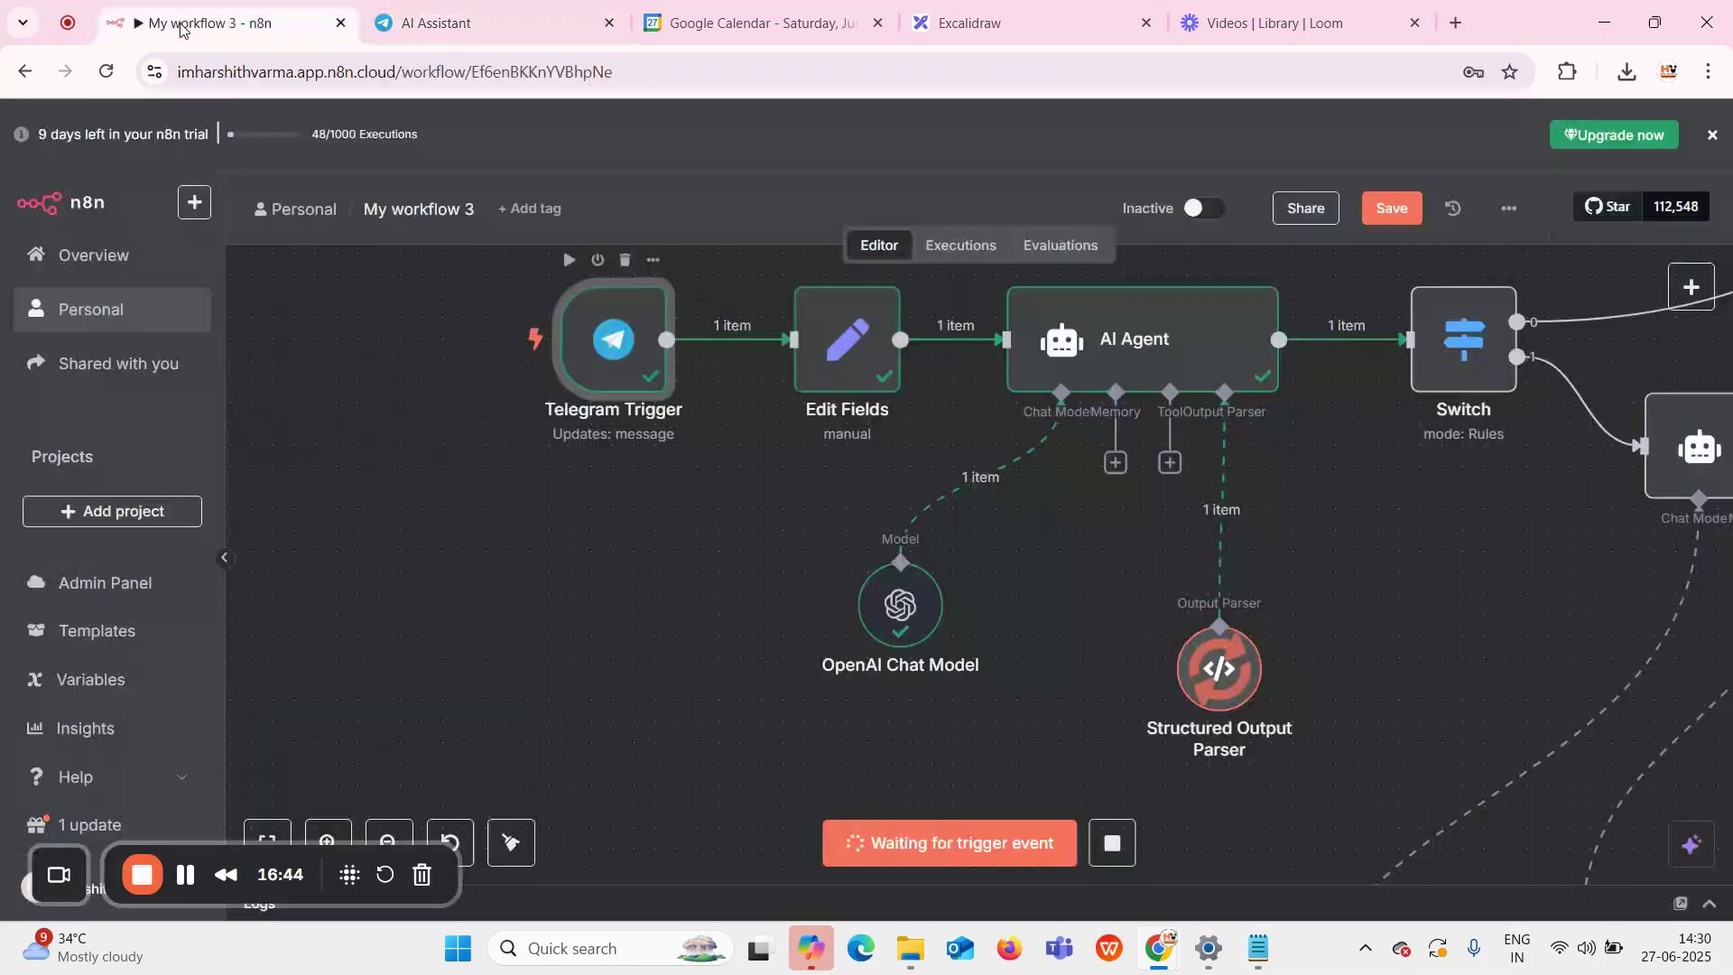
double_click(622, 348)
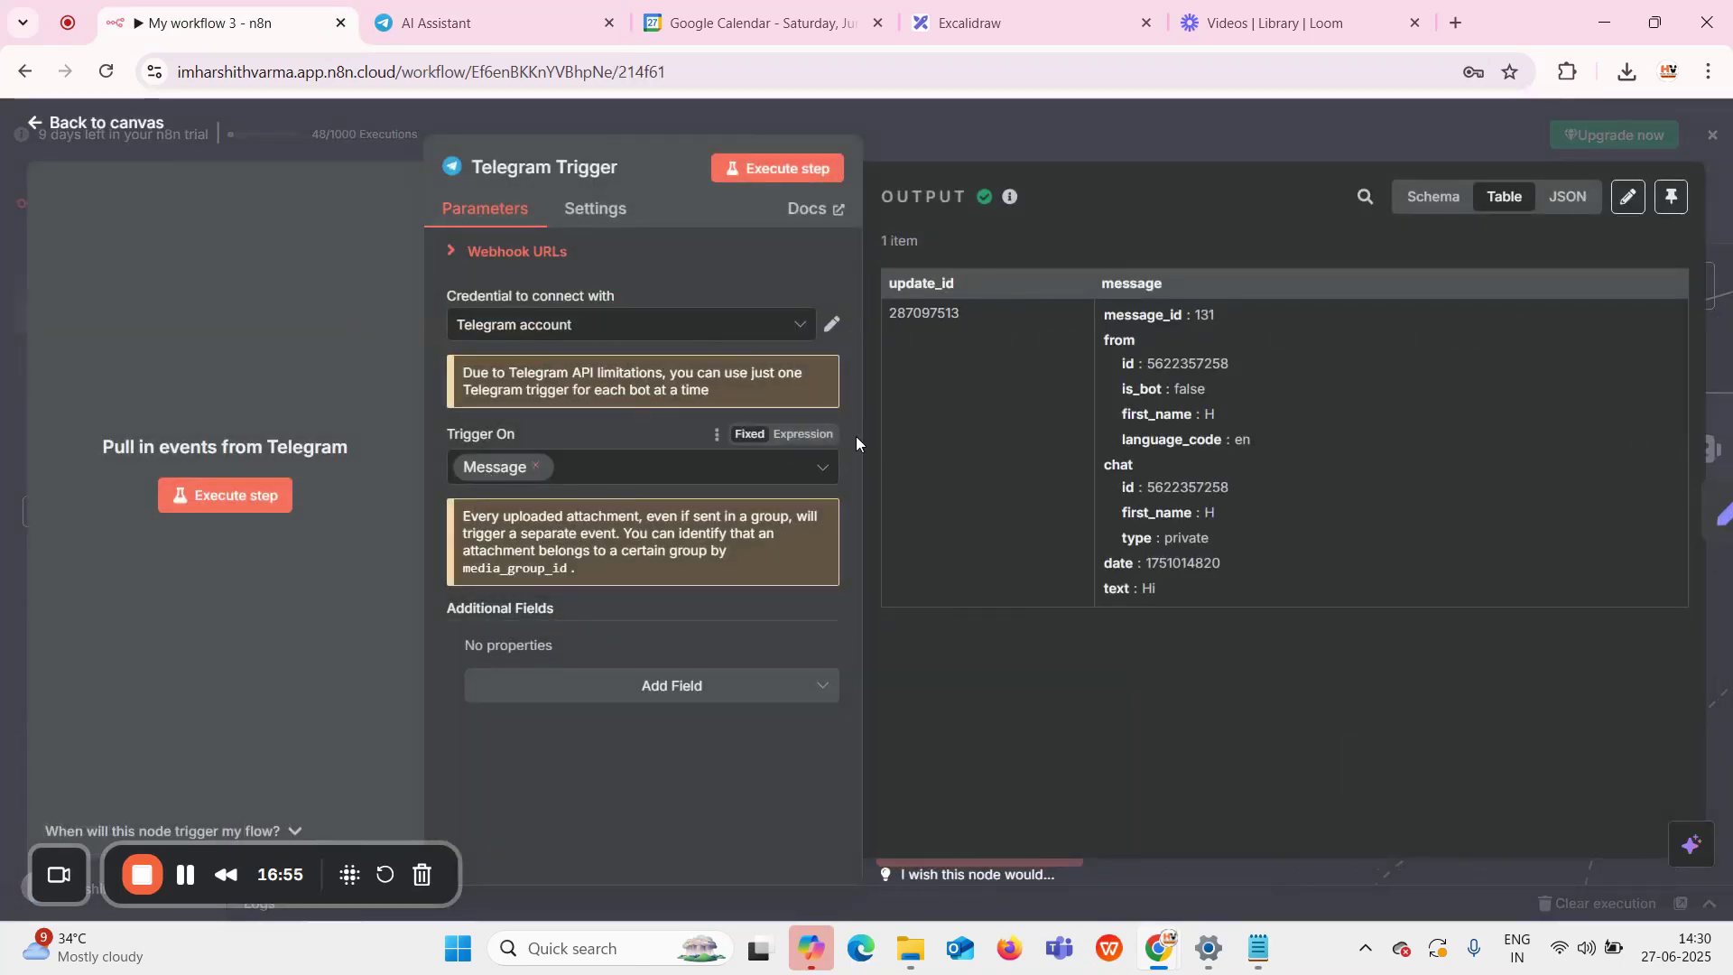
click(1008, 129)
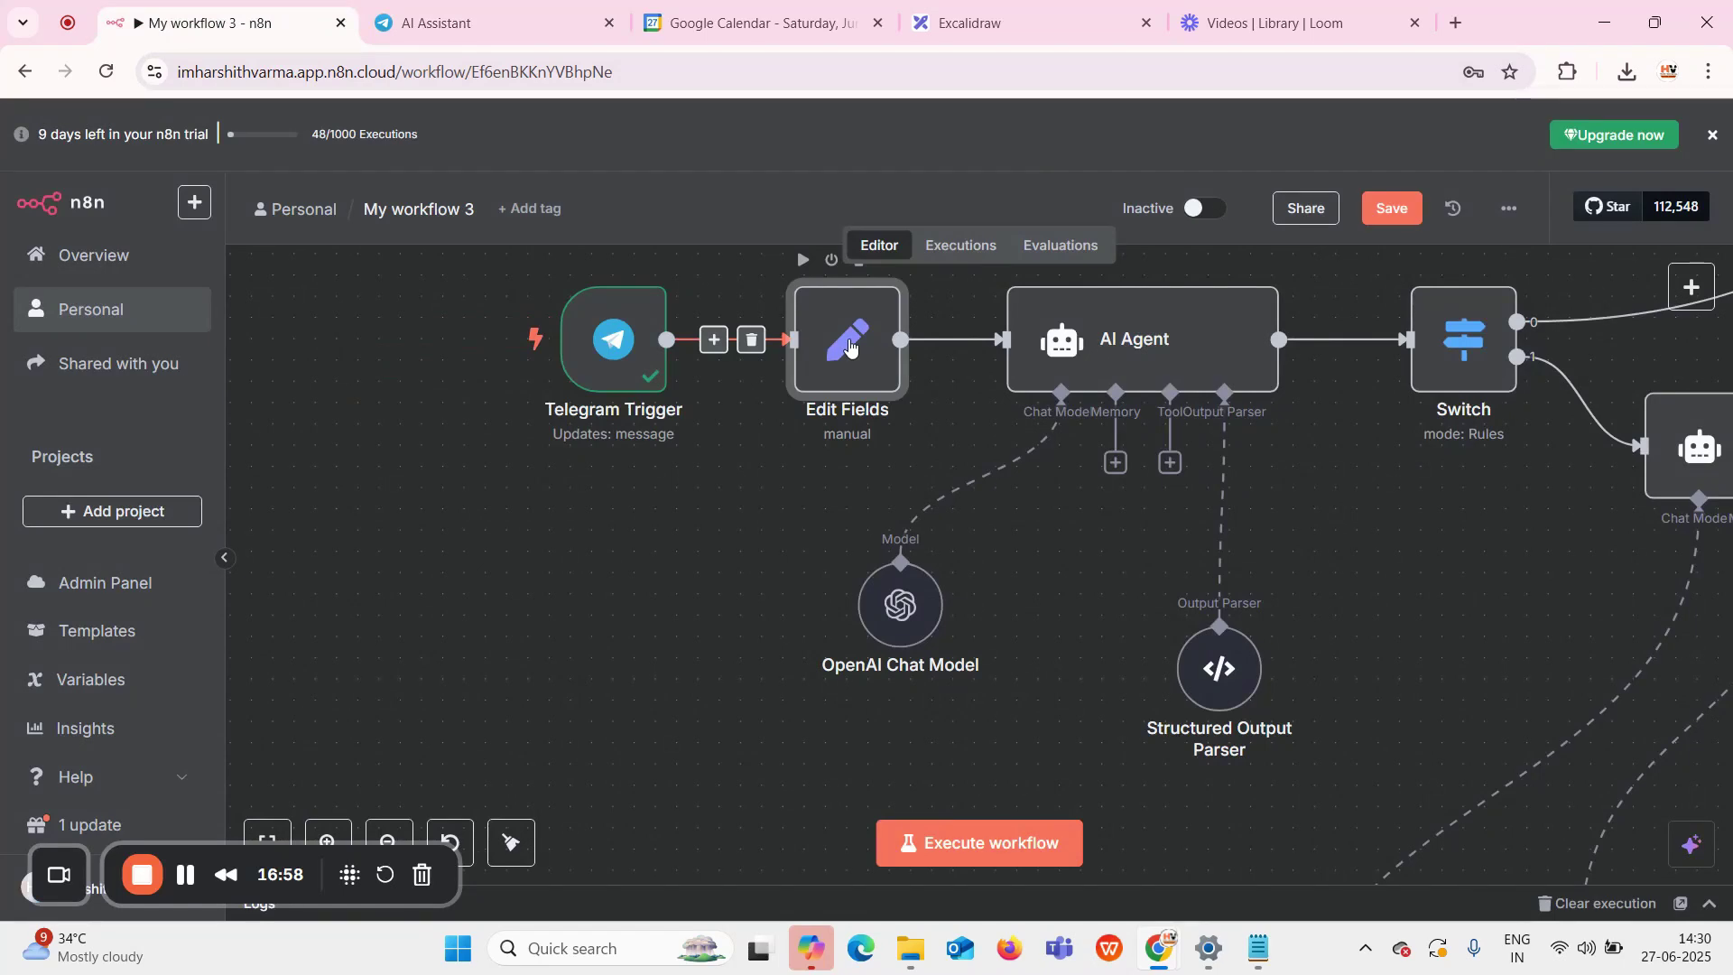
Execute the Edit Fields step on the new Telegram message and close the node
double_click(850, 346)
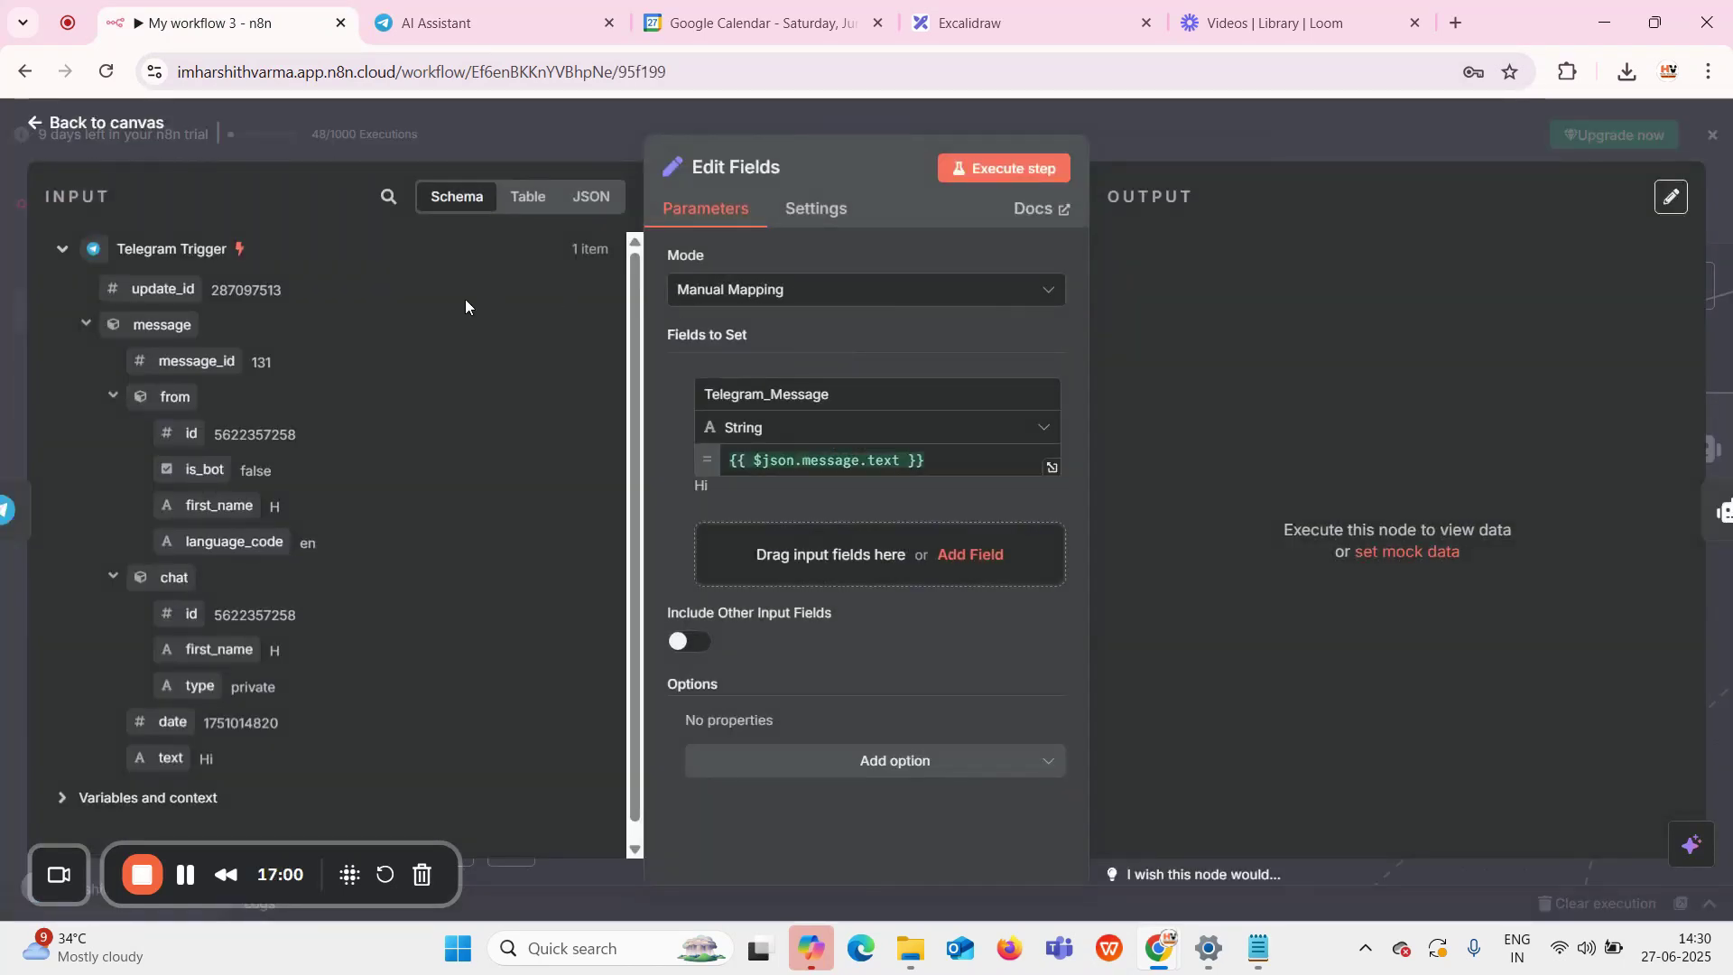
click(1013, 169)
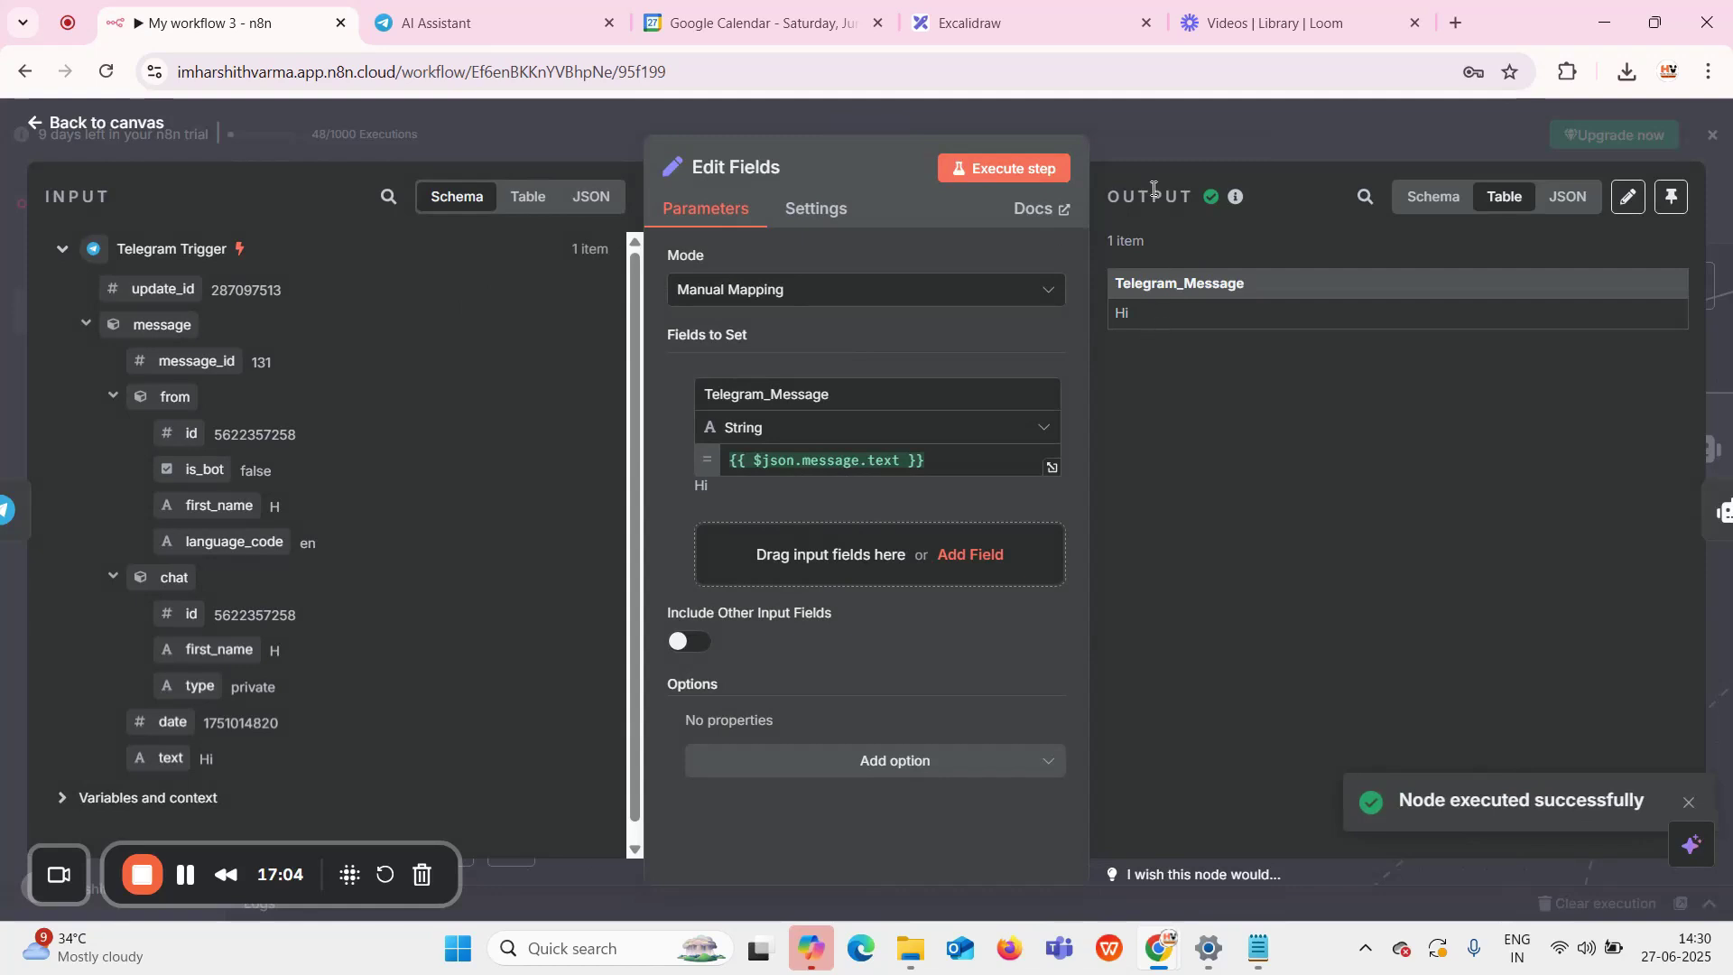
click(1155, 130)
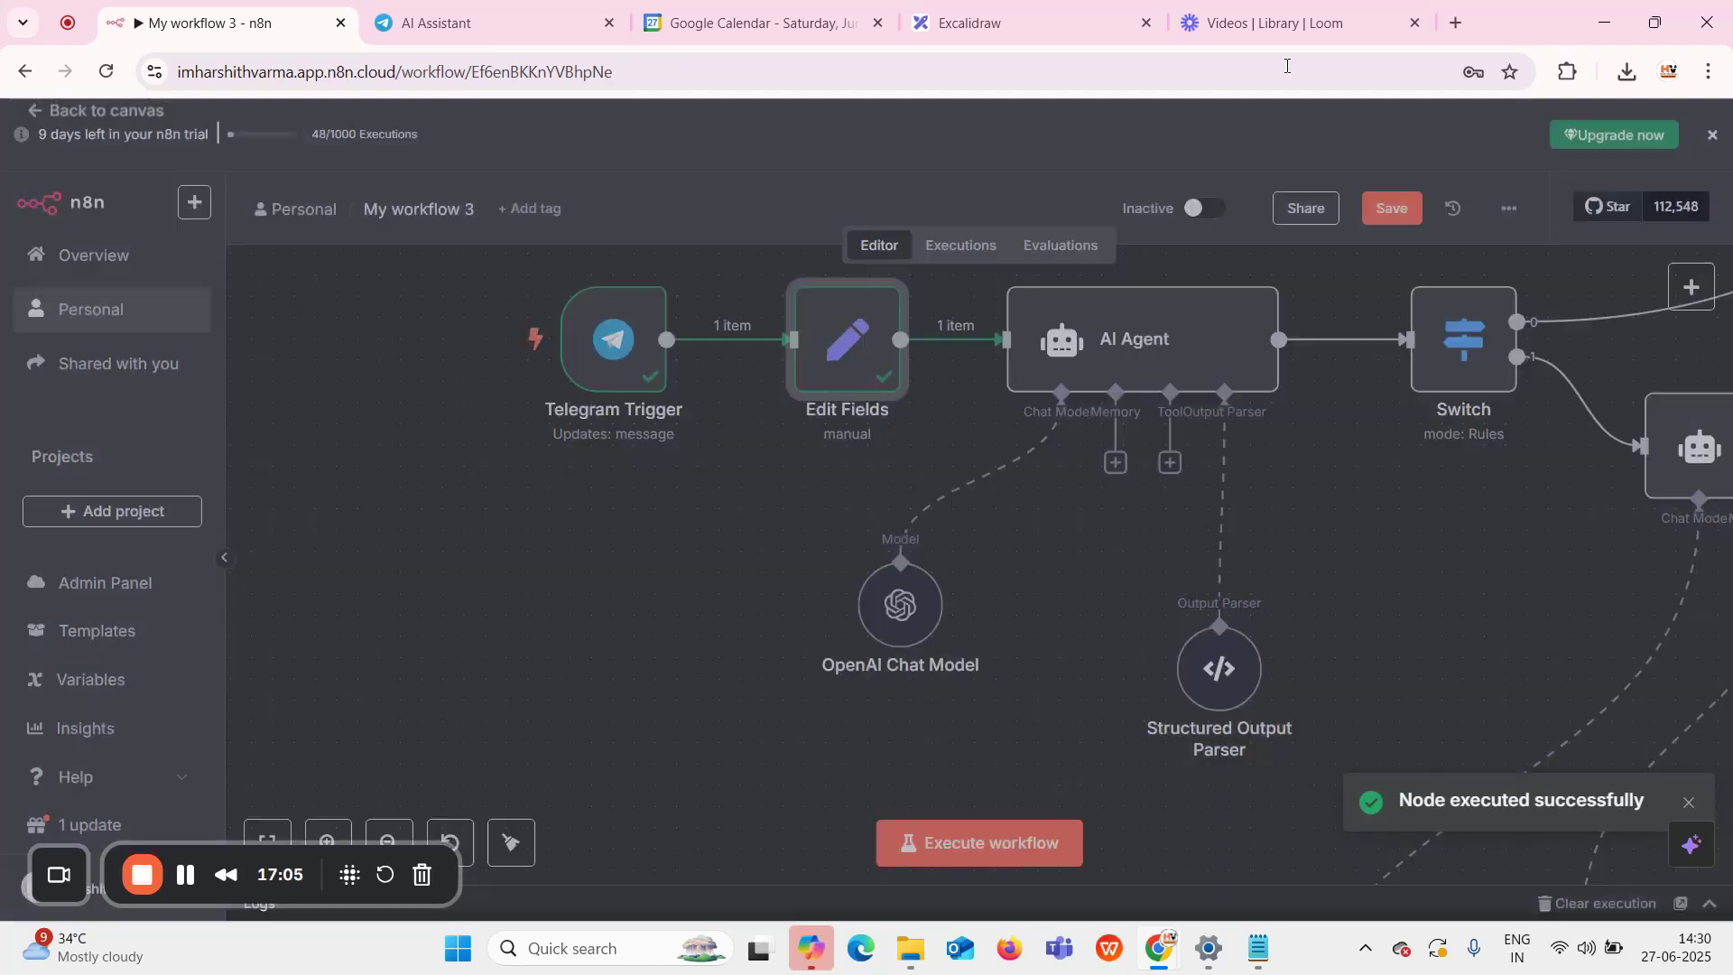
Execute the AI Agent step to classify the "Hi" message and return to the canvas
click(1127, 341)
double_click(1127, 339)
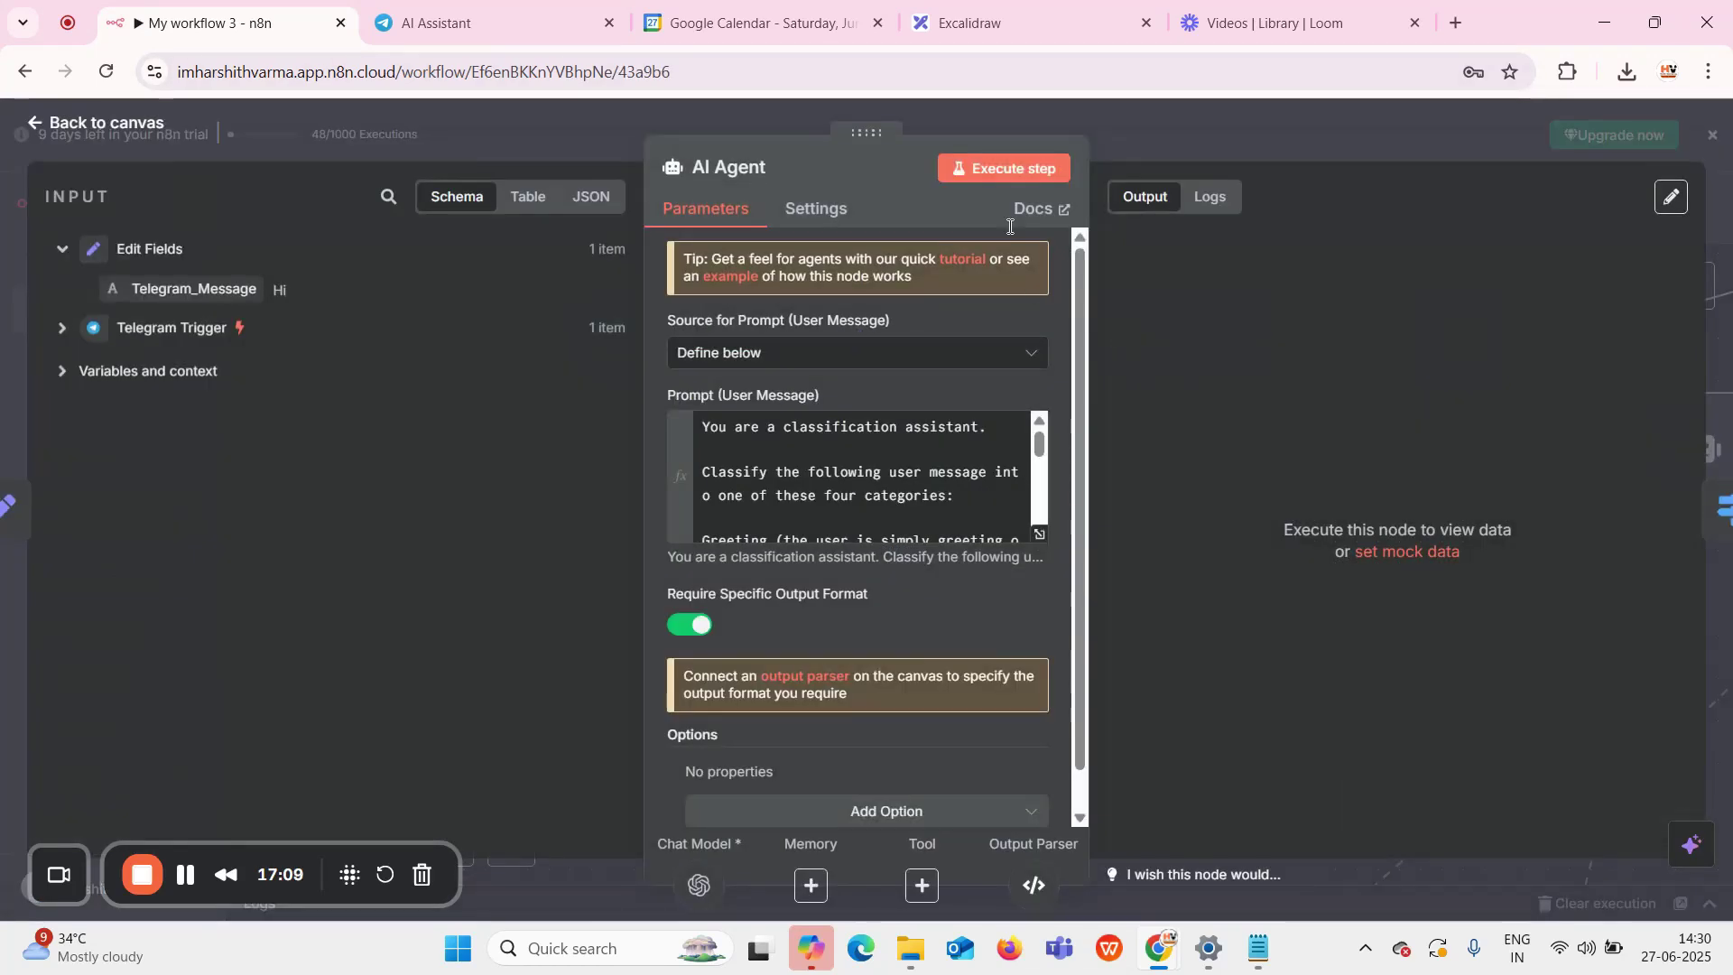
click(987, 168)
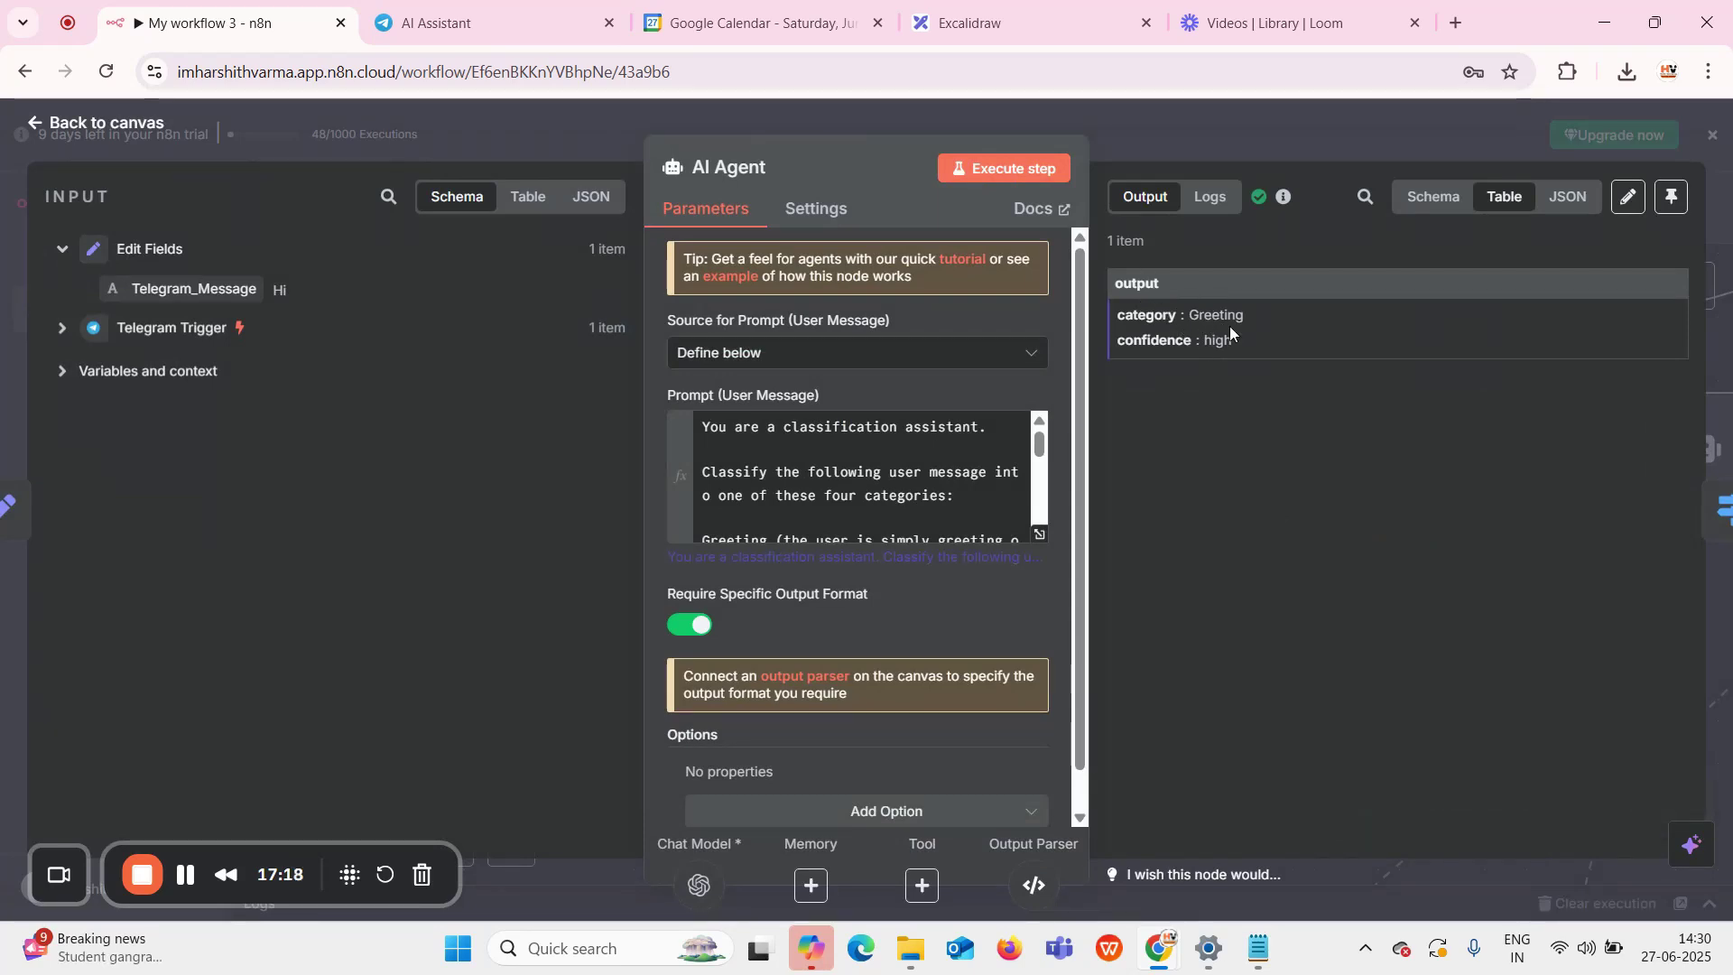
click(1239, 143)
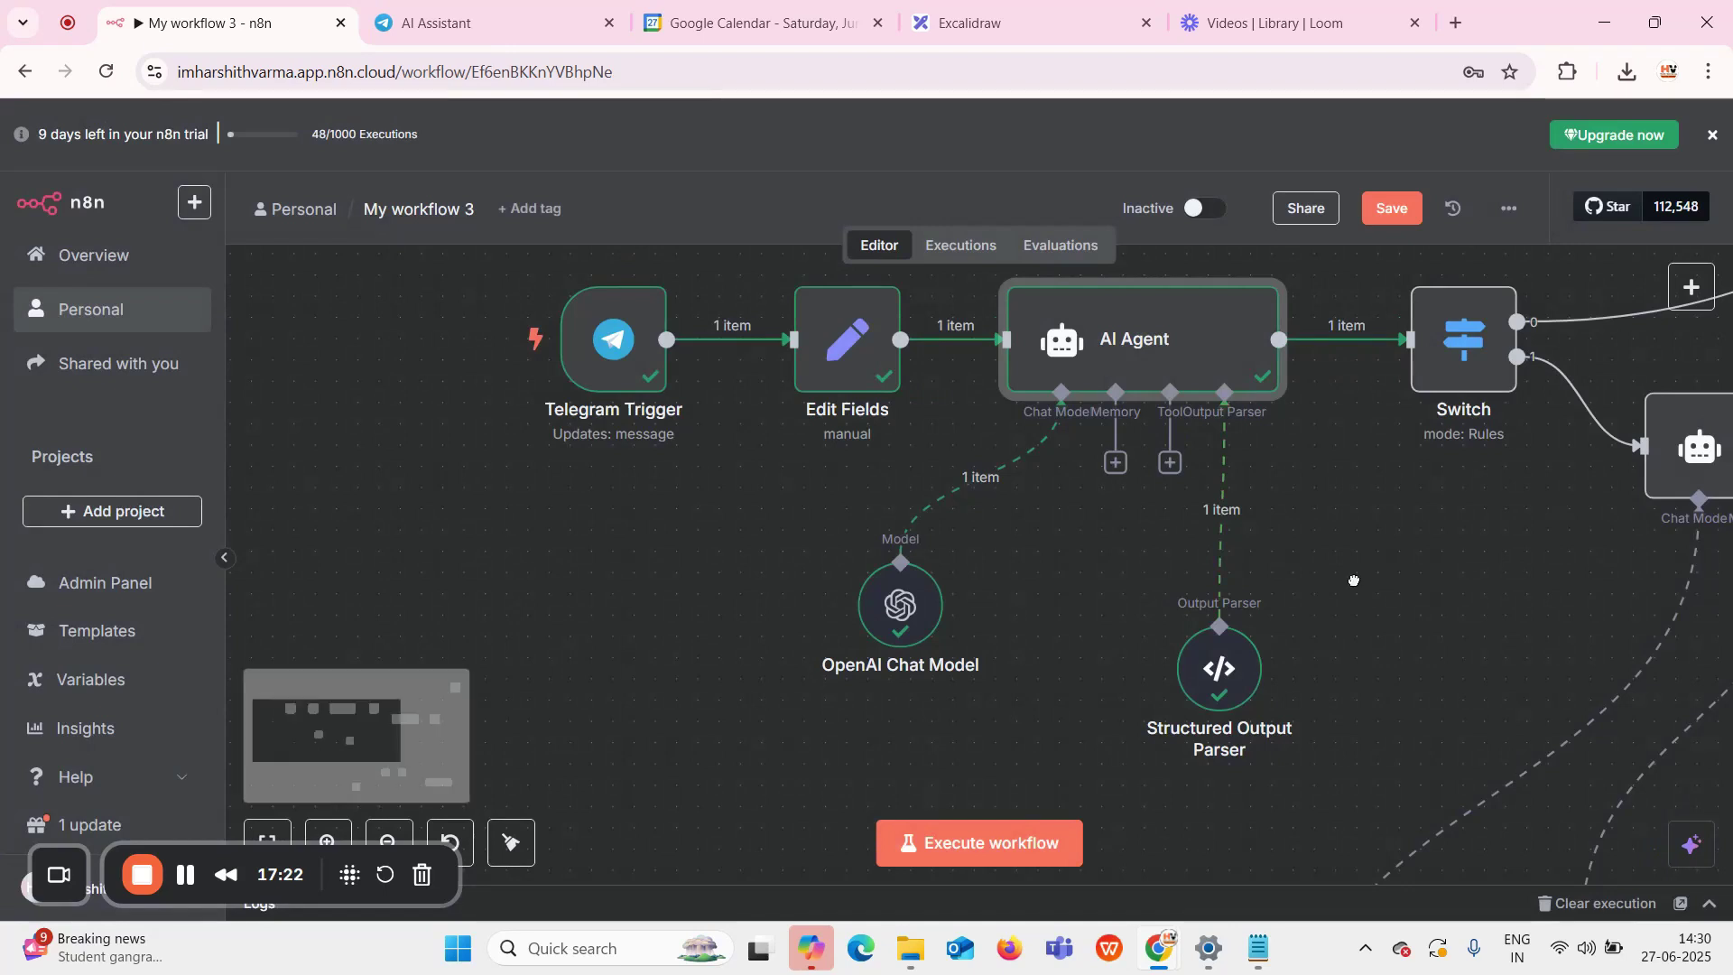
Review the Greeting and service branches in the Excalidraw flowchart and return to the Switch node in n8n
drag(1354, 580, 619, 623)
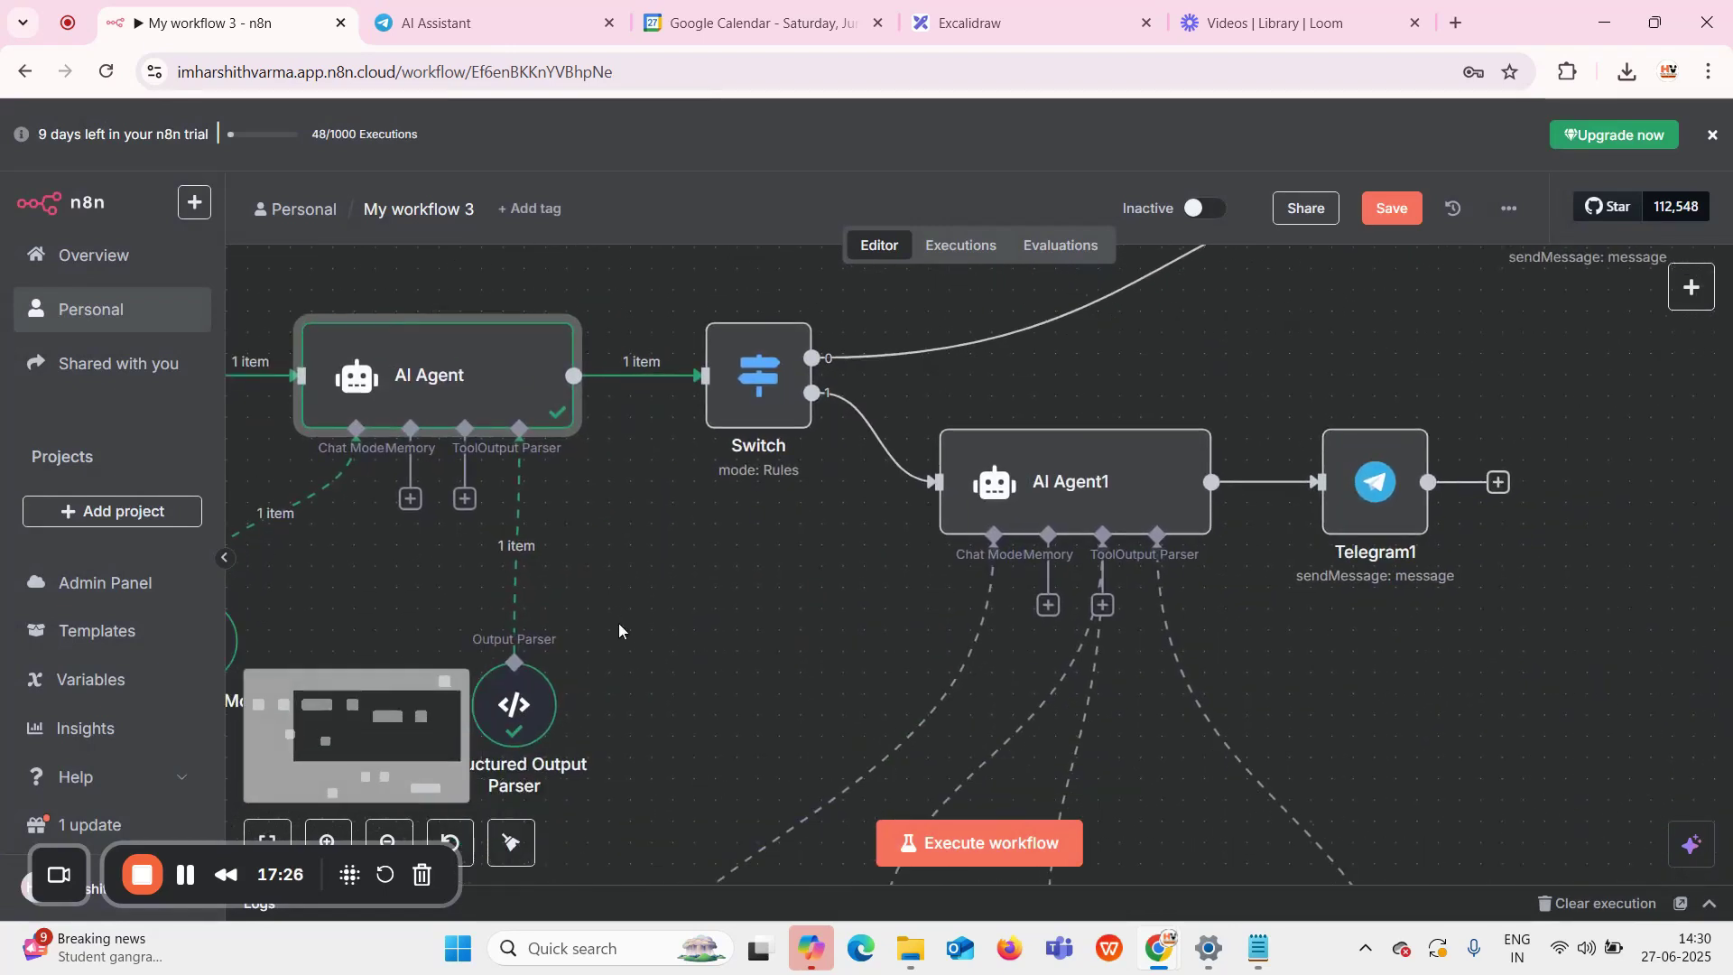
click(1042, 36)
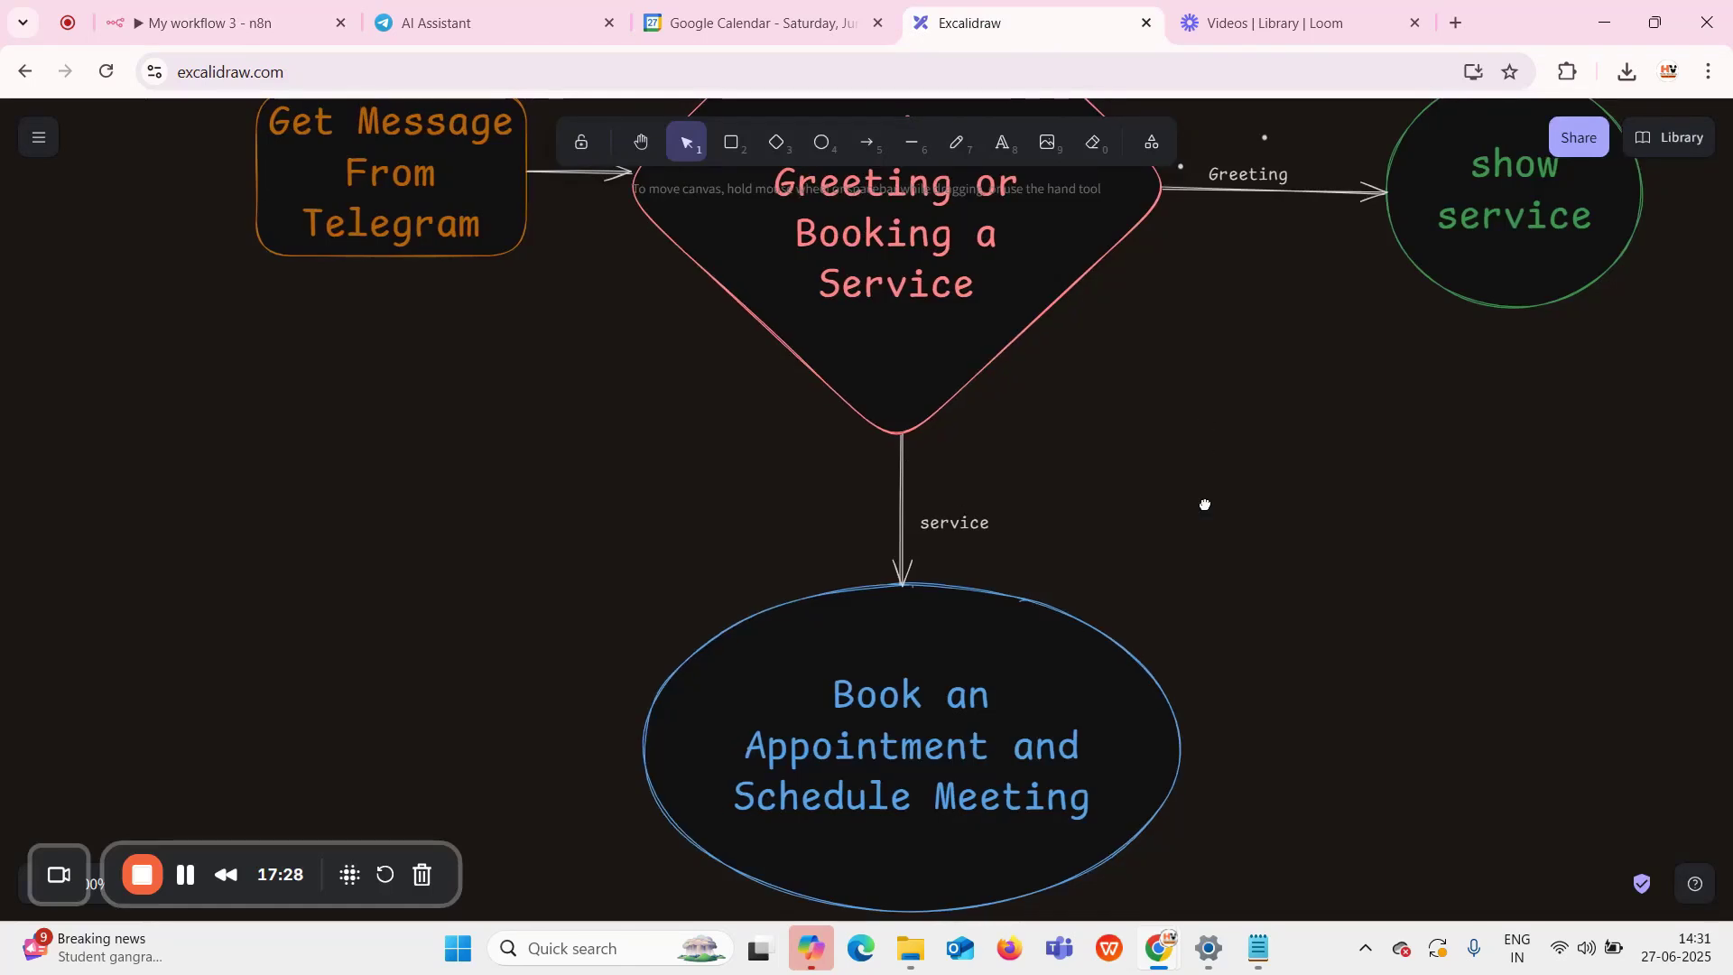
scroll(1205, 505, up, 2)
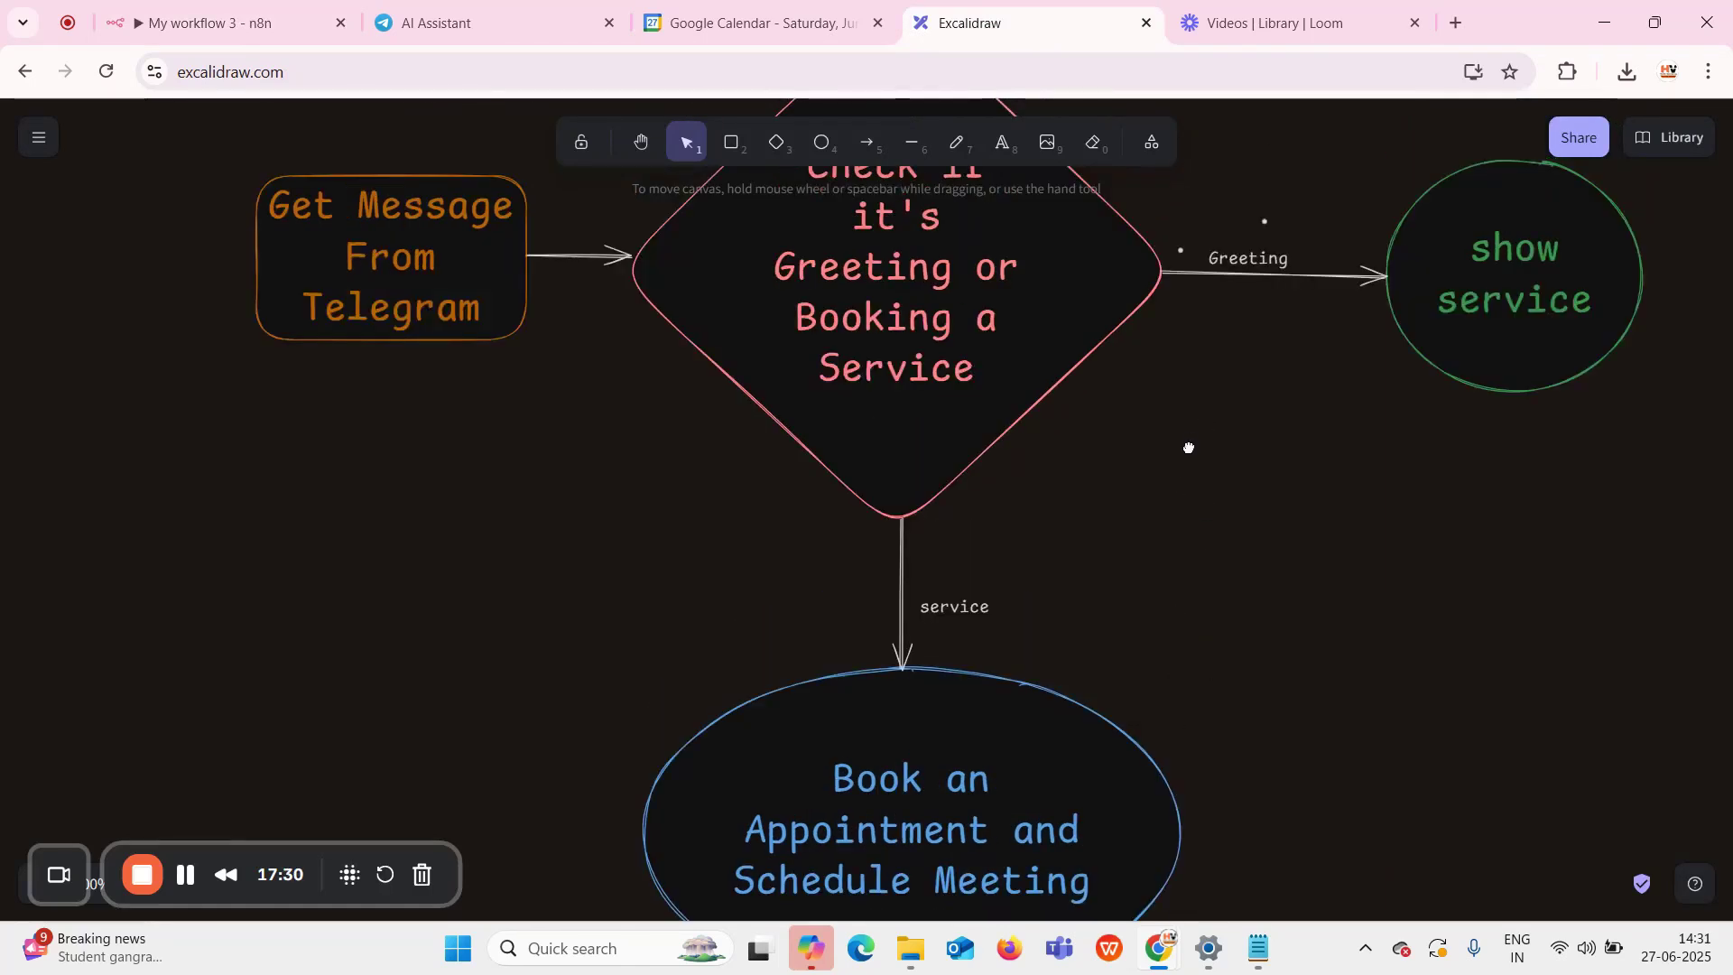
scroll(1188, 445, up, 3)
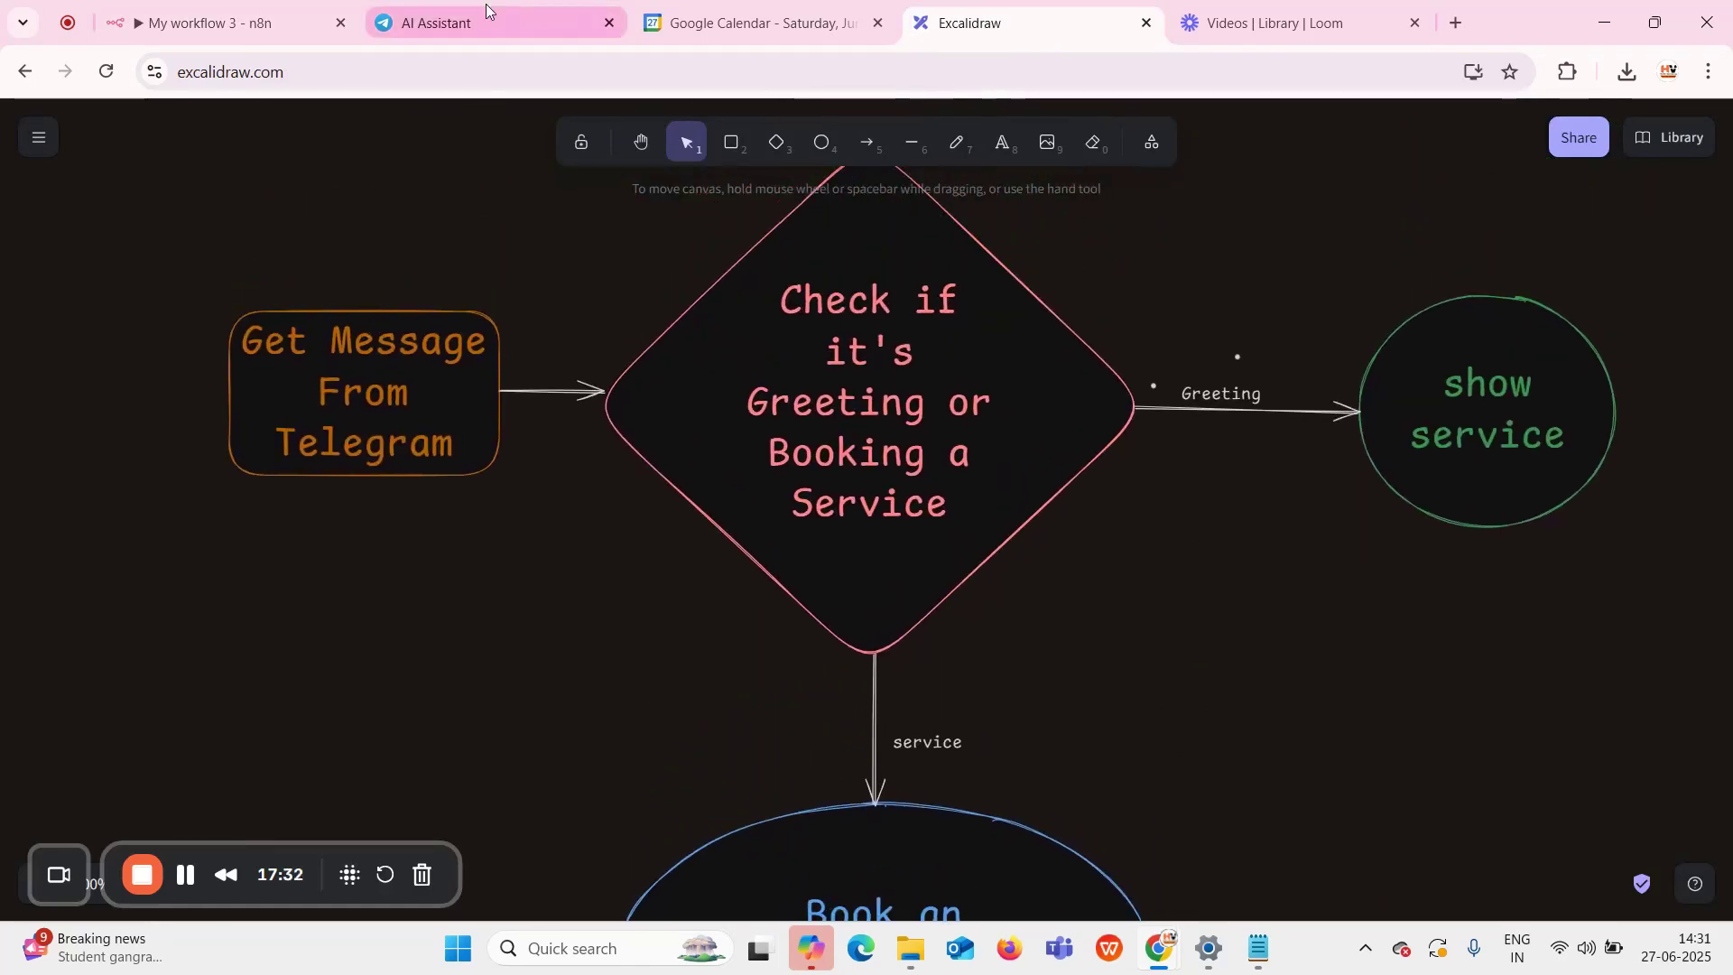
click(231, 13)
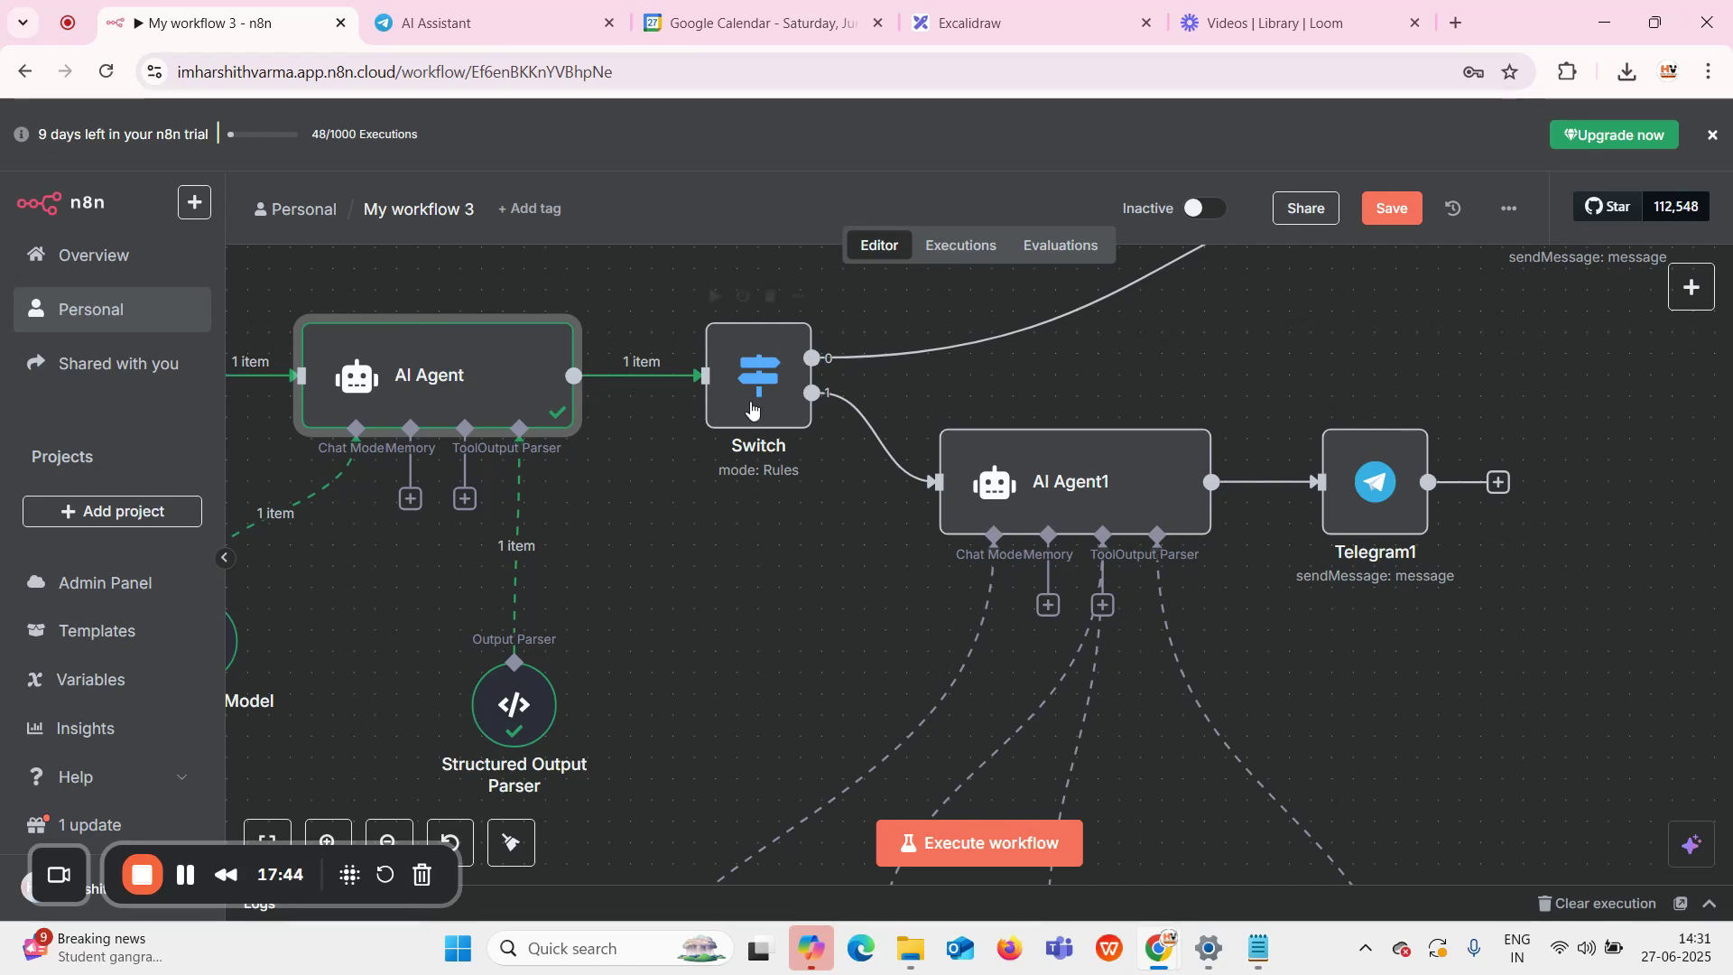
Open the Switch node and review its Greeting and Service Request routing rules
double_click(770, 372)
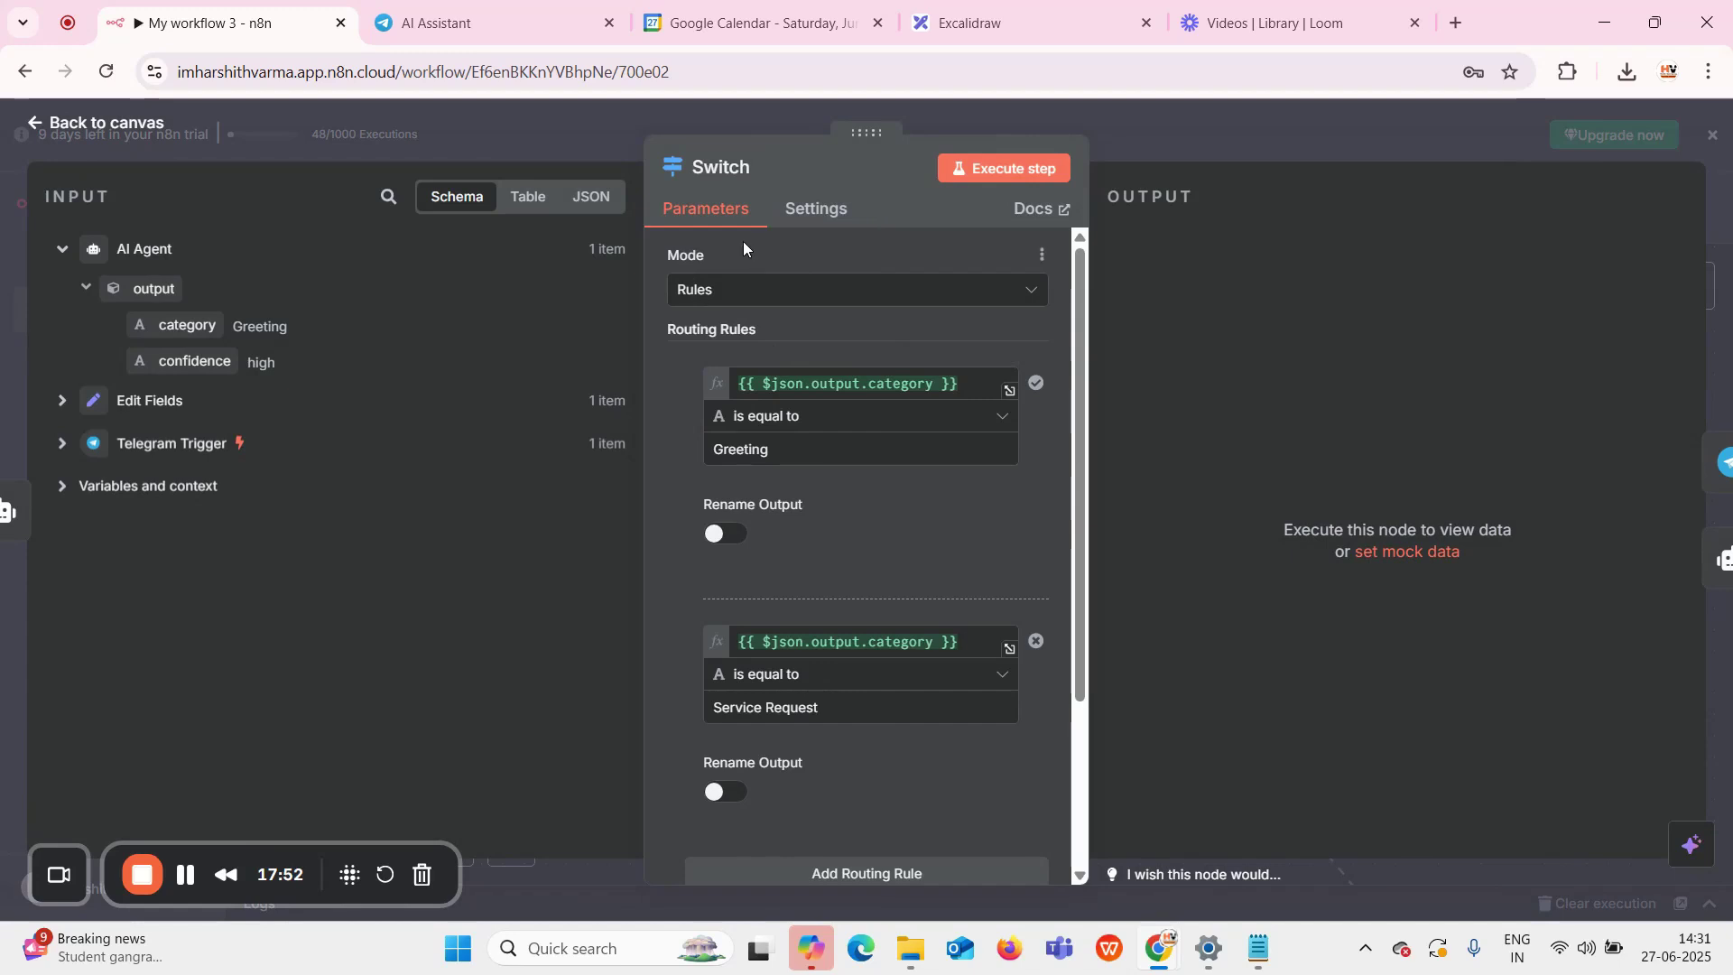
click(720, 309)
click(754, 343)
scroll(802, 438, down, 1)
scroll(800, 431, down, 1)
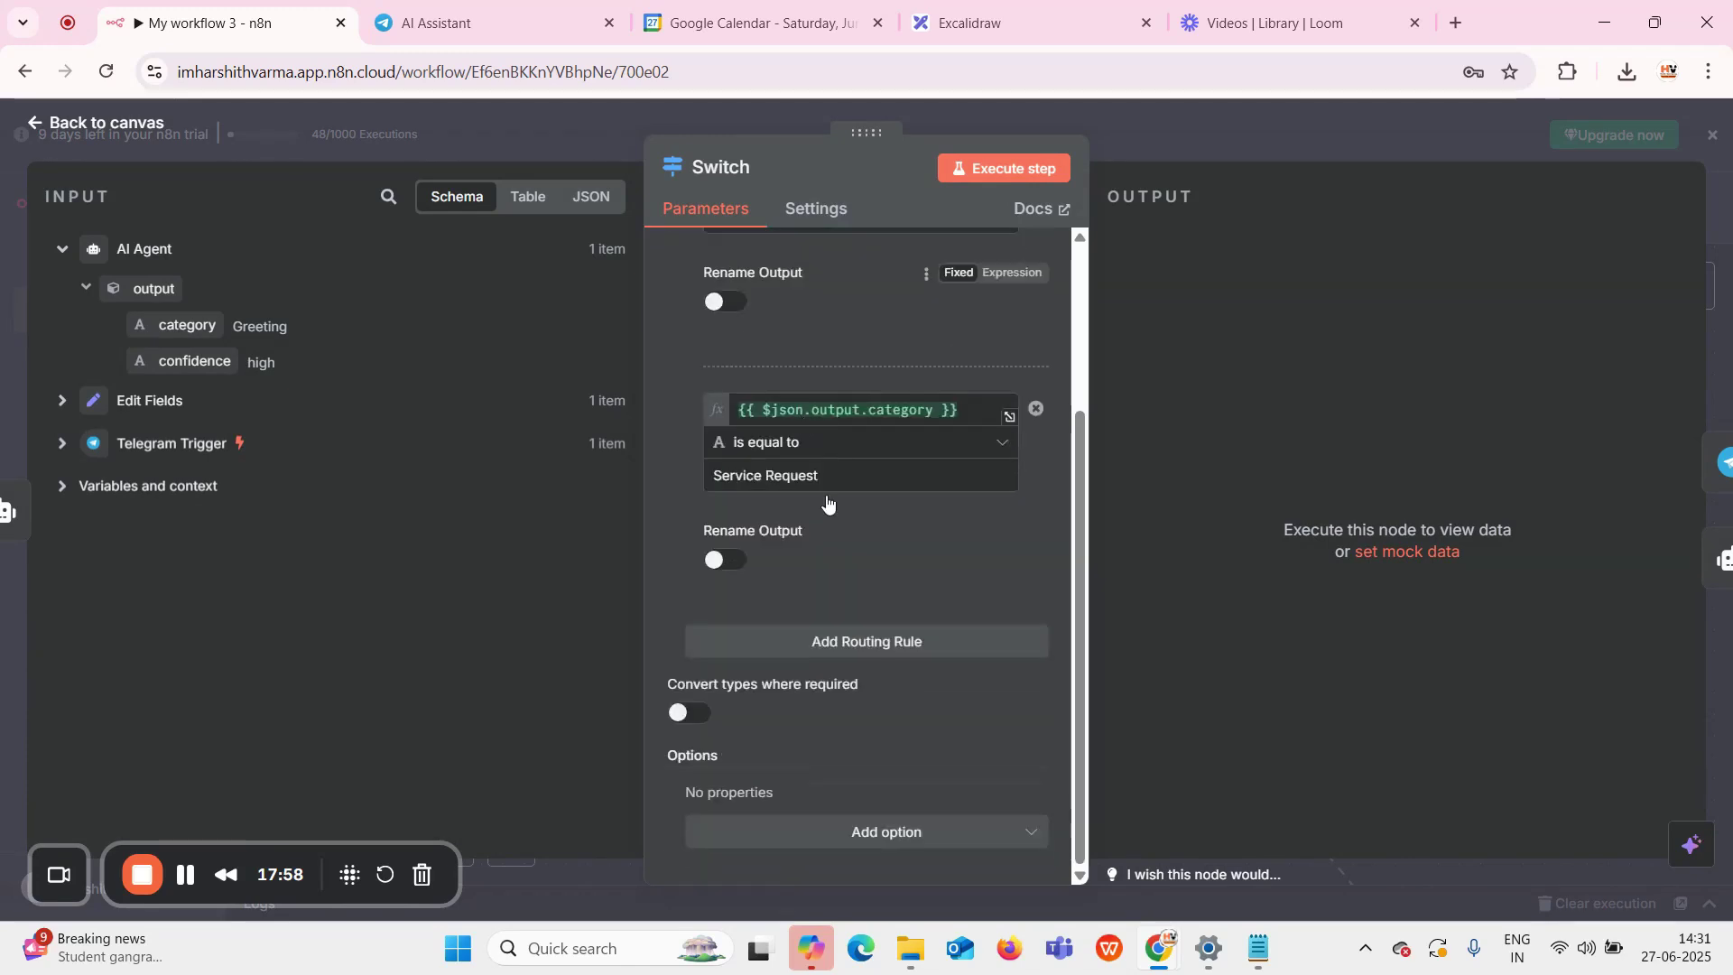
scroll(817, 318, up, 1)
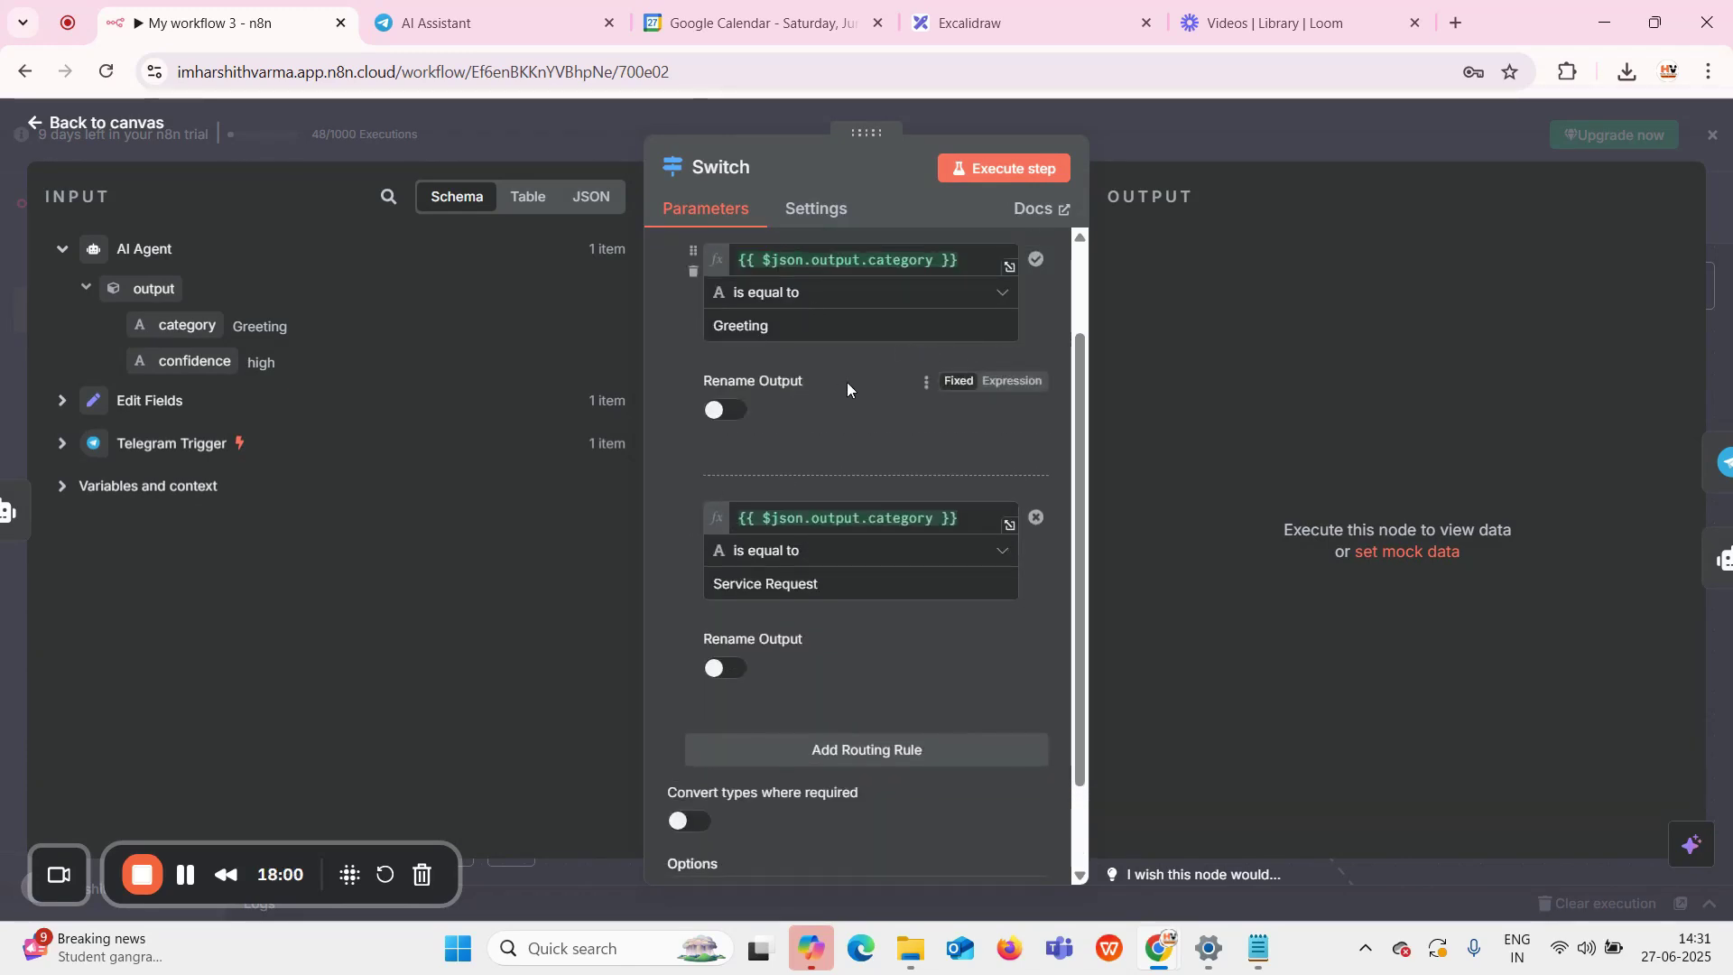
scroll(948, 452, down, 1)
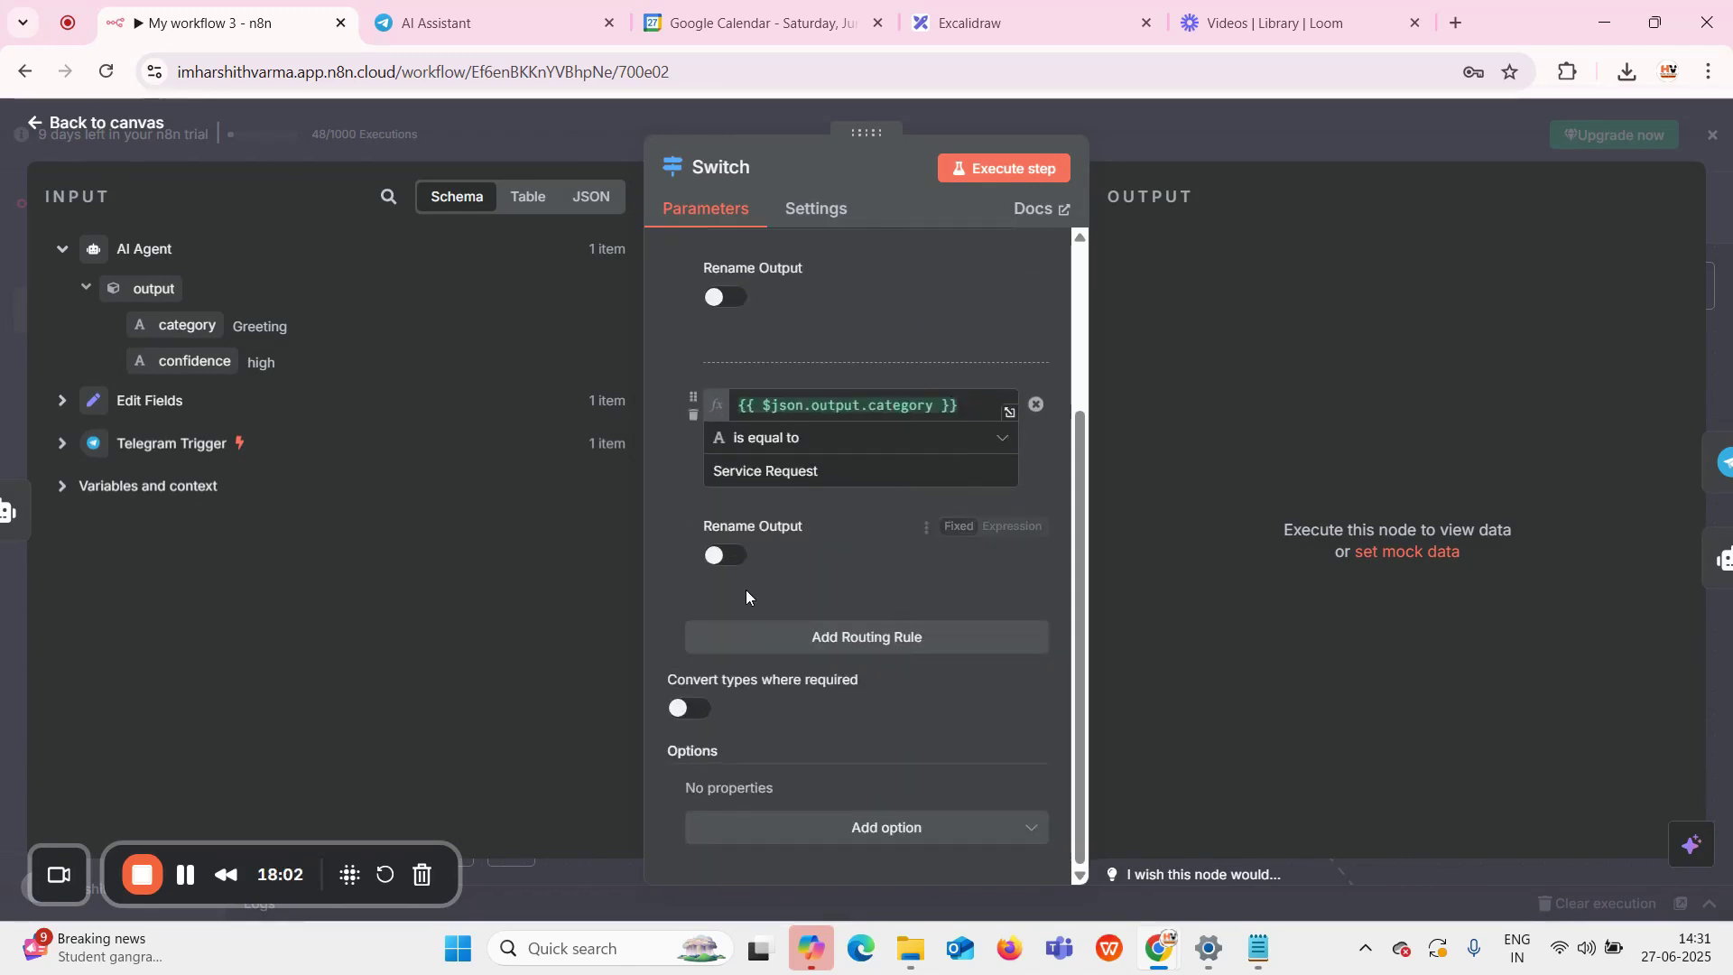
Add a third Switch routing rule with the AI Agent's output category as its first value, and delete that rule again
click(761, 638)
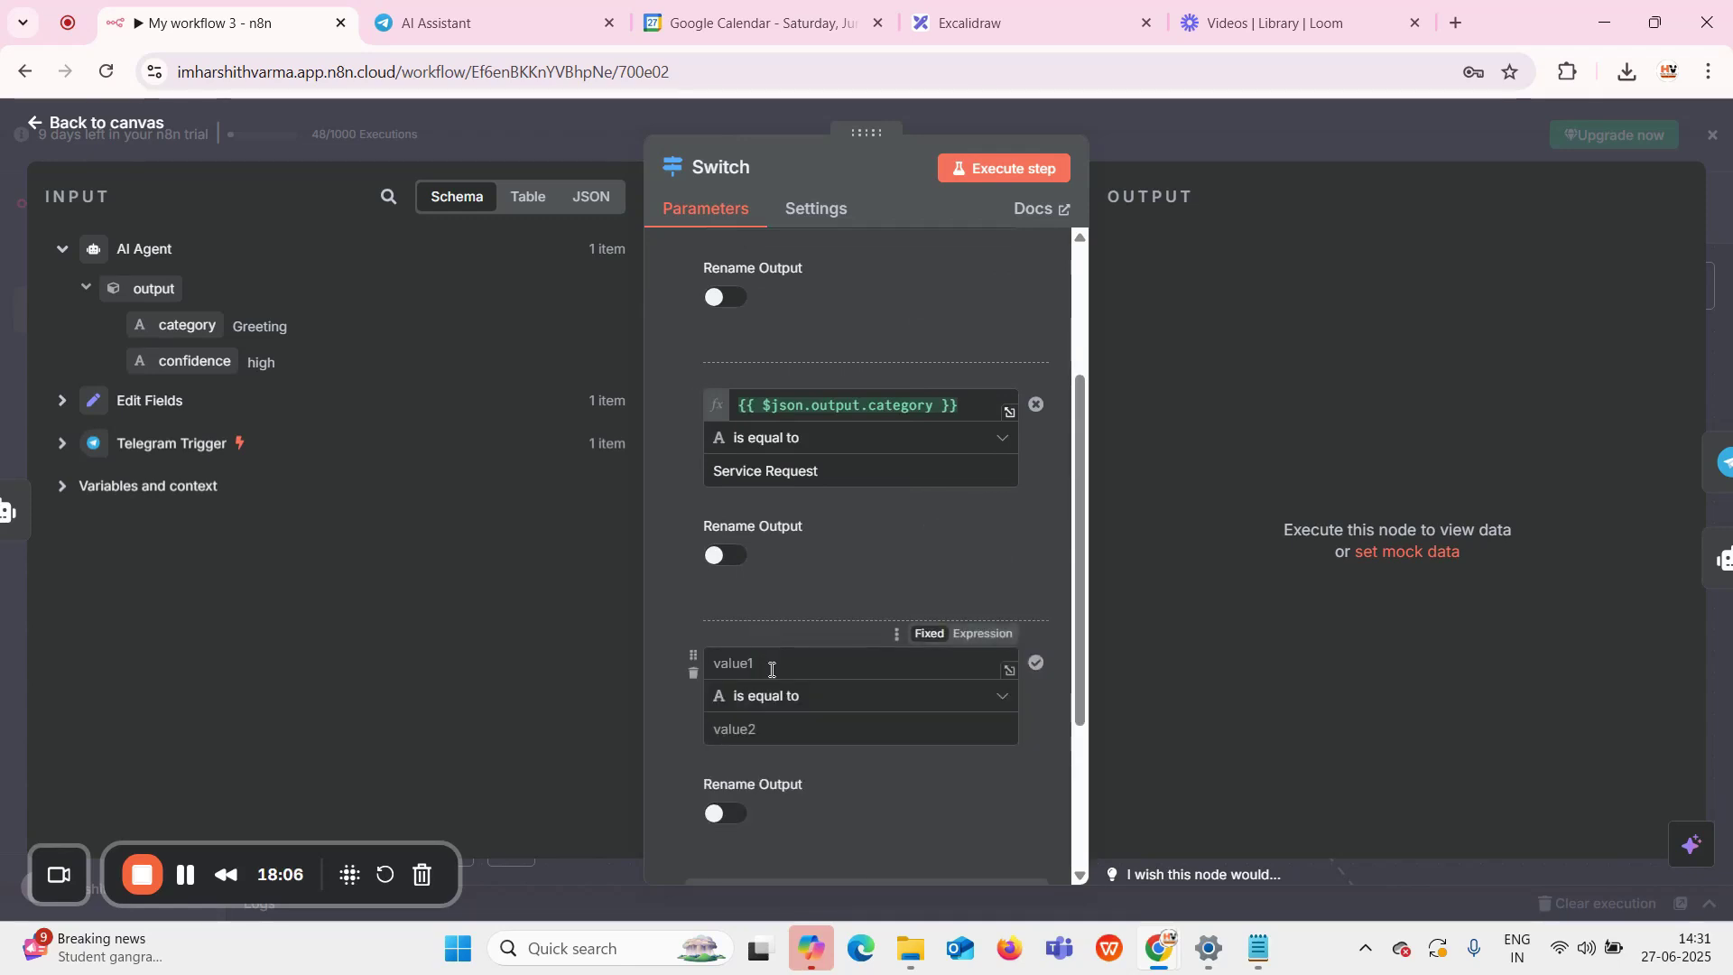
click(772, 669)
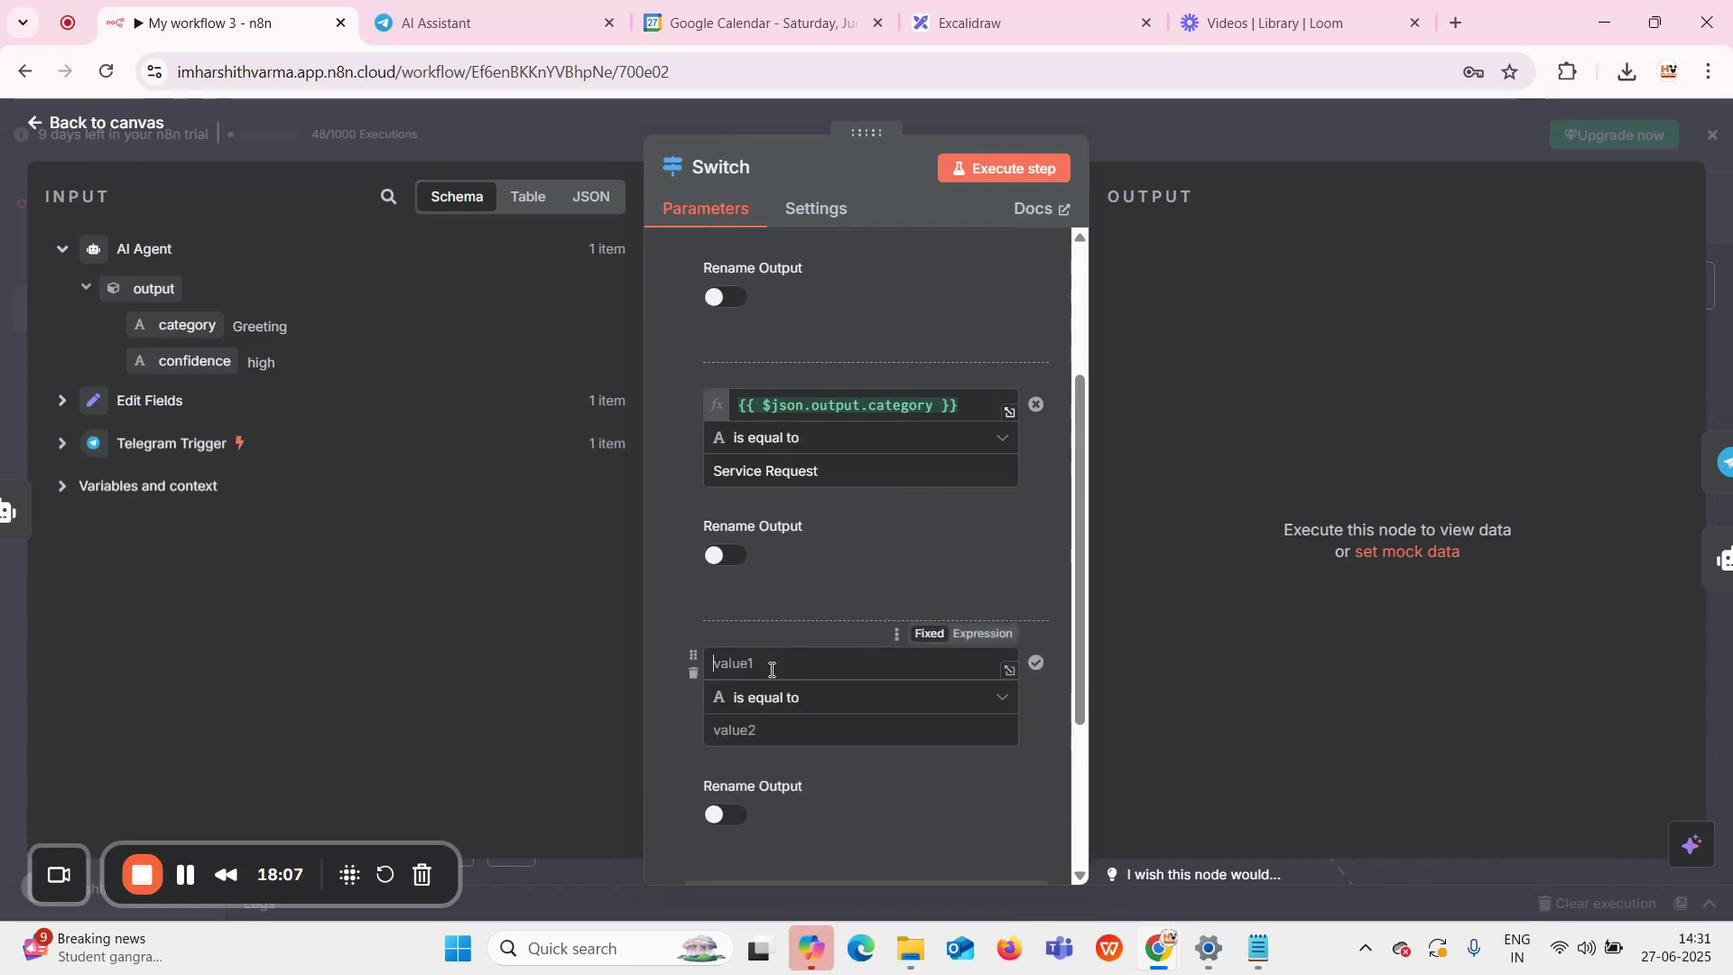
click(818, 725)
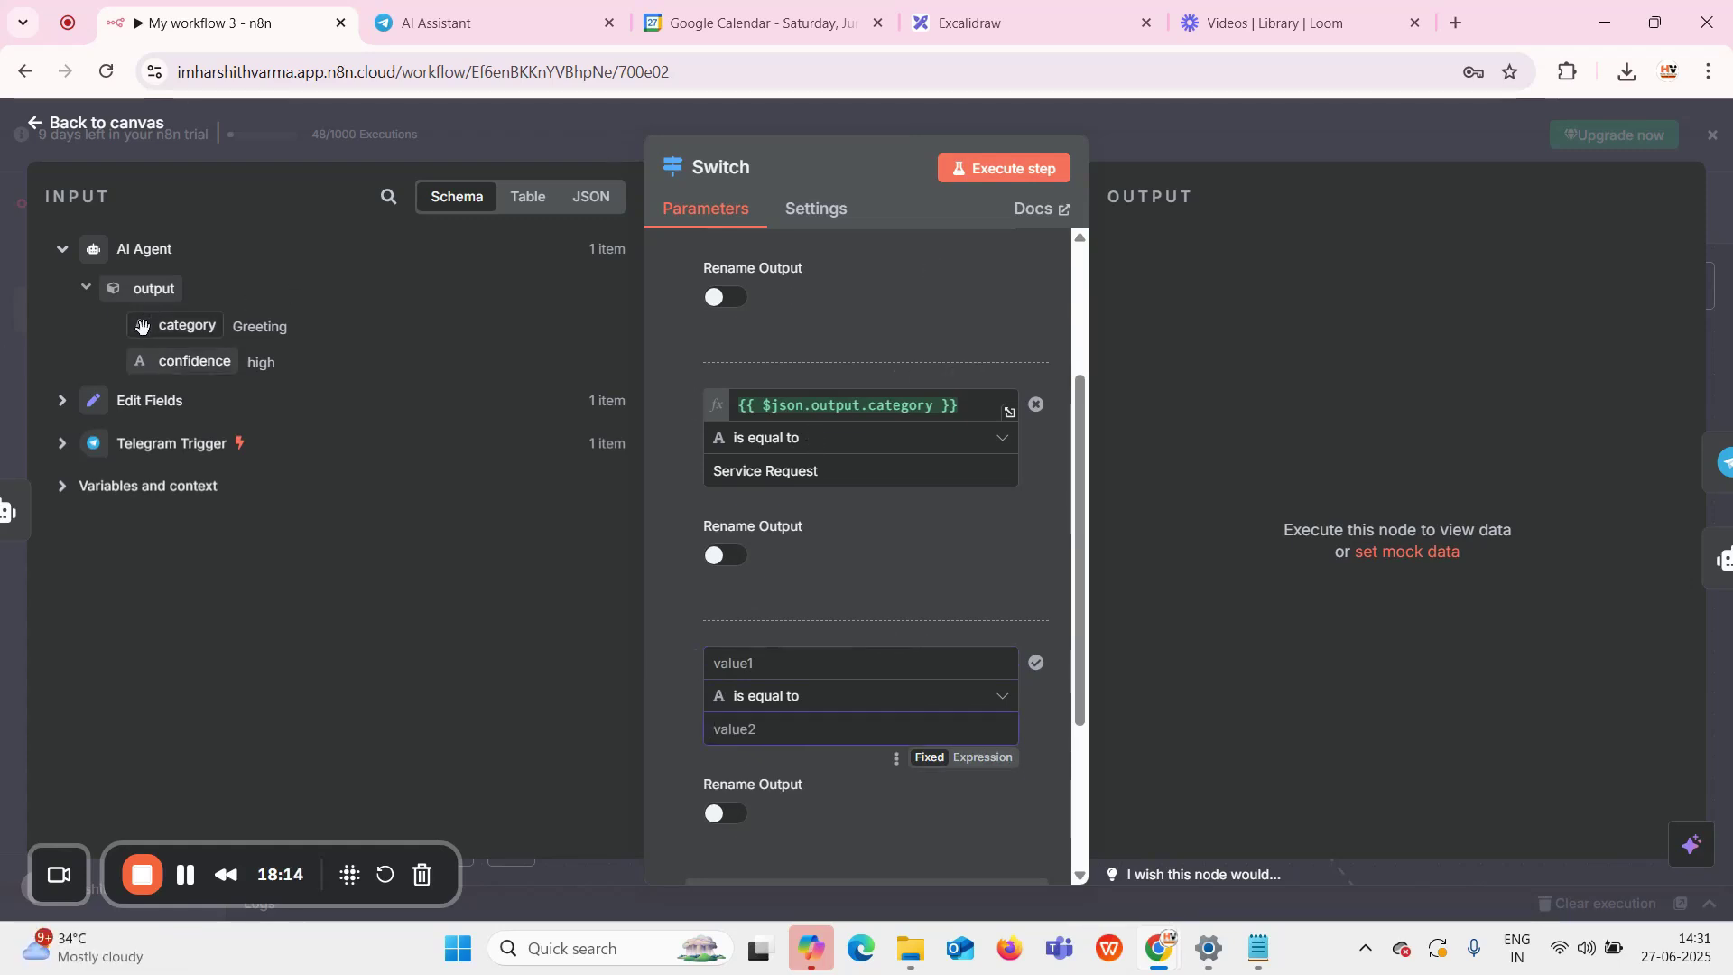
drag(142, 325, 762, 659)
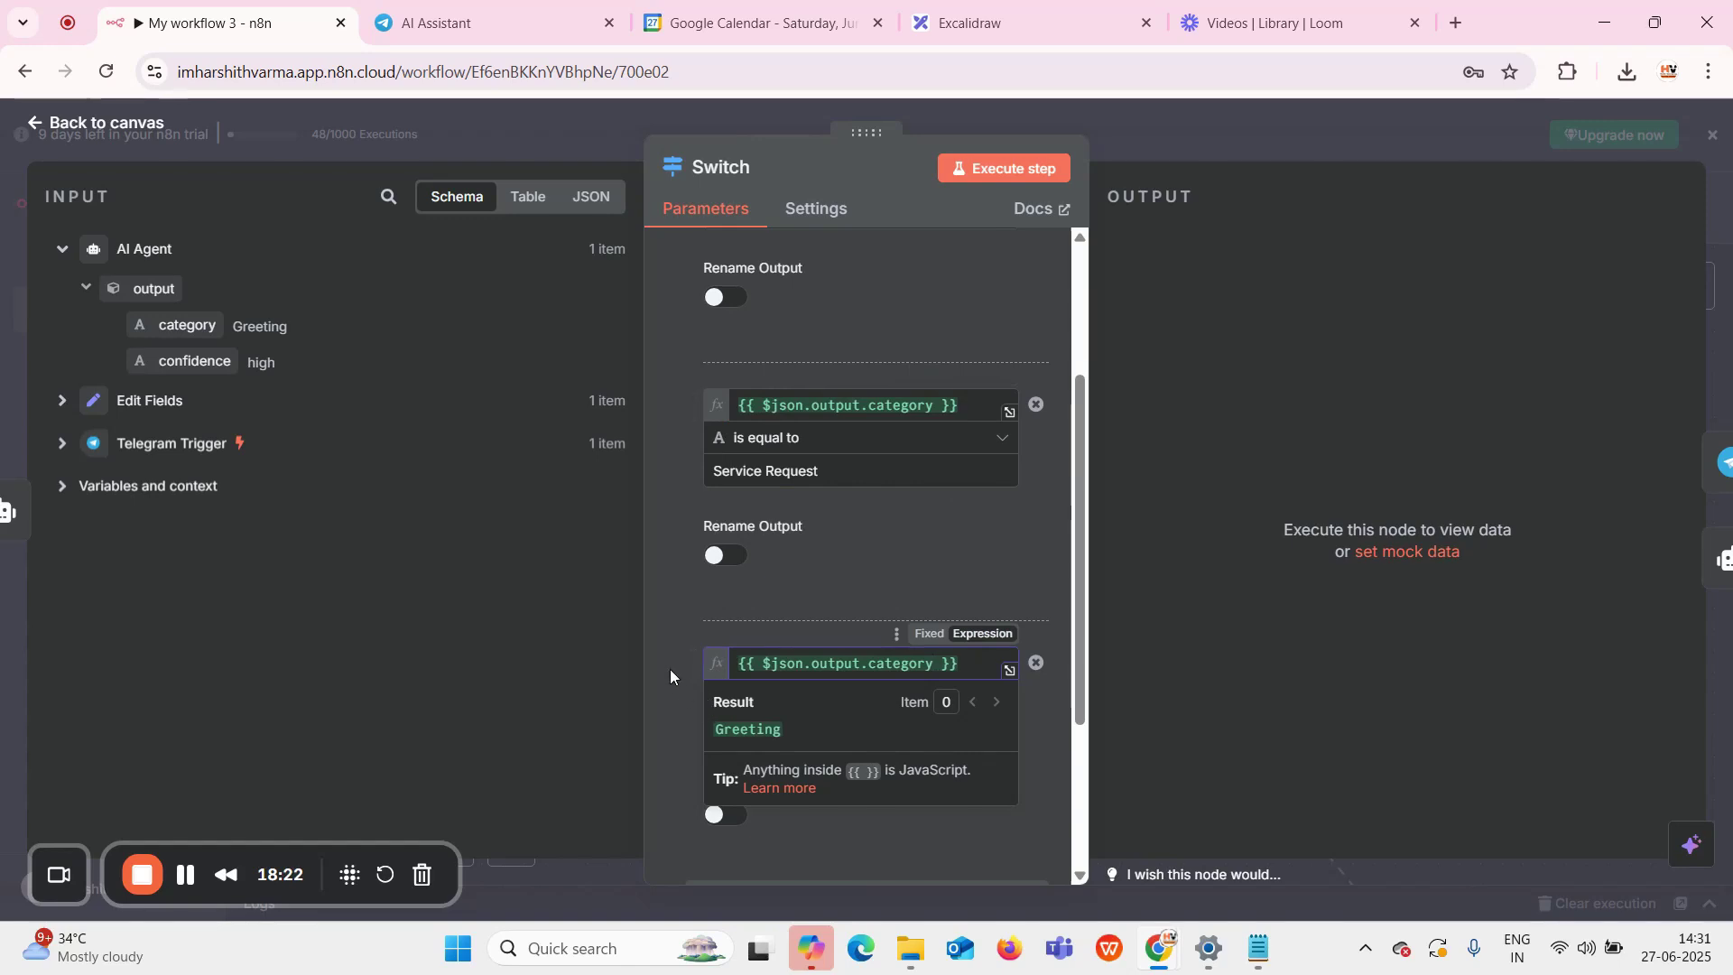
click(694, 681)
Execute the Switch step on the classified message and return to the canvas
scroll(837, 571, up, 3)
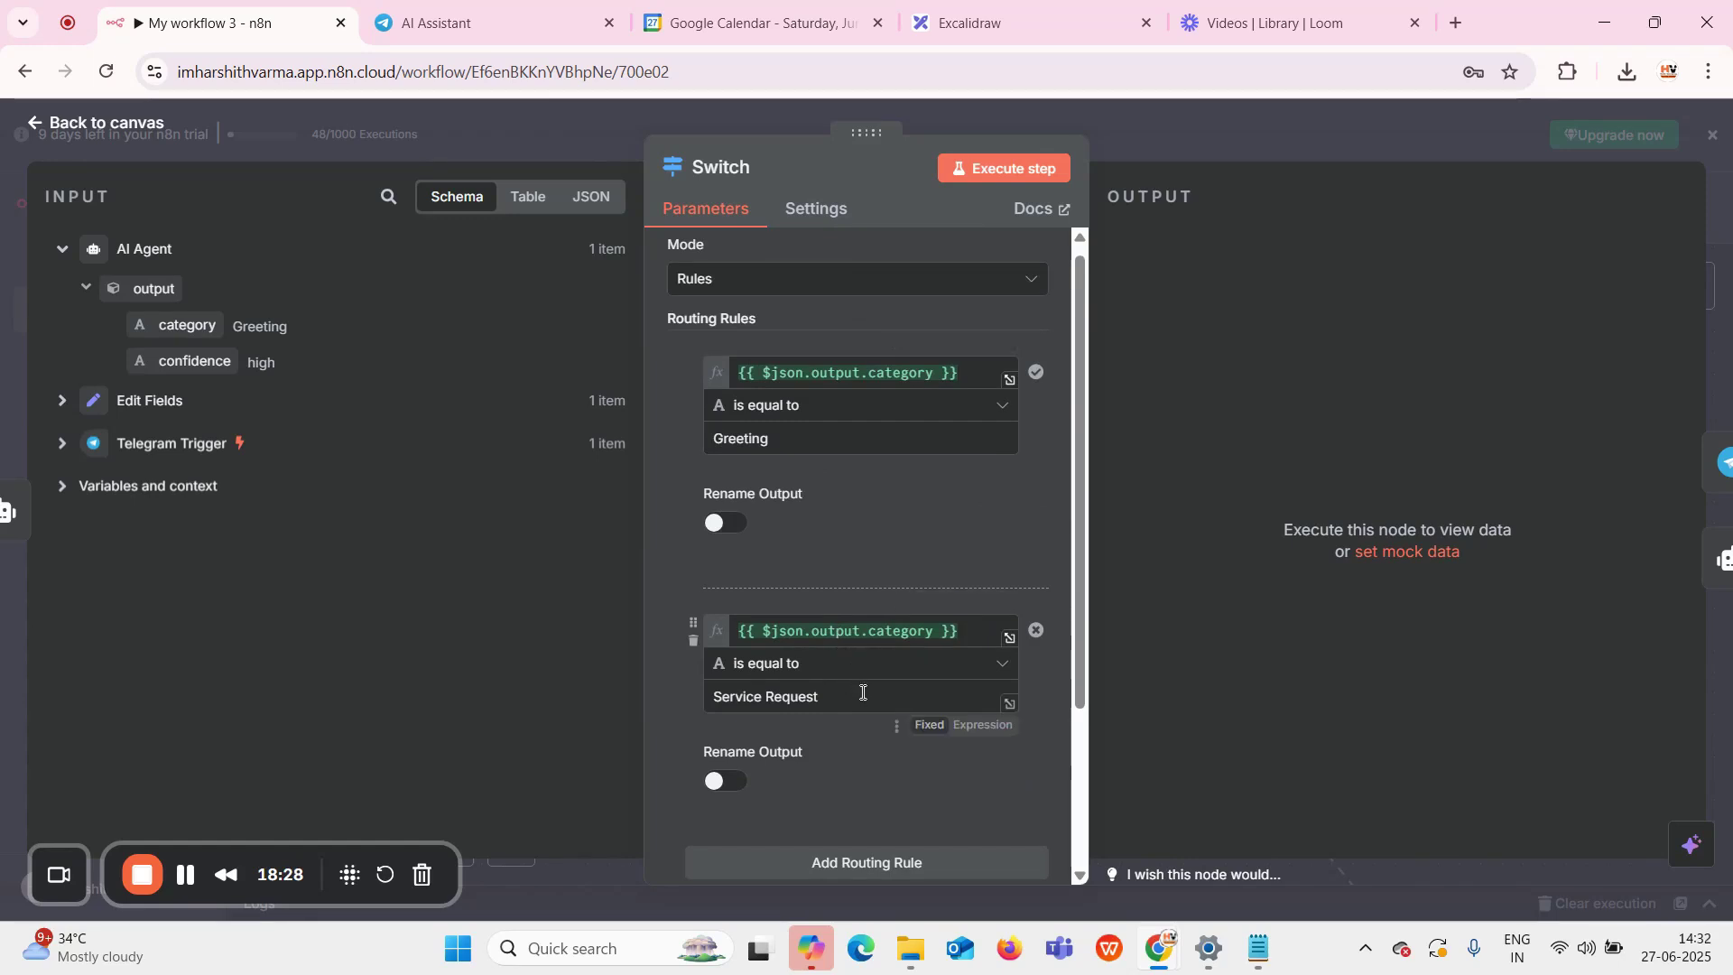
click(1014, 169)
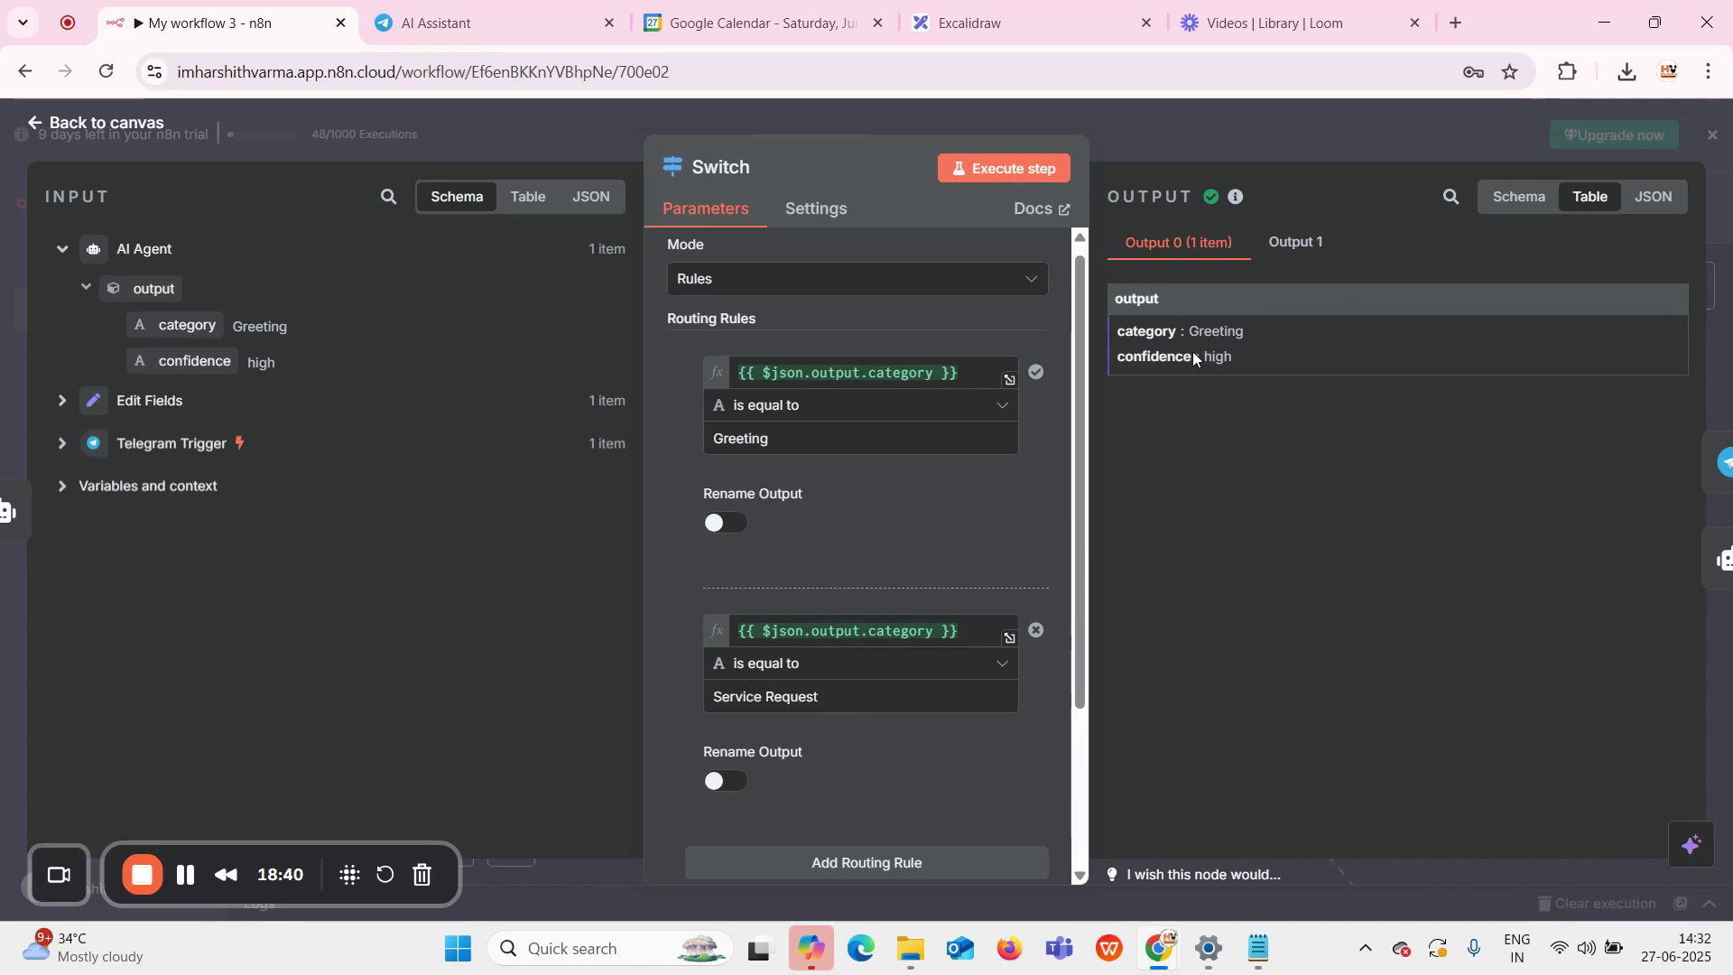
click(1222, 122)
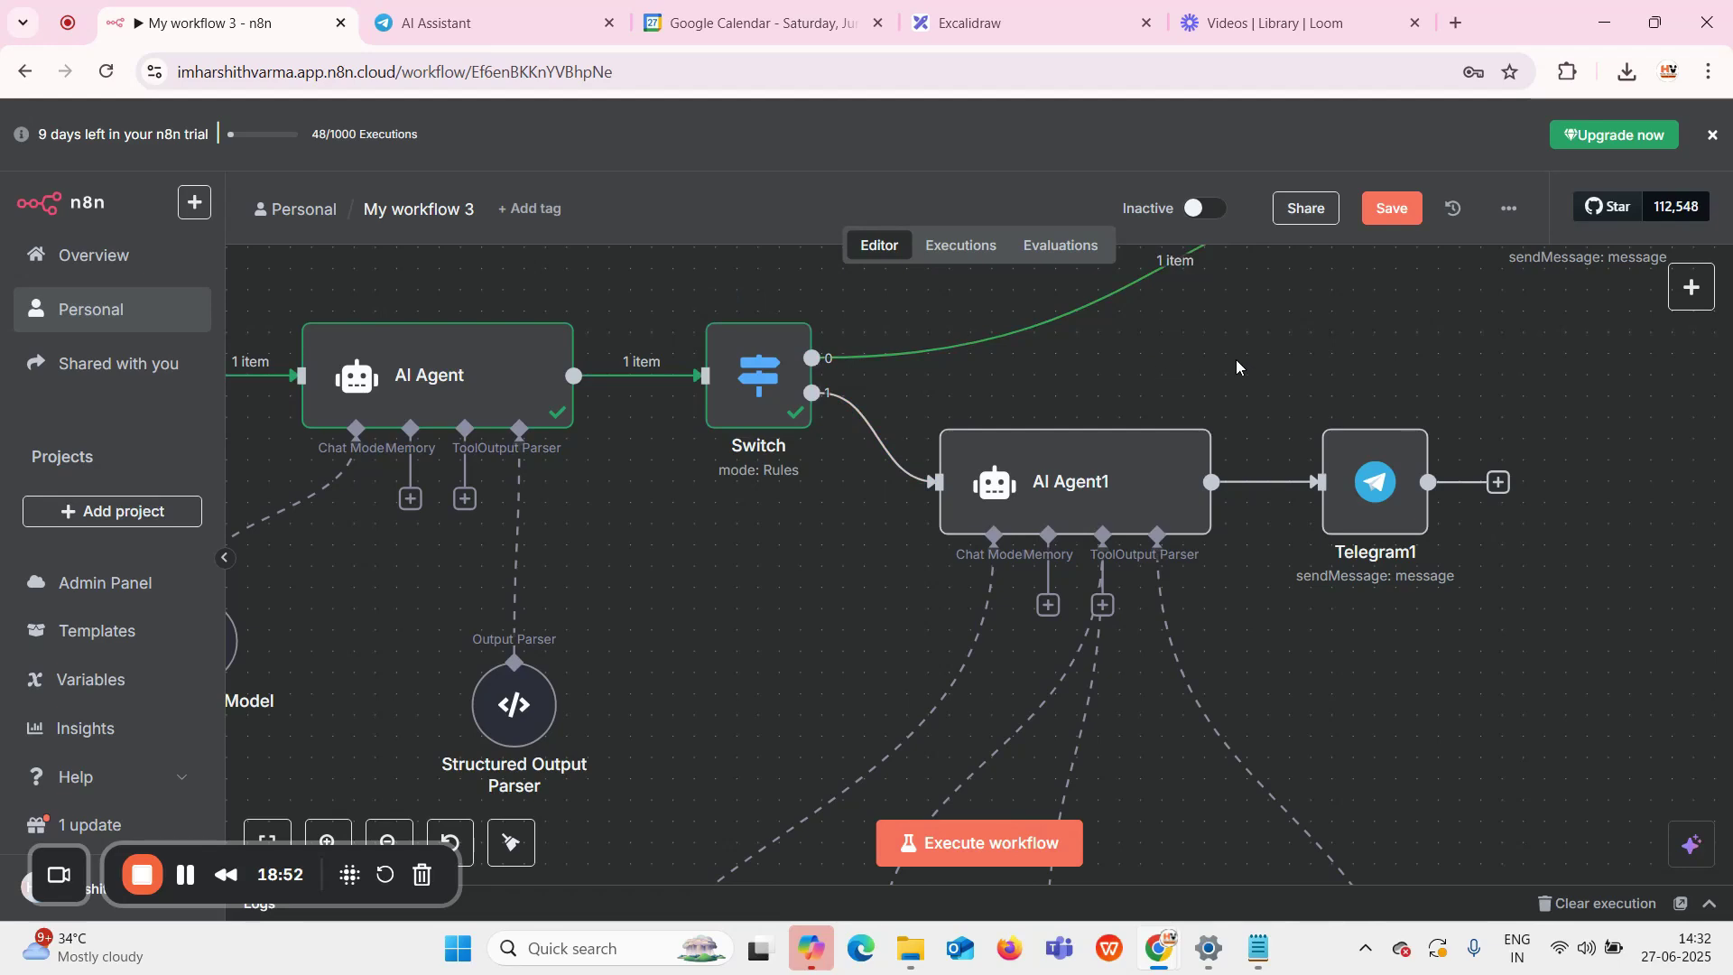
Open the Telegram node on the Switch's greeting branch and read its full message text in the expanded expression editor
drag(1135, 443, 1011, 591)
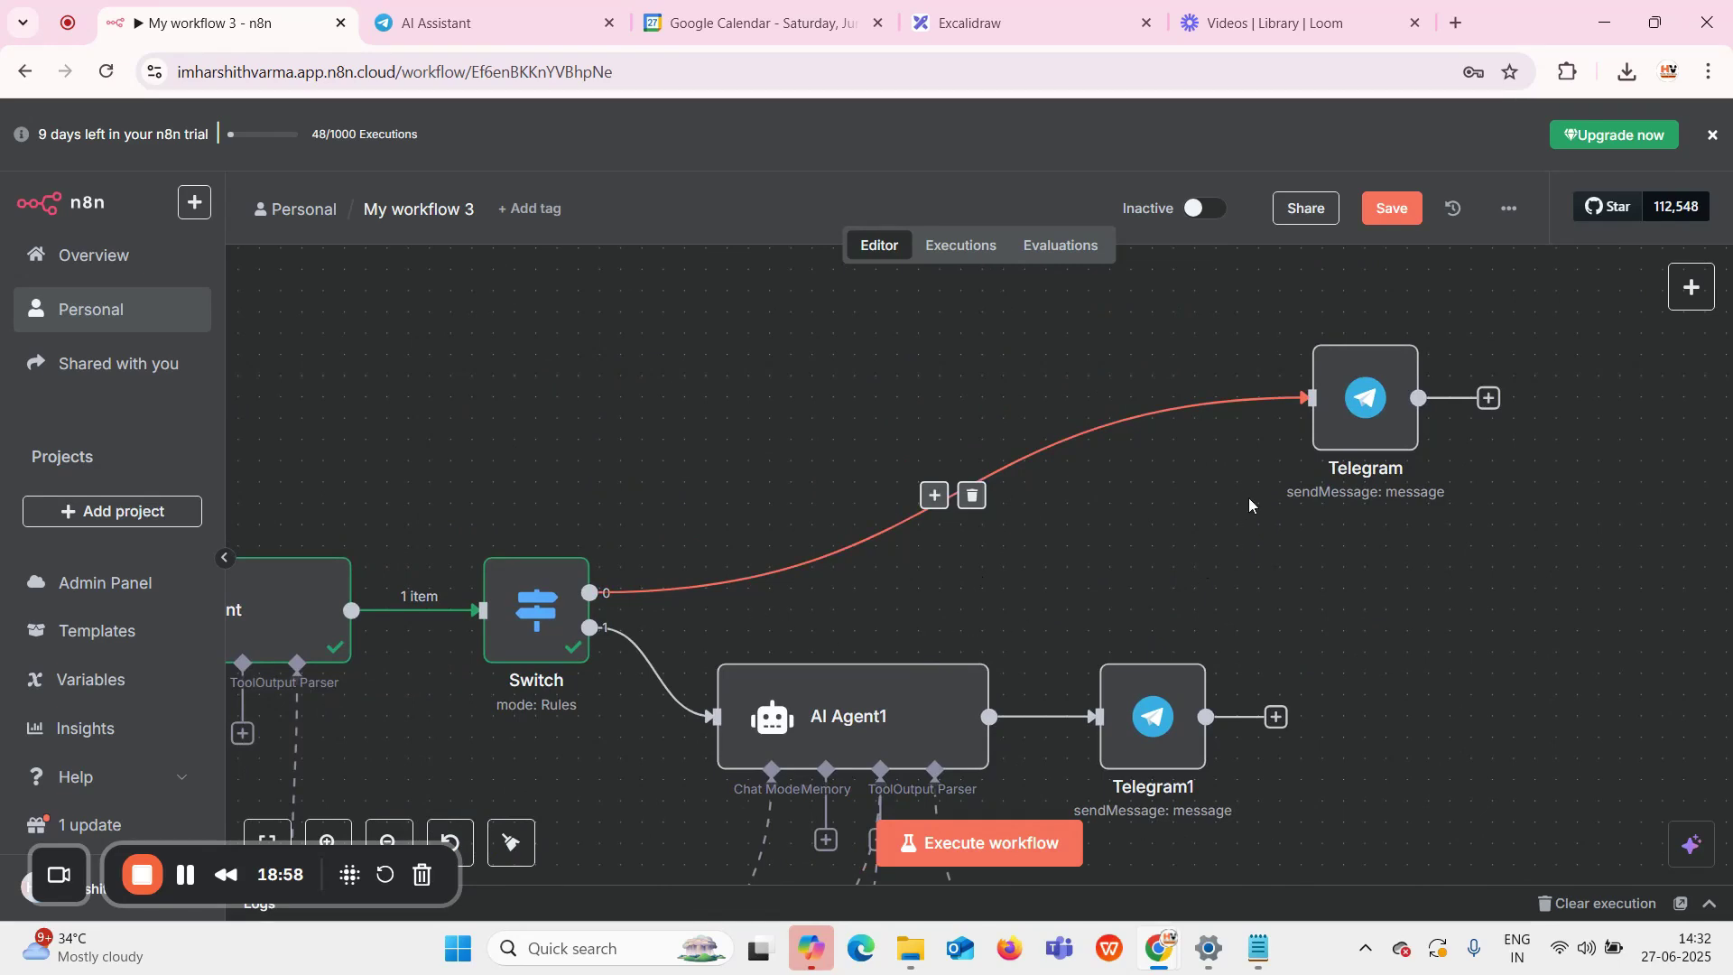
click(1386, 394)
double_click(1386, 395)
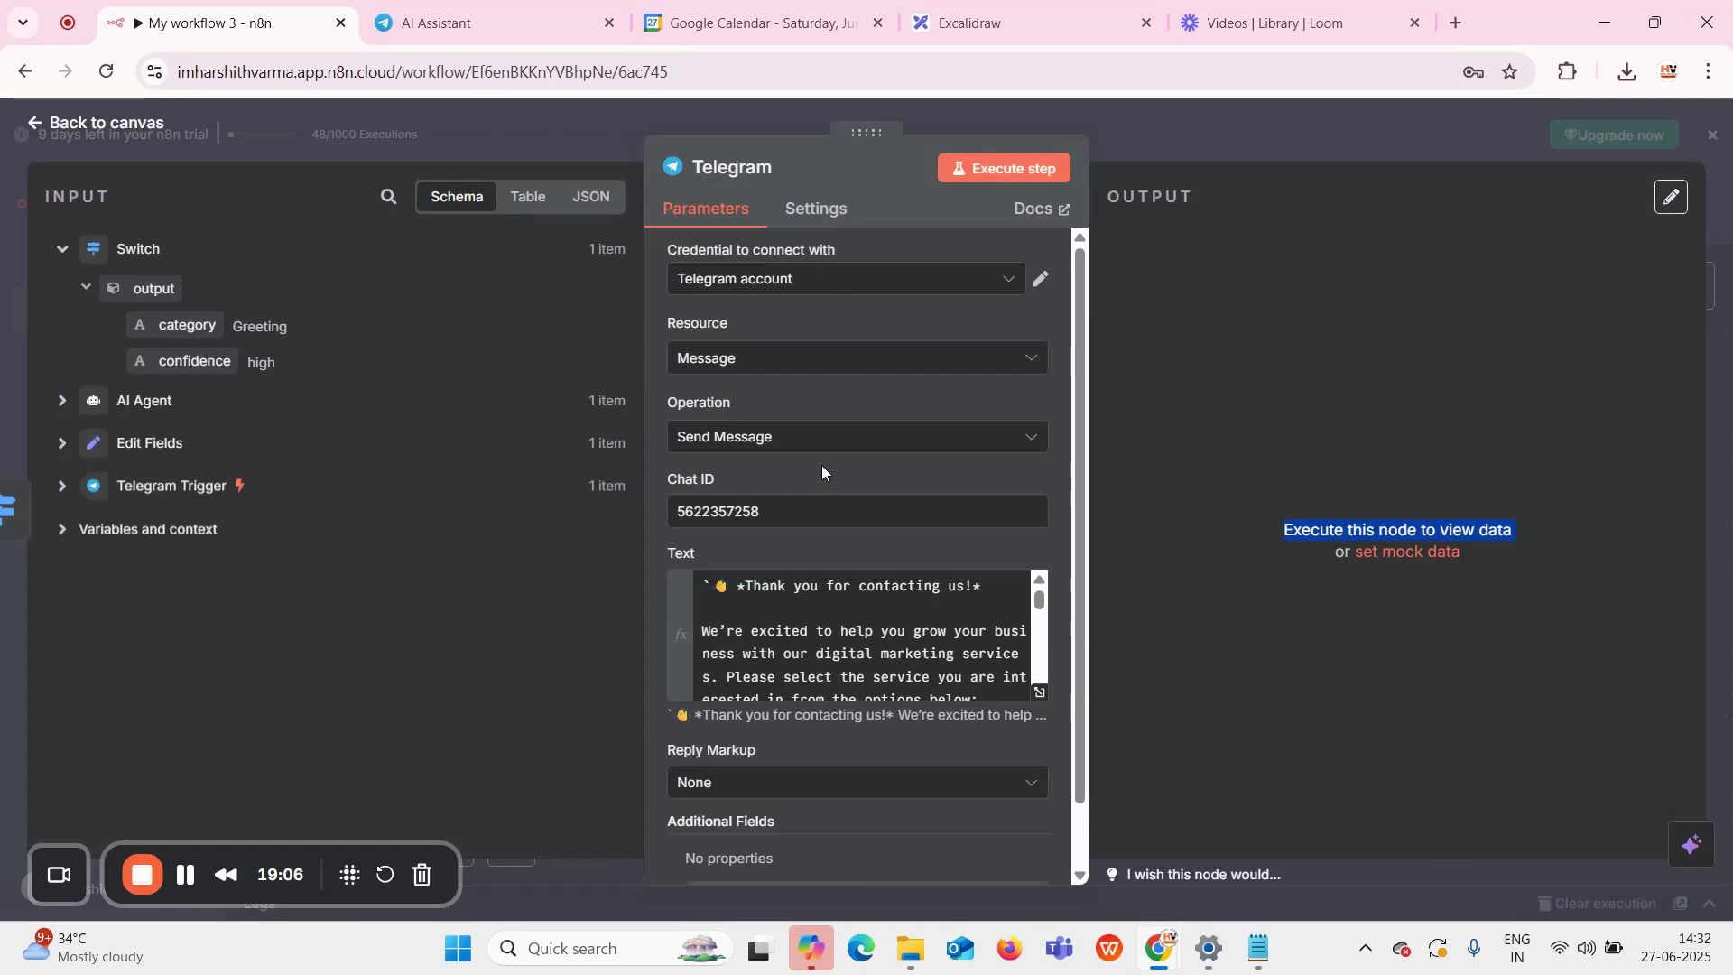
click(839, 586)
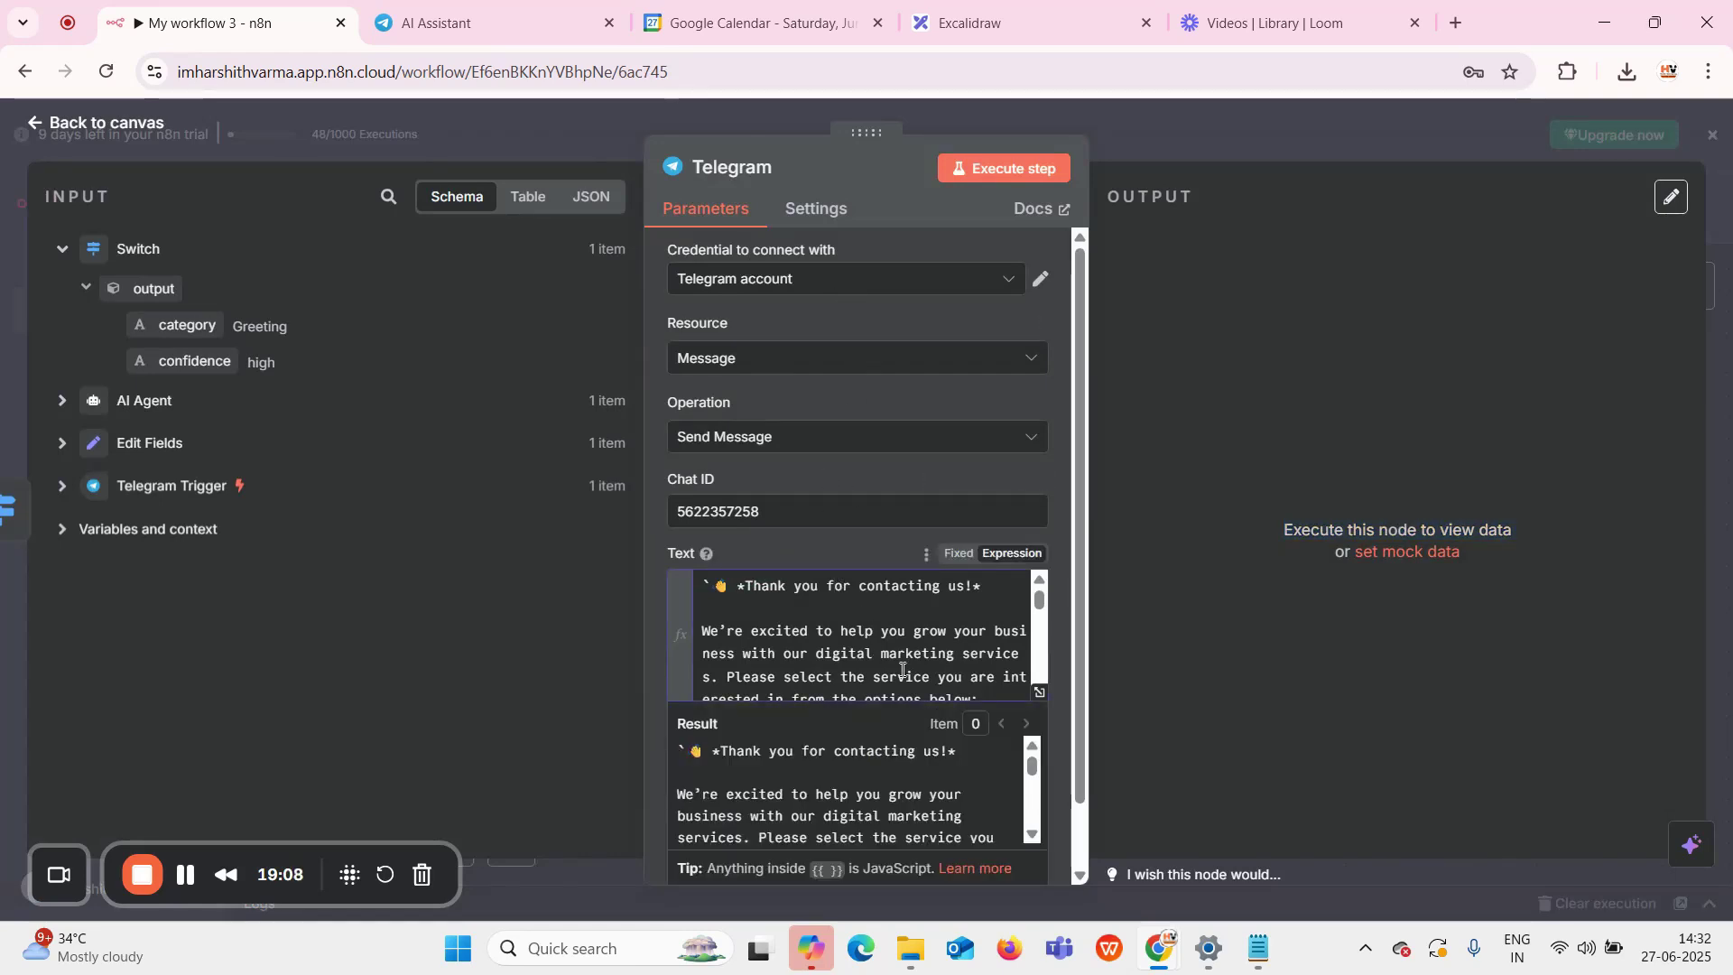
click(1039, 692)
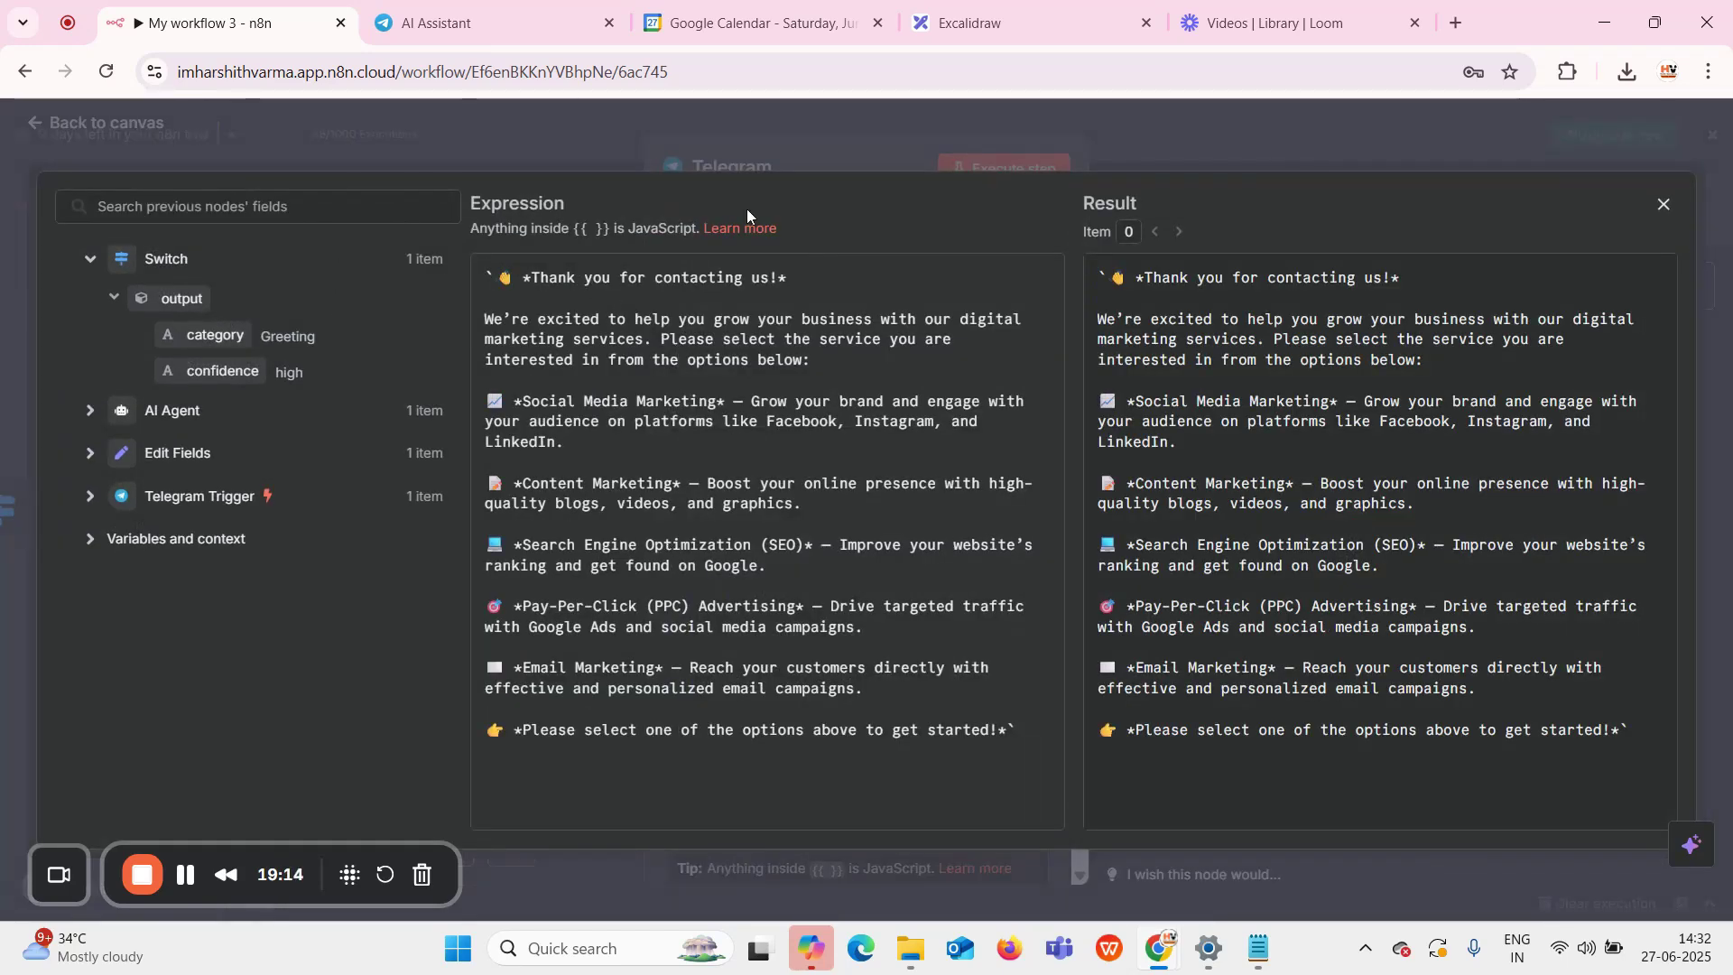
click(515, 144)
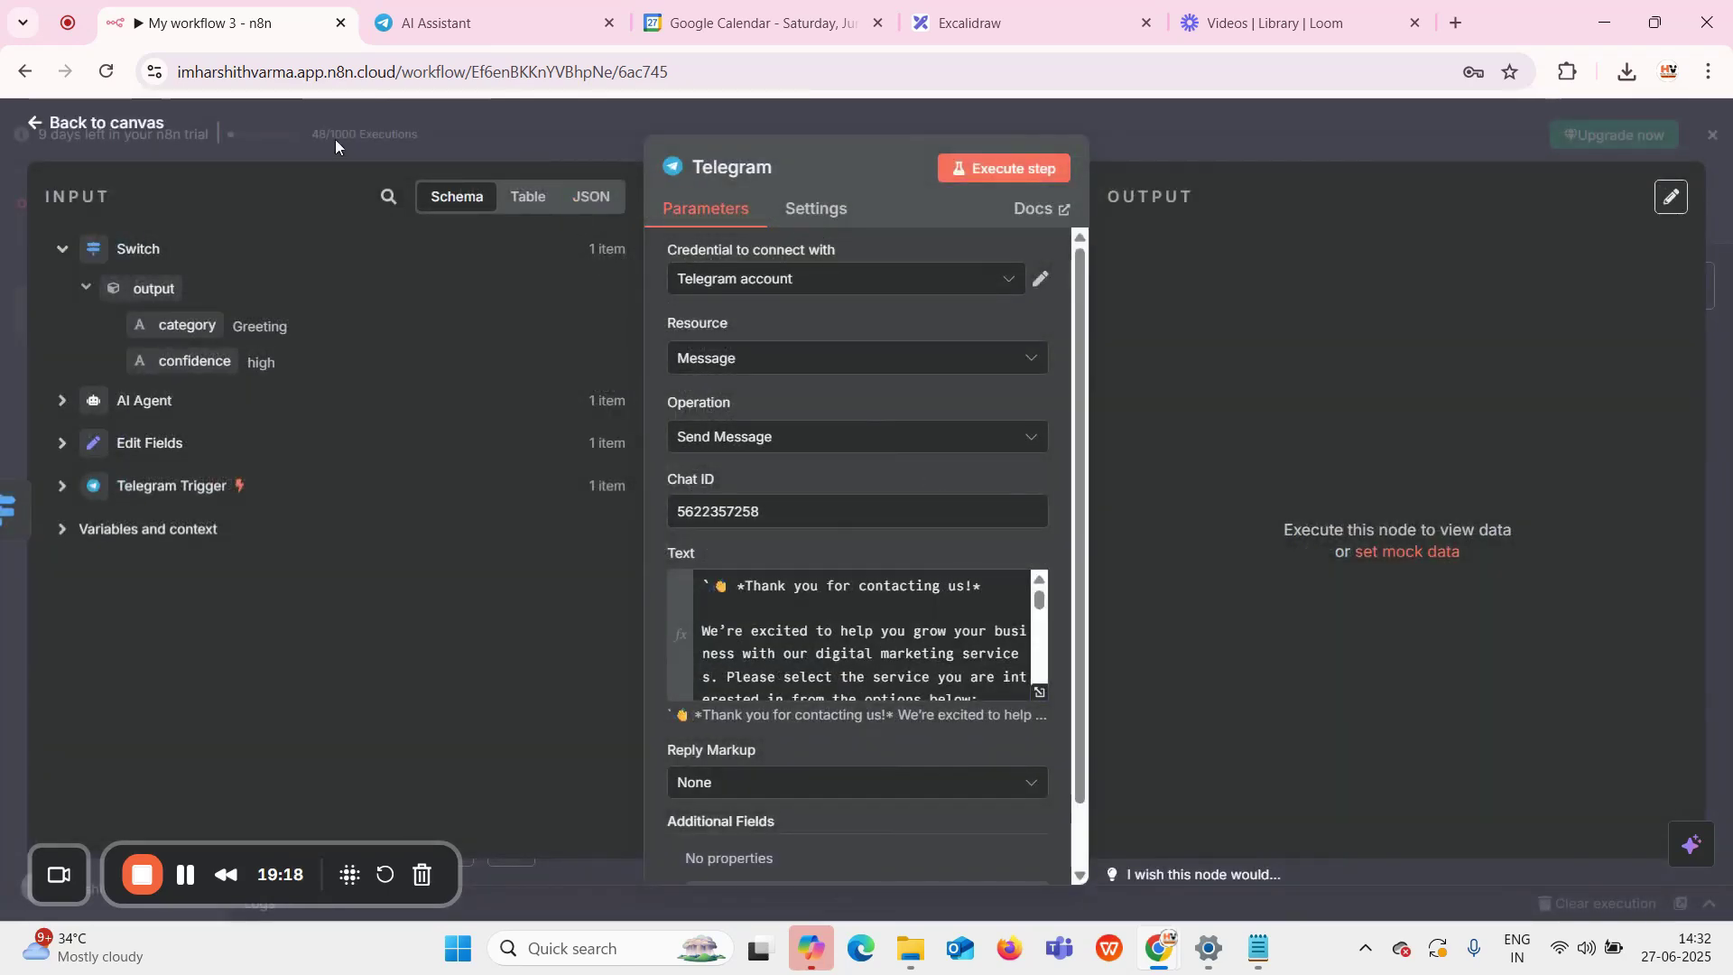
Switch to the AI Assistant chat in Telegram, review the earlier service-list reply to /start, and return to n8n
click(404, 34)
scroll(570, 497, up, 10)
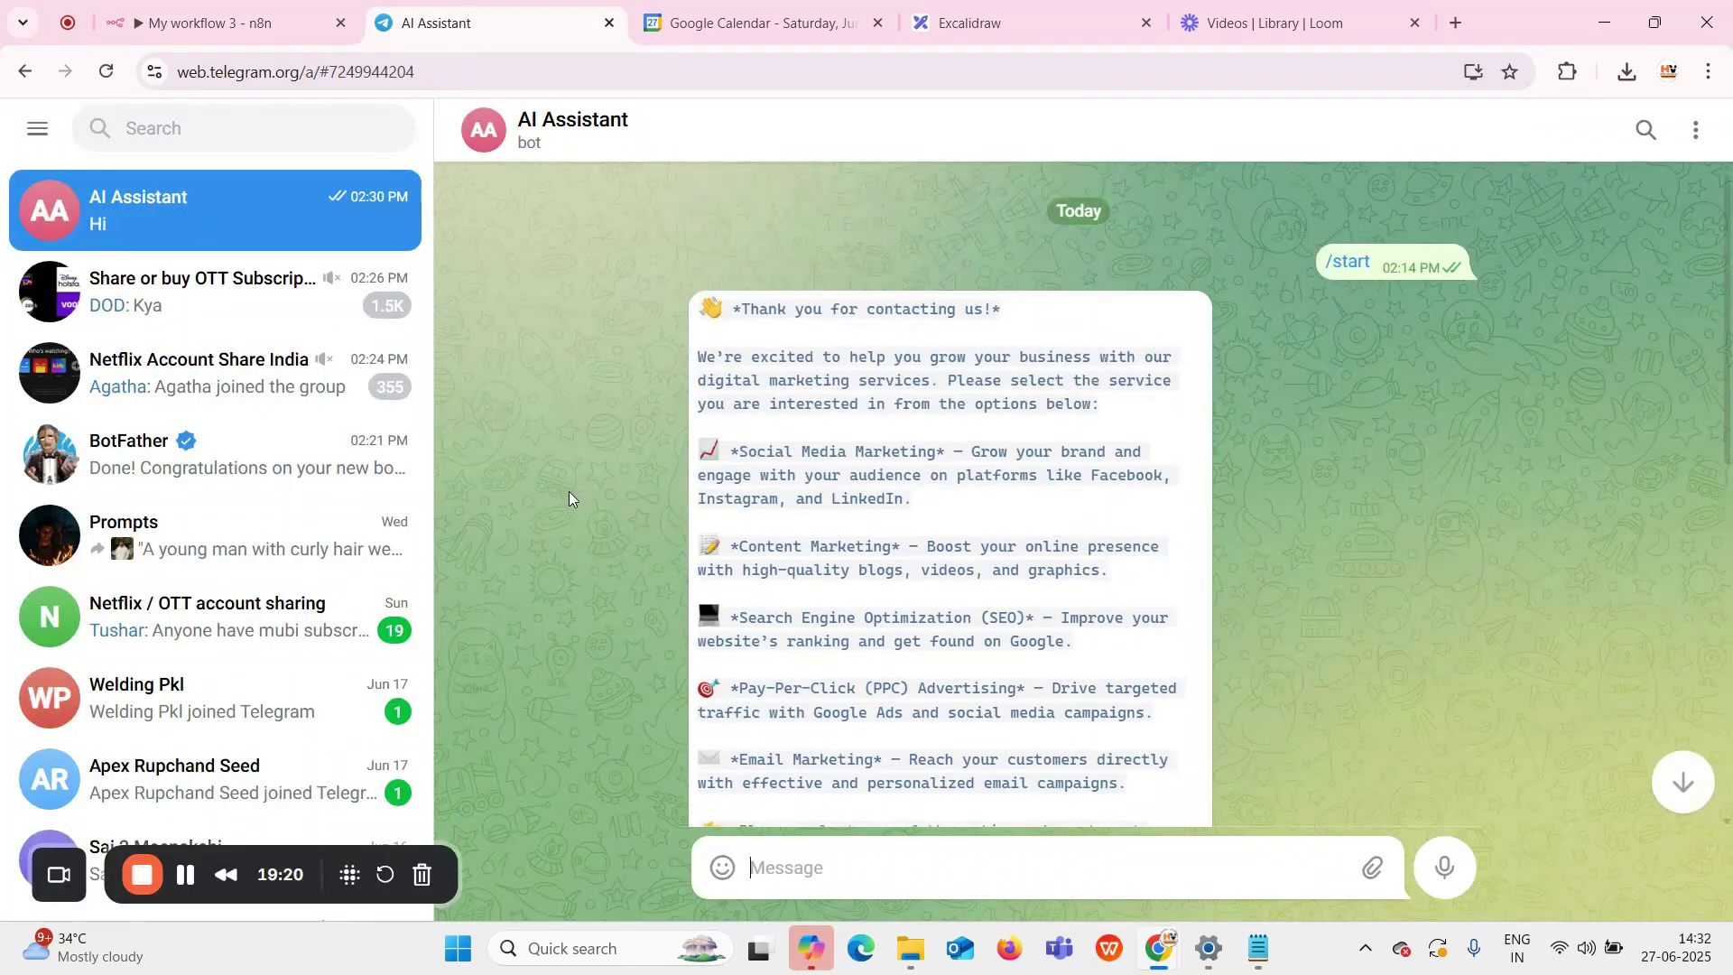
scroll(623, 397, down, 2)
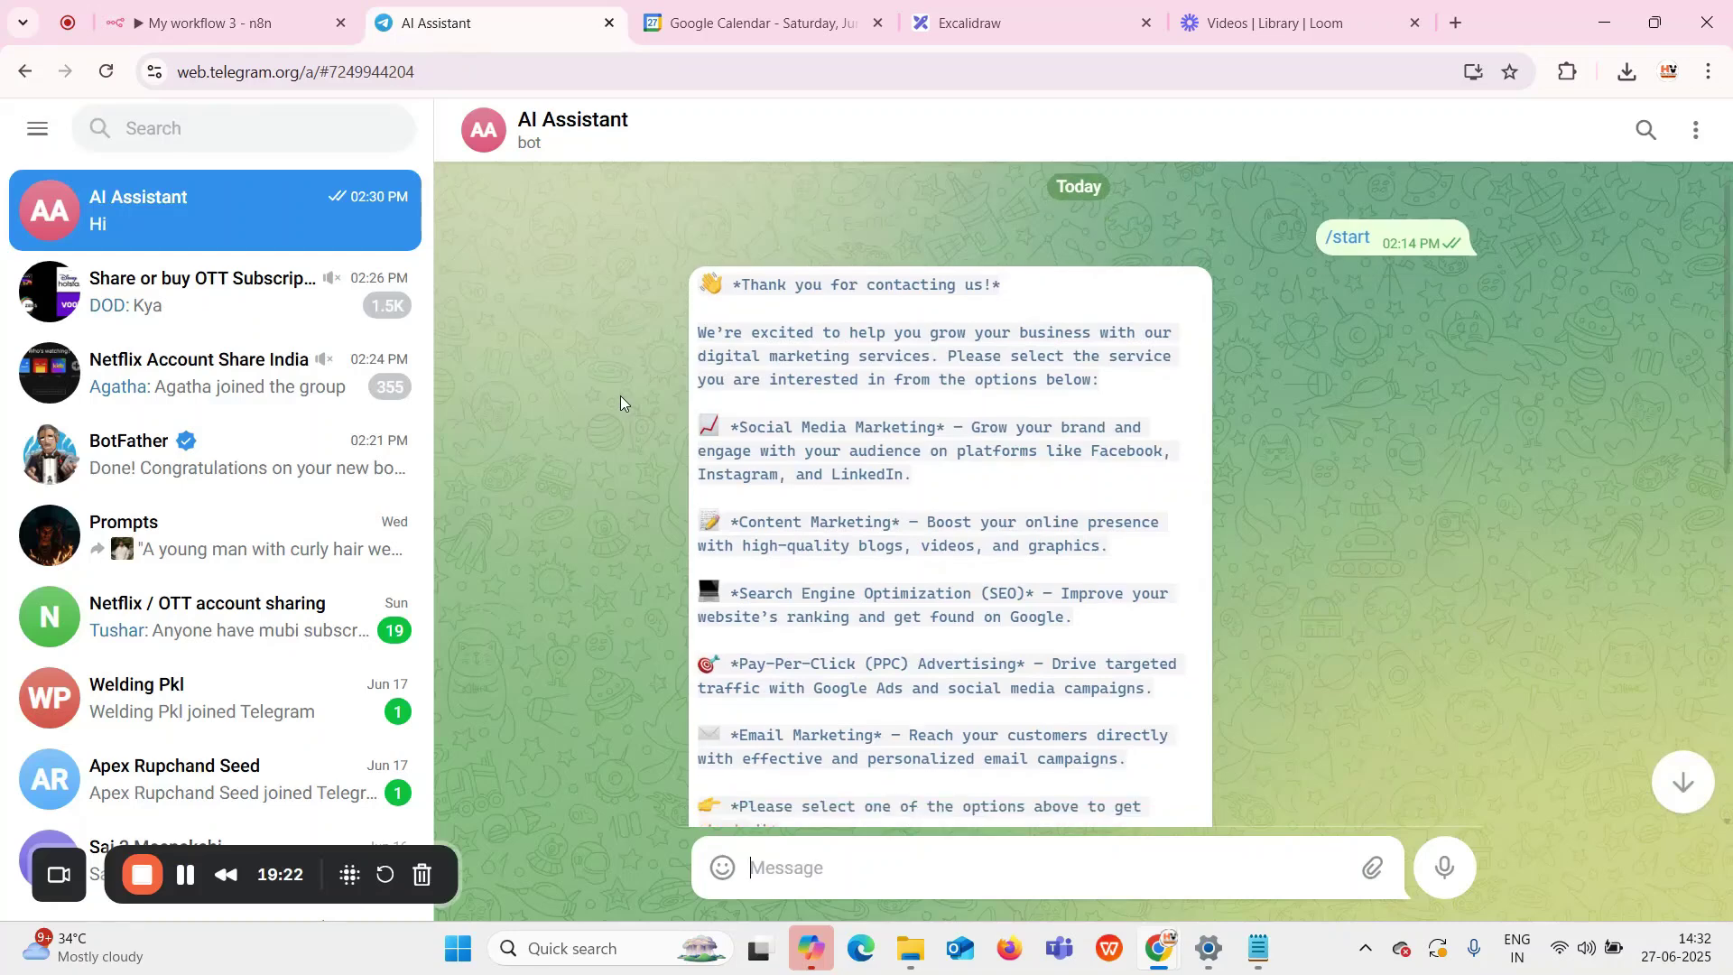
click(267, 18)
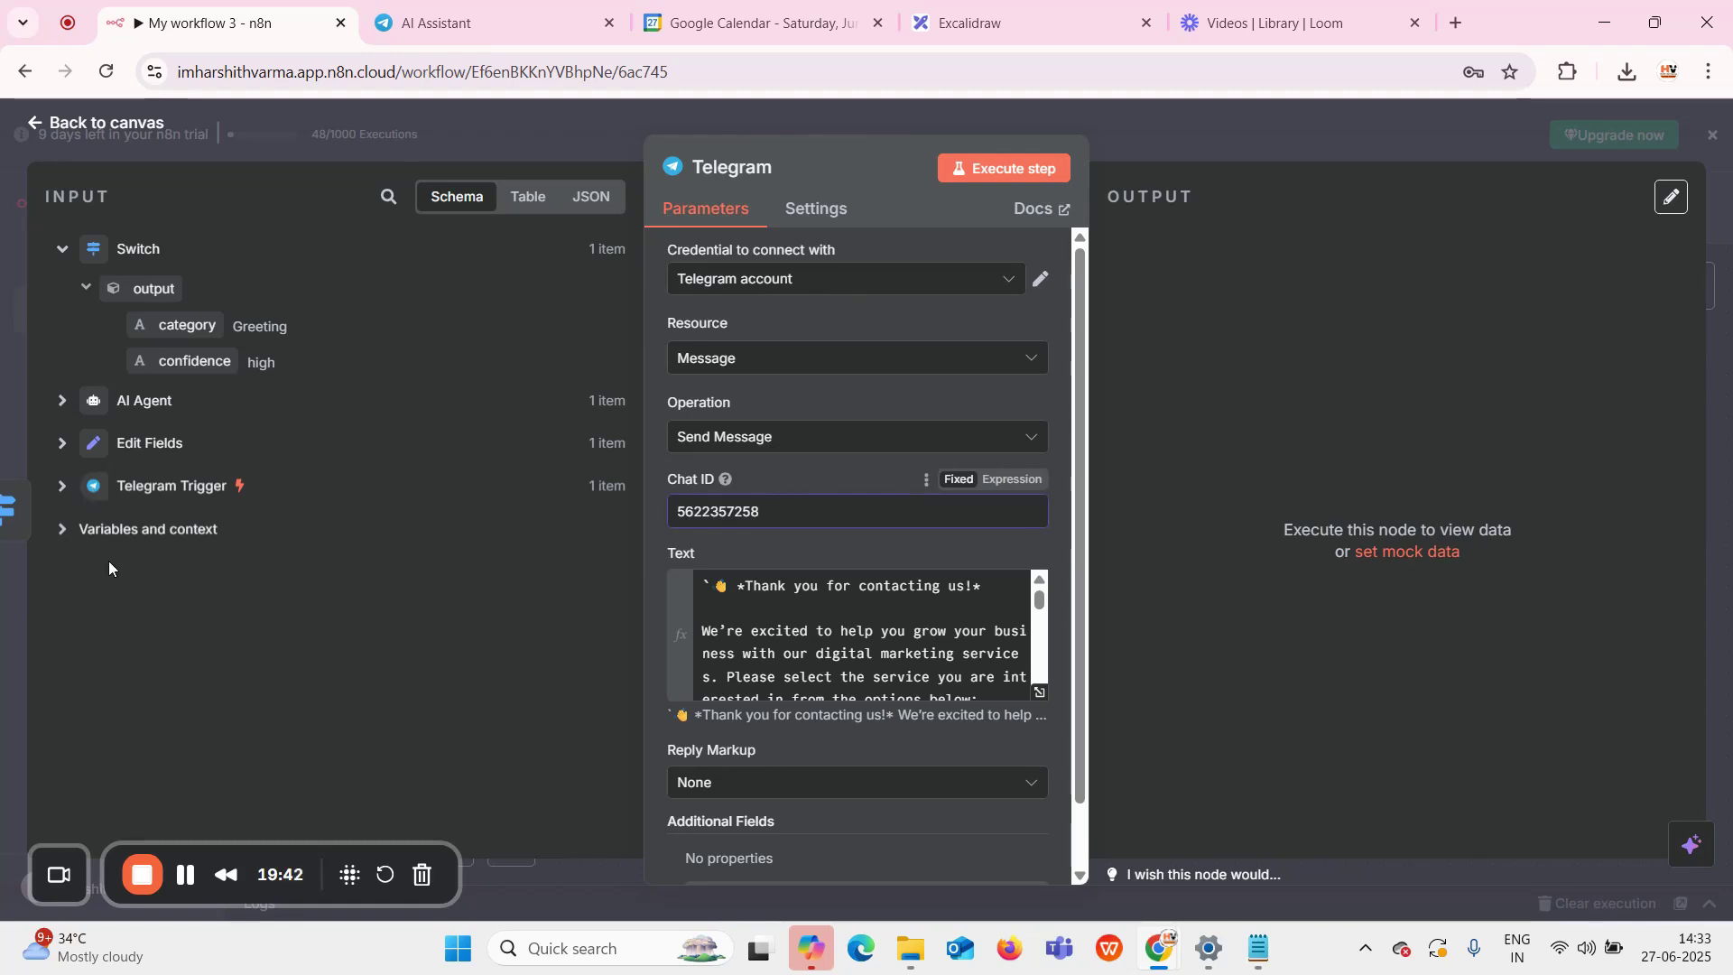
Replace the Telegram node's fixed Chat ID with the Telegram Trigger's message.from.id expression
click(62, 486)
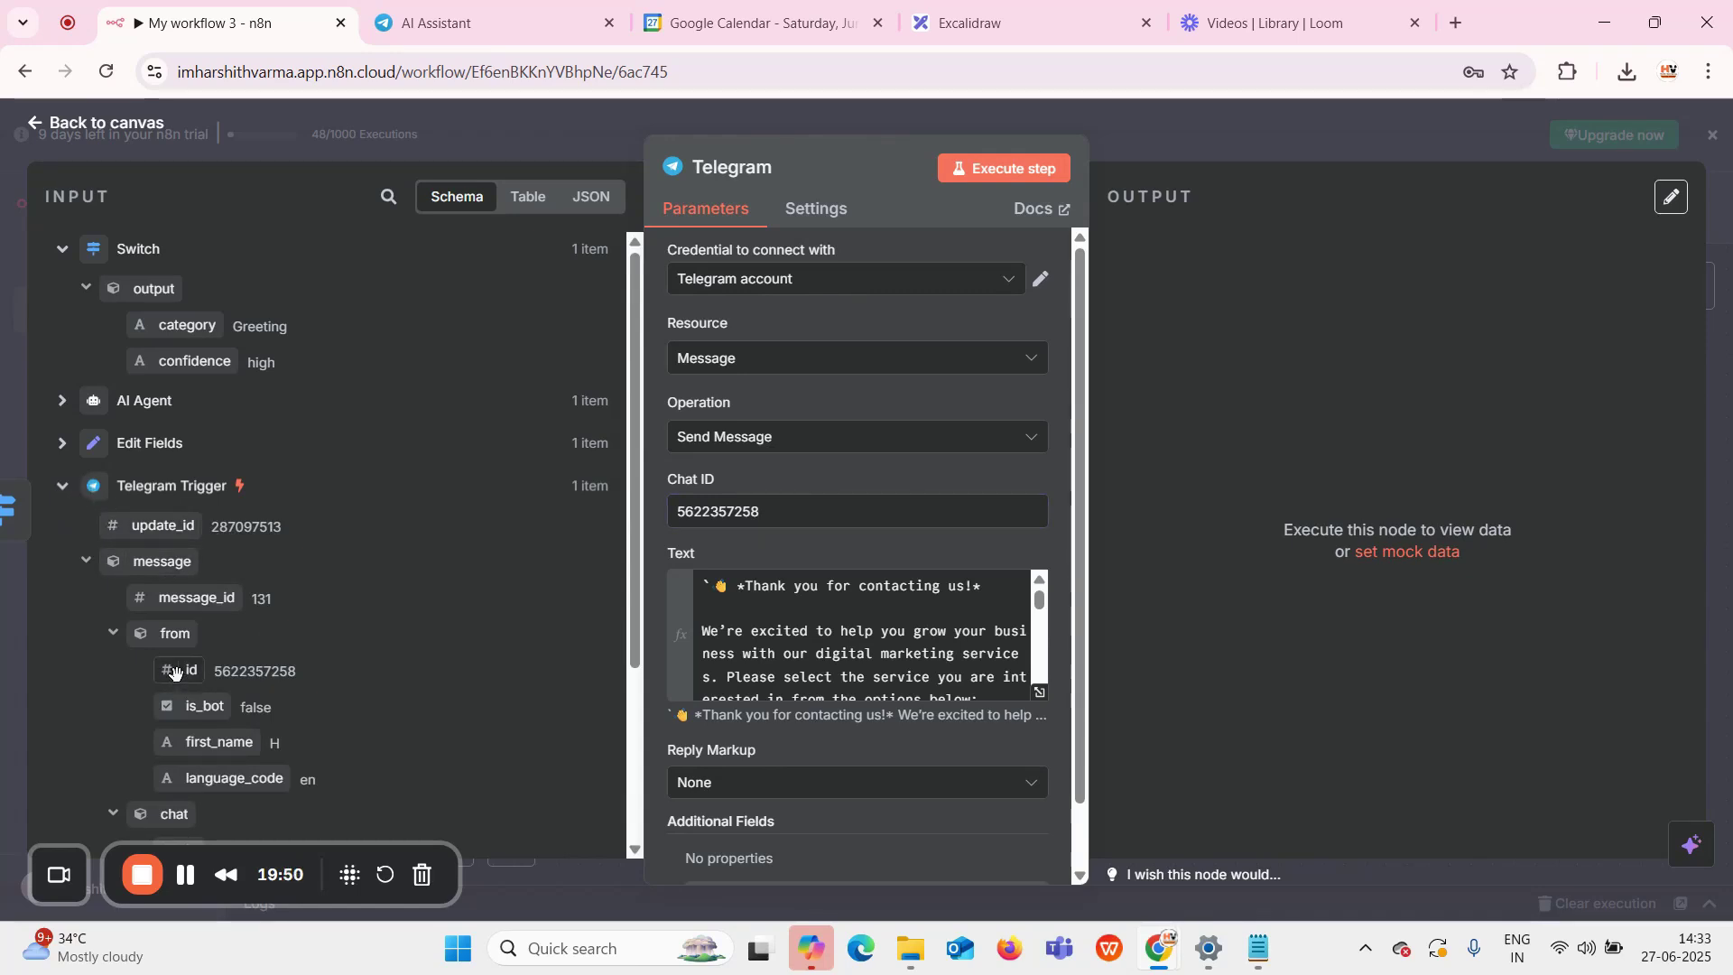
drag(174, 671, 794, 522)
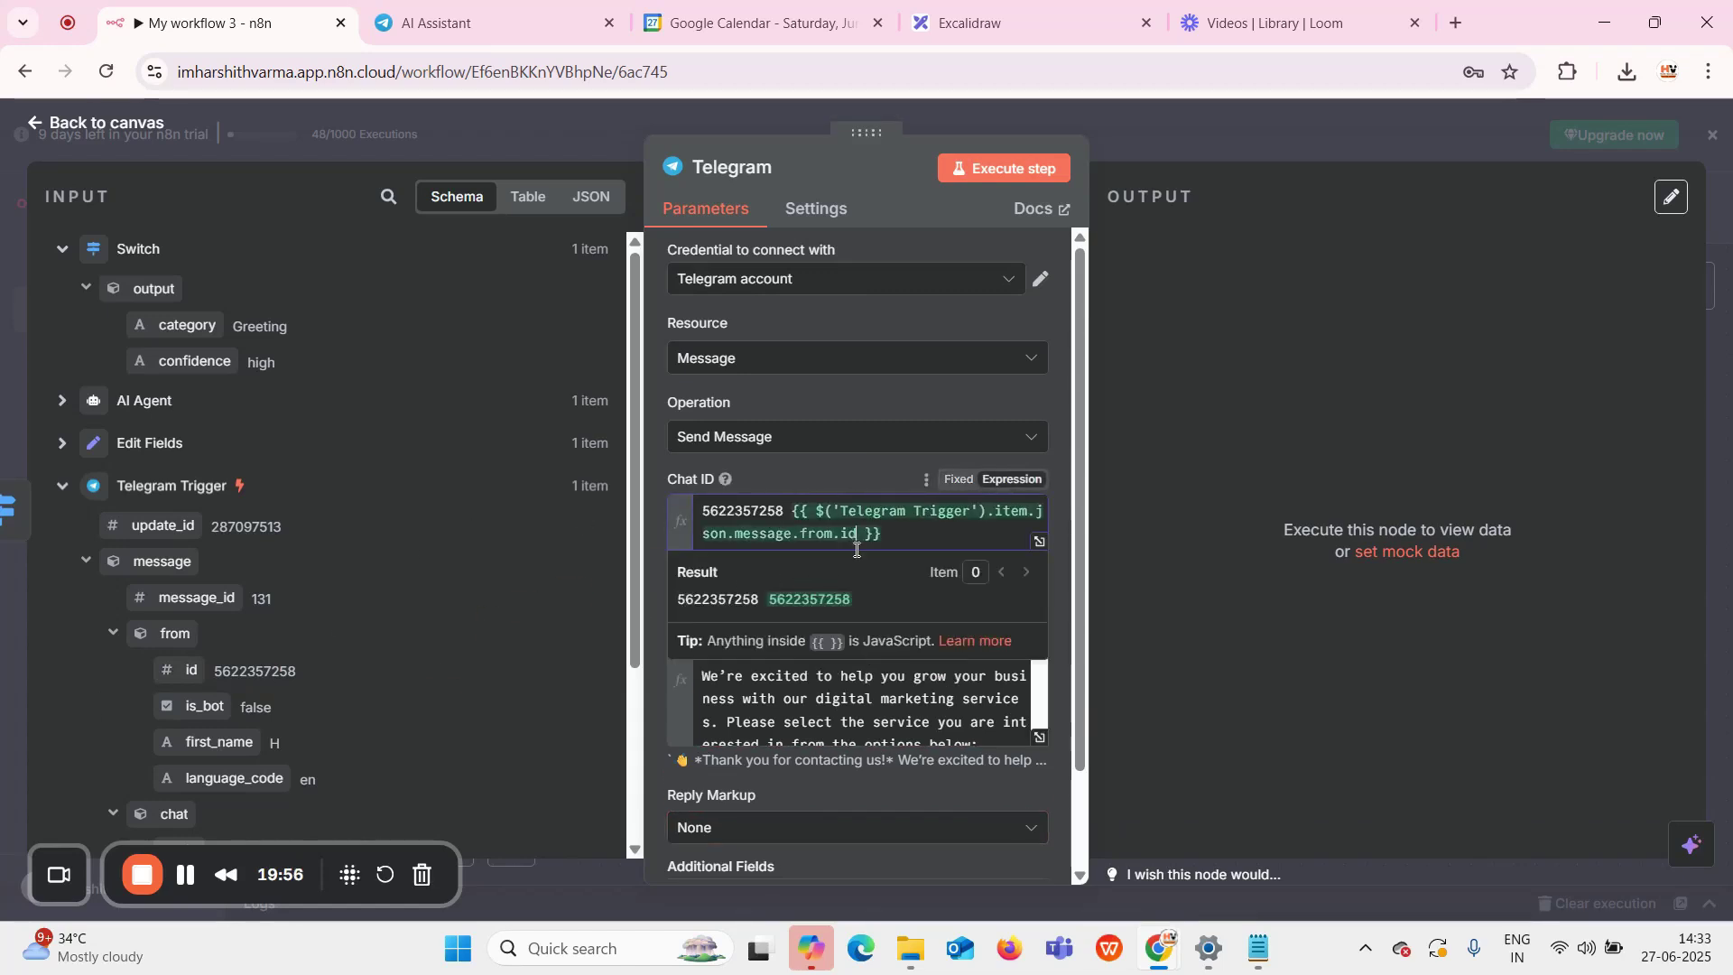
click(793, 510)
key(BackSpace)
key(BackSpace)
key(BackSpace)
key(BackSpace)
key(BackSpace)
key(BackSpace)
key(BackSpace)
key(BackSpace)
key(BackSpace)
key(BackSpace)
key(BackSpace)
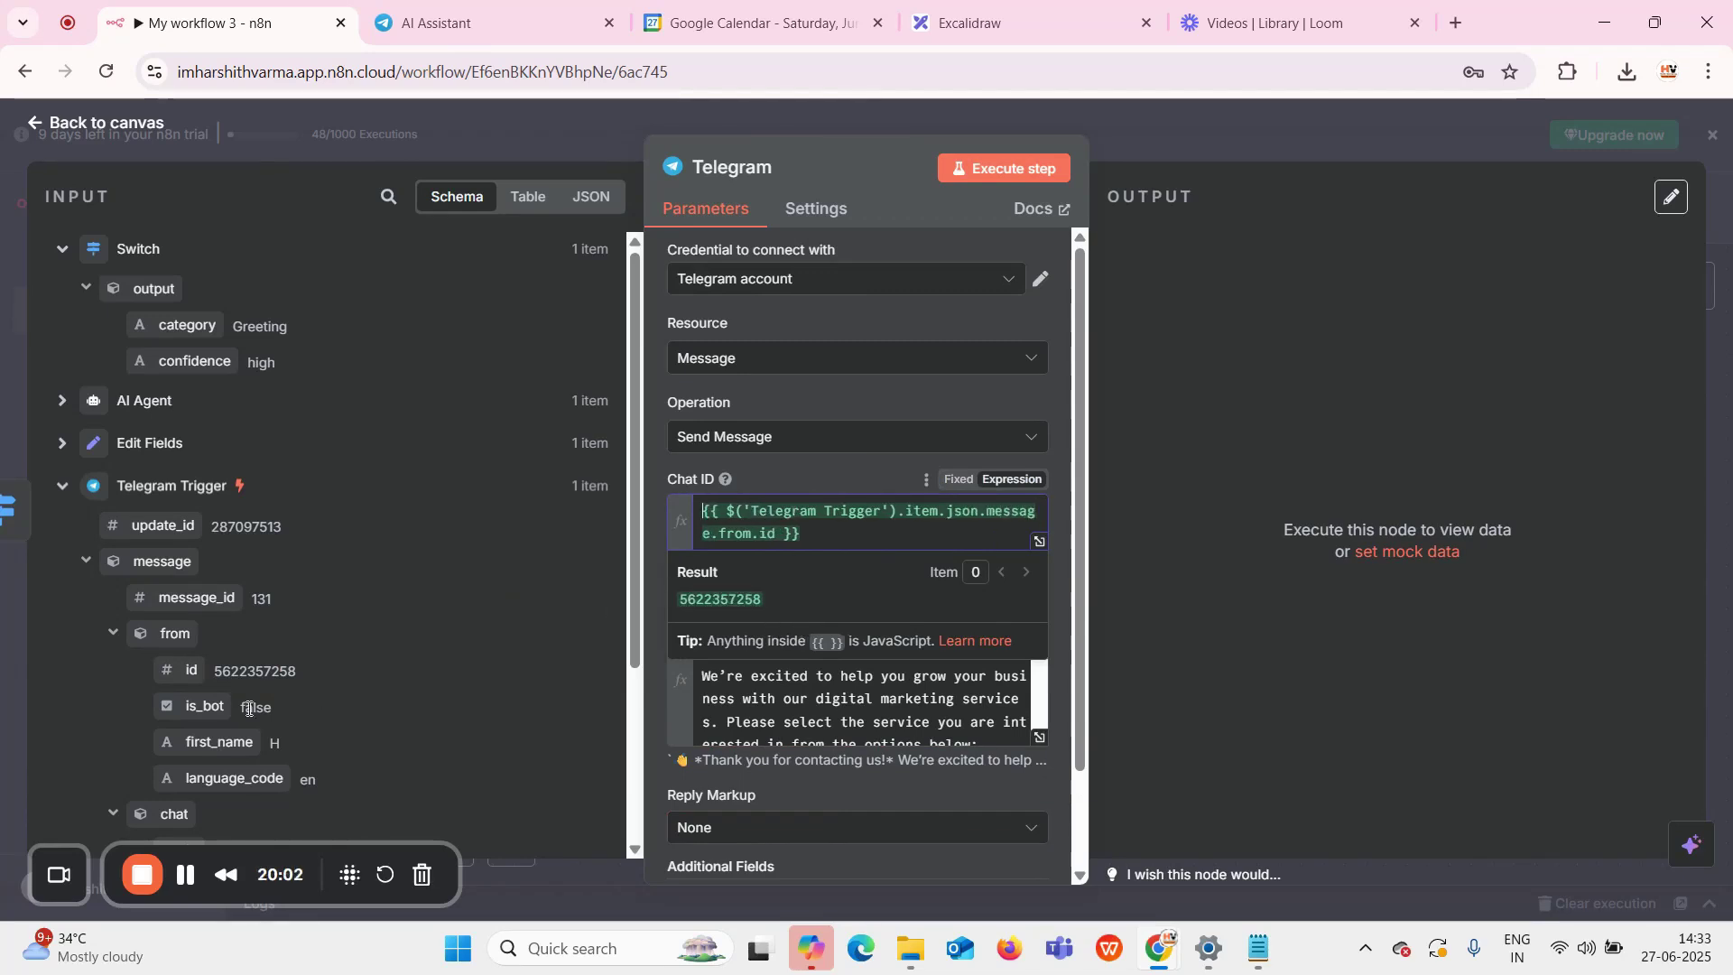
click(1145, 495)
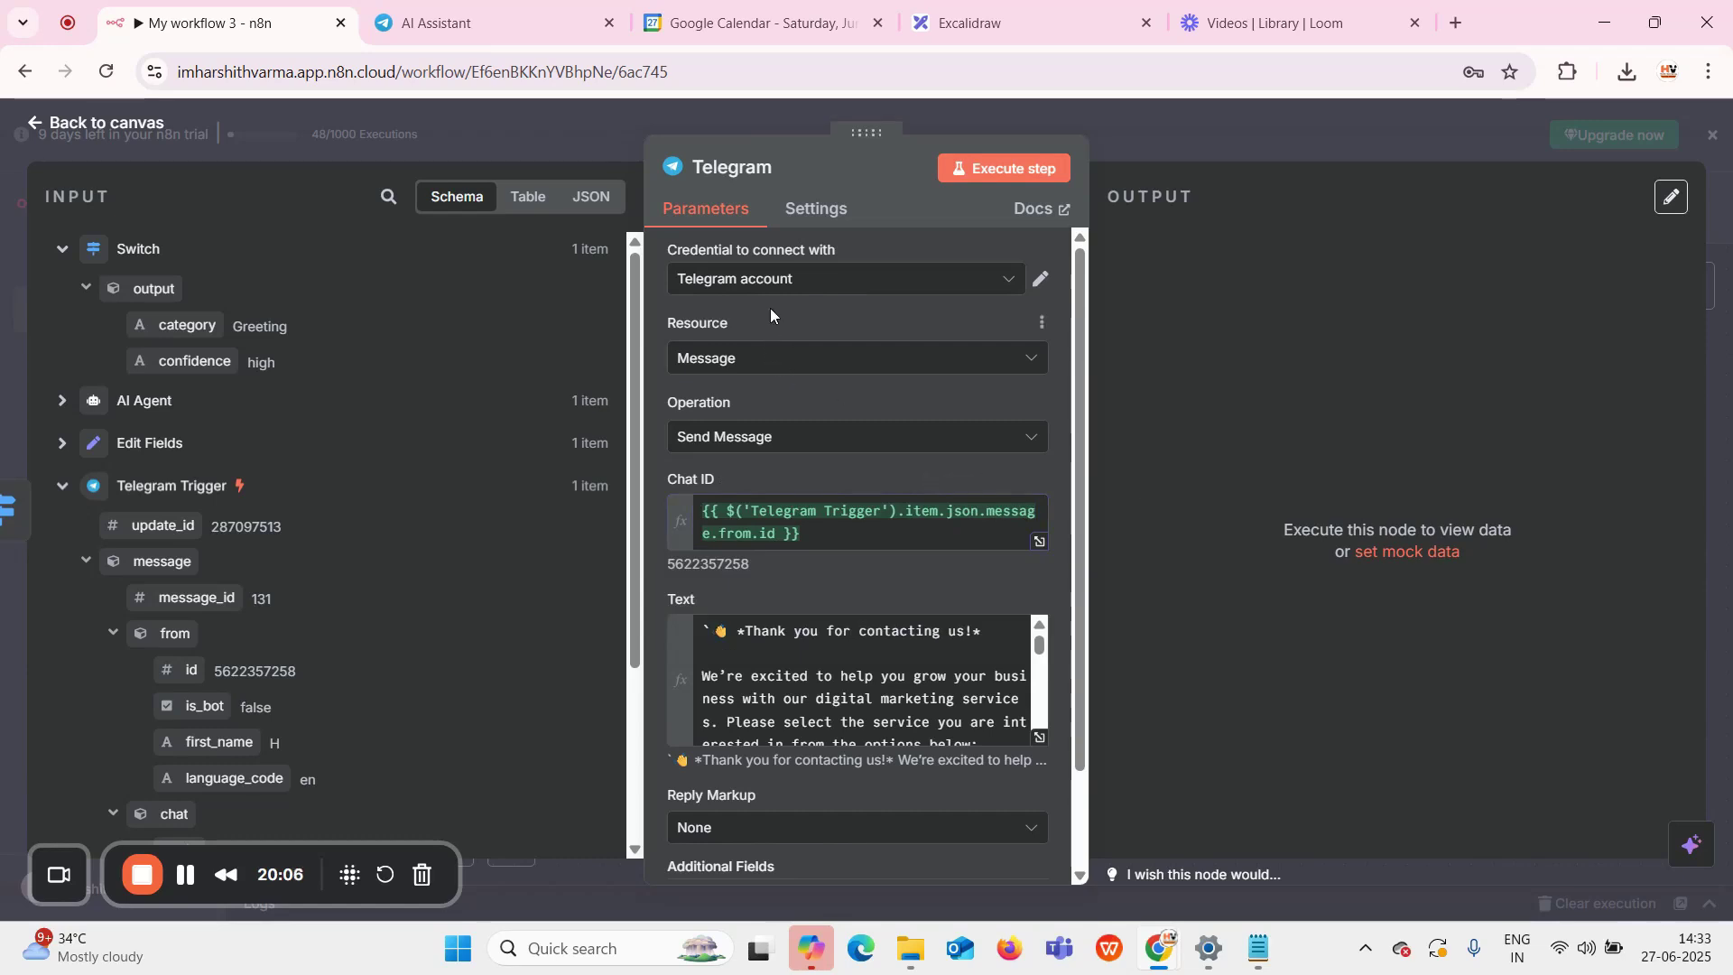
Keep the Telegram account credential and execute the Telegram step to send the service list
click(767, 280)
click(766, 280)
click(1009, 173)
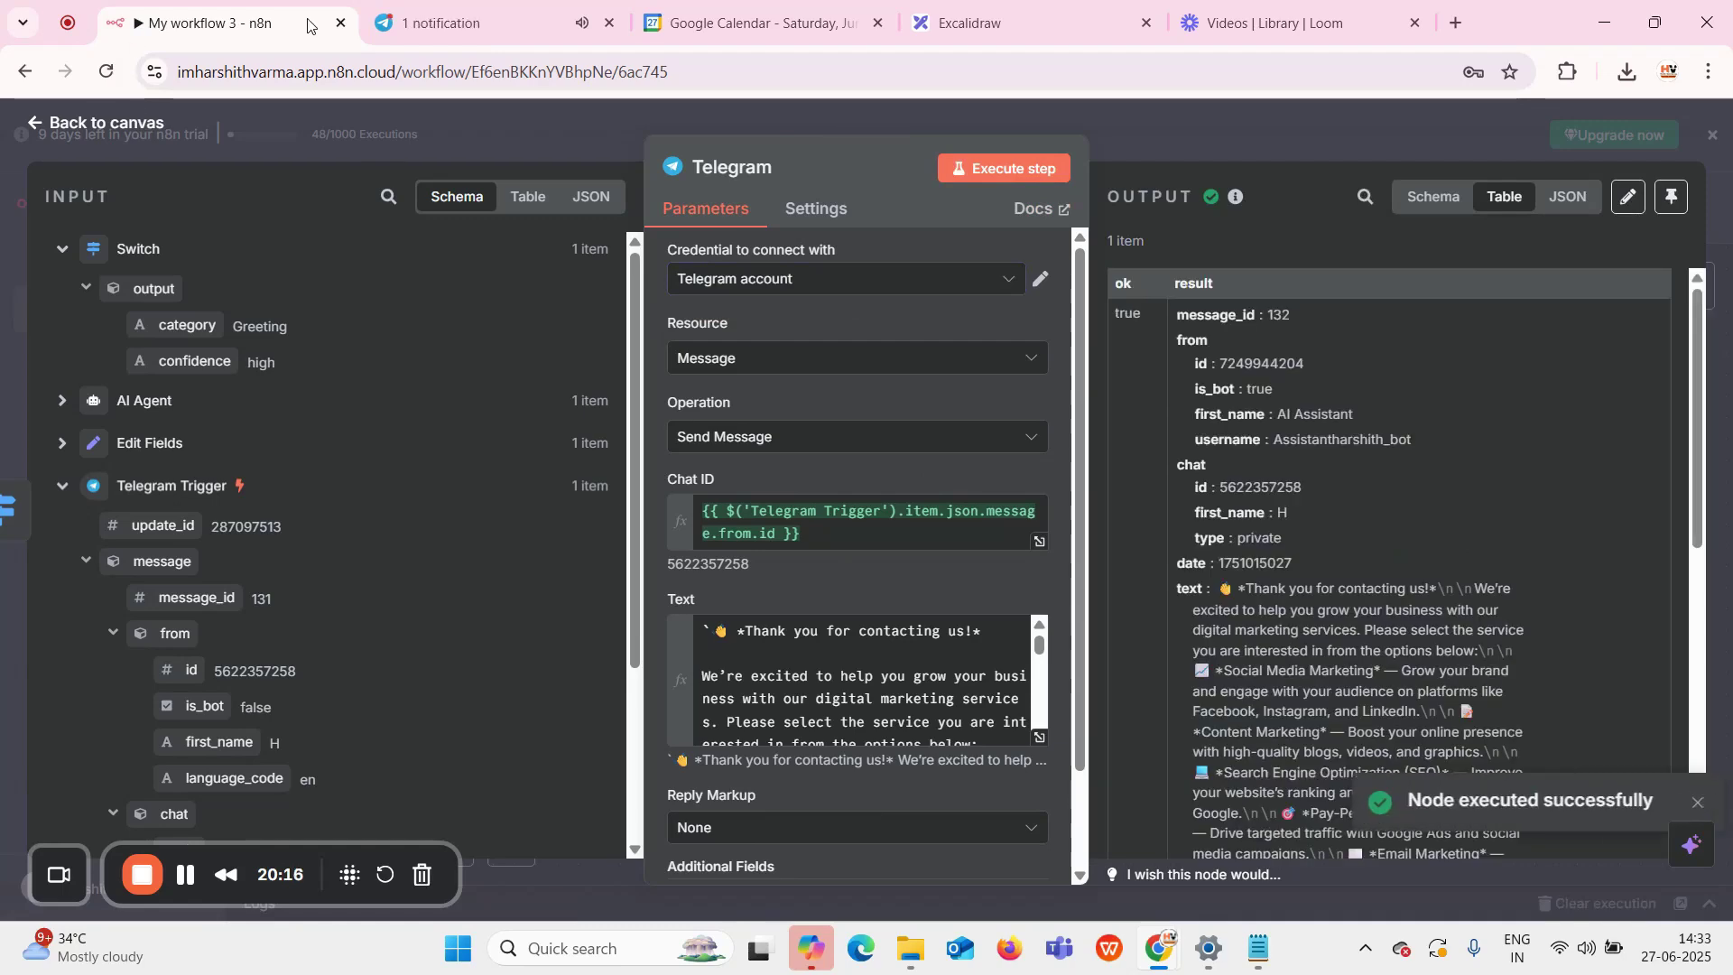
Switch to the Telegram chat and check the service-list reply below the "Hi" message
click(469, 23)
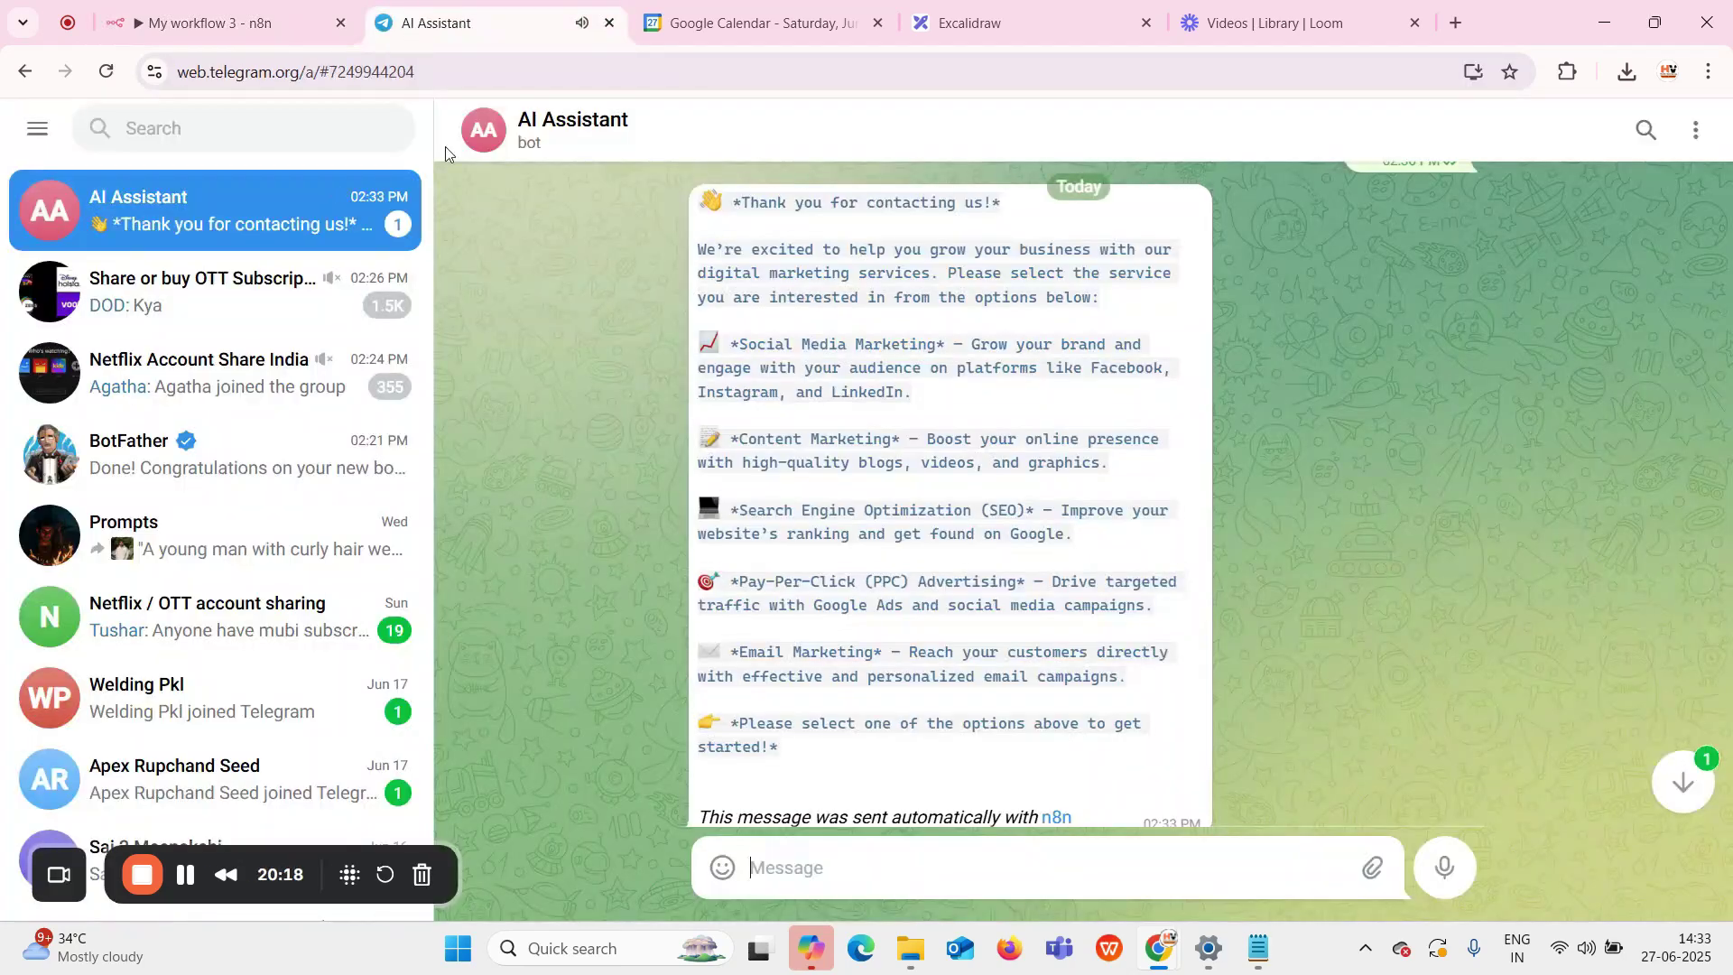
scroll(613, 454, up, 3)
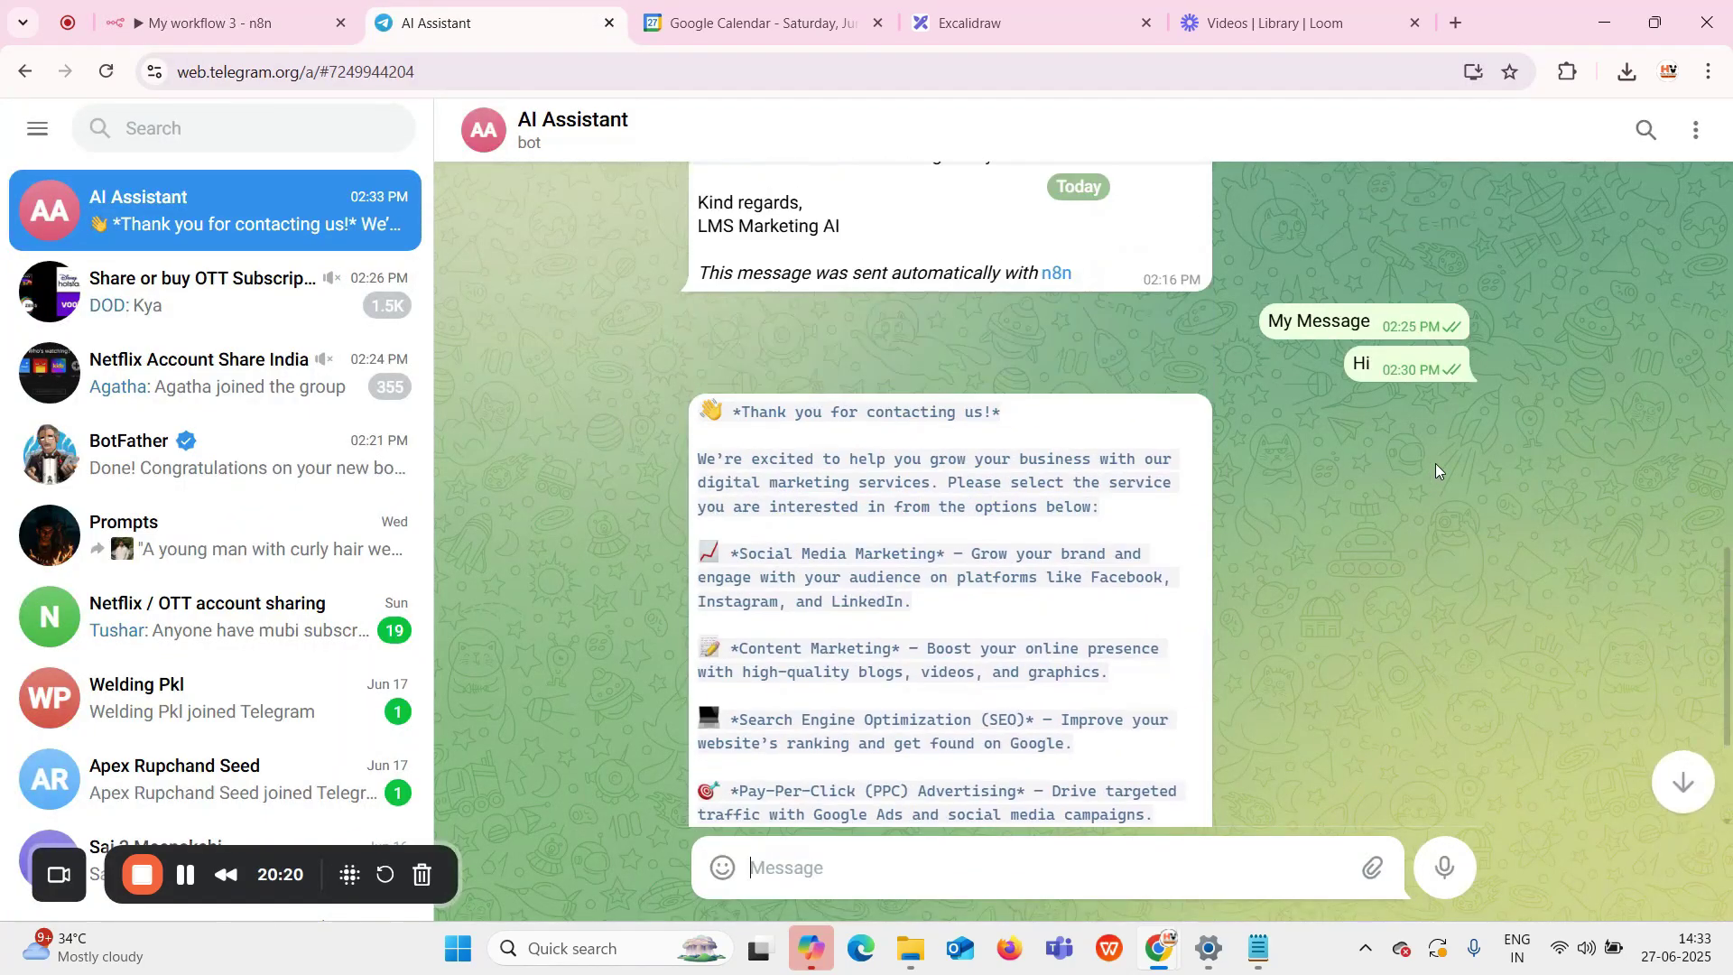
scroll(632, 420, down, 3)
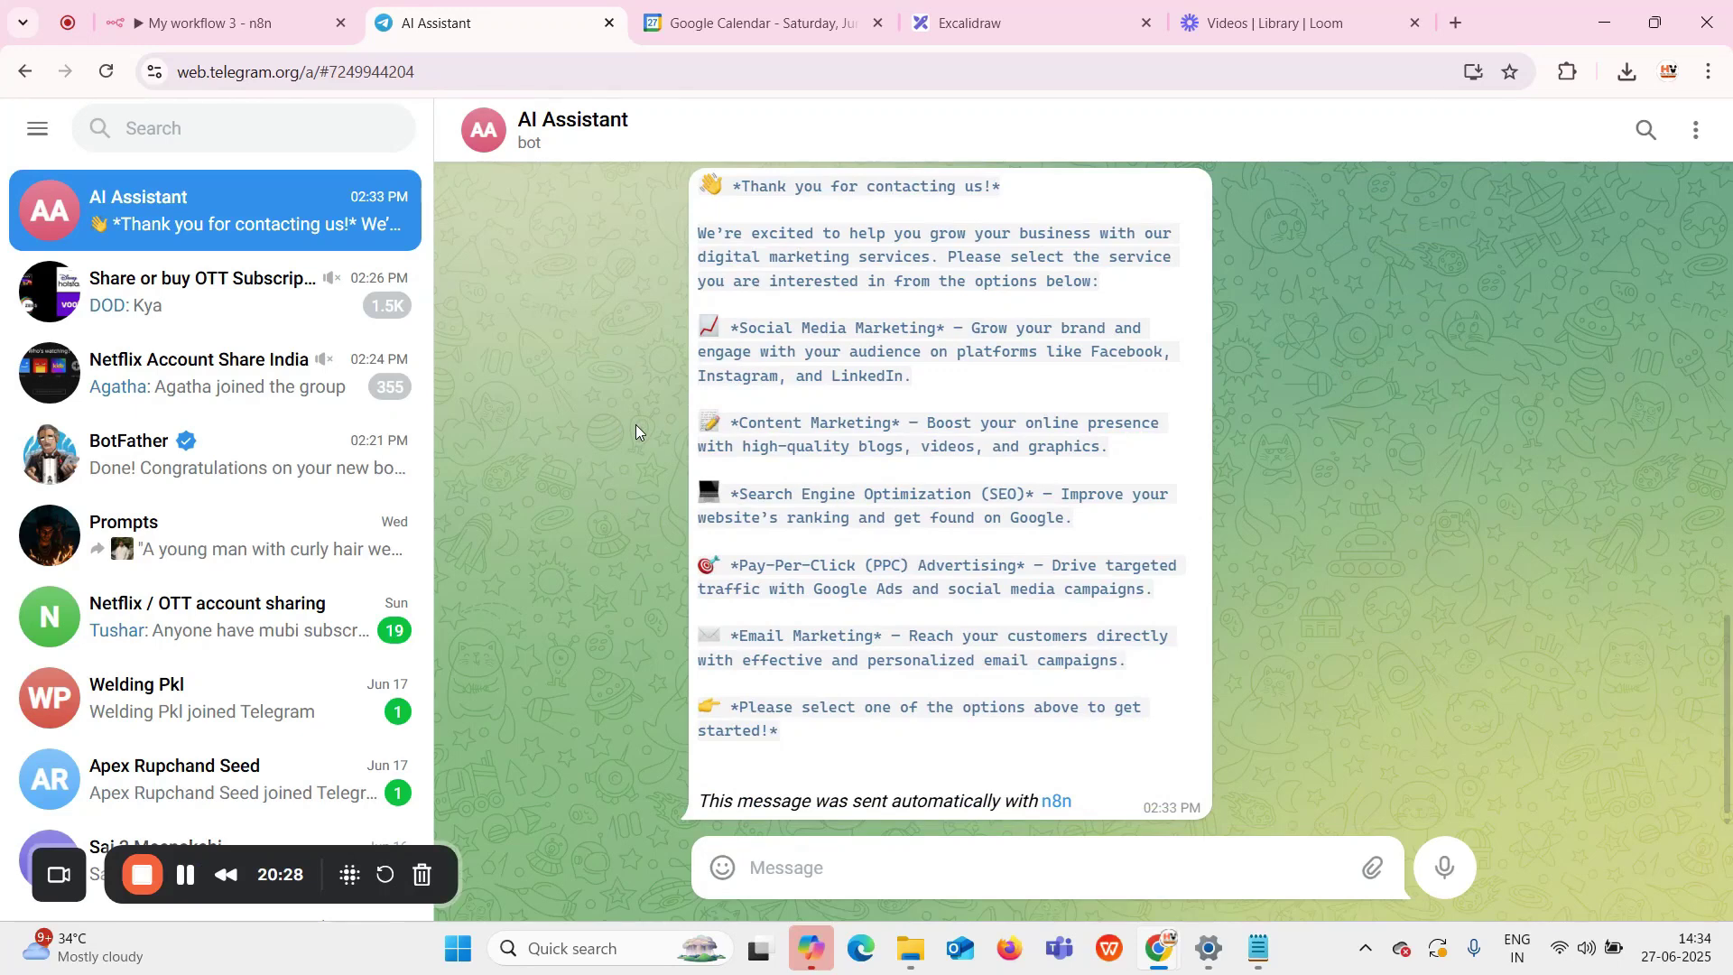
Review the service branch of the Excalidraw flowchart, revisit the Telegram chat, and return to the n8n canvas
click(971, 22)
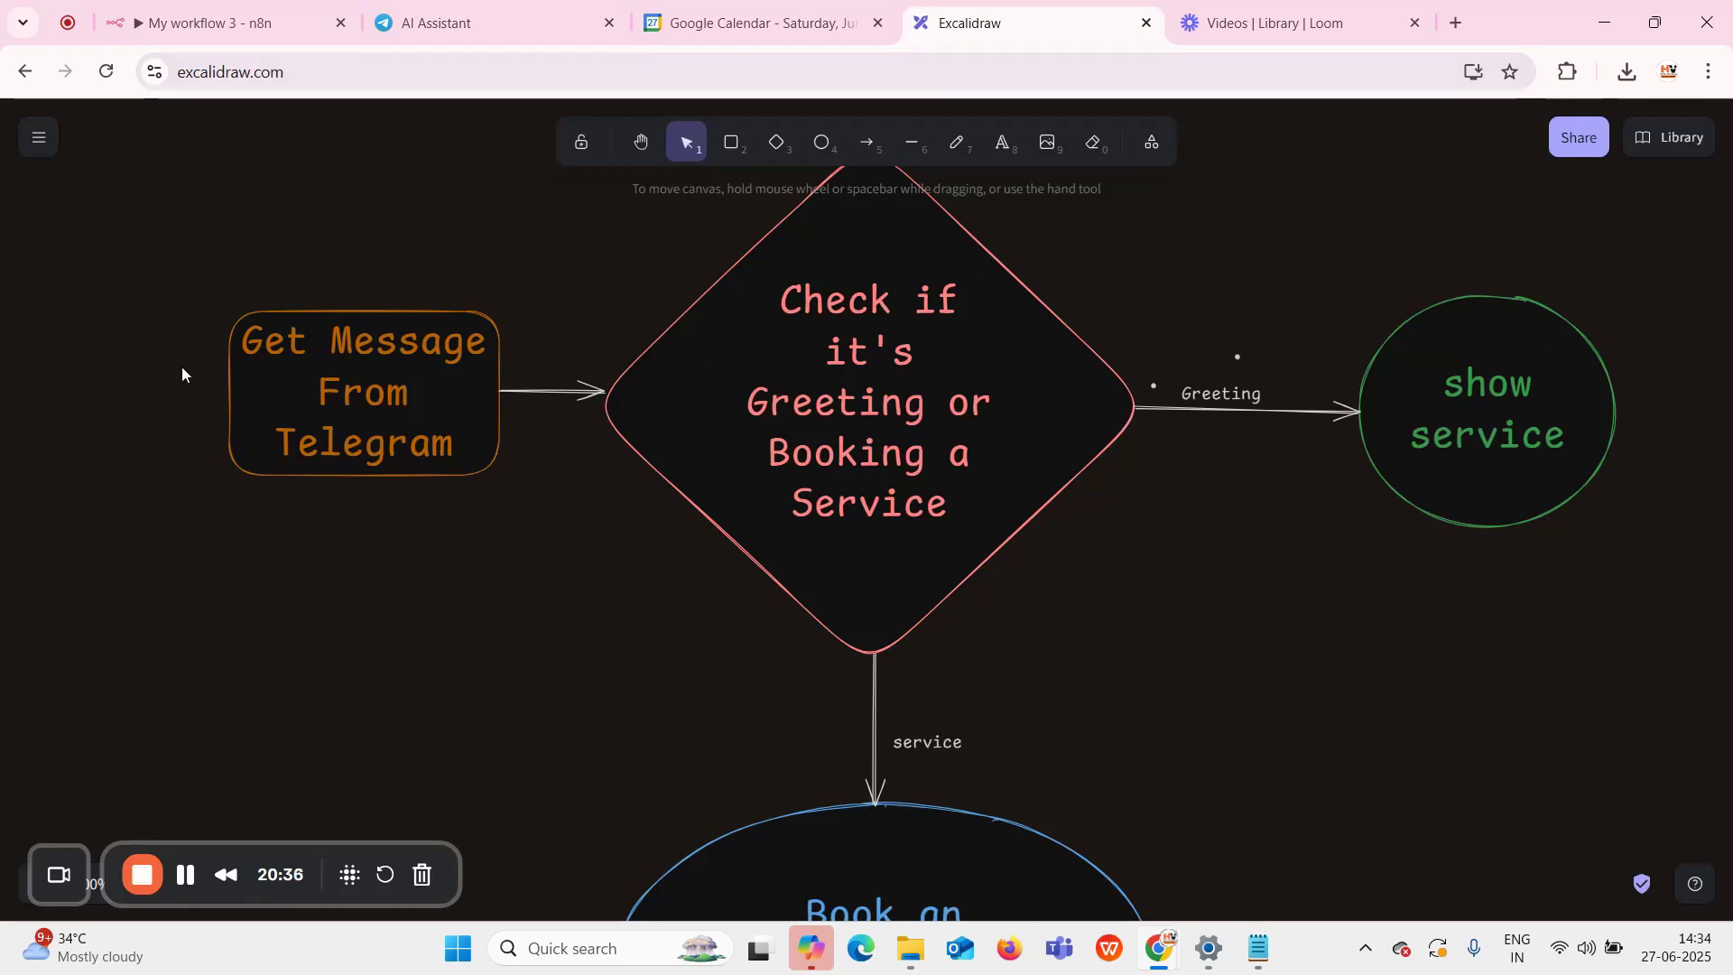
scroll(1270, 655, down, 3)
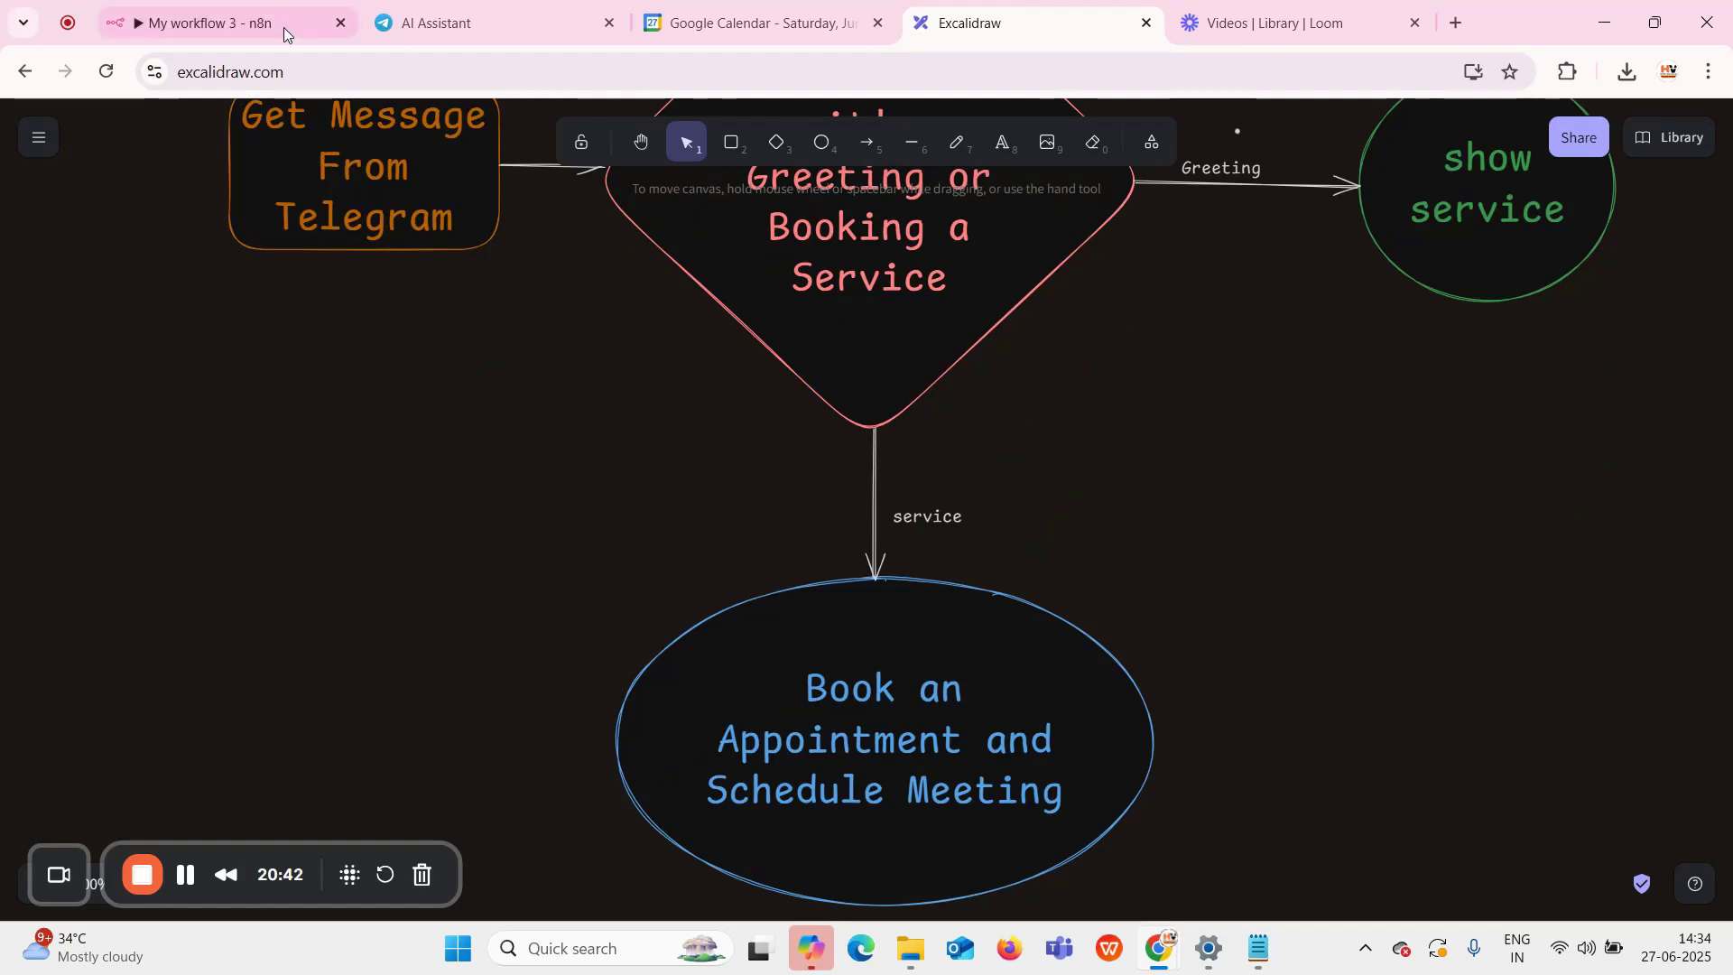
click(424, 34)
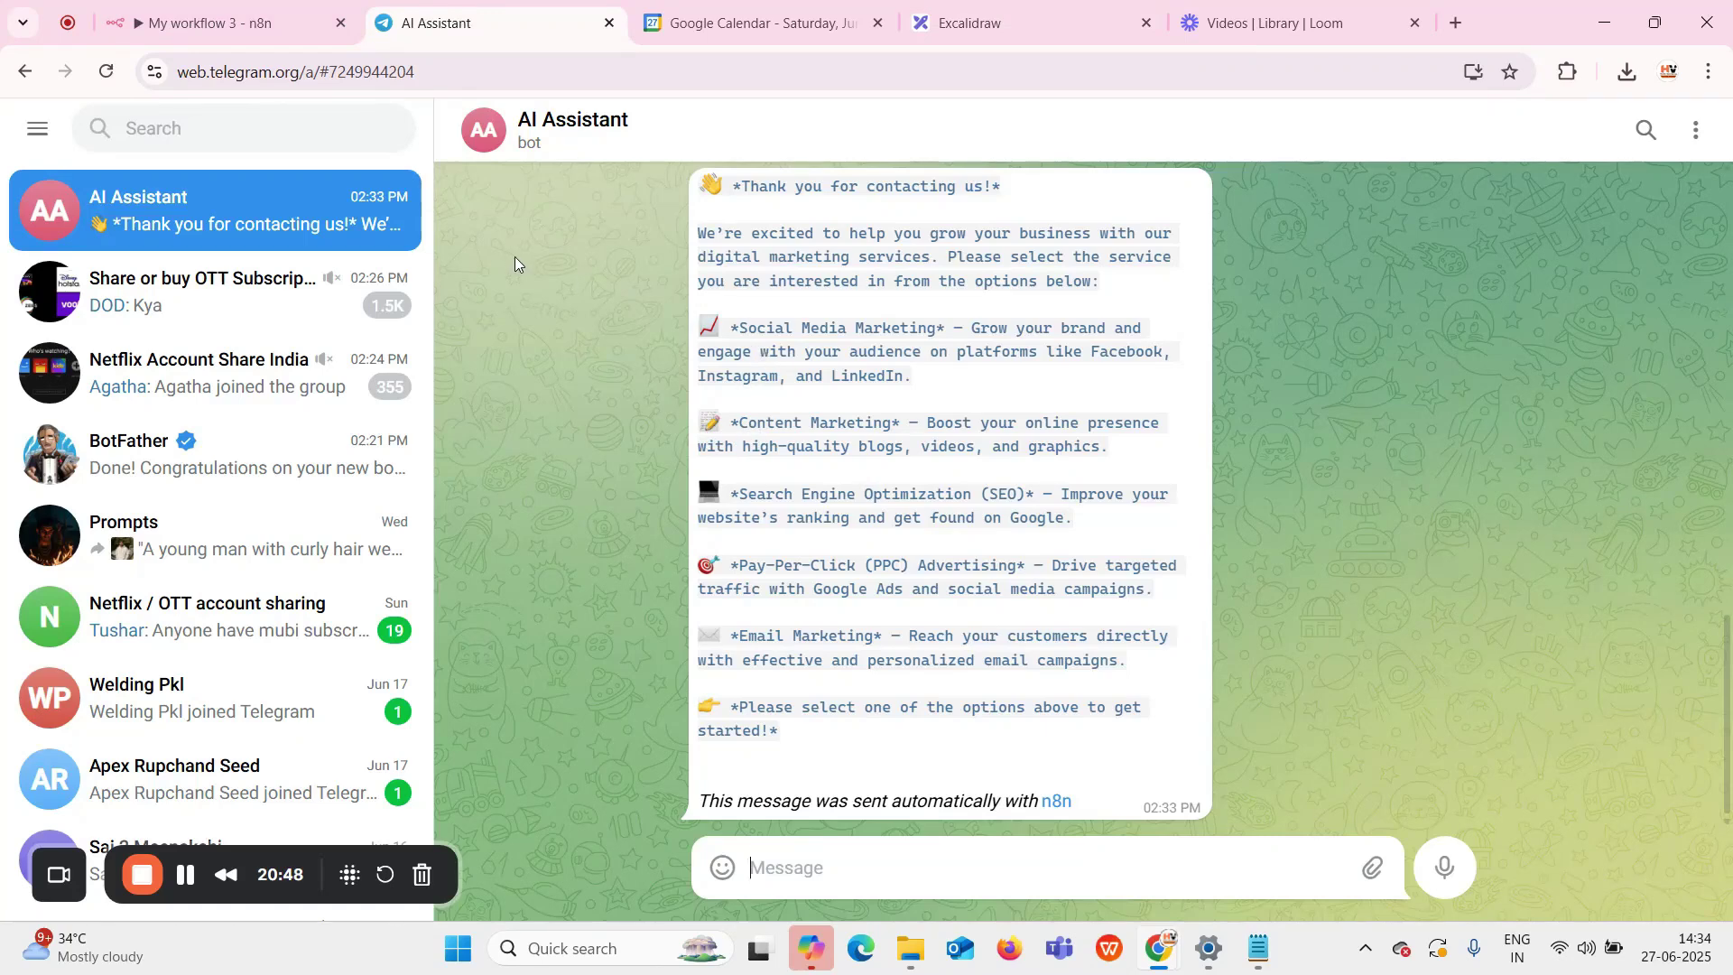
click(286, 13)
click(1373, 120)
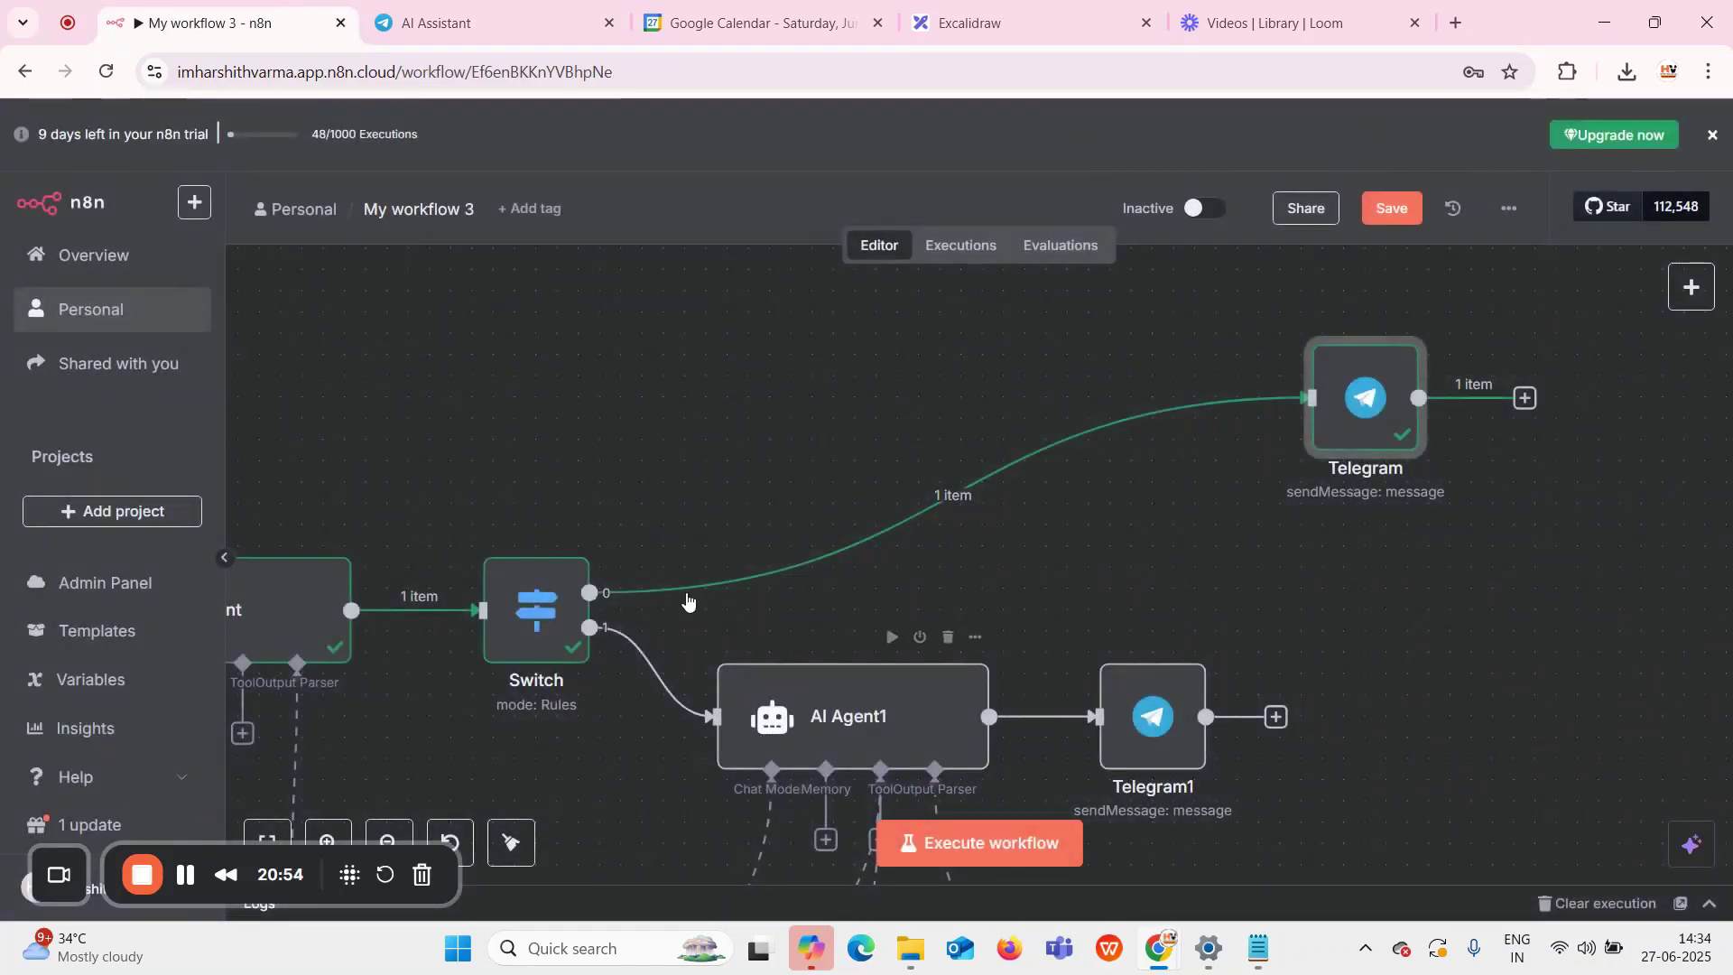
Open the classifying AI Agent node before the Switch and examine its prompt and category output
drag(581, 479, 1536, 346)
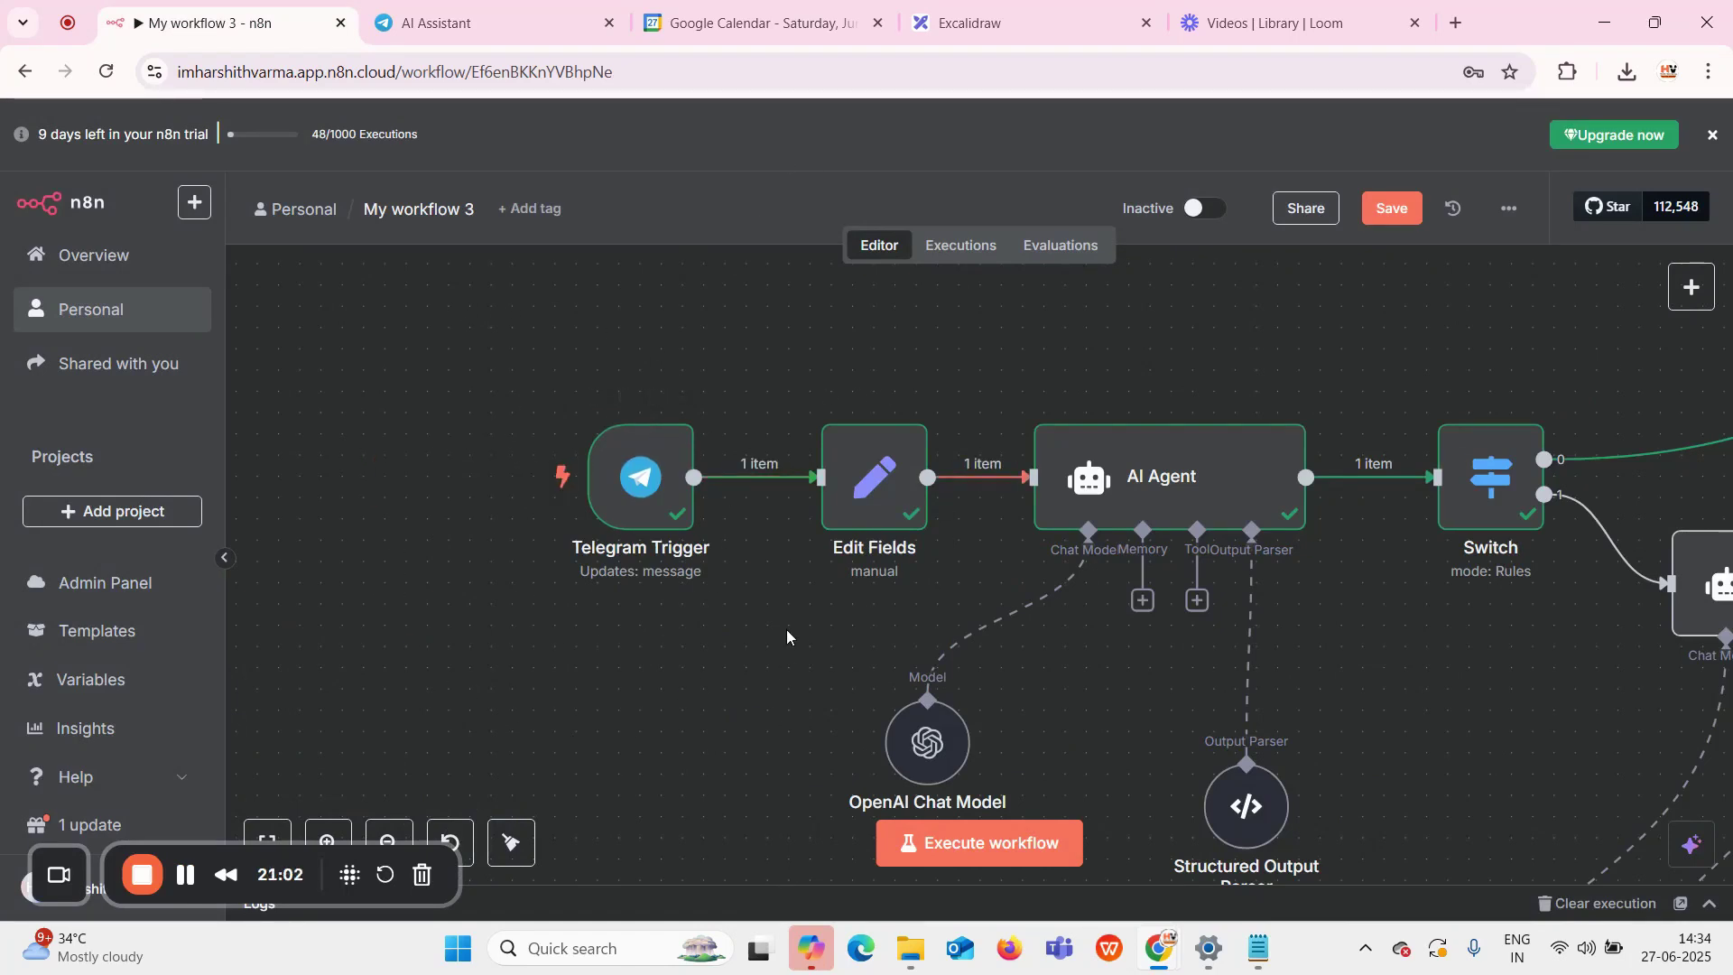
drag(787, 630, 397, 620)
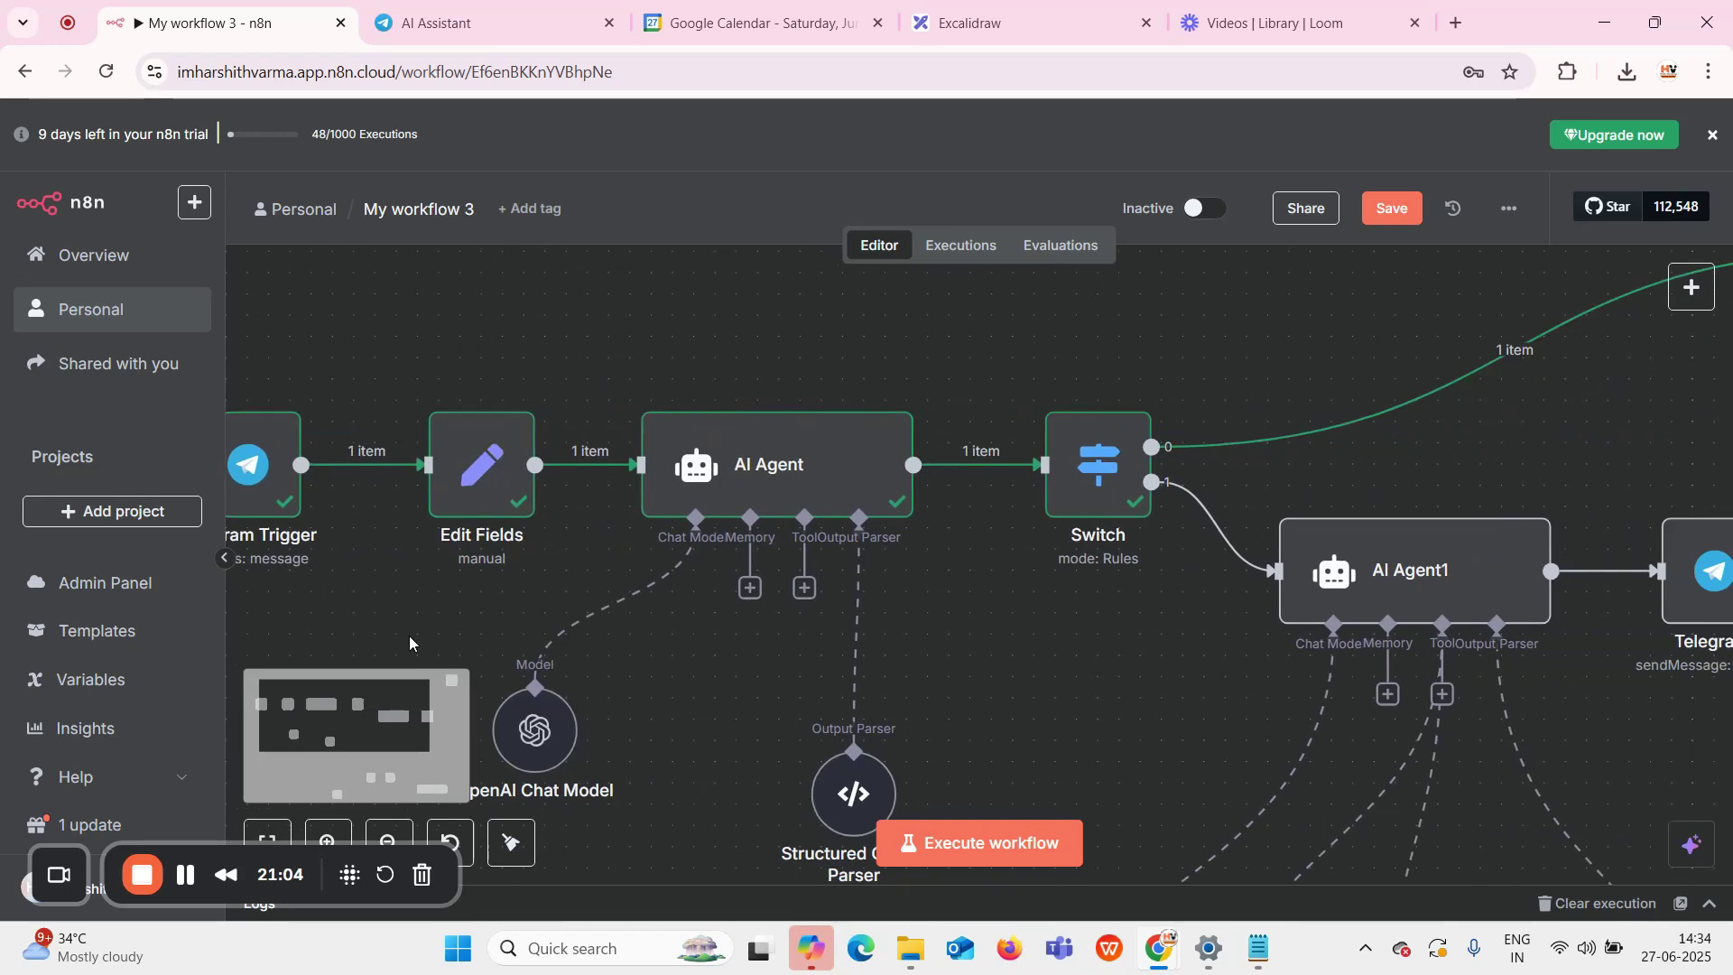
click(797, 449)
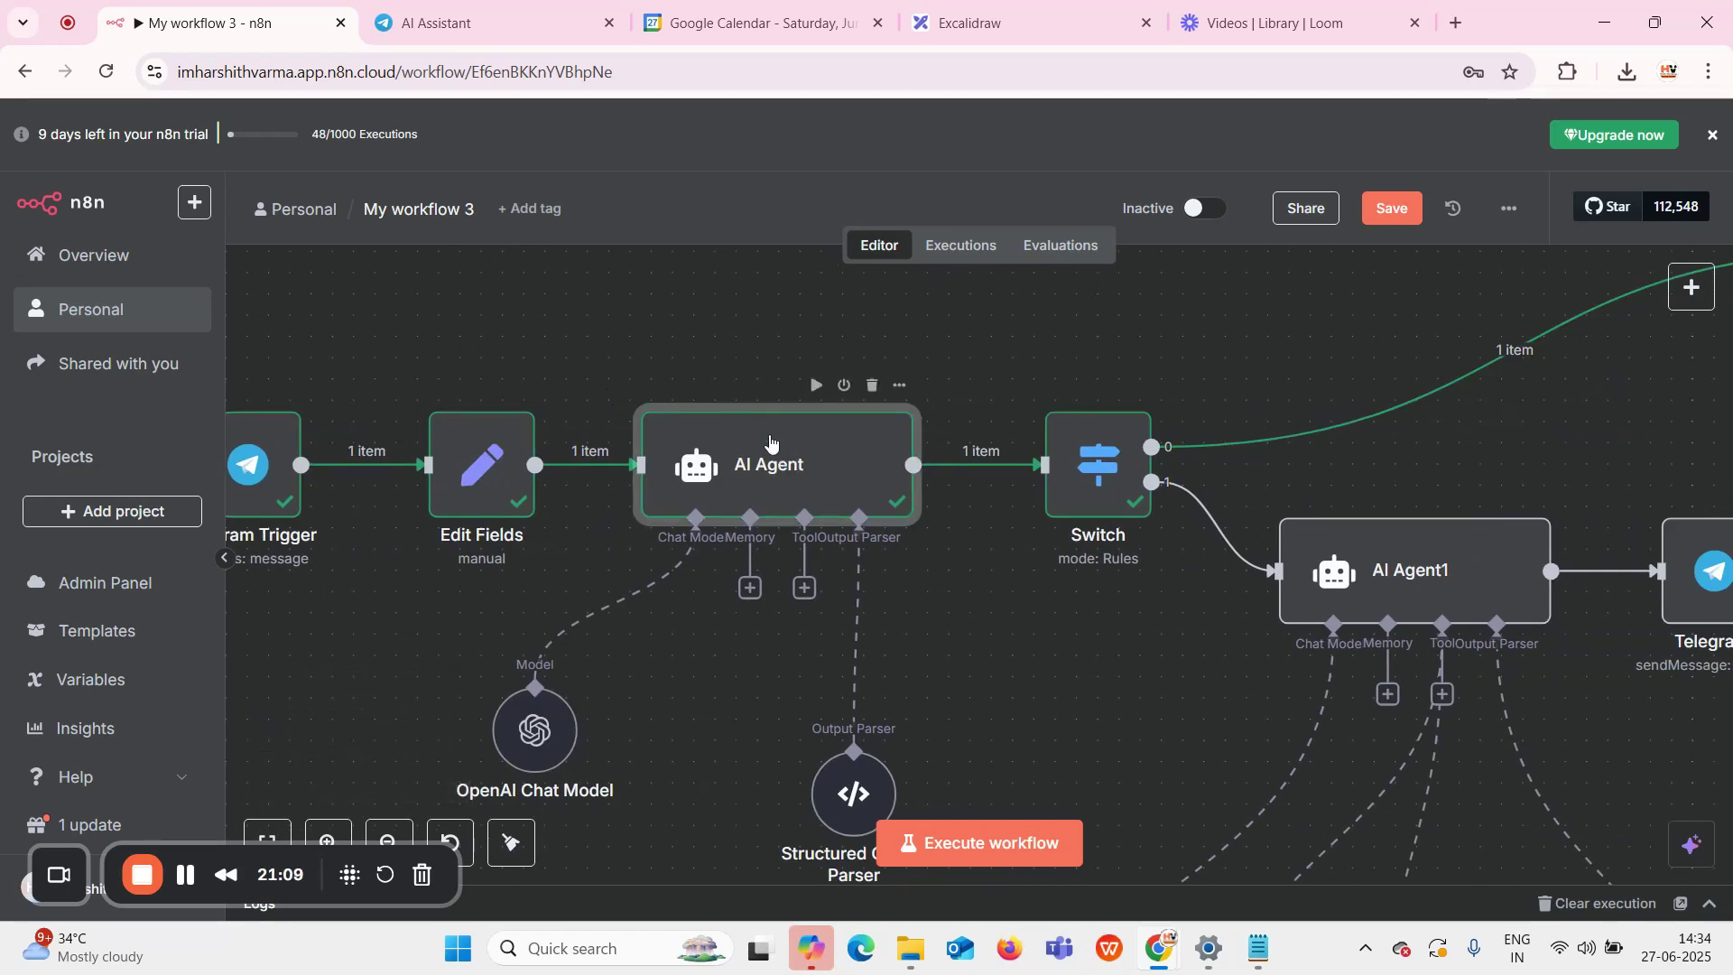
double_click(770, 442)
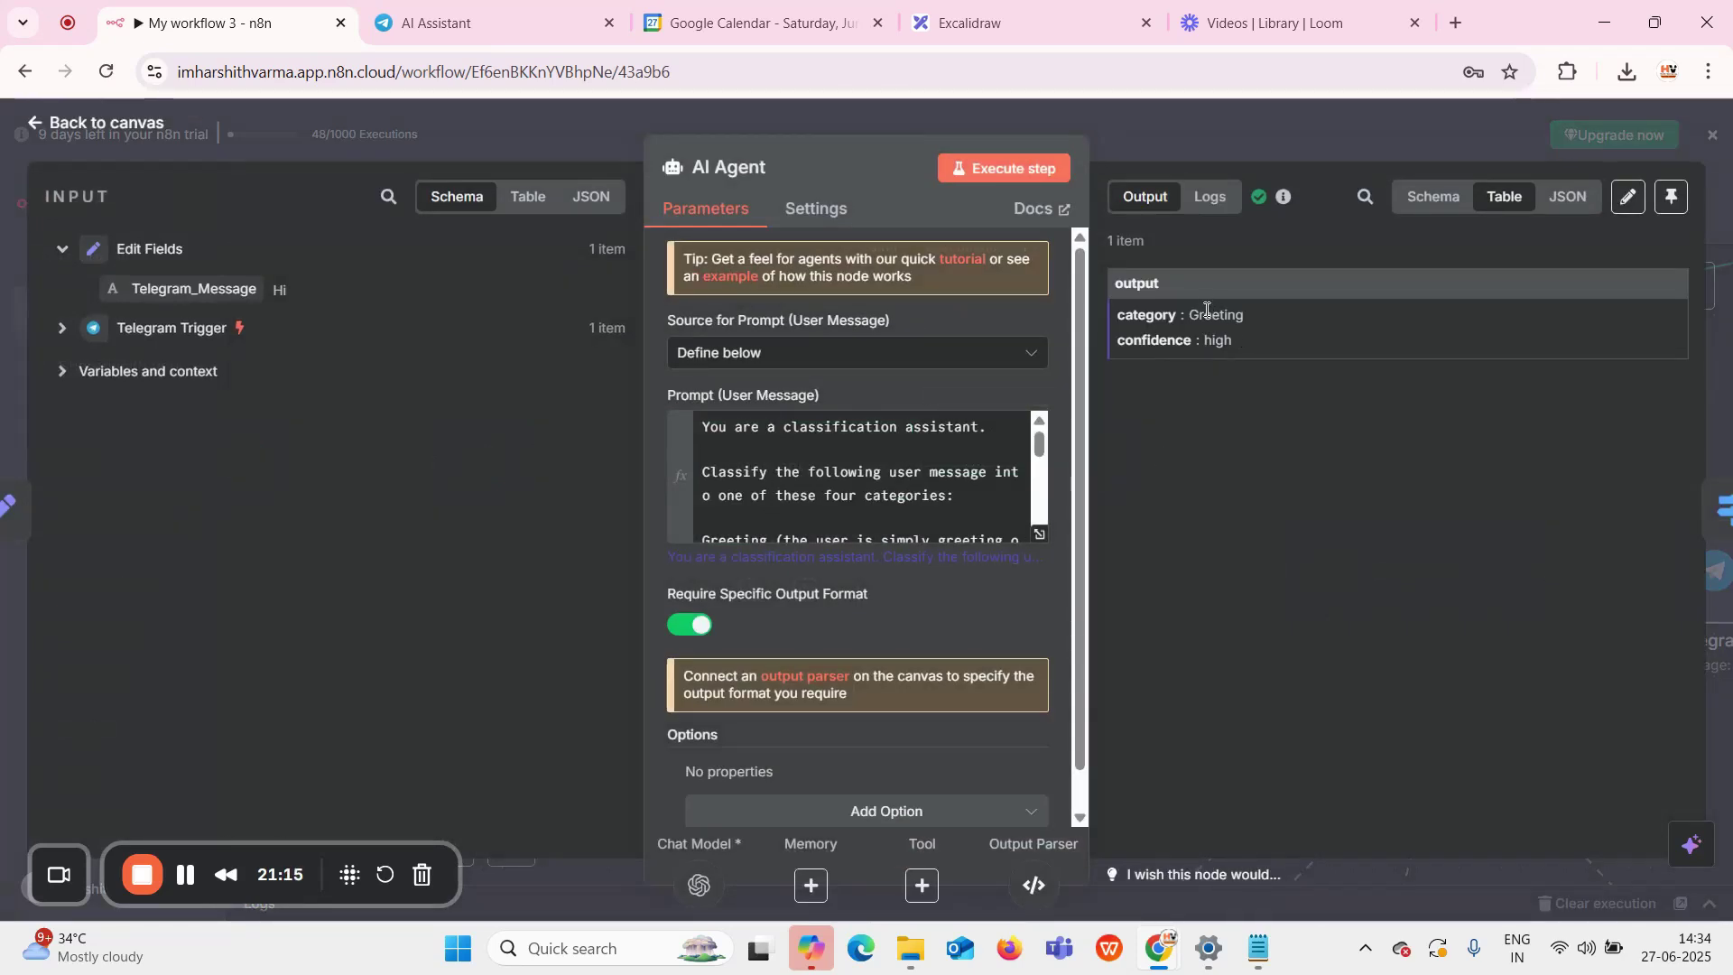
Leave the AI Agent node, switch to the Telegram bot chat and send the message "I need seo optimization"
click(587, 137)
click(451, 22)
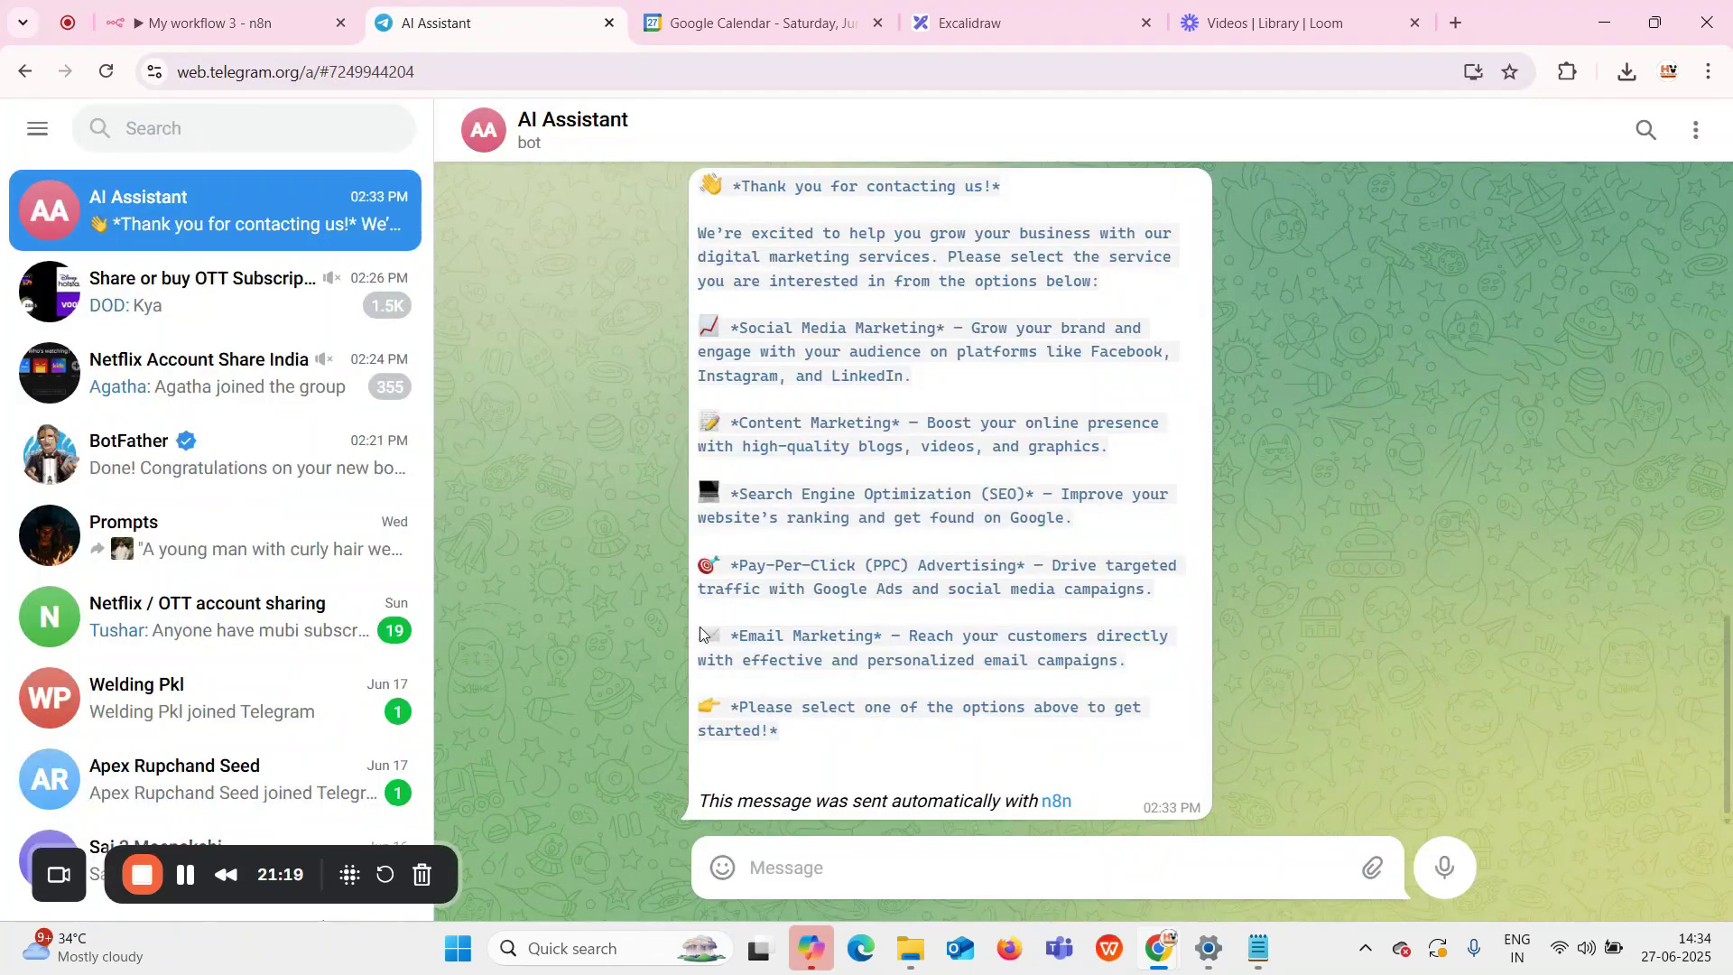
click(790, 857)
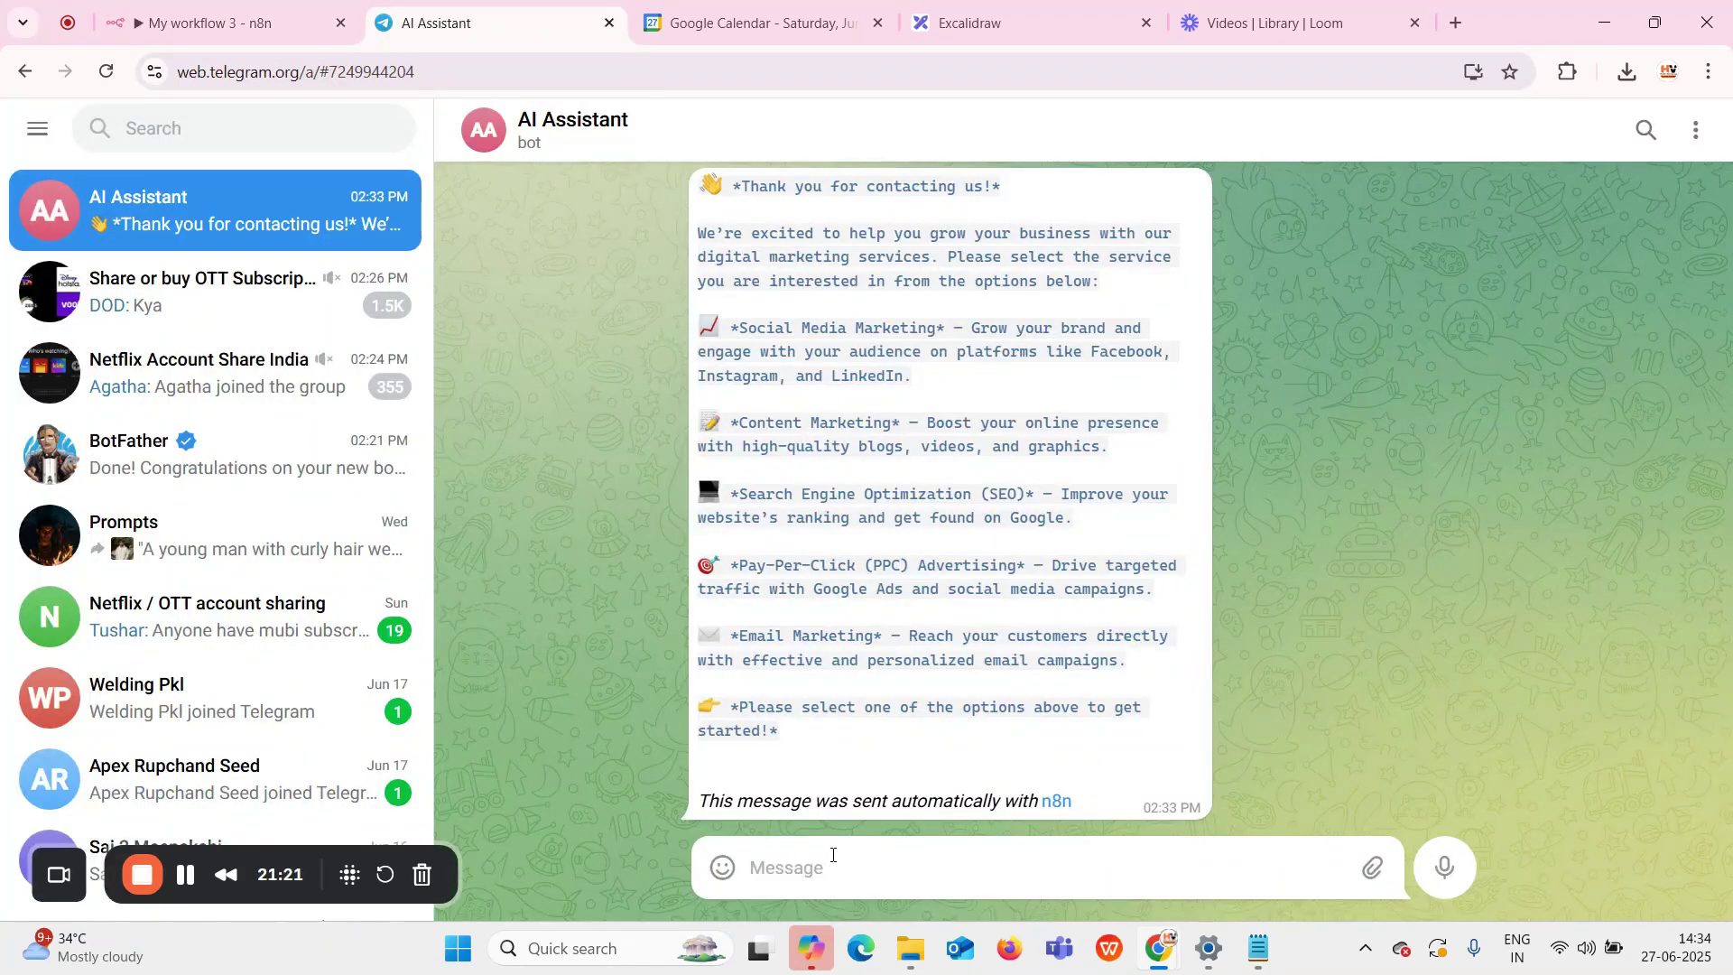
text(I need seo optimization)
key(Return)
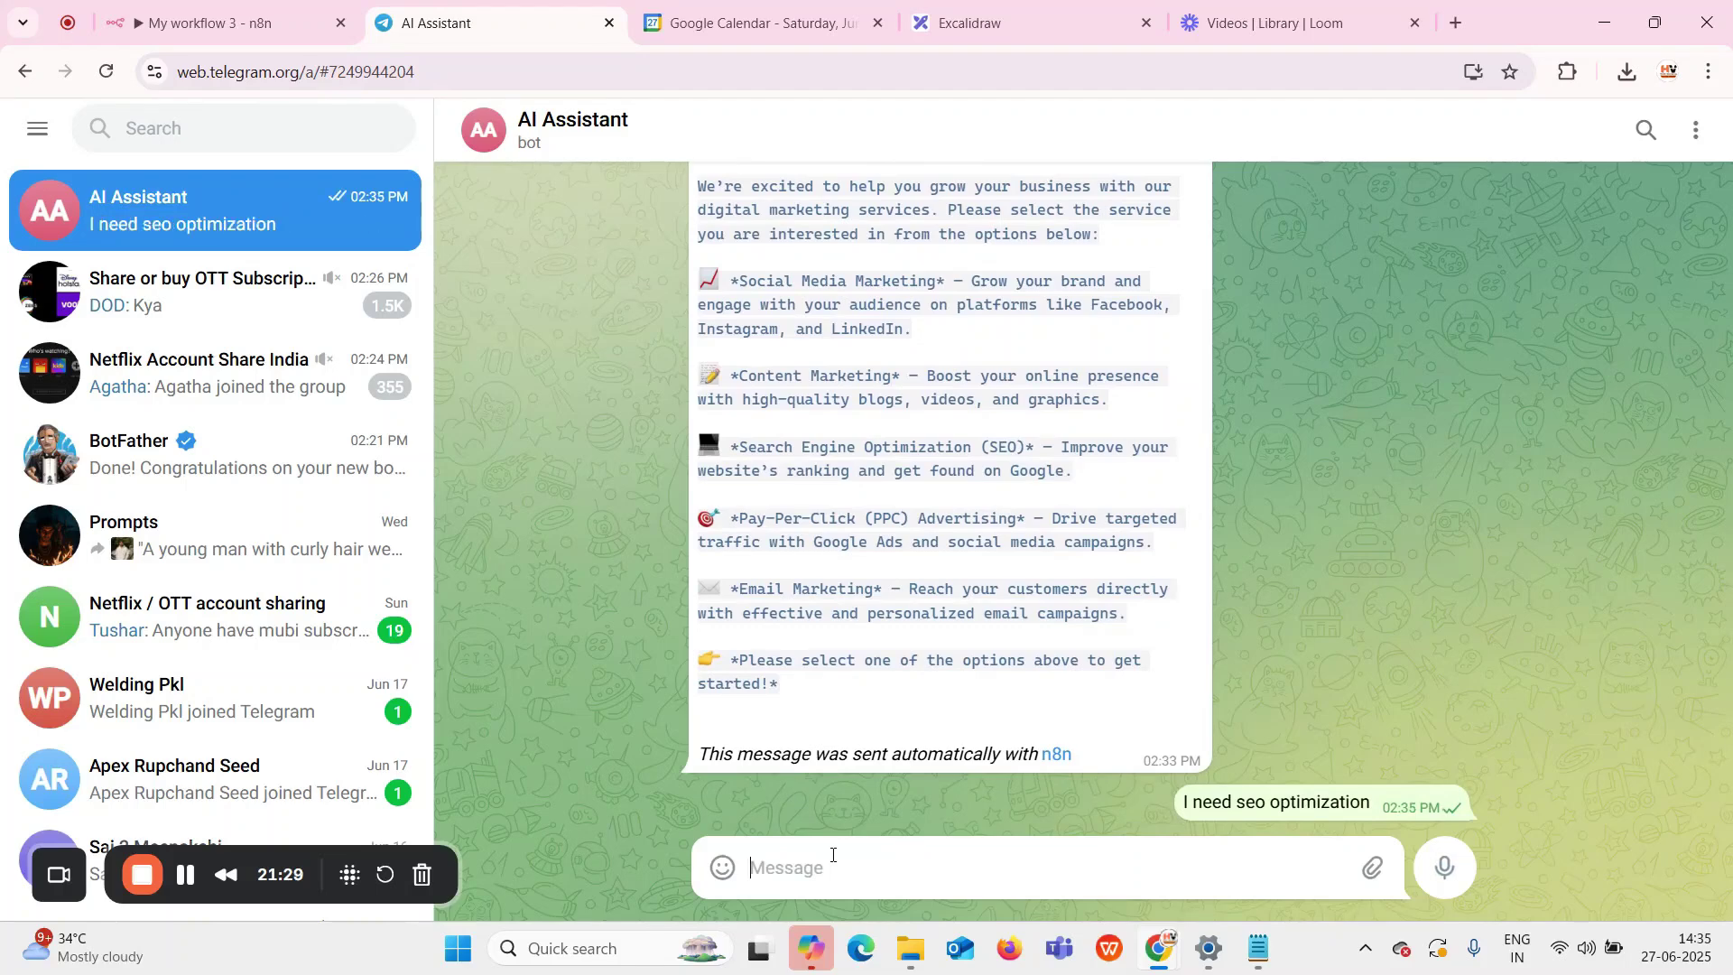
Return to the n8n workflow and execute the Telegram Trigger on its own so it listens for a message
click(303, 7)
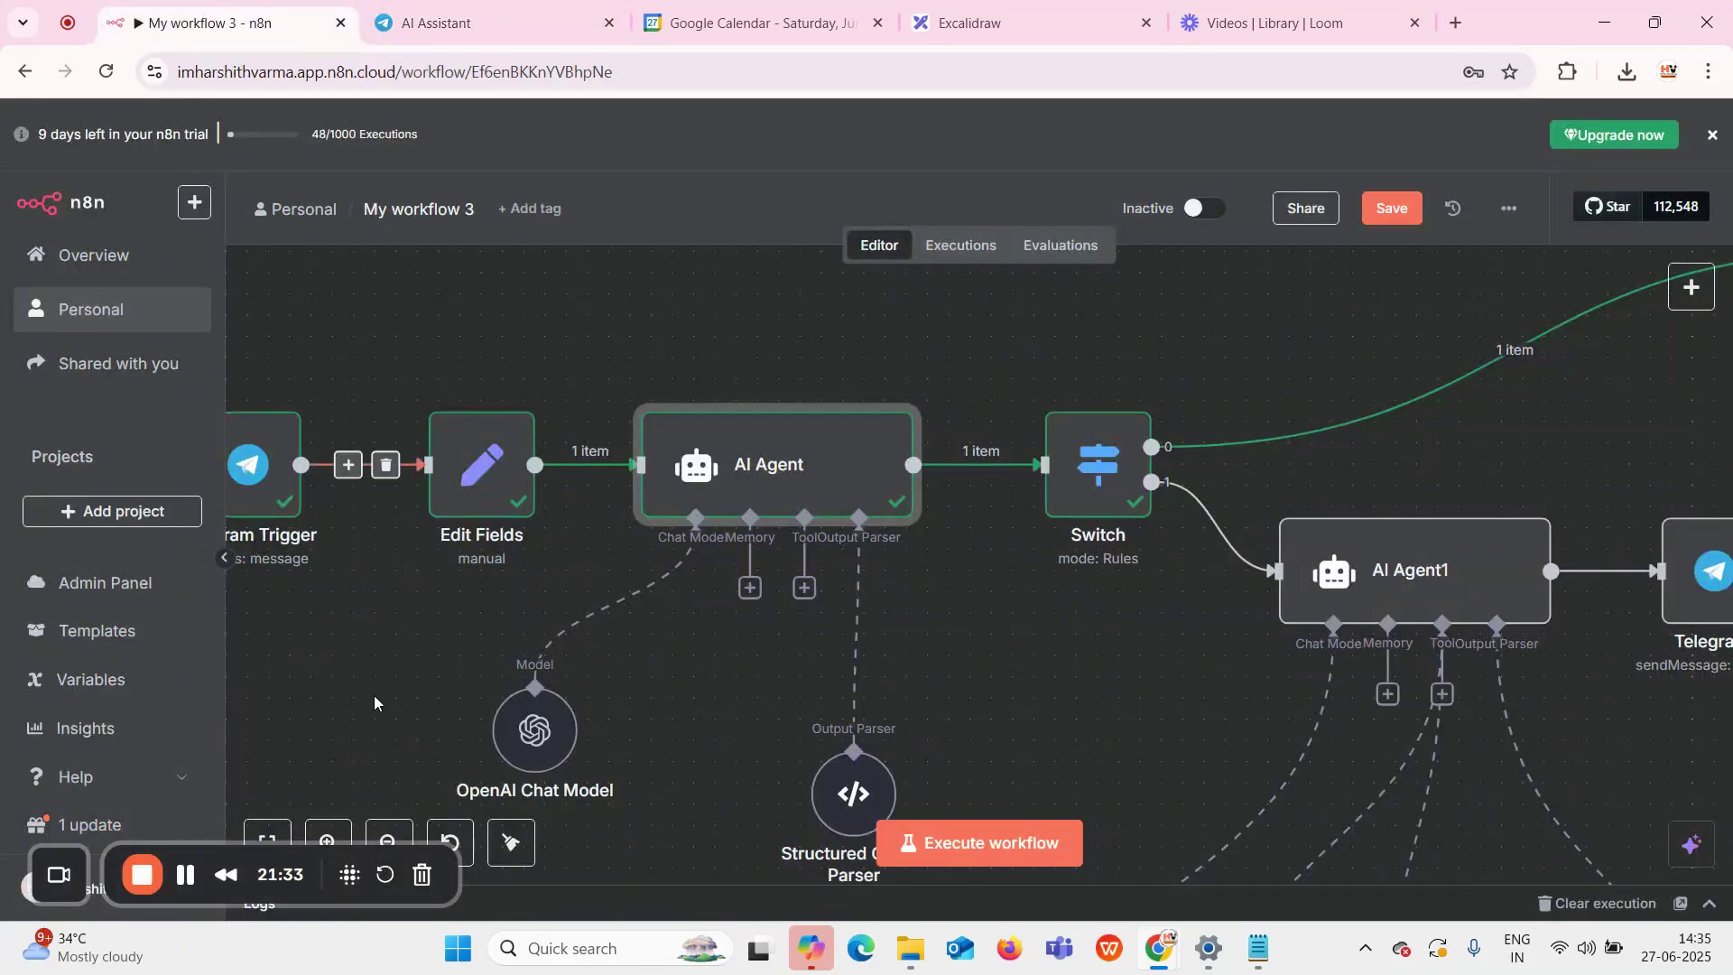
drag(365, 706, 326, 690)
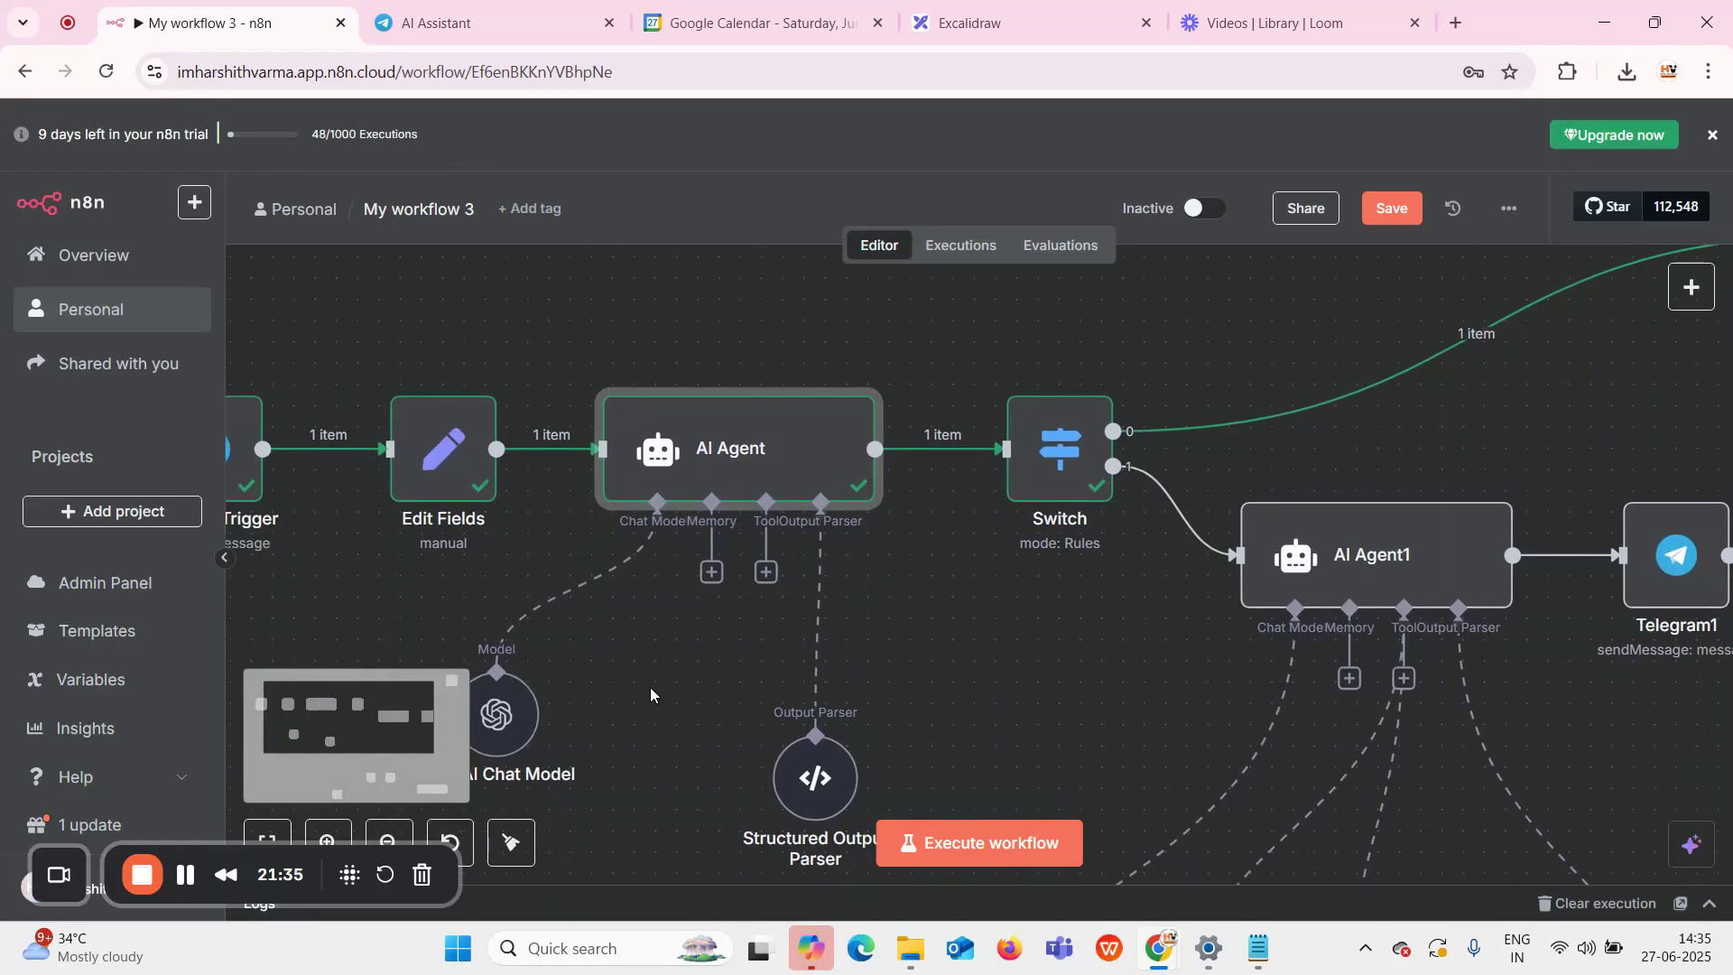
drag(279, 594, 552, 641)
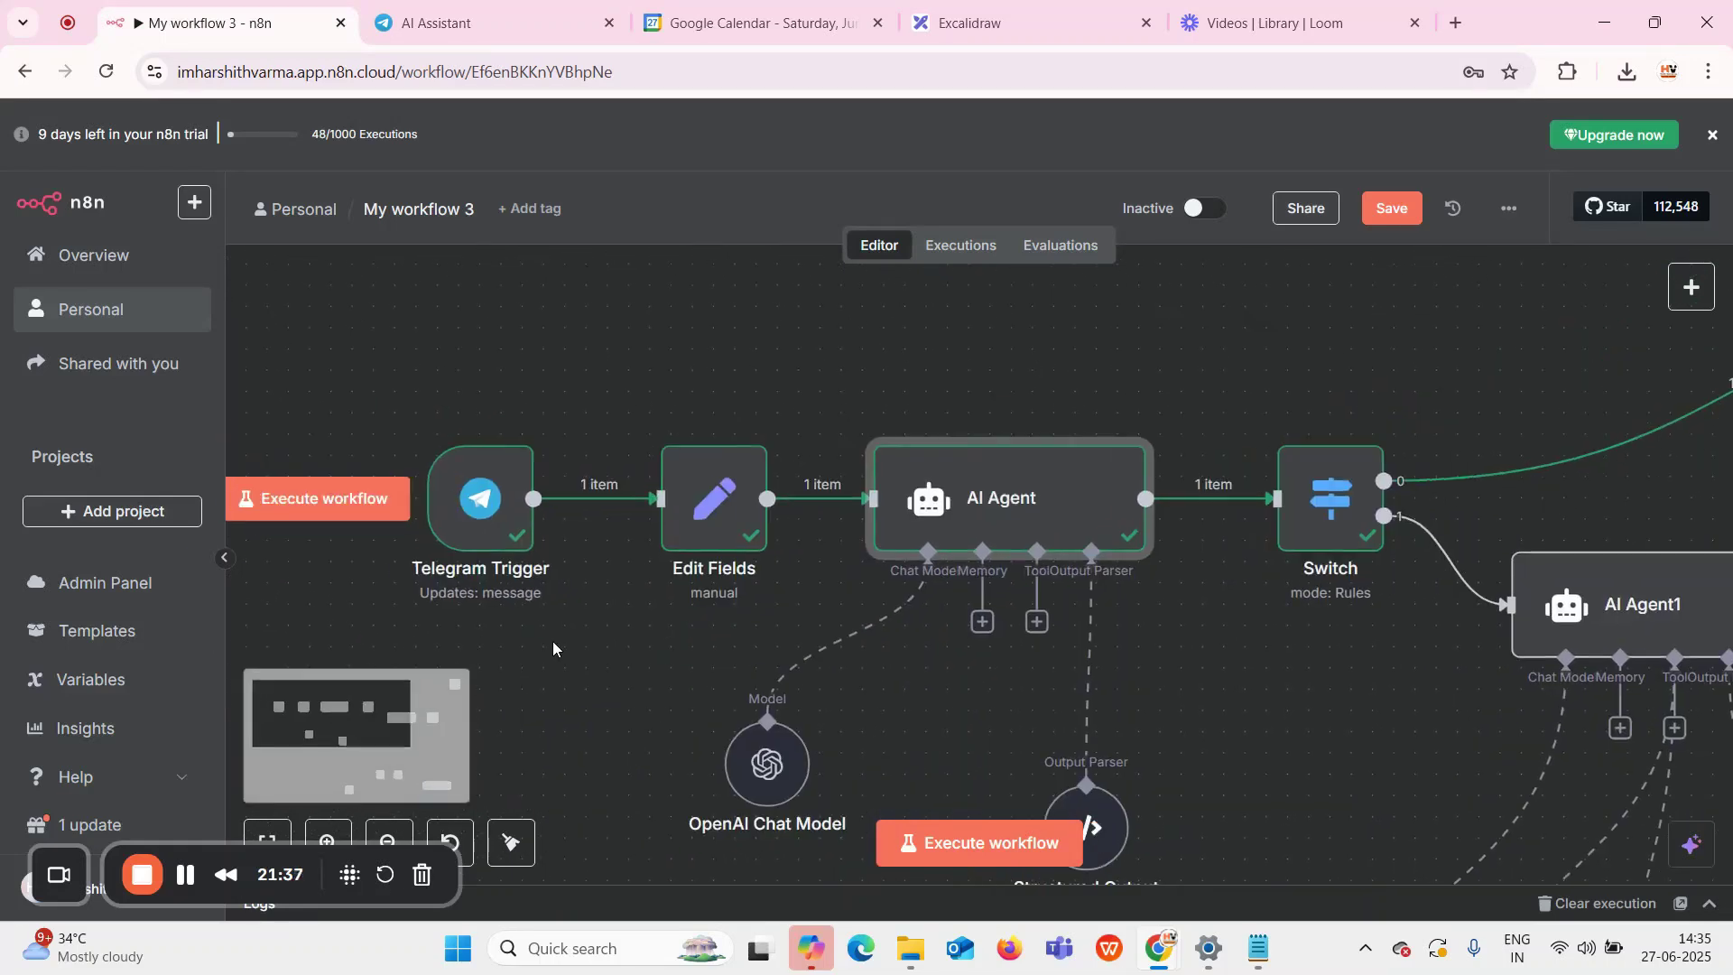
click(371, 511)
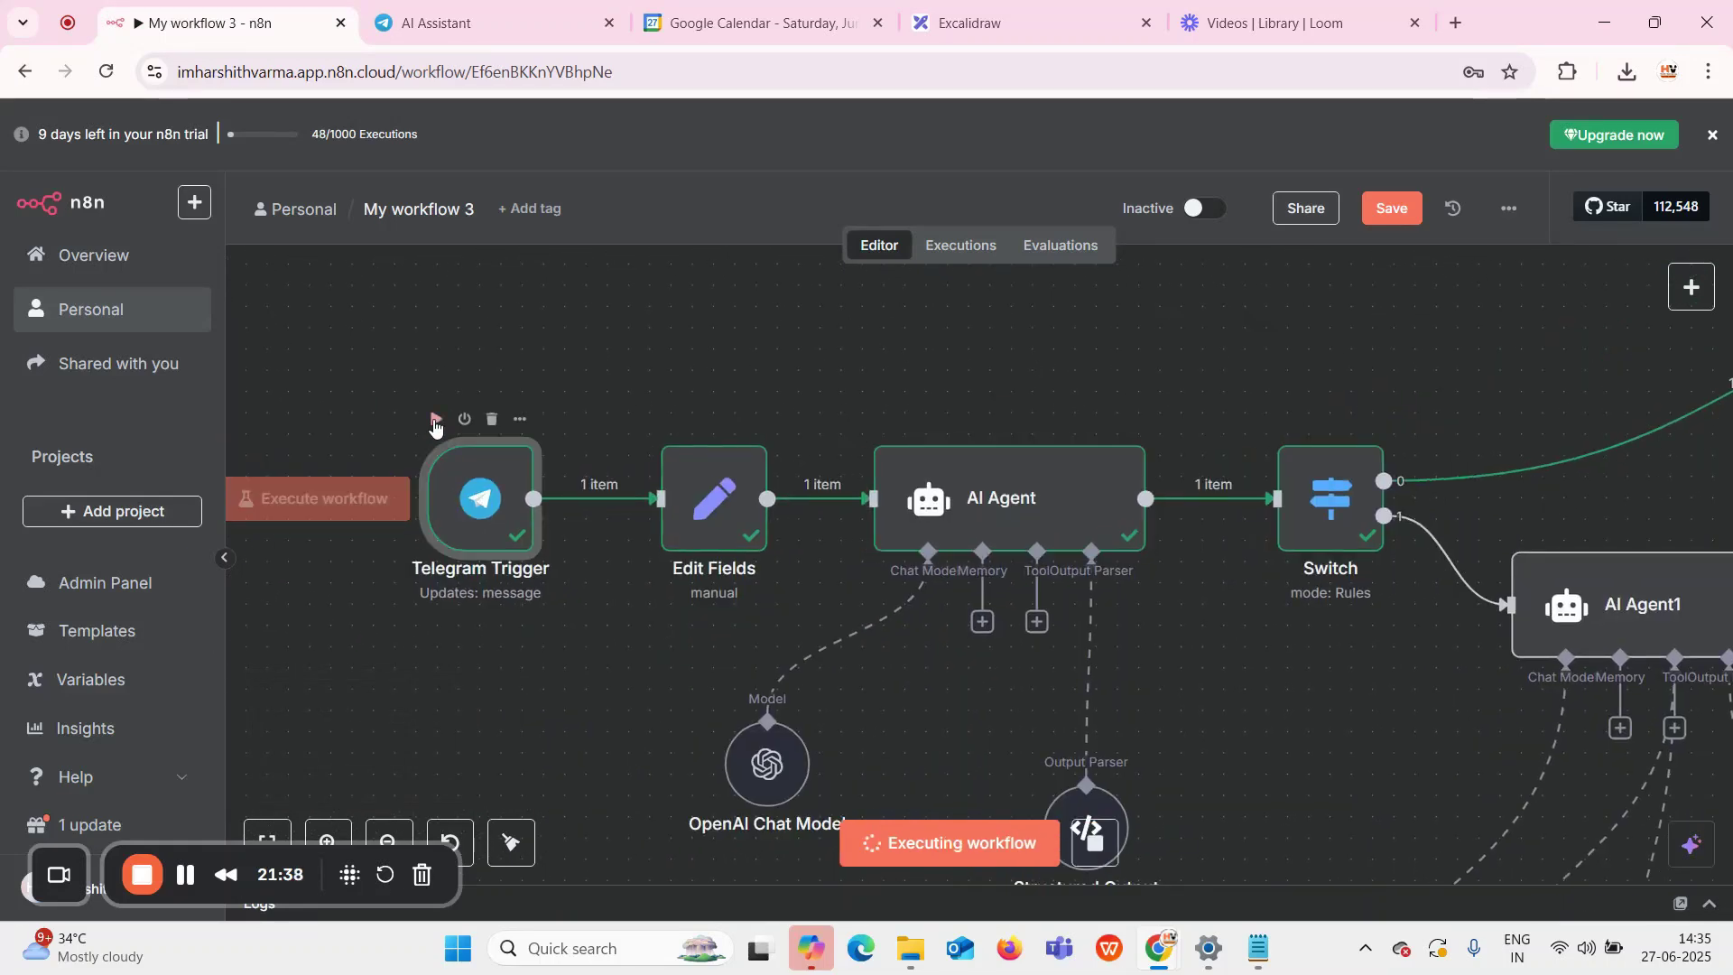
Send "I need seo optimization" again in the Telegram bot chat while the trigger is listening
click(449, 8)
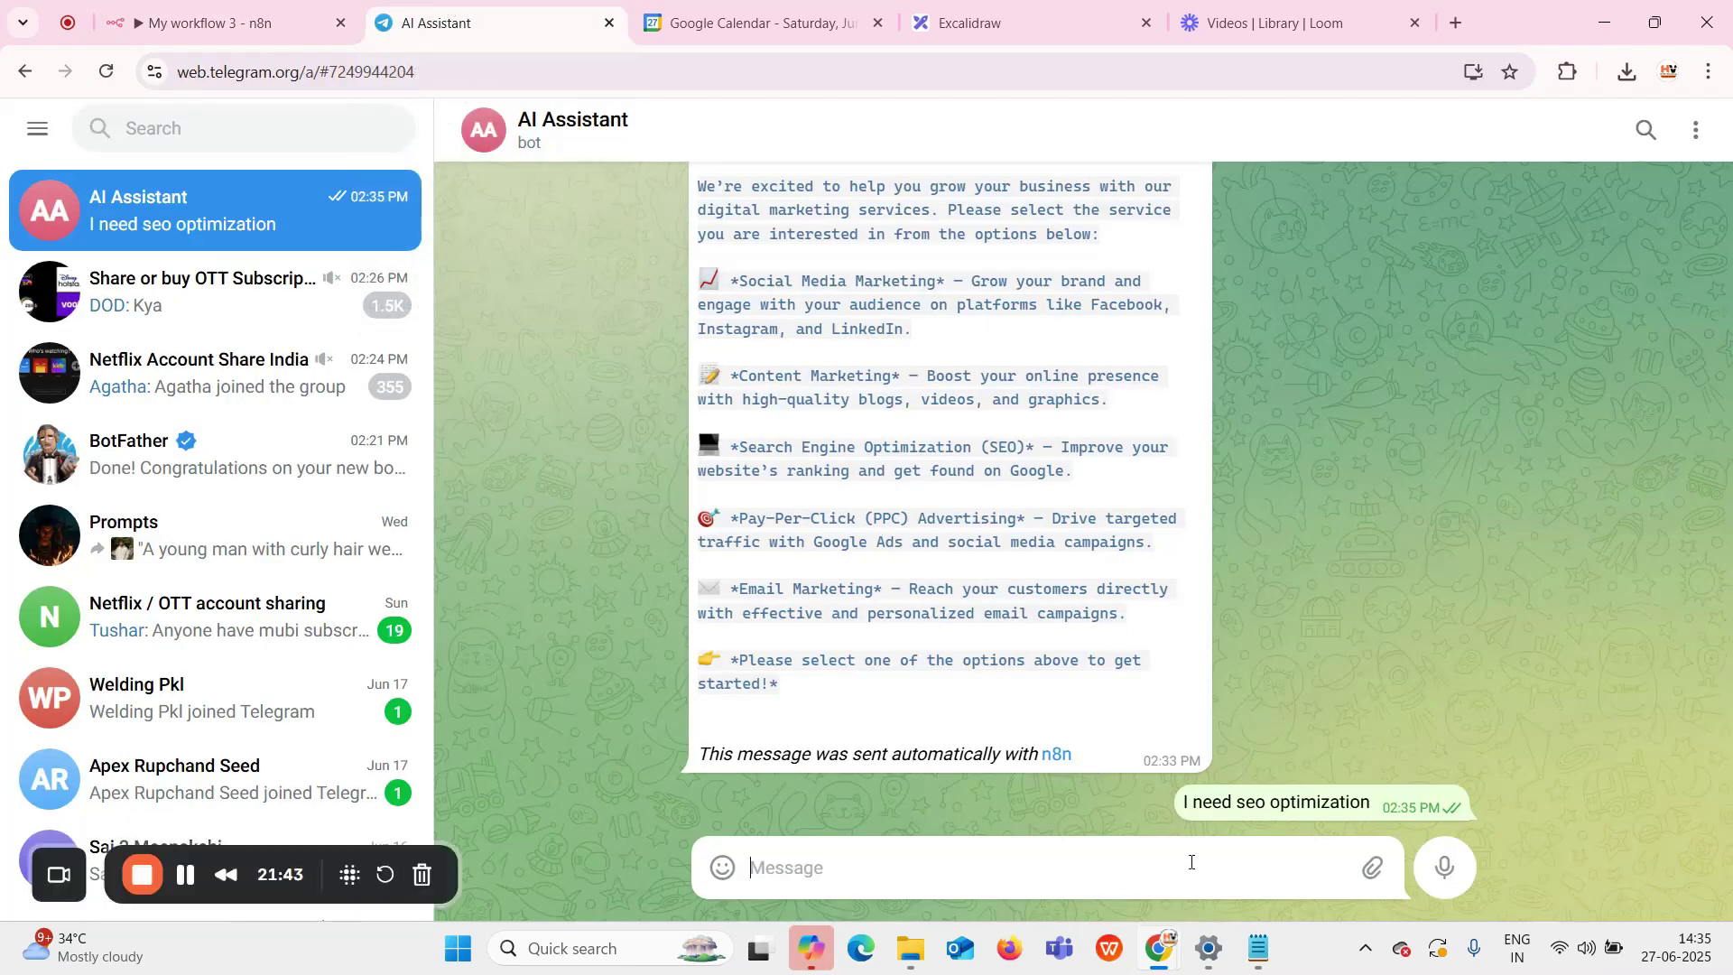
text(I need seo op)
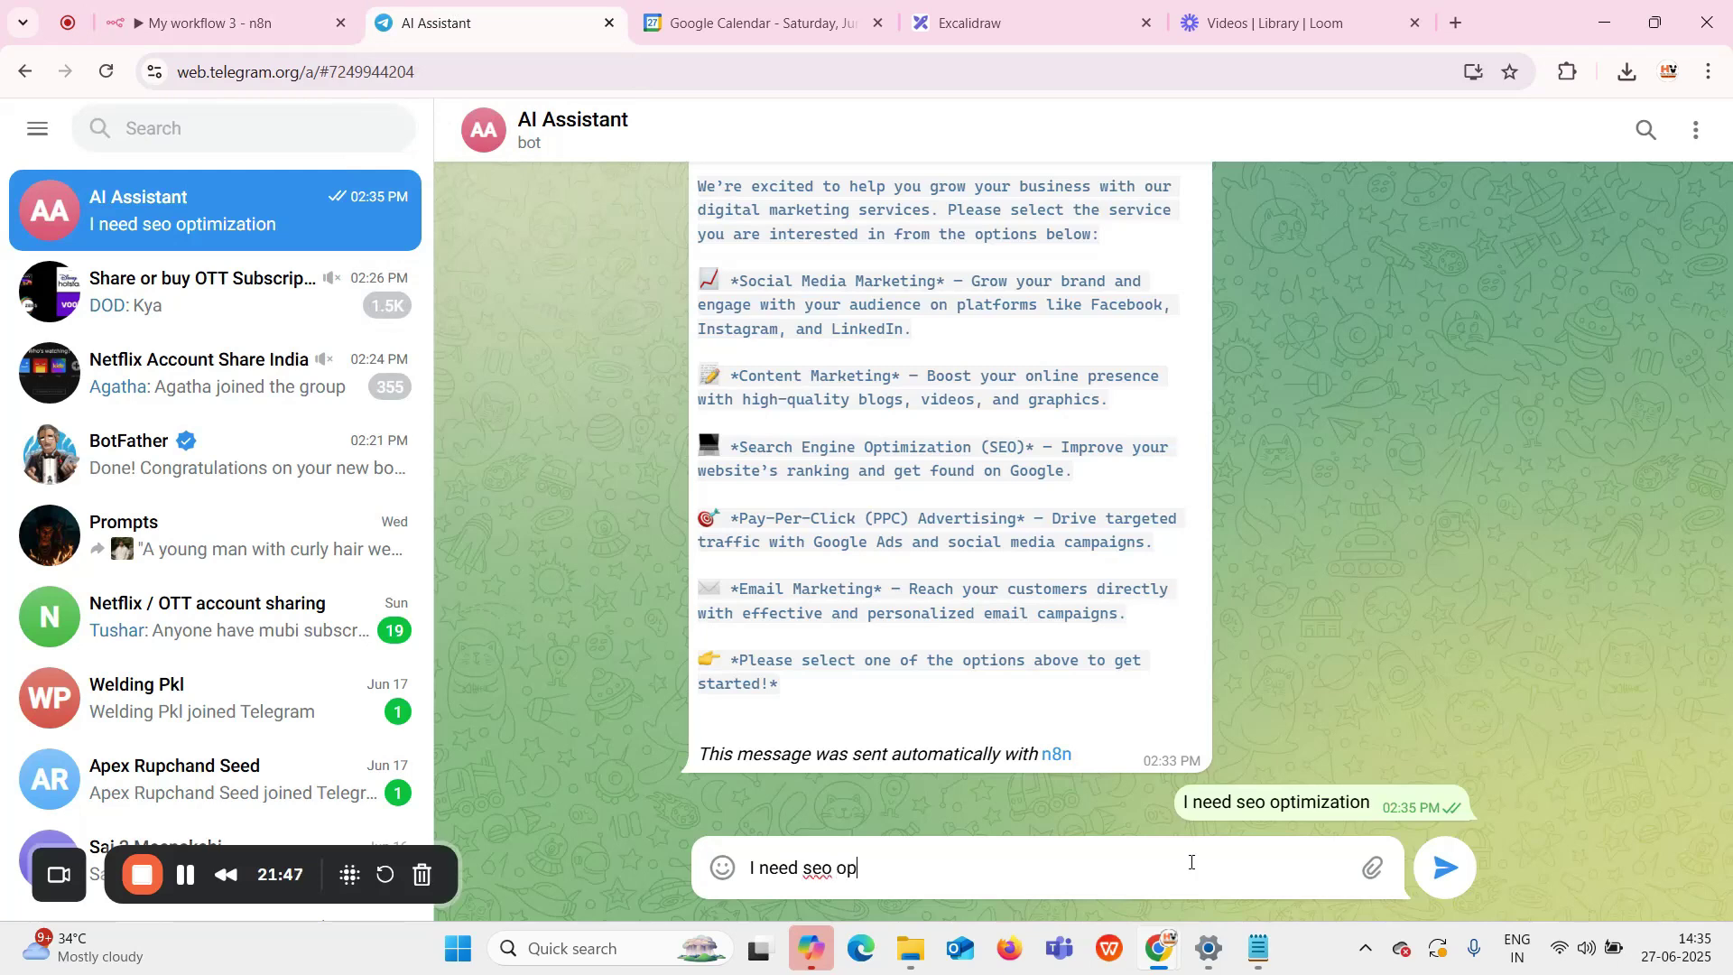
text(timization)
key(Return)
mouse_move(1200, 785)
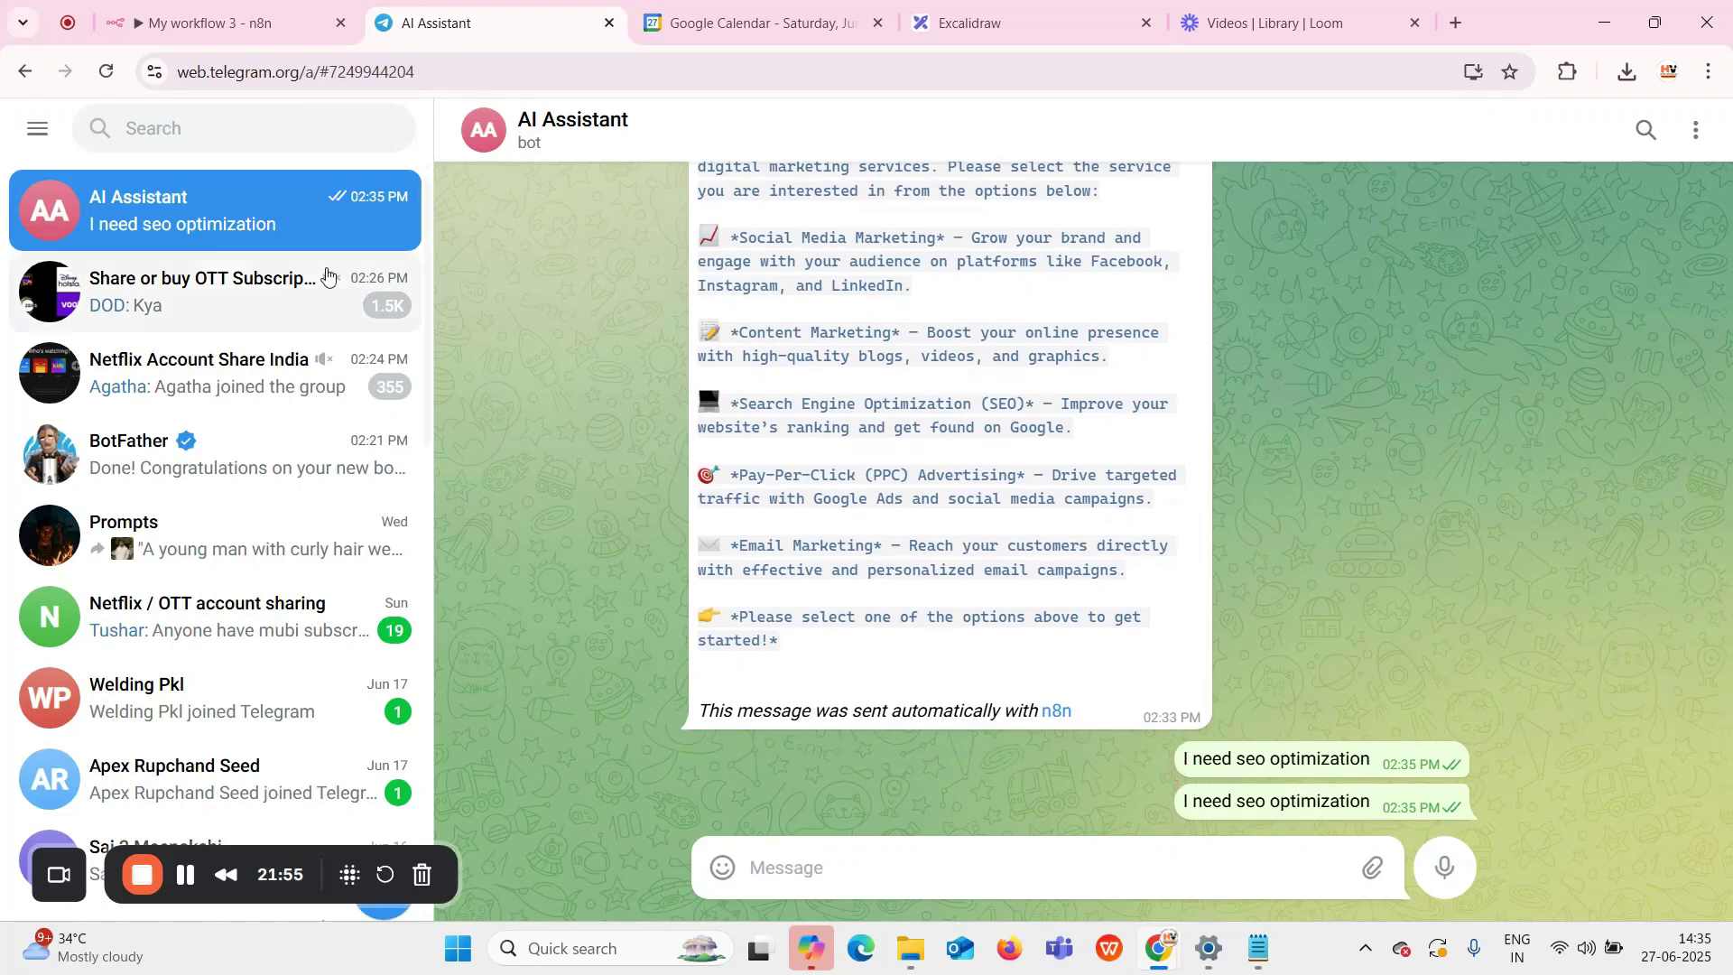
Go back to n8n, open the Telegram Trigger and check the received message text in its output
click(217, 22)
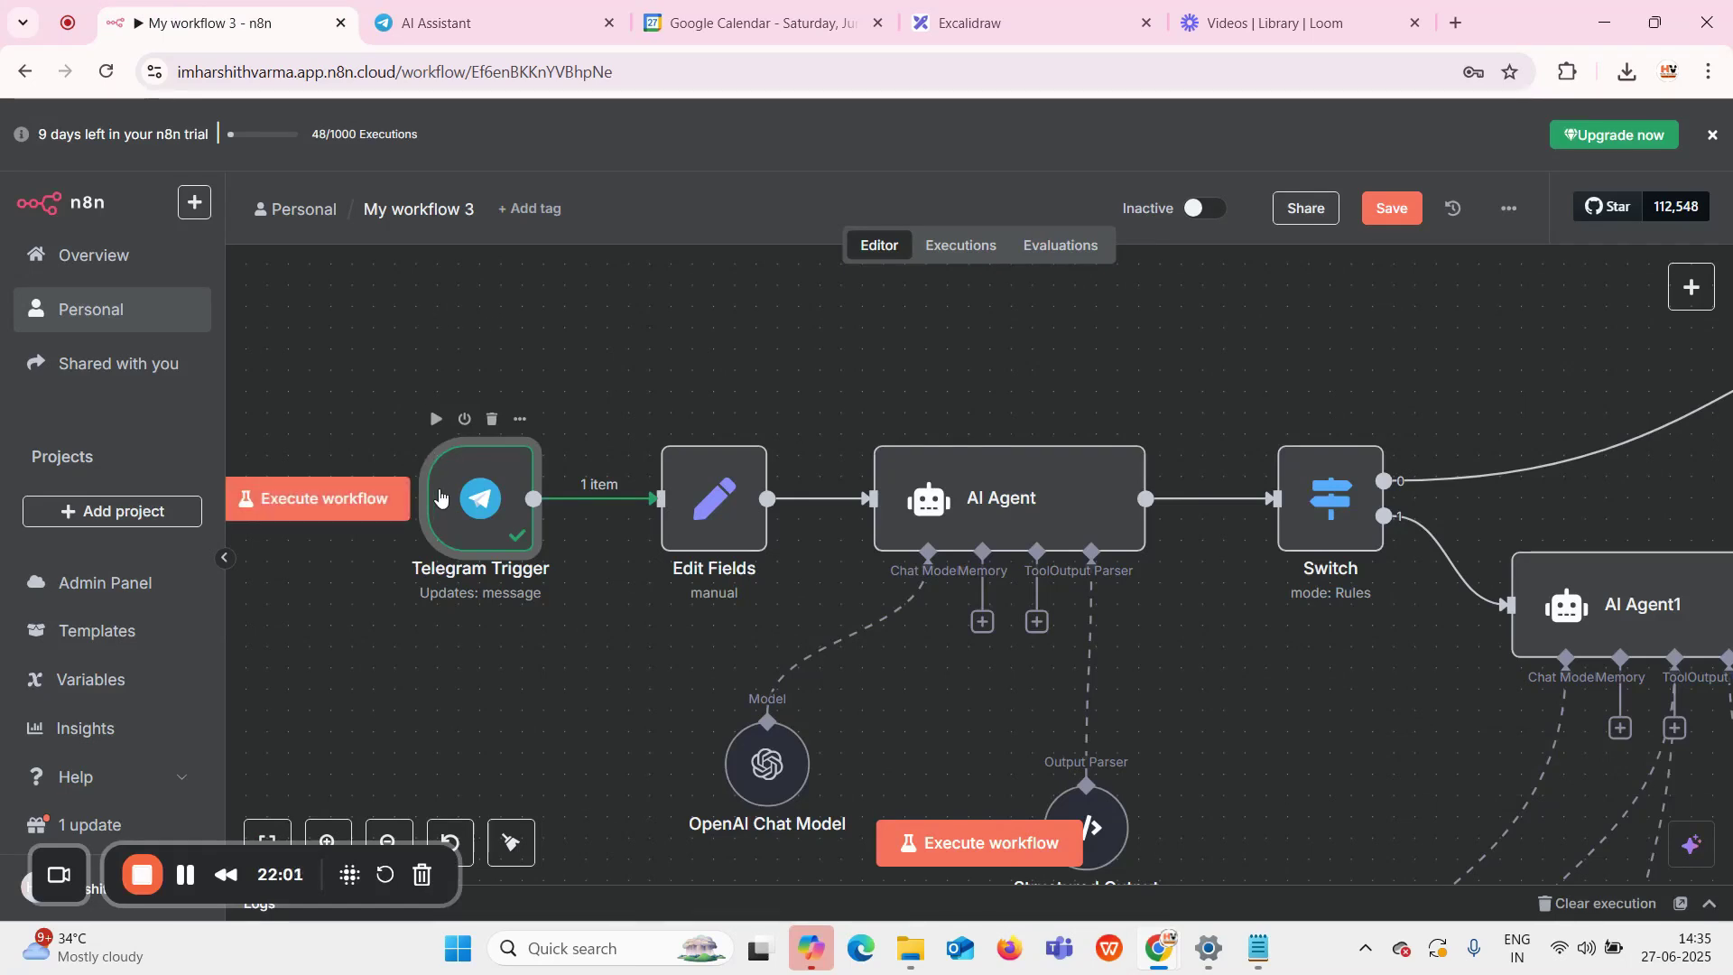
double_click(469, 508)
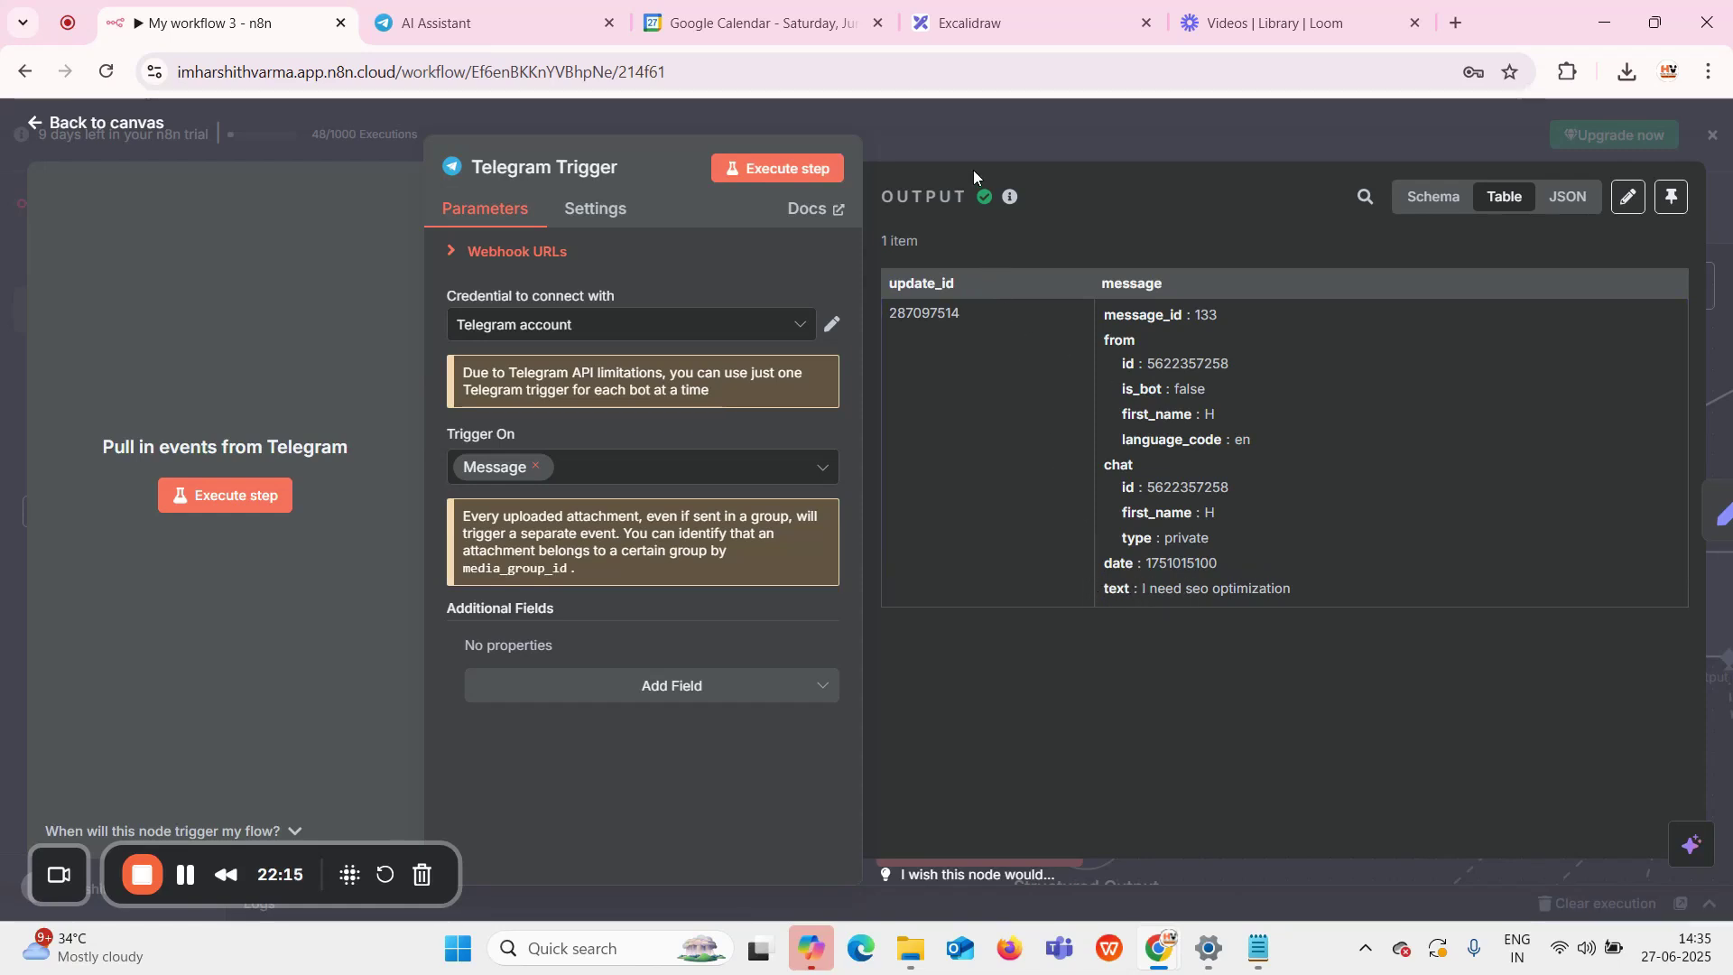
click(973, 138)
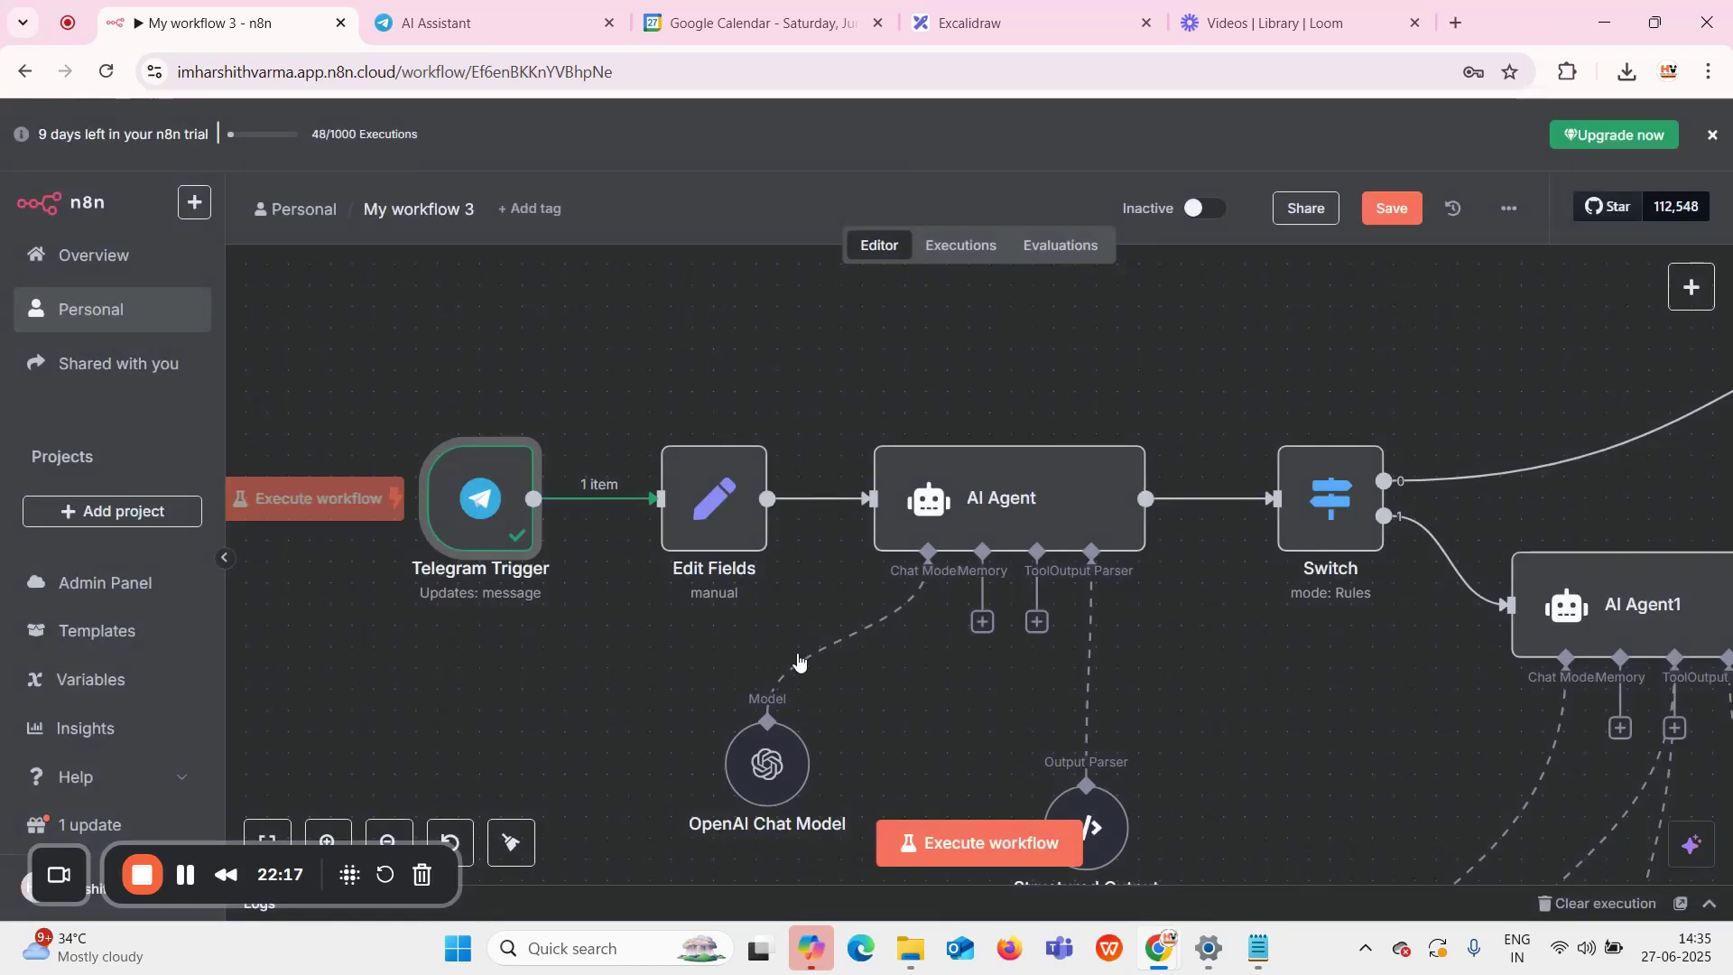
Execute the Edit Fields node to map the new message text into Telegram_Message, then return to the canvas
click(699, 490)
double_click(699, 490)
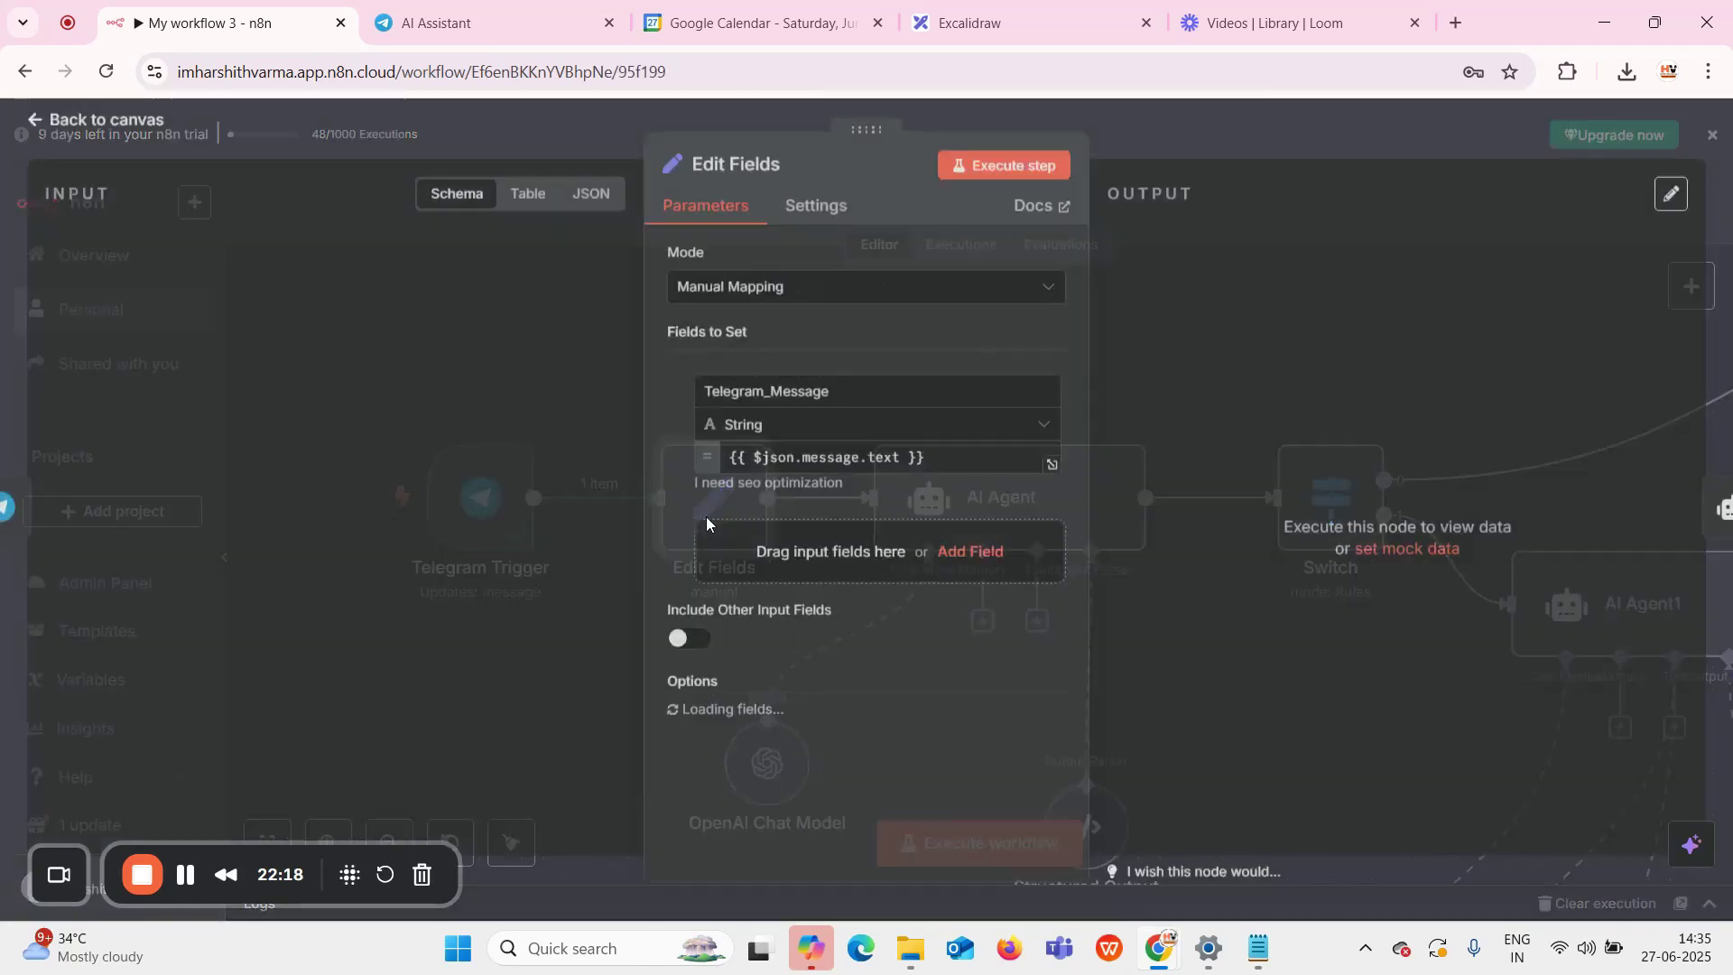
click(954, 172)
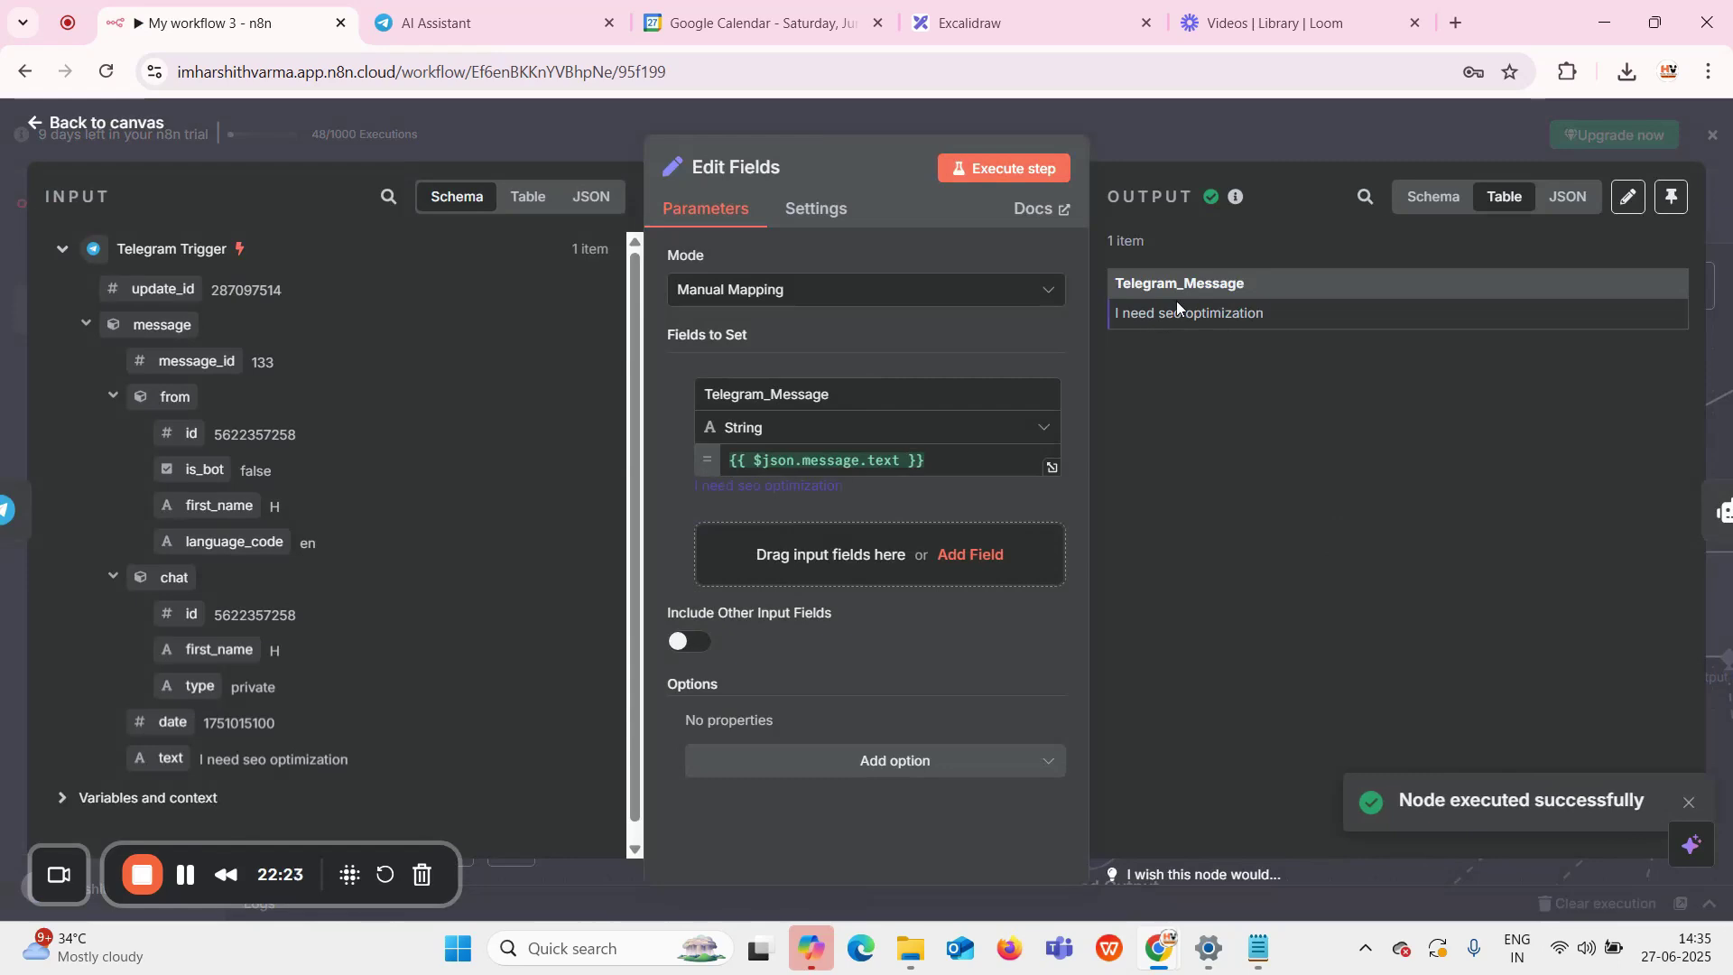
click(1127, 132)
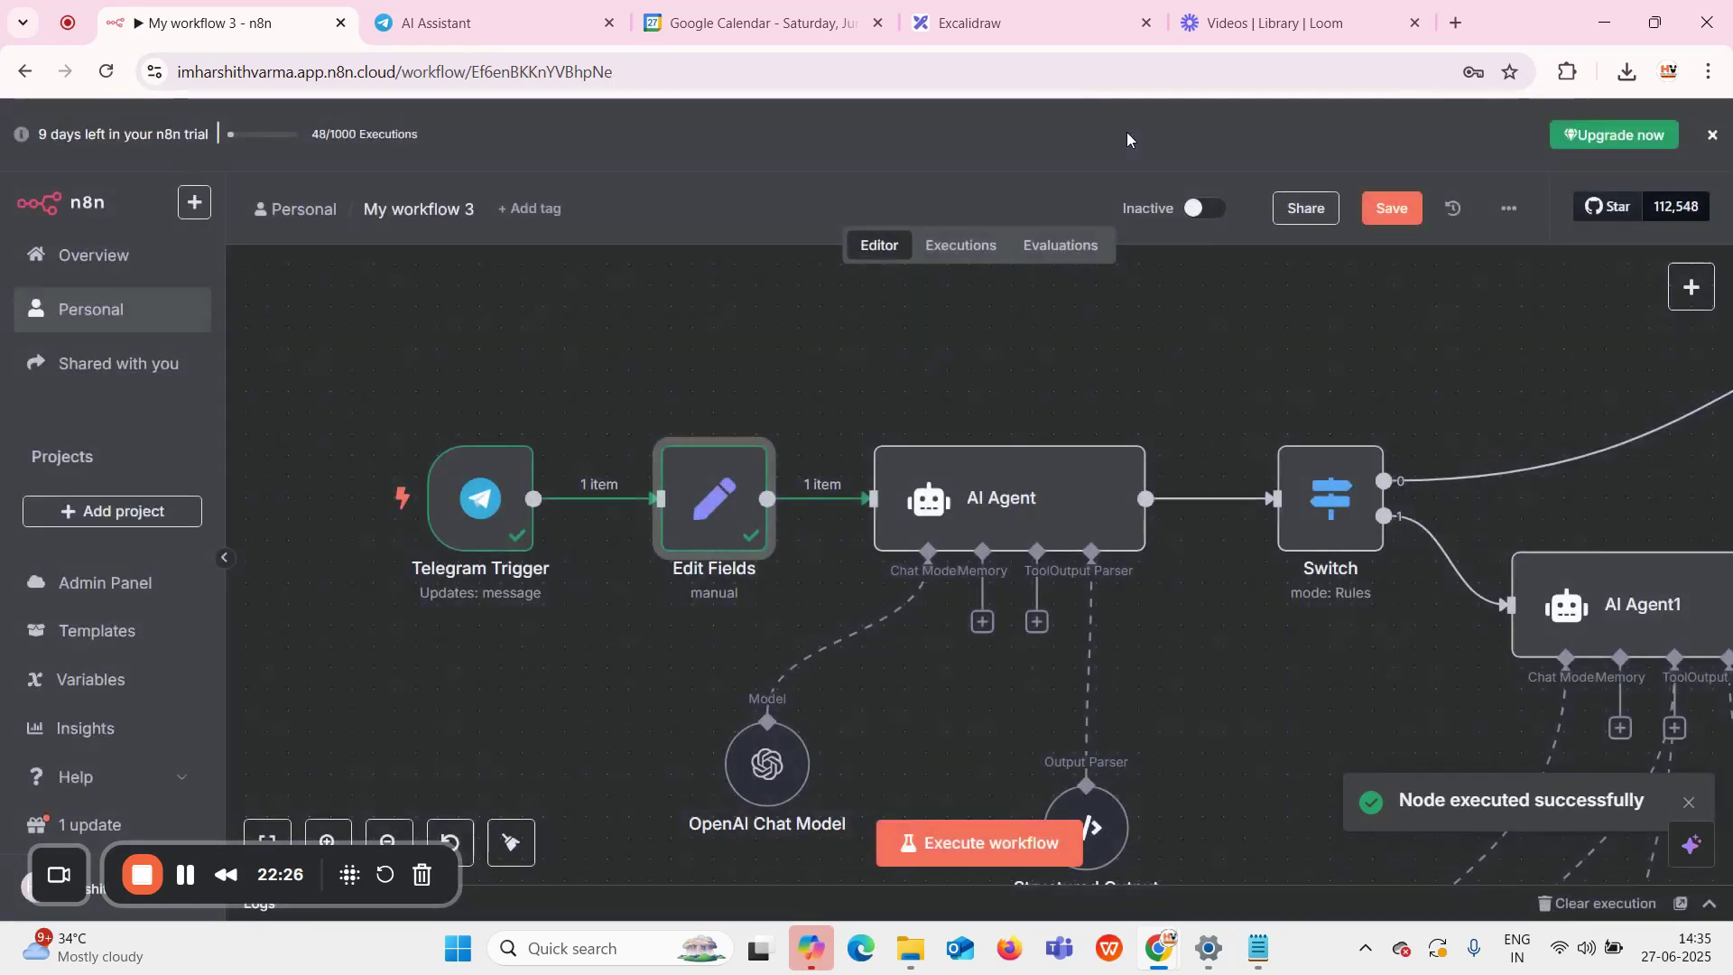
Execute the classifying AI Agent node on the SEO message, check the category output and close the node
double_click(986, 501)
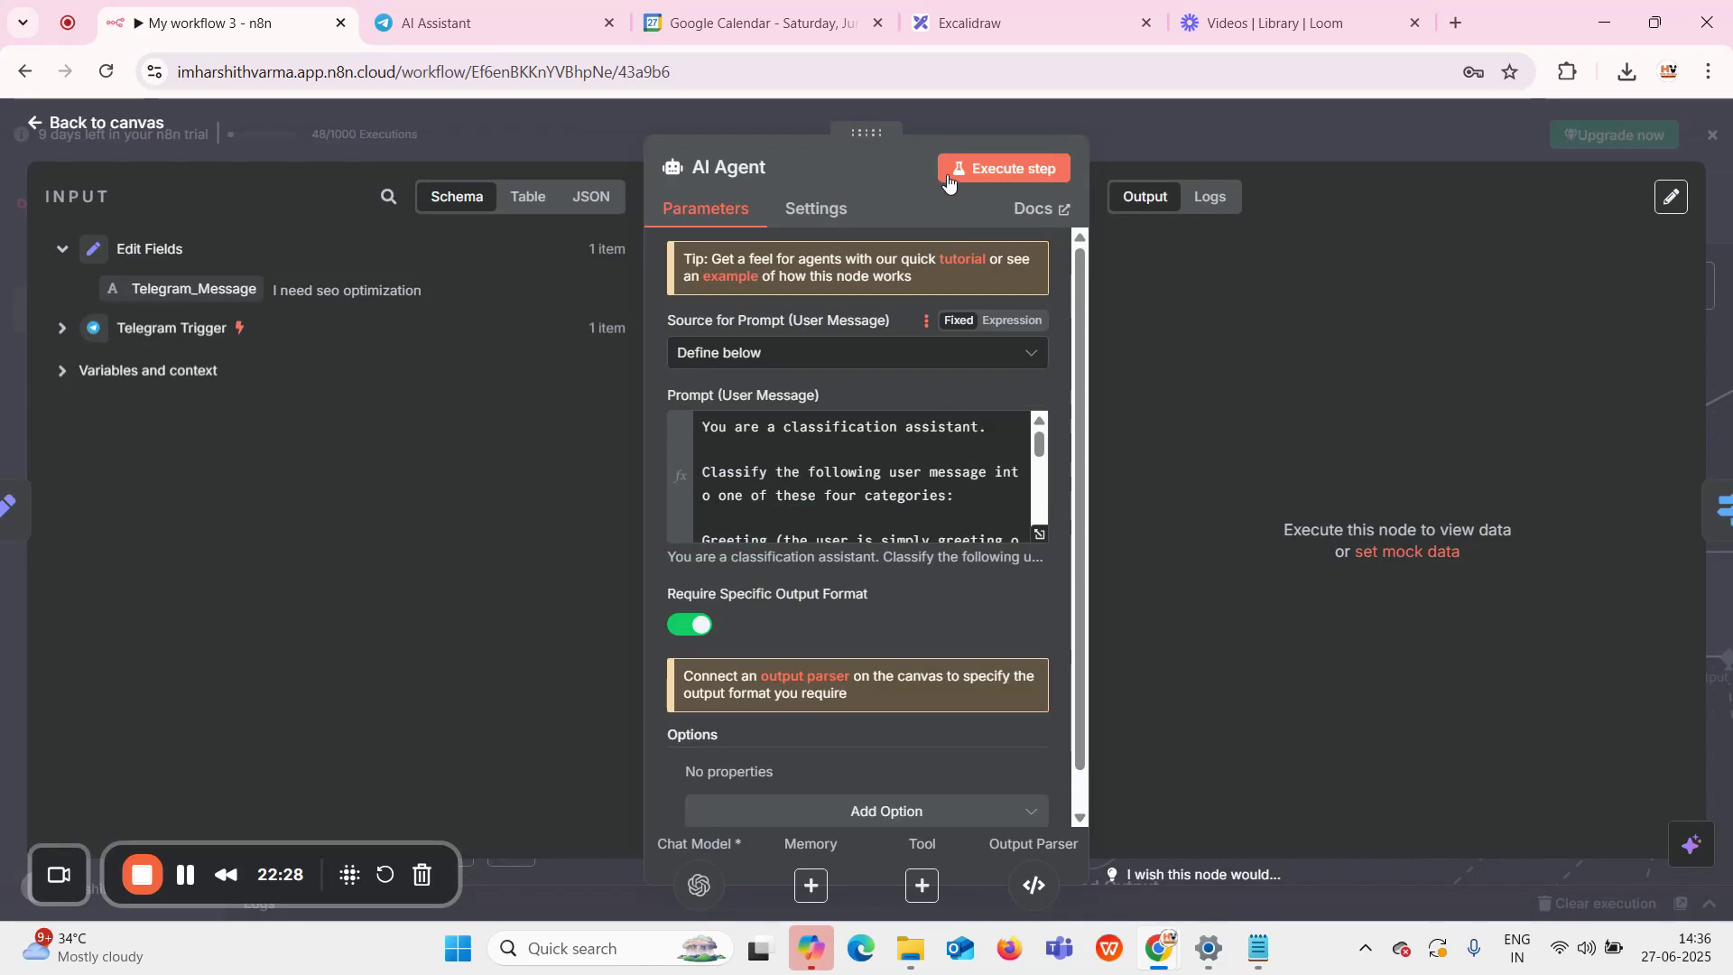
click(1025, 156)
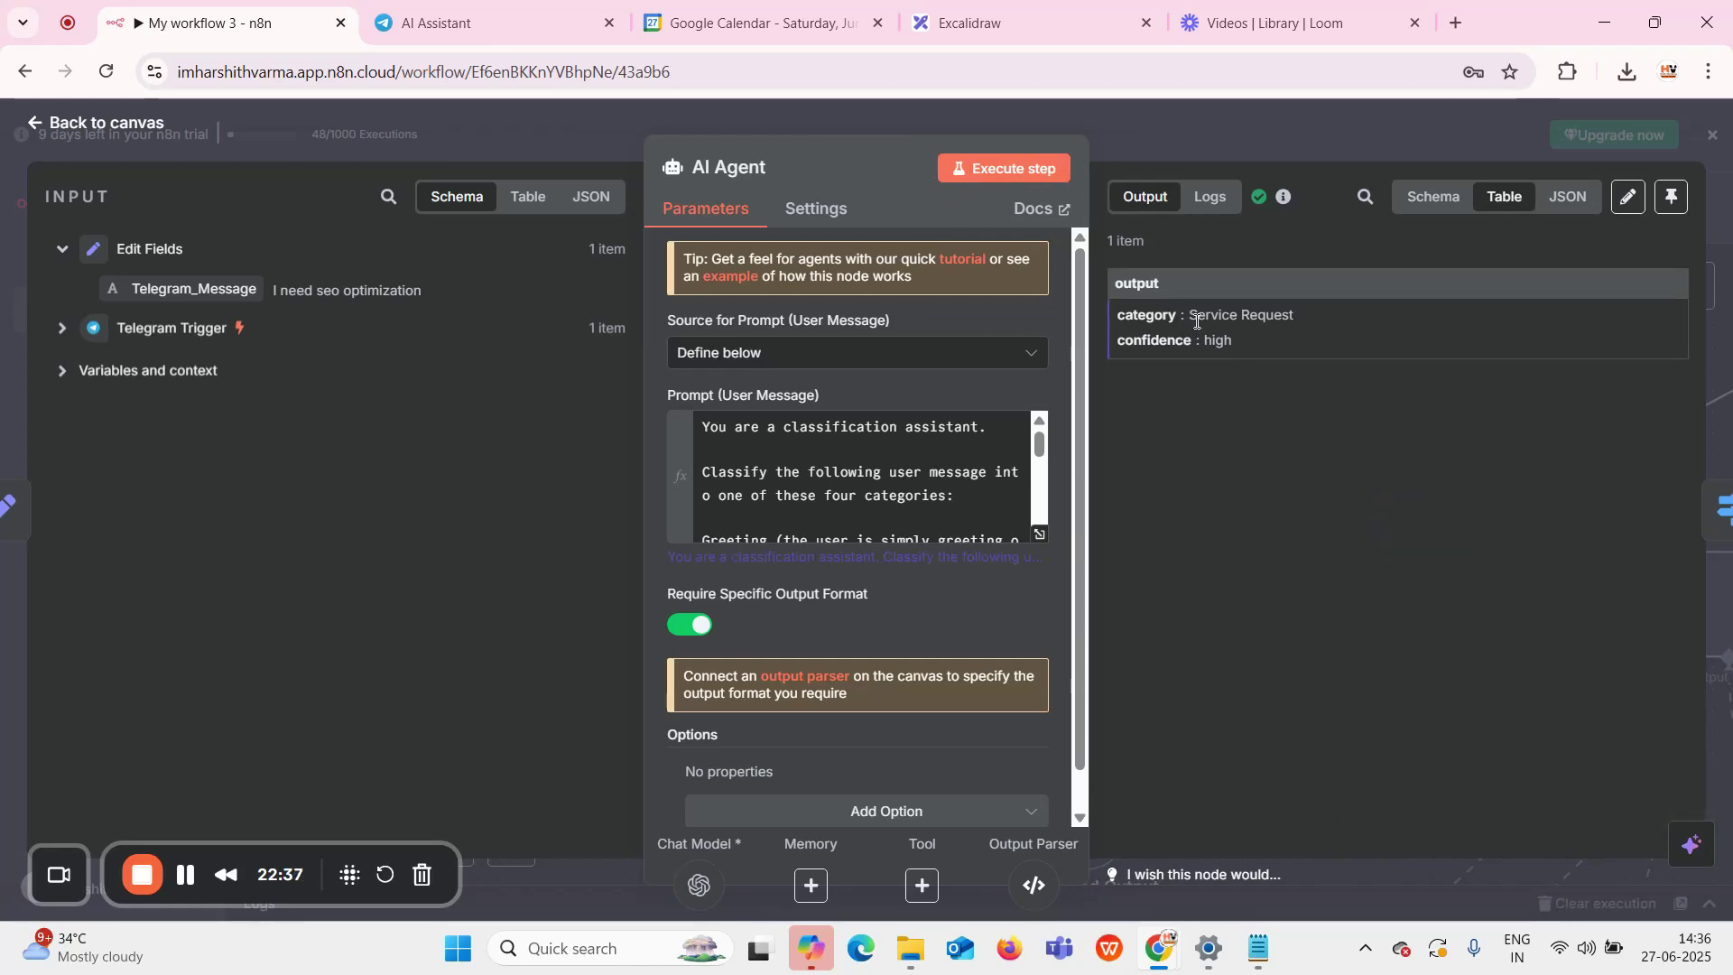
click(1210, 109)
Execute the Switch node on the classified message and inspect the item routed to Output 1
drag(1332, 644, 665, 554)
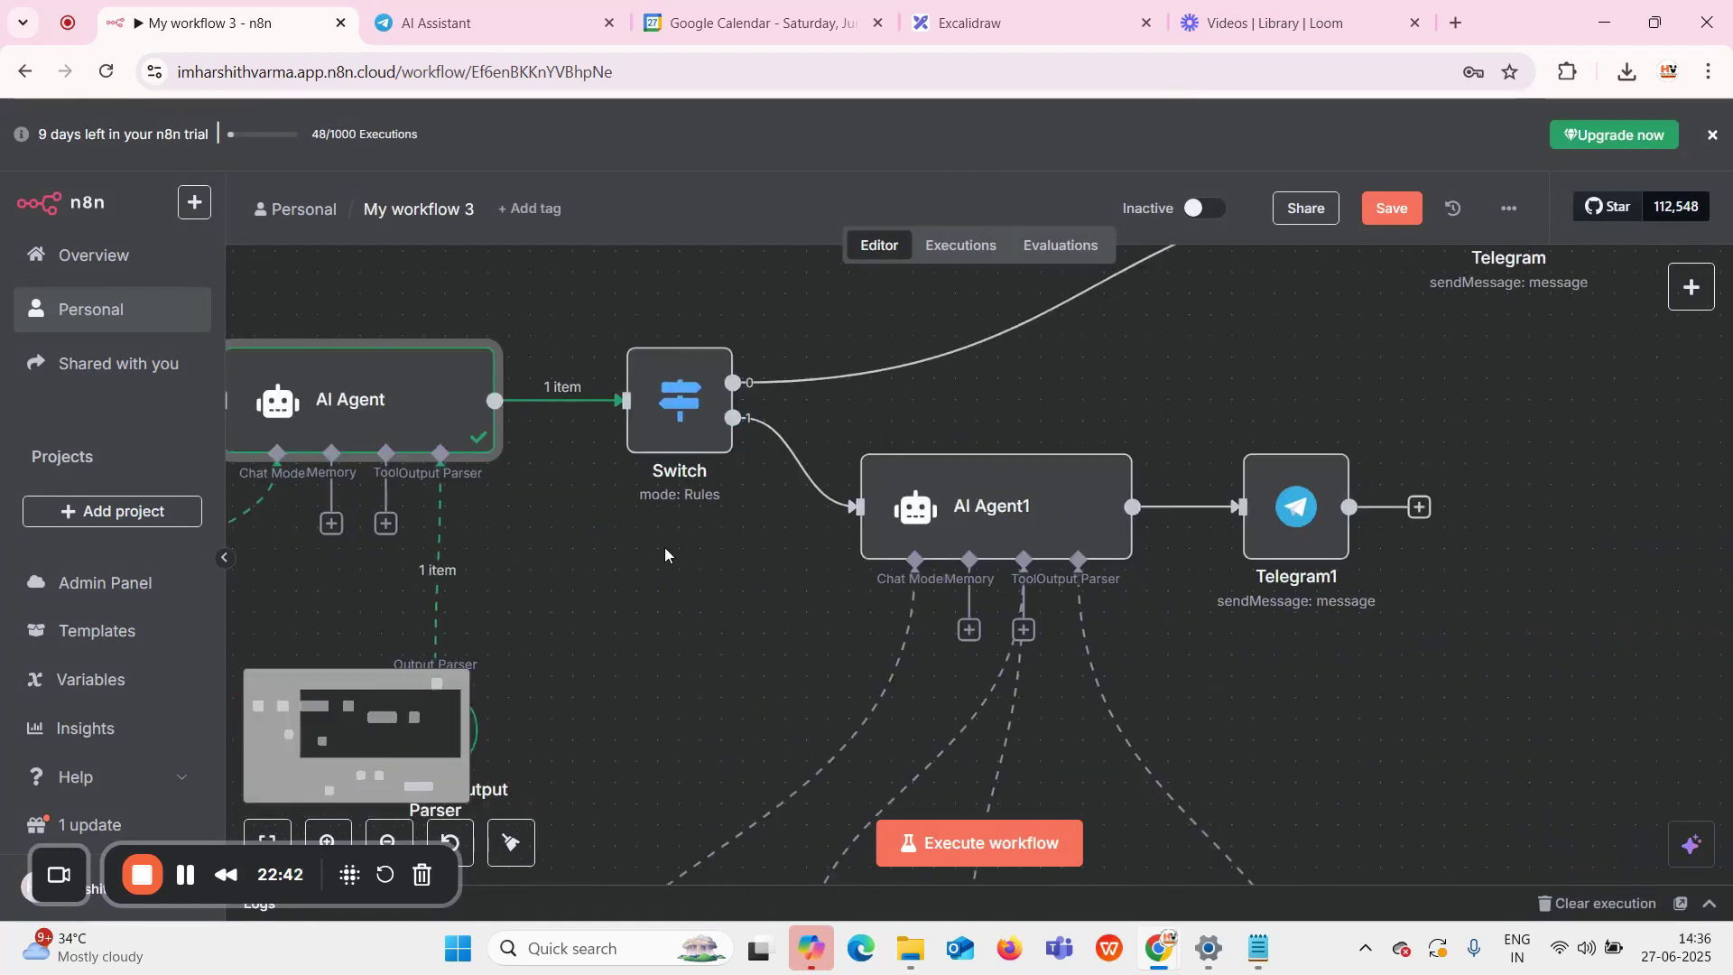
double_click(696, 415)
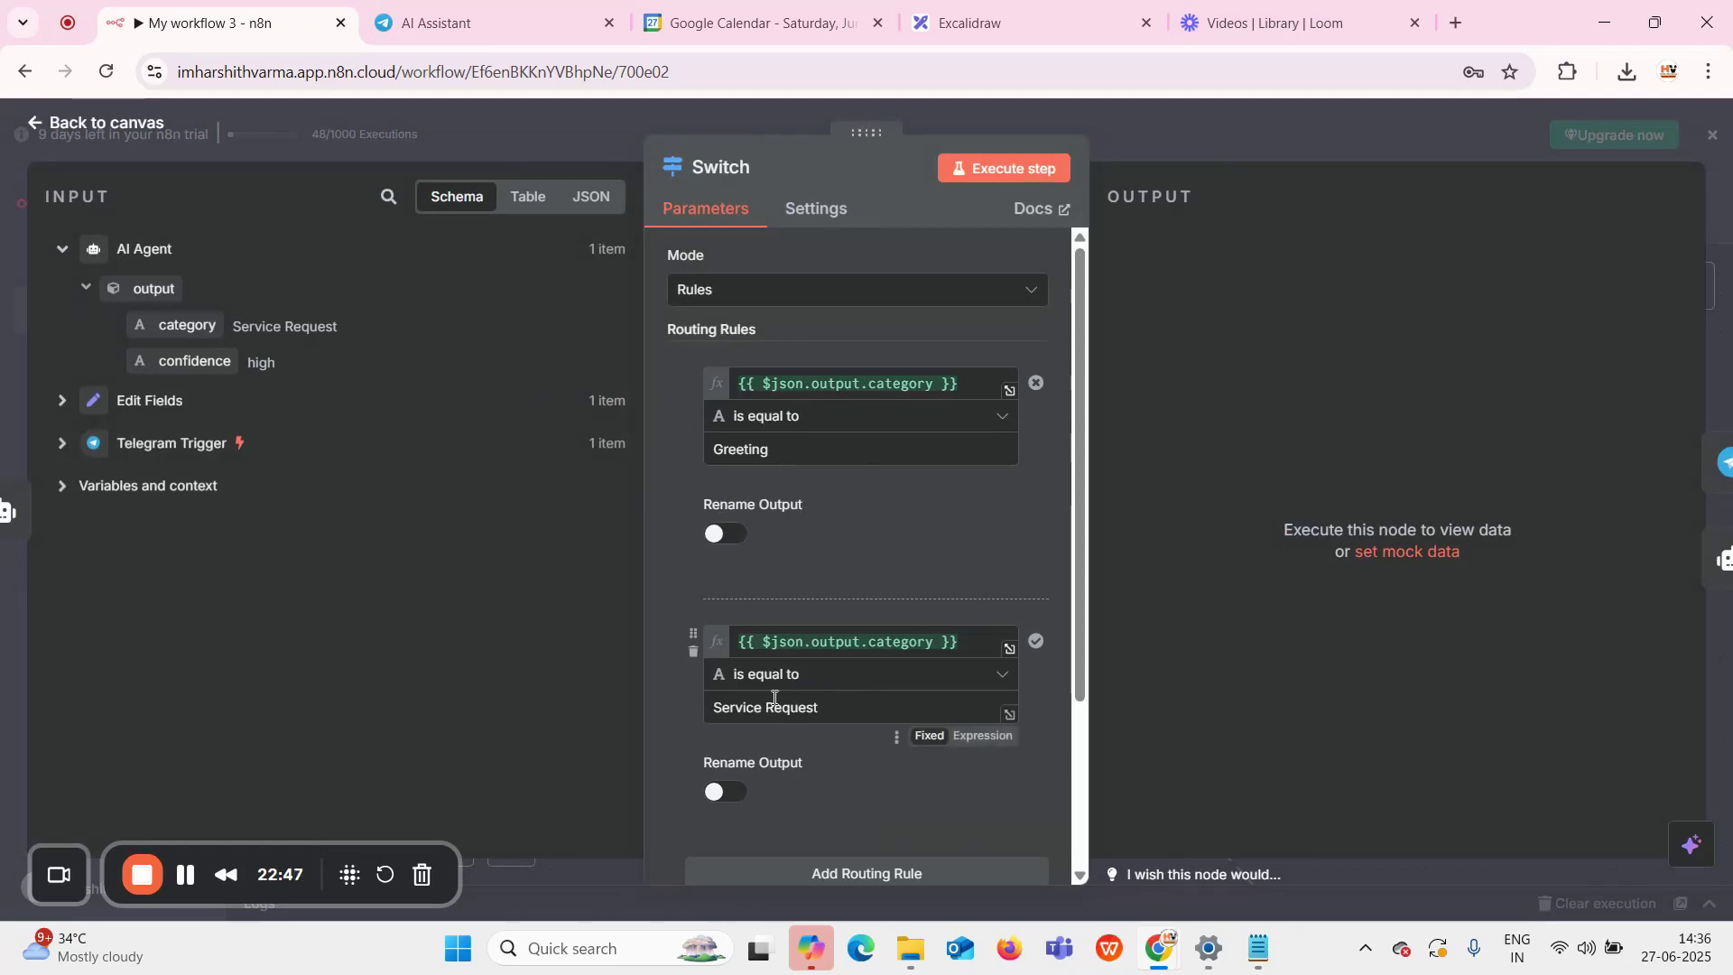
click(997, 166)
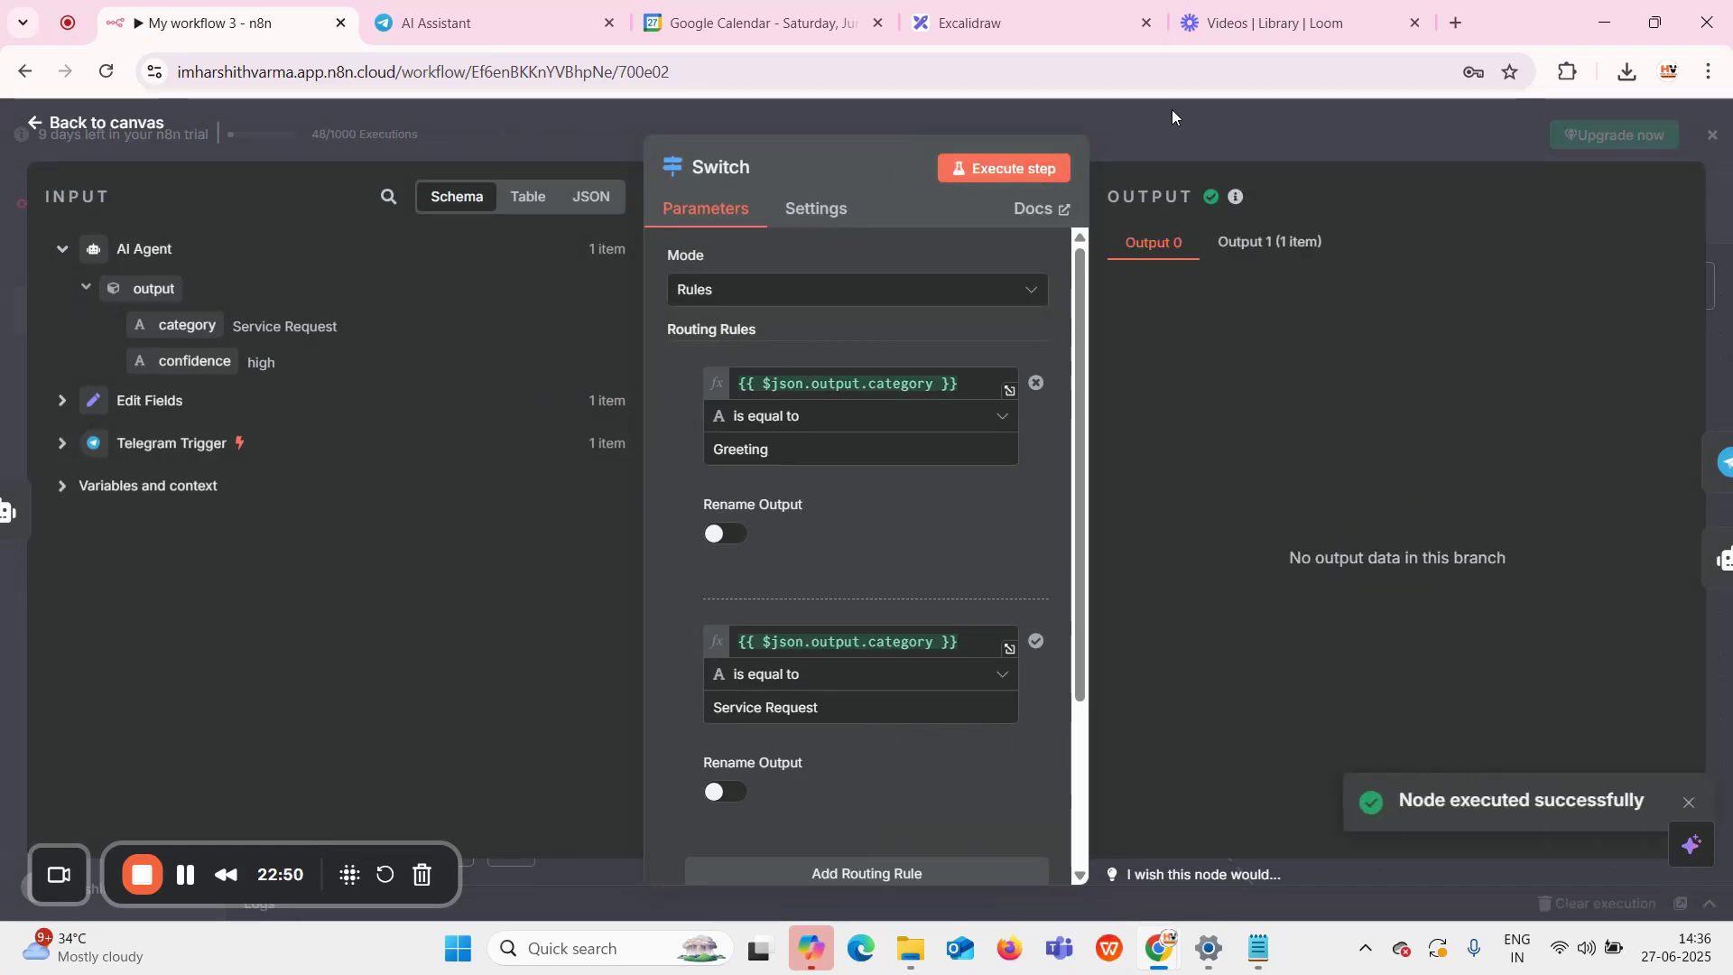
click(1268, 242)
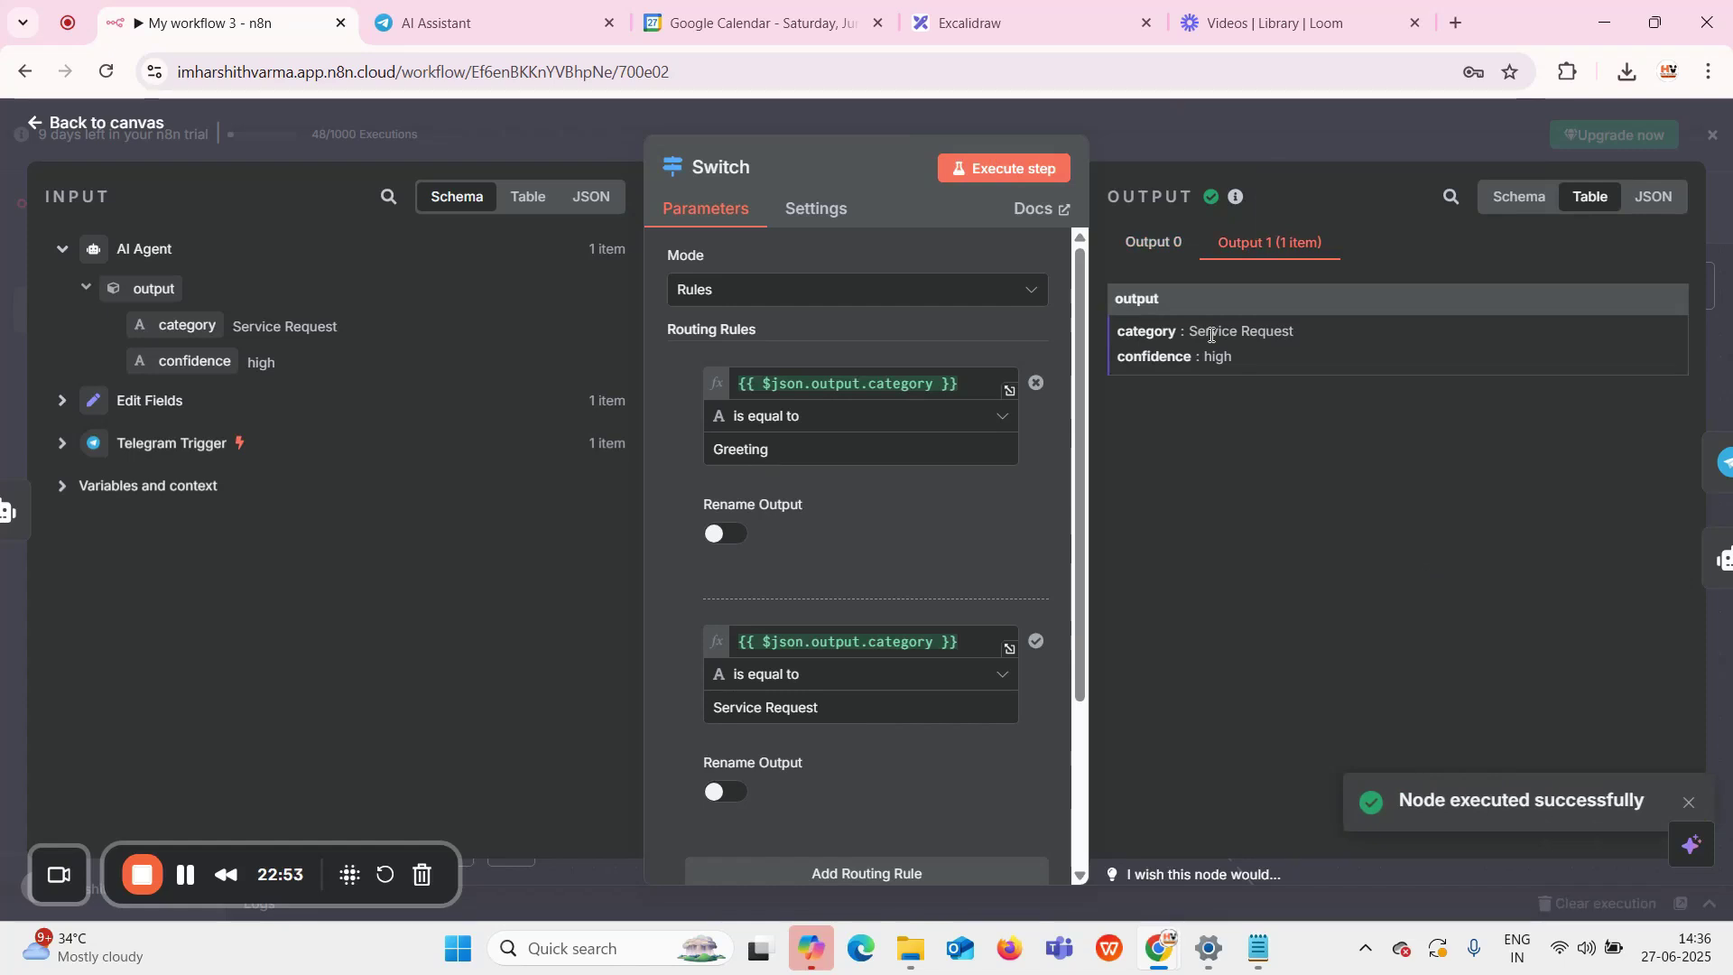
click(1135, 110)
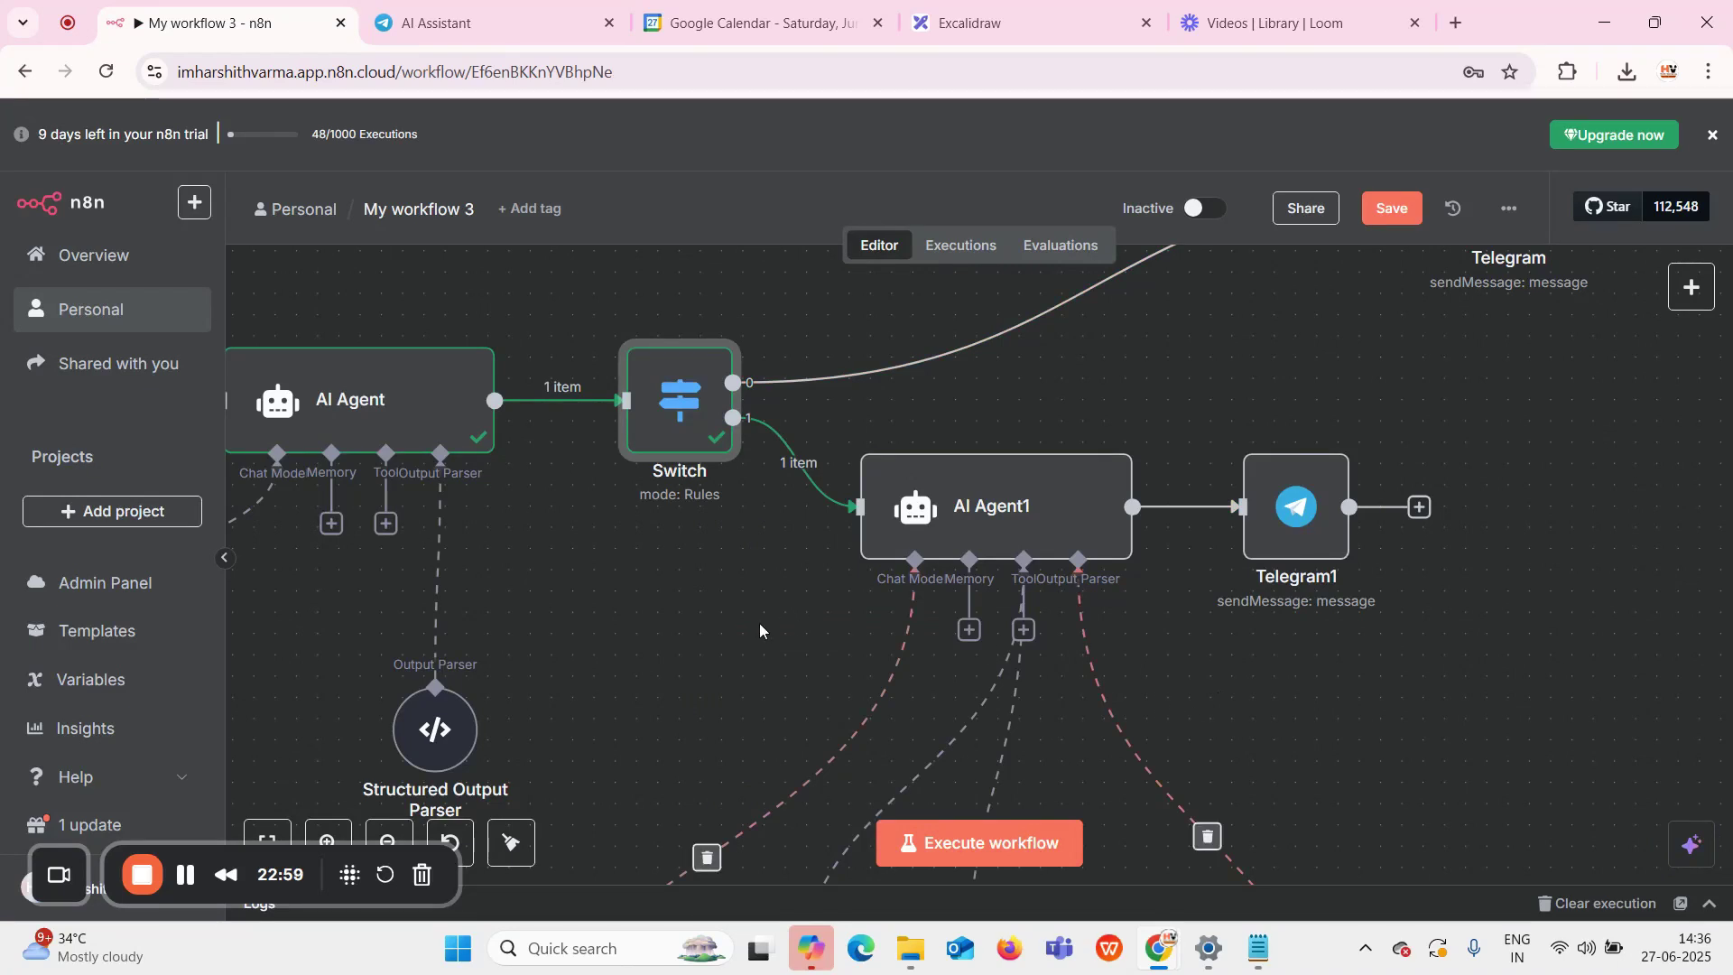
Open AI Agent1, keep its prompt source as Define below, read the whole calendar-scheduling prompt, and review the sub-nodes connected to it
drag(754, 627, 793, 472)
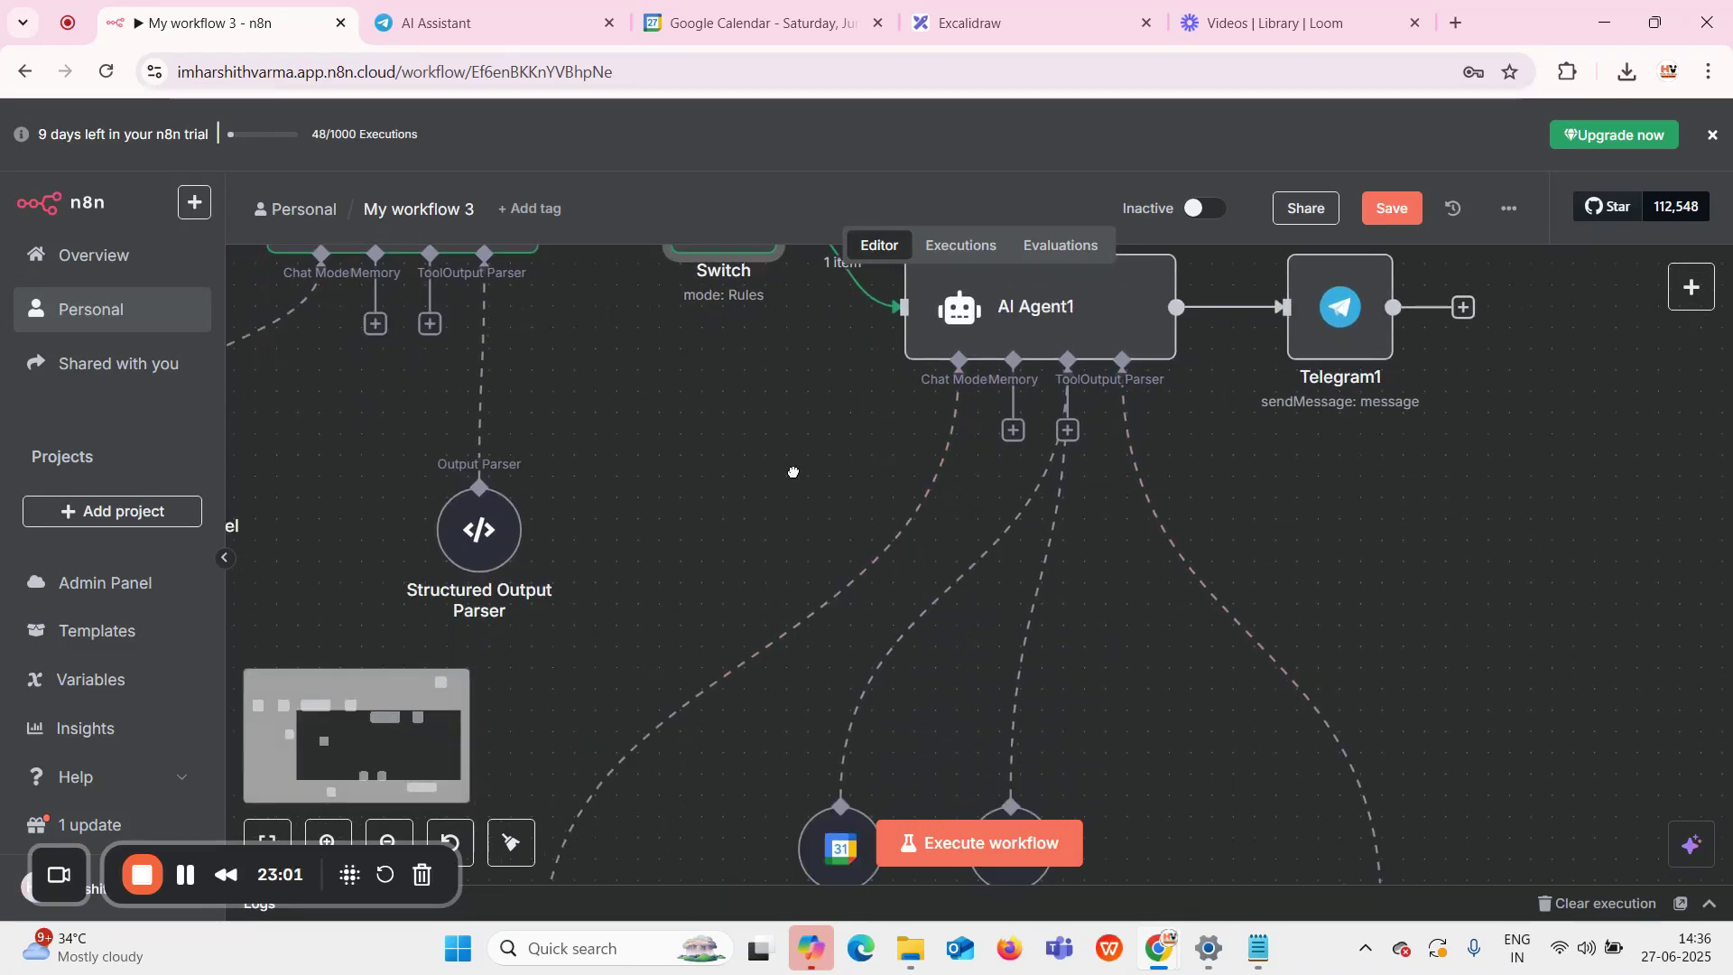
scroll(1063, 437, down, 2)
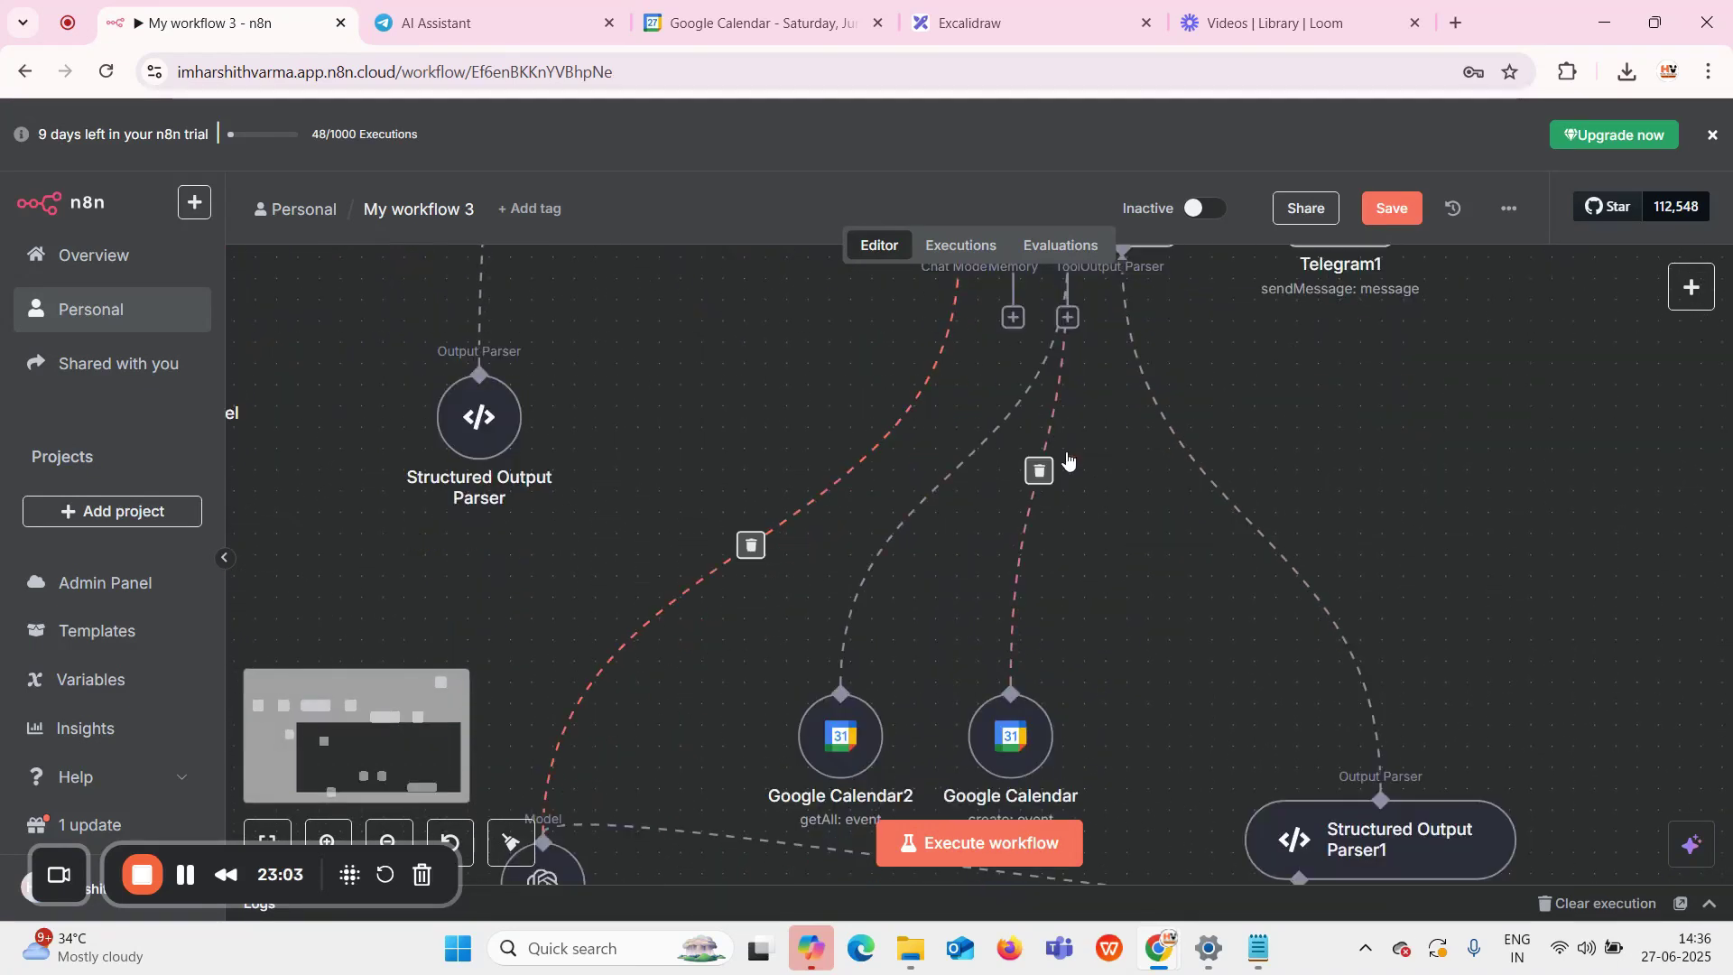
scroll(1158, 536, up, 3)
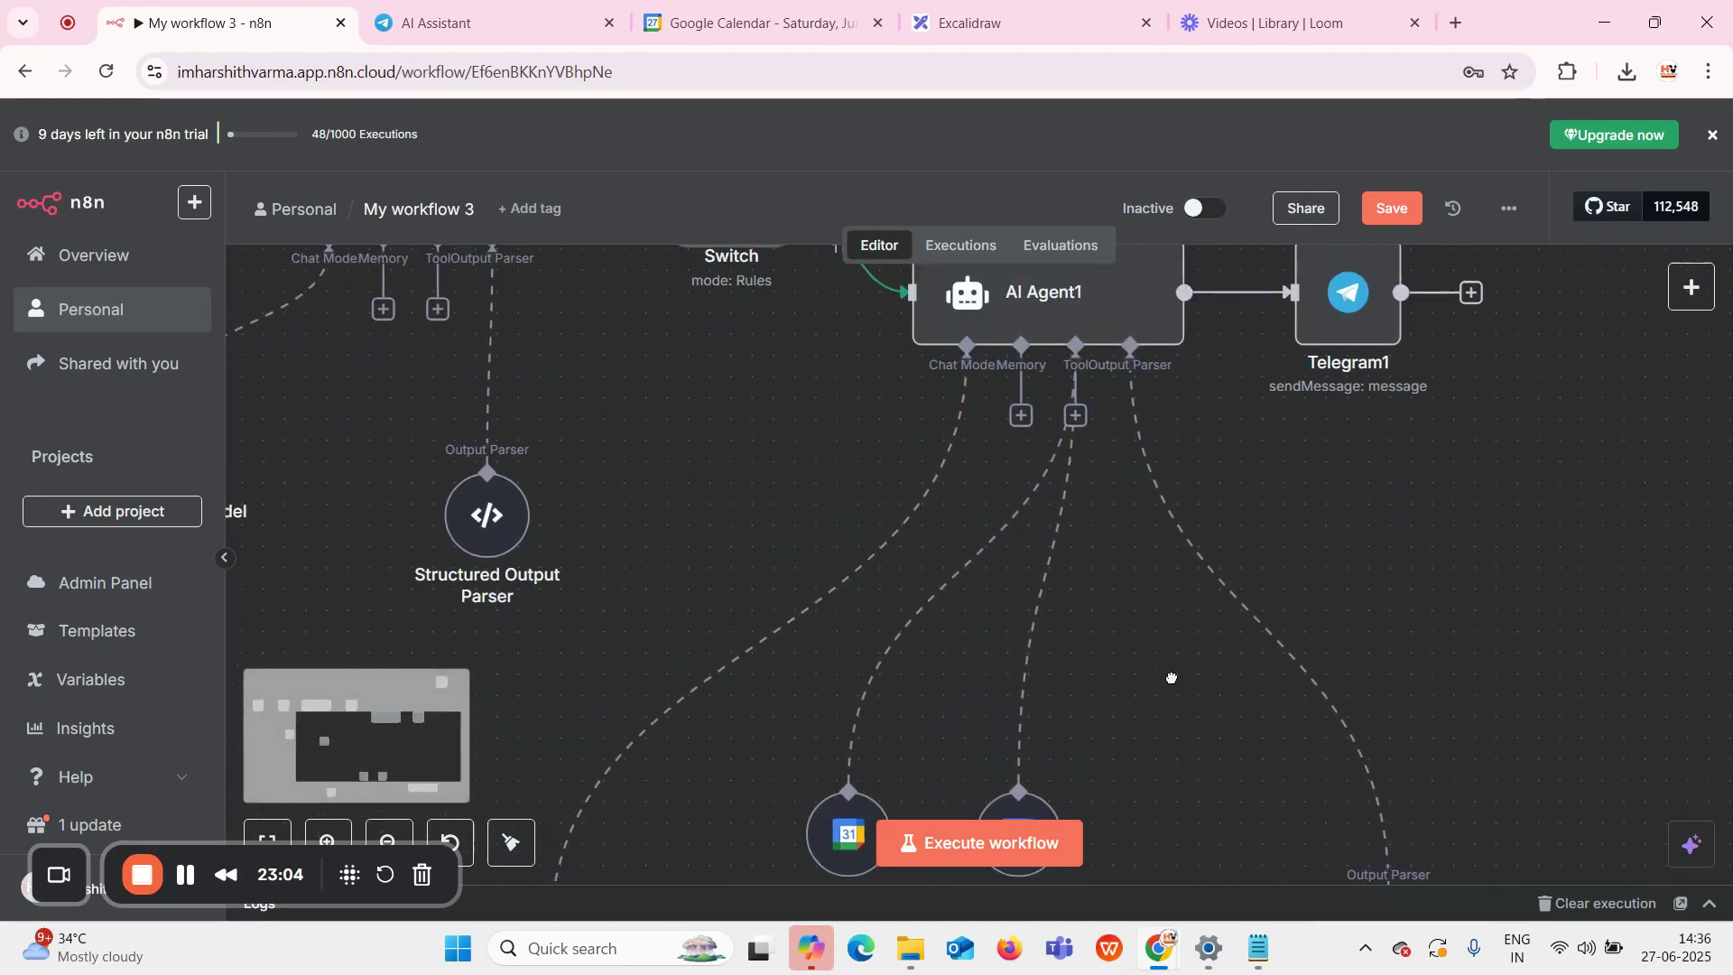
double_click(1026, 327)
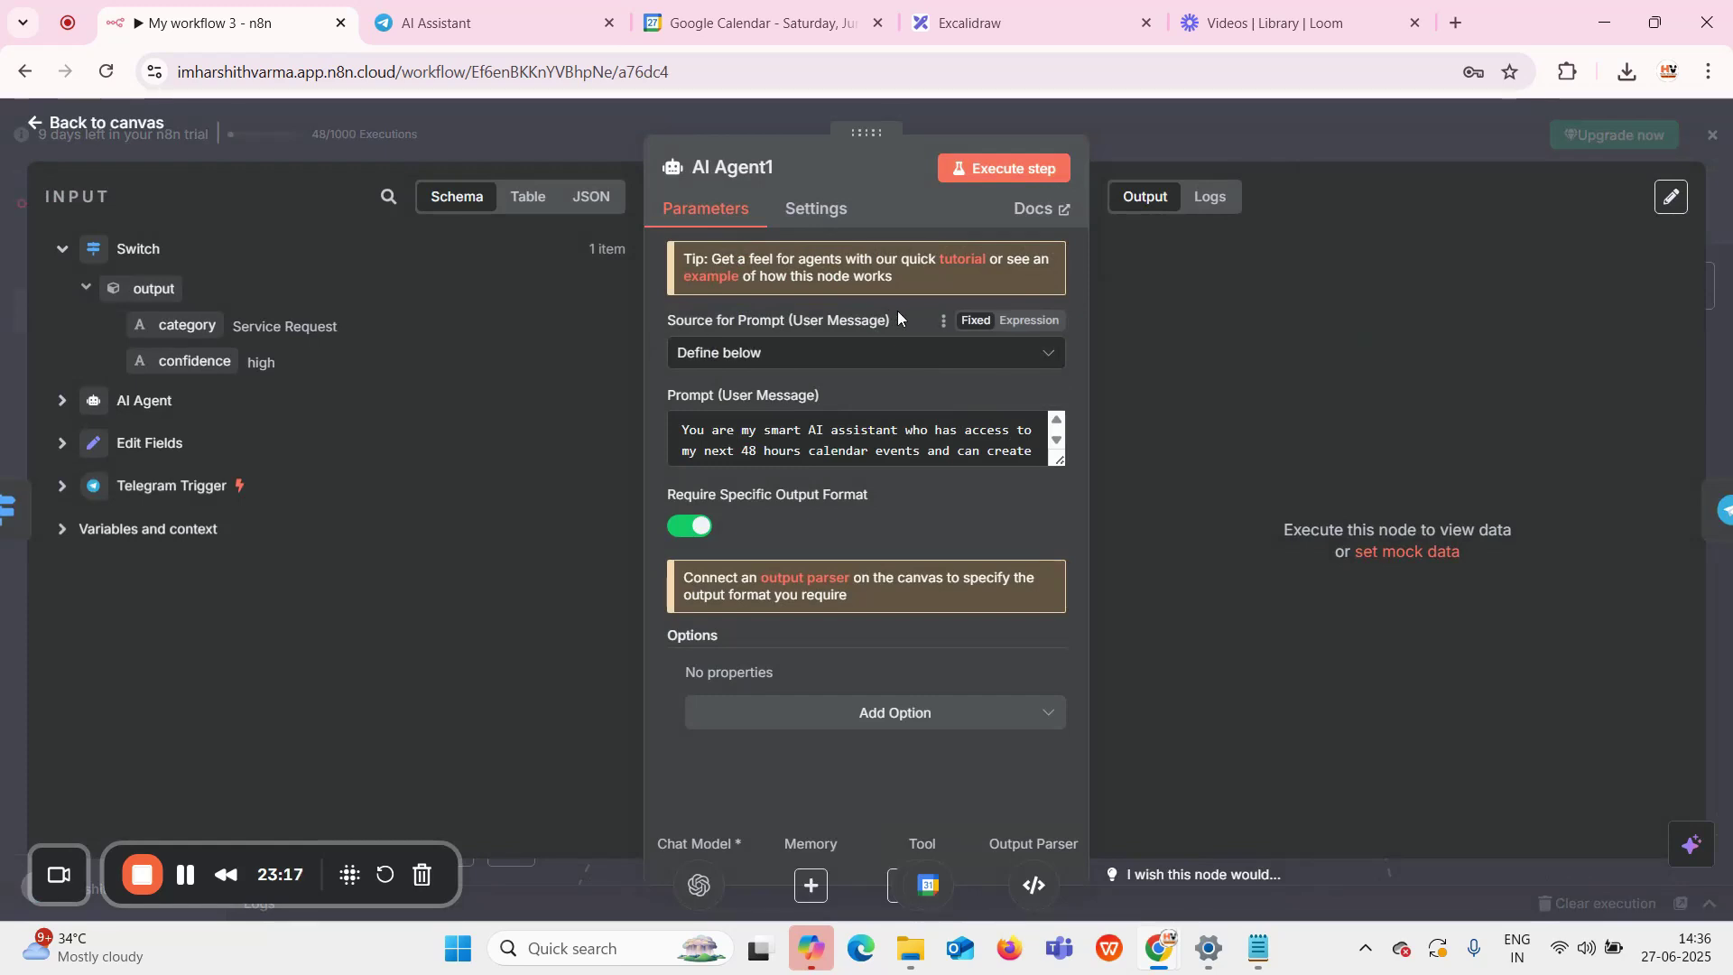
click(832, 354)
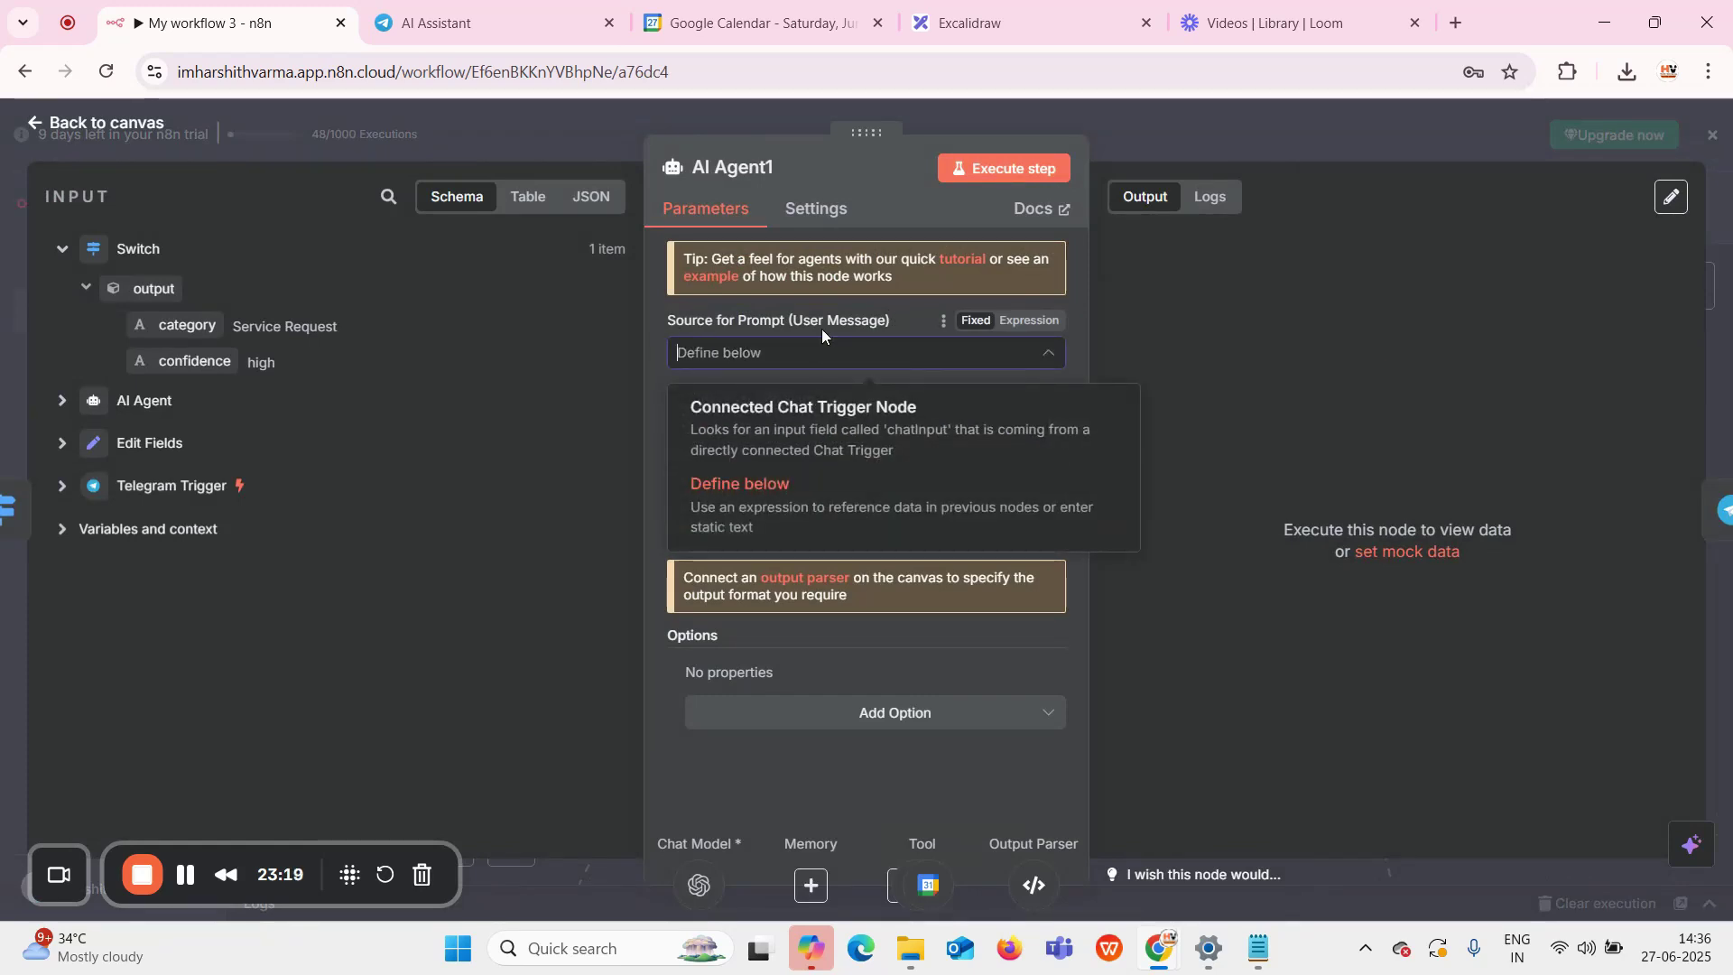
click(812, 505)
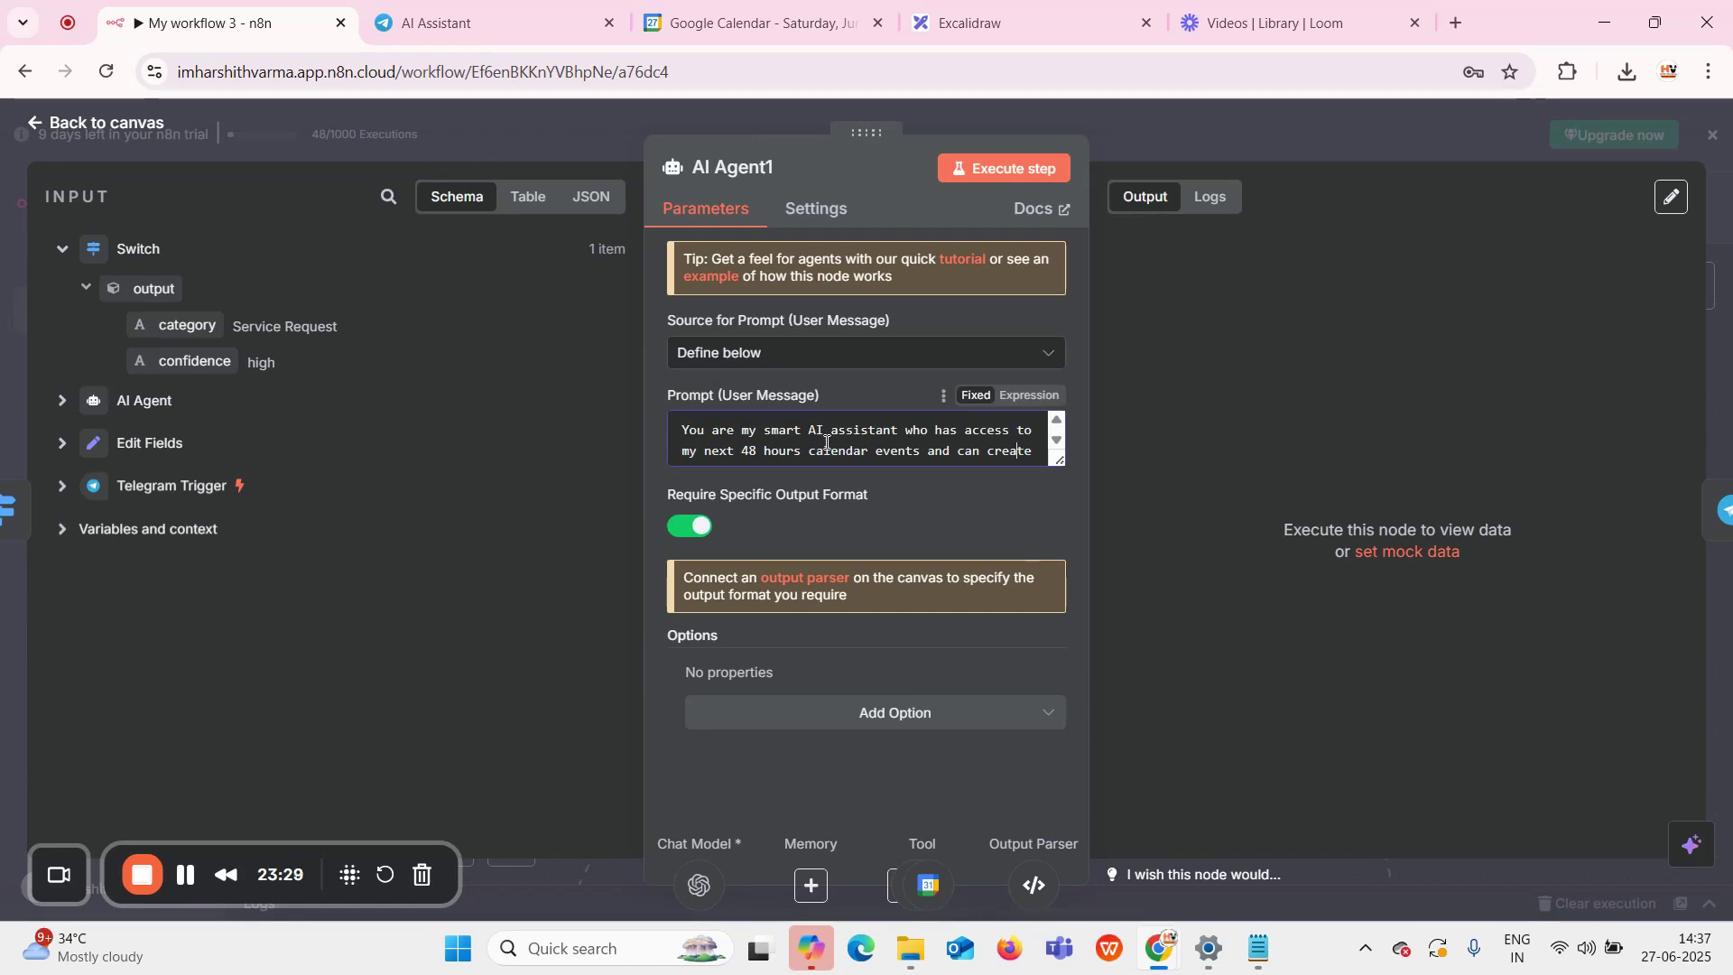
key(Down)
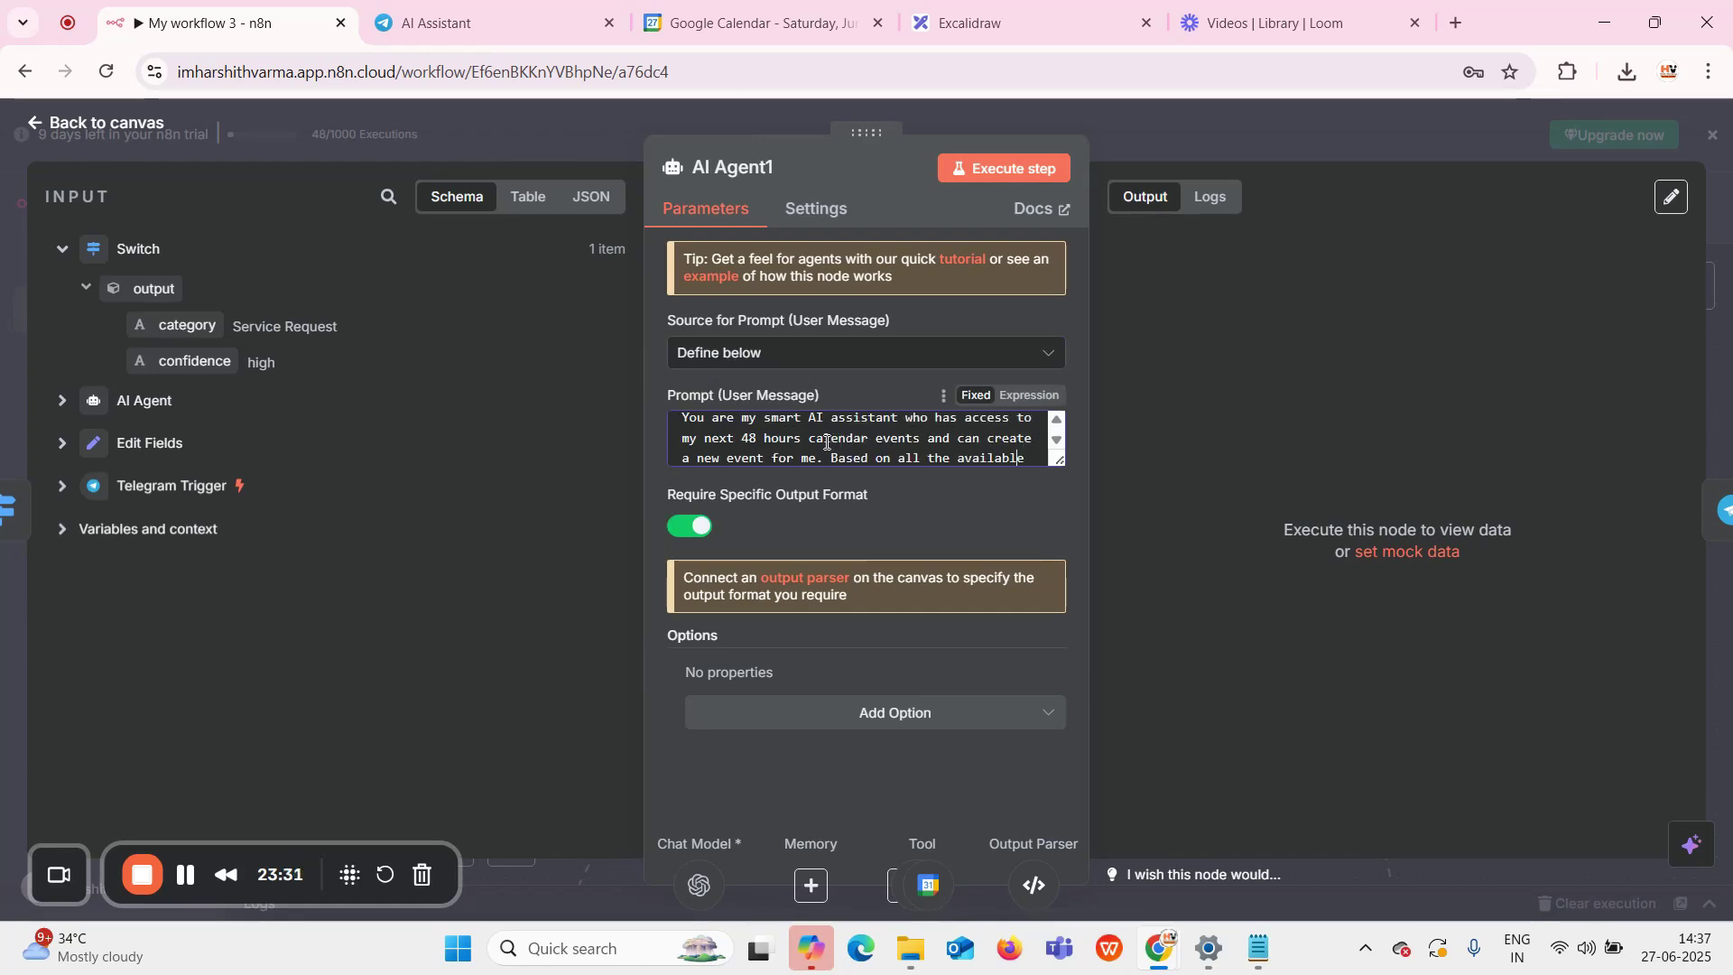
key(Down)
key(Down)
key(Down)
key(Down)
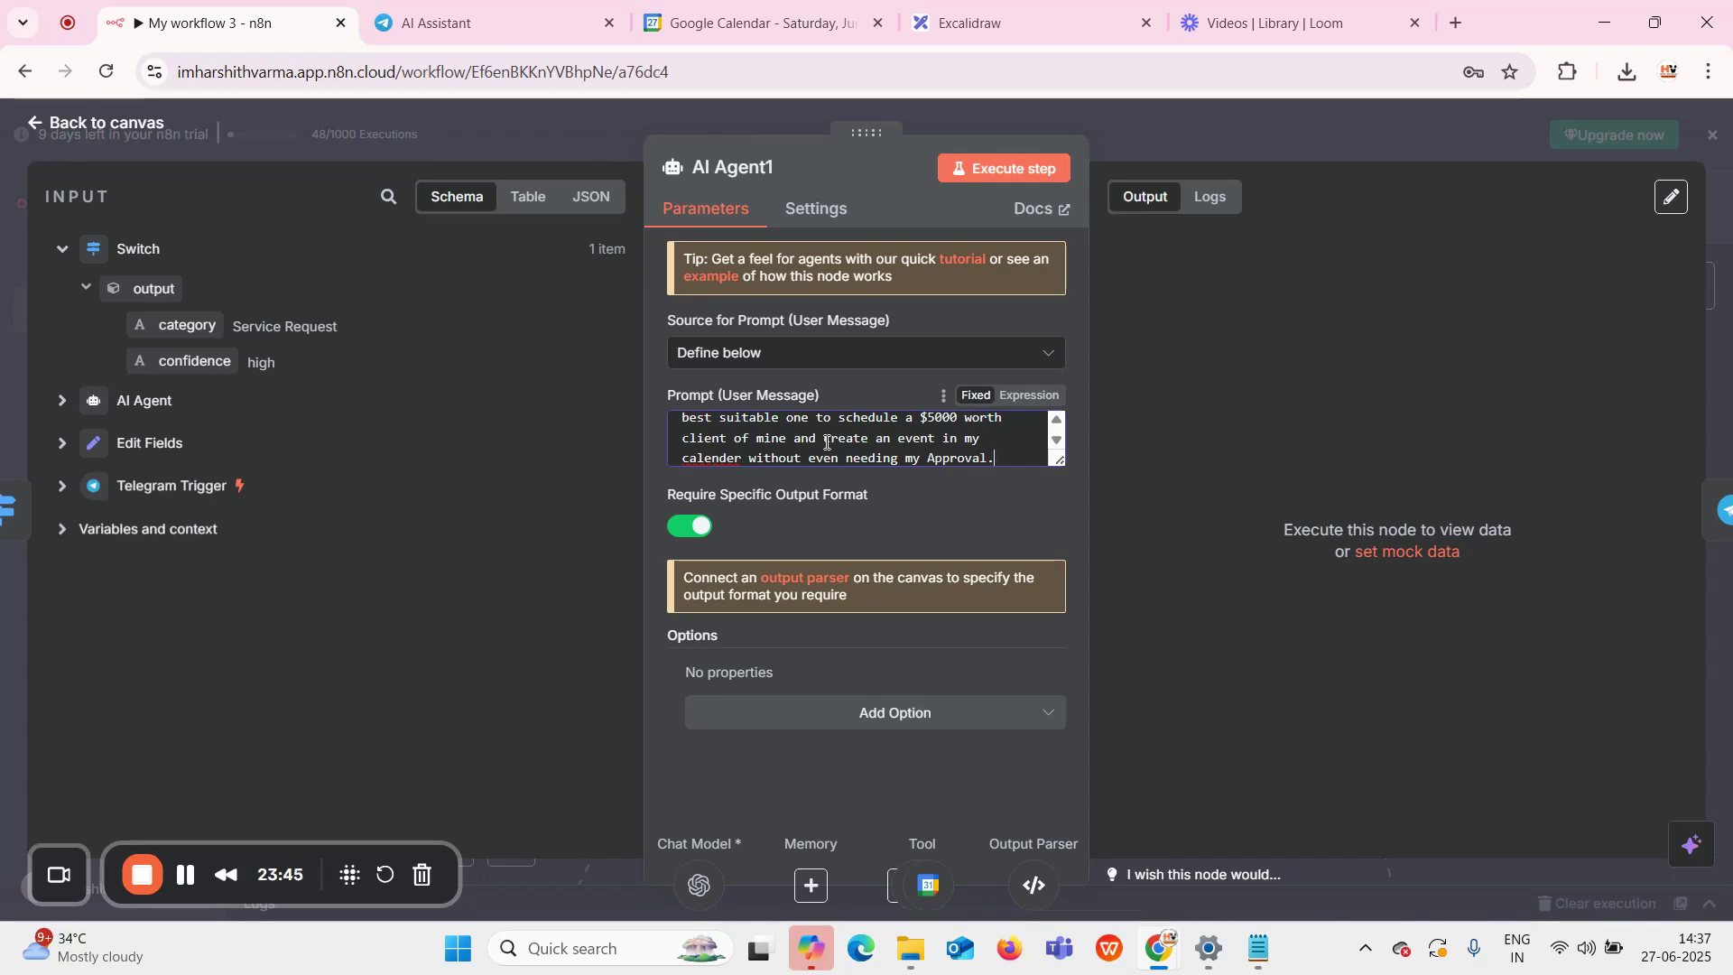
click(555, 121)
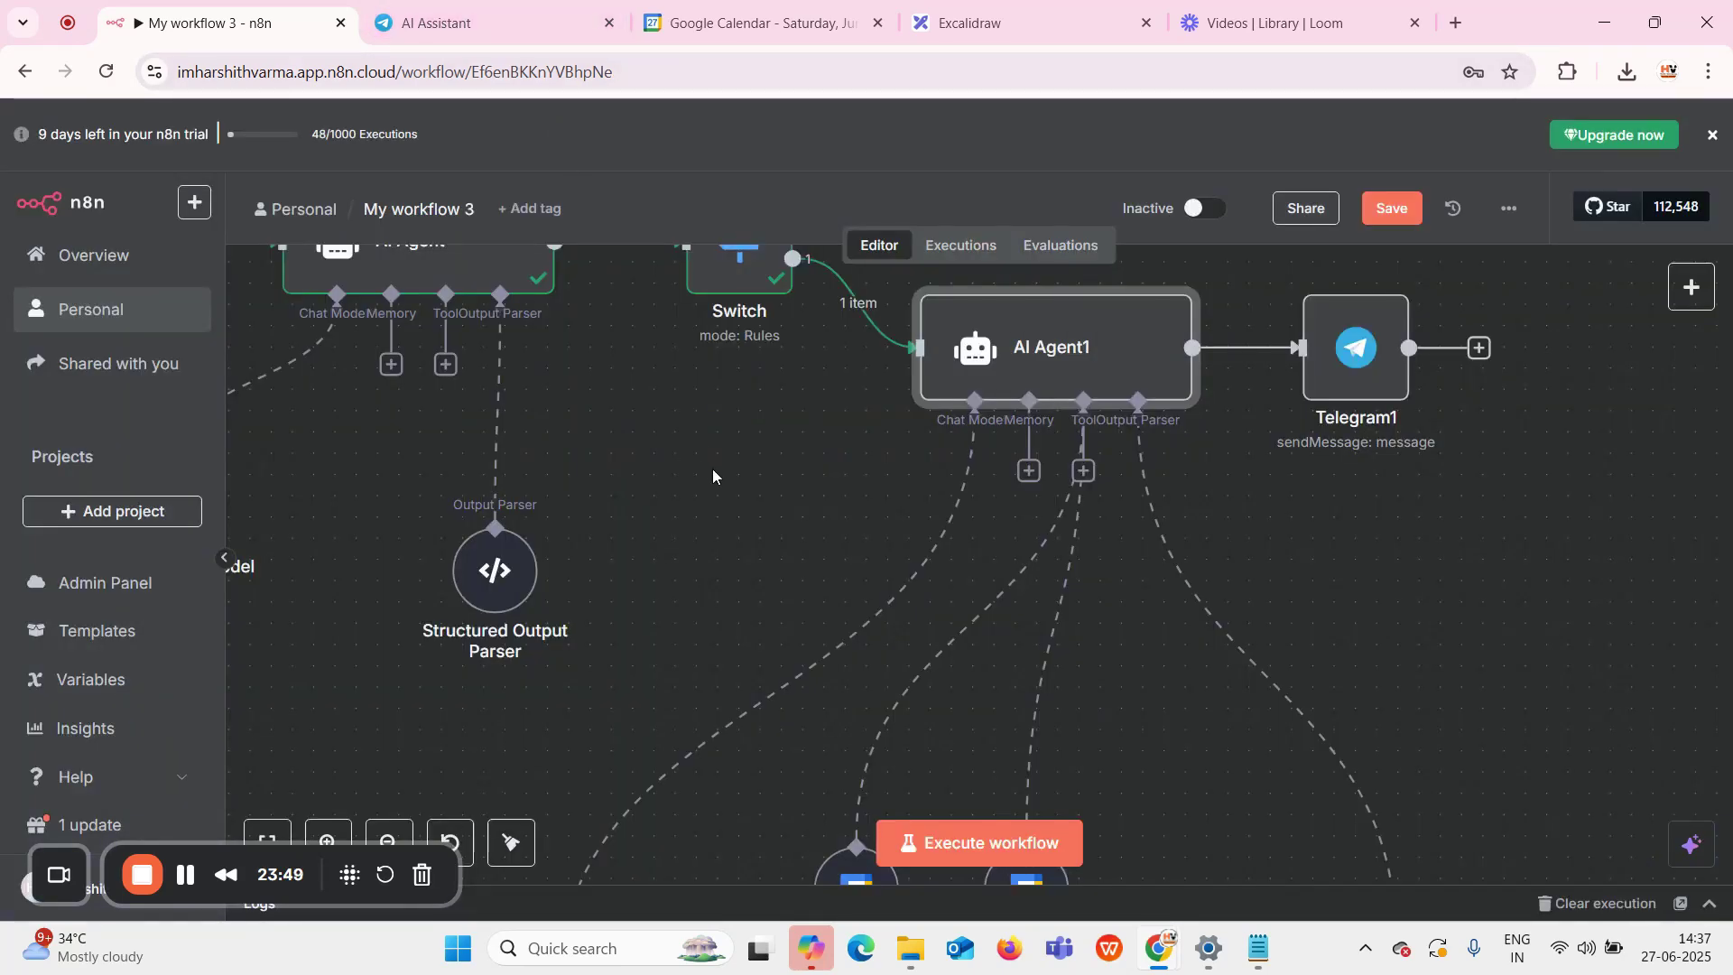
scroll(713, 470, down, 3)
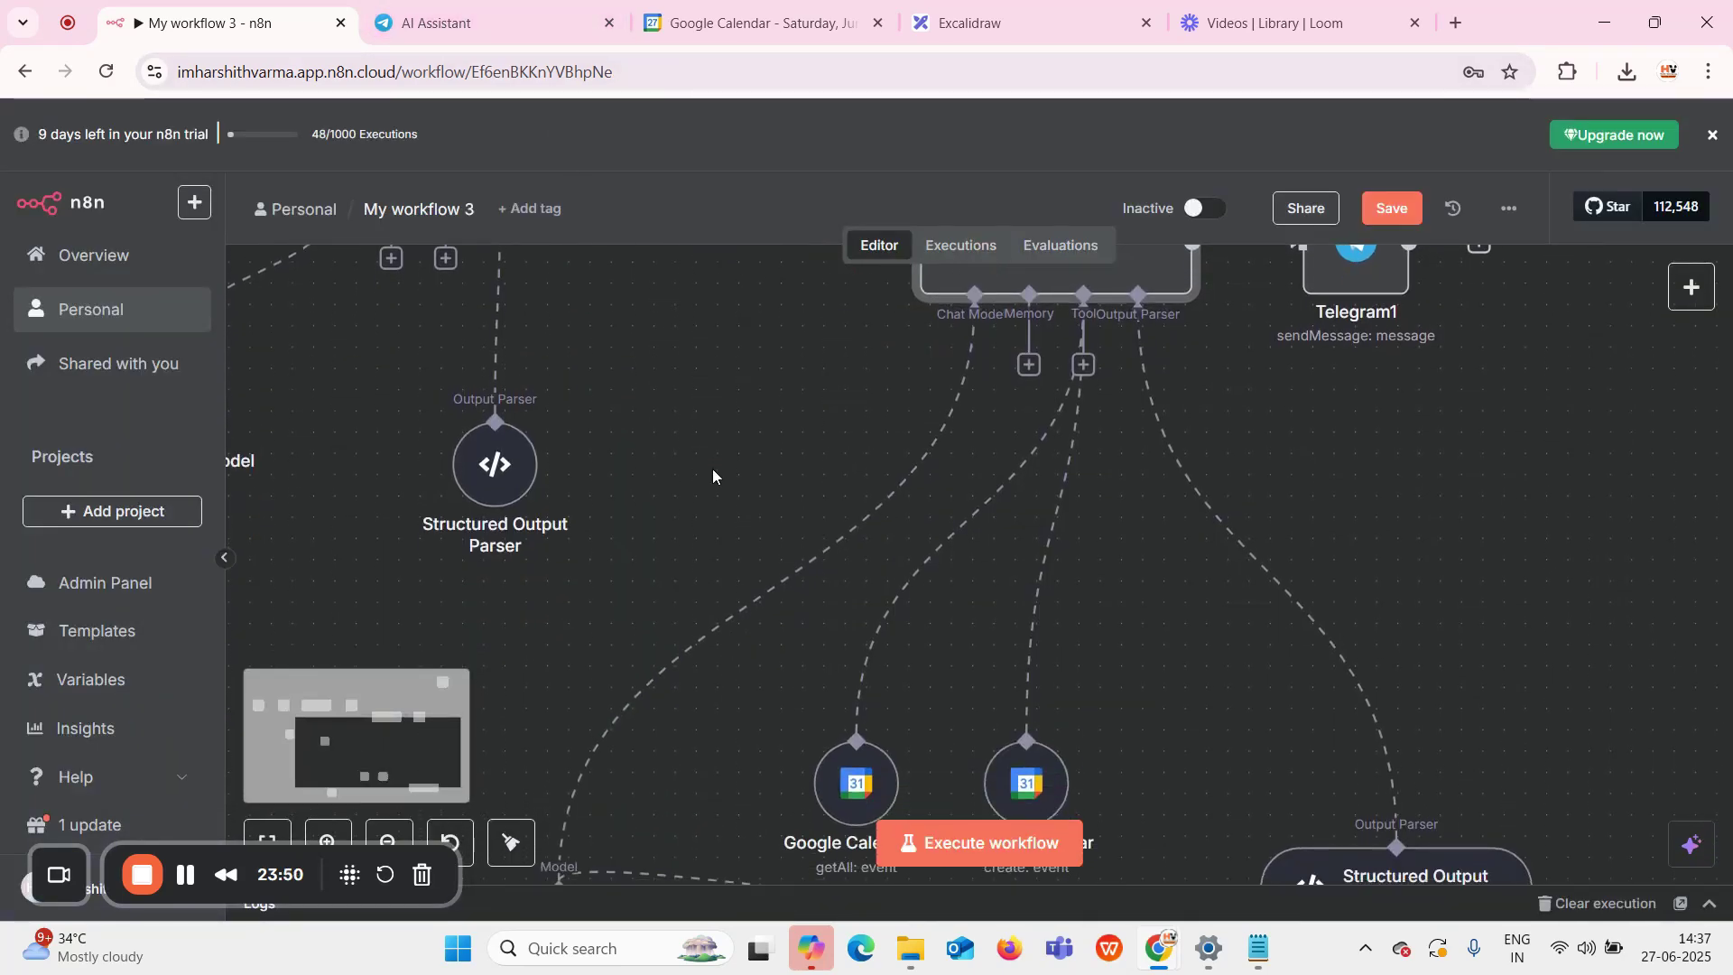
scroll(712, 468, down, 4)
scroll(713, 469, up, 4)
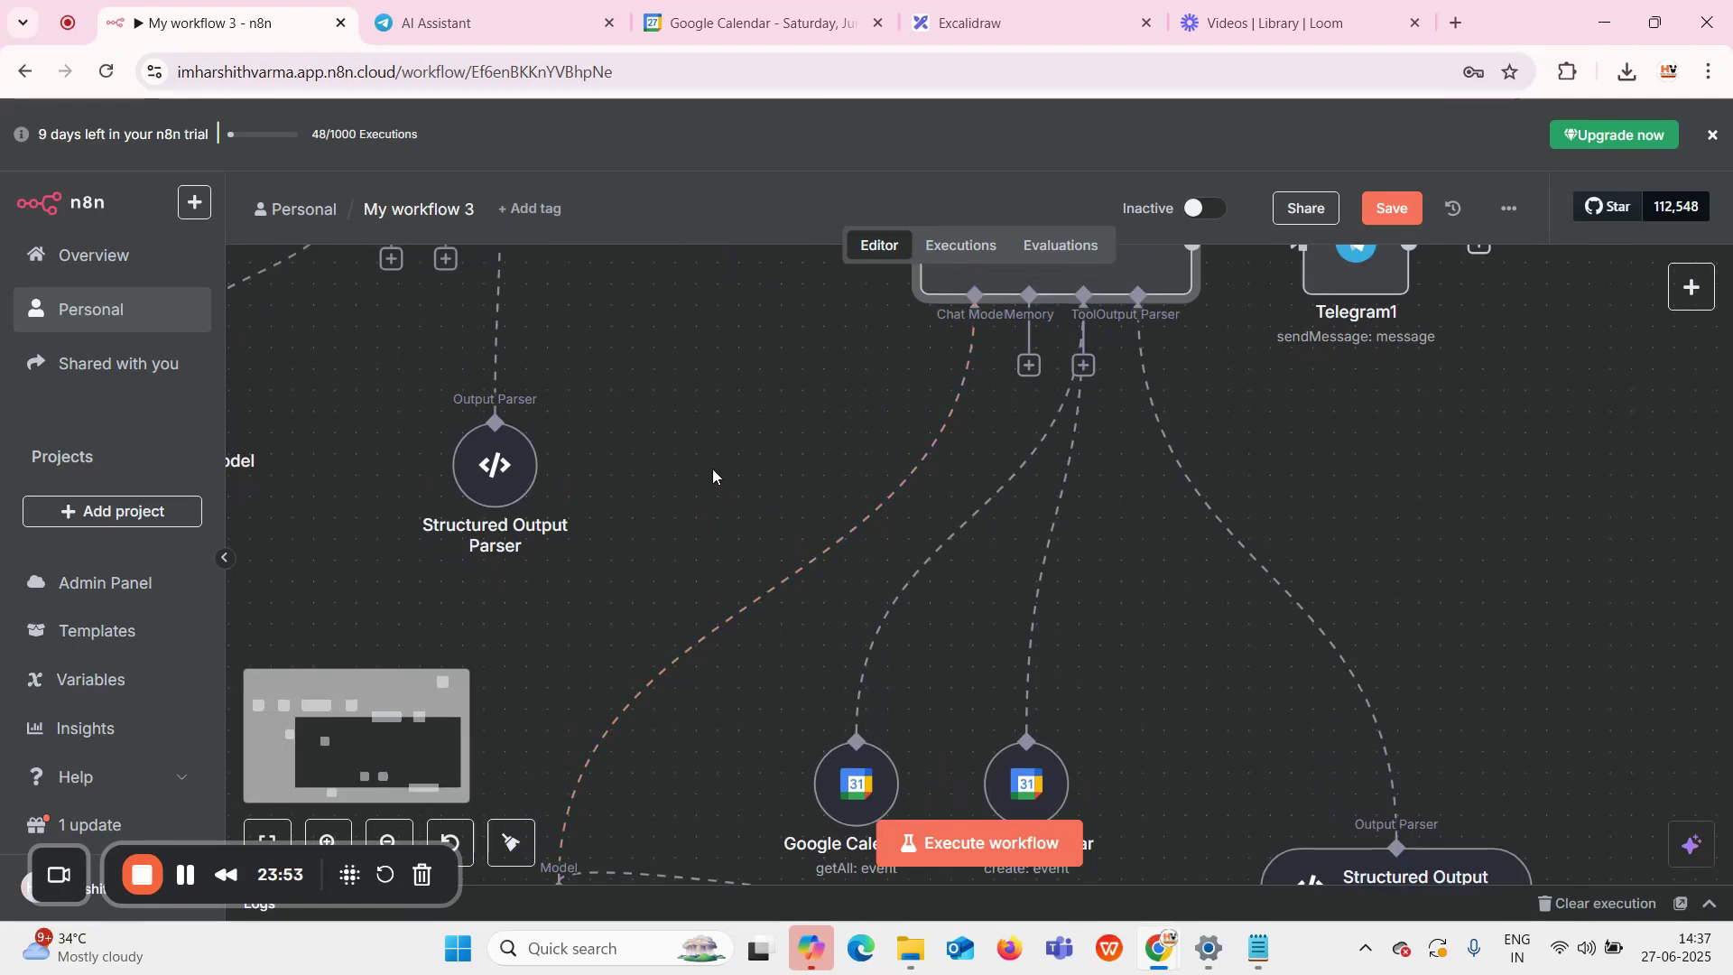
scroll(798, 372, up, 2)
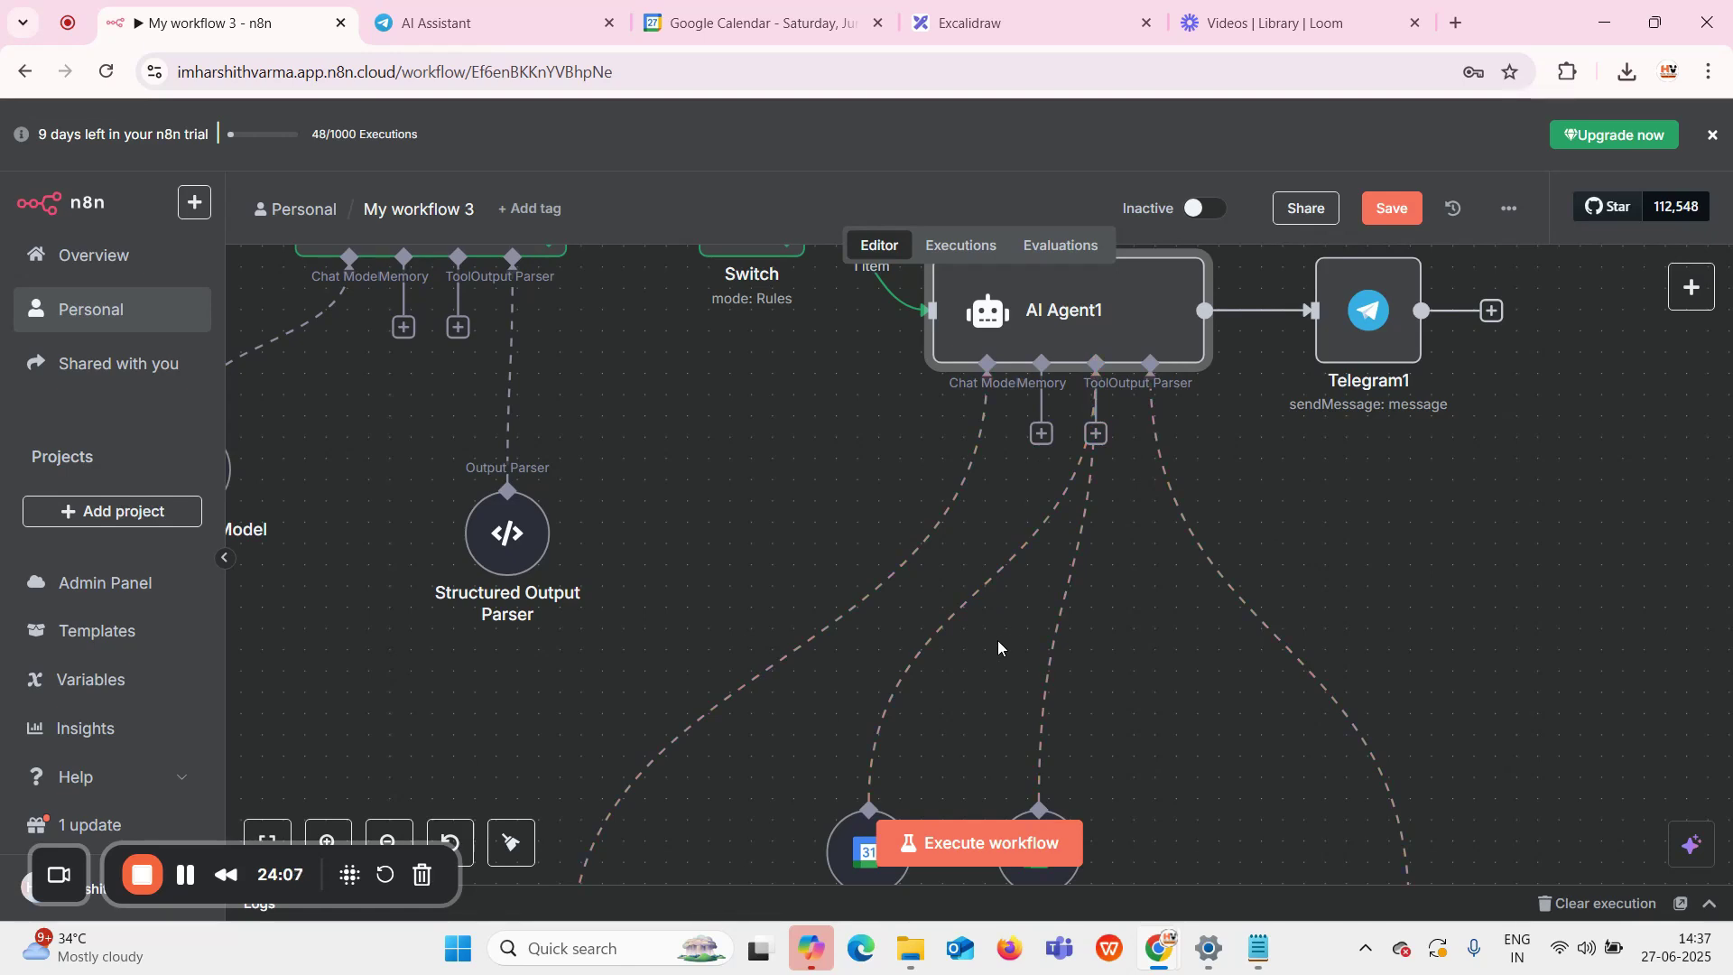
Open Google Calendar2 under AI Agent1, review its Get Many event settings and keep the account's own calendar selected
scroll(998, 641, down, 5)
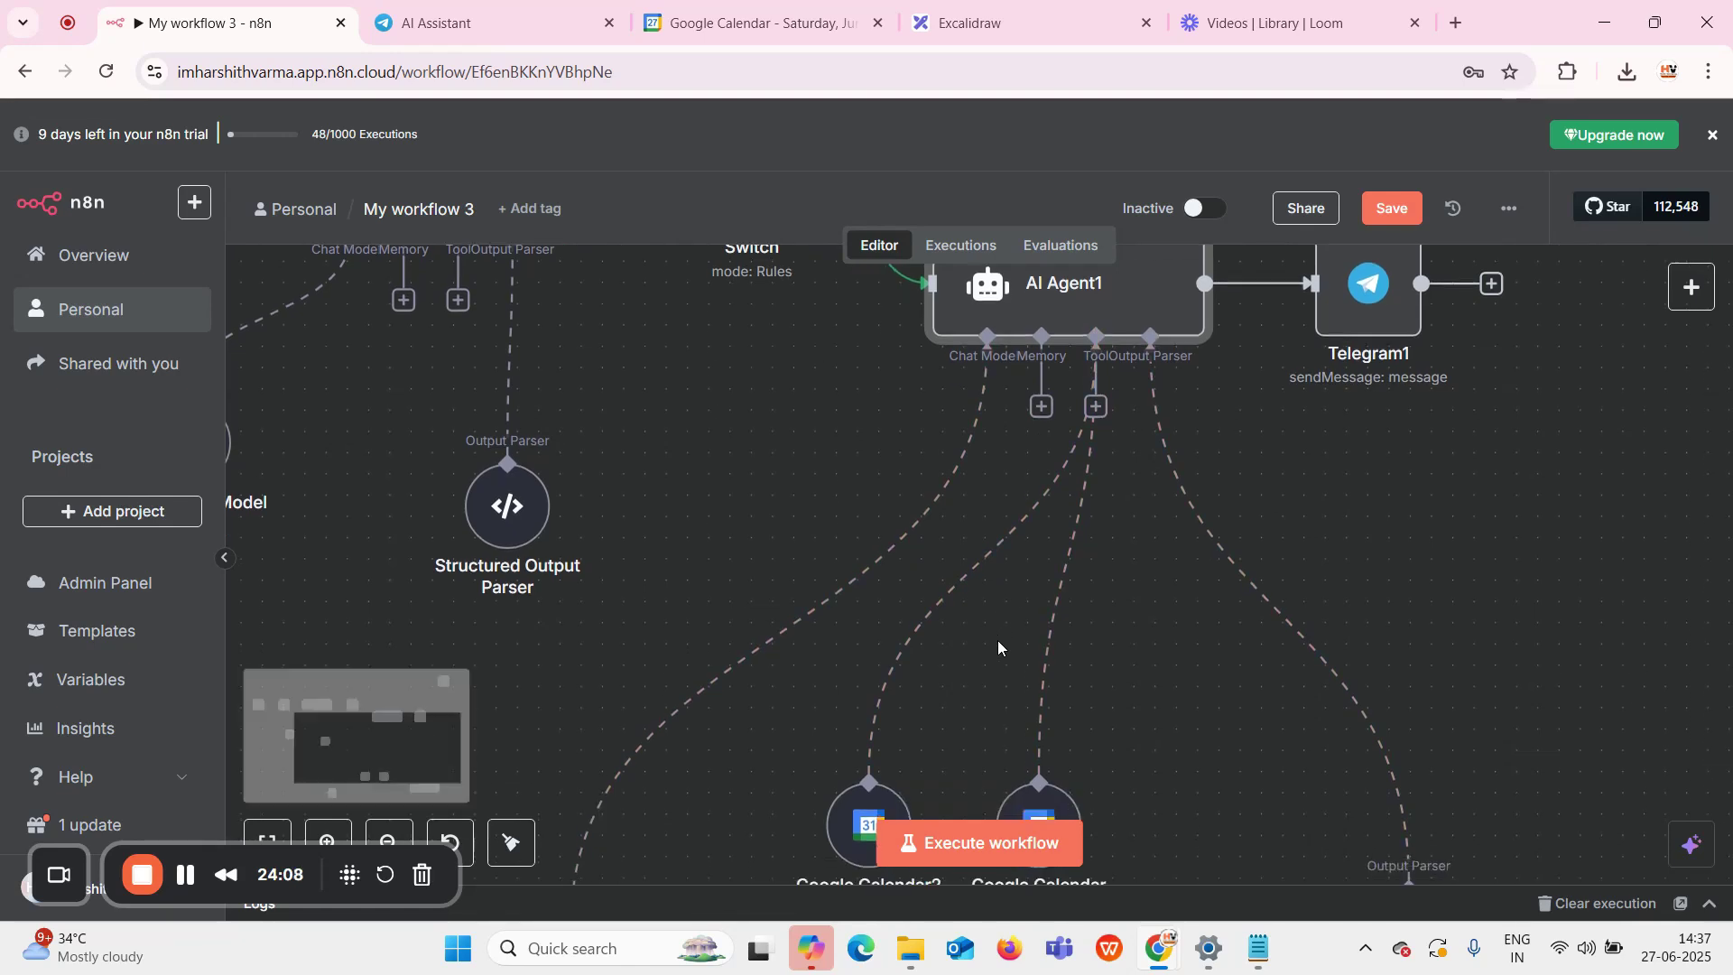
scroll(999, 646, down, 2)
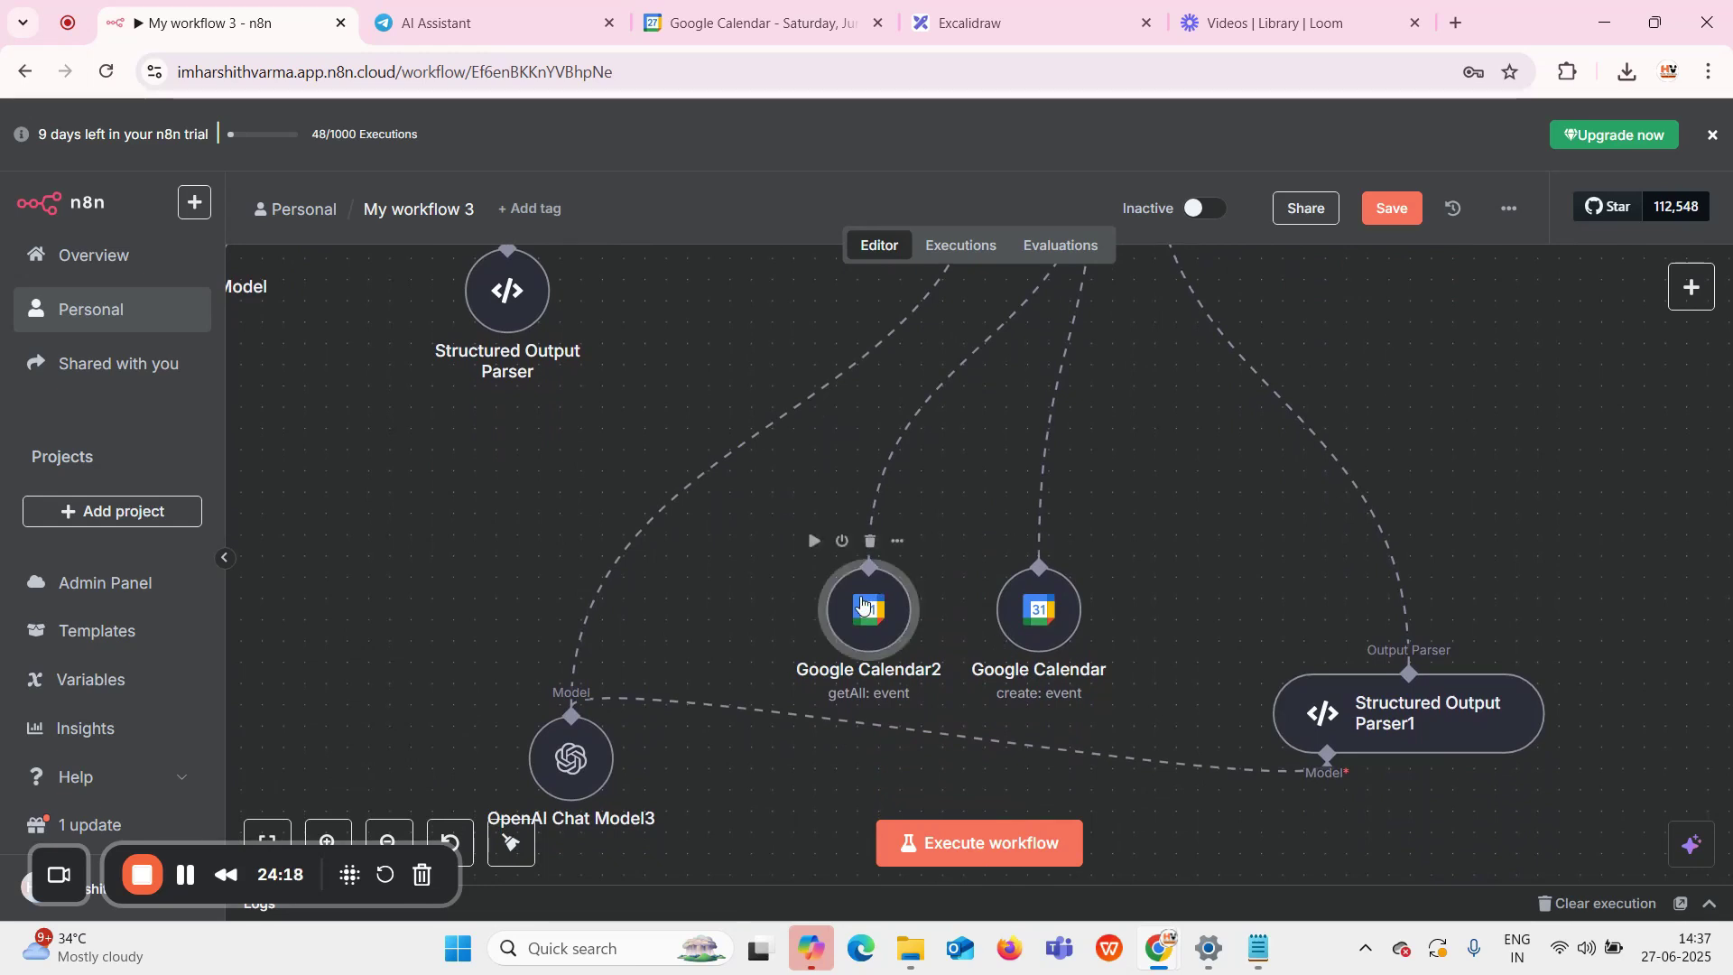
double_click(862, 603)
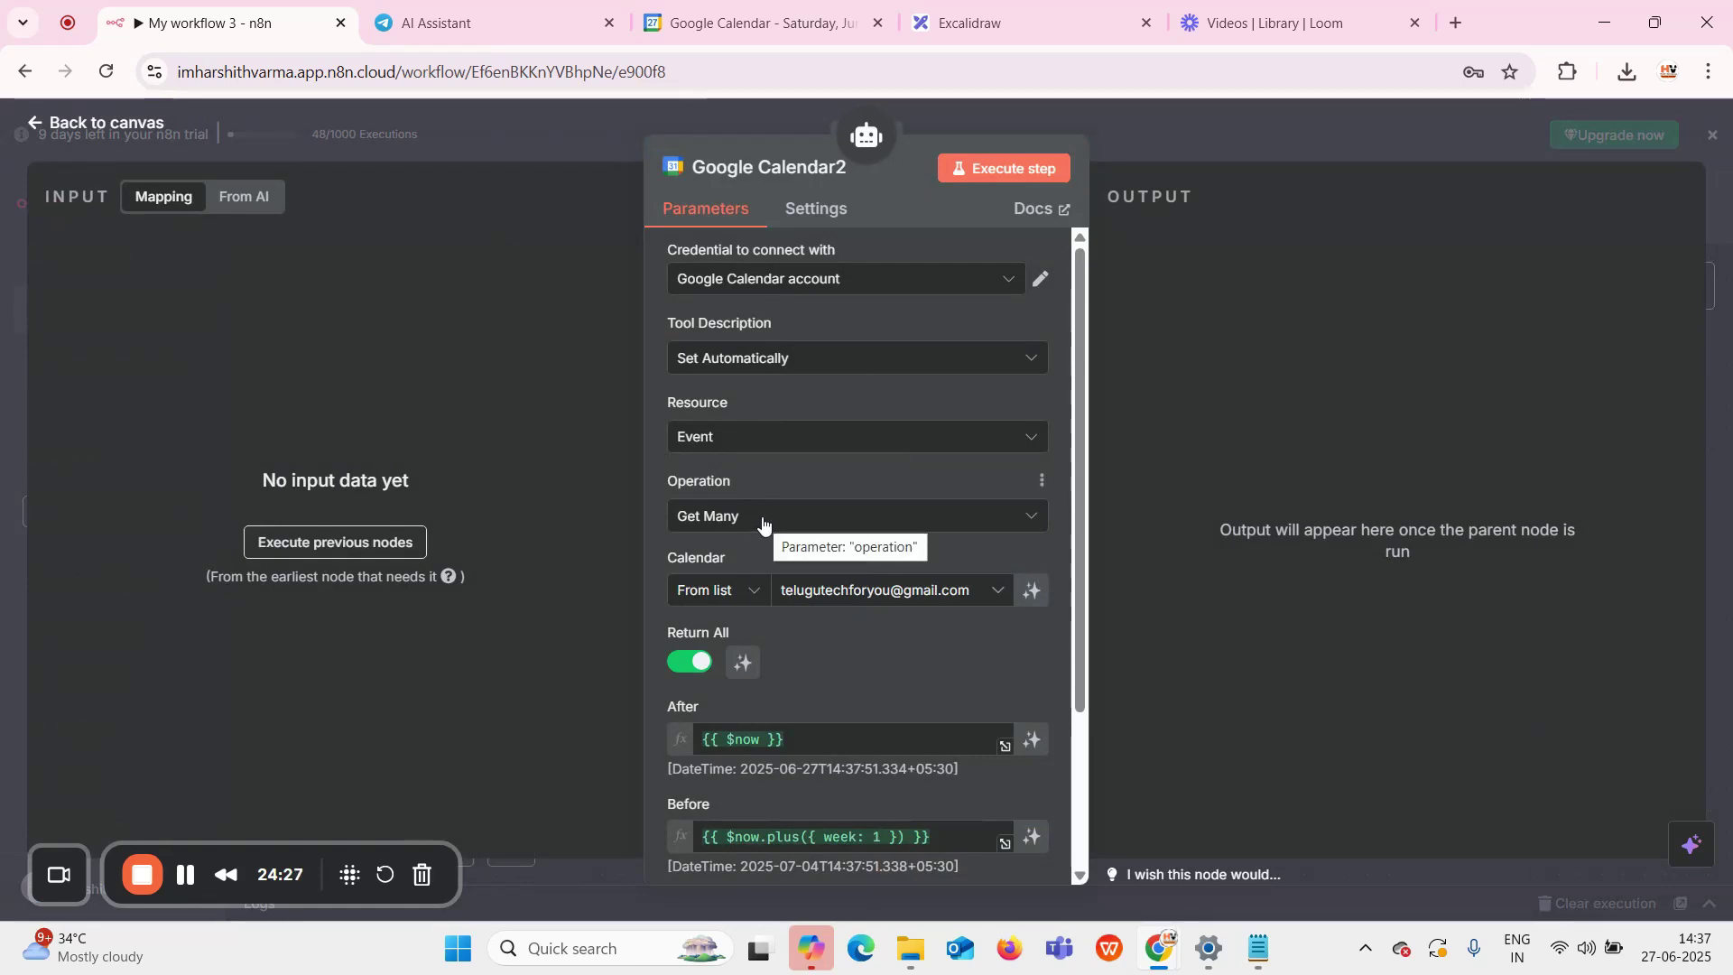
scroll(762, 518, down, 3)
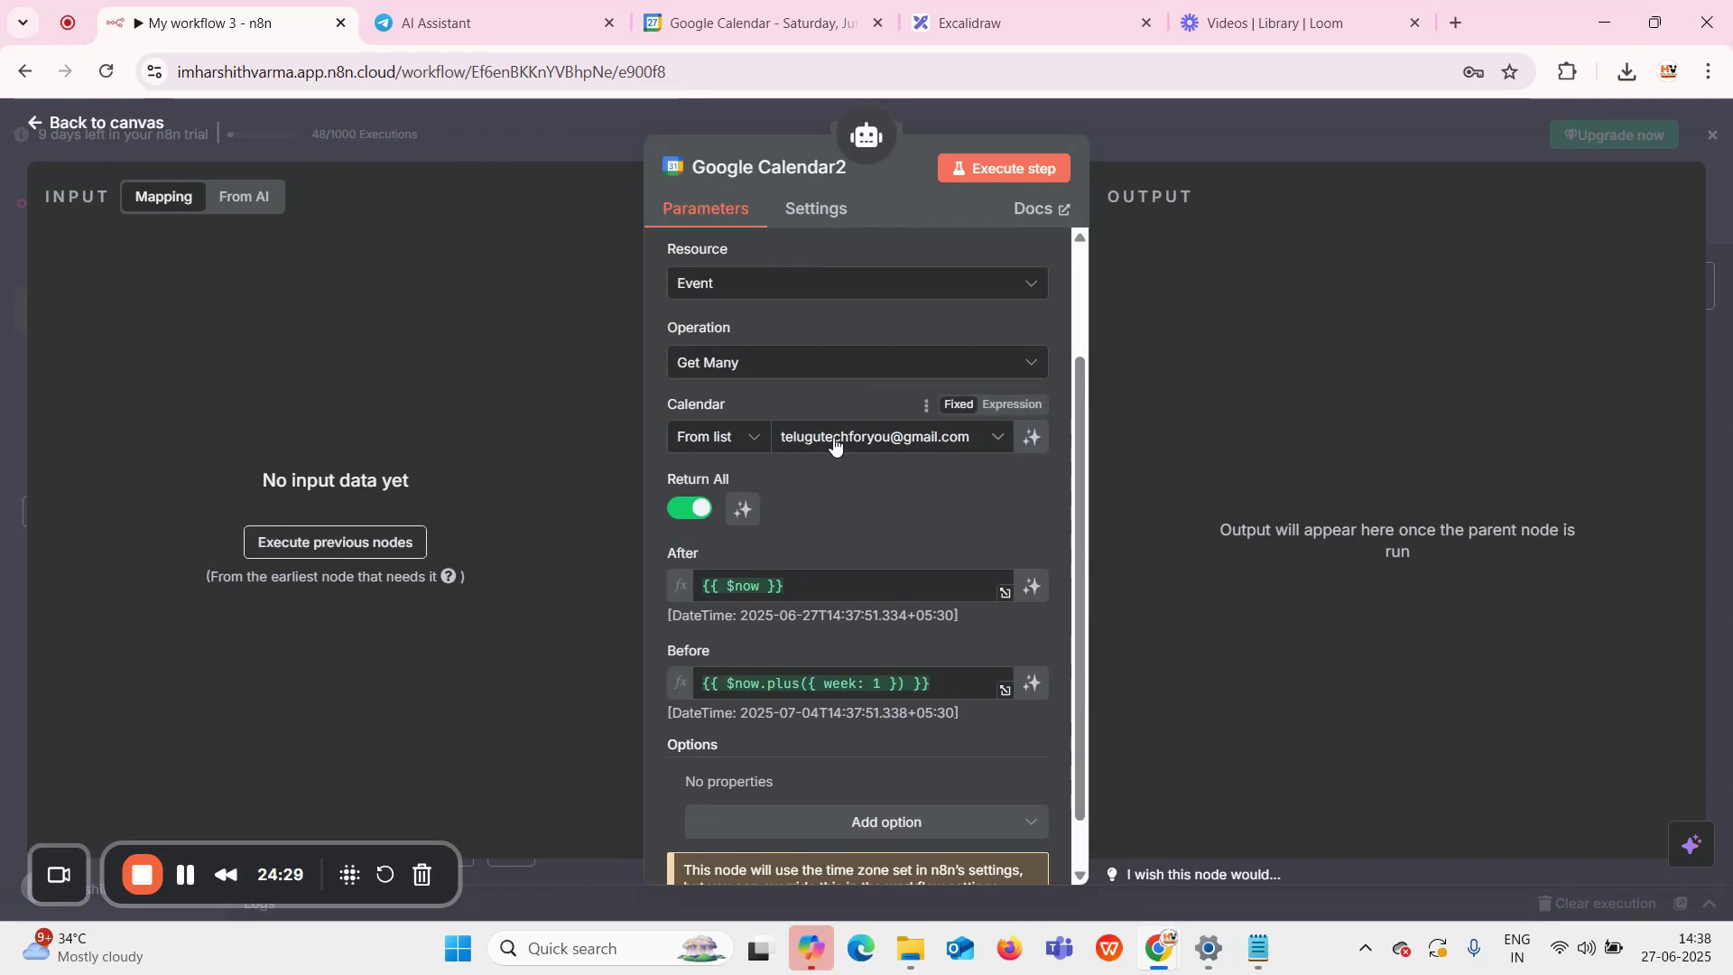
click(796, 439)
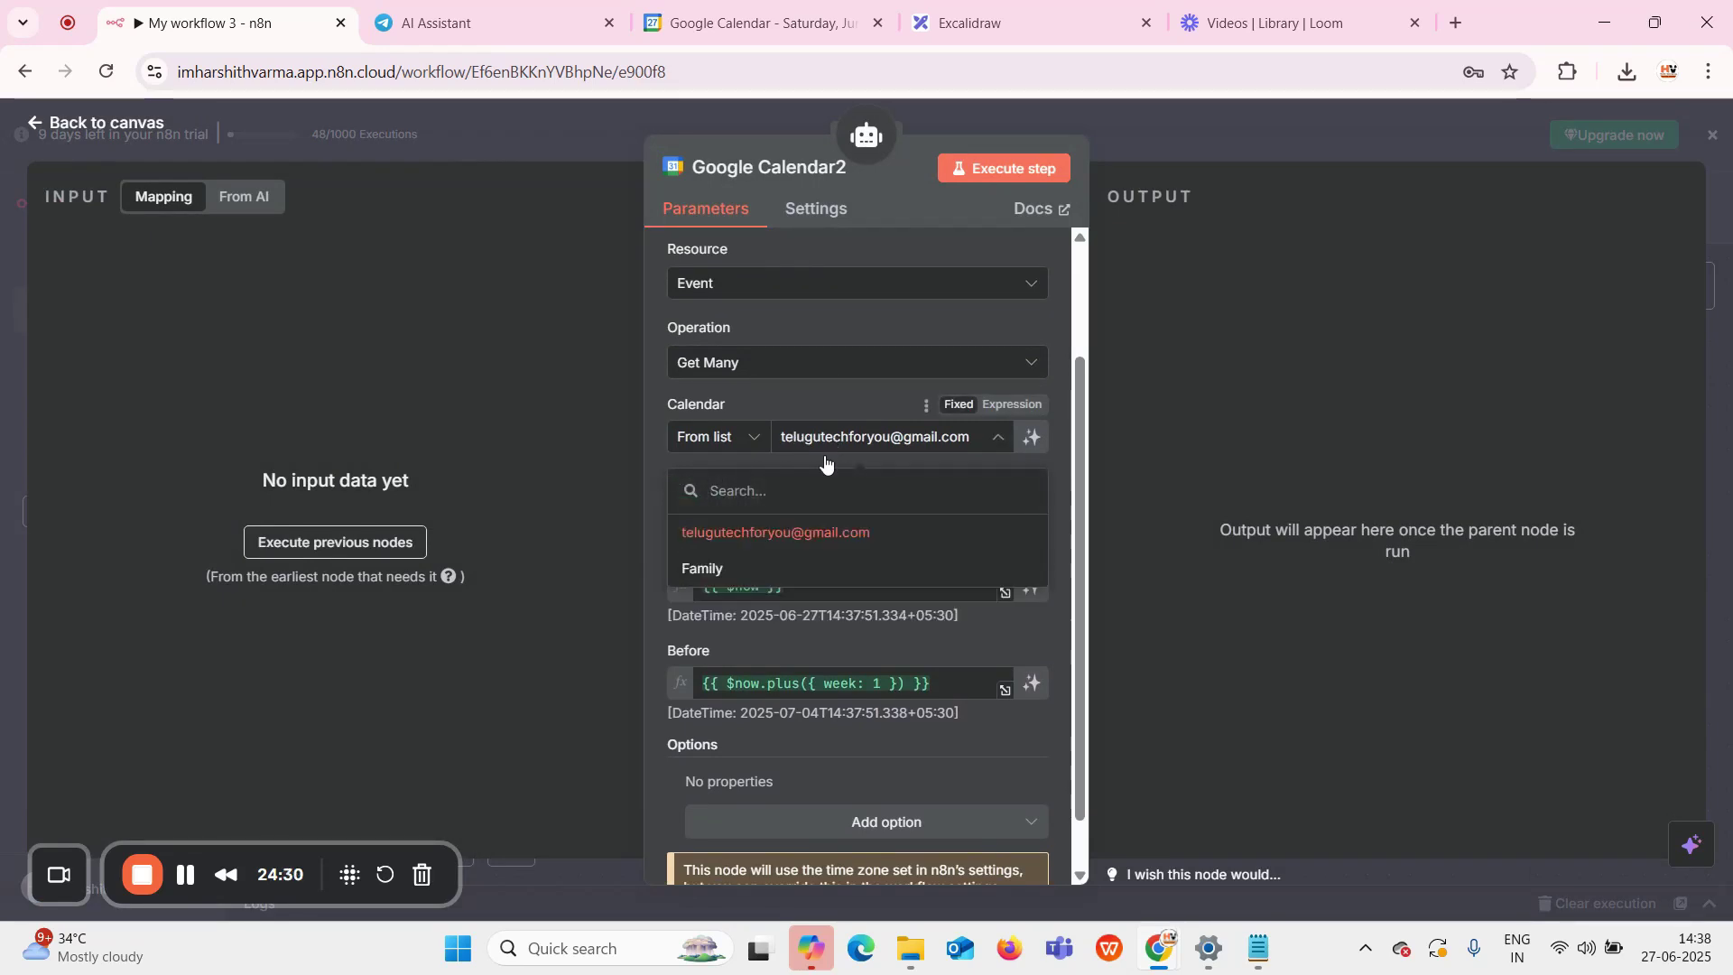
click(782, 536)
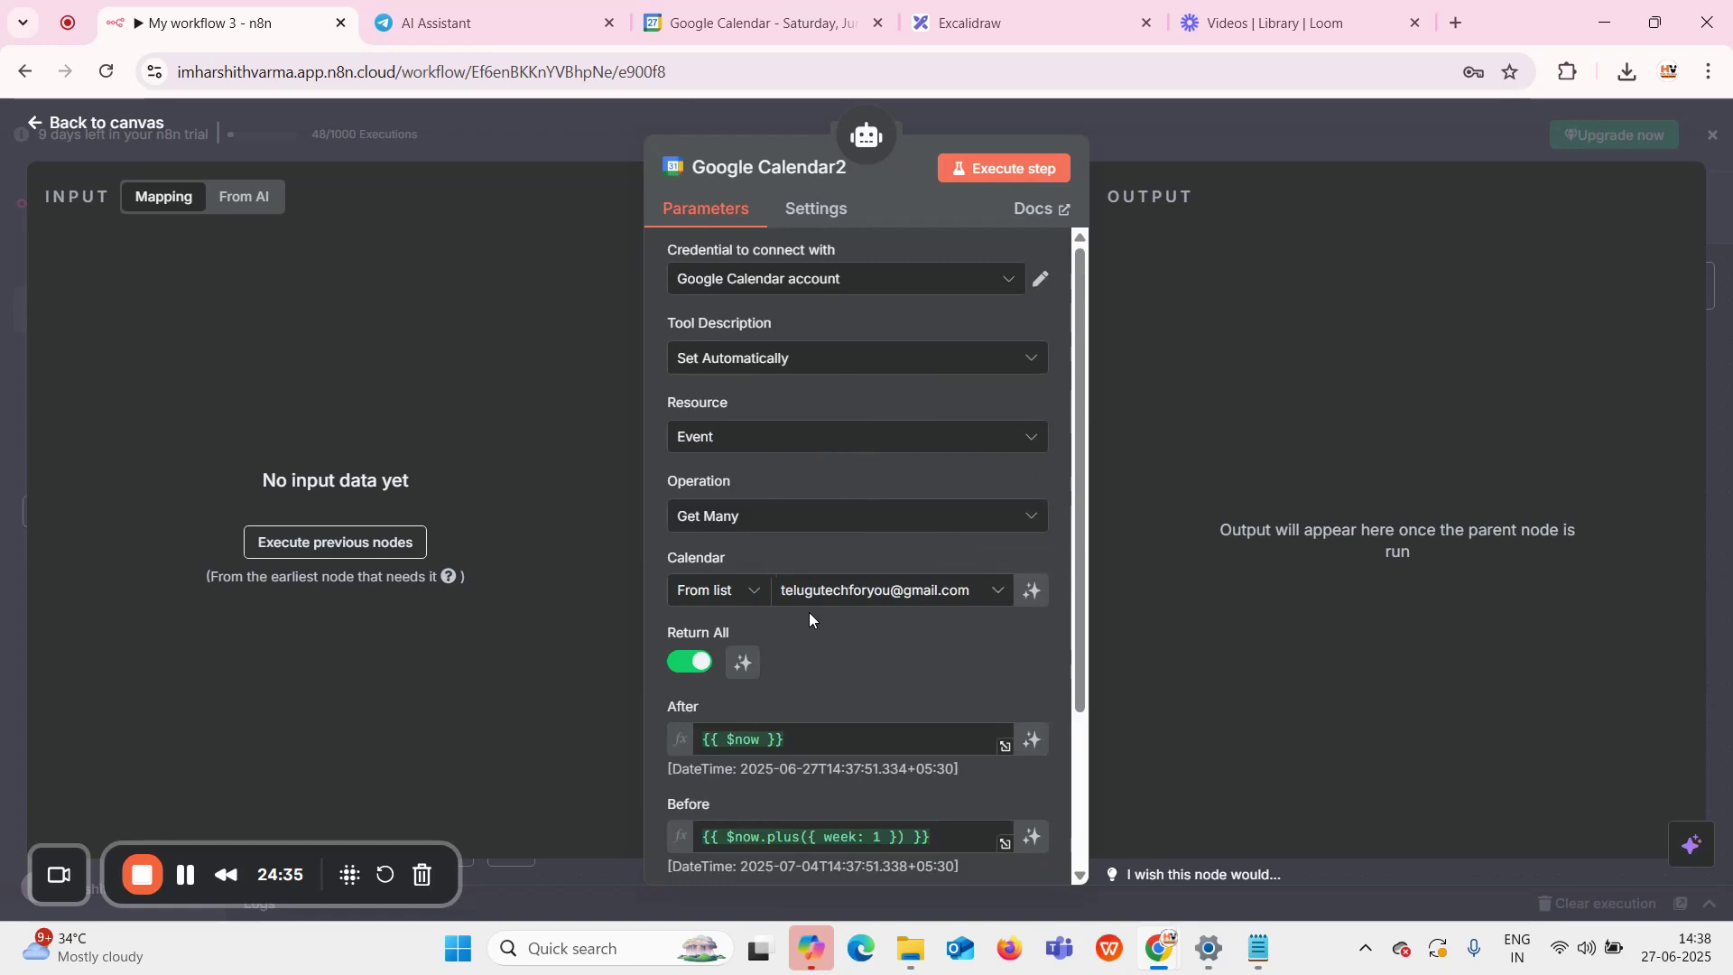
scroll(802, 637, down, 2)
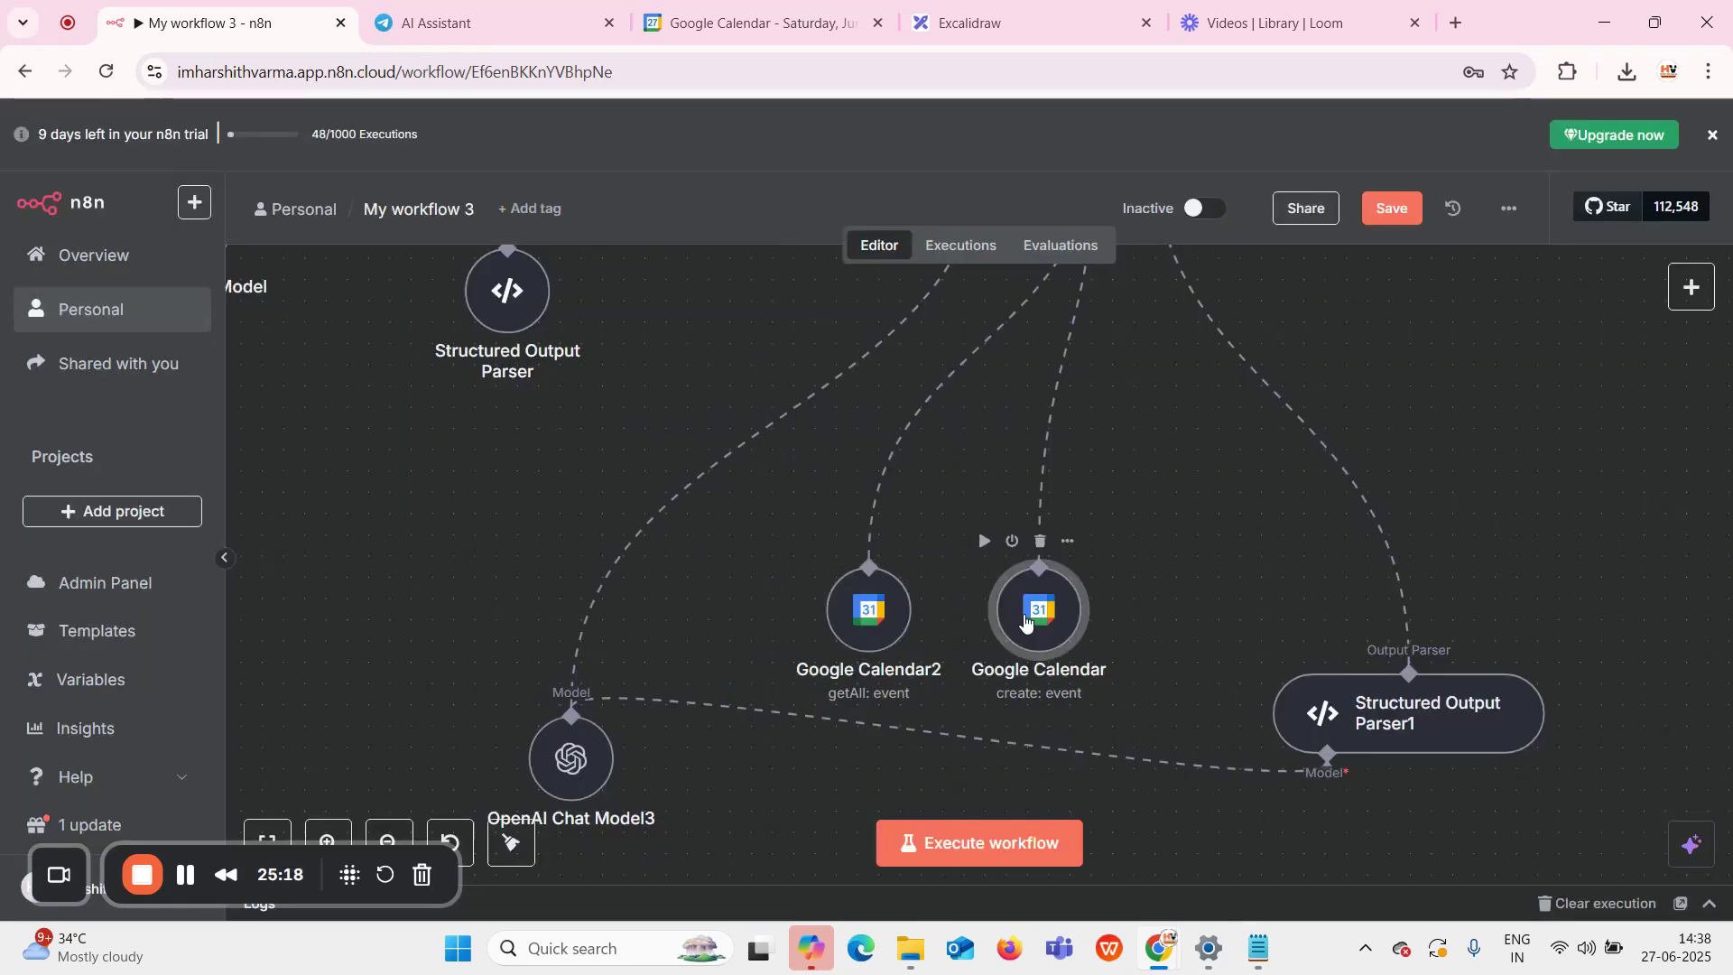
Open the event-creating Google Calendar node, review its resource and available operations, keep Create, and return to the canvas
double_click(1026, 621)
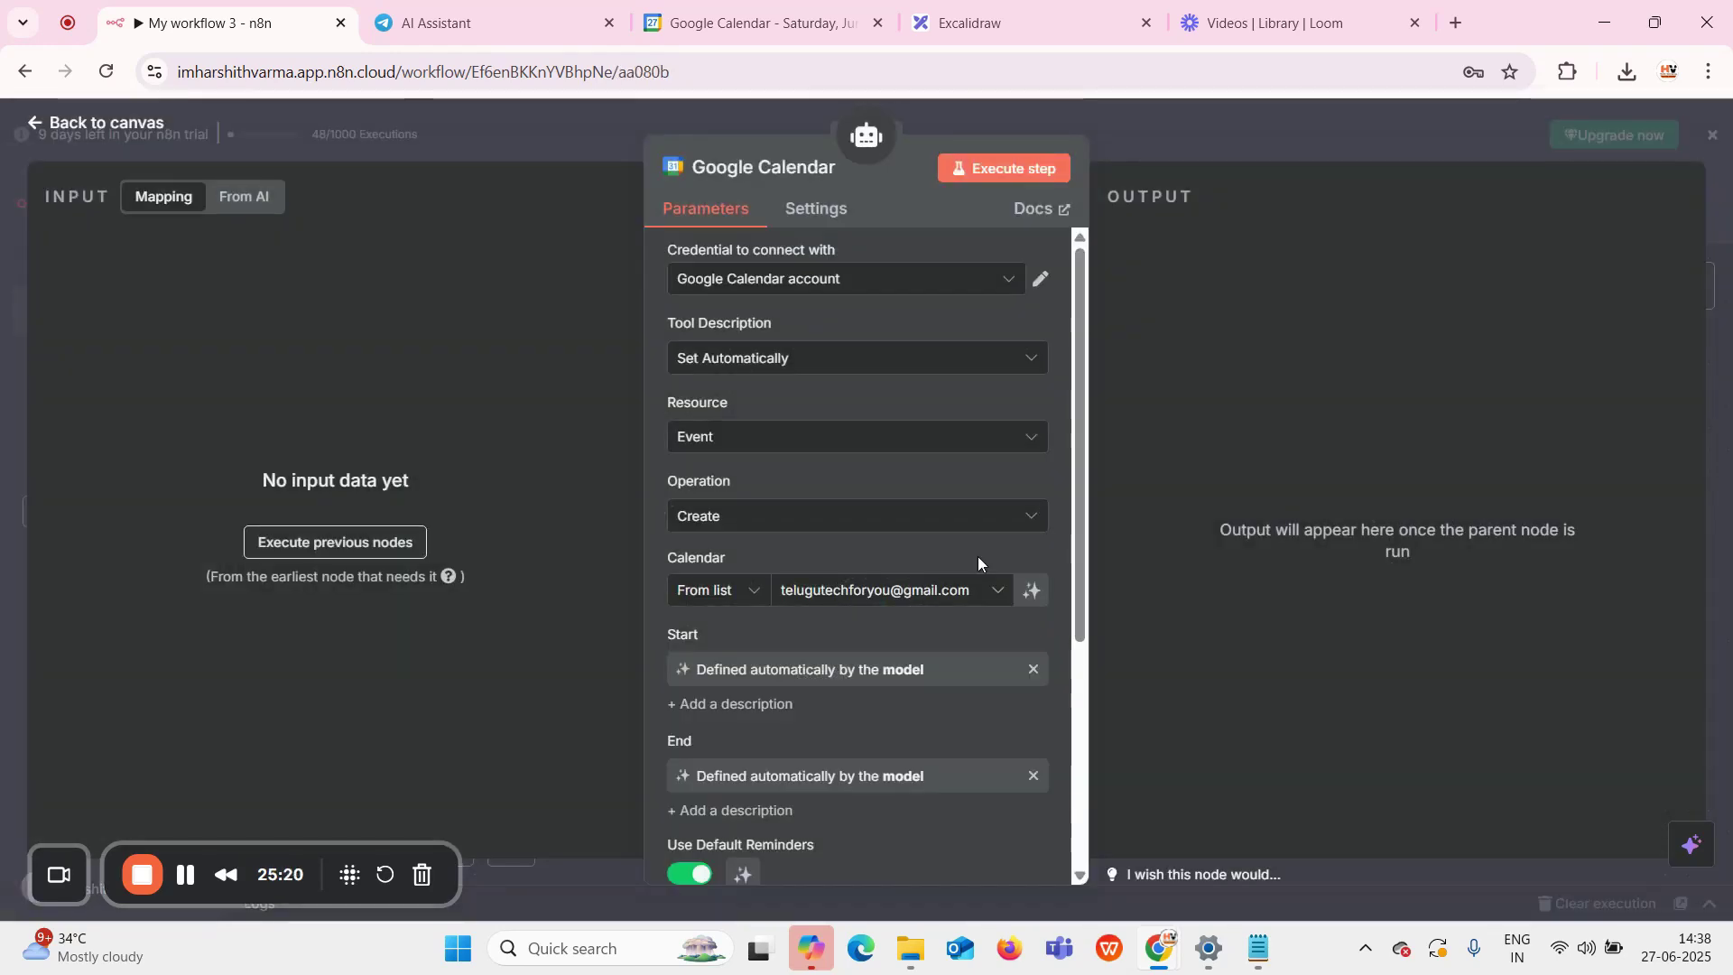
click(747, 442)
click(748, 442)
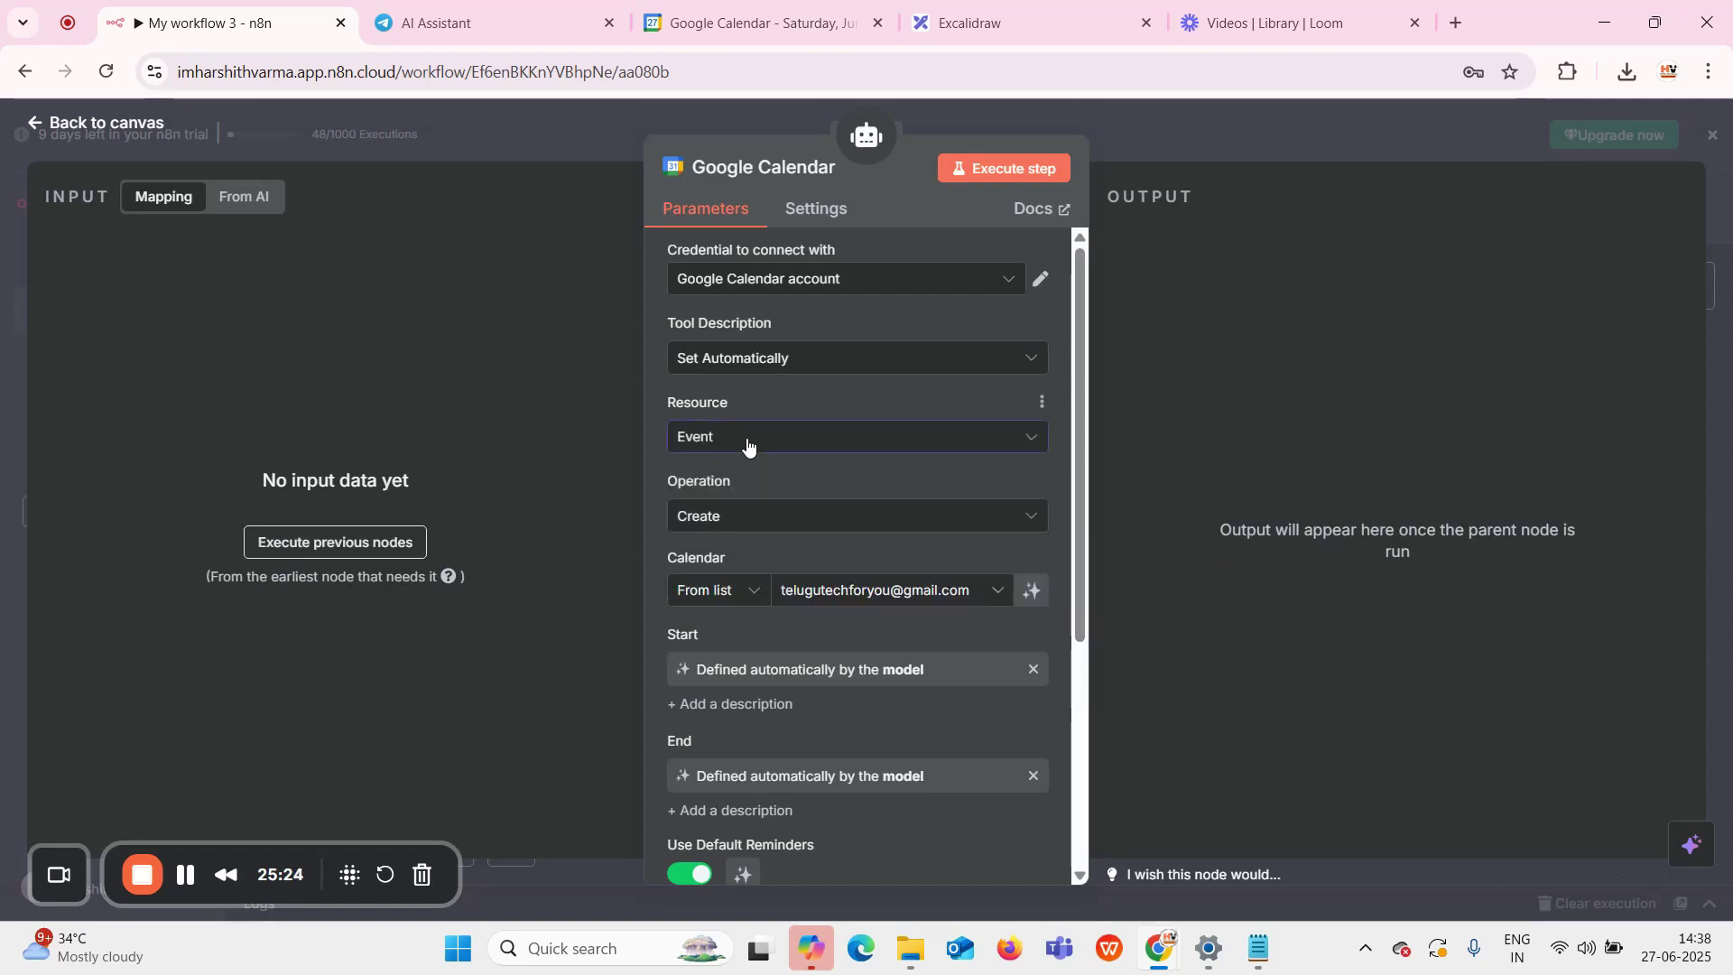
click(763, 519)
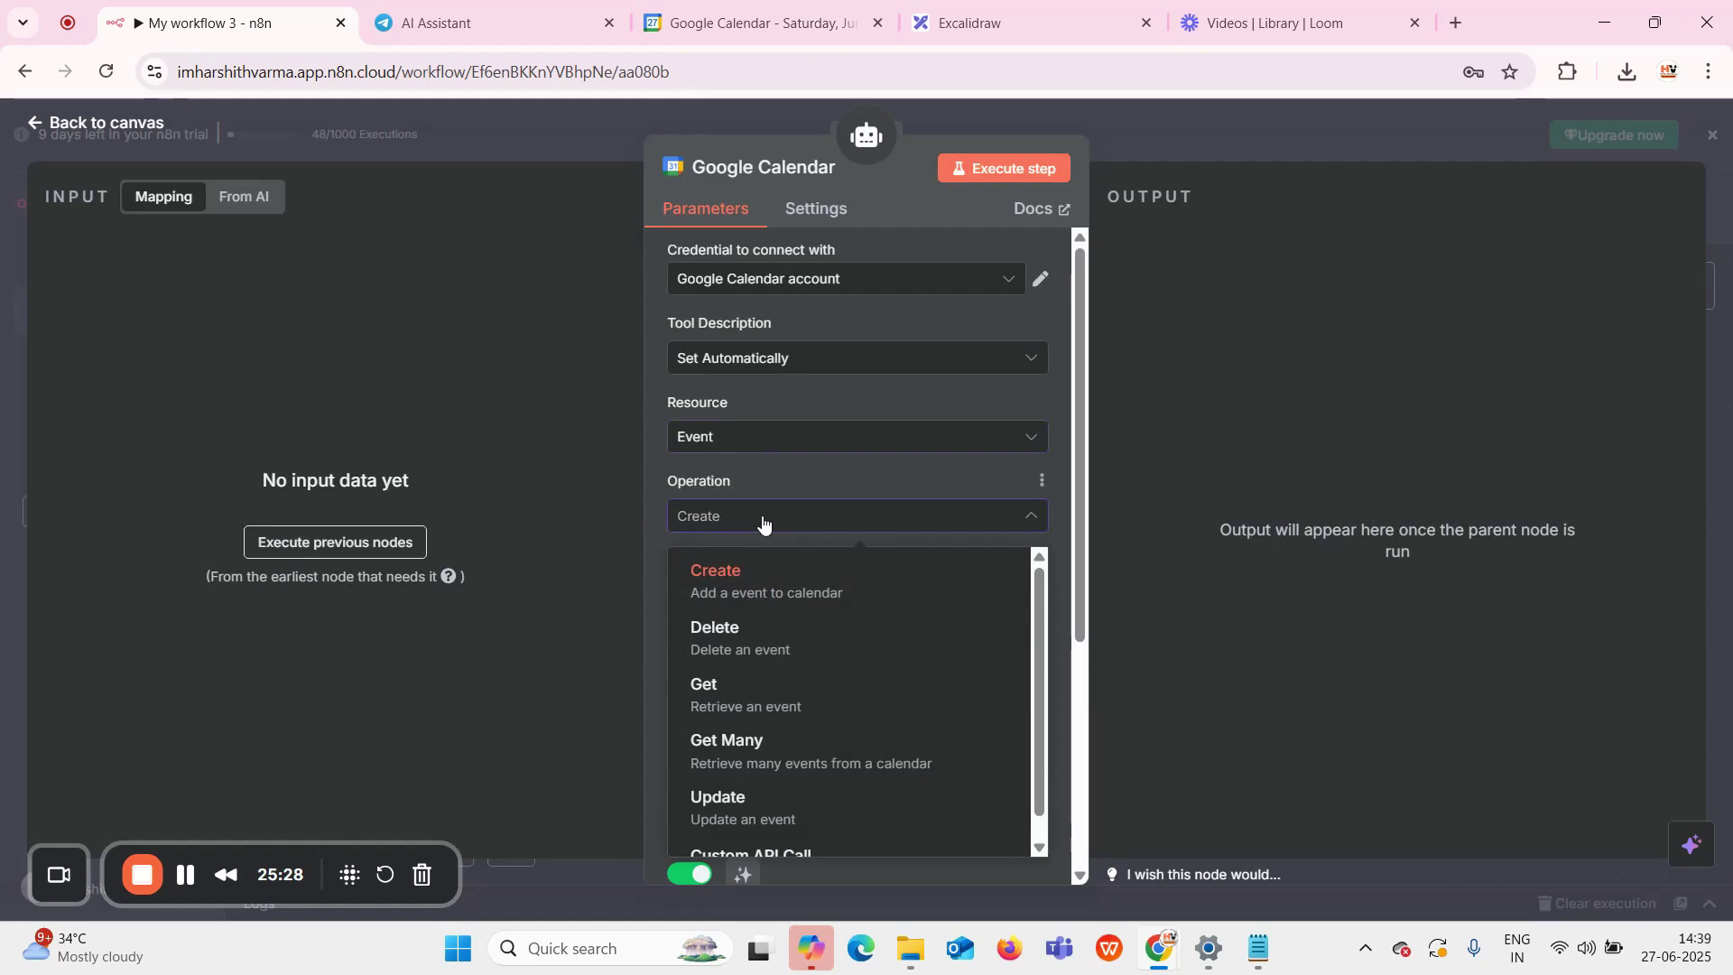
click(763, 519)
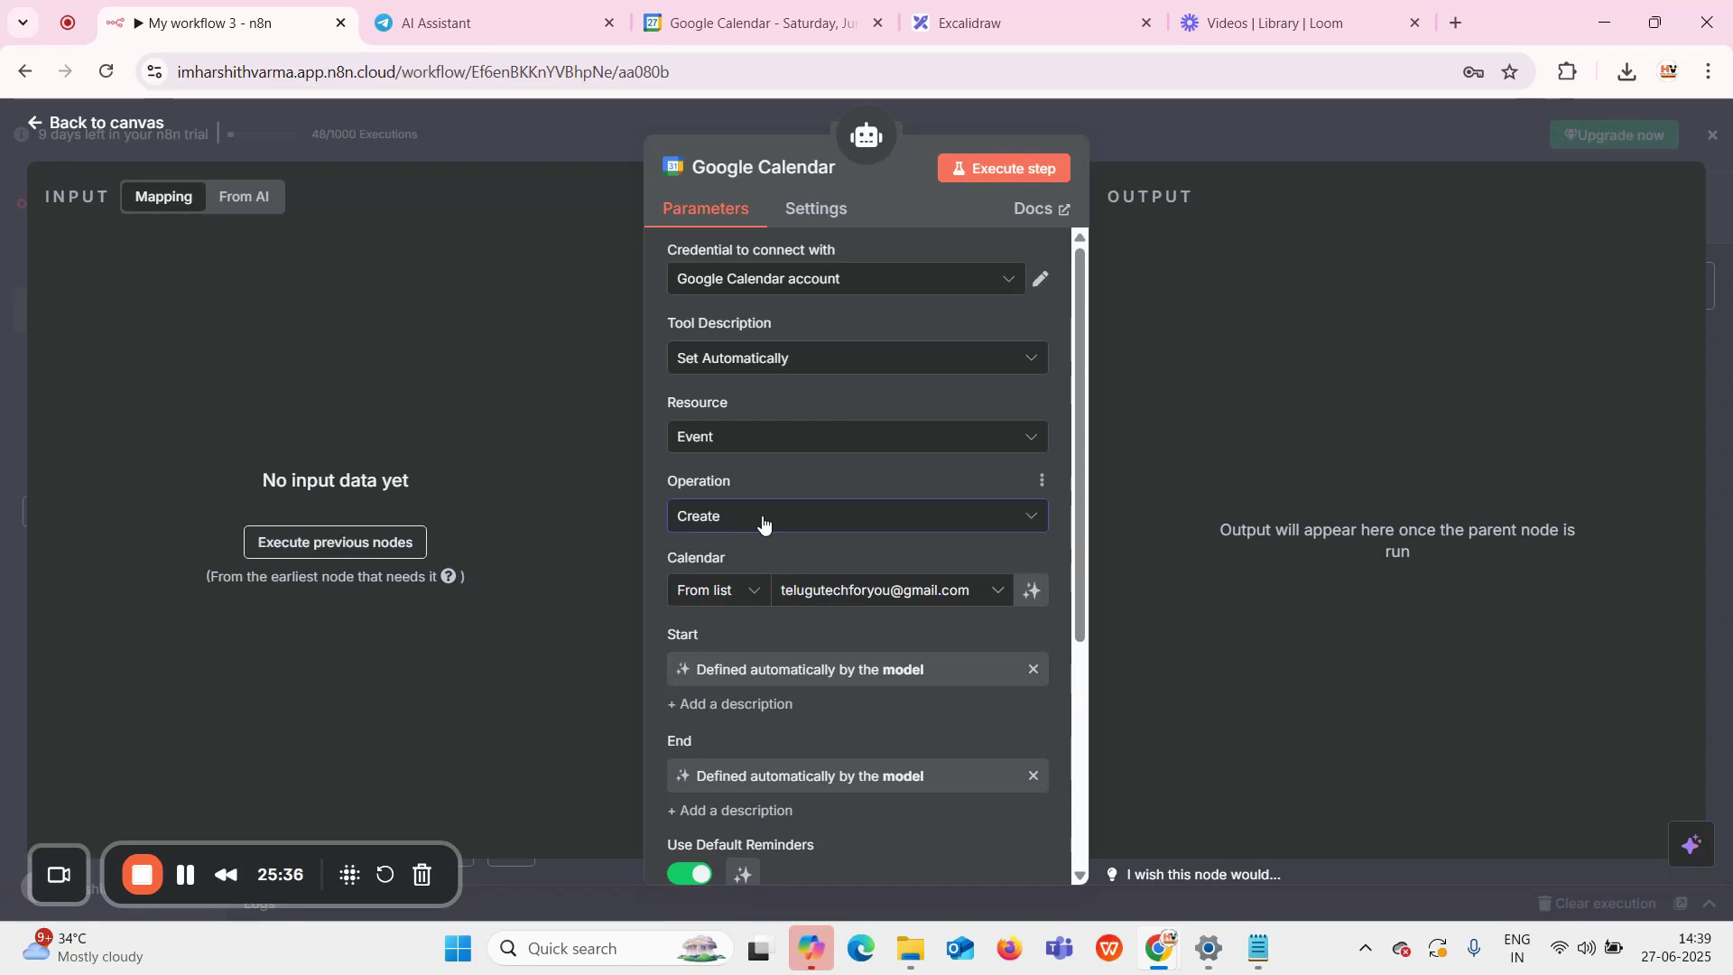
click(495, 120)
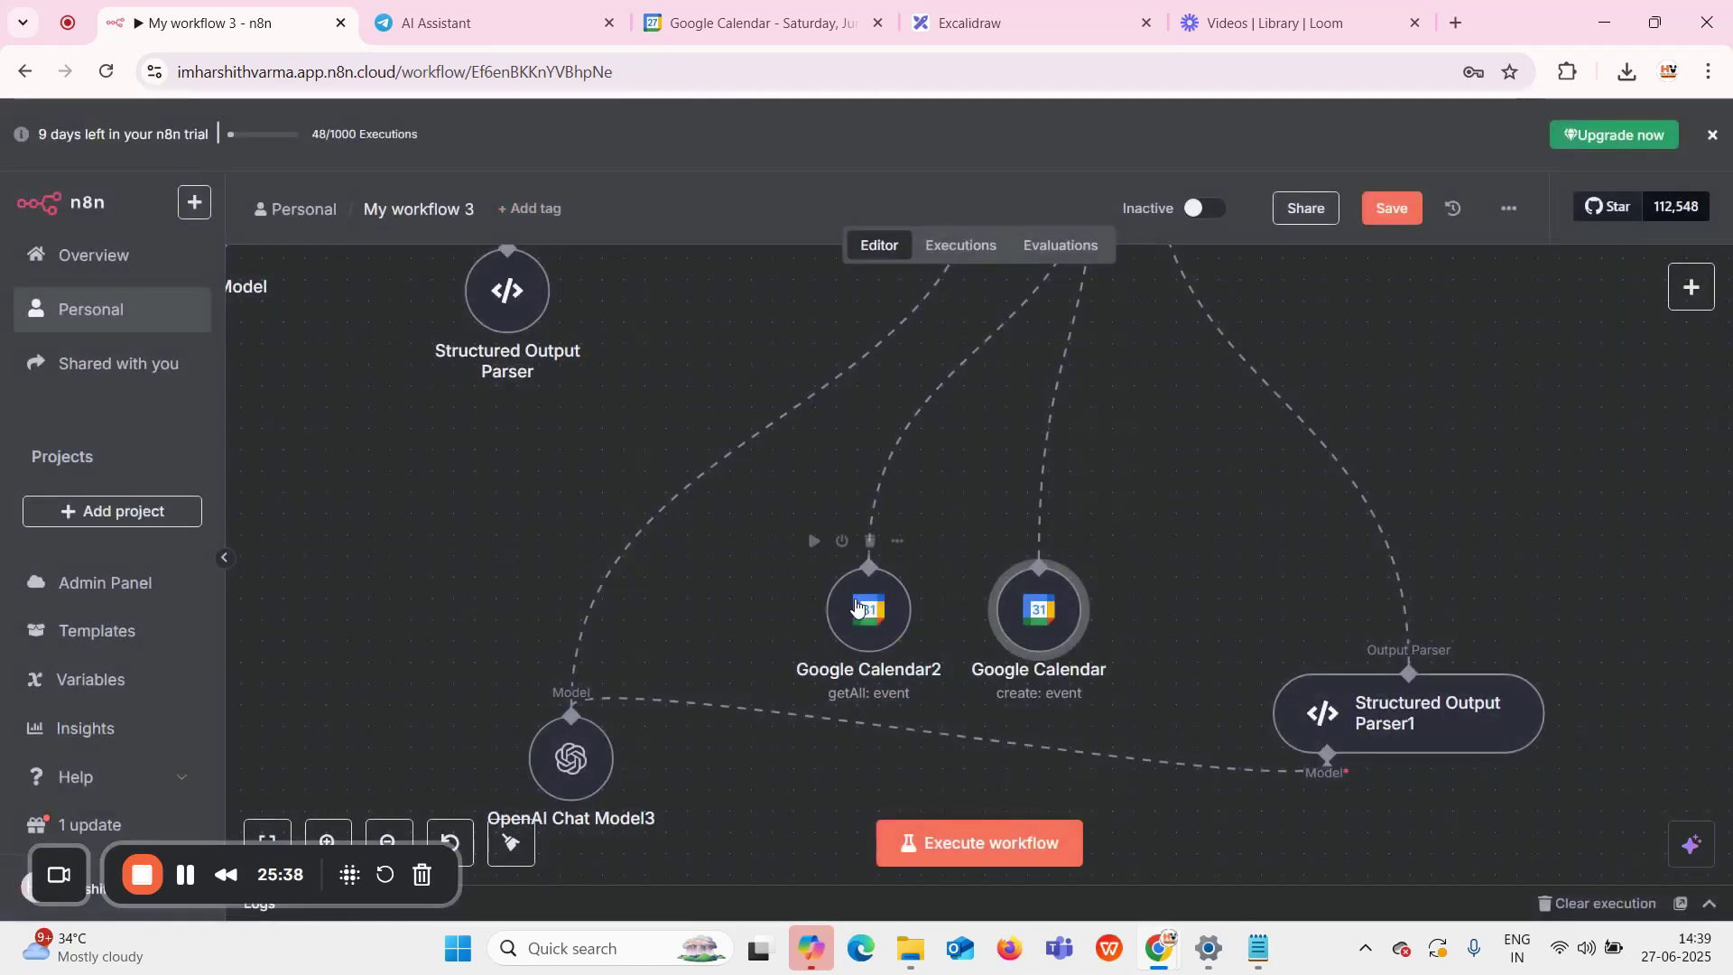
Reopen Google Calendar2 to check its Get Many operation and its After and Before range, and close it
click(868, 610)
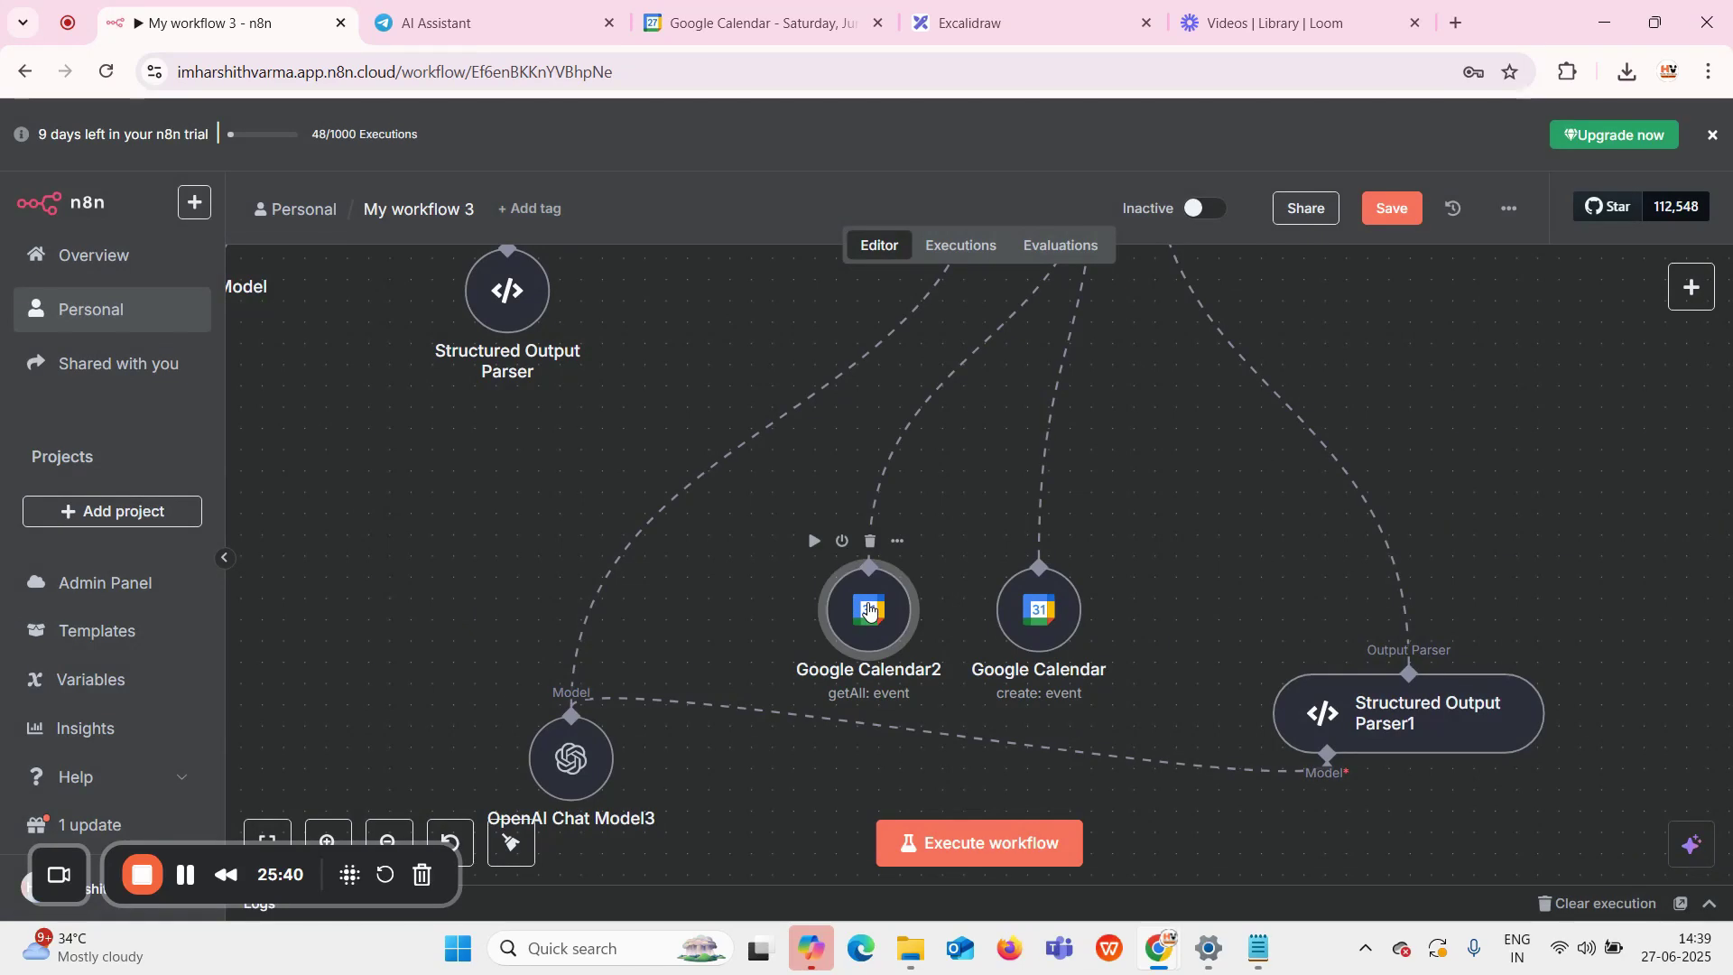
double_click(869, 610)
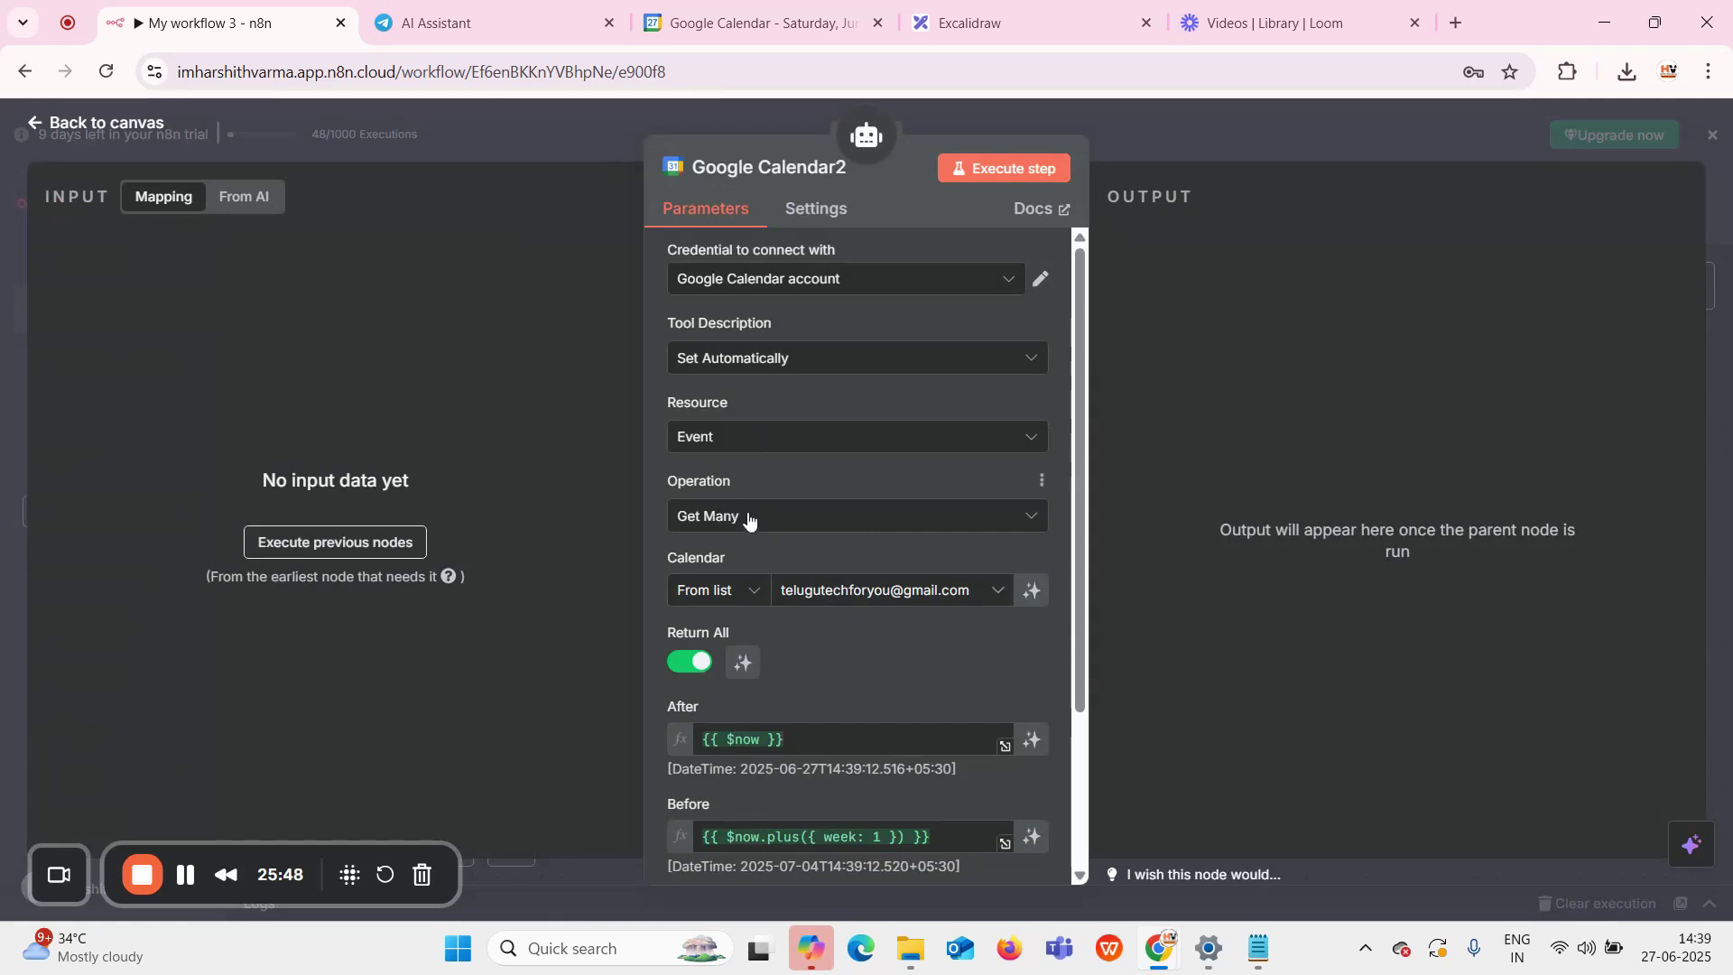
click(556, 132)
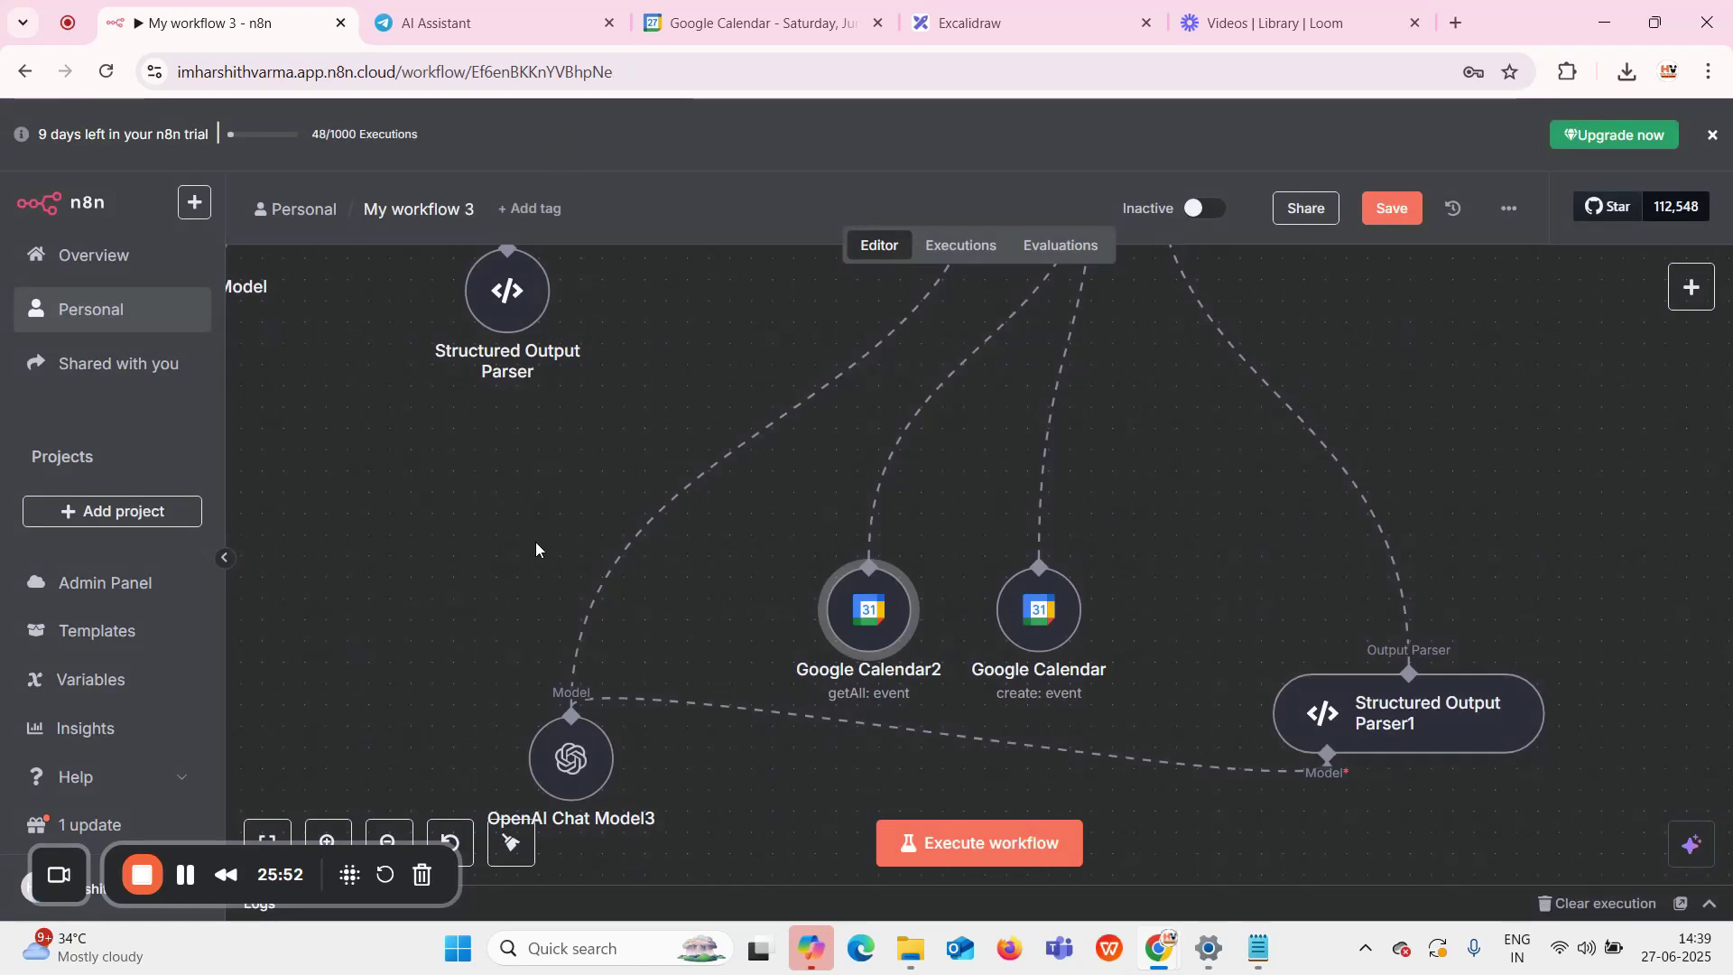
Open OpenAI Chat Model3, check its credential and selected model, and return to the canvas
click(570, 762)
double_click(570, 763)
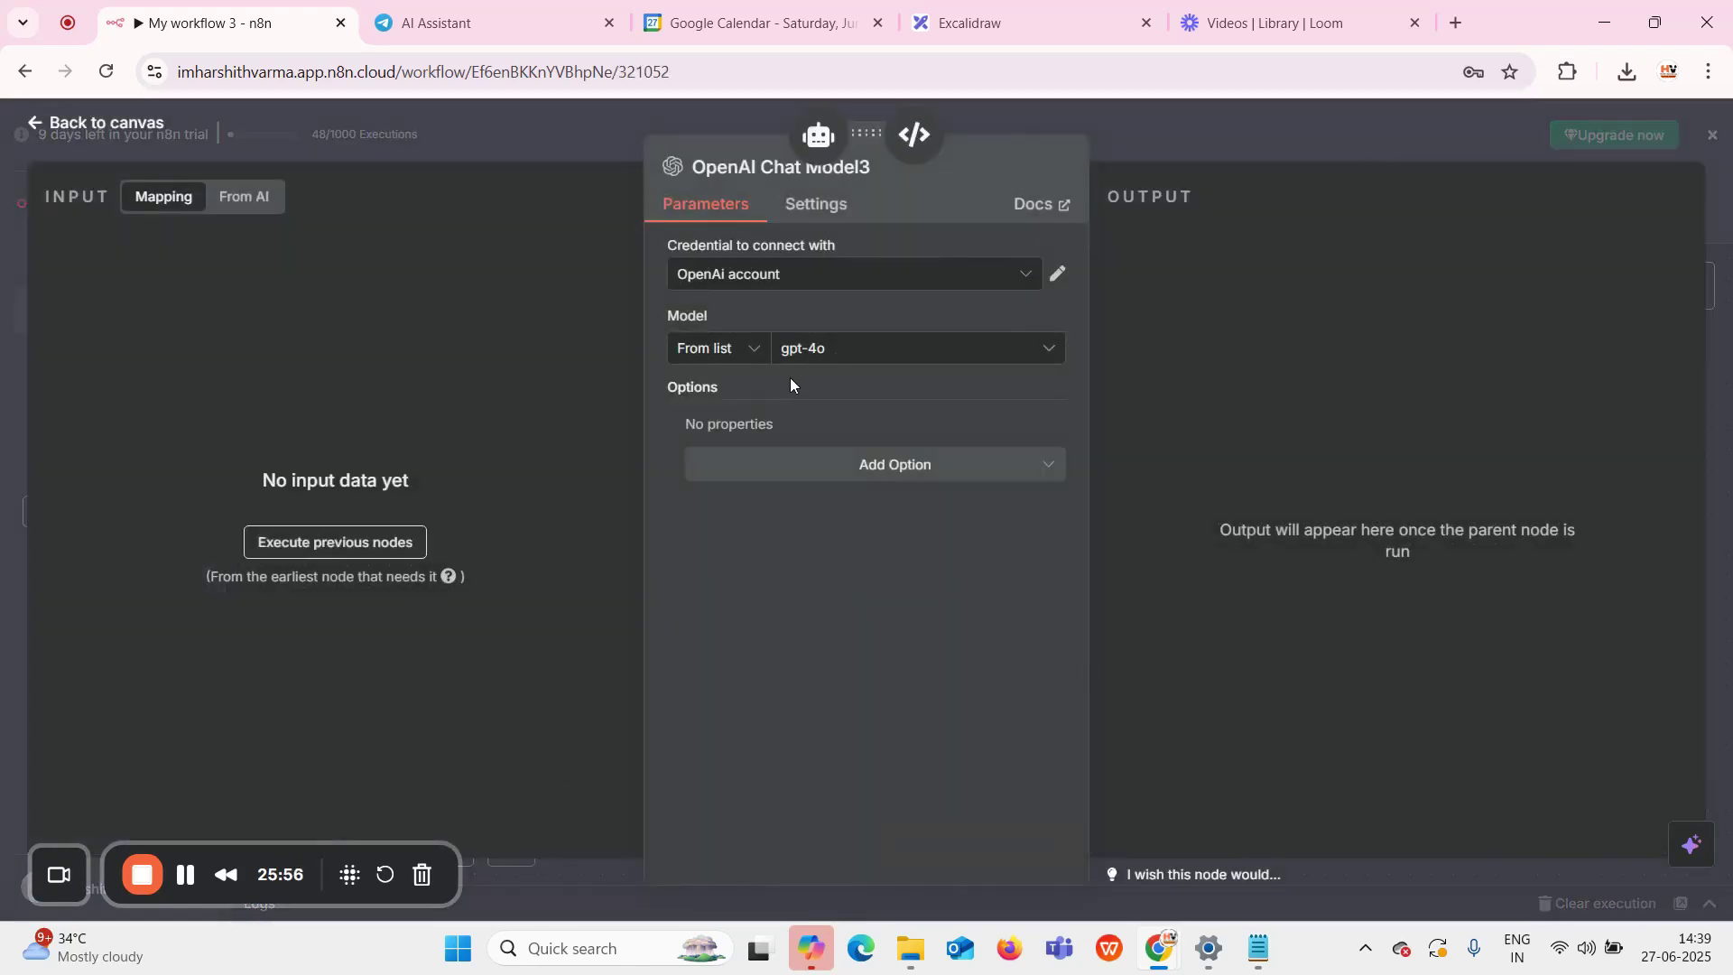
click(1201, 127)
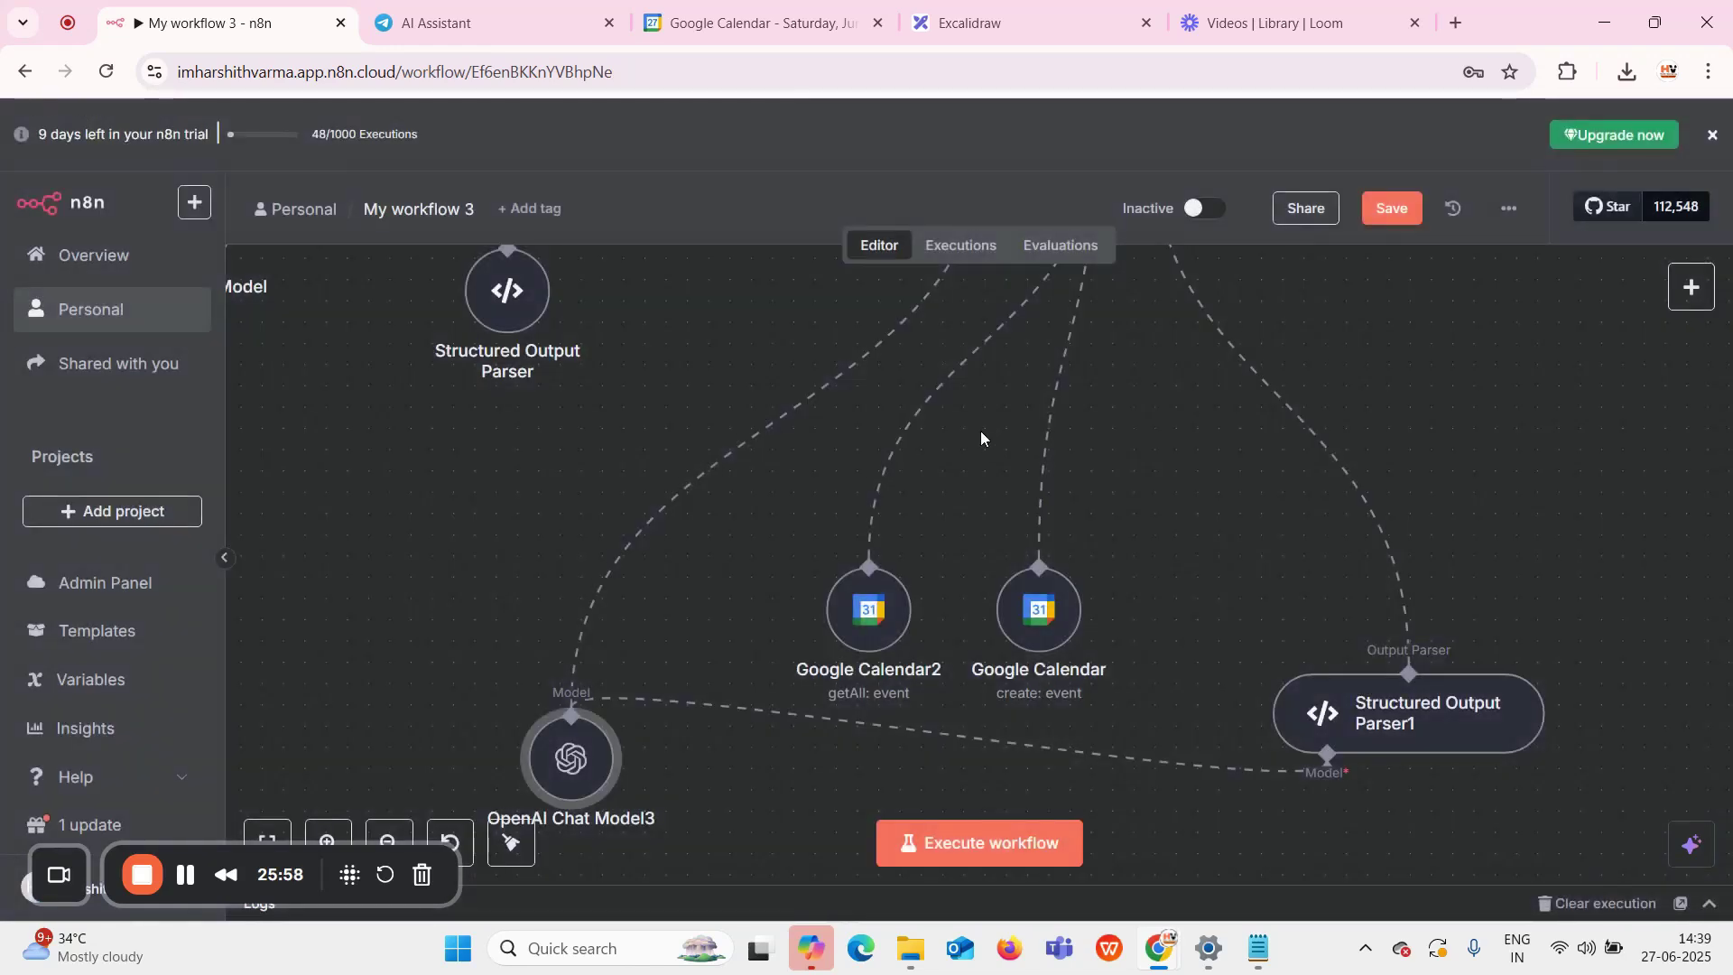
Reopen AI Agent1, reread the part of its prompt about calendar access and 15-minute slots, and close the node
scroll(945, 430, up, 5)
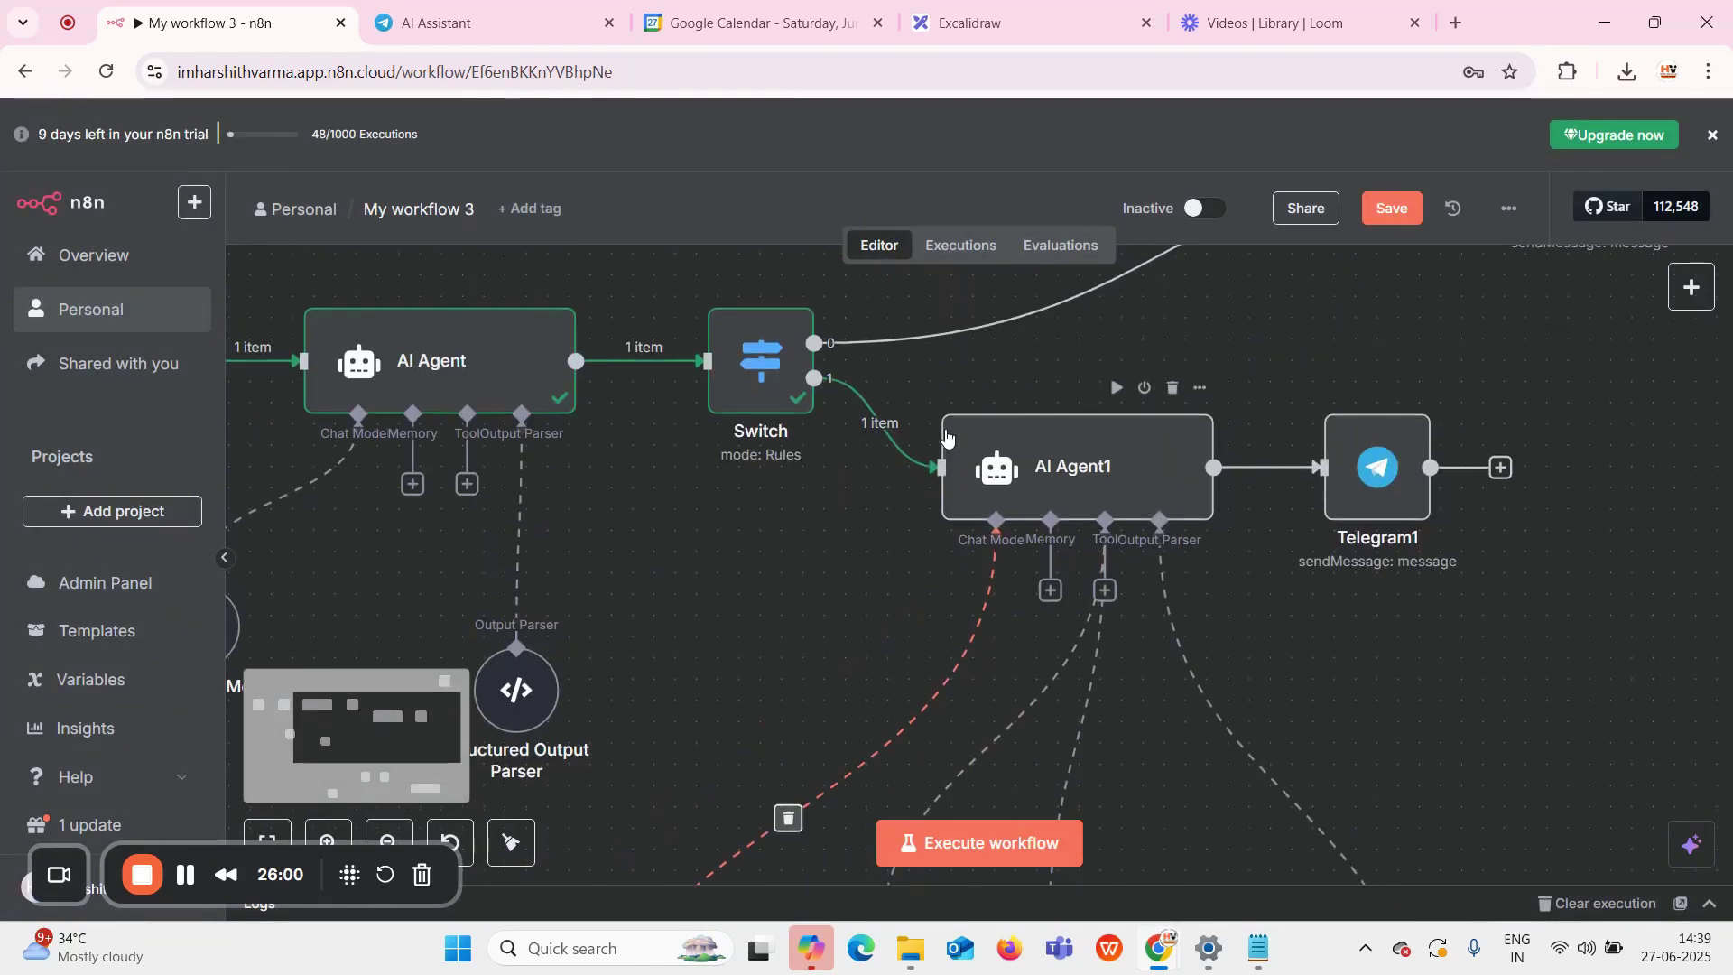
click(1026, 462)
double_click(1026, 462)
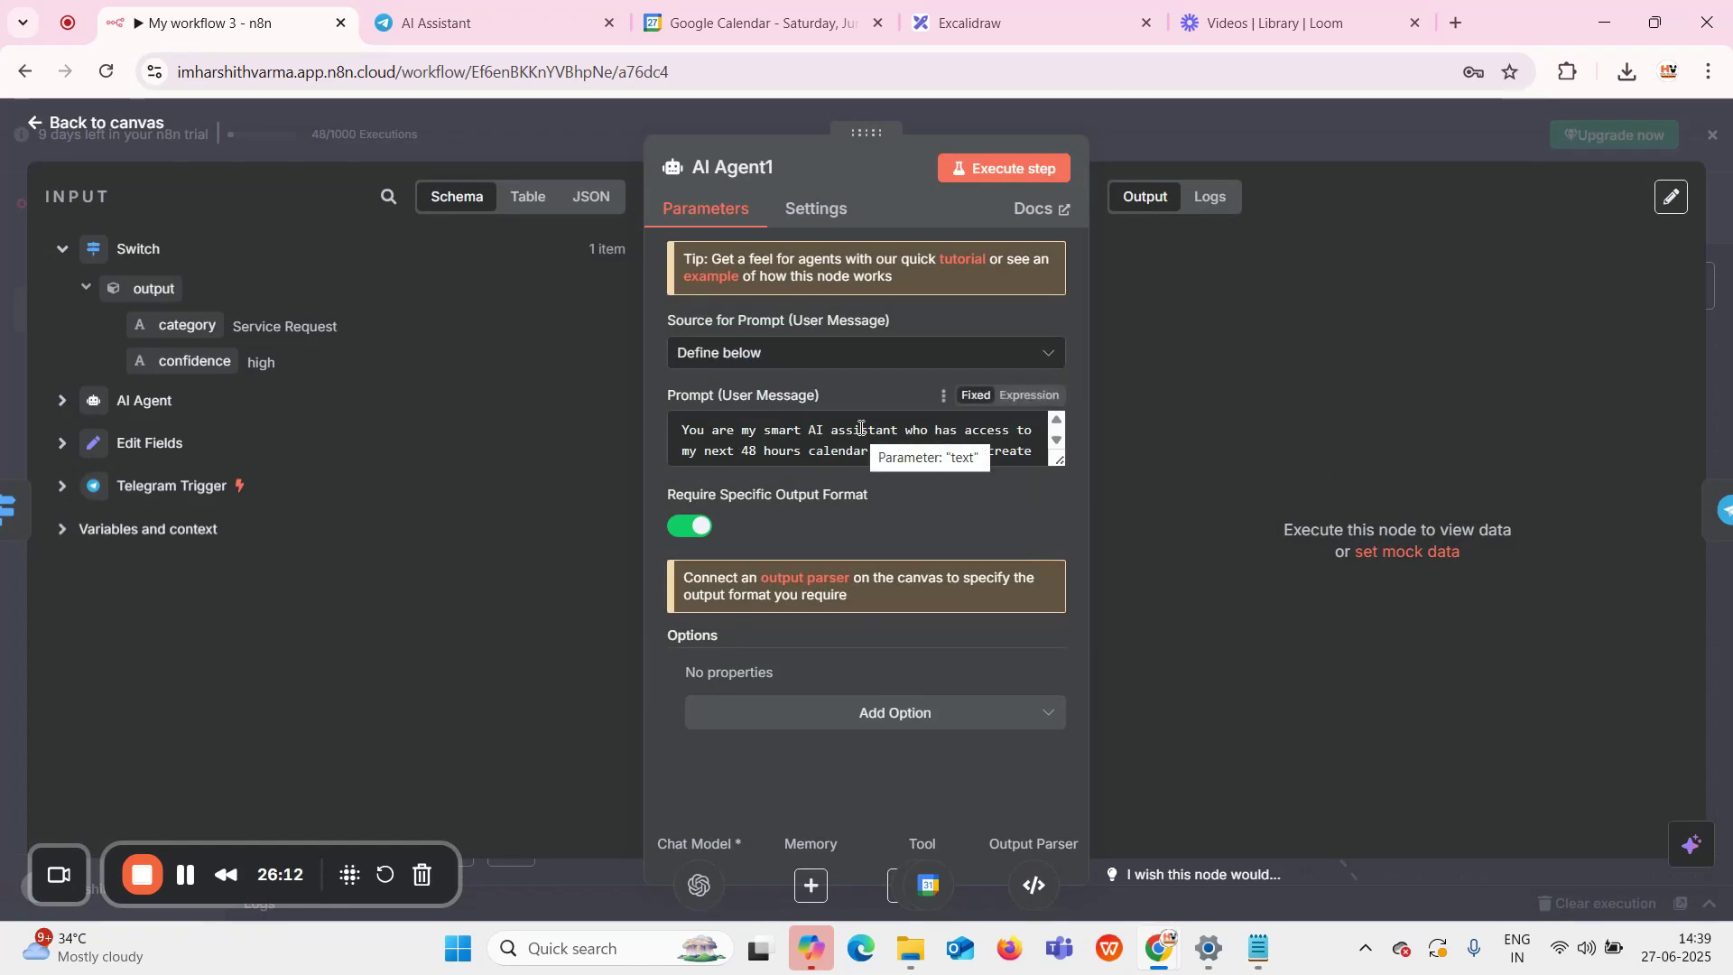
scroll(861, 428, down, 2)
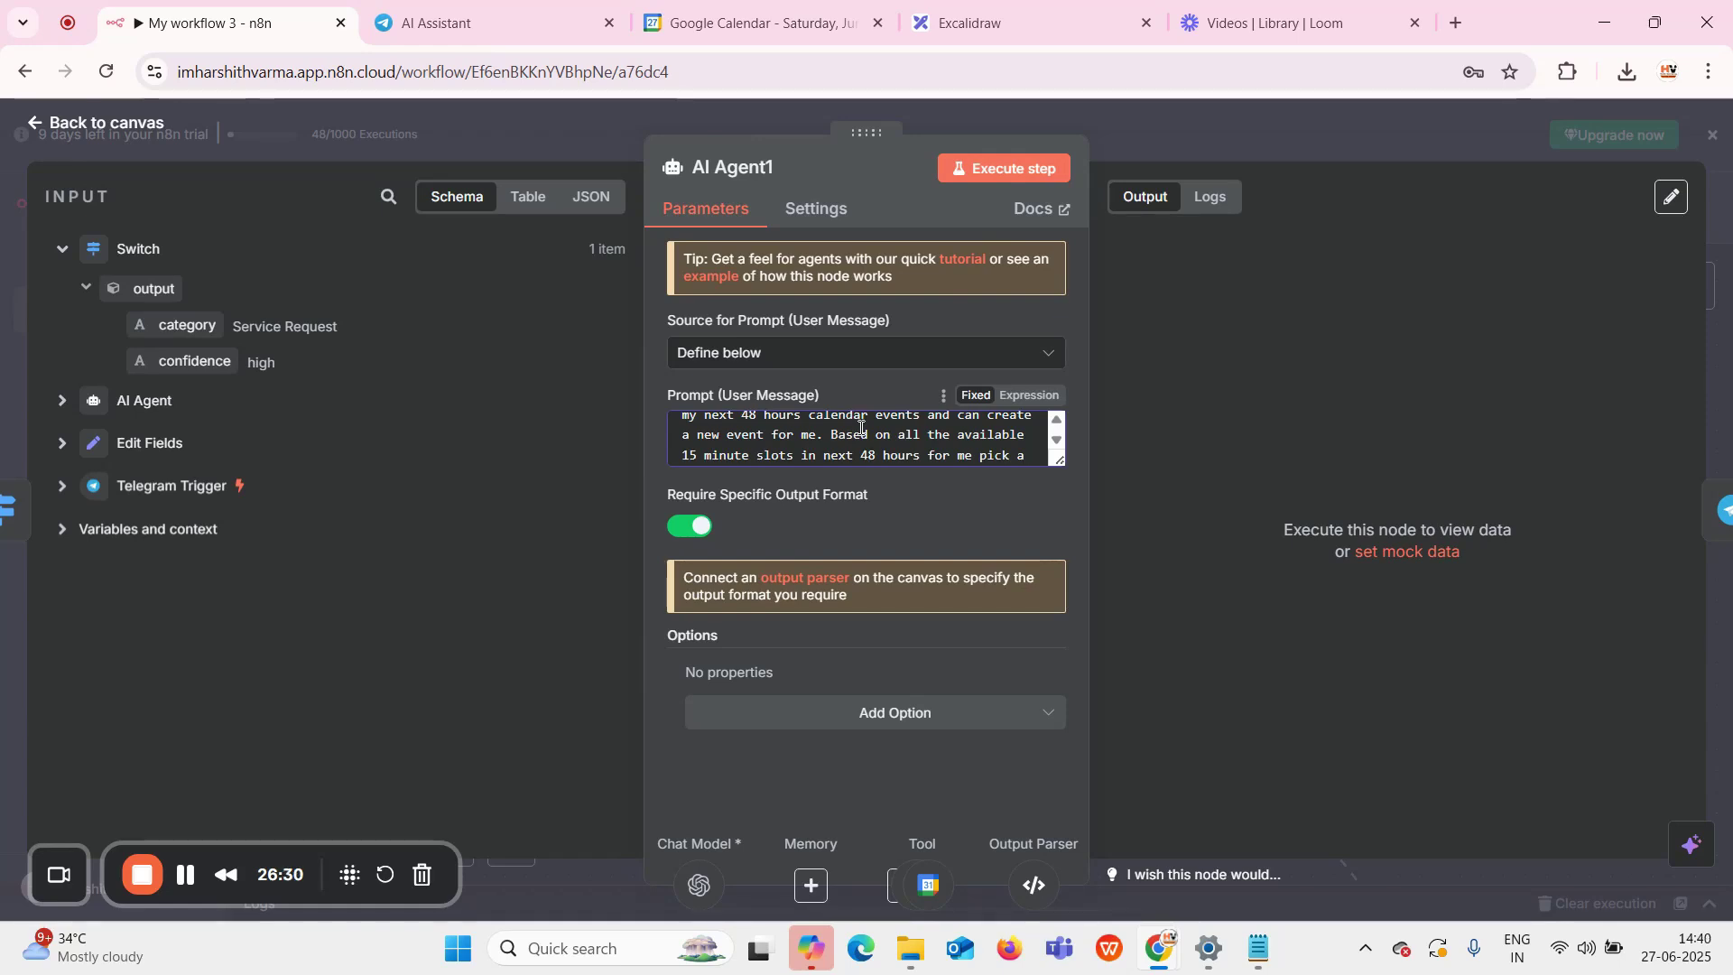
click(593, 130)
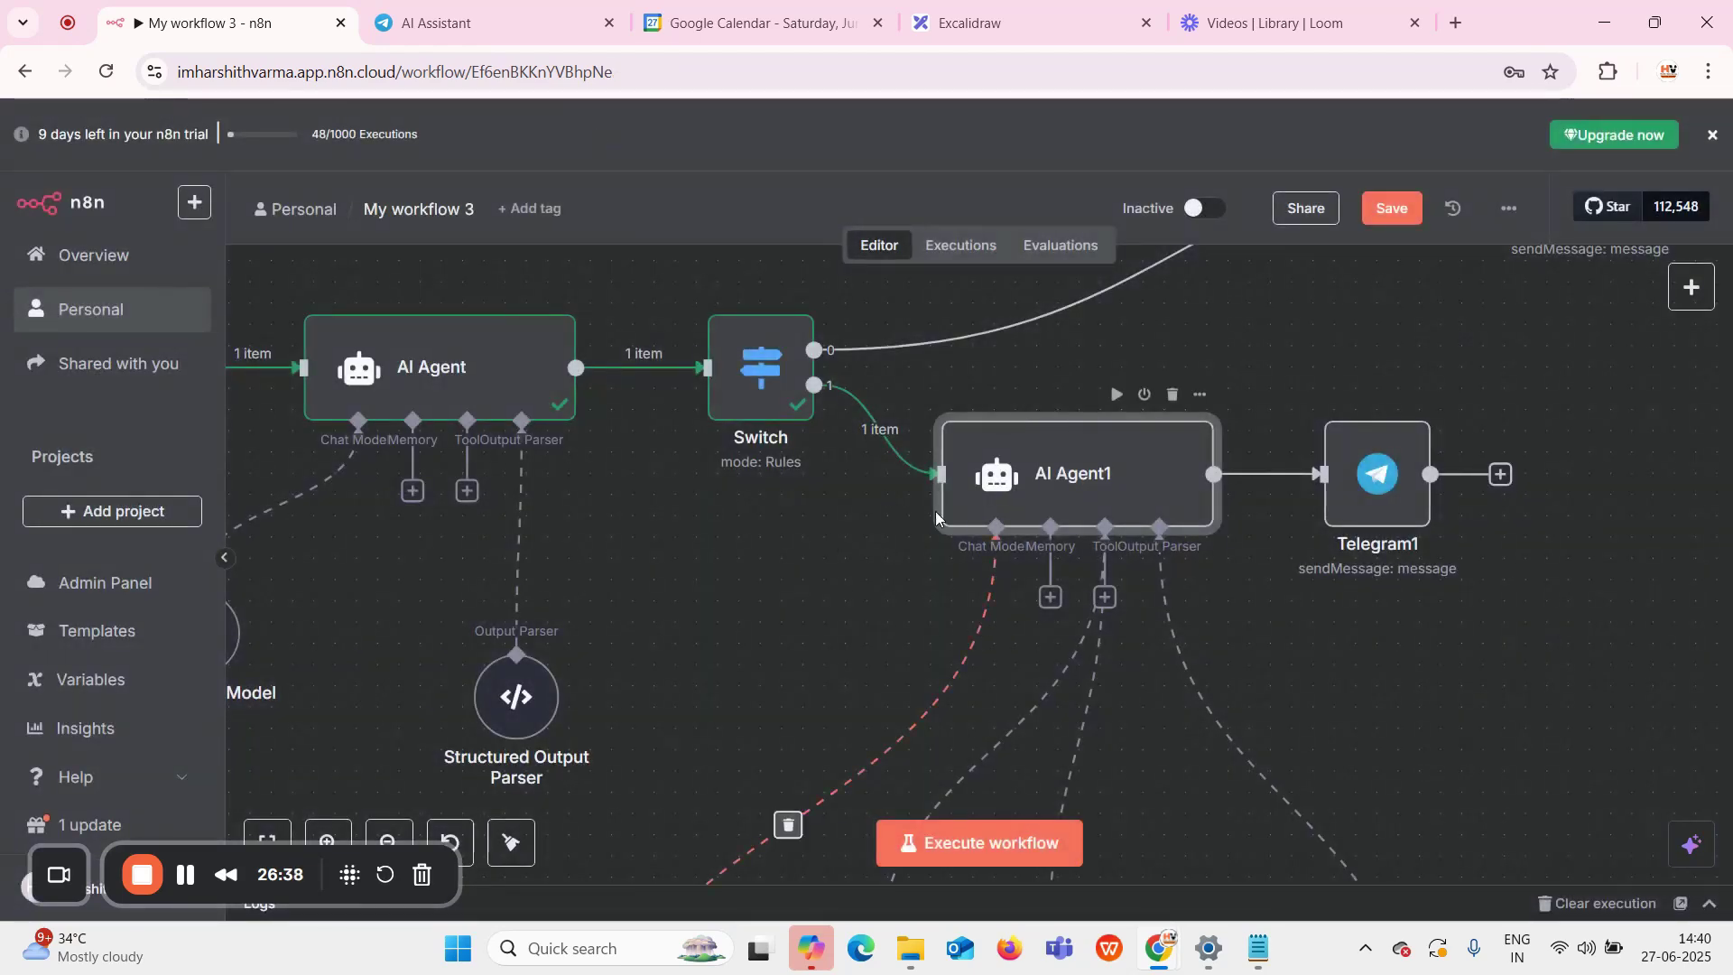
Open Structured Output Parser1 connected to AI Agent1
scroll(821, 619, down, 6)
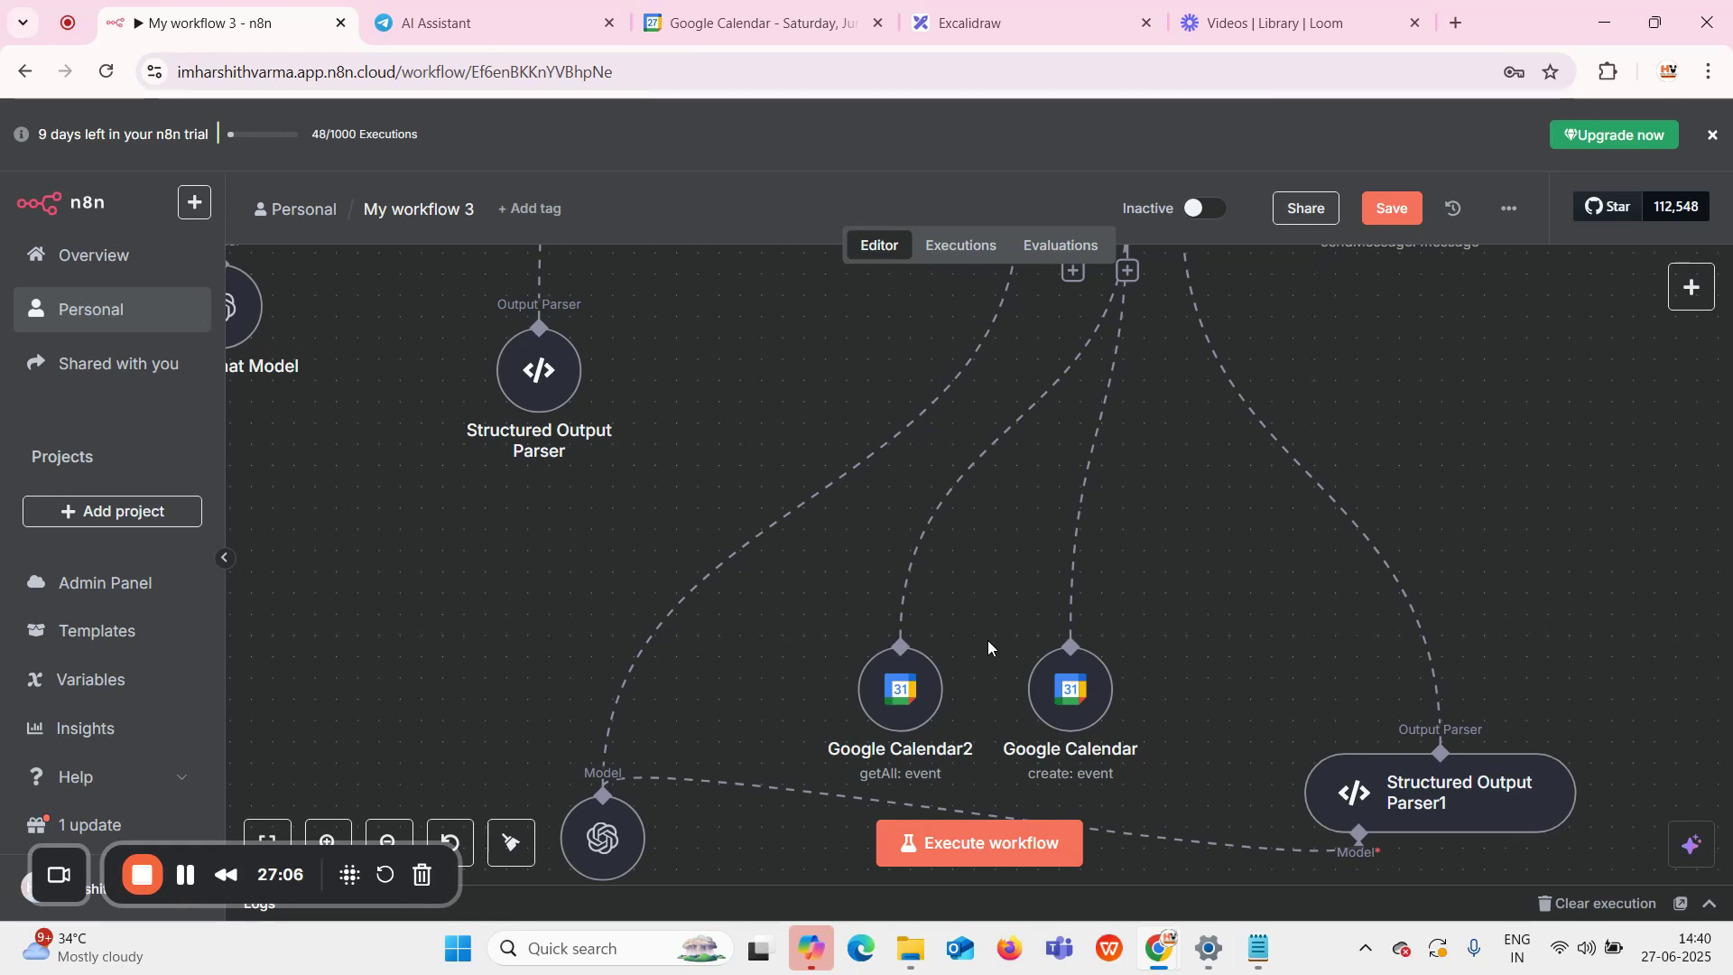
scroll(988, 641, down, 2)
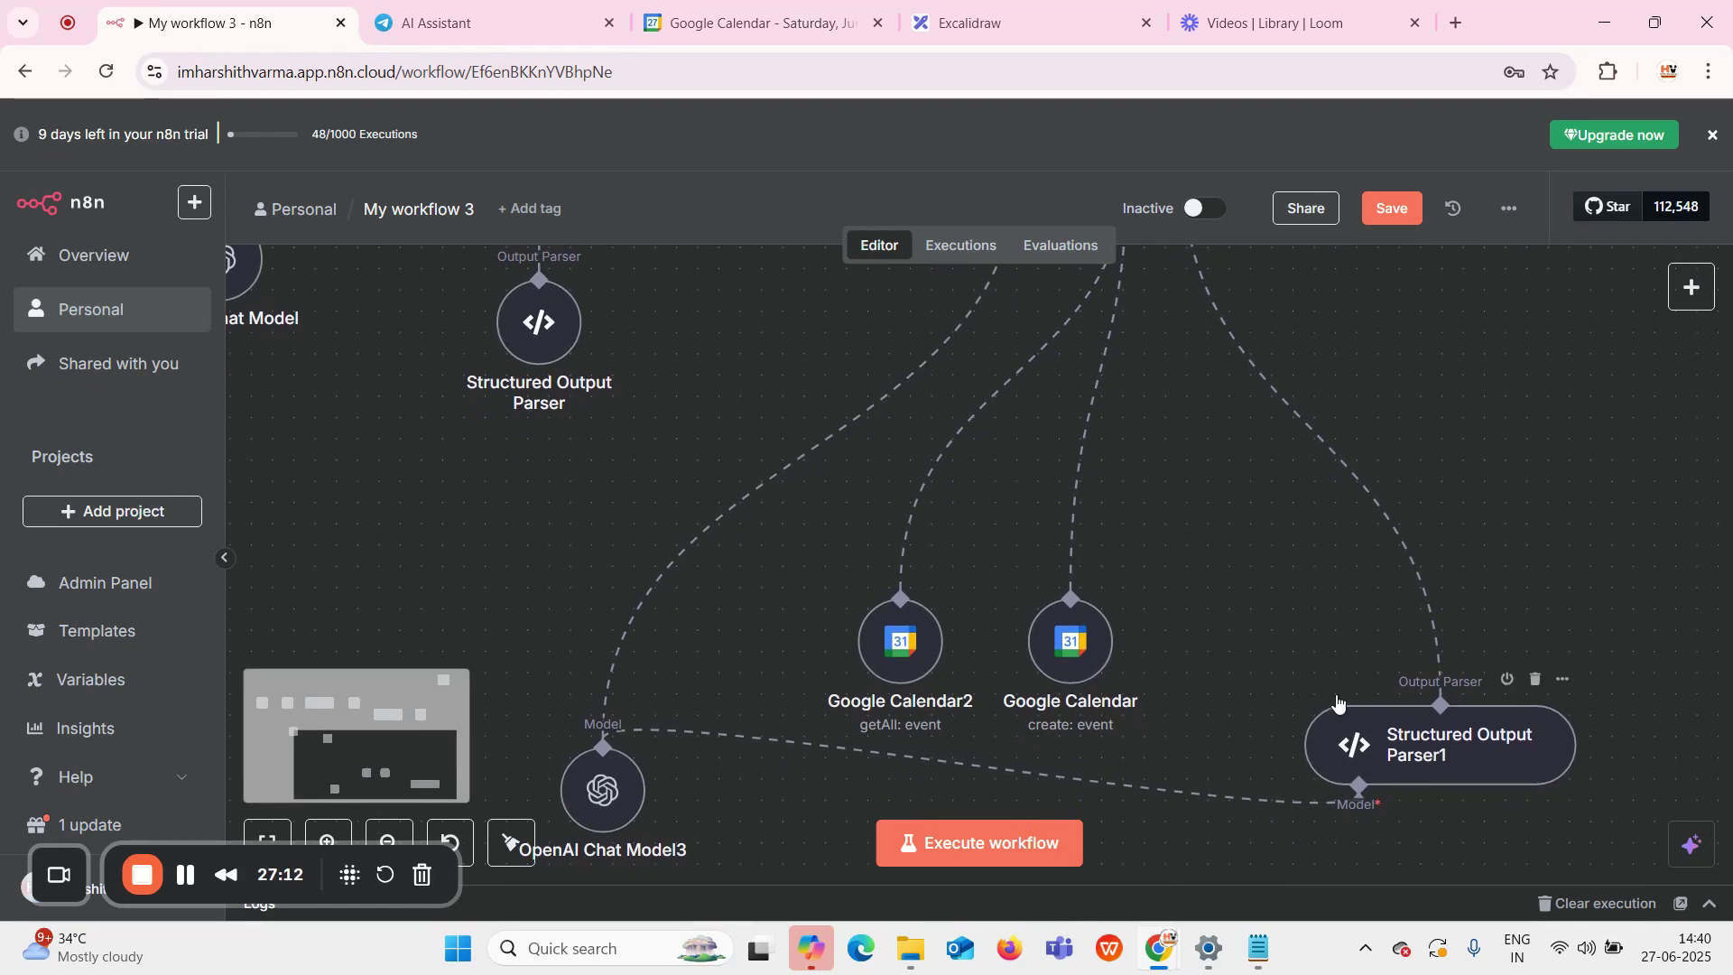
double_click(1404, 753)
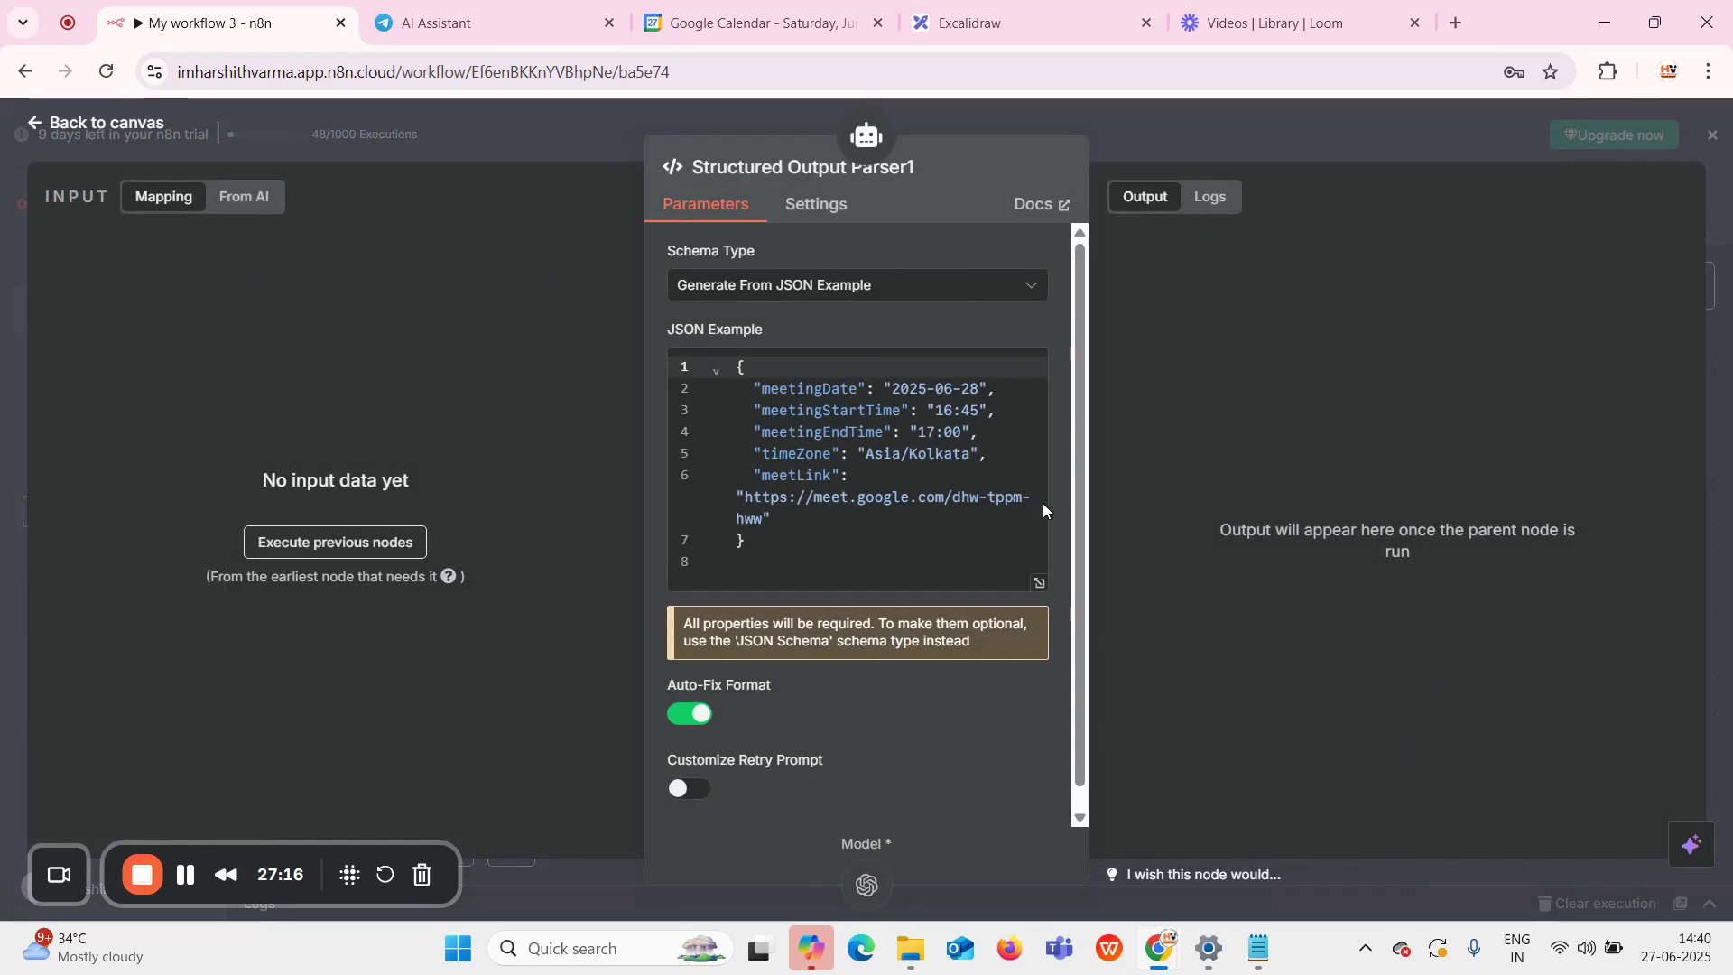
click(763, 581)
key(BackSpace)
key(BackSpace)
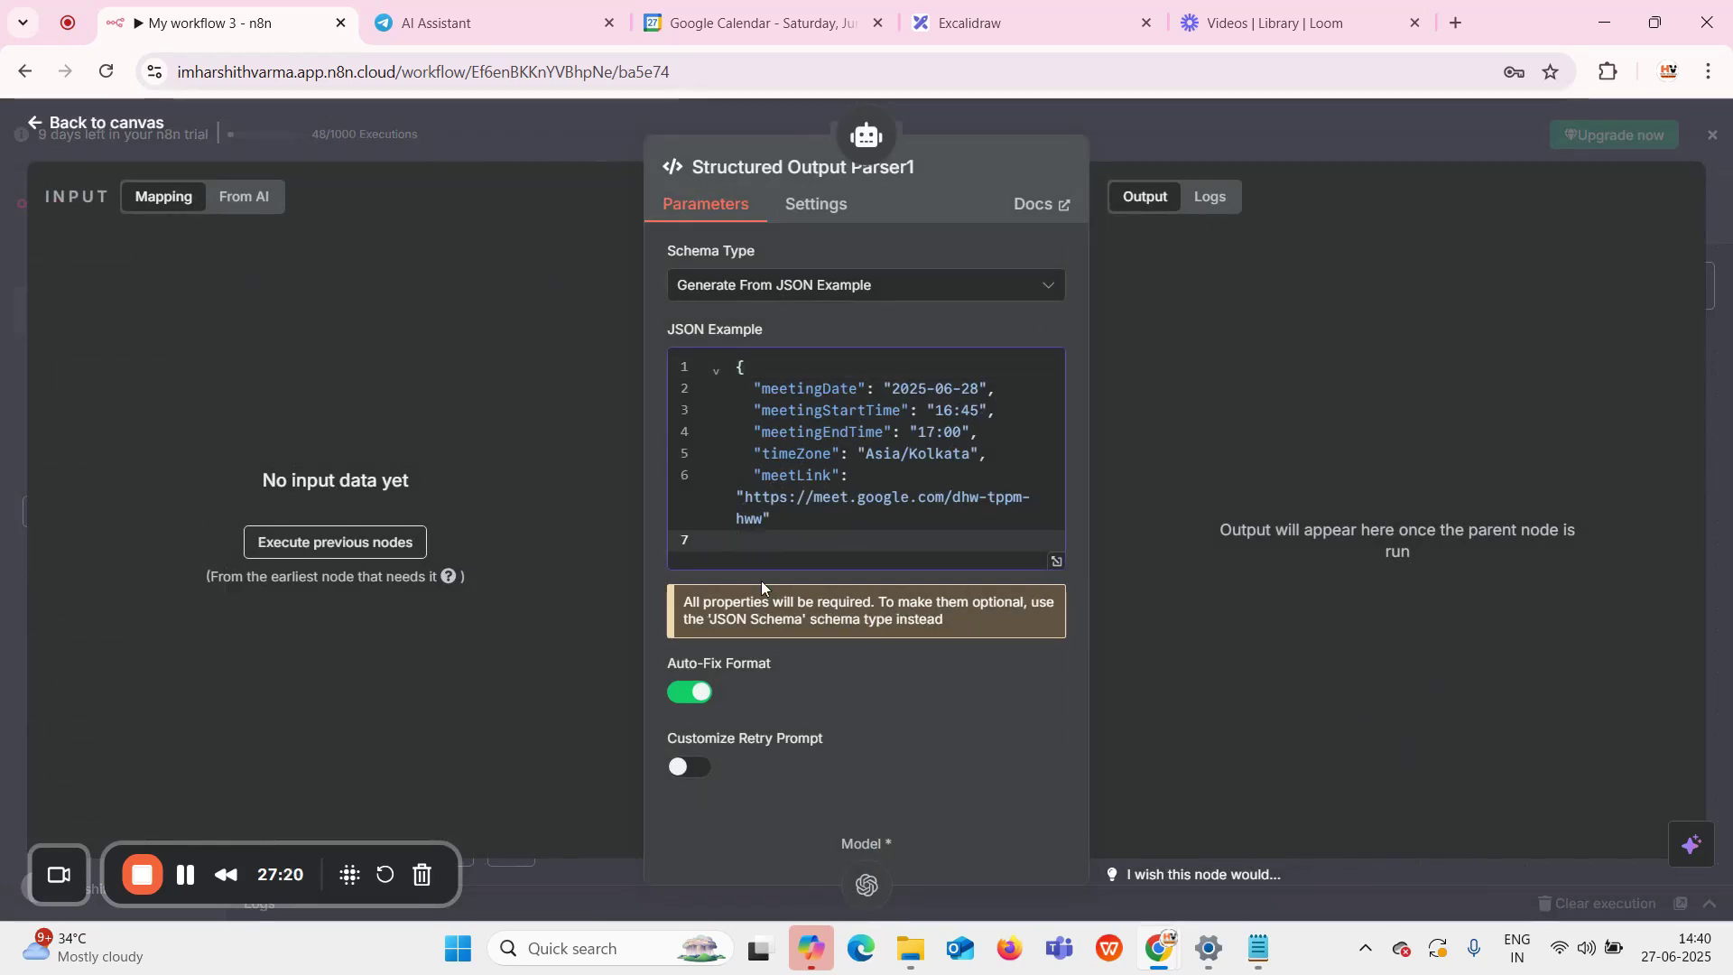
key(ctrl+z)
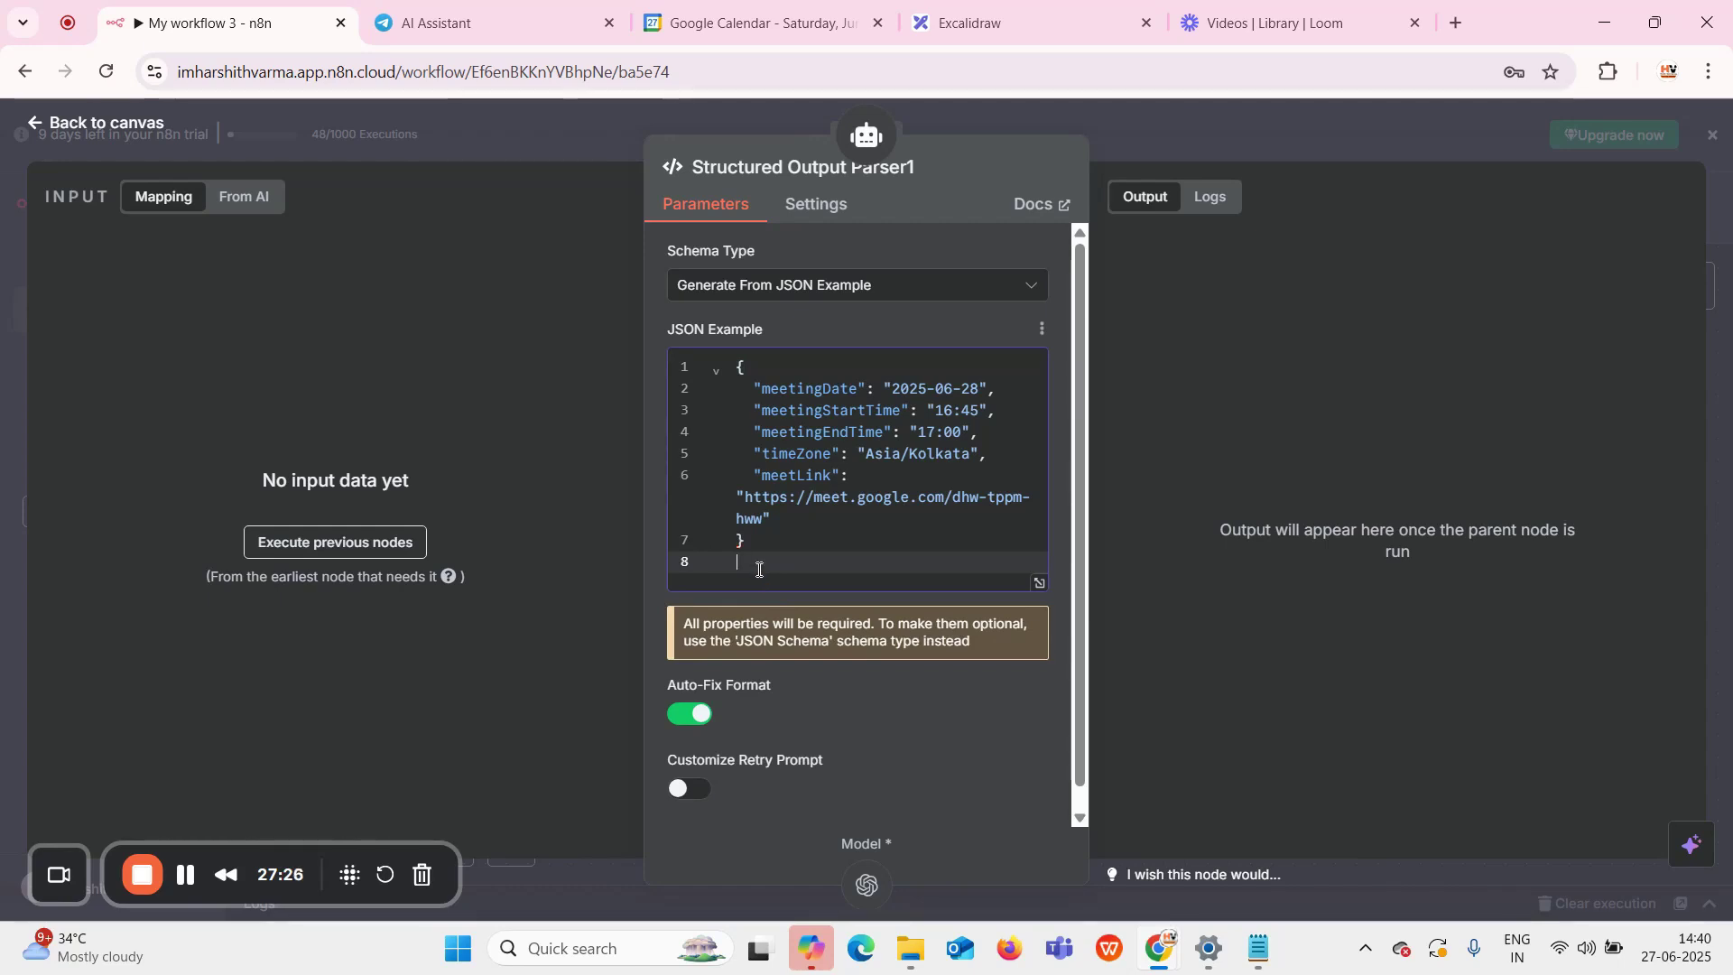
Examine the meeting date, start and end time, time zone and Meet link fields in the parser's JSON example, and close the node
drag(749, 563, 711, 371)
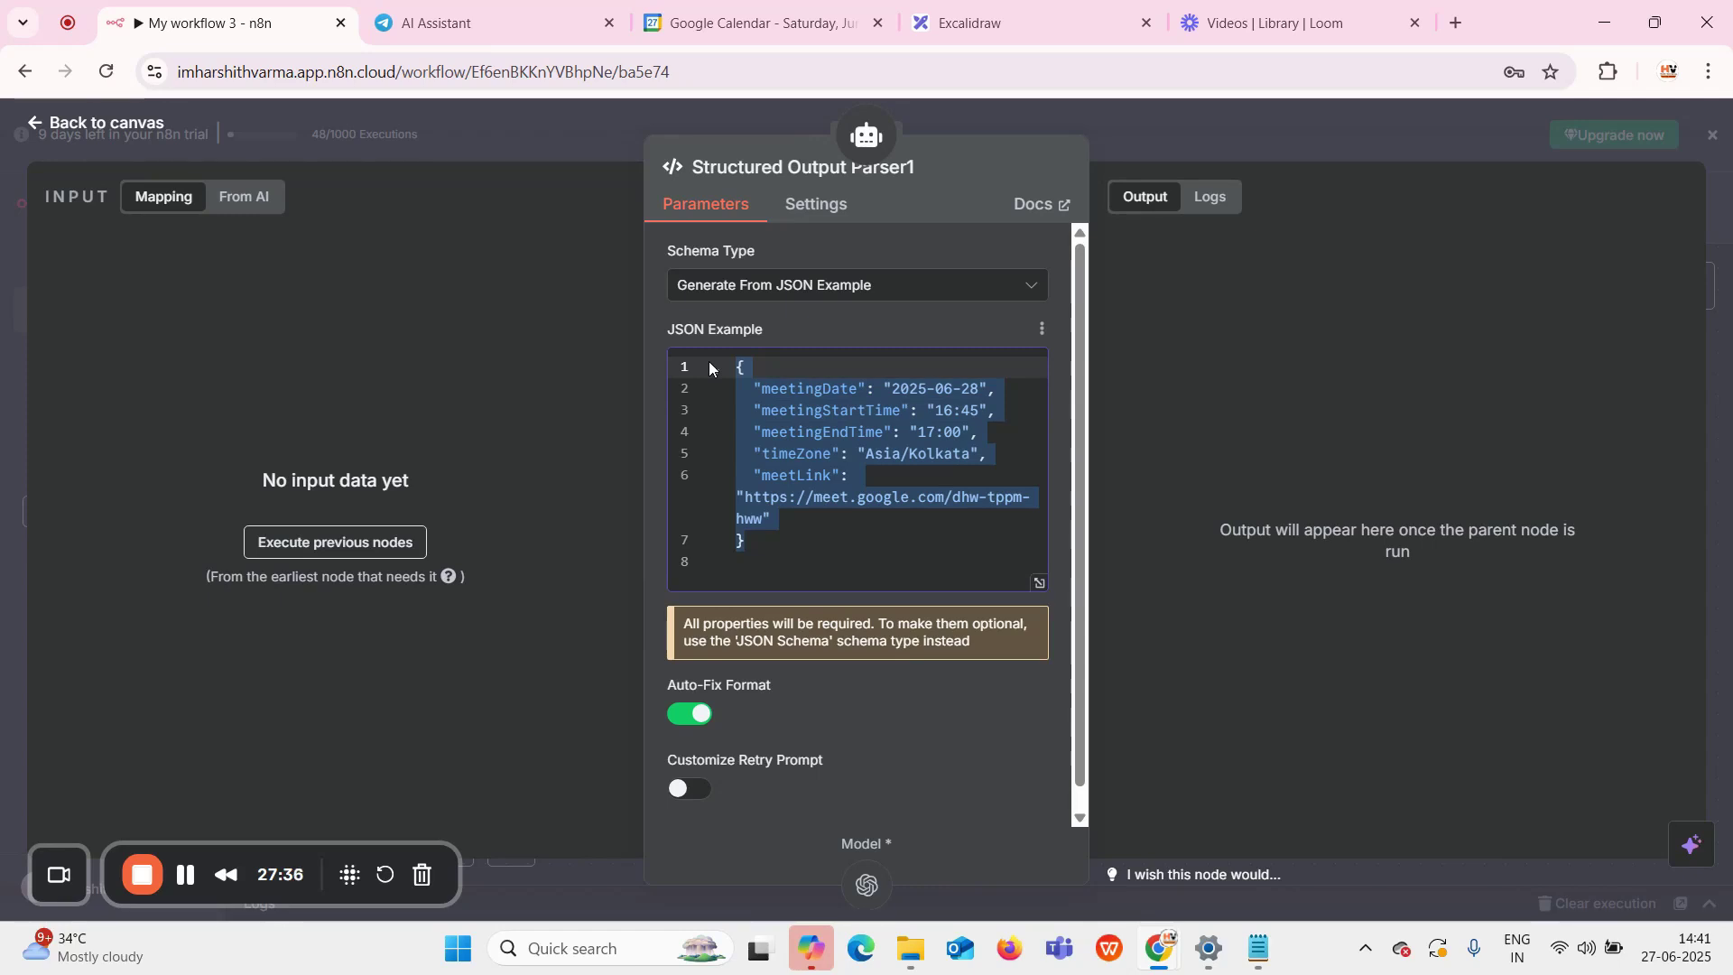
click(763, 398)
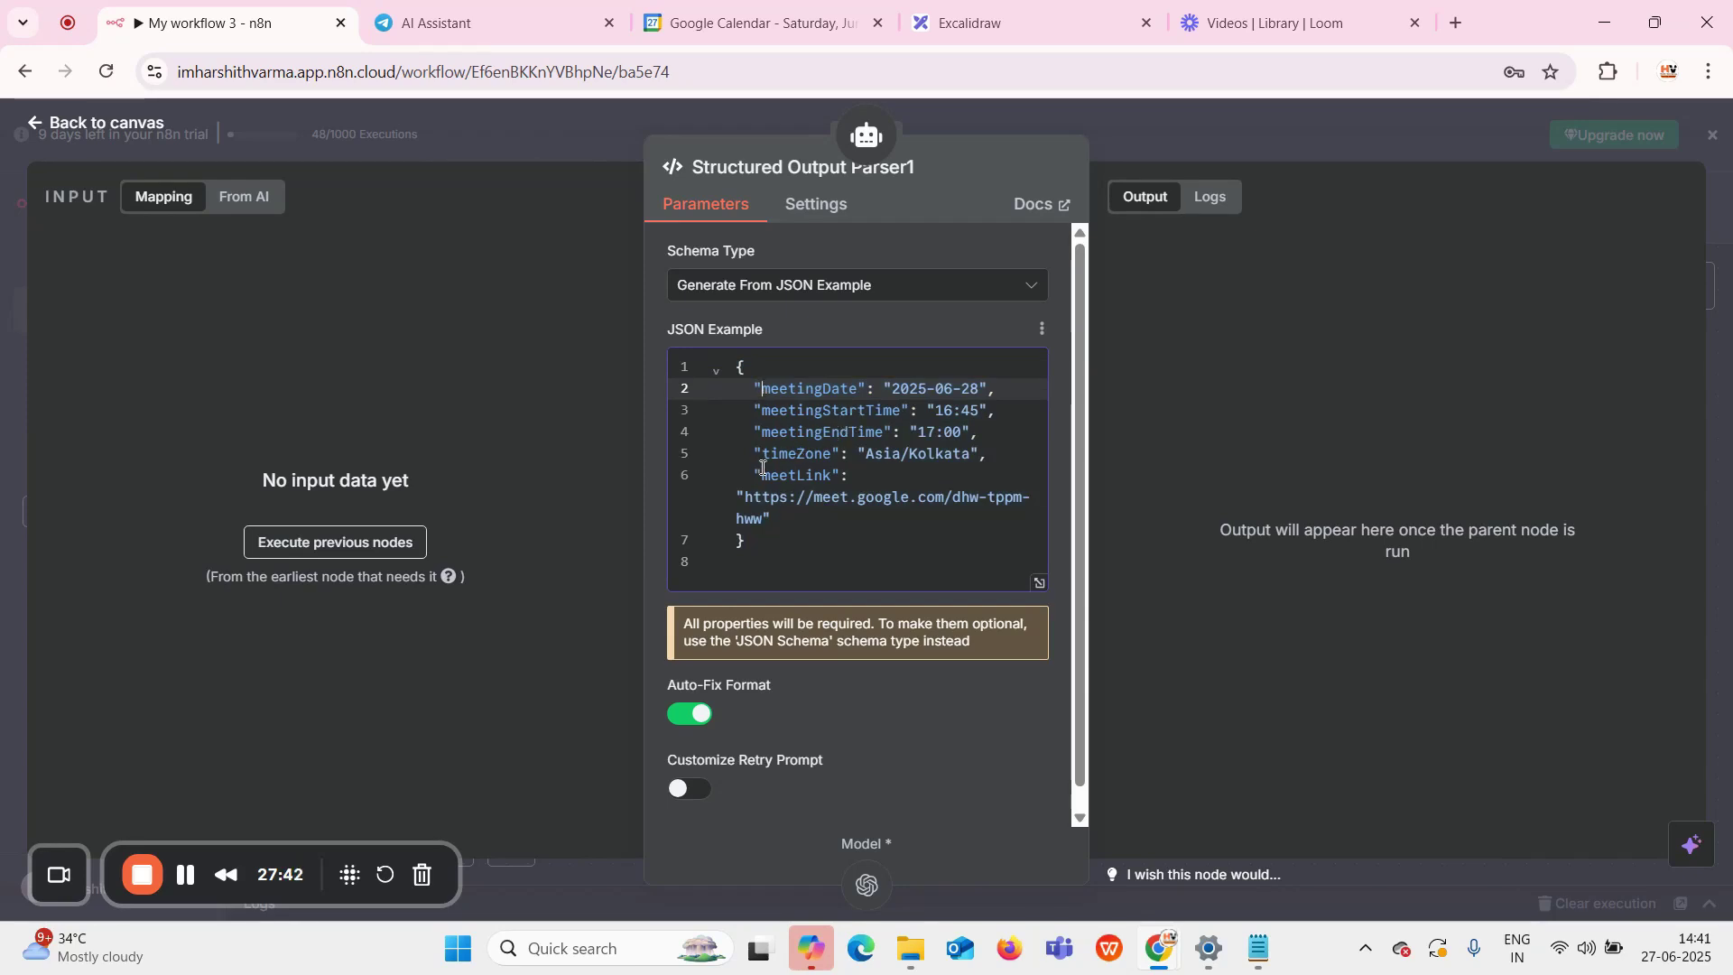
click(1161, 135)
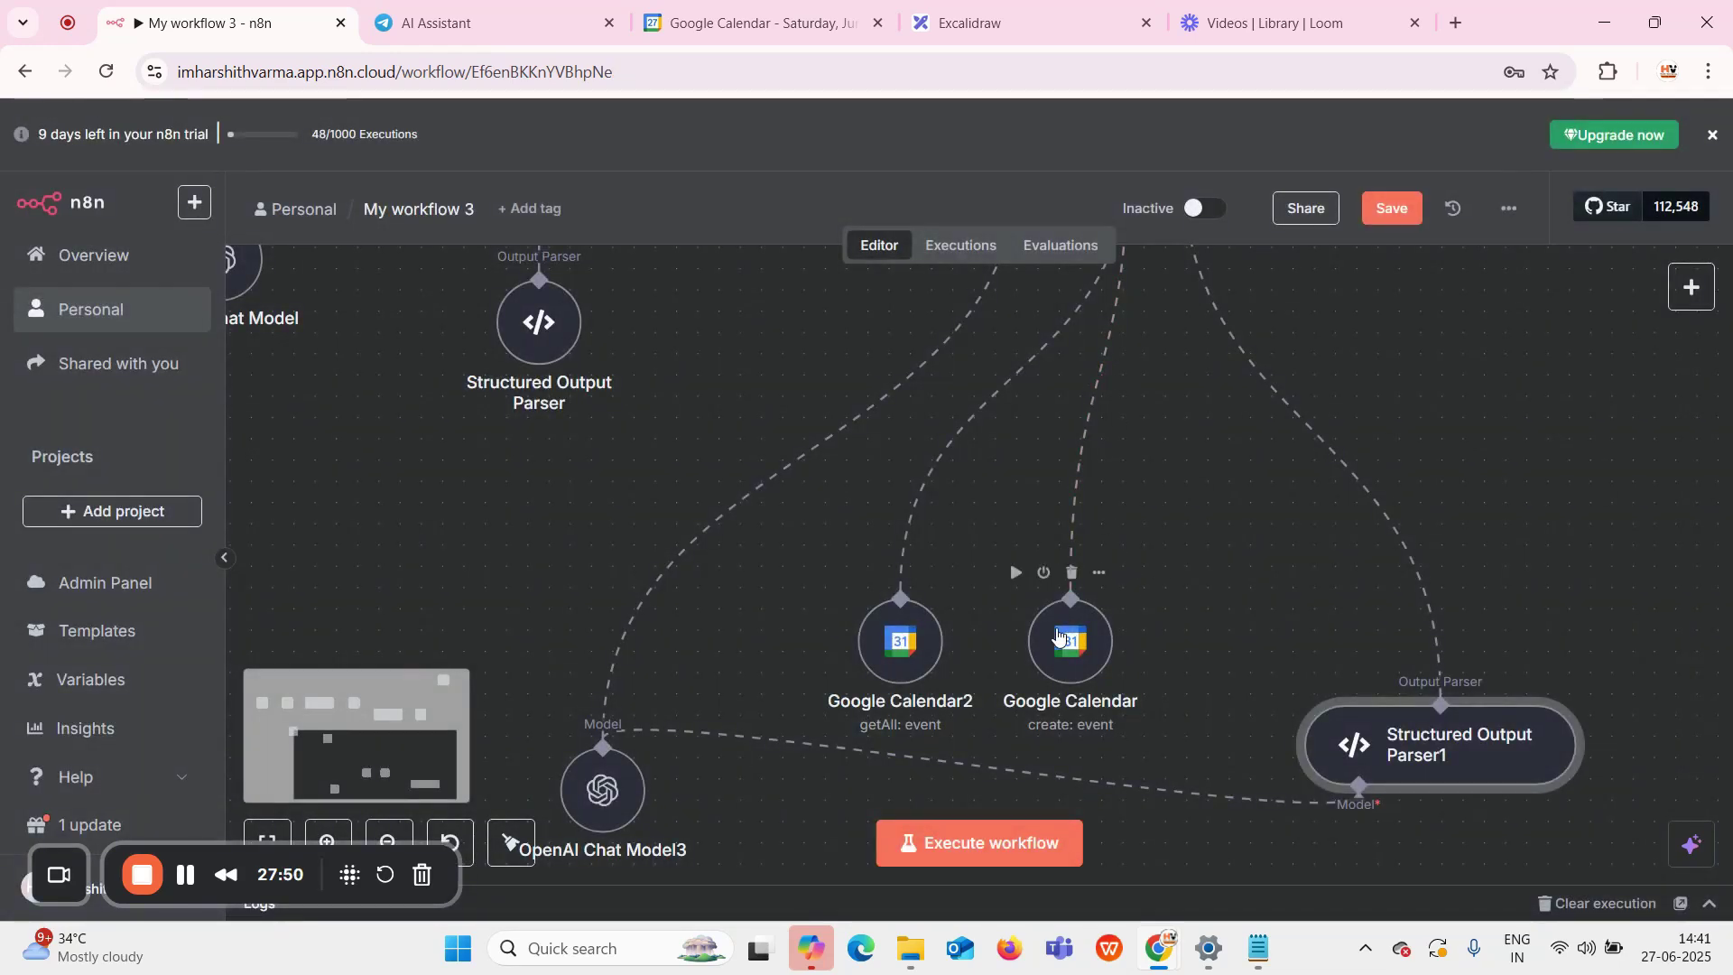
Reopen the event-creating Google Calendar node, clear the automatic Start definition and let the model define Start again
click(1059, 639)
double_click(1059, 638)
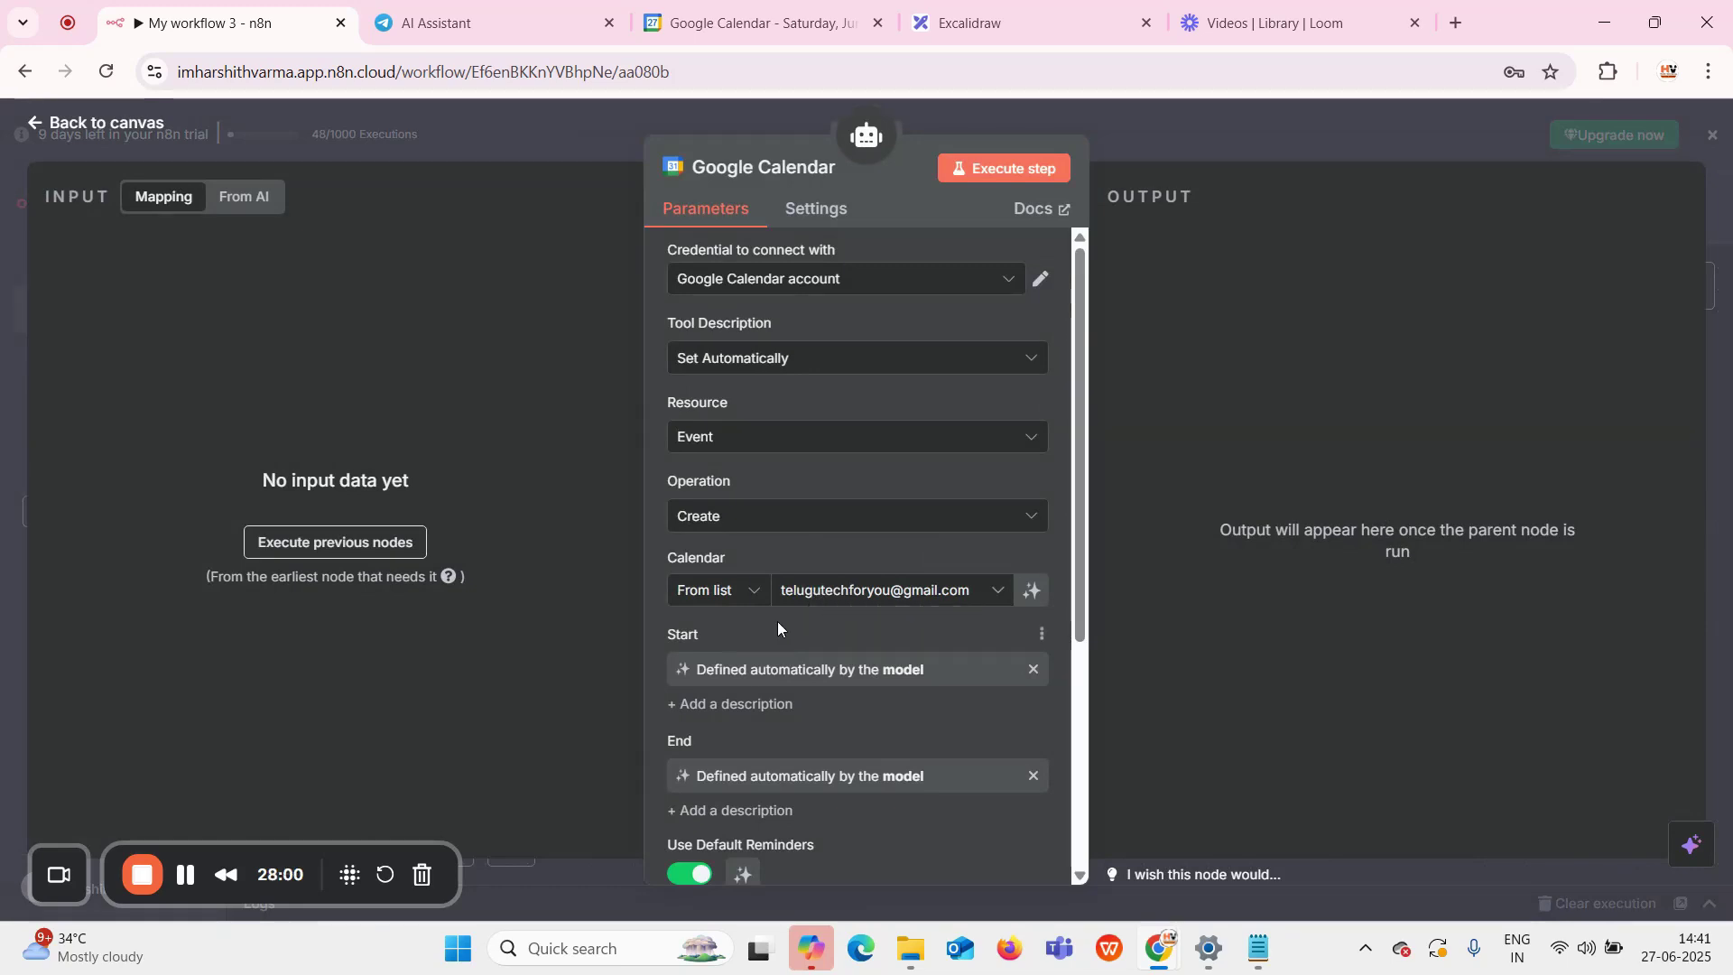
scroll(778, 621, down, 2)
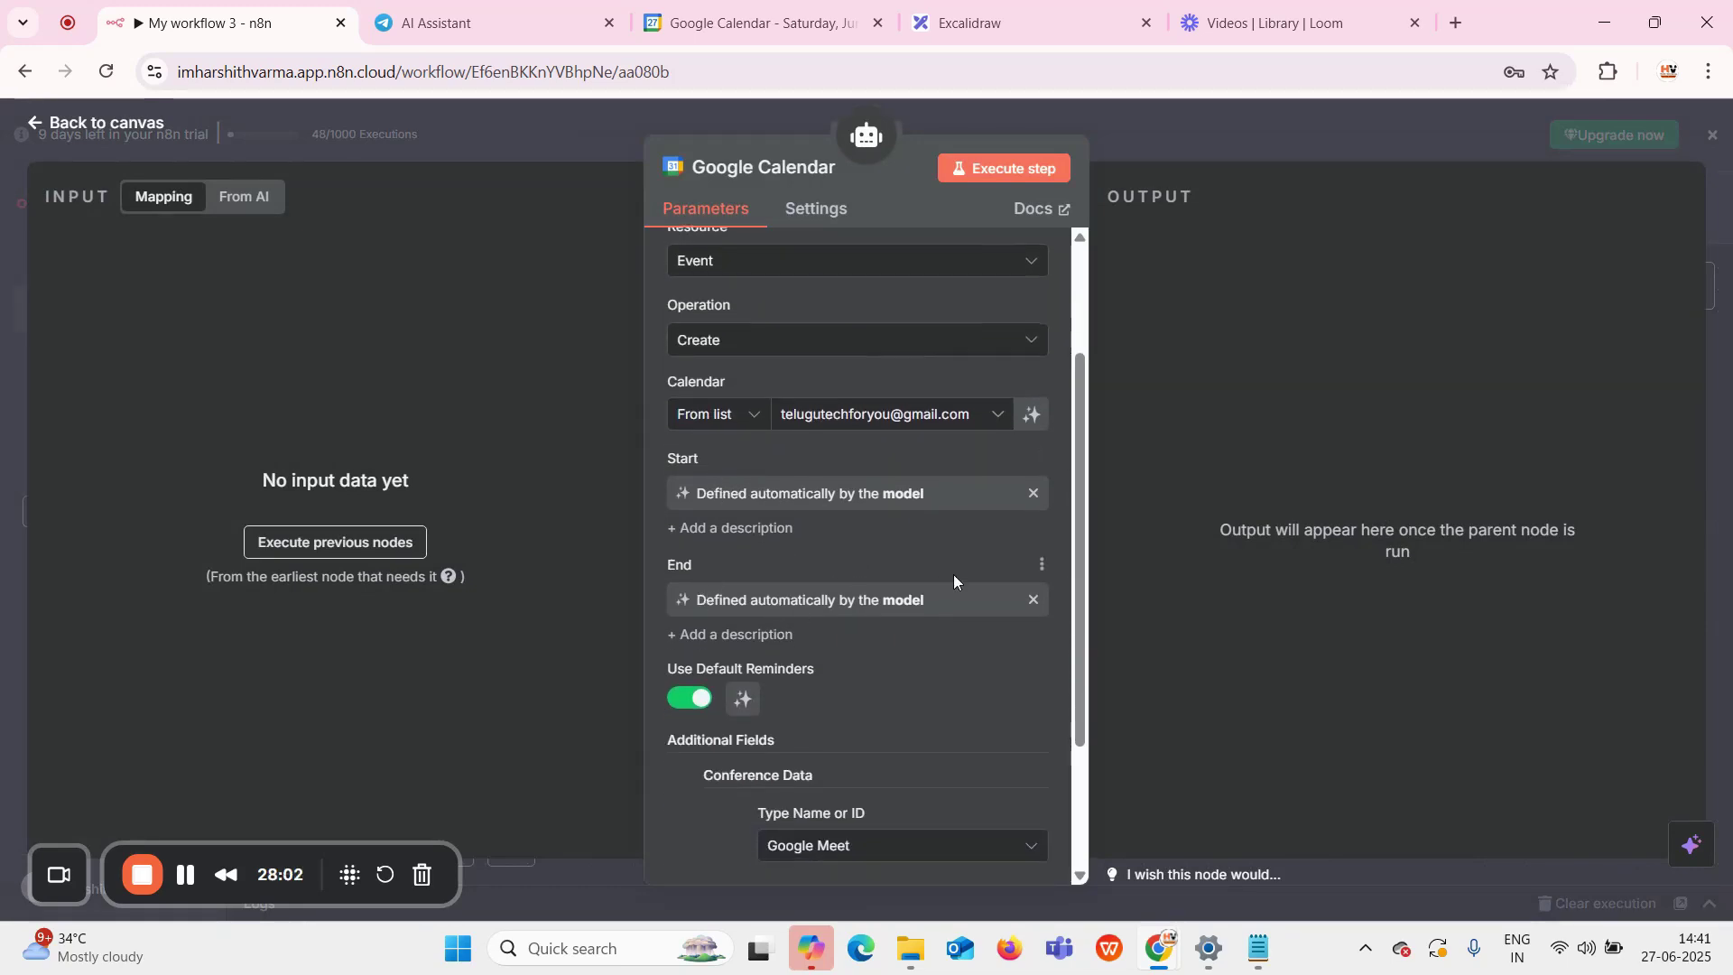
click(1032, 495)
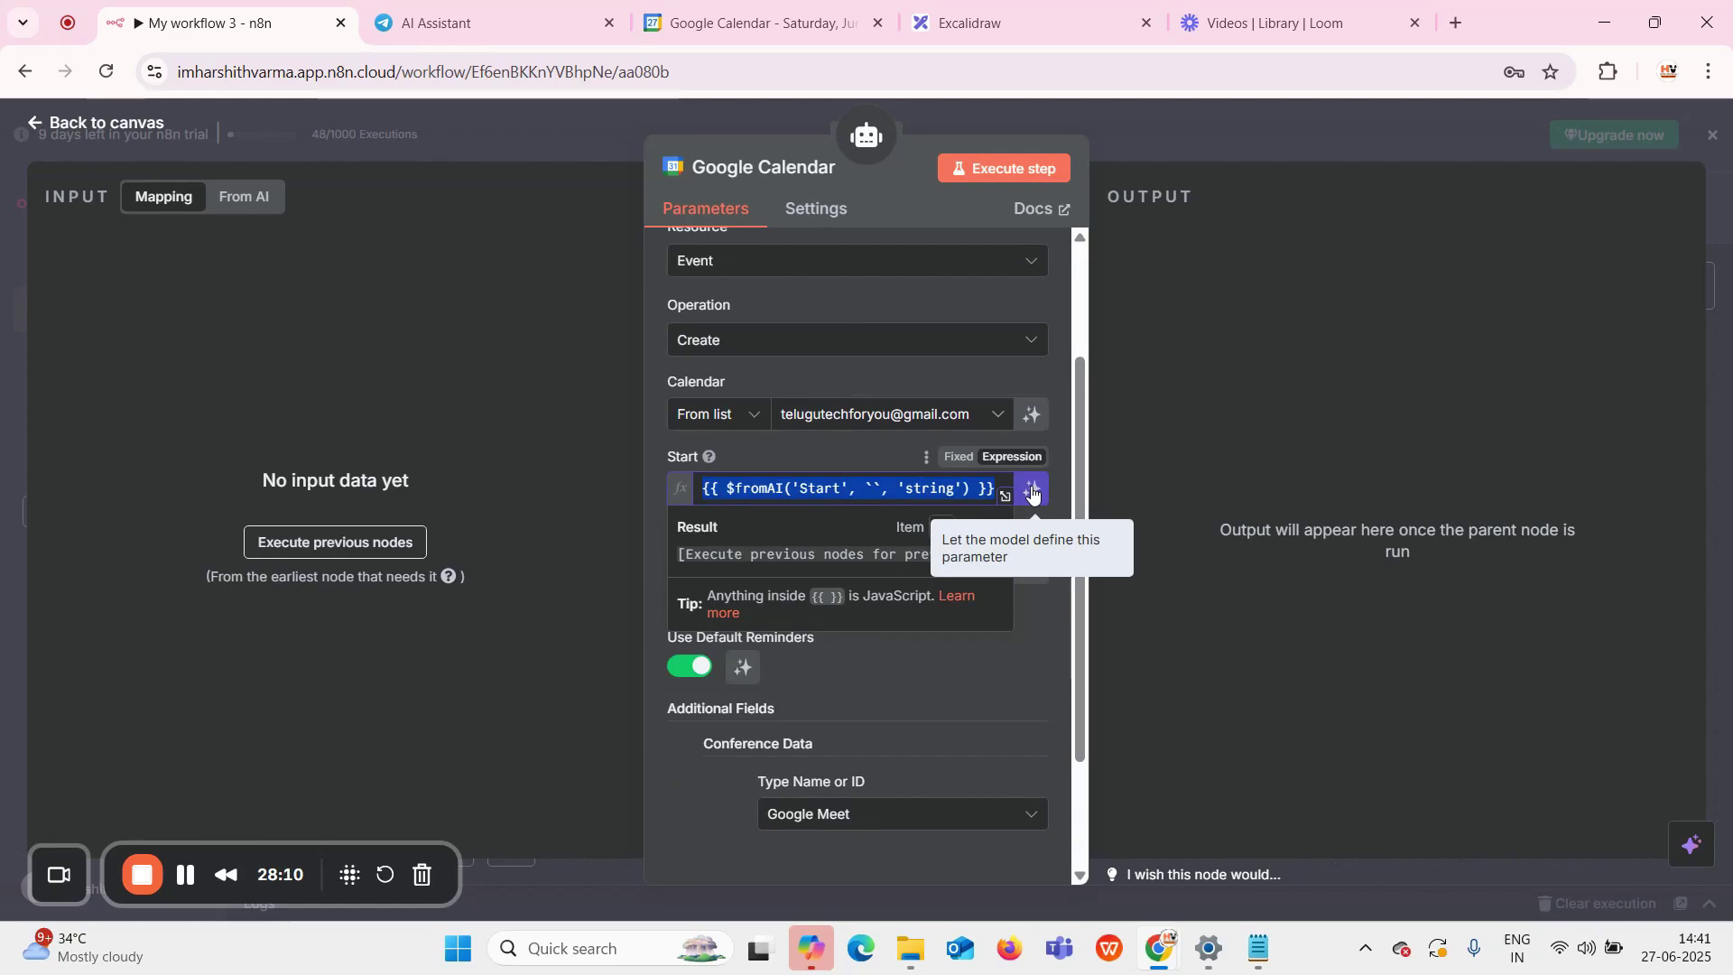
click(1031, 493)
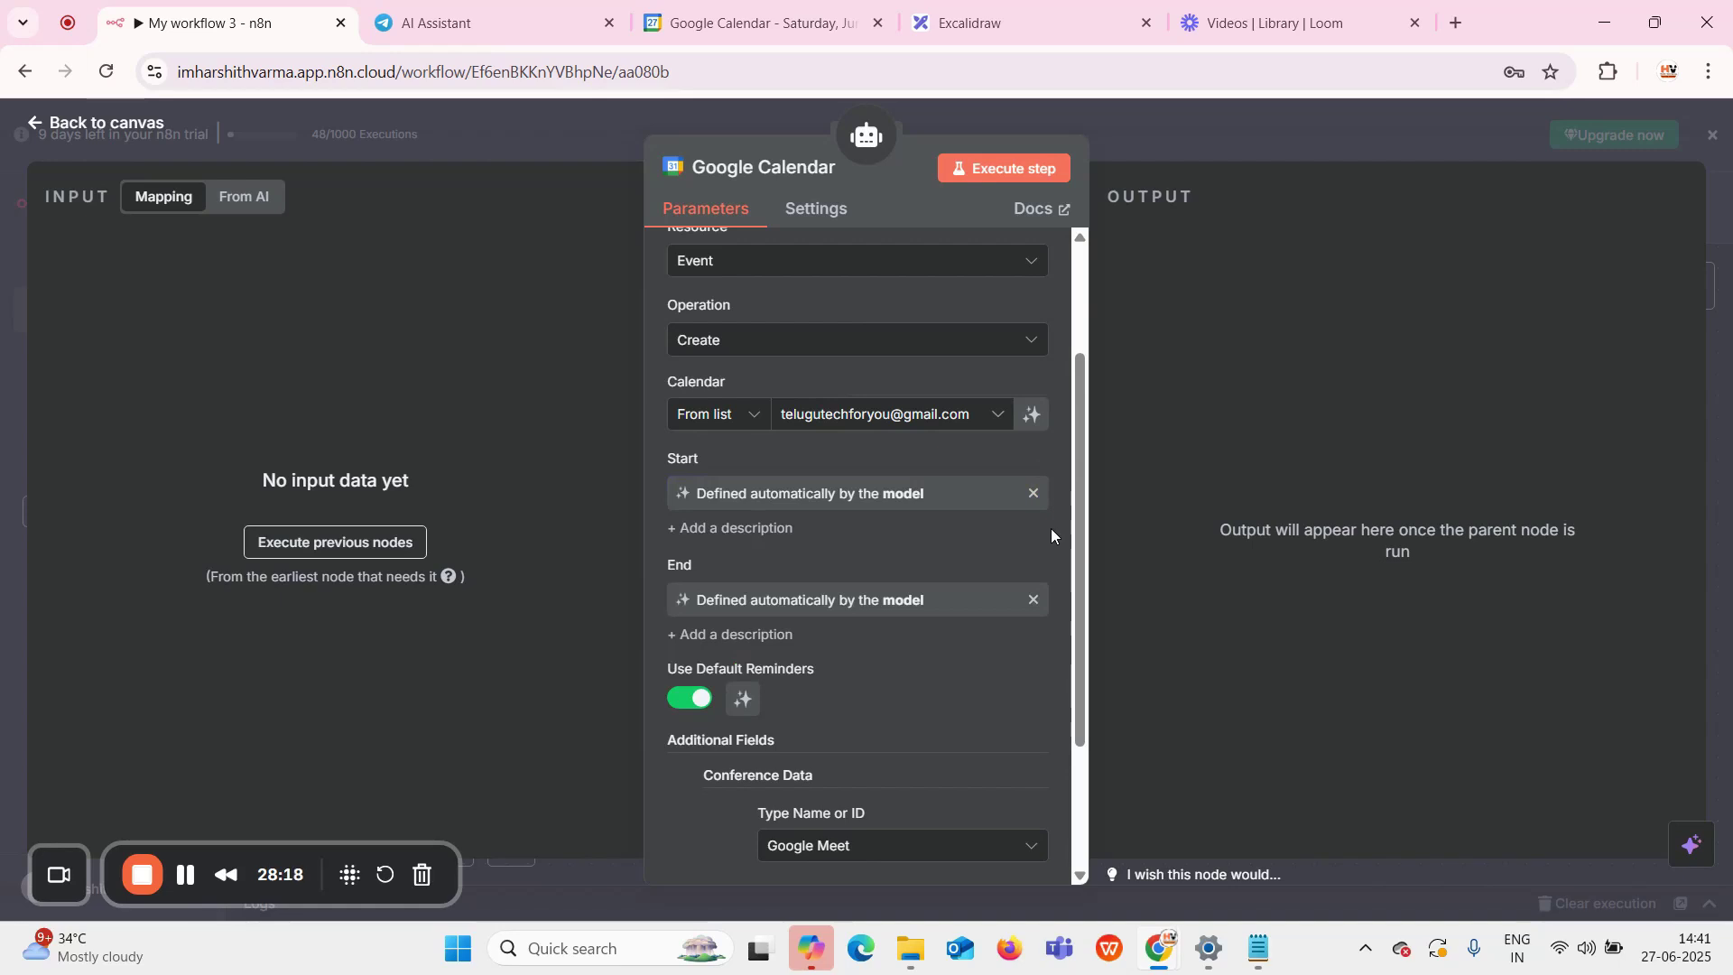
Look through the event node's additional fields that can be added and the Type Name or ID choices under Conference Data
scroll(1051, 534, down, 2)
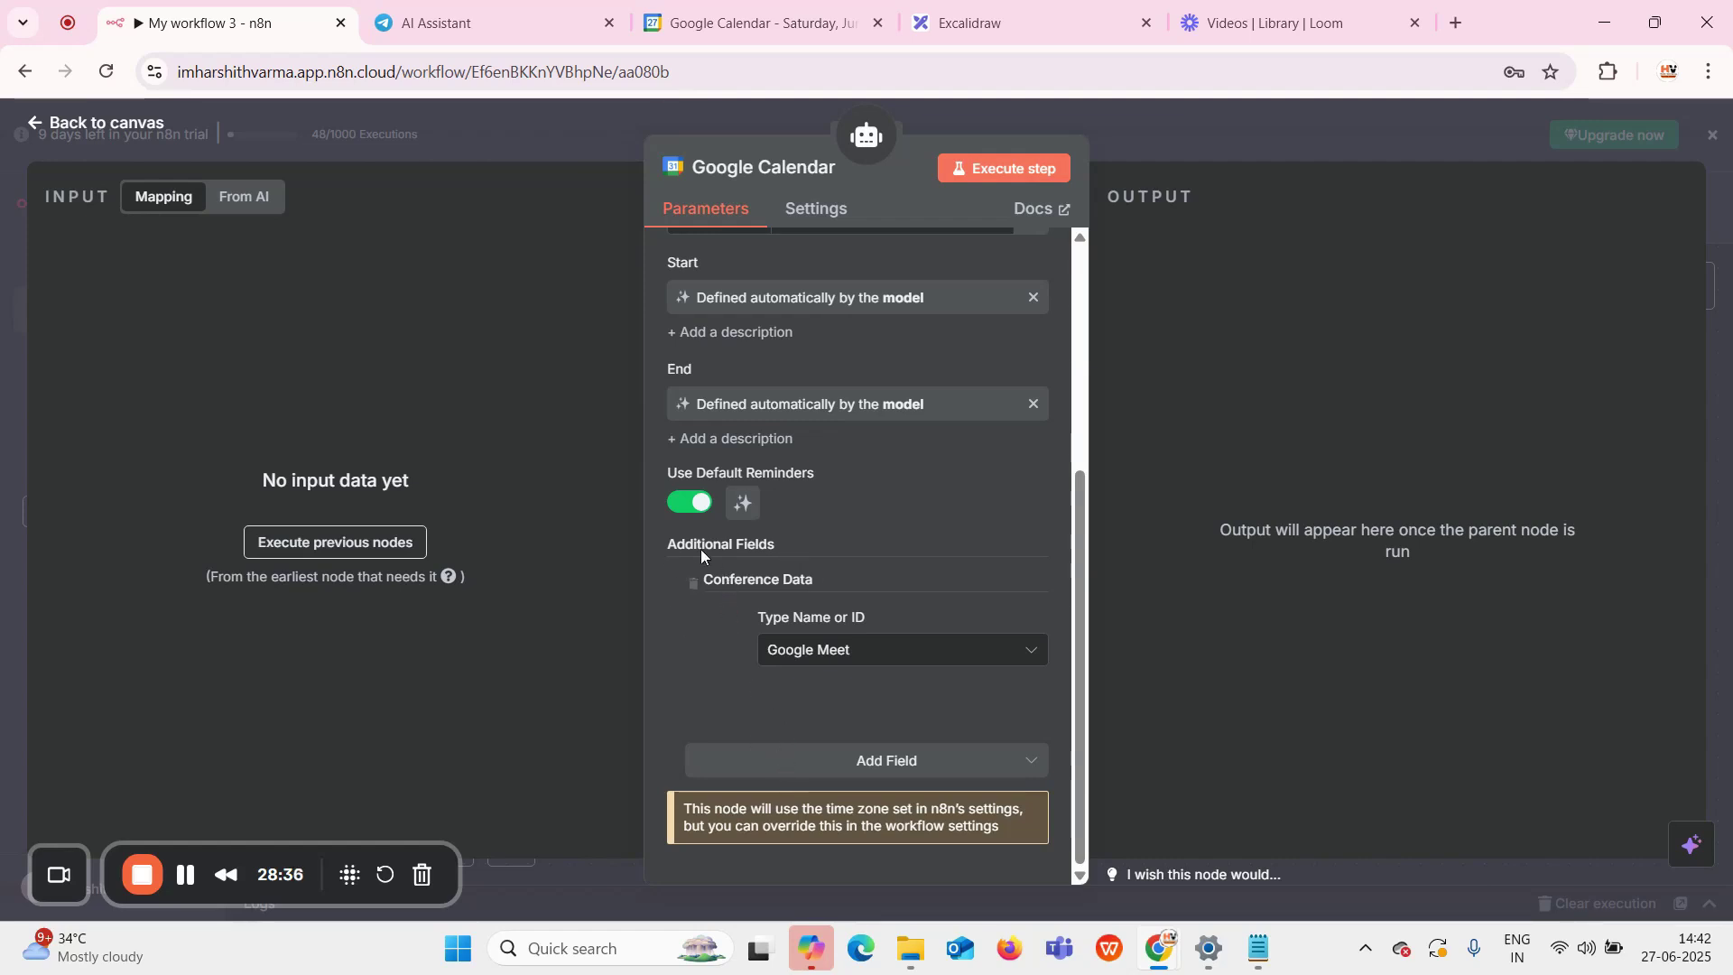
click(790, 759)
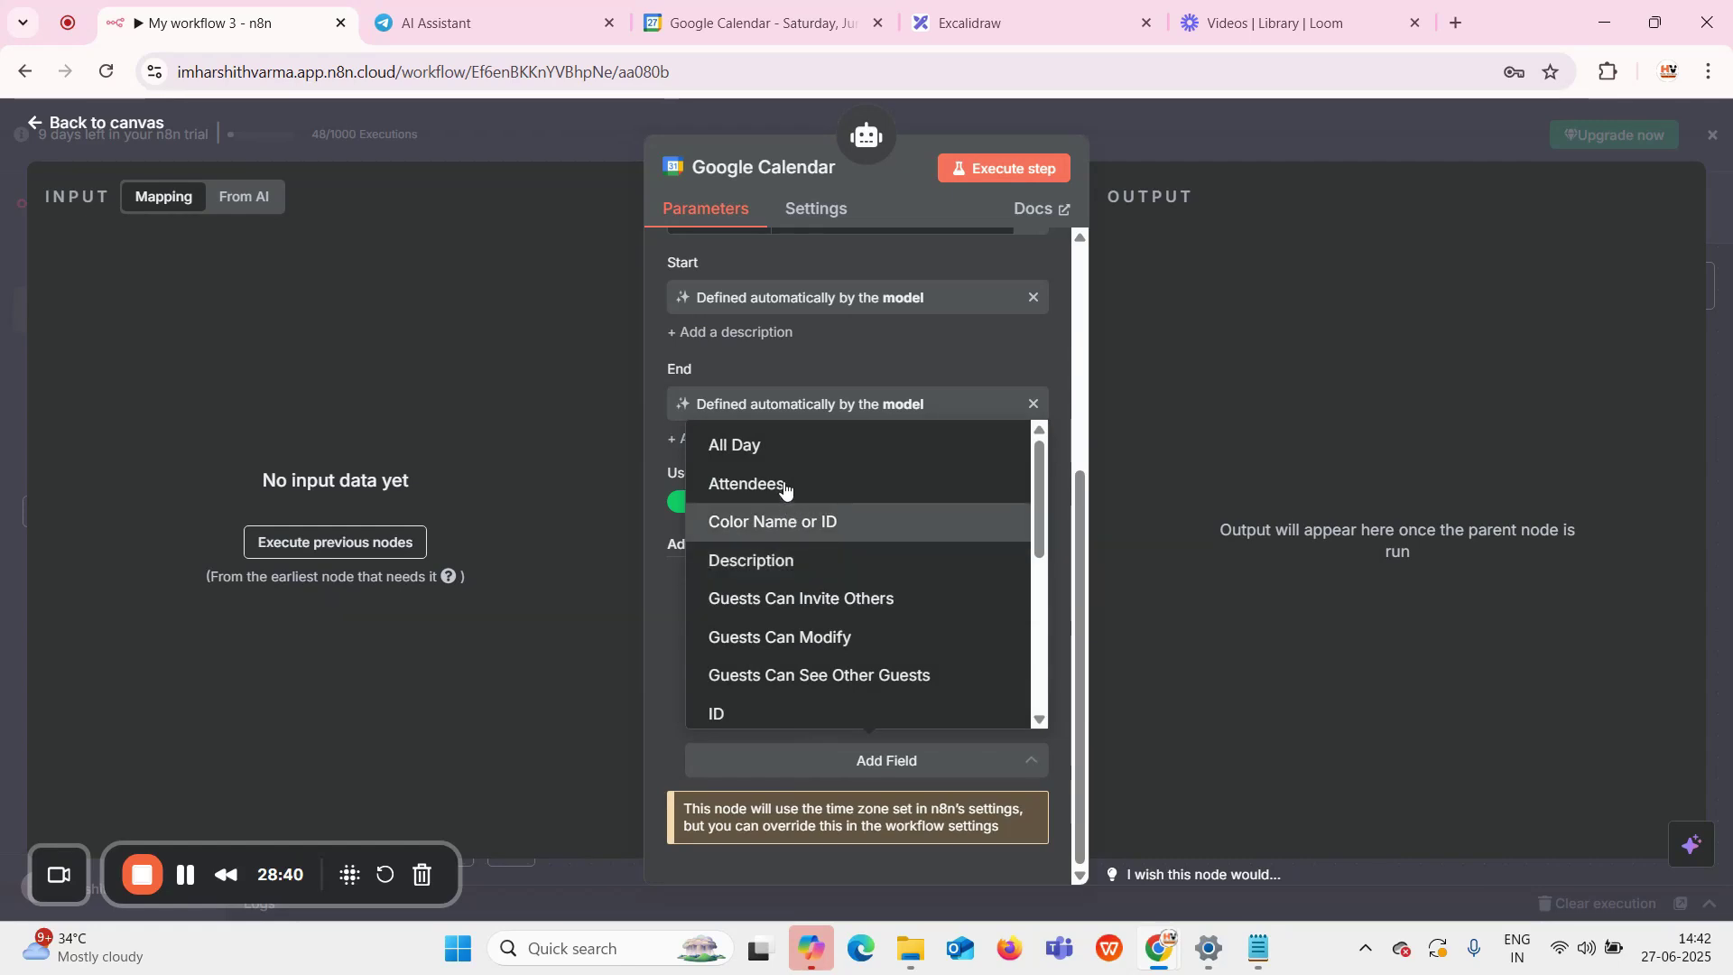
scroll(790, 607, down, 4)
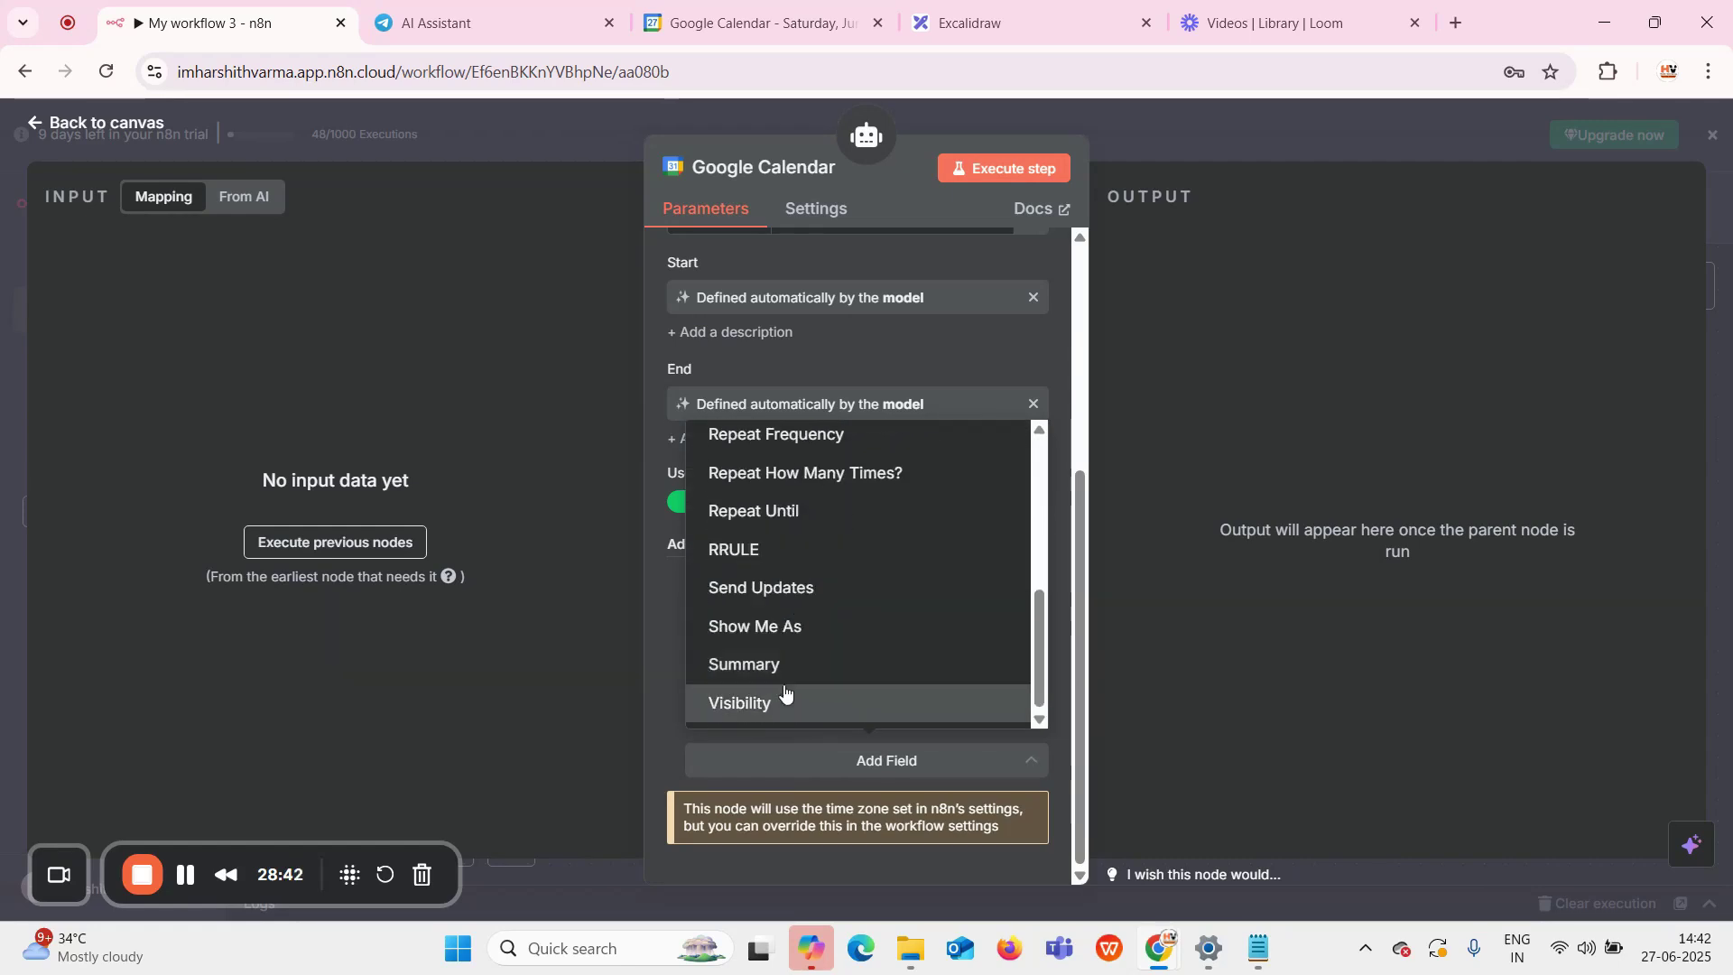
click(657, 675)
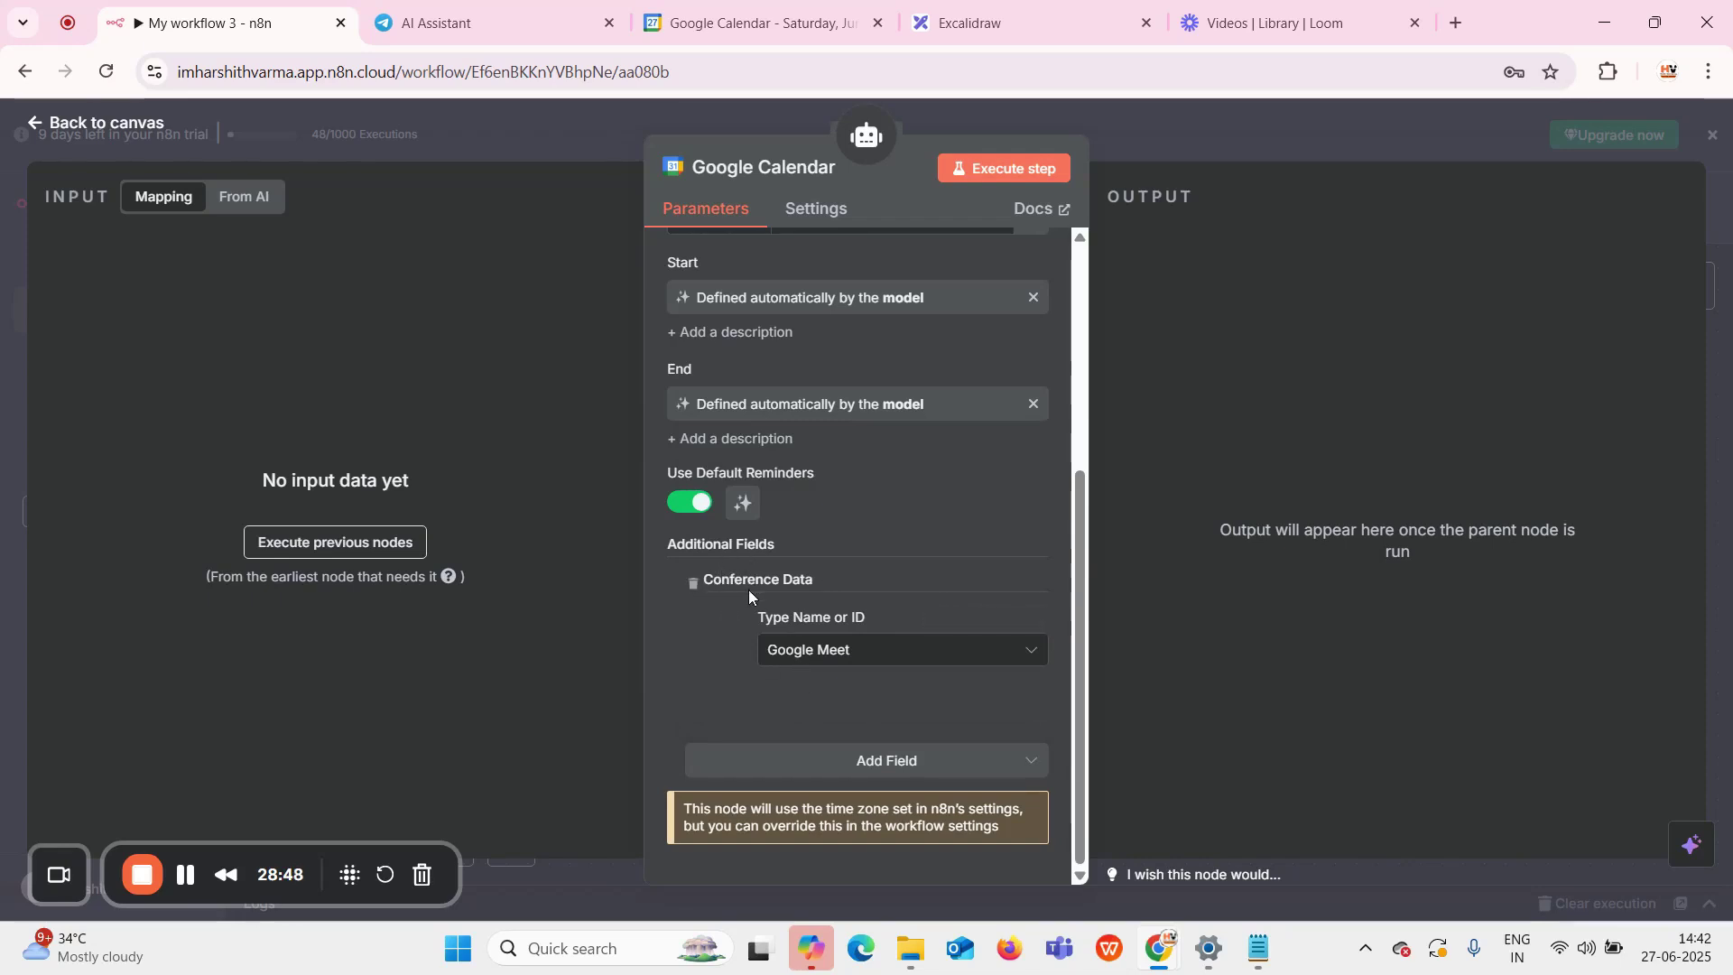
click(788, 654)
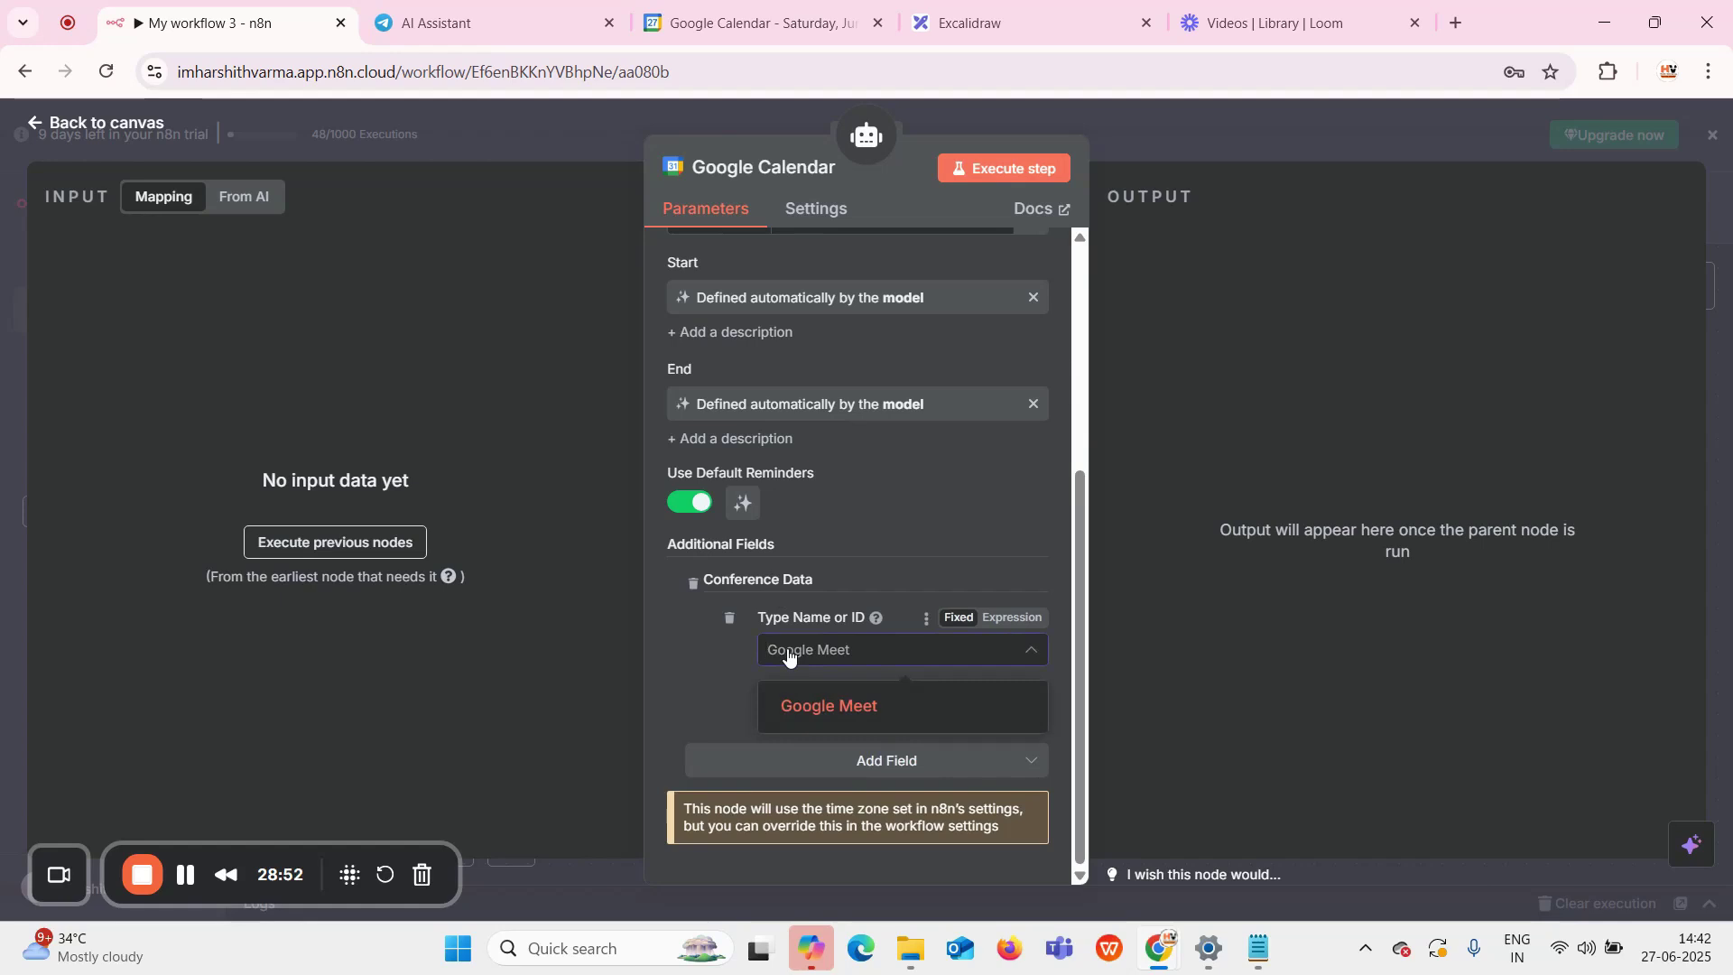
click(788, 654)
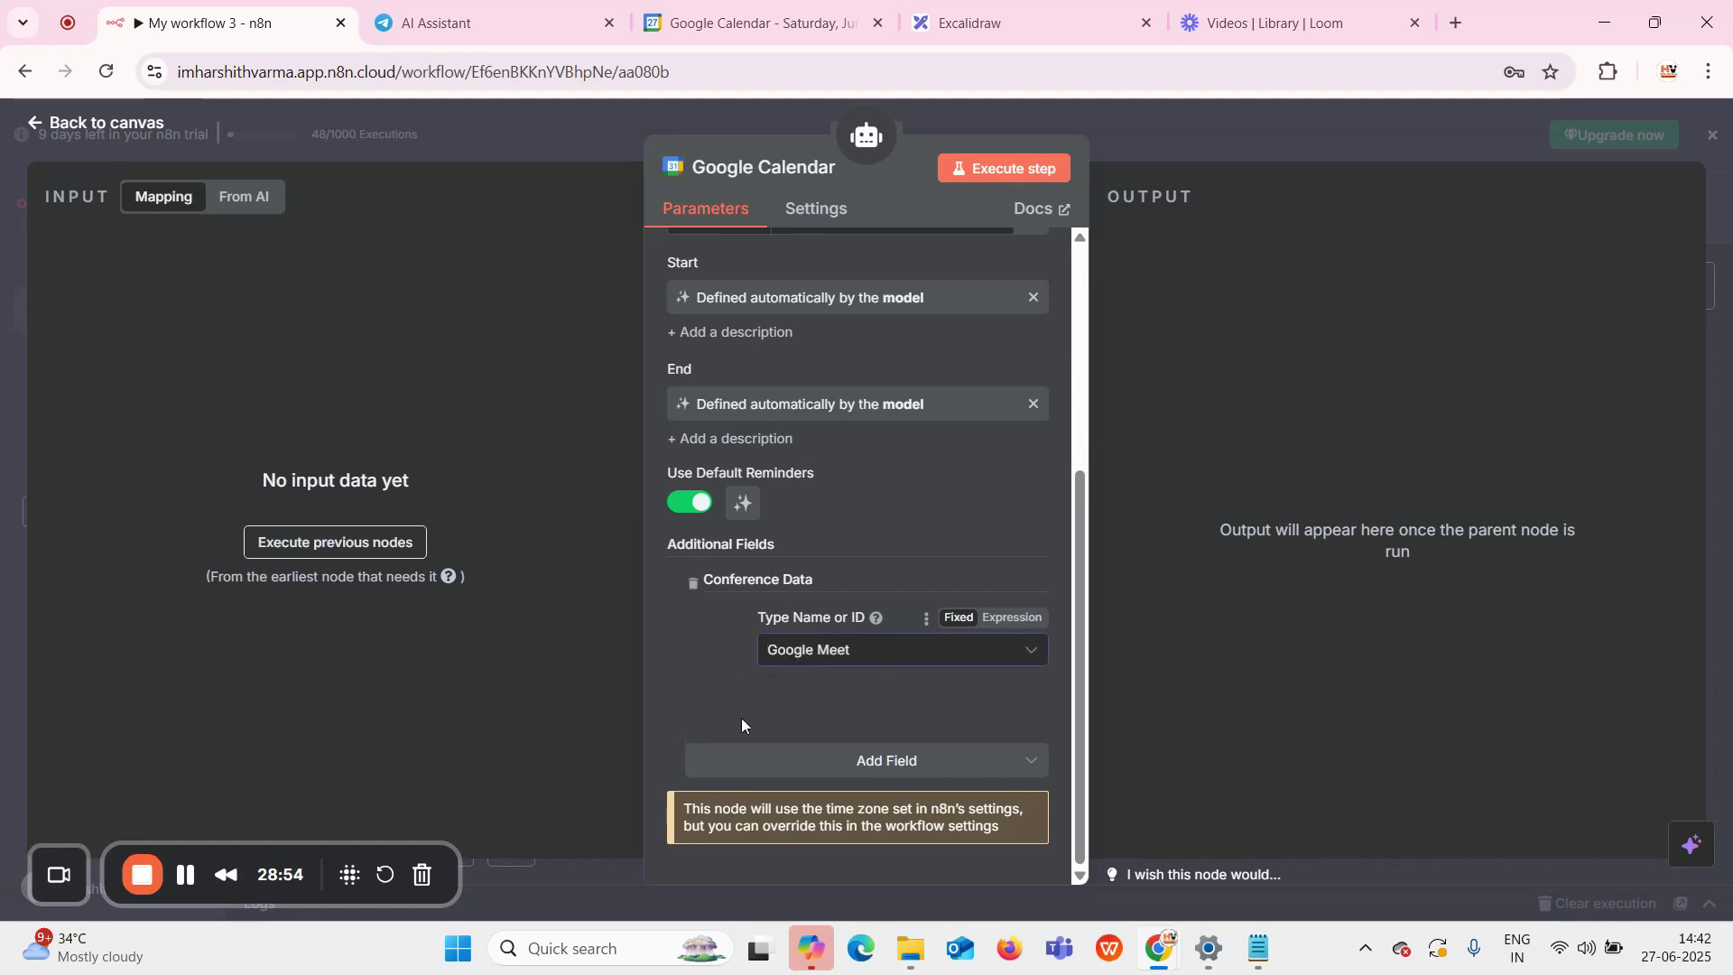
Review the full list of optional event fields, such as Attendees, Description and Summary, without adding any, and close the Google Calendar node
click(885, 761)
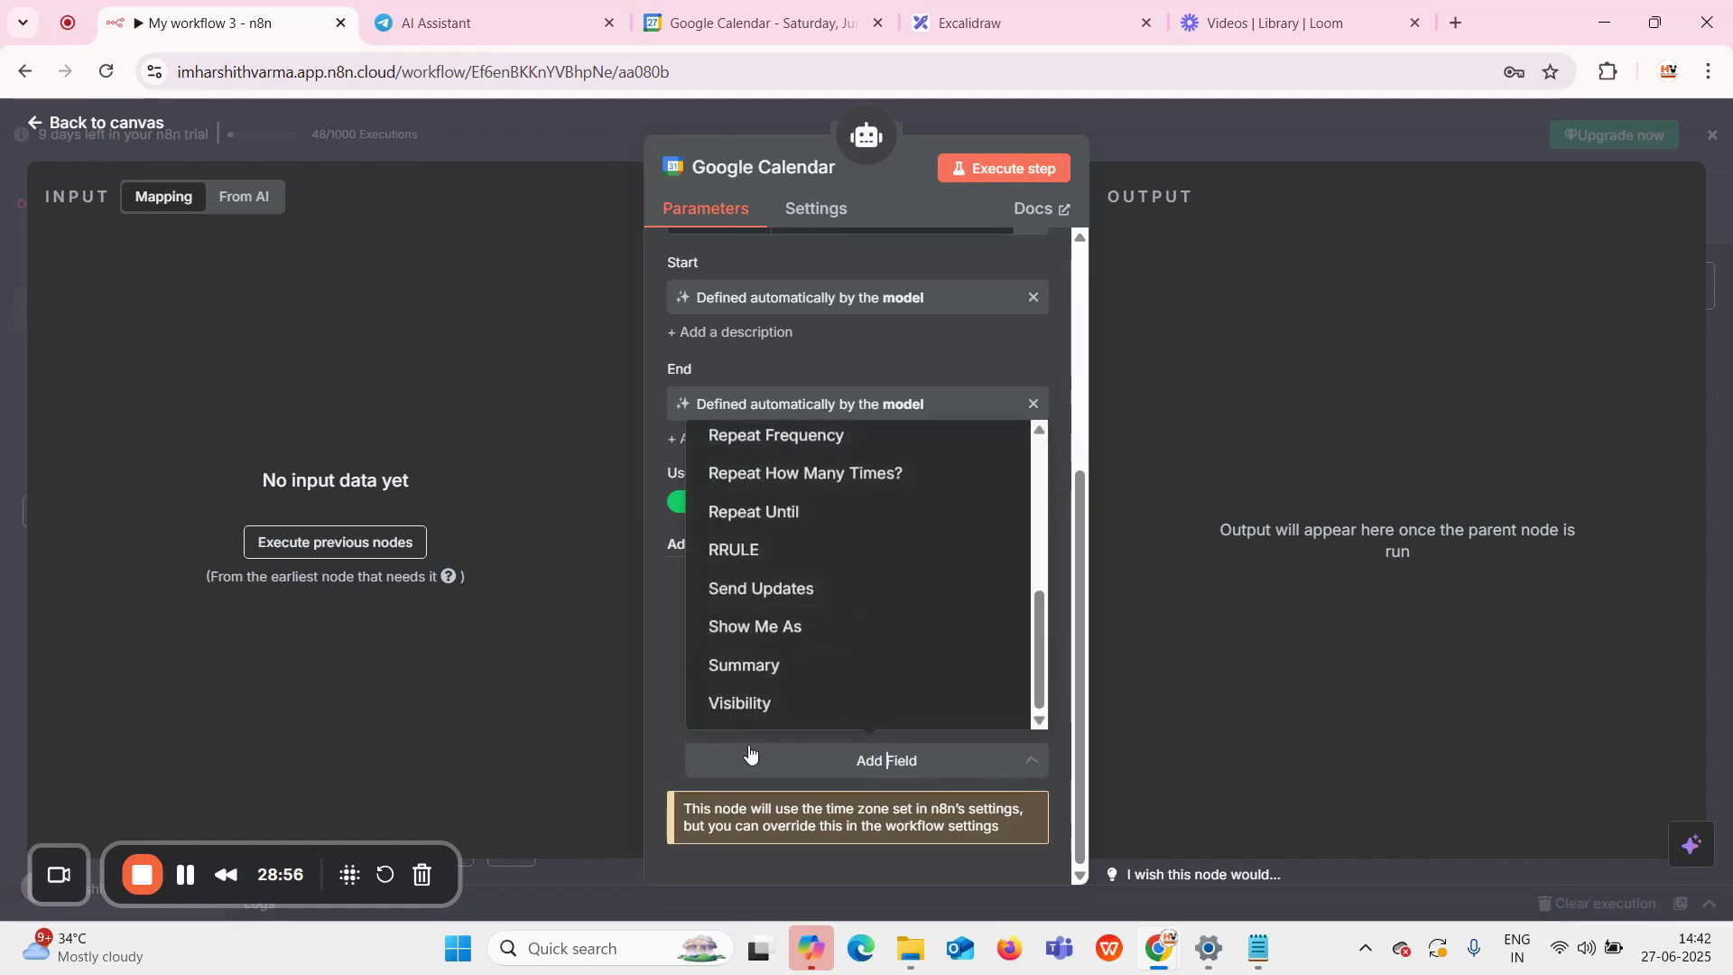
scroll(887, 568, up, 6)
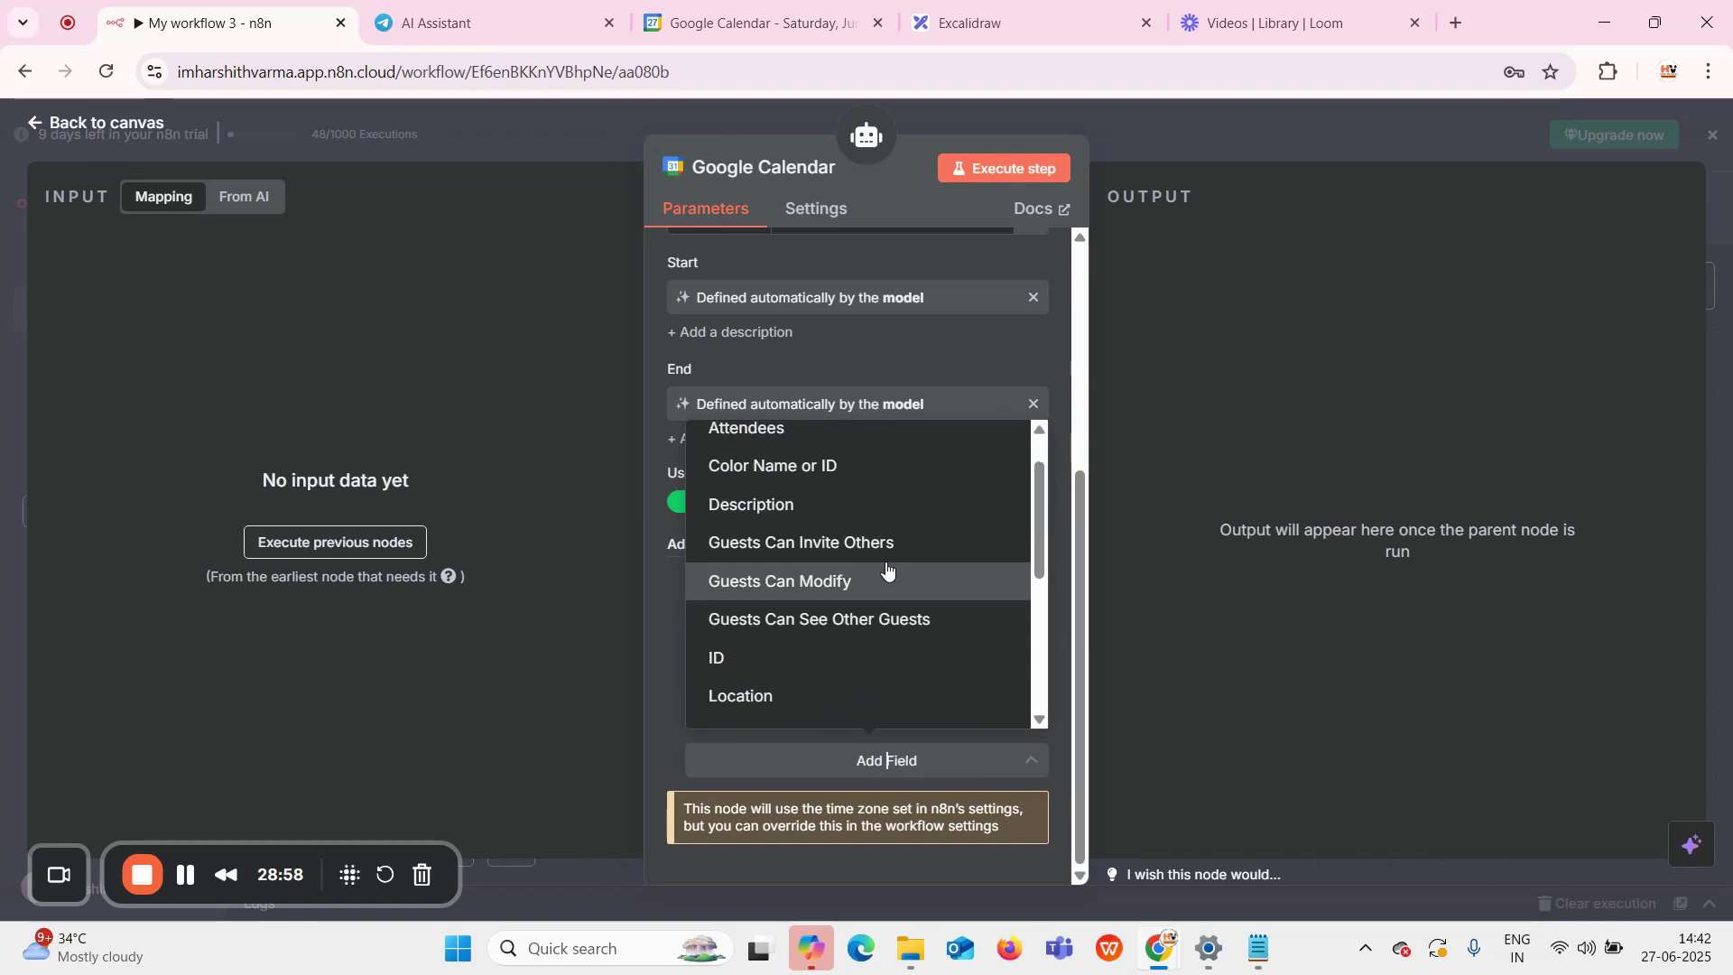
scroll(853, 499, down, 6)
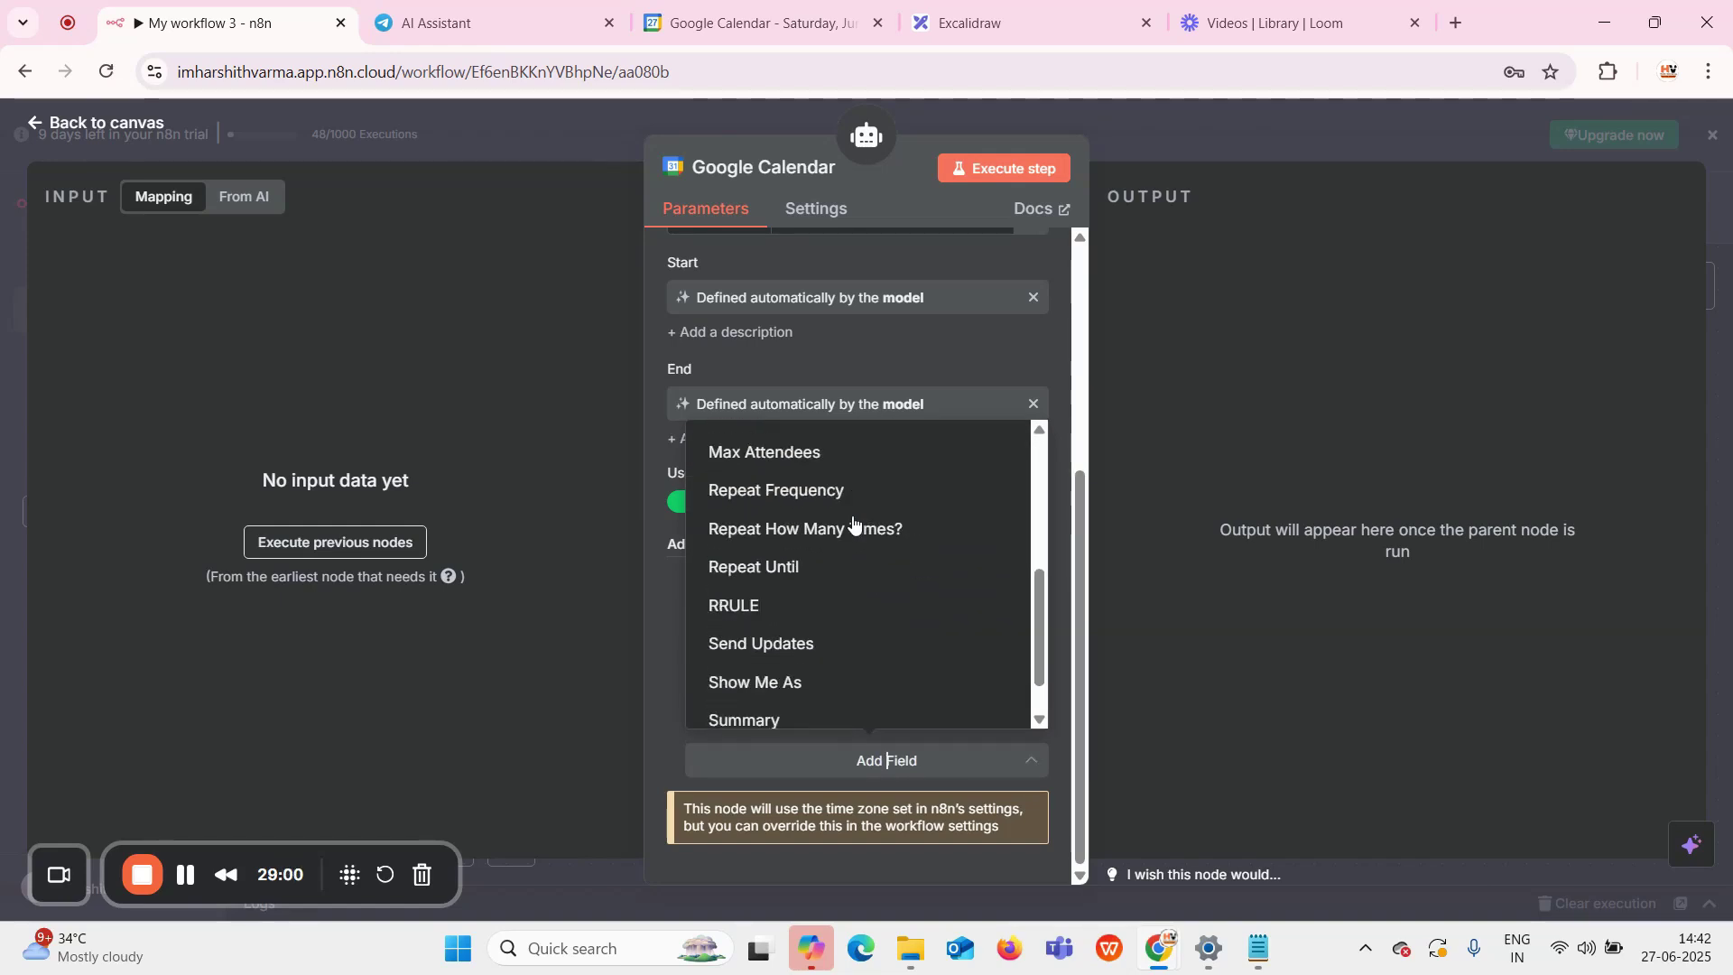
scroll(805, 623, up, 6)
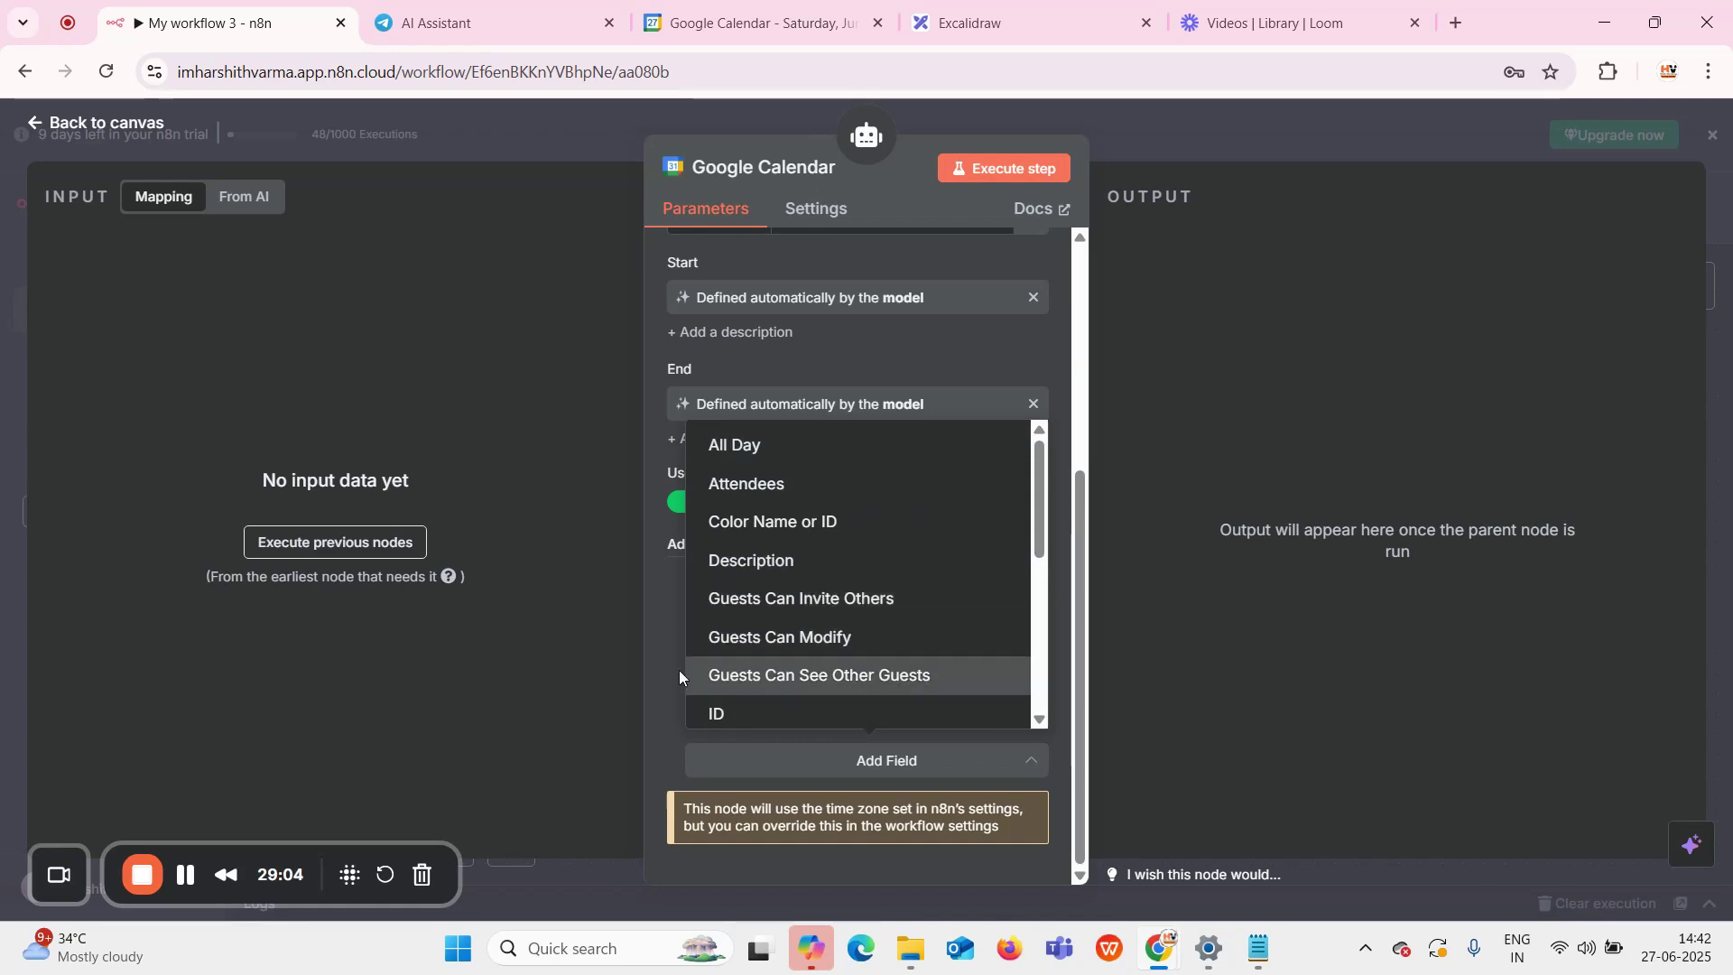
click(673, 619)
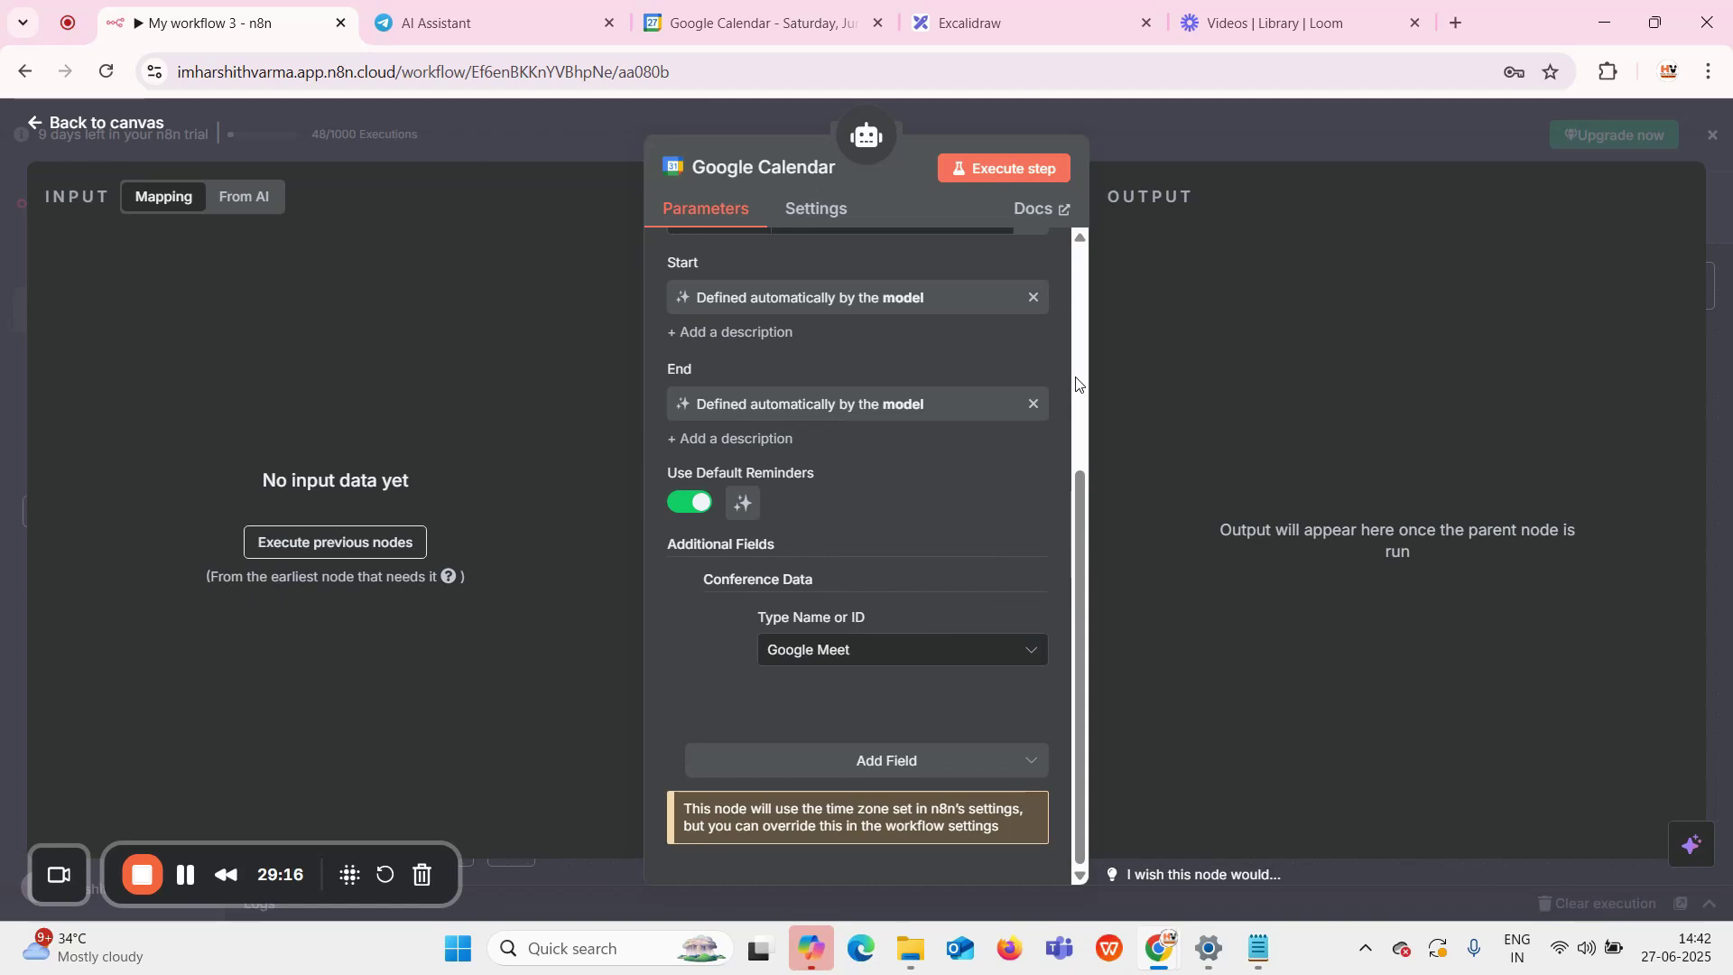
click(1293, 122)
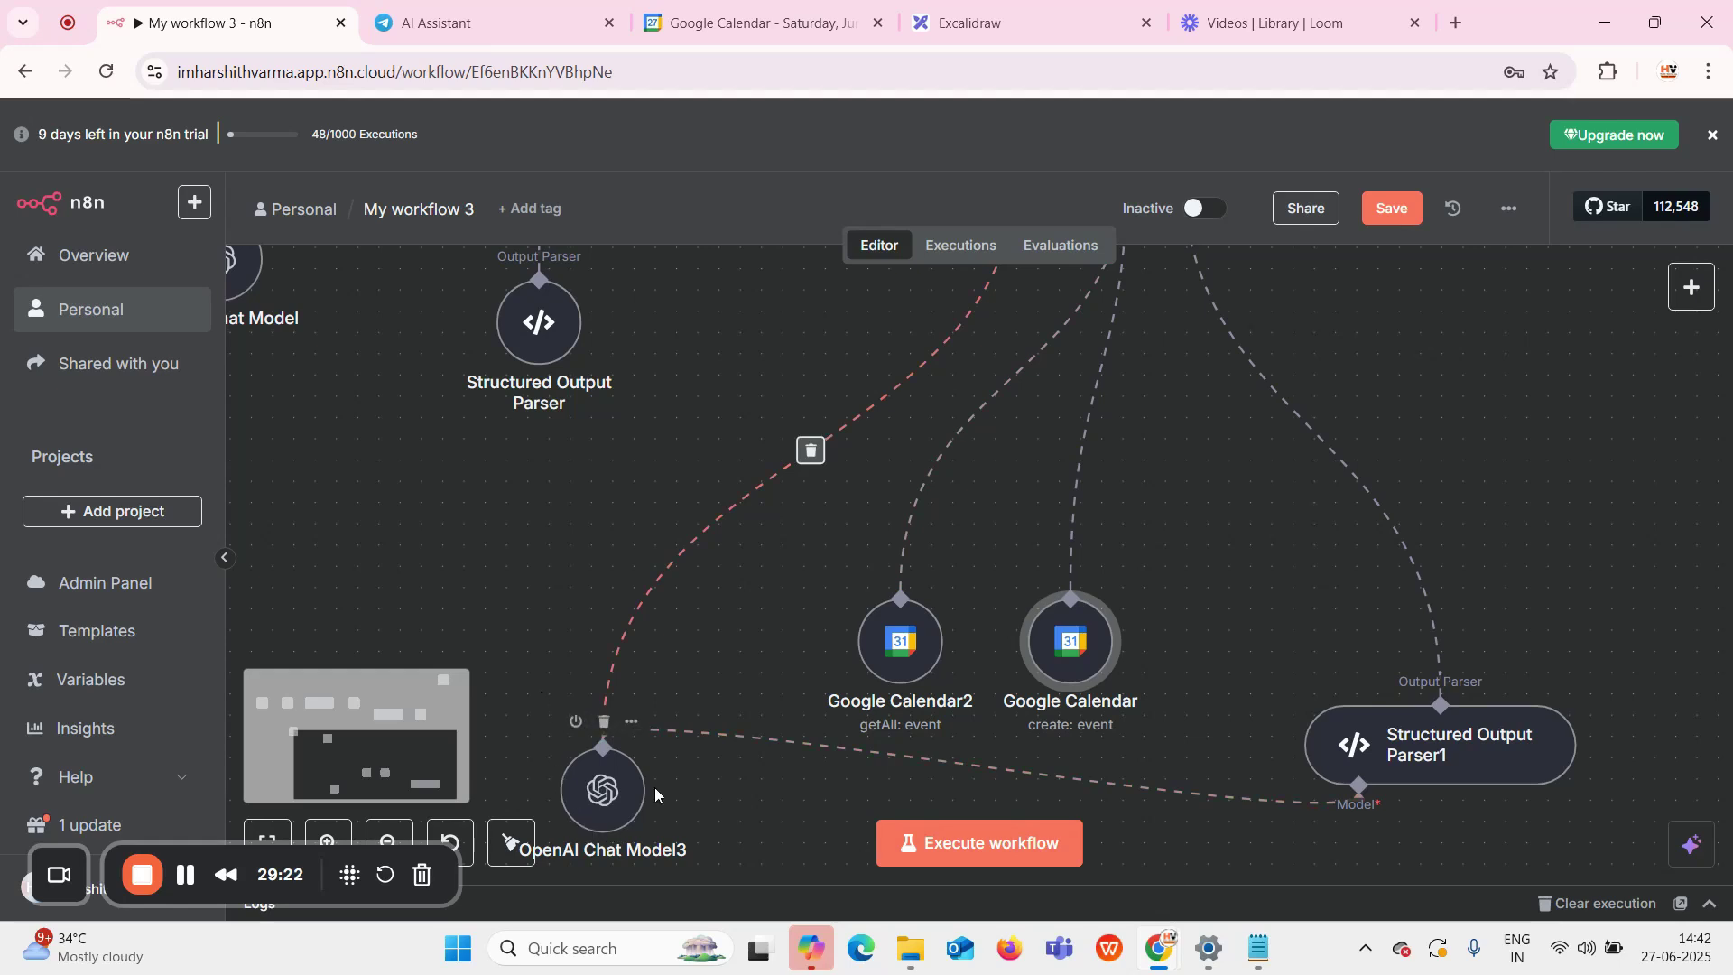
Open Structured Output Parser1, check the meeting fields in its JSON example again, and close the node
click(1382, 742)
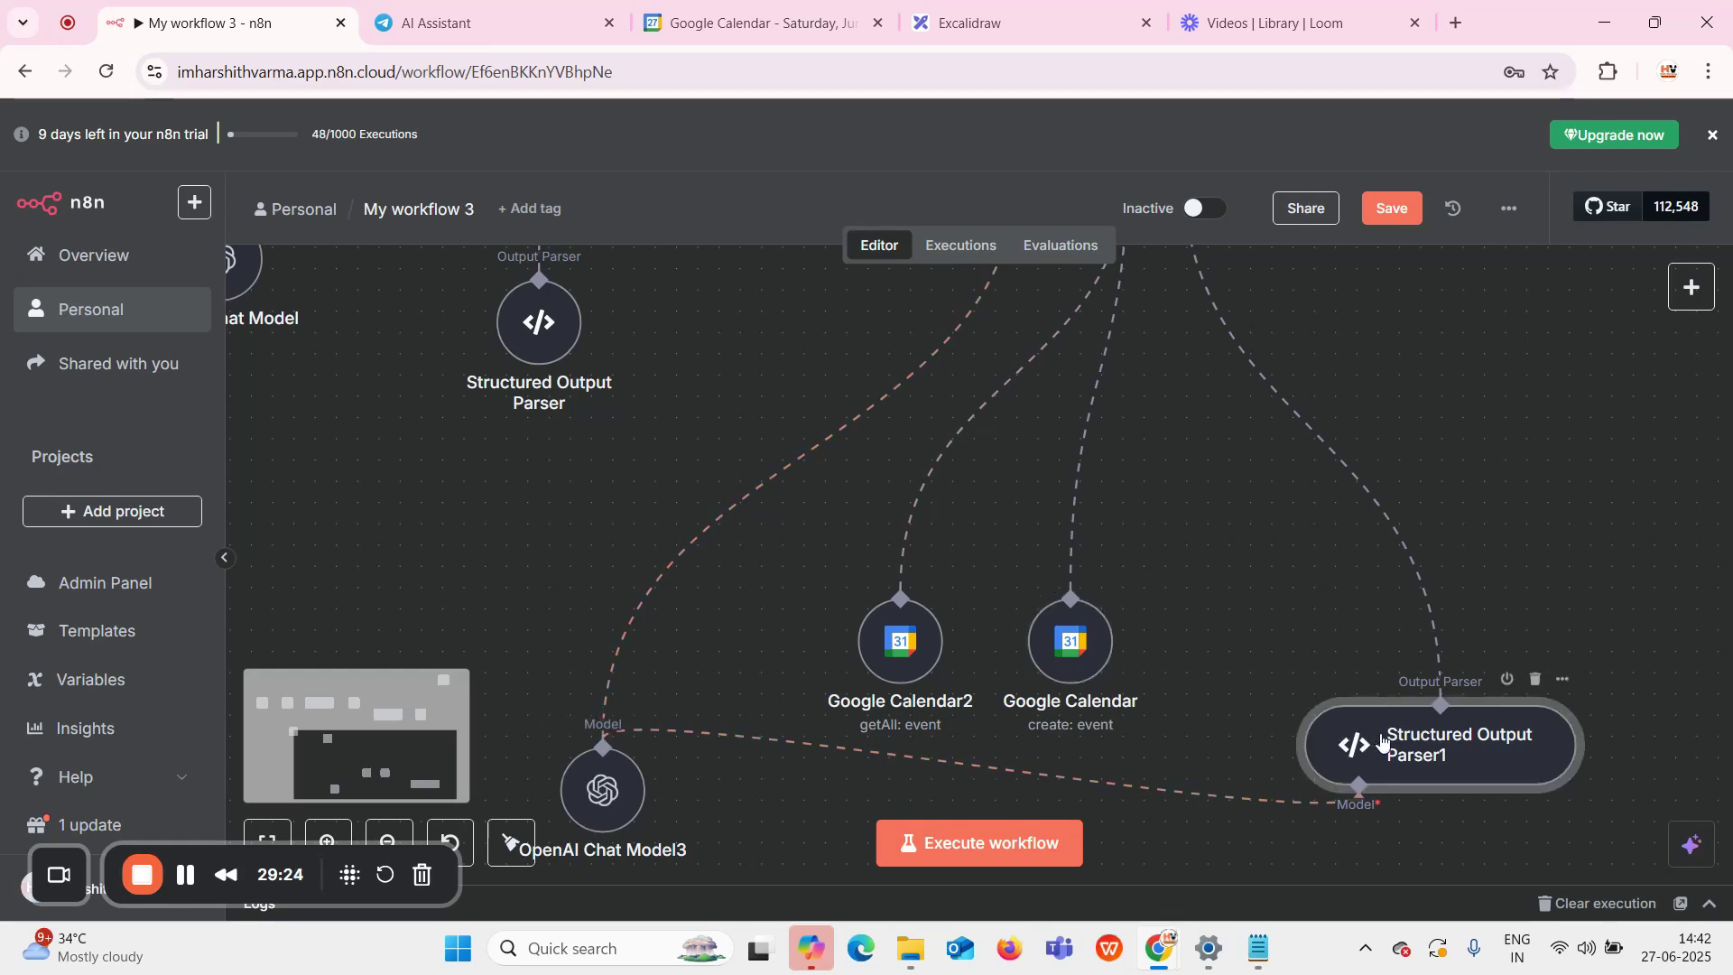
double_click(1382, 742)
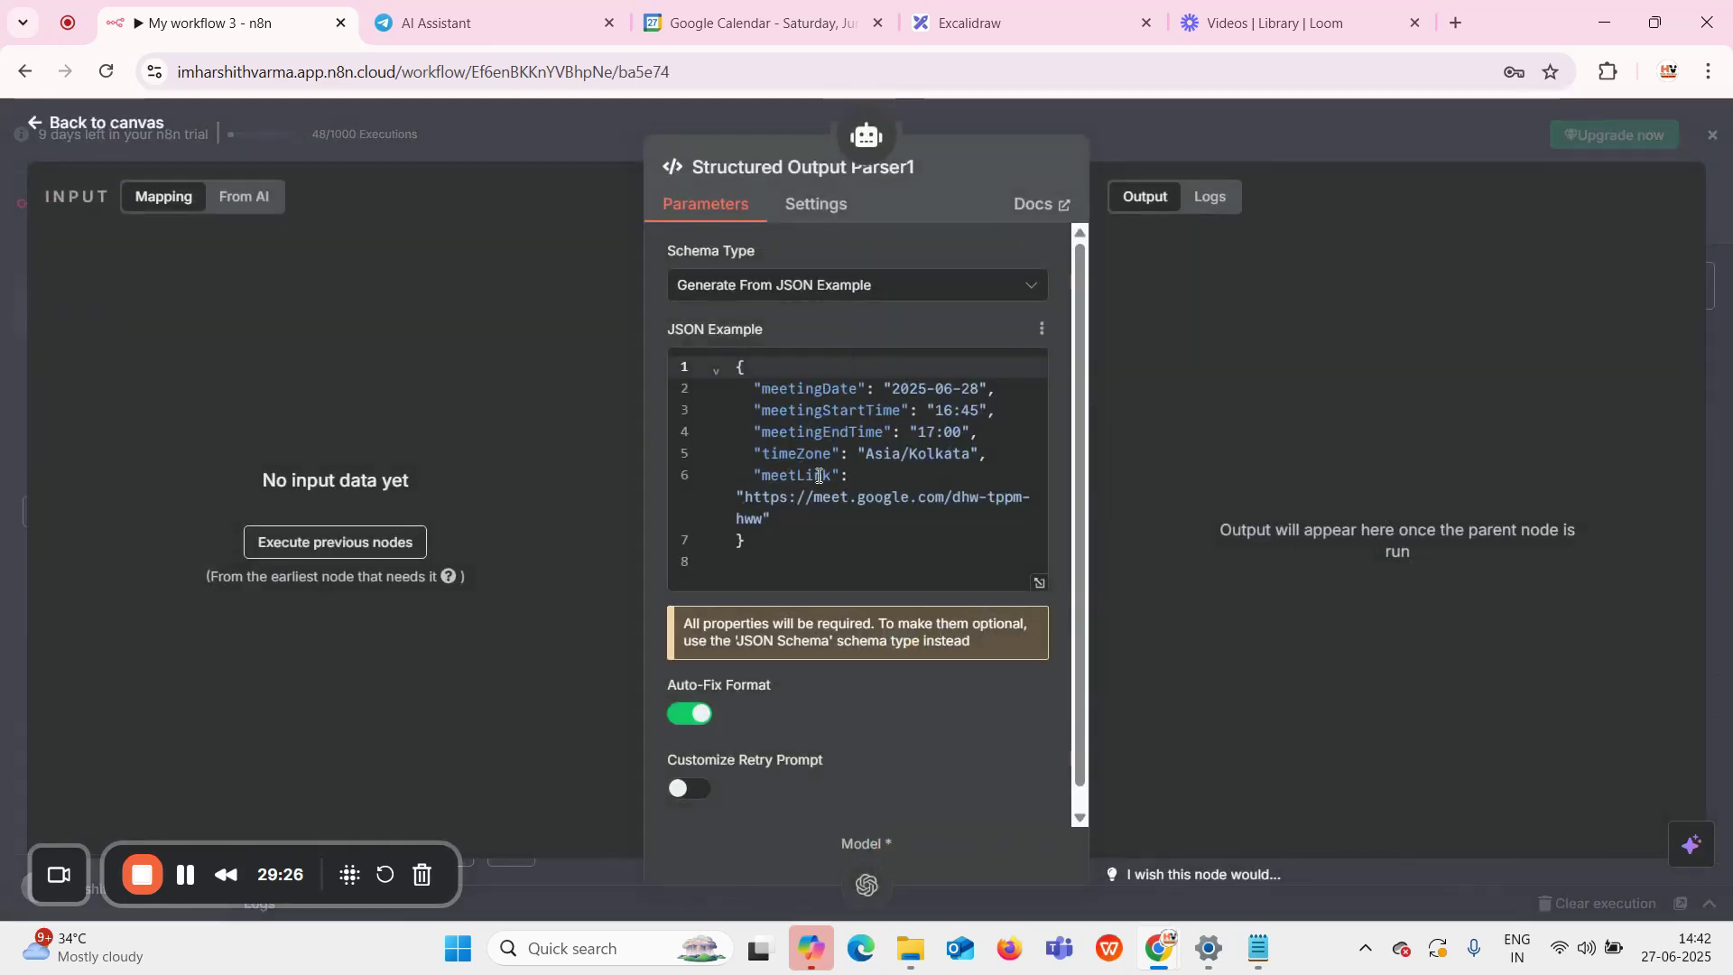
click(1190, 146)
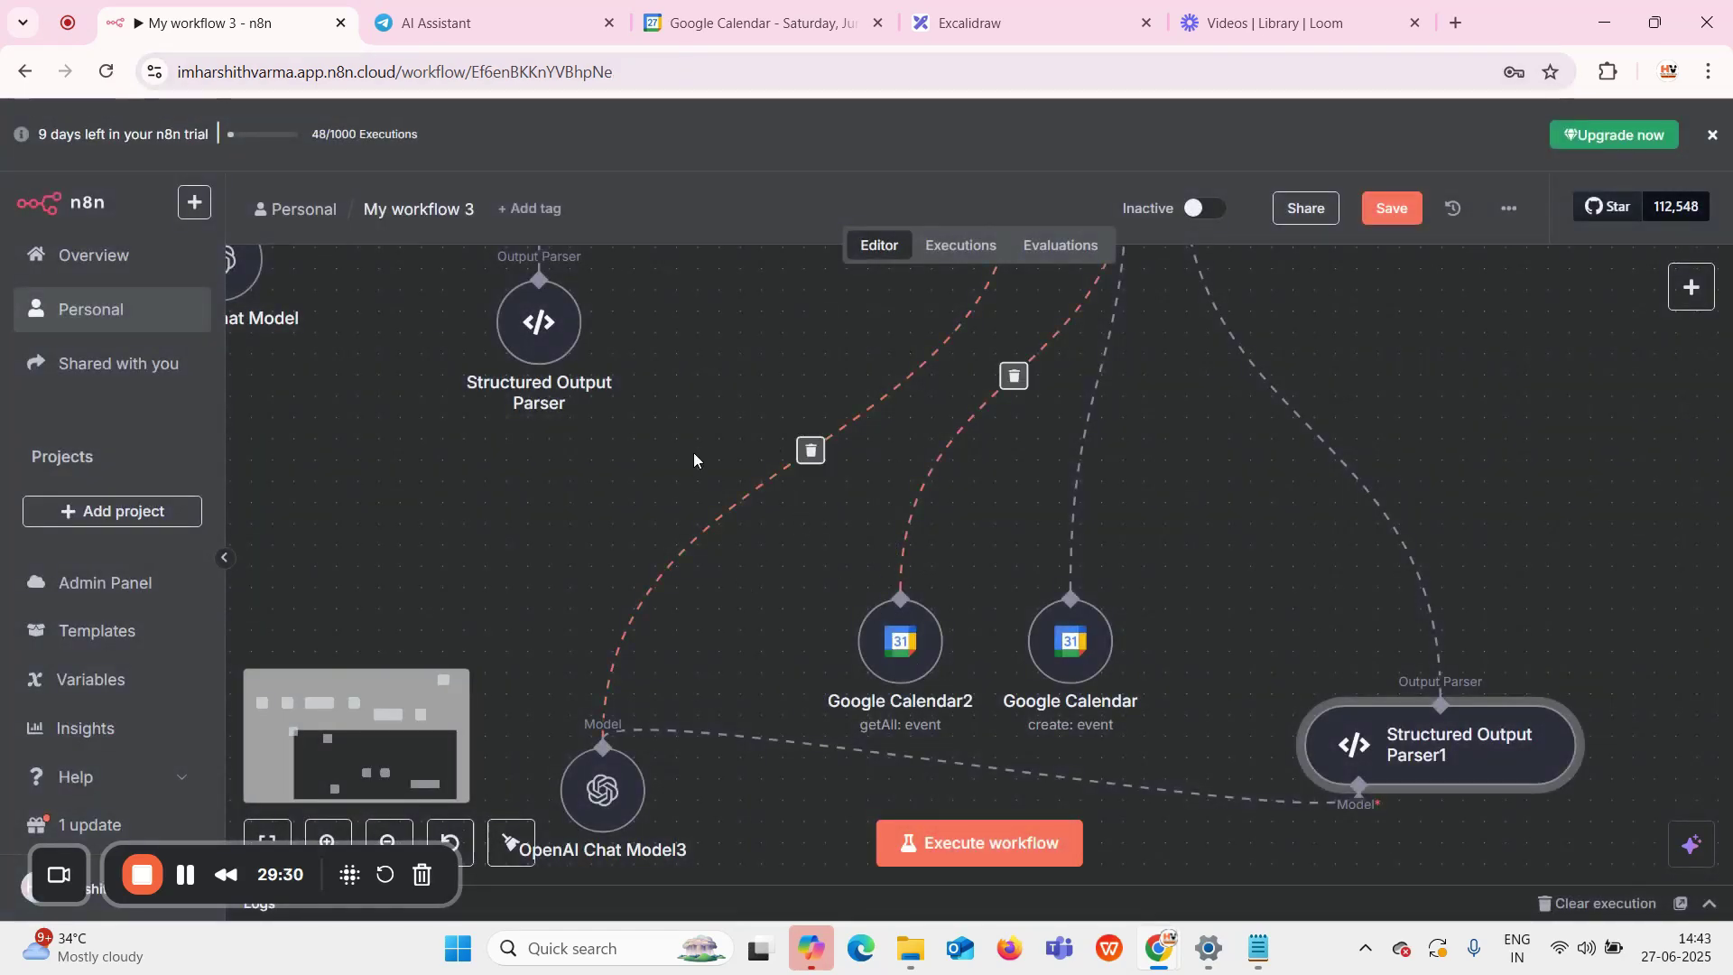
Open the Switch node before AI Agent1, check its routing rules and output, and close it
scroll(699, 457, up, 8)
drag(526, 959, 511, 882)
click(576, 506)
double_click(574, 503)
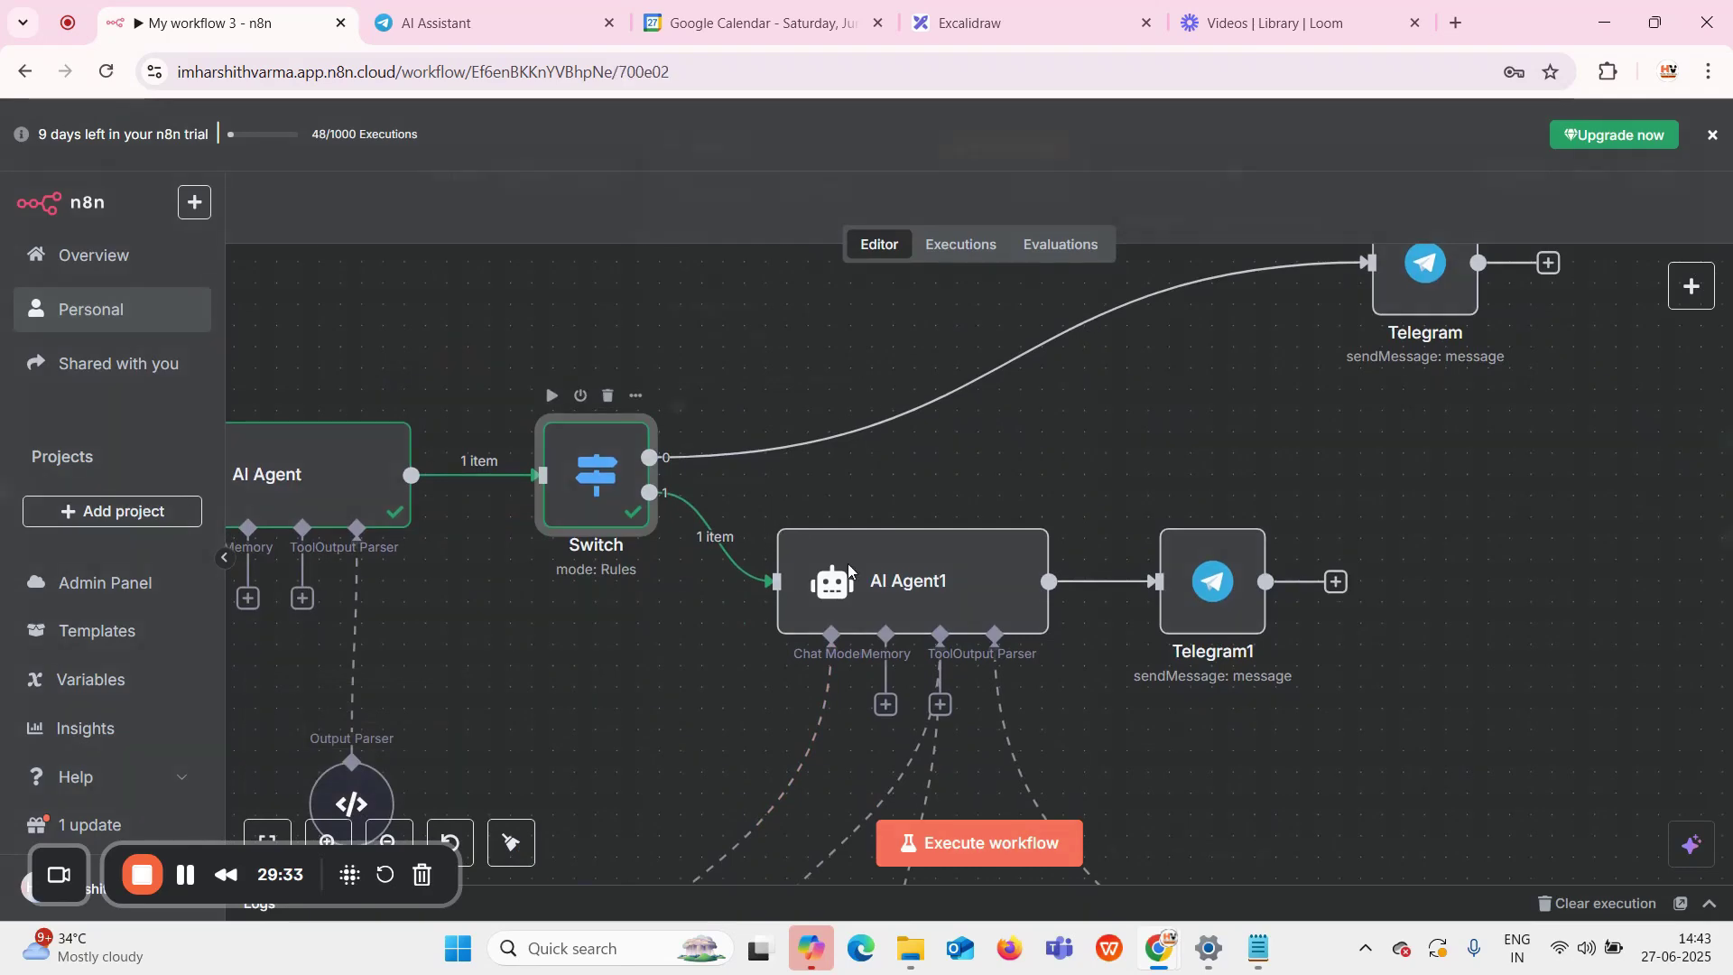
click(1253, 108)
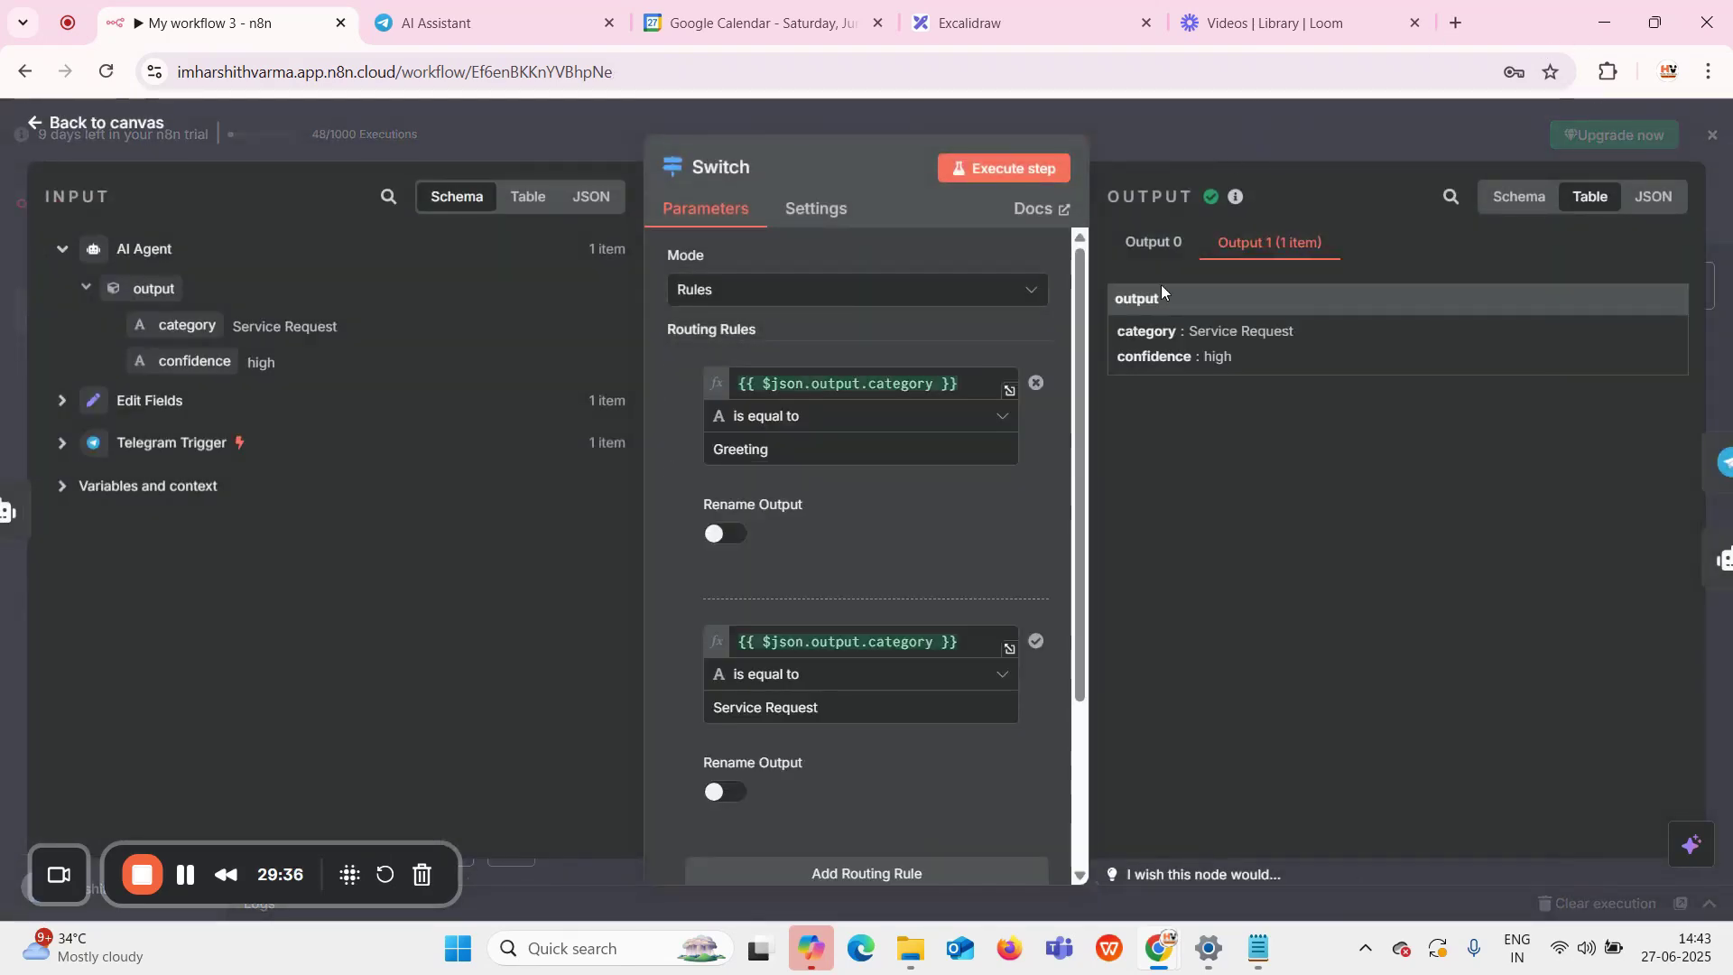
Open AI Agent1 and execute it as a single step
click(934, 585)
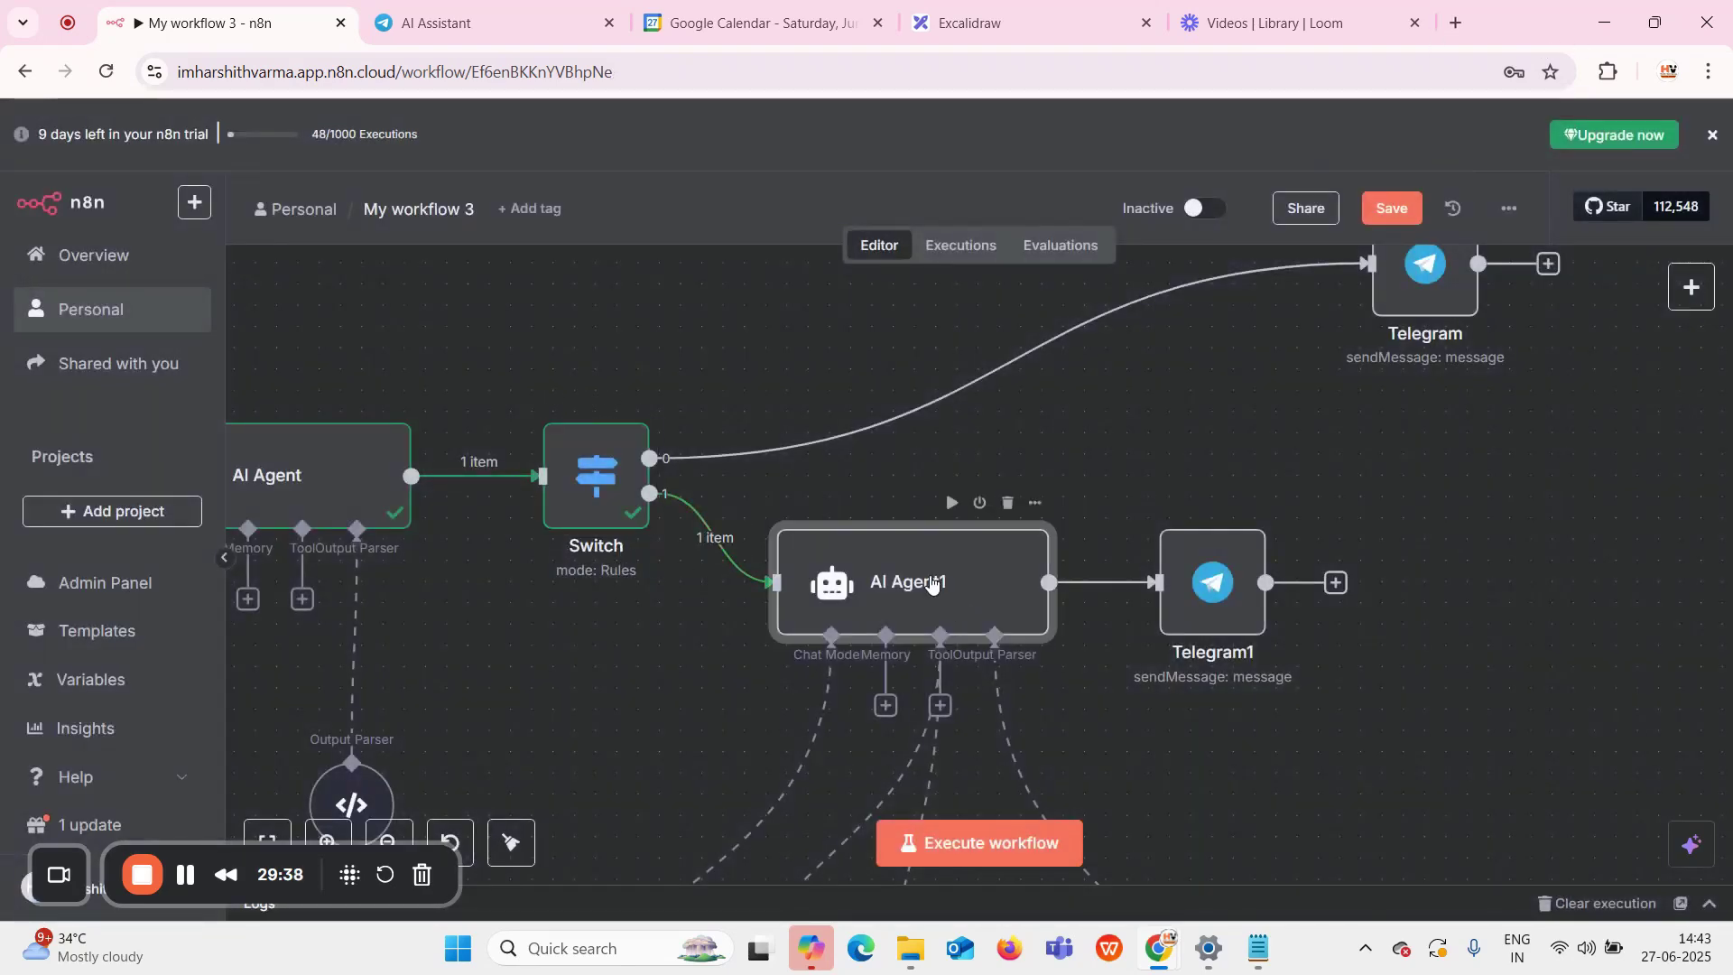
double_click(934, 584)
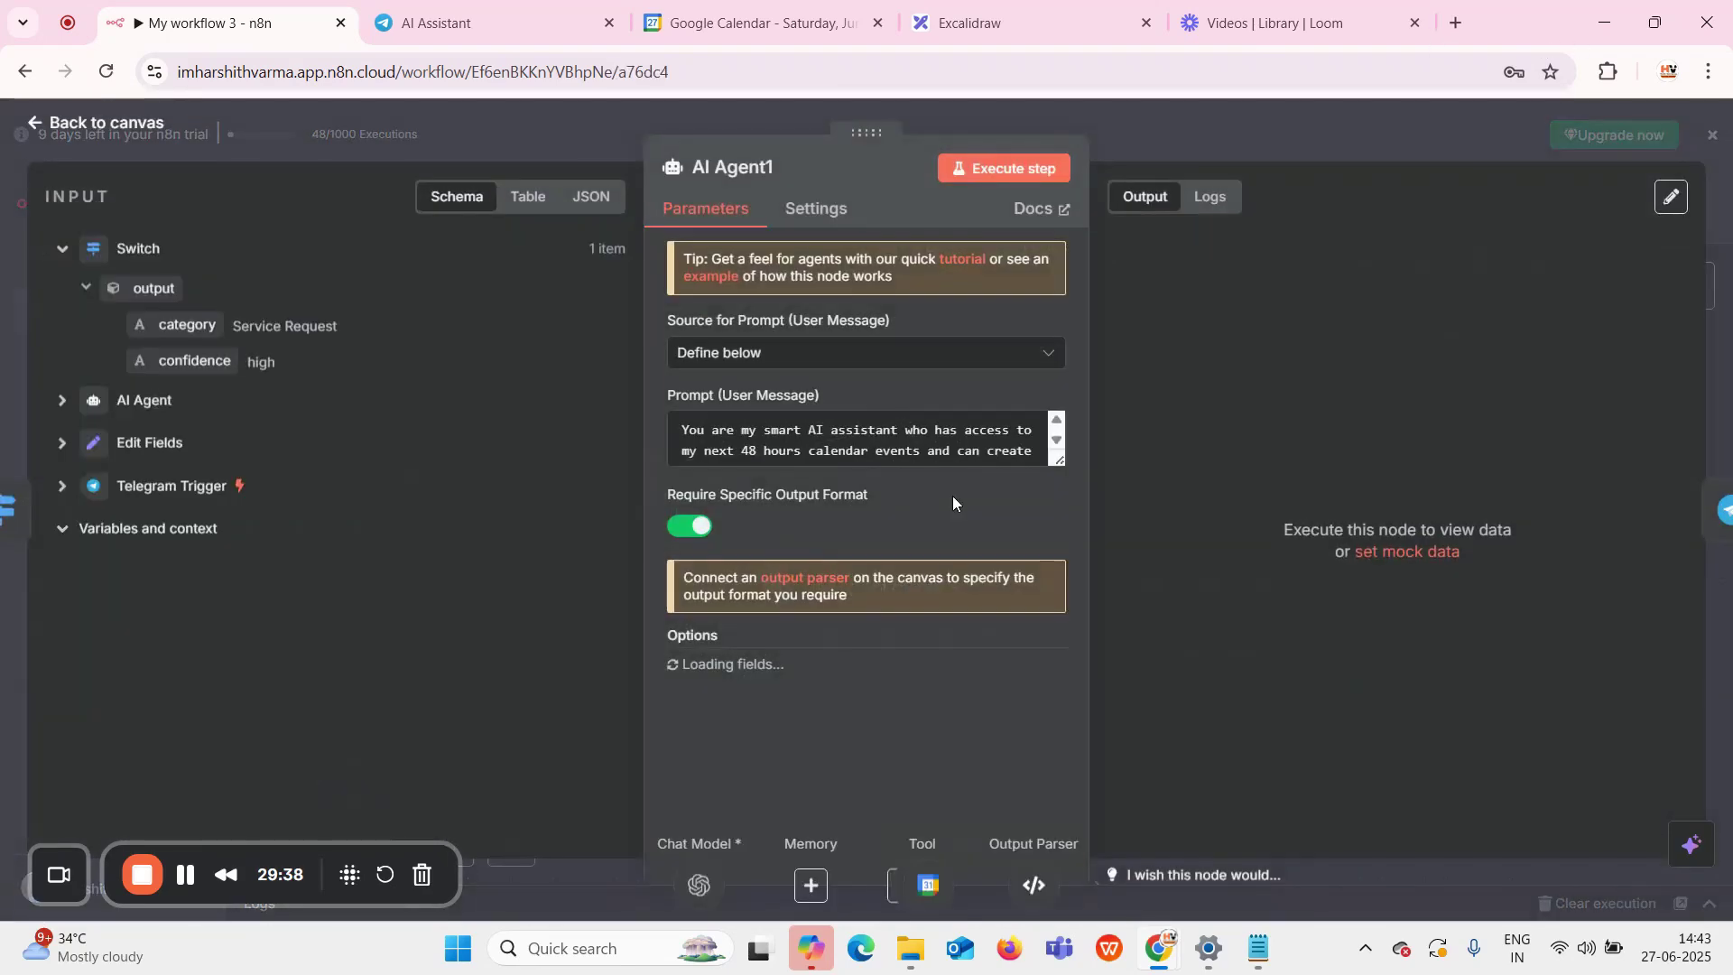
click(964, 170)
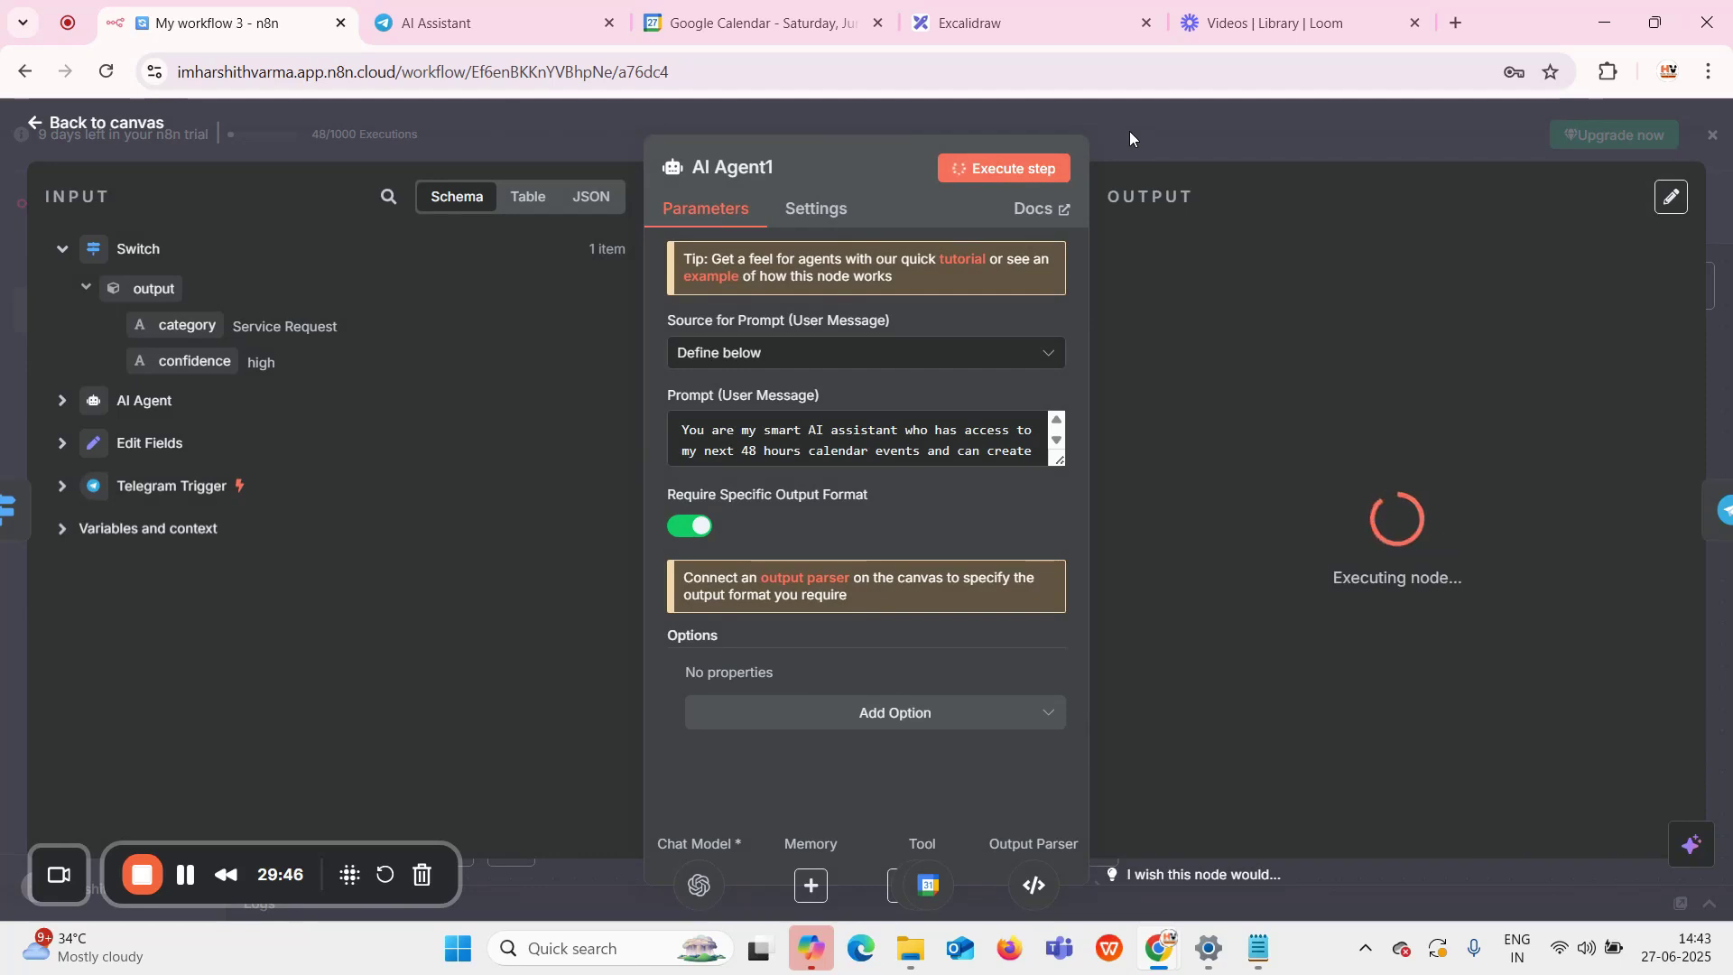
Compare AI Agent1's output with the 2:30pm events on June 28 in Google Calendar, and return to n8n and close the node
click(798, 25)
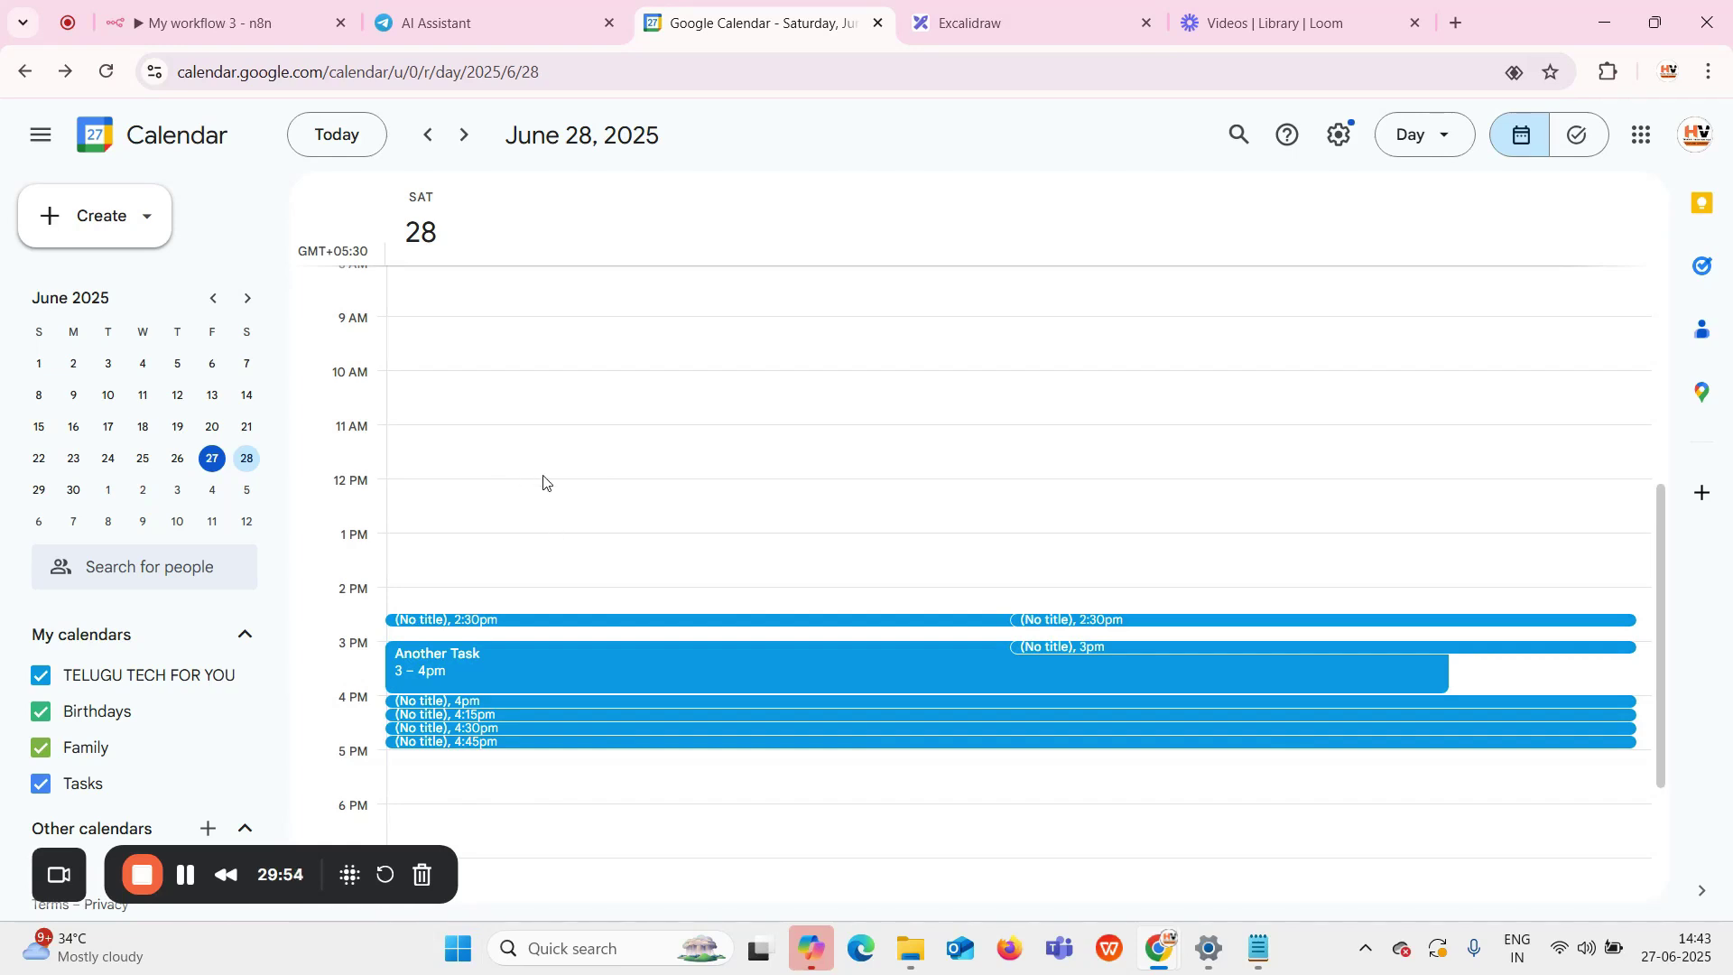
click(225, 22)
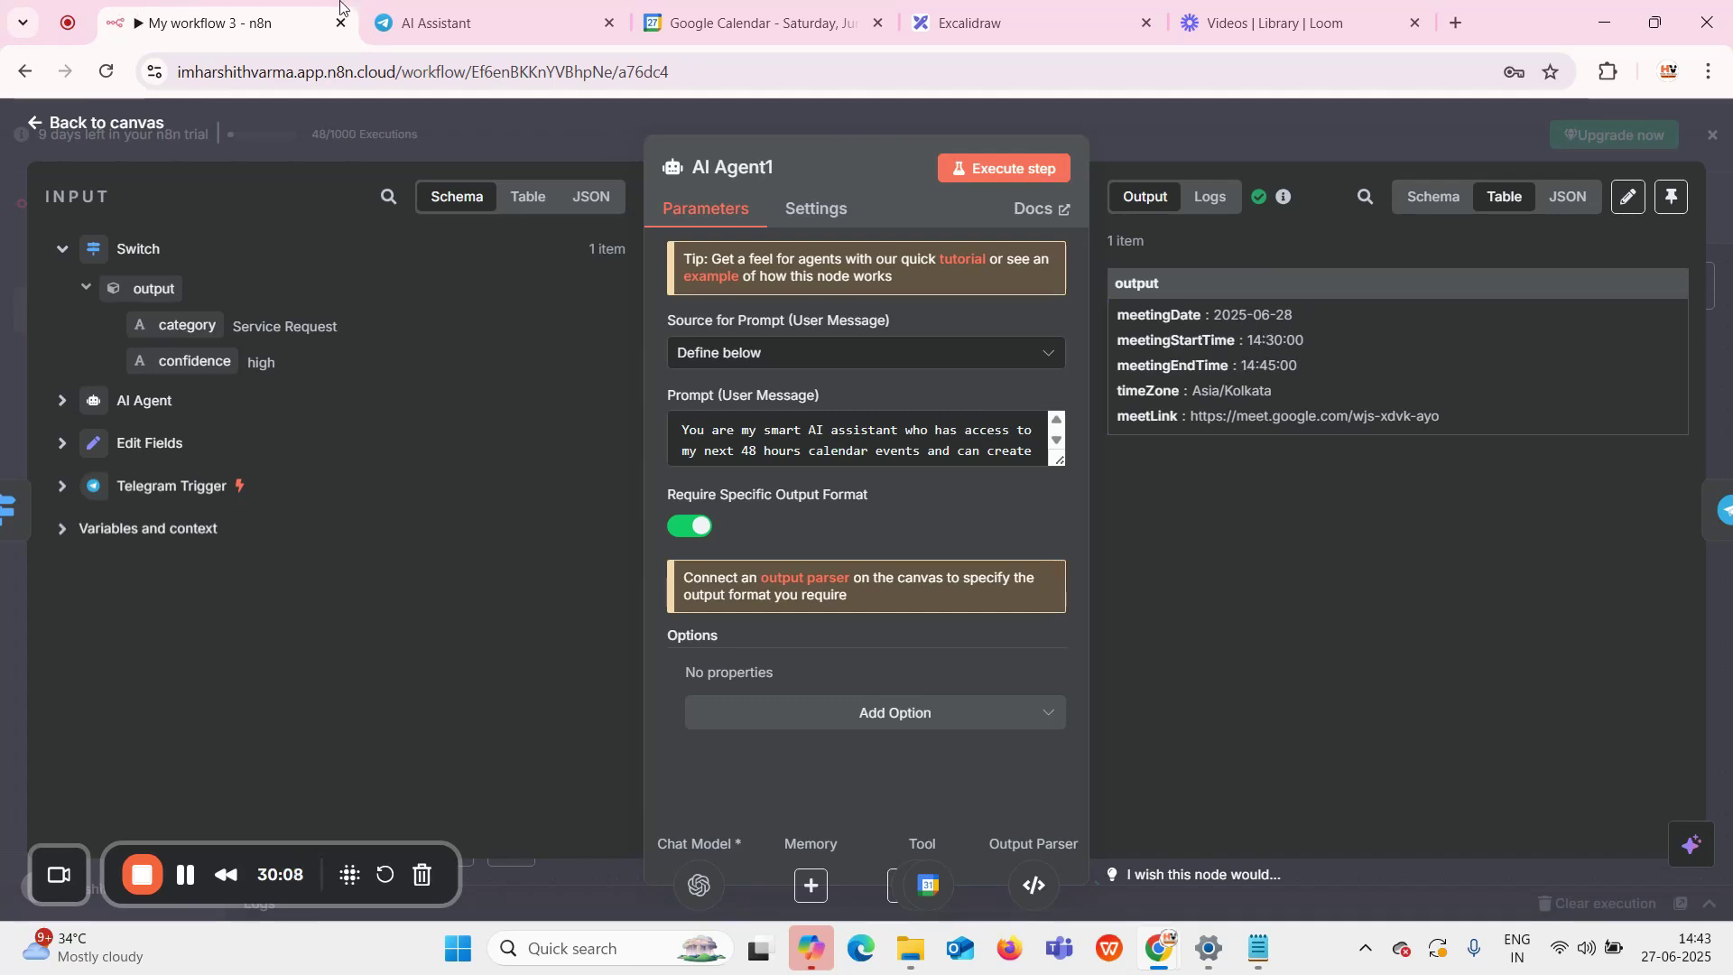
click(789, 25)
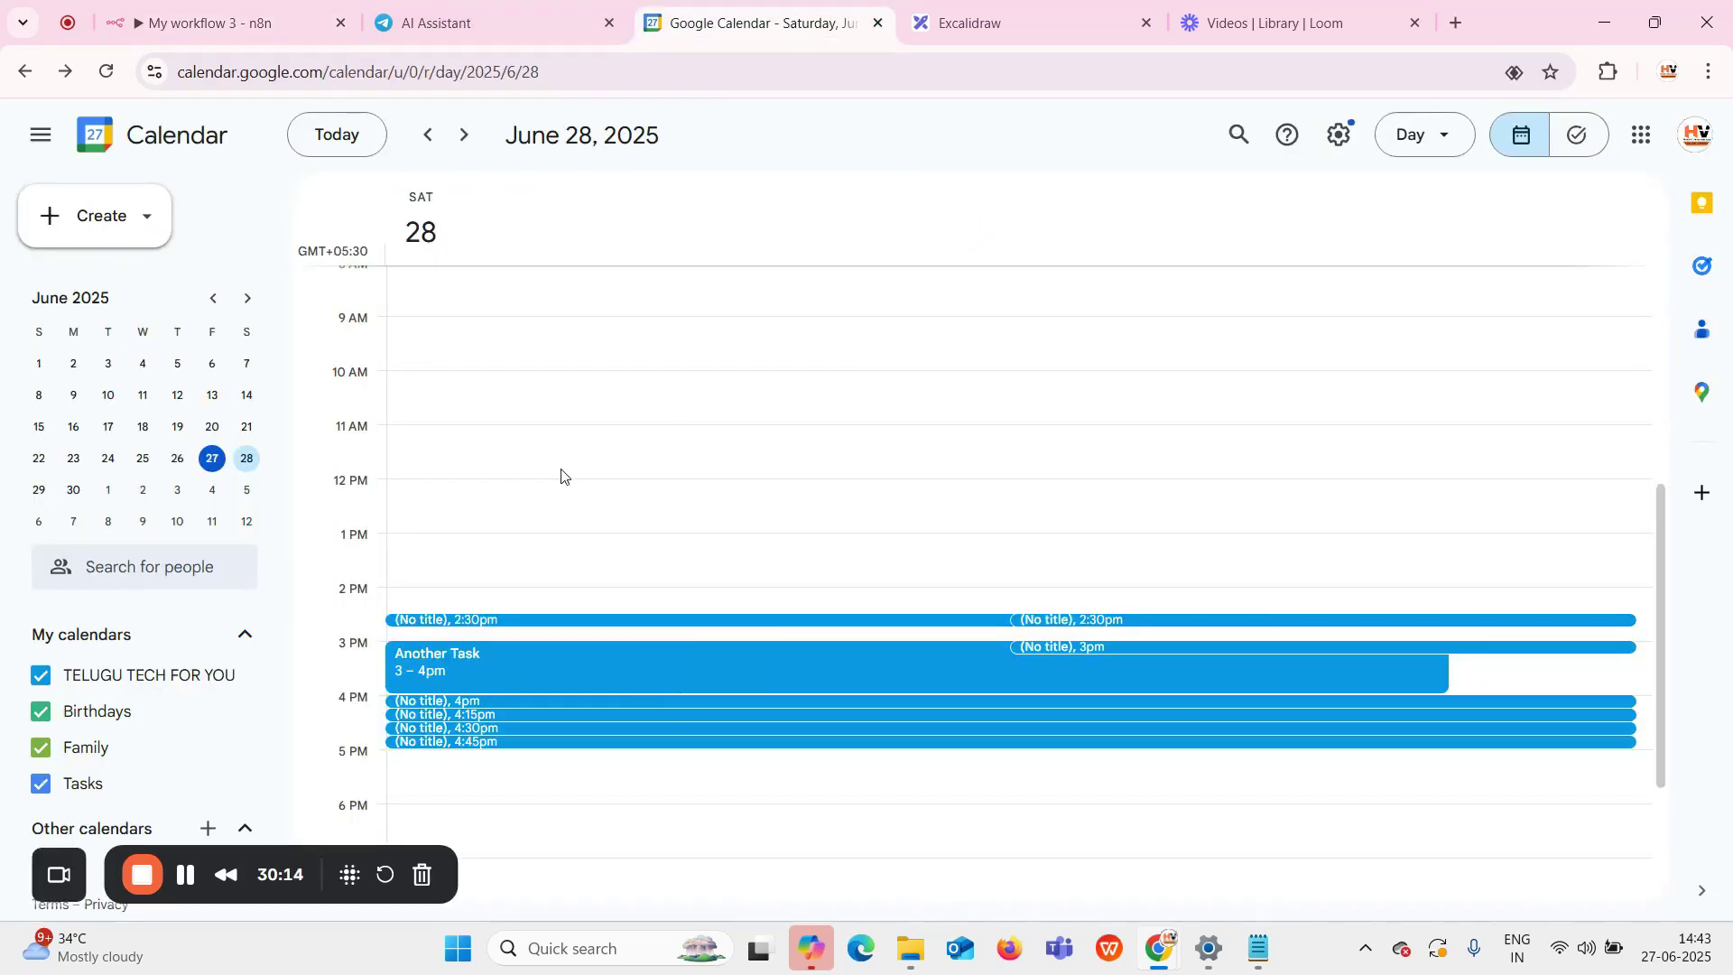
click(545, 623)
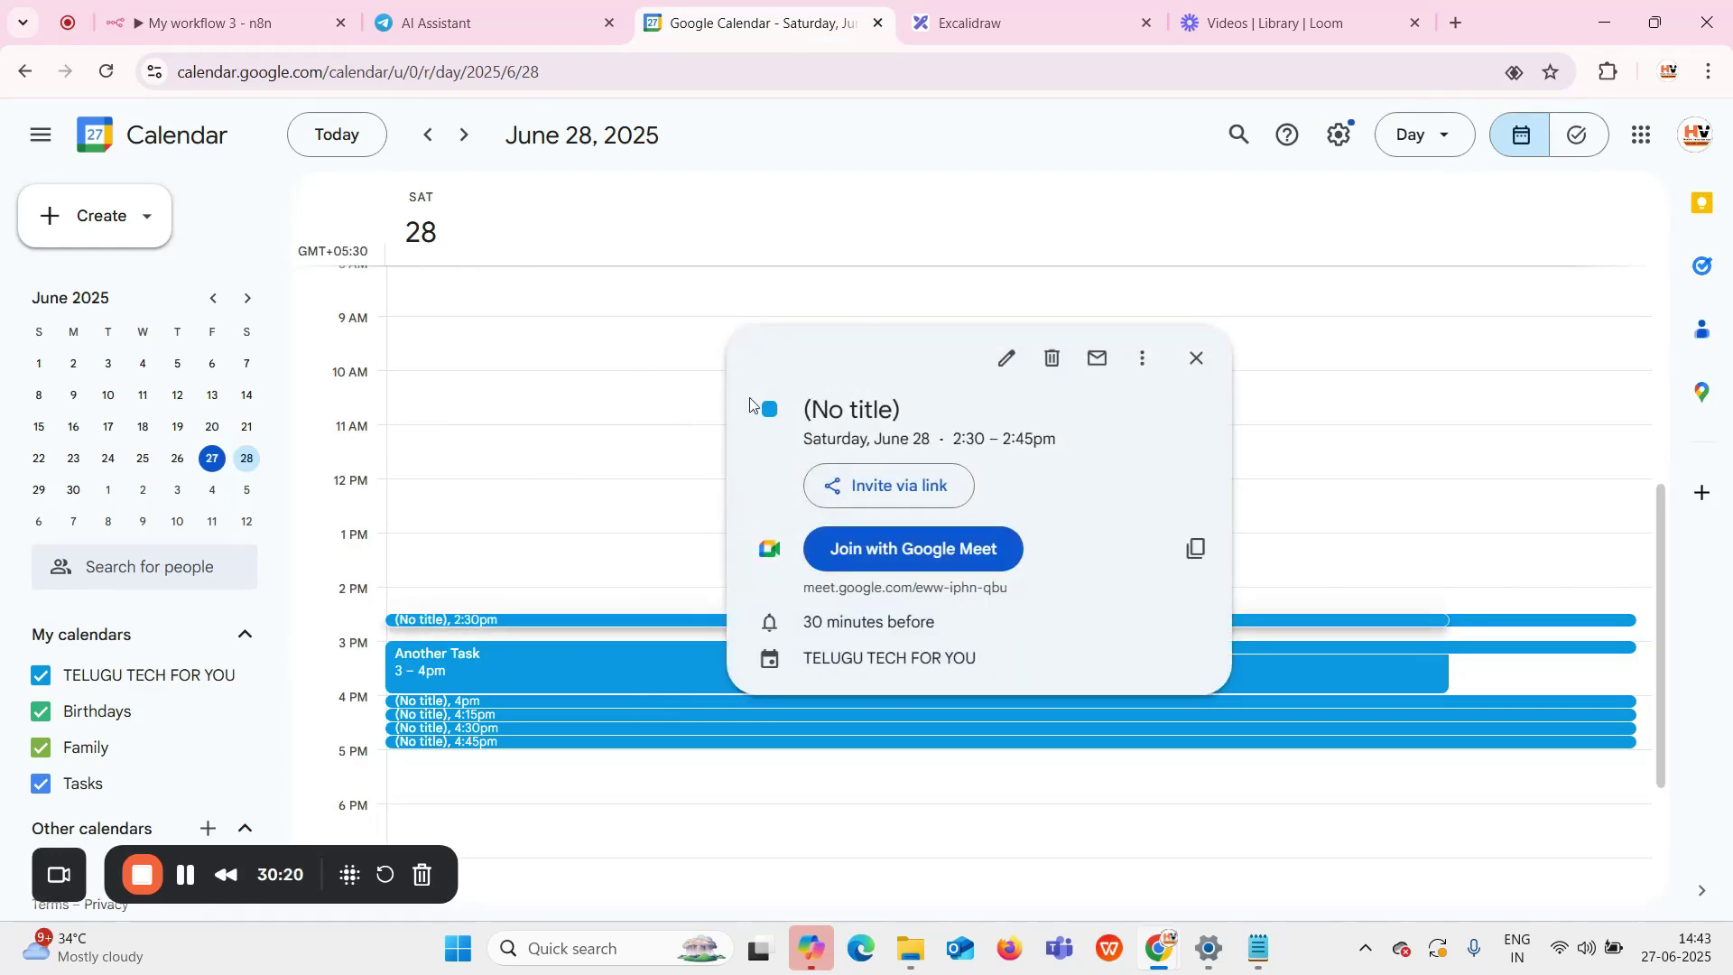
click(1196, 359)
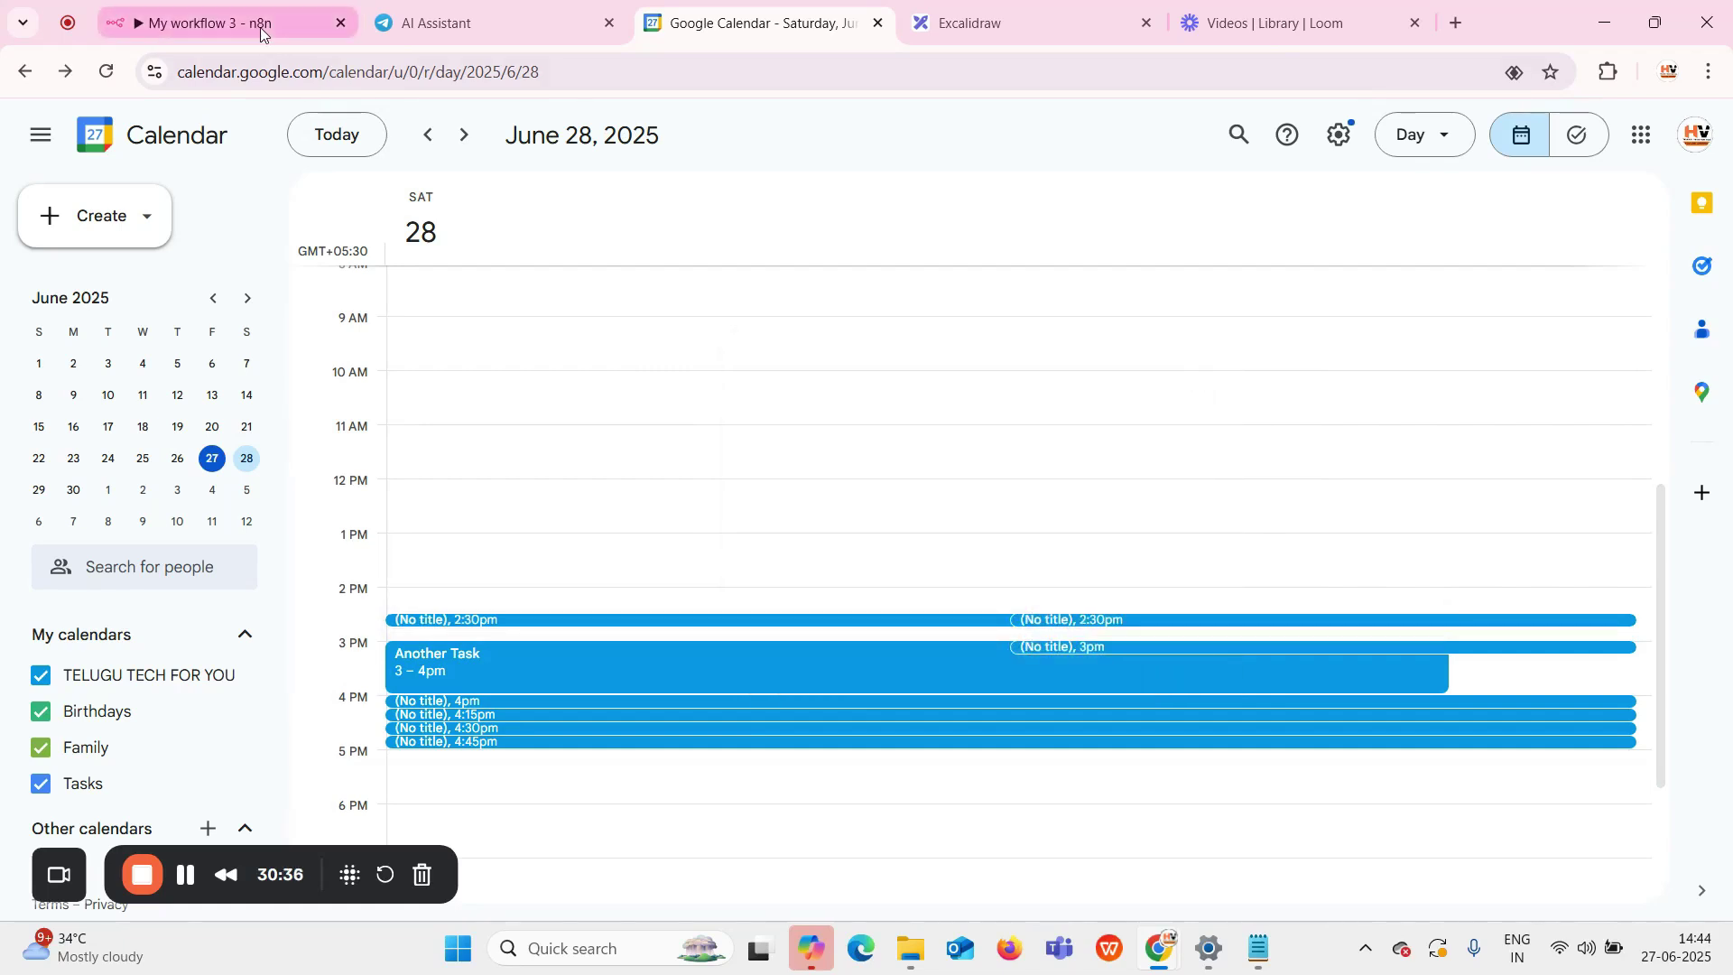
click(259, 27)
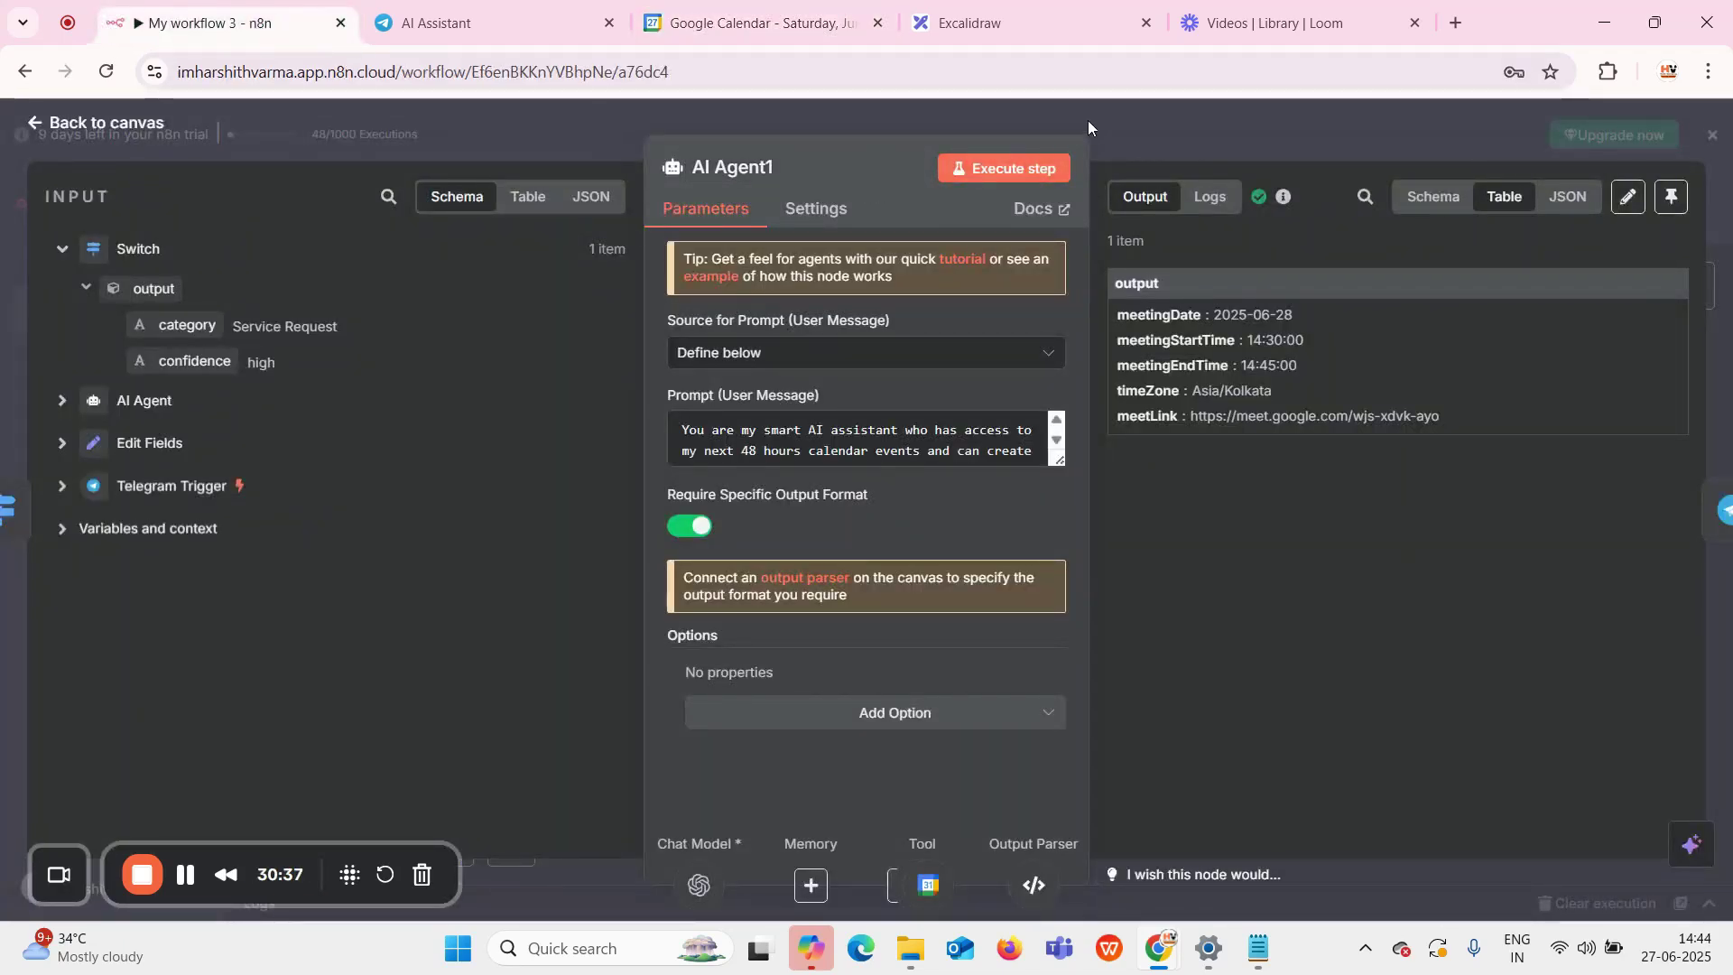
click(1122, 133)
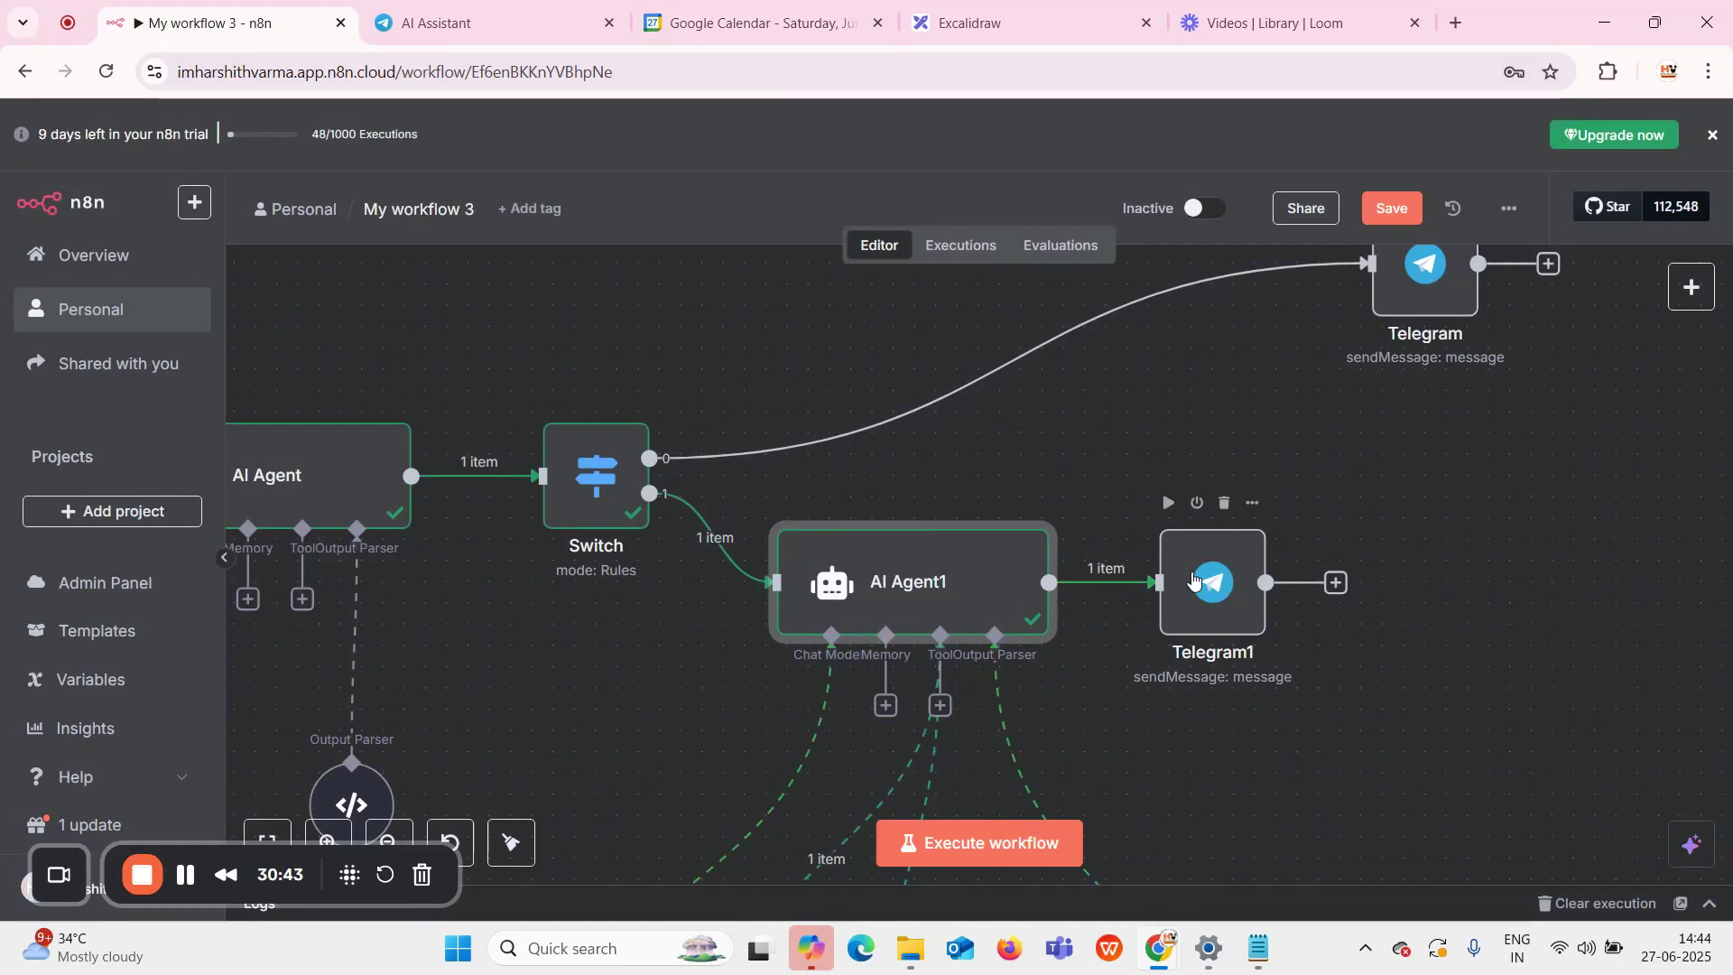
Open the Telegram1 node and expand the Telegram Trigger input data to see the sender and chat fields
click(1194, 580)
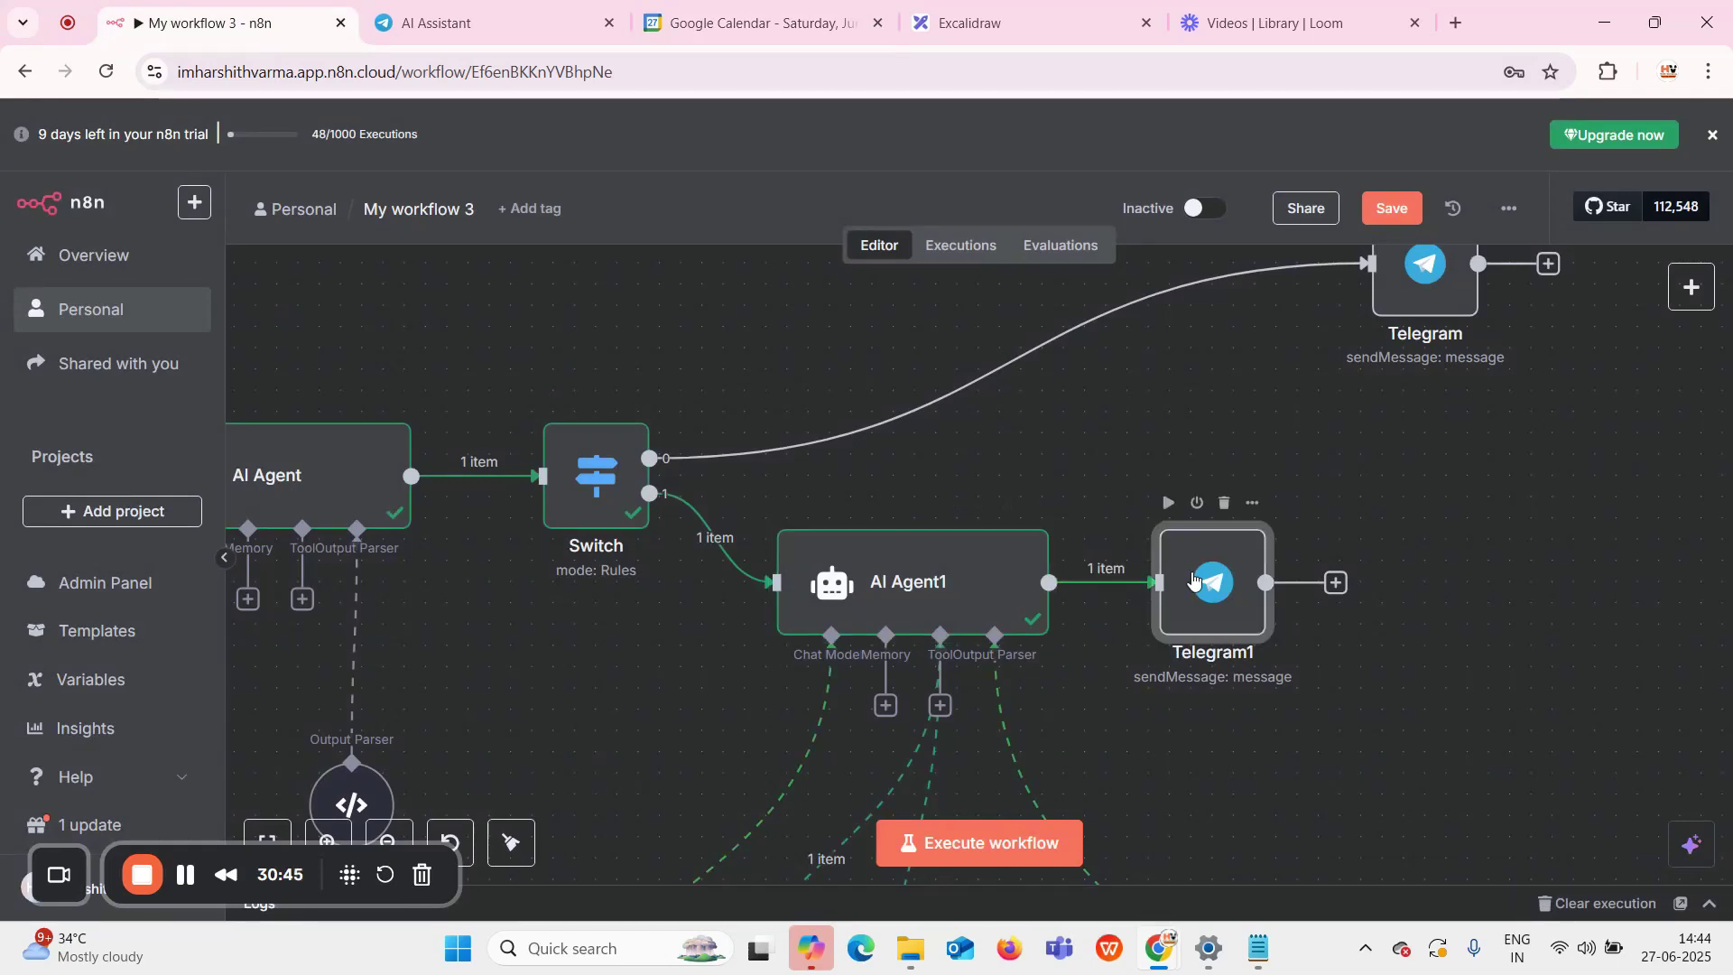
double_click(1193, 580)
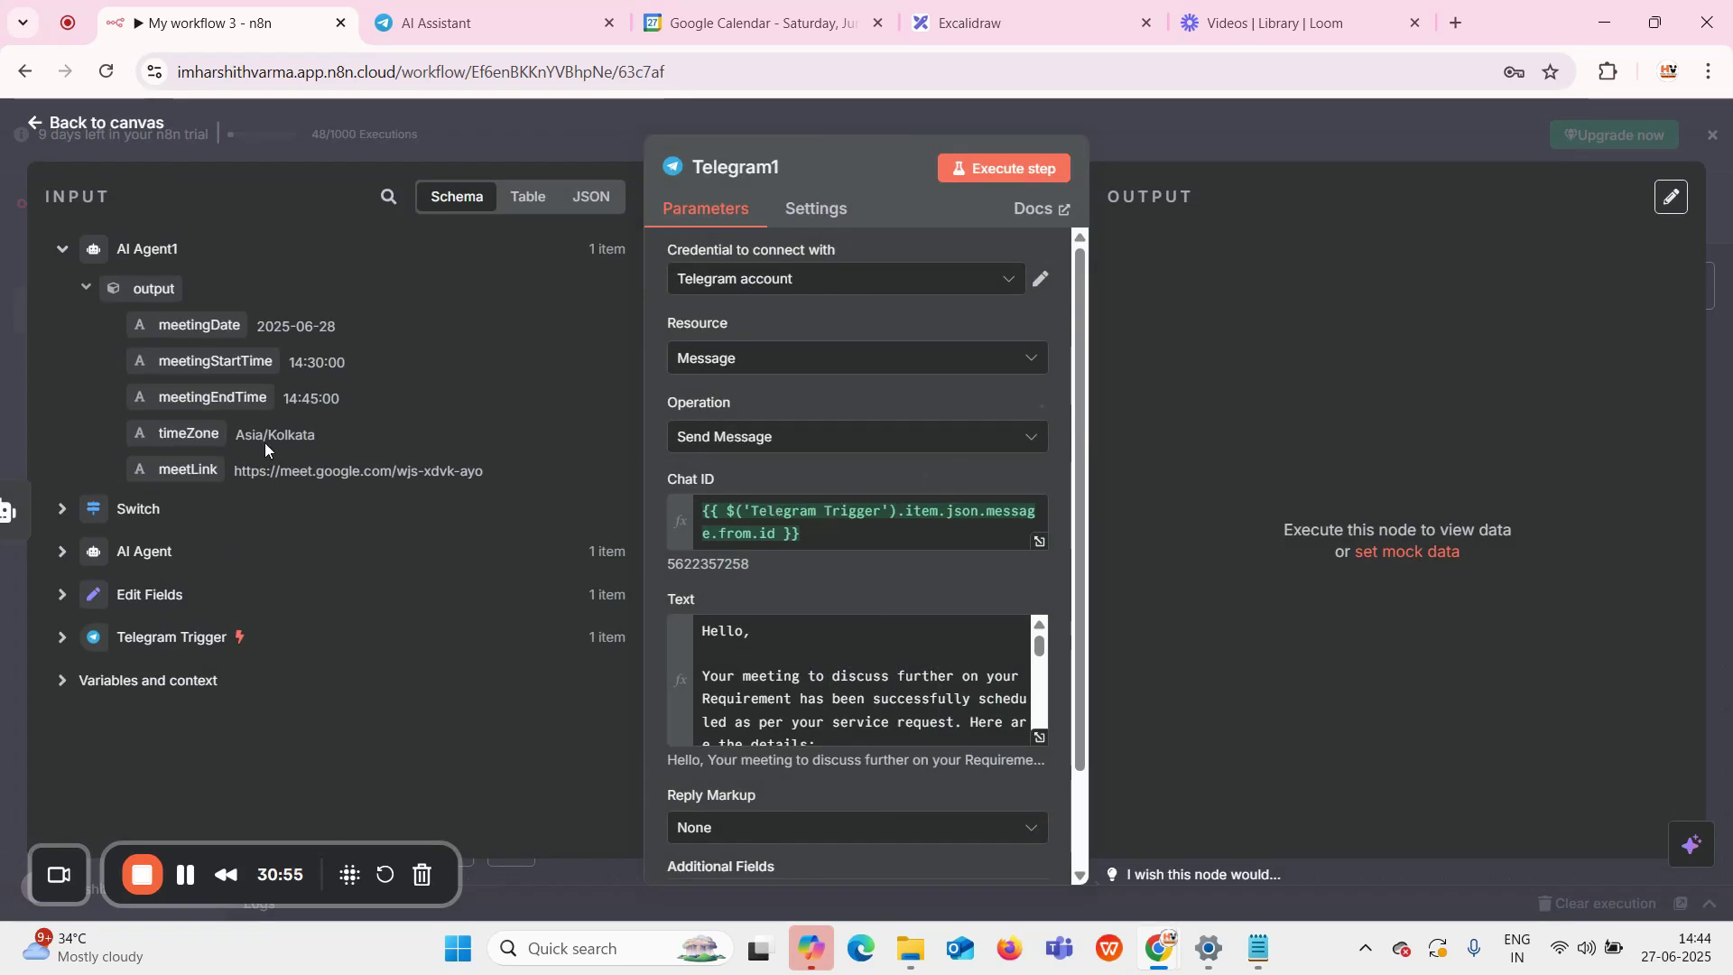
click(134, 630)
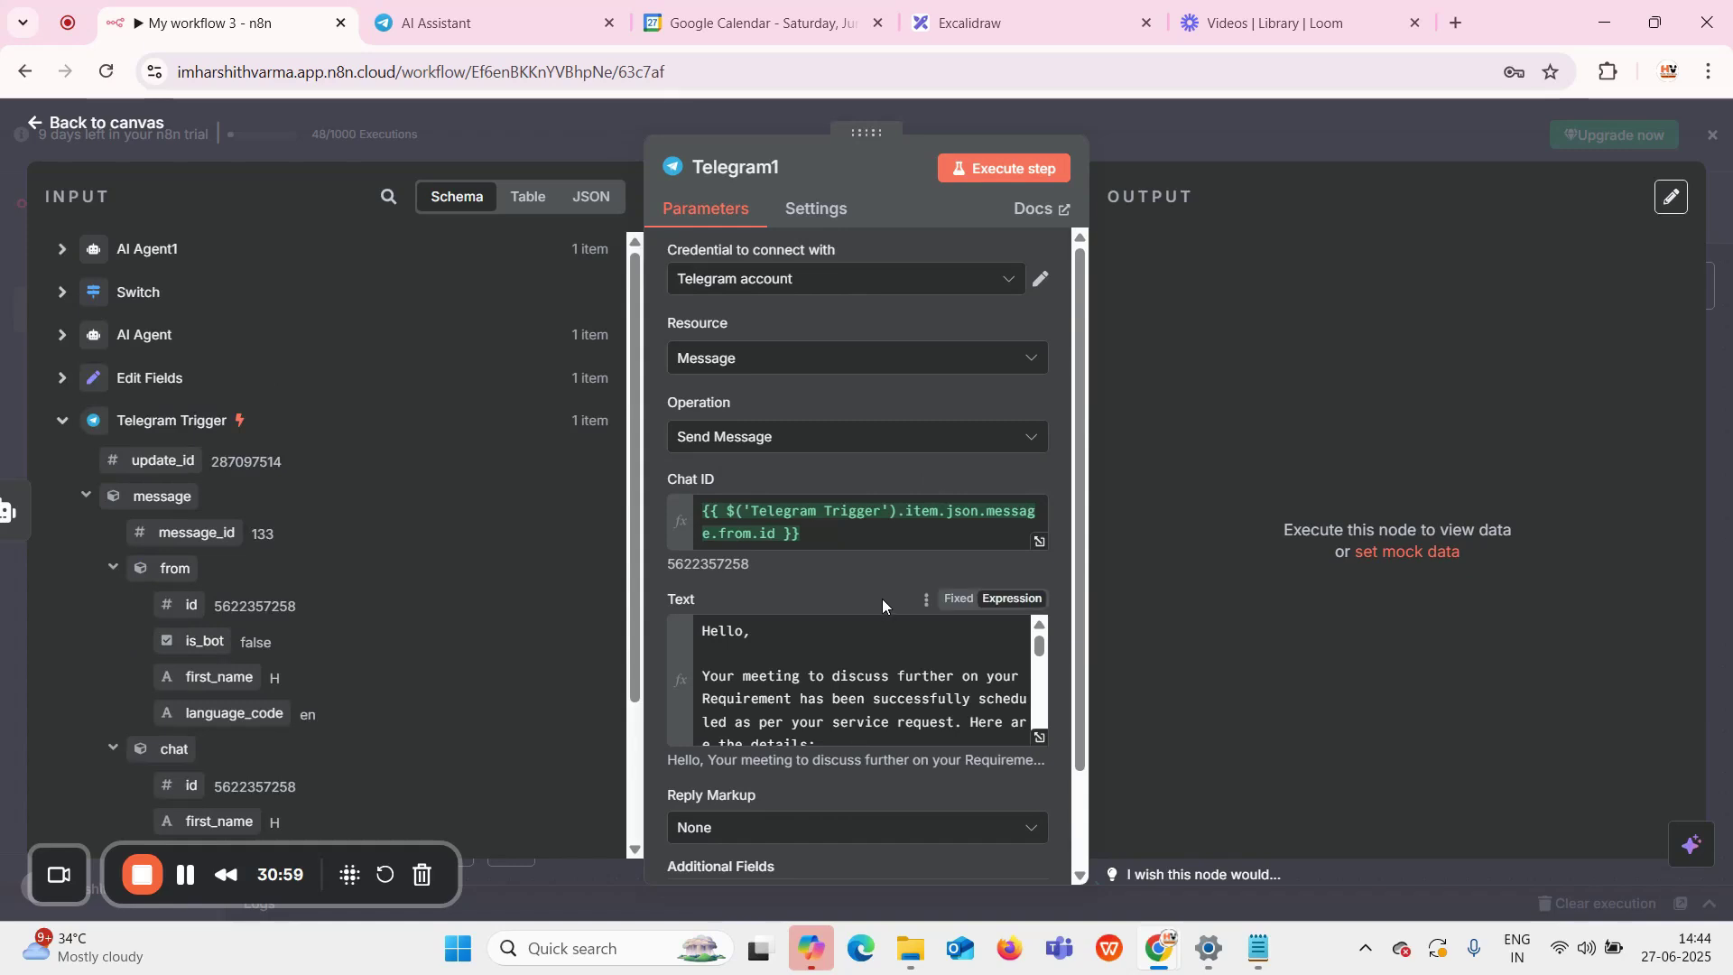
Expand Telegram1's Text expression, read the meeting confirmation message with its date, time, time zone and link variables, and close the editor
scroll(883, 605, down, 2)
click(795, 535)
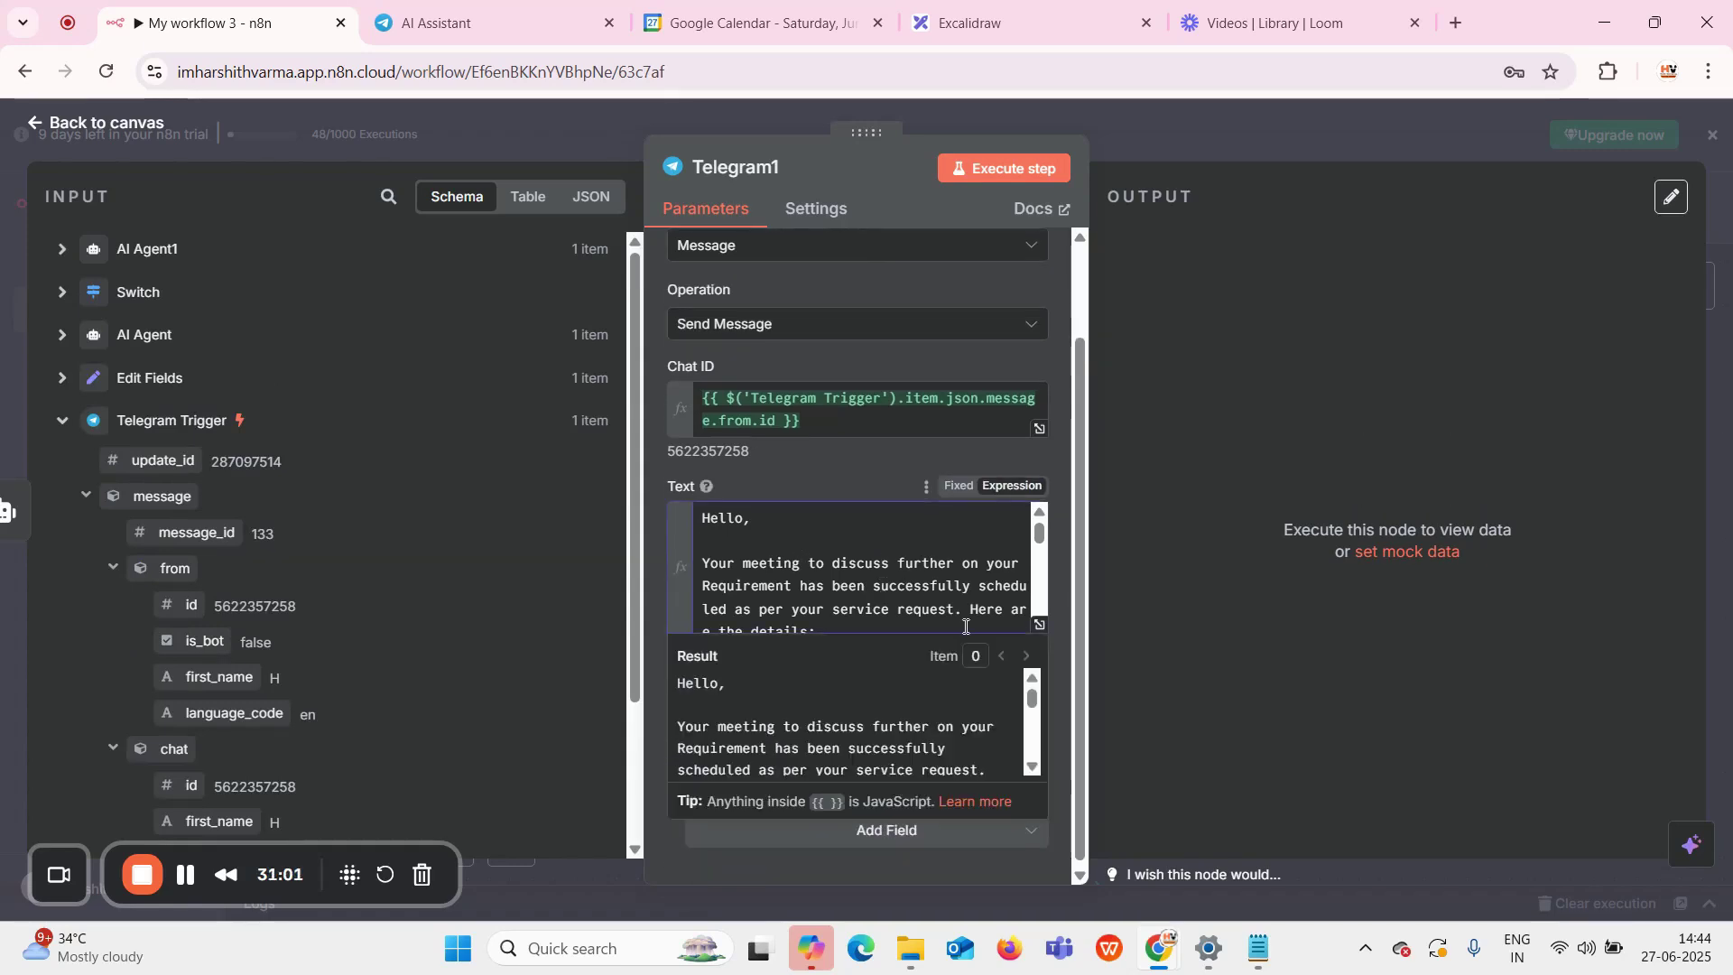
click(1039, 625)
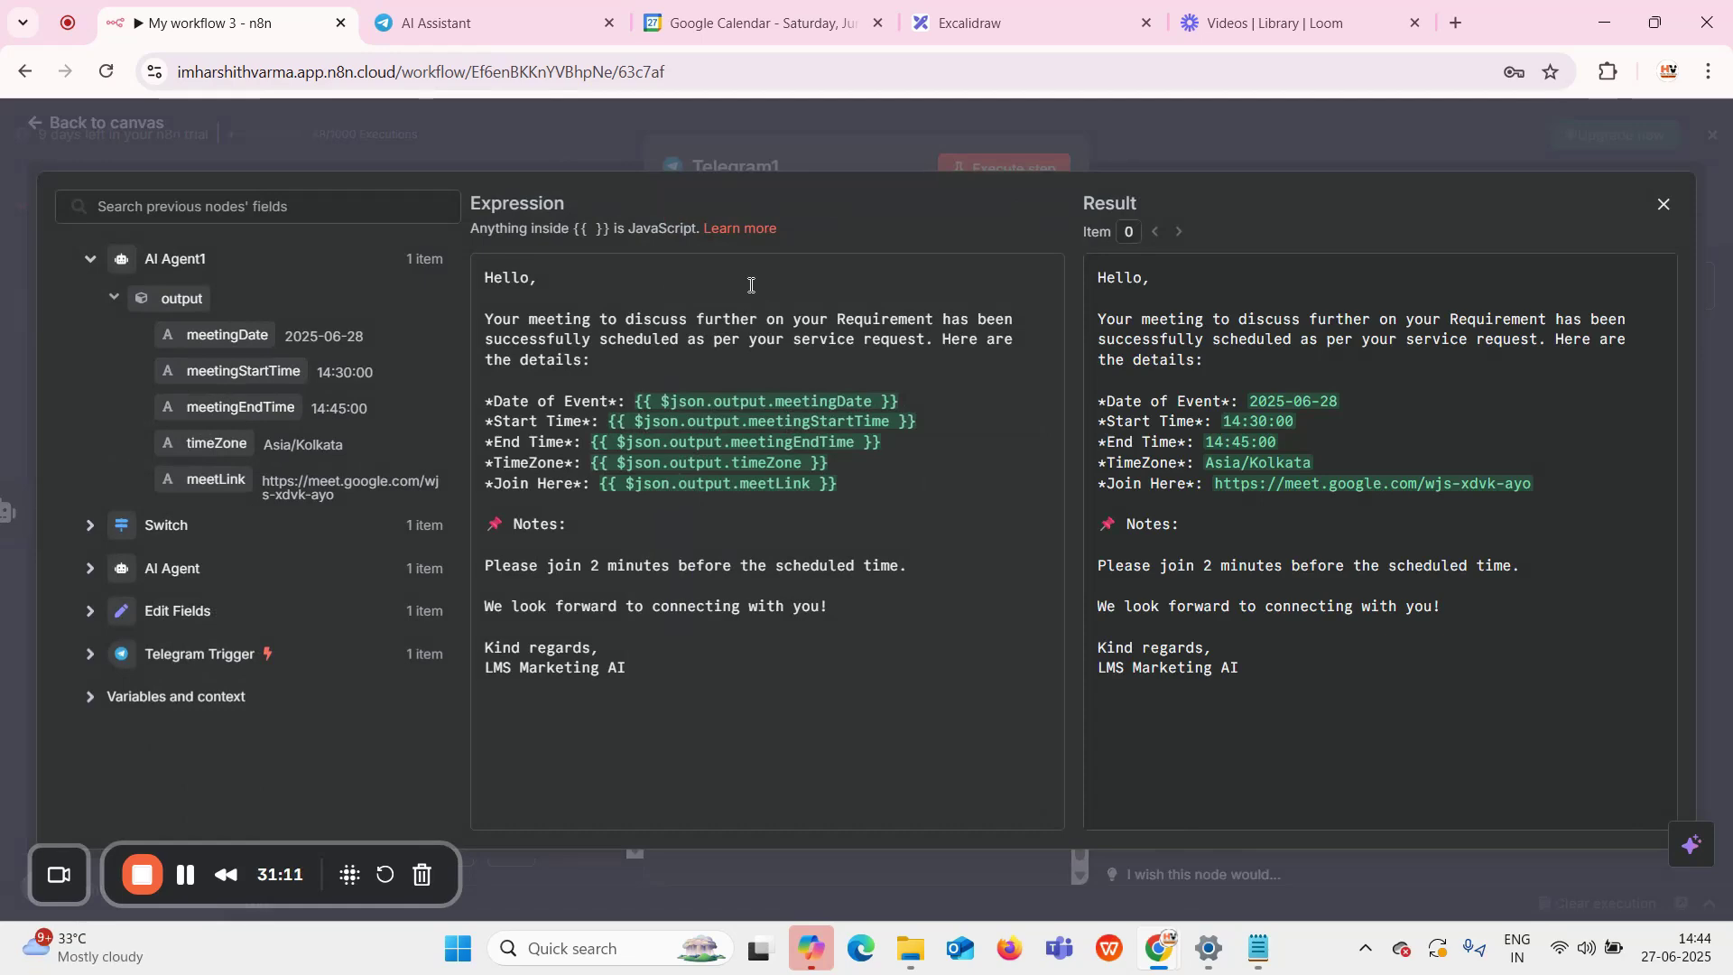
click(440, 133)
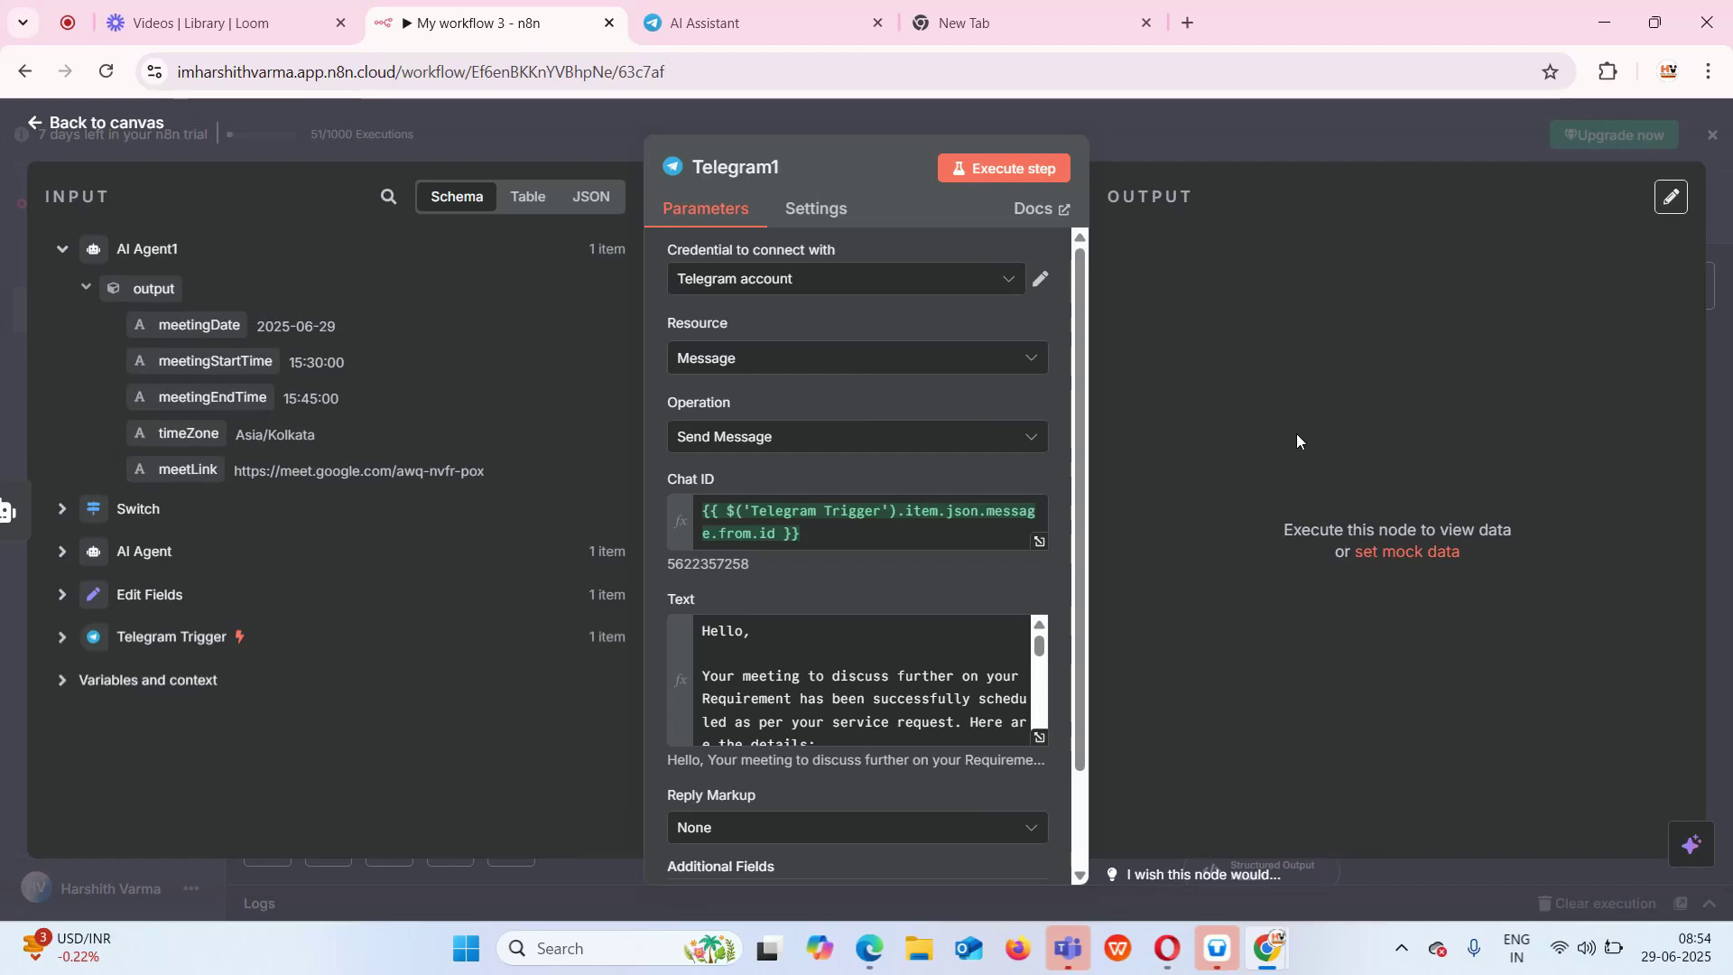
Execute the Telegram1 node to send the meeting confirmation and look through its output
click(993, 169)
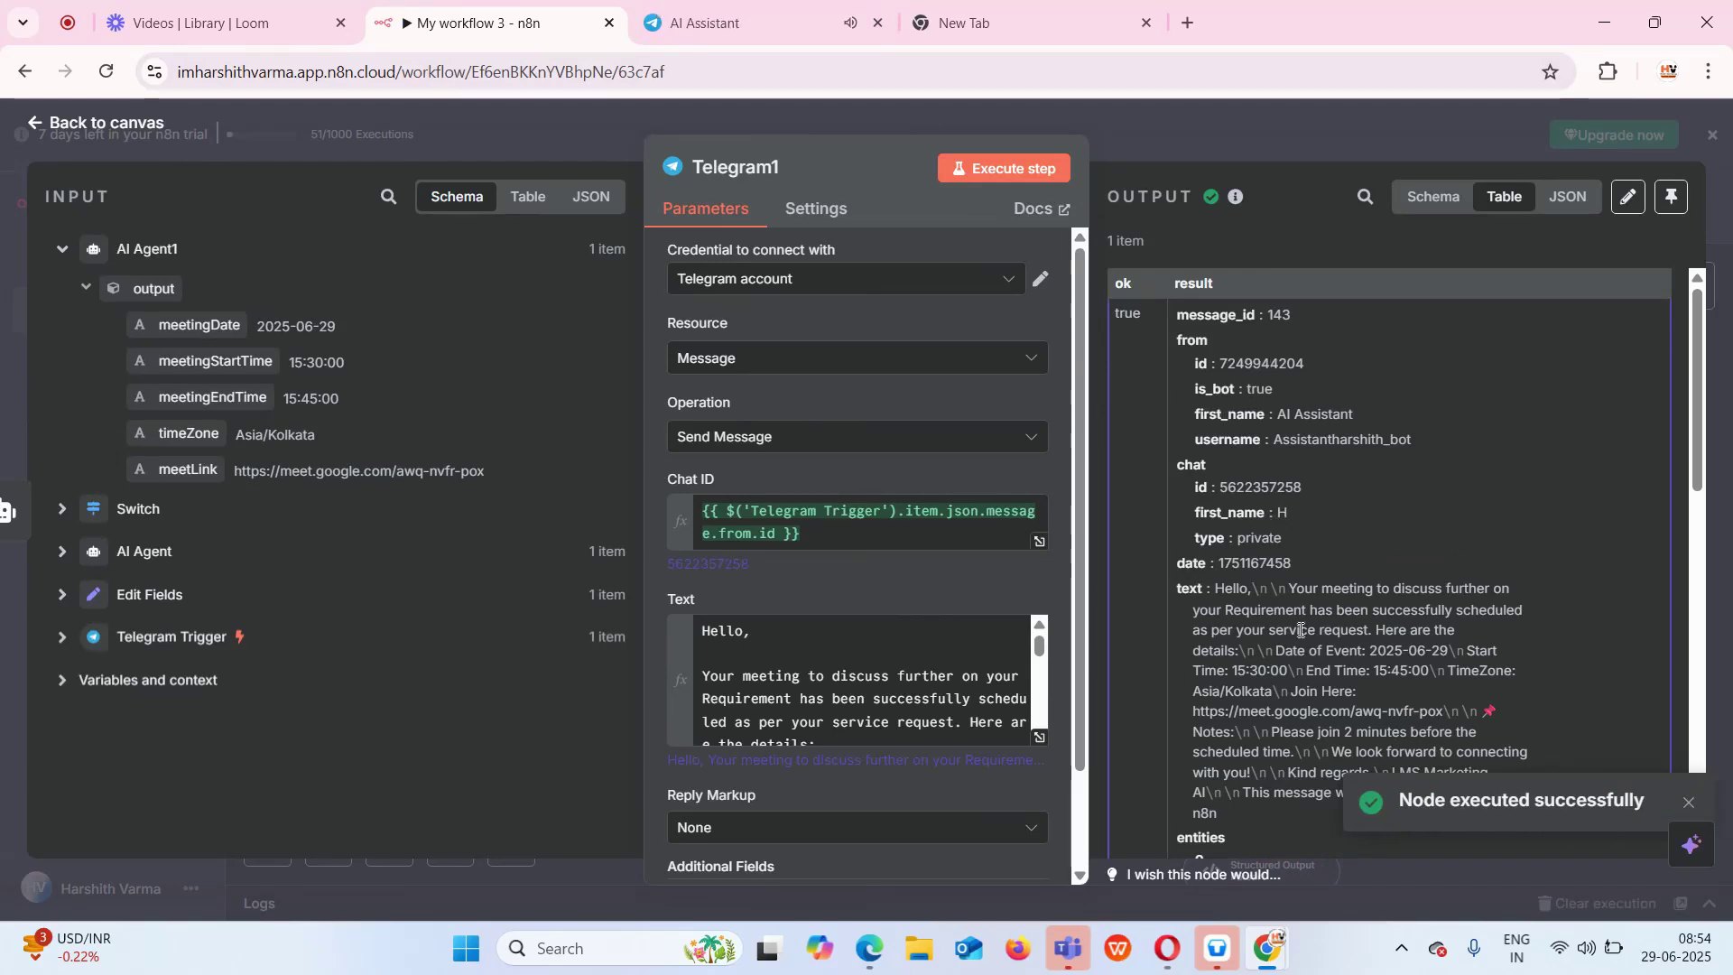
scroll(1305, 668, down, 6)
scroll(1307, 684, up, 8)
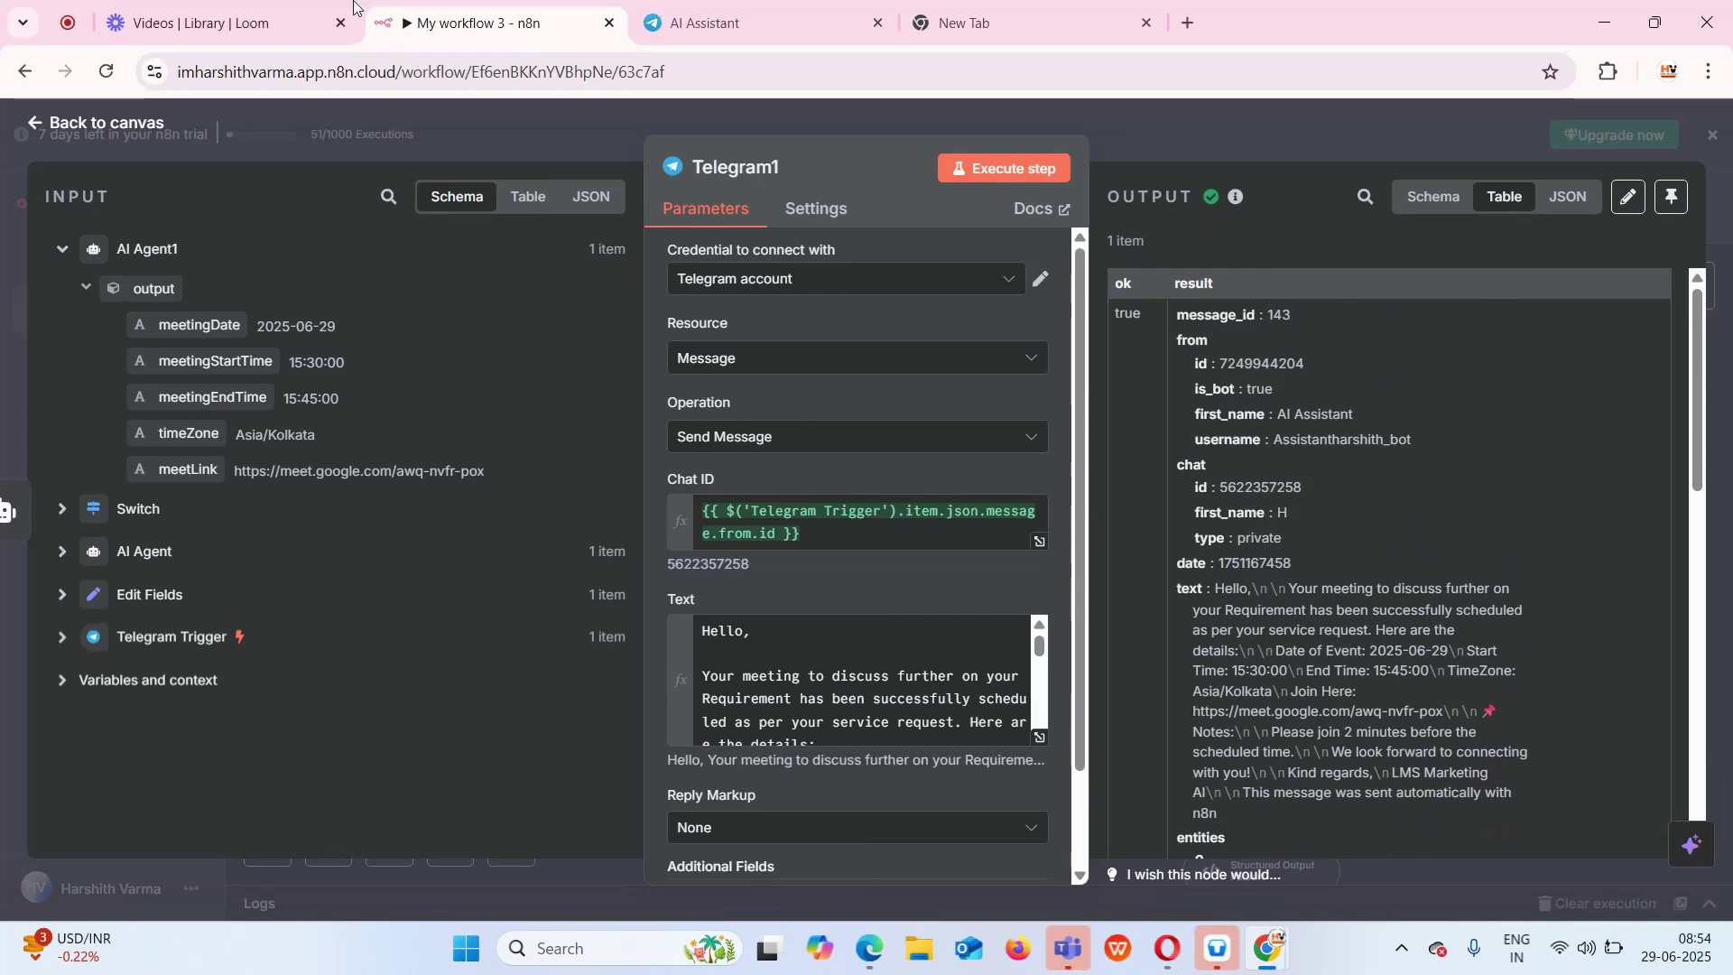
Check the meeting confirmation received in the AI Assistant chat in Telegram, and return to n8n and close the Telegram1 node
click(713, 28)
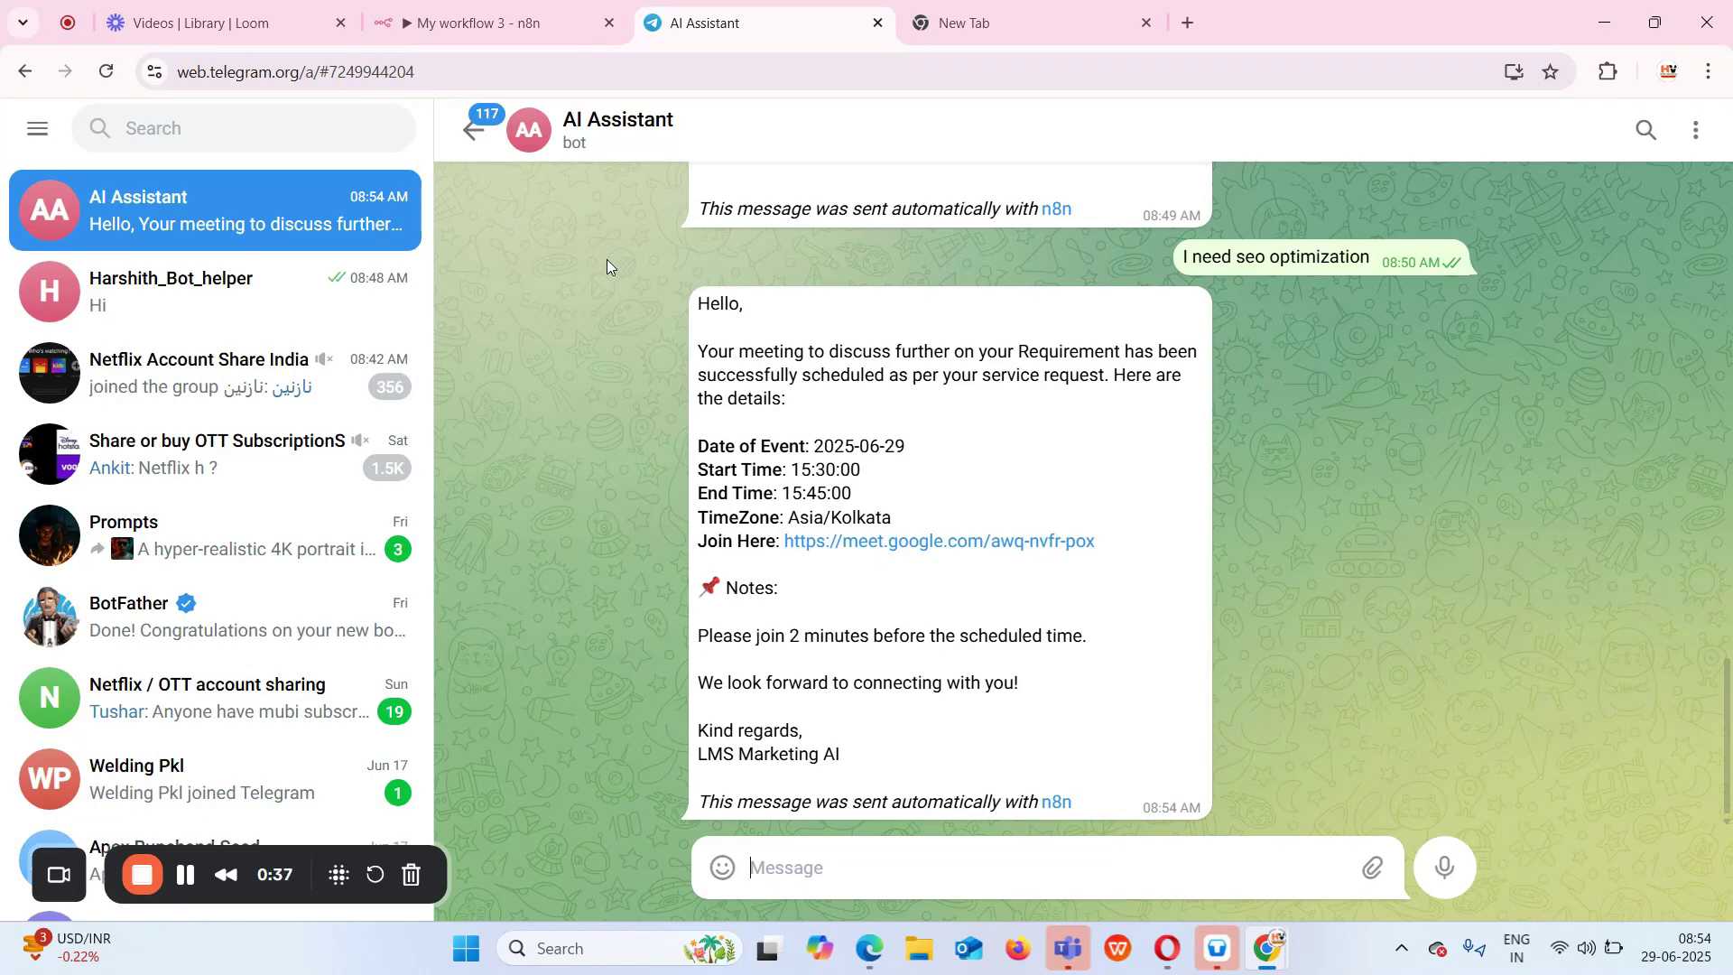
click(475, 27)
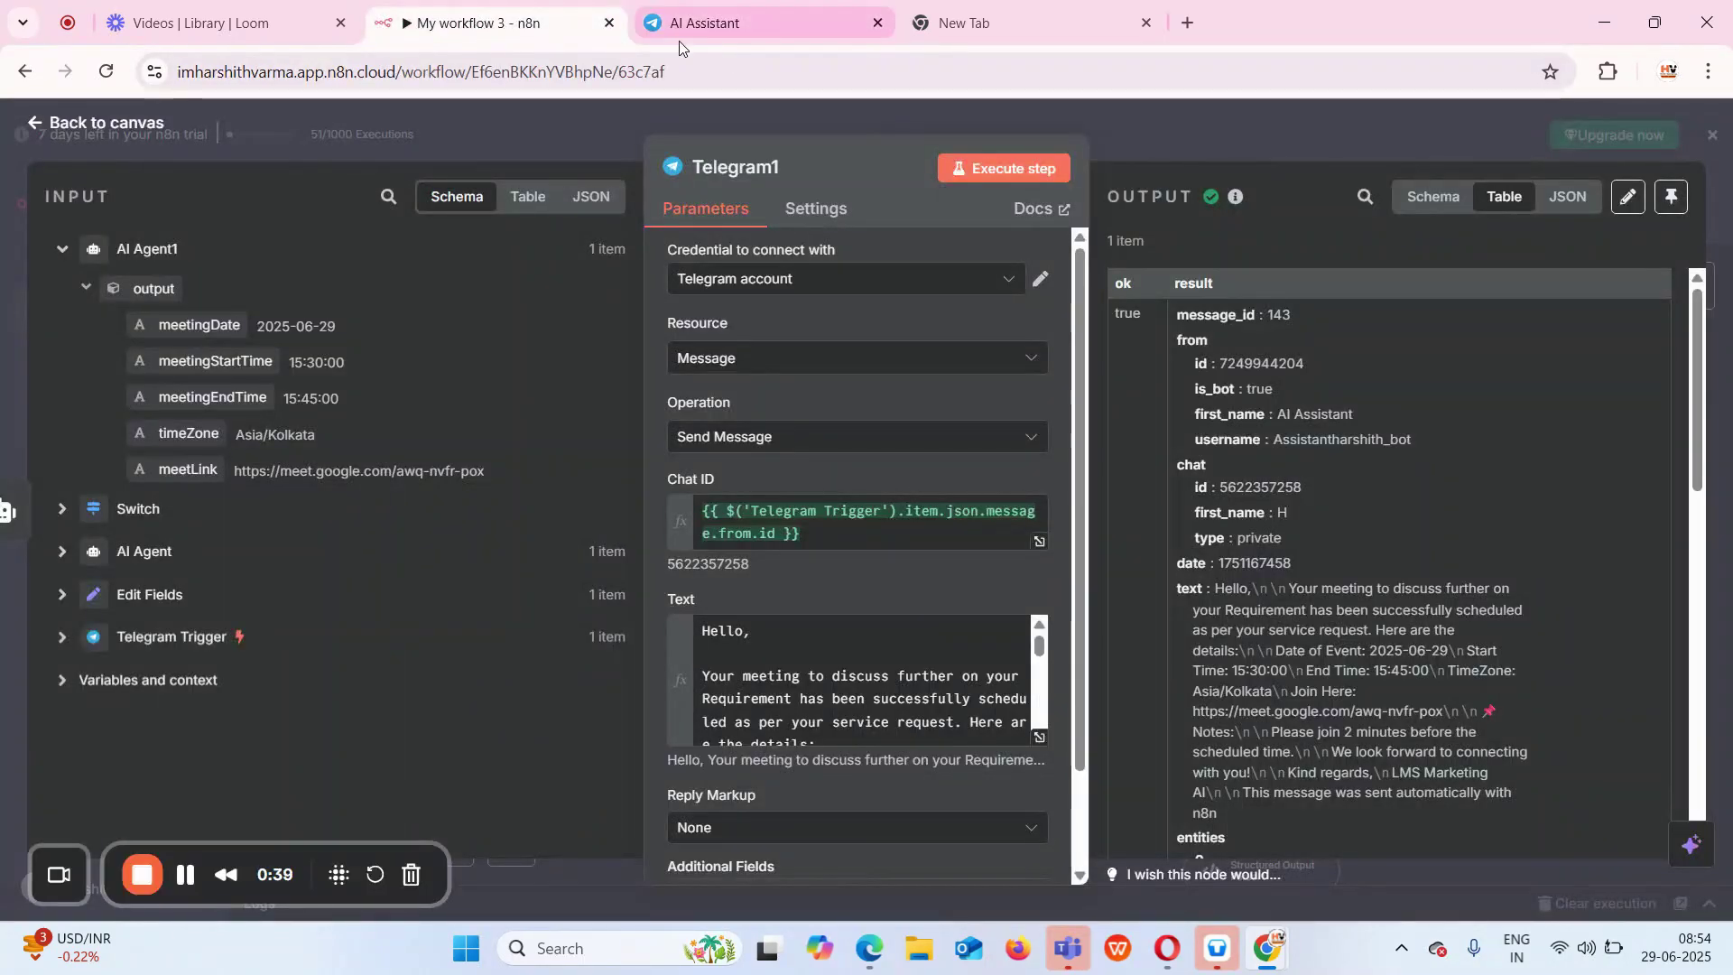
click(1147, 114)
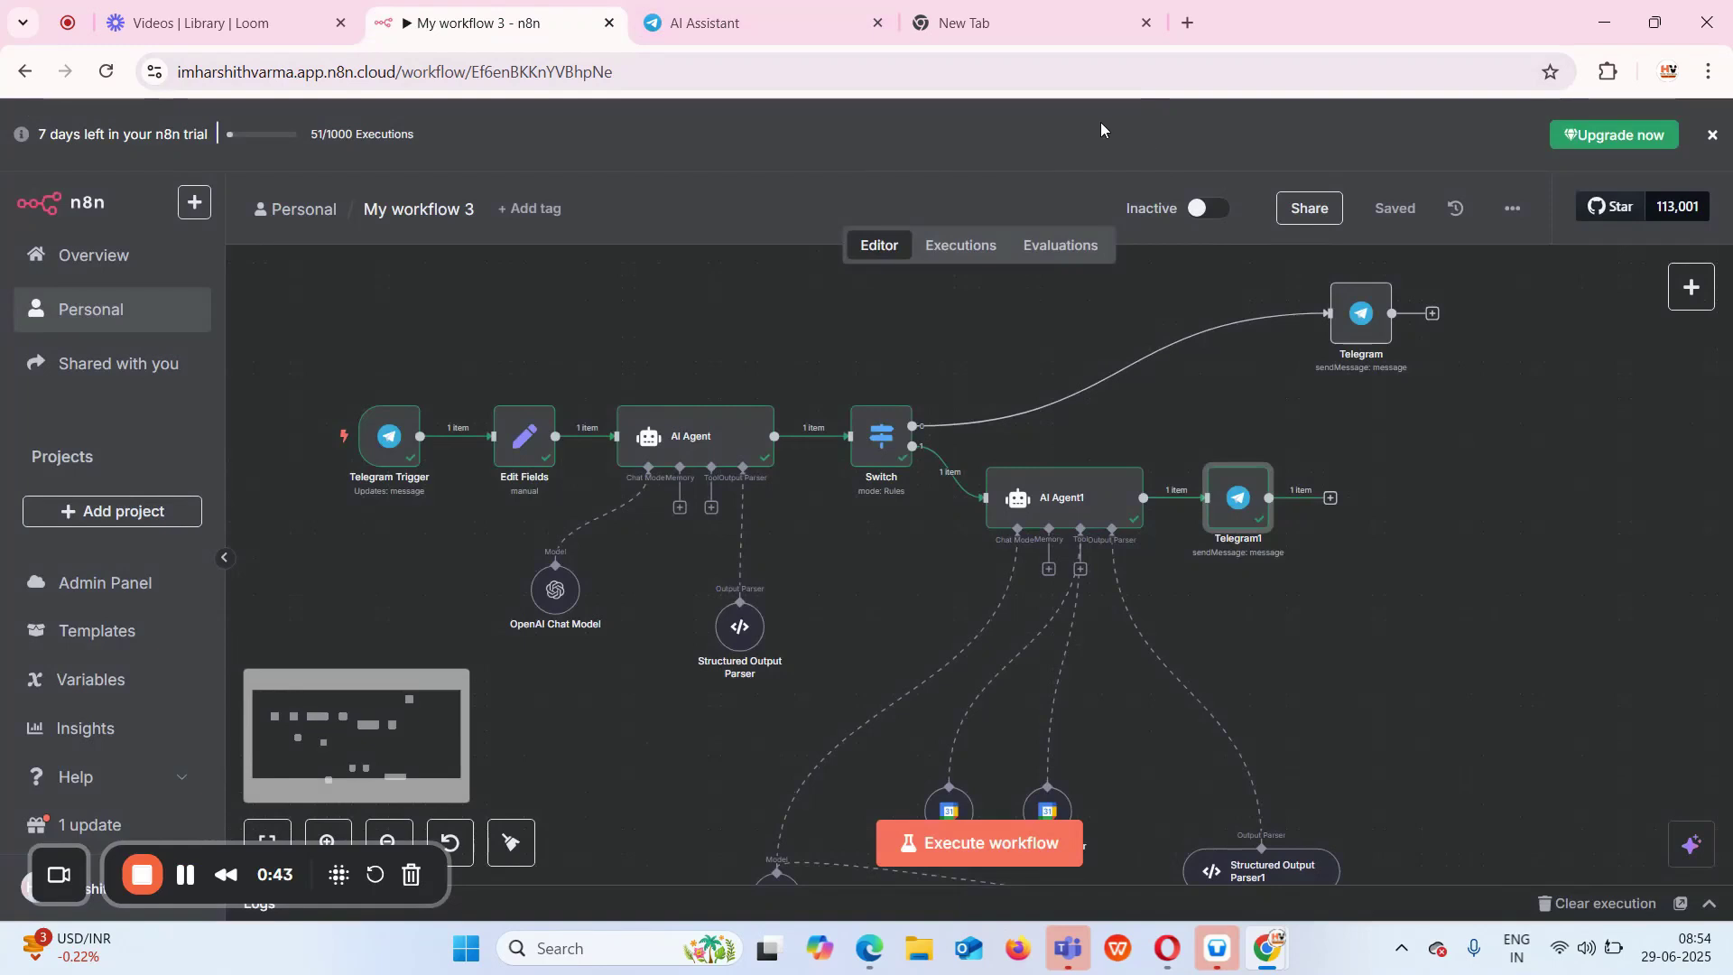
Activate My workflow 3 so it listens for Telegram events, and dismiss the activation notice
click(1206, 209)
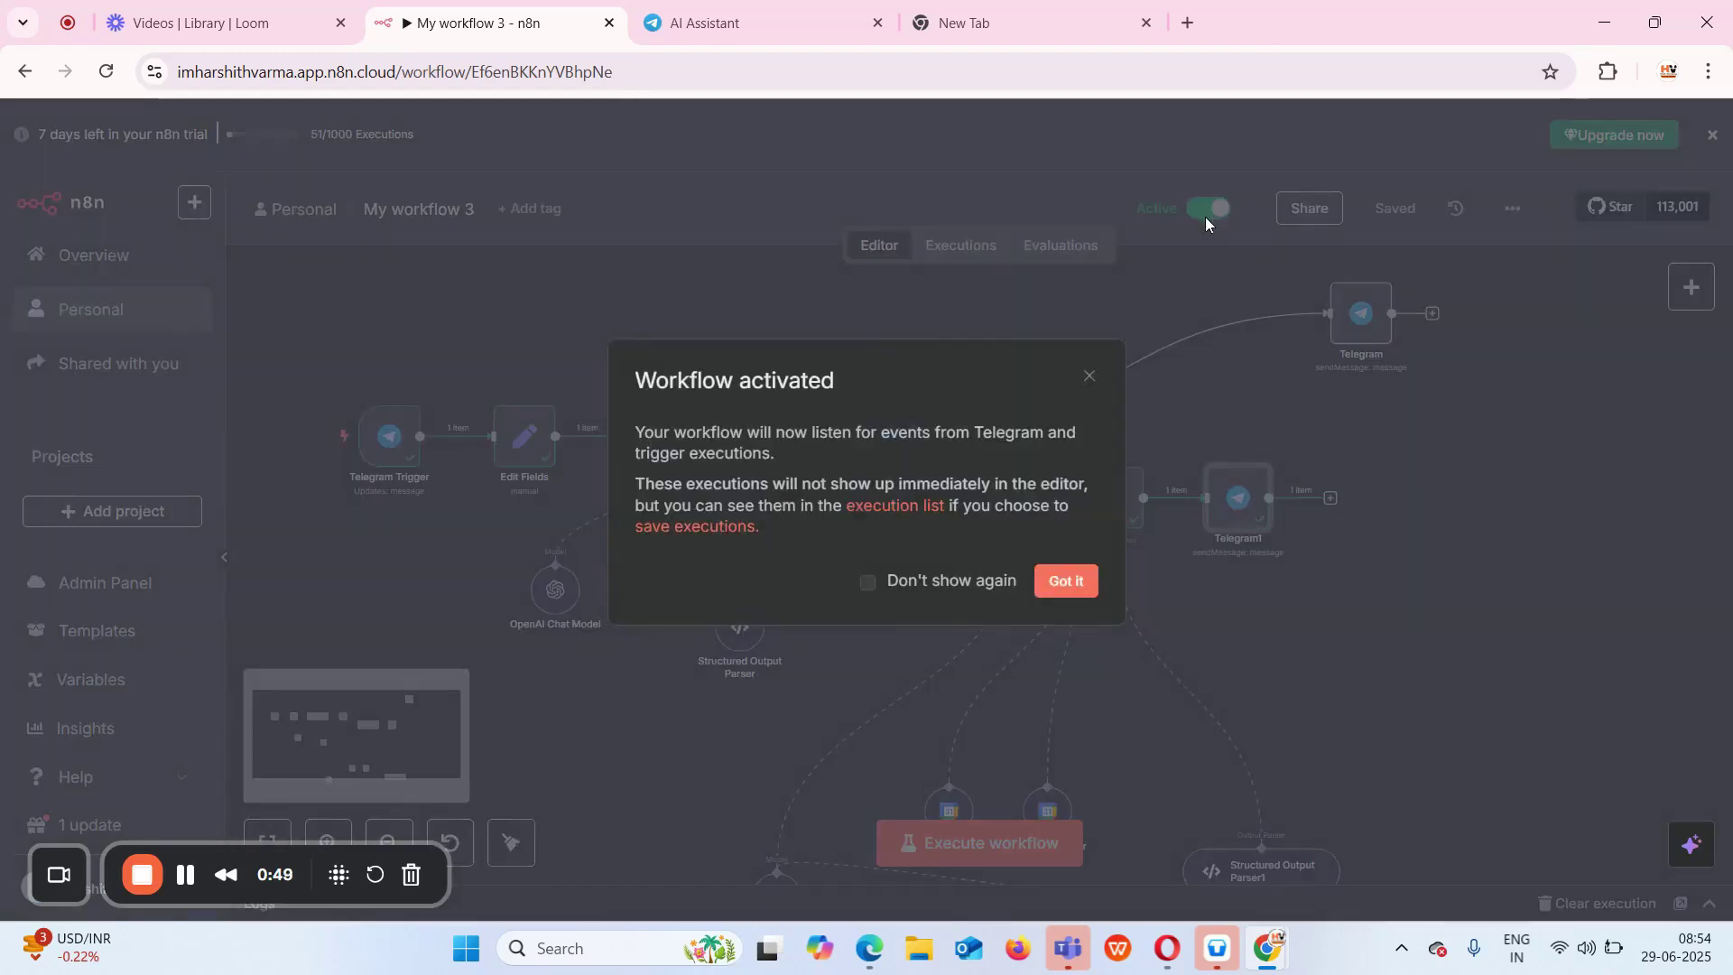
click(1066, 580)
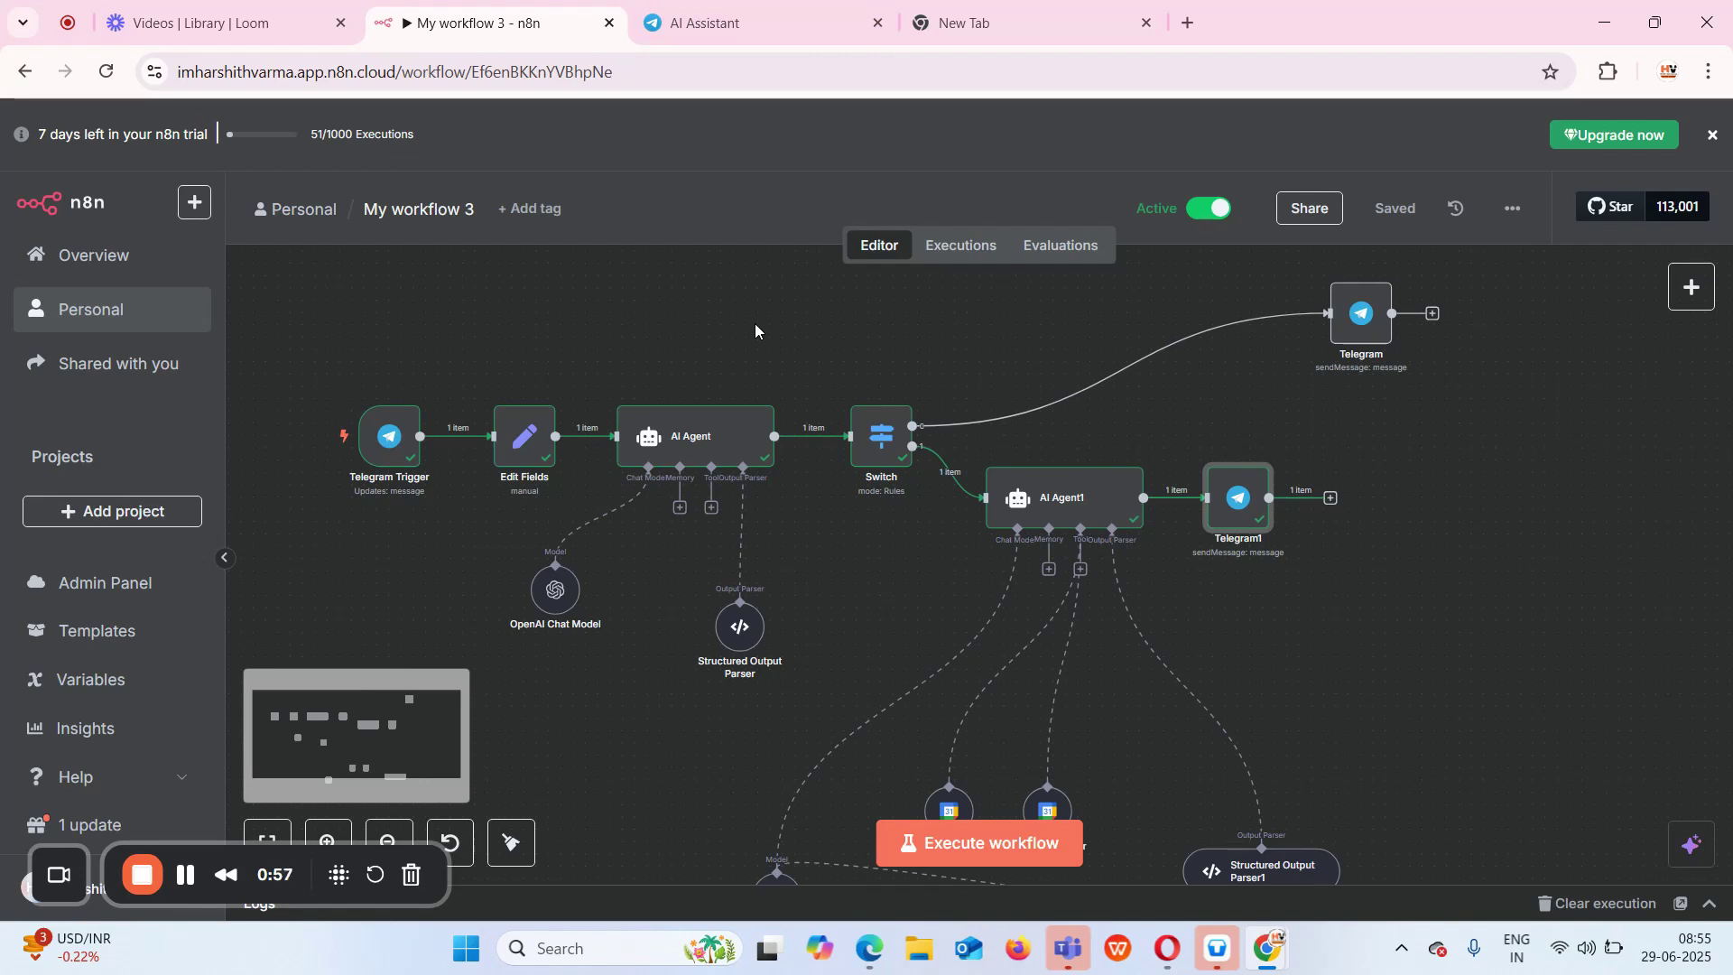
Switch to the AI Assistant chat in Telegram, send "Hi" and read the bot's reply
click(714, 23)
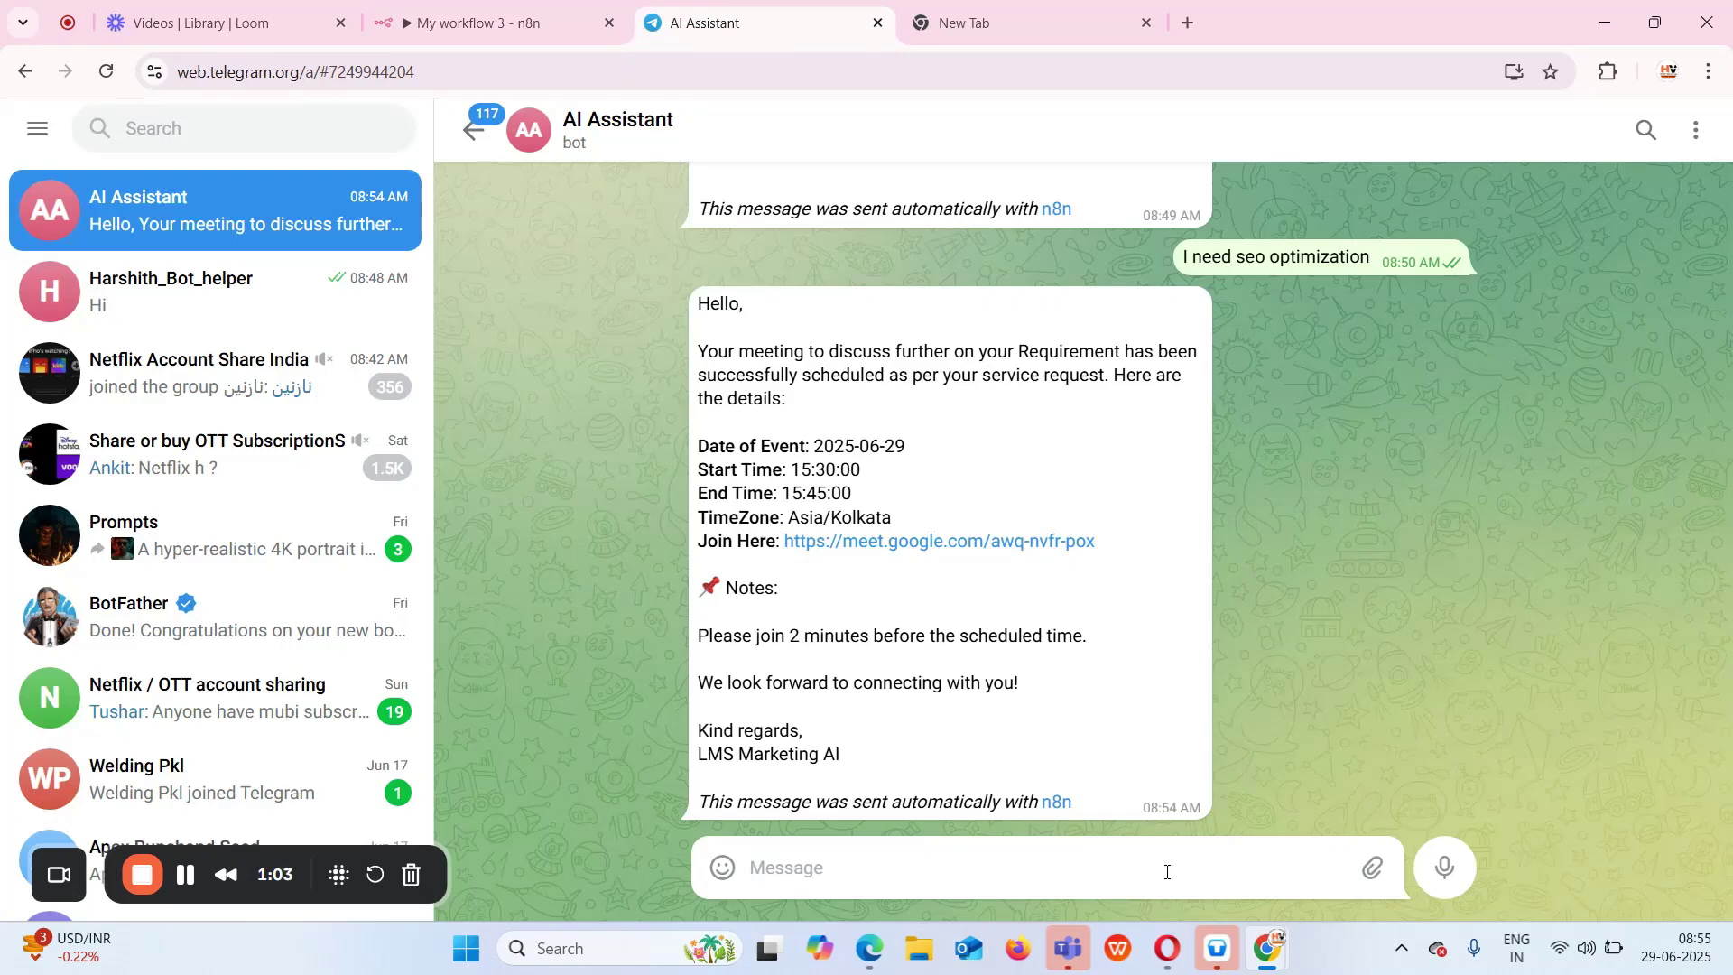
text(Hi)
key(Return)
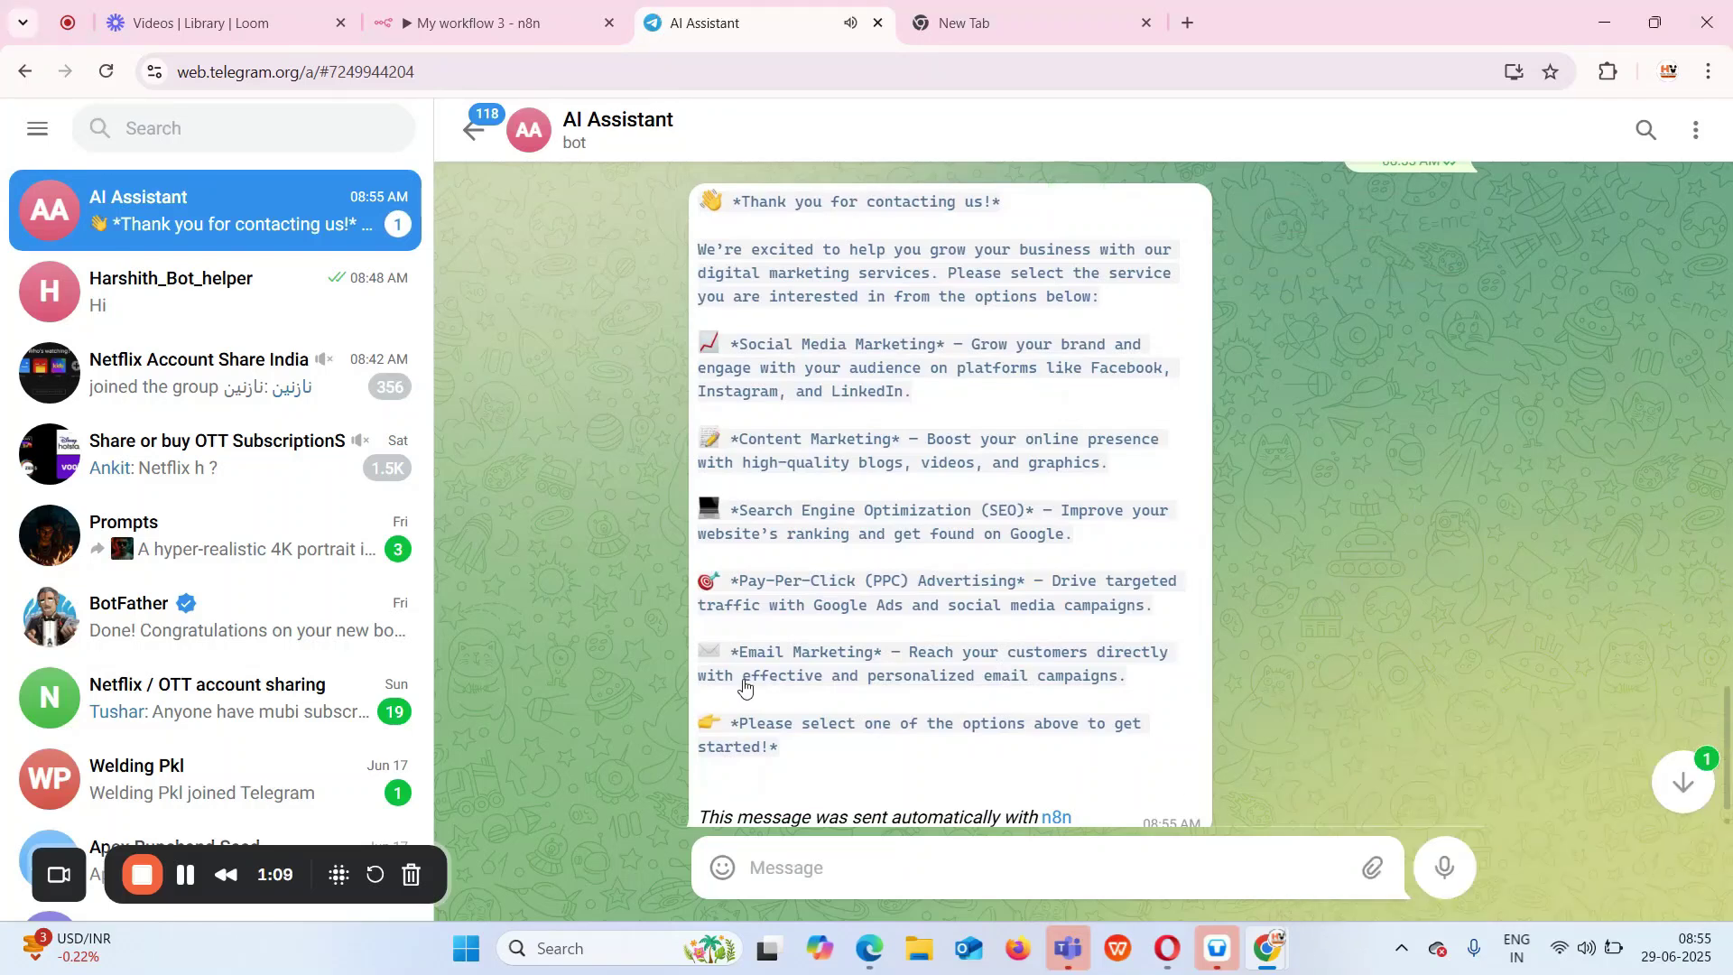
scroll(745, 686, down, 1)
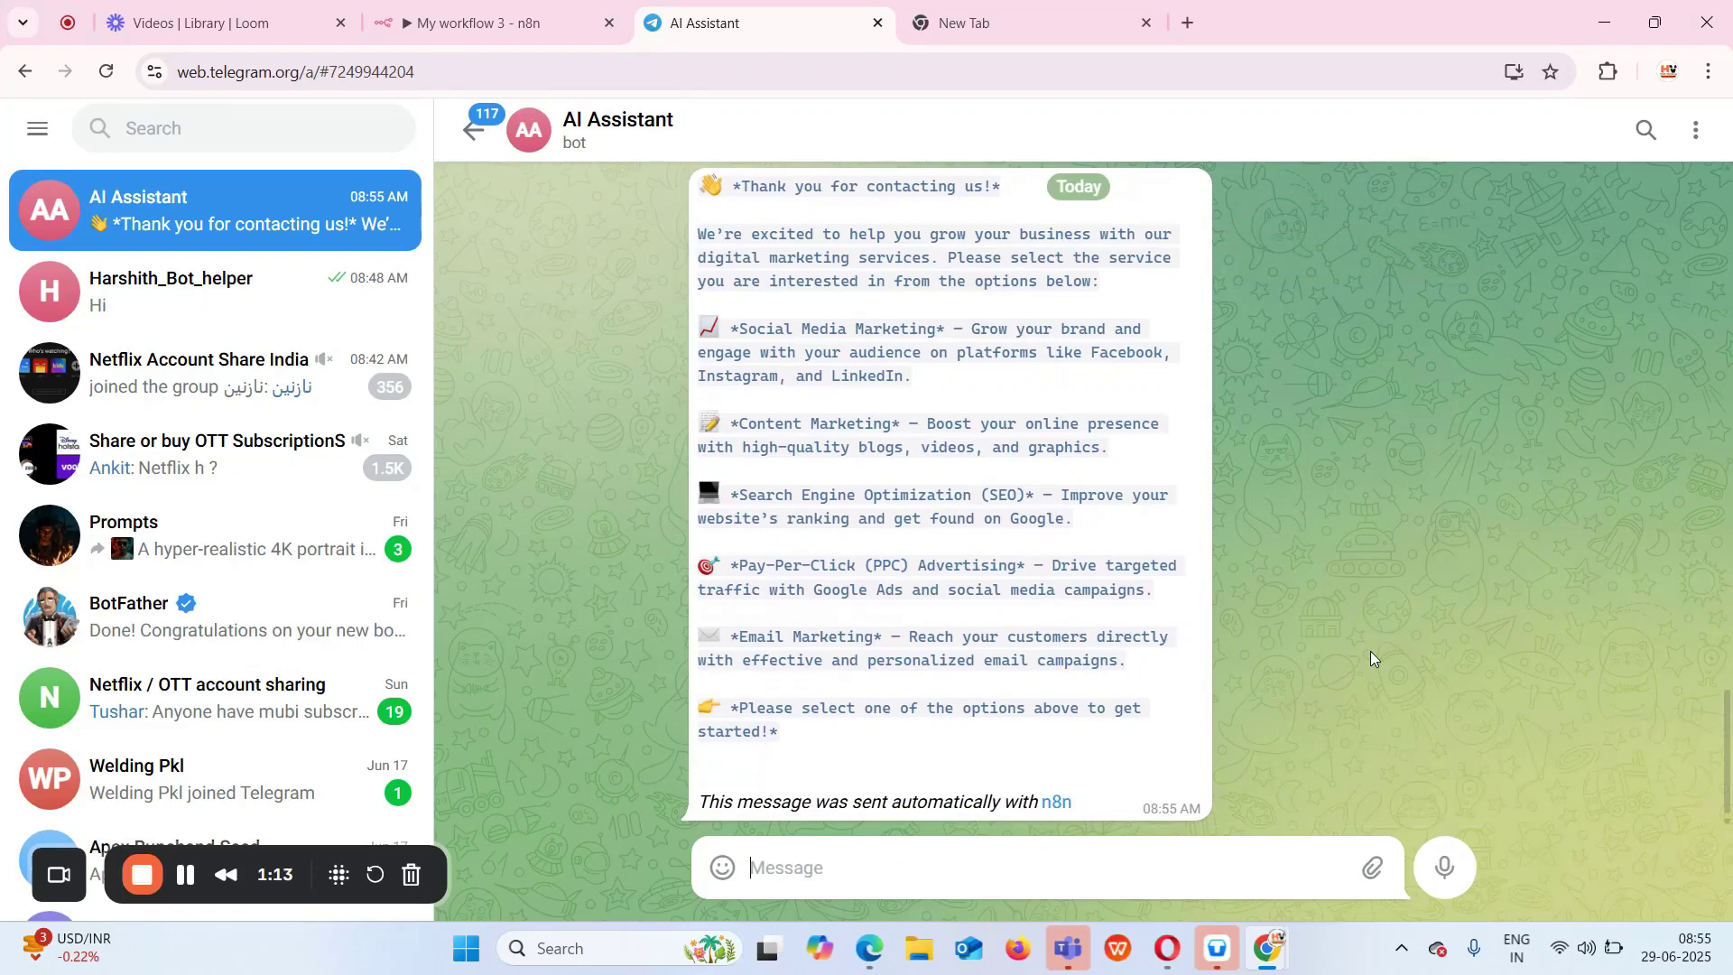
Send "I need content marketing" to the AI Assistant bot, read its reply, and return to the n8n workflow
text(I need content ma)
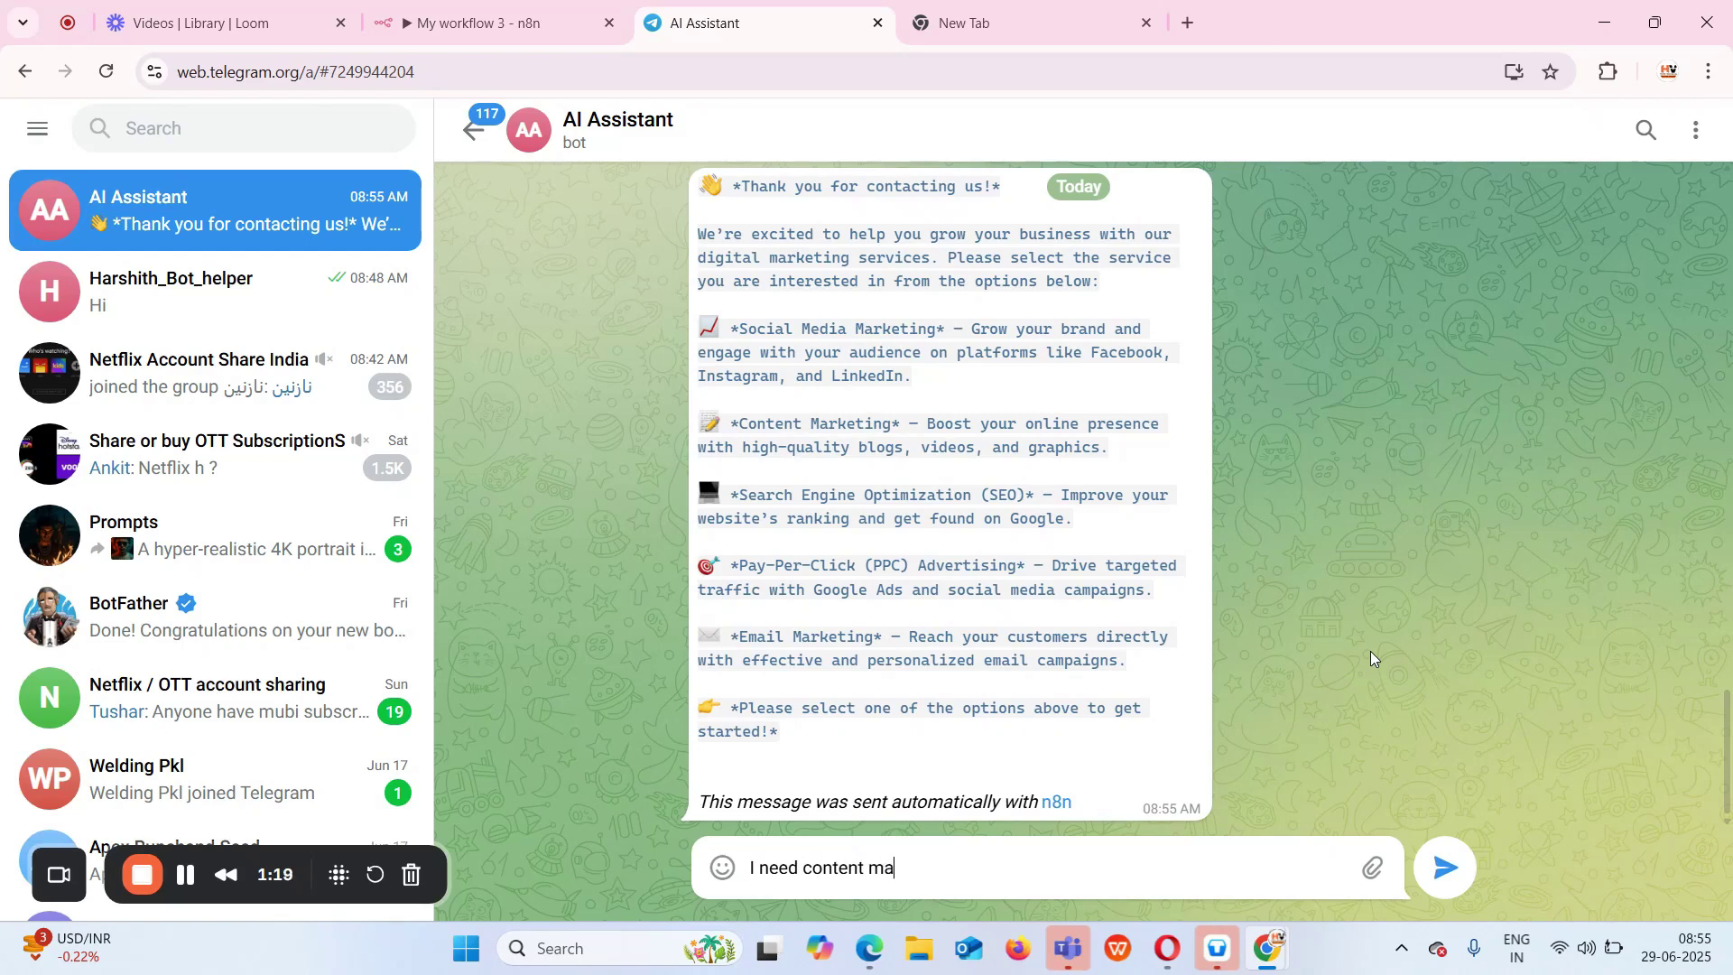
text(rketing)
key(Return)
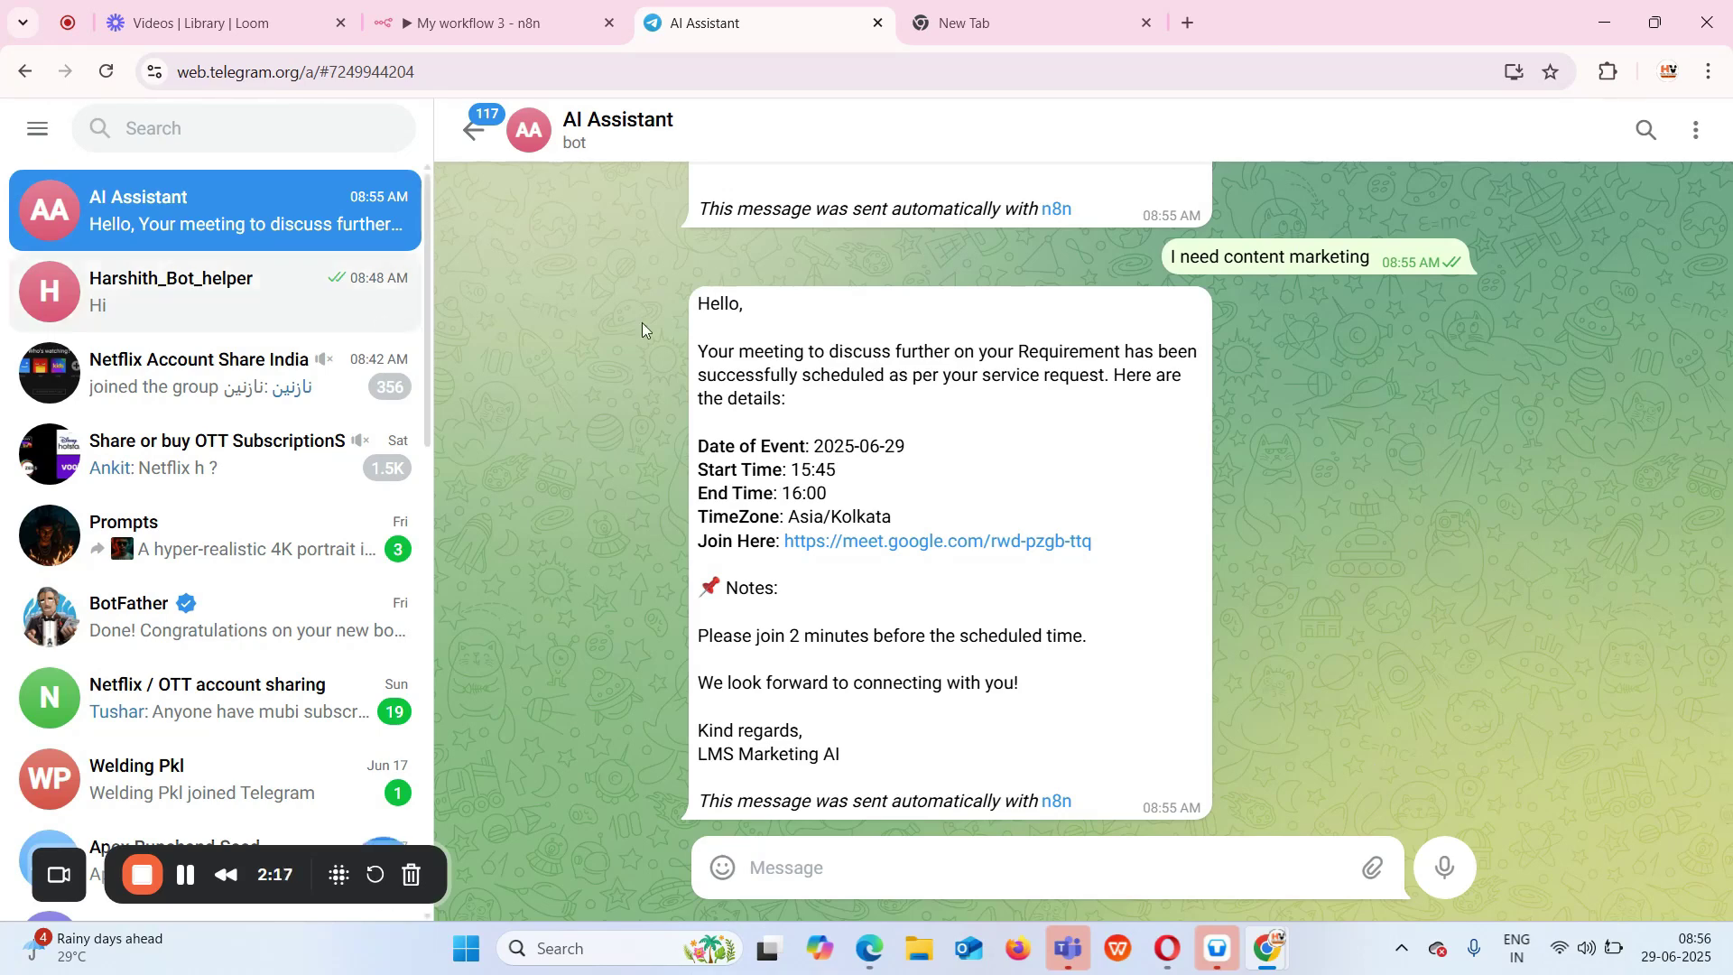
click(501, 7)
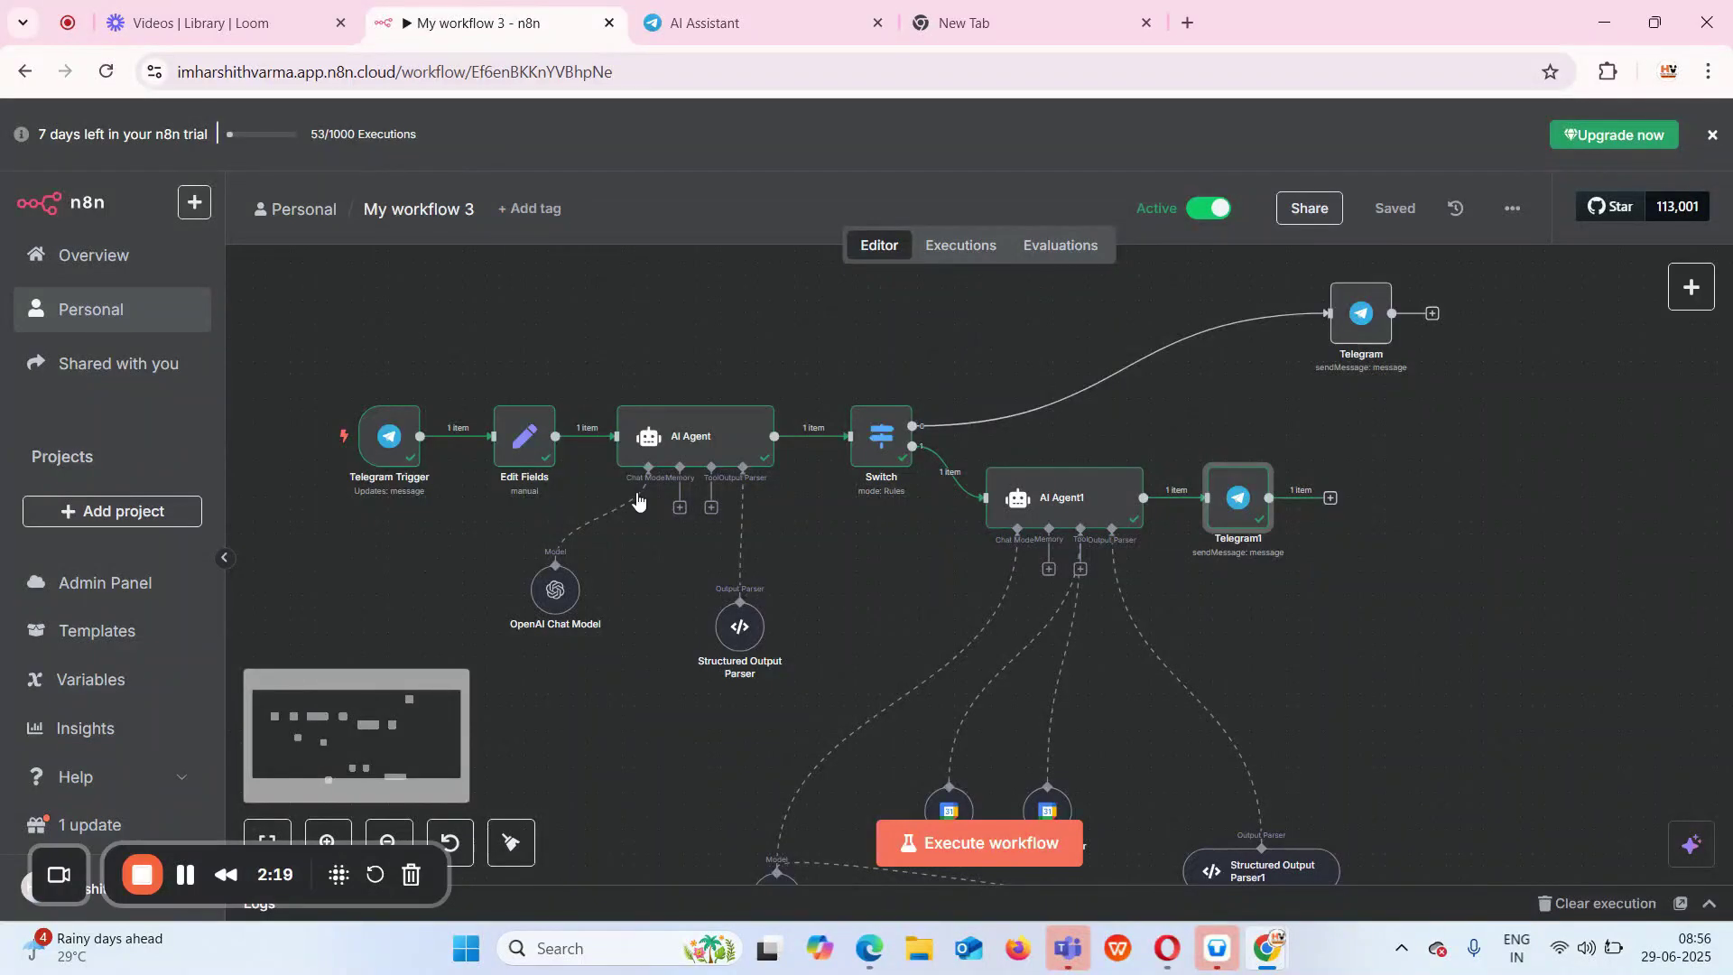